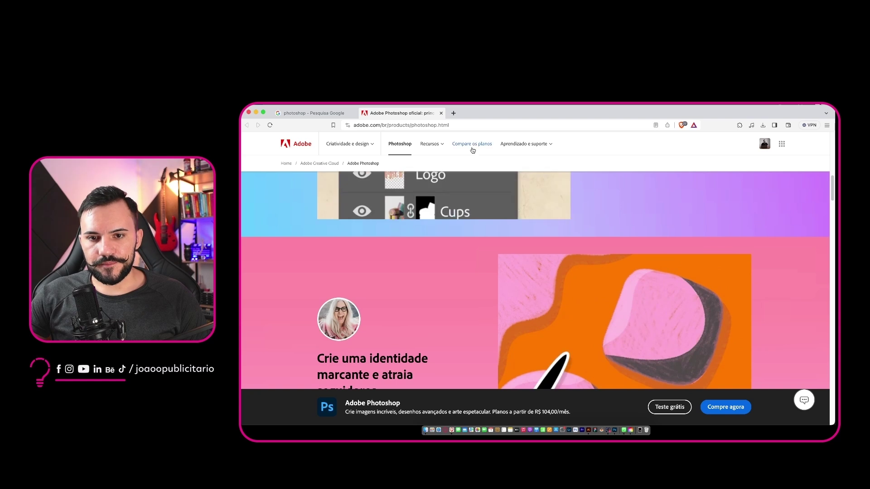
- Open Photoshop's plan comparison page and examine the prices and included features of each plan
{"action": "left_click", "coordinate": [471, 144]}
{"action": "scroll", "coordinate": [532, 215], "scroll_direction": "down", "scroll_amount": 1}
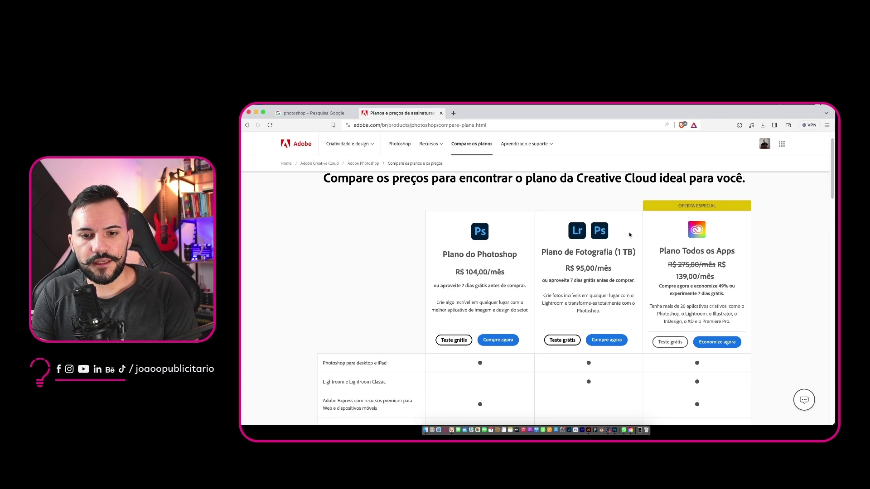
{"action": "scroll", "coordinate": [485, 276], "scroll_direction": "down", "scroll_amount": 1}
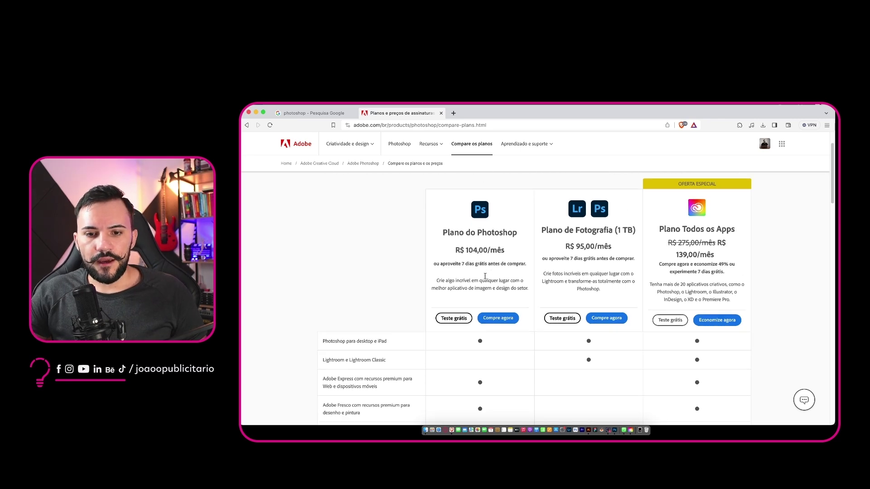
{"action": "scroll", "coordinate": [486, 278], "scroll_direction": "up", "scroll_amount": 1}
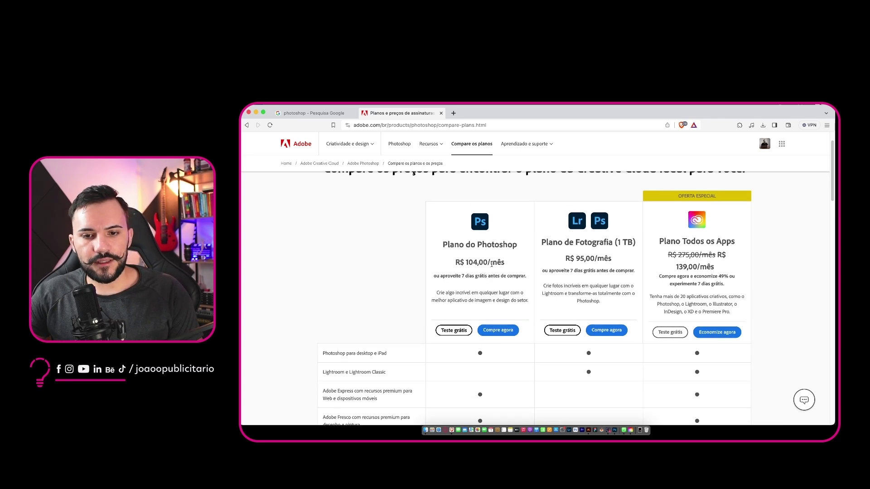
{"action": "scroll", "coordinate": [492, 263], "scroll_direction": "down", "scroll_amount": 5}
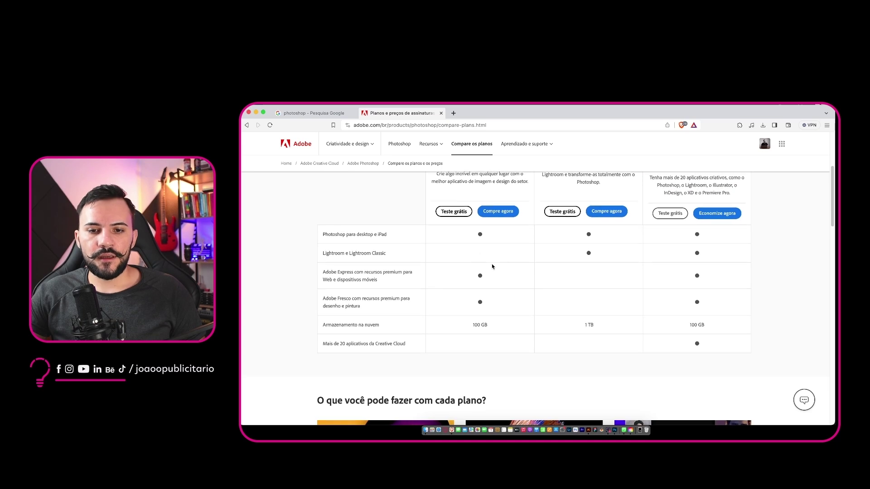
{"action": "scroll", "coordinate": [534, 286], "scroll_direction": "up", "scroll_amount": 6}
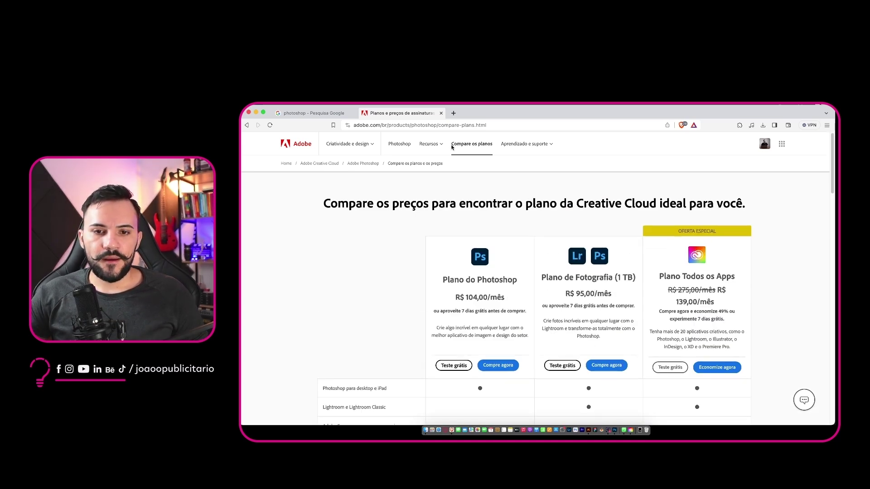
{"action": "scroll", "coordinate": [554, 200], "scroll_direction": "down", "scroll_amount": 5}
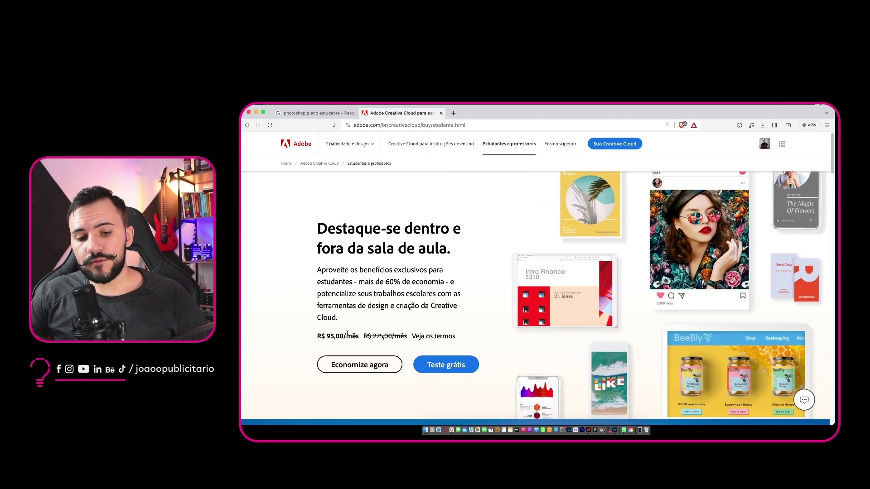
- Read through the Creative Cloud students and teachers page, examining the discounted price and the included apps
{"action": "scroll", "coordinate": [404, 342], "scroll_direction": "down", "scroll_amount": 1}
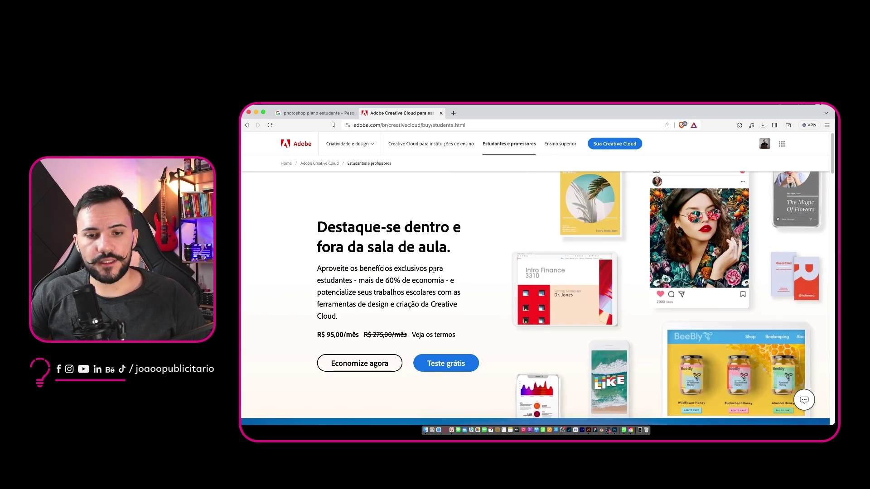
{"action": "scroll", "coordinate": [433, 270], "scroll_direction": "down", "scroll_amount": 15}
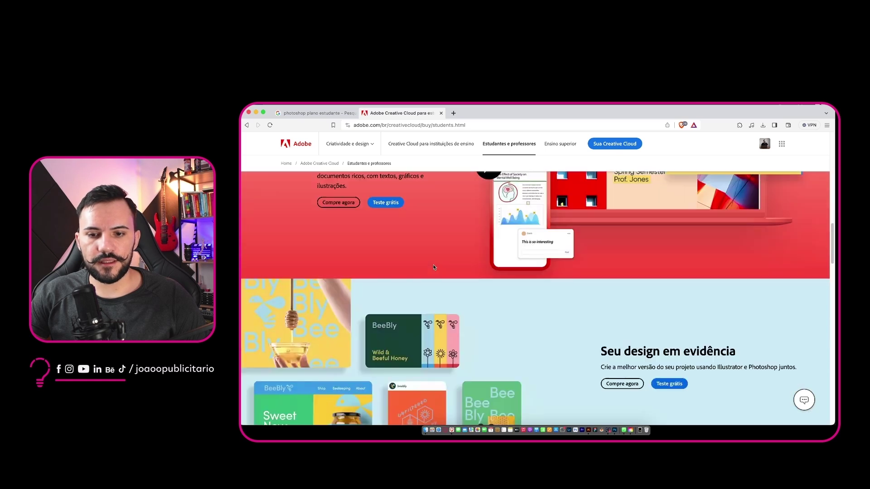
{"action": "scroll", "coordinate": [433, 267], "scroll_direction": "down", "scroll_amount": 15}
{"action": "scroll", "coordinate": [479, 304], "scroll_direction": "down", "scroll_amount": 8}
{"action": "scroll", "coordinate": [479, 303], "scroll_direction": "up", "scroll_amount": 7}
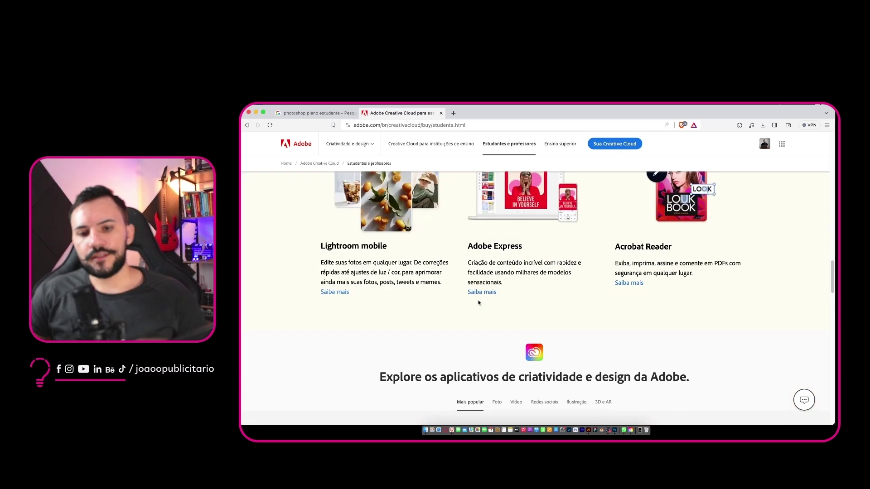
{"action": "scroll", "coordinate": [479, 302], "scroll_direction": "up", "scroll_amount": 20}
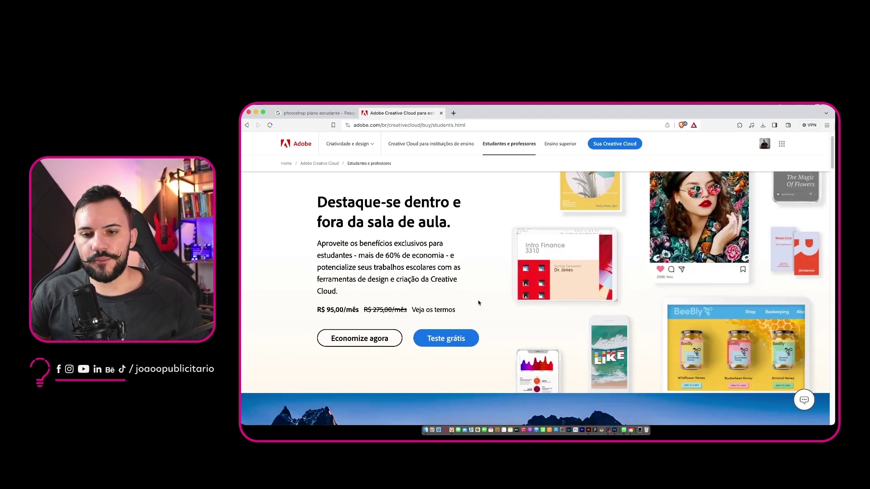
{"action": "scroll", "coordinate": [478, 302], "scroll_direction": "up", "scroll_amount": 2}
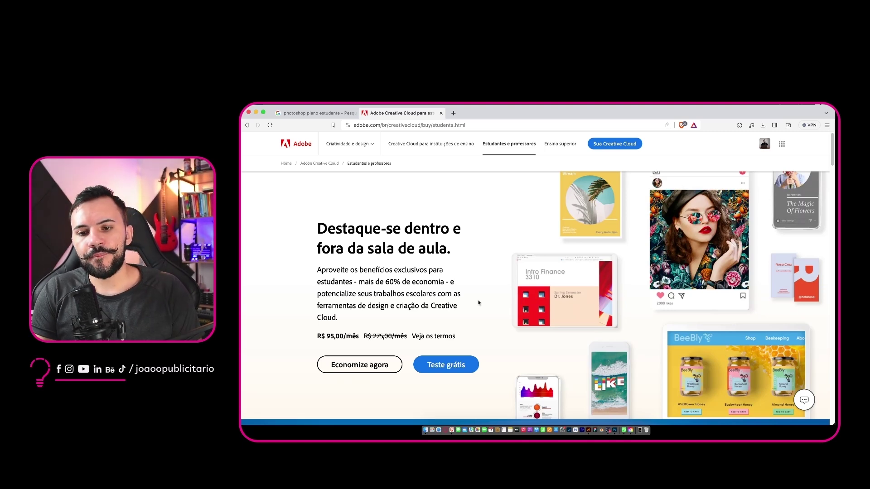
- Close the student plan page and search Google for "photoshop online"
{"action": "key", "text": "super+w"}
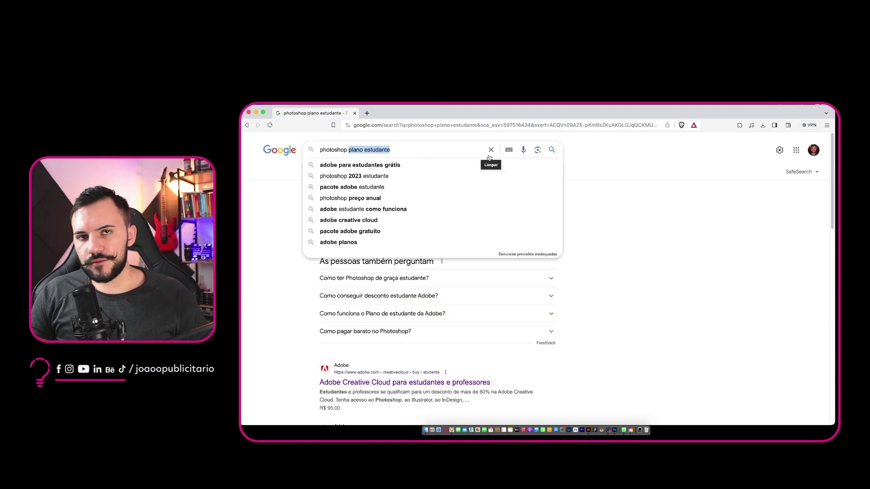
{"action": "type", "text": "online"}
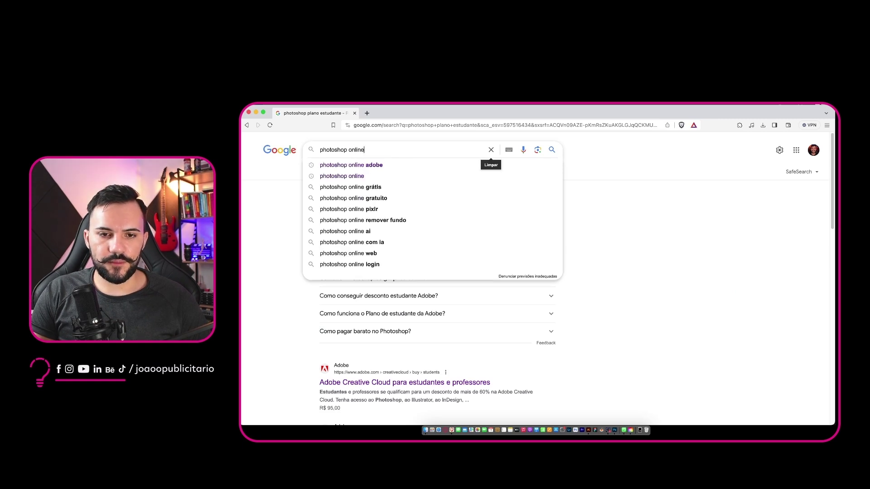
{"action": "key", "text": "Return"}
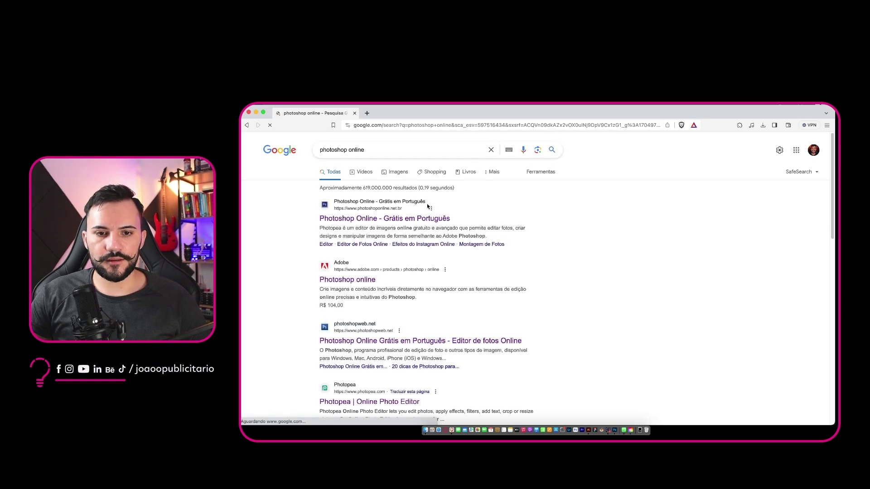
- Open the "Photoshop Online - Grátis em Português" search result and load its Photoshop editor
{"action": "left_click", "coordinate": [426, 222]}
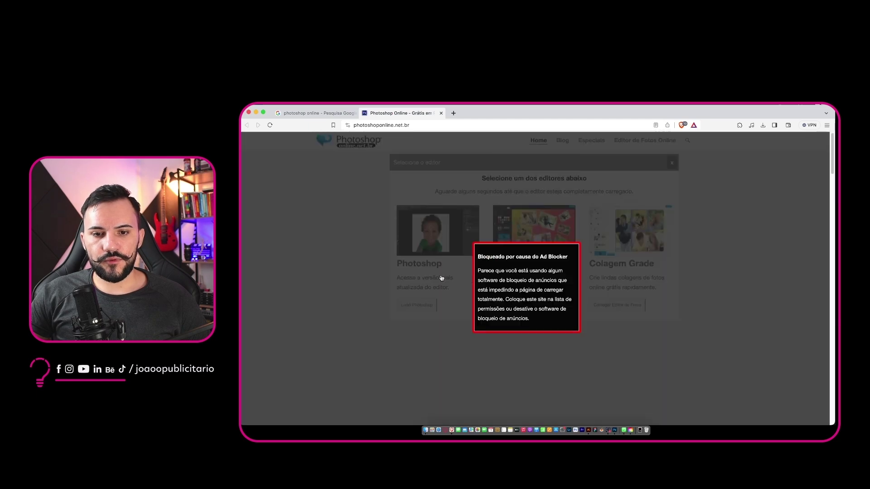
{"action": "left_click", "coordinate": [713, 233]}
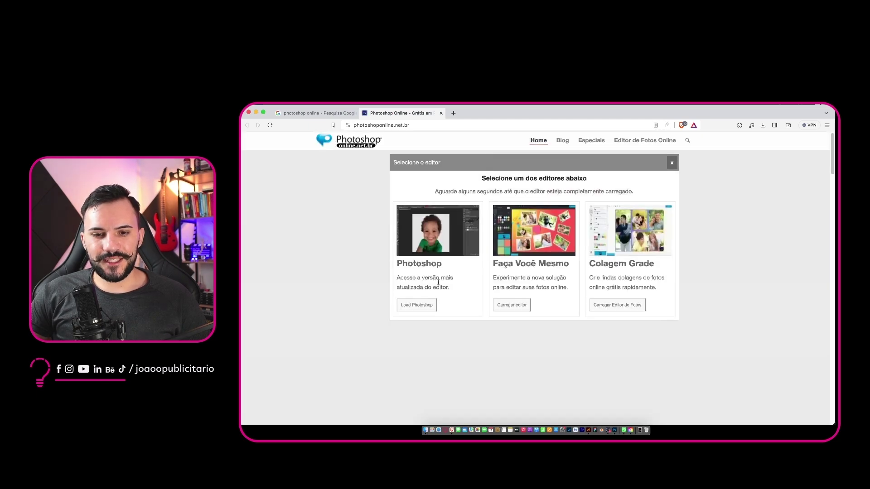
{"action": "left_click", "coordinate": [439, 246]}
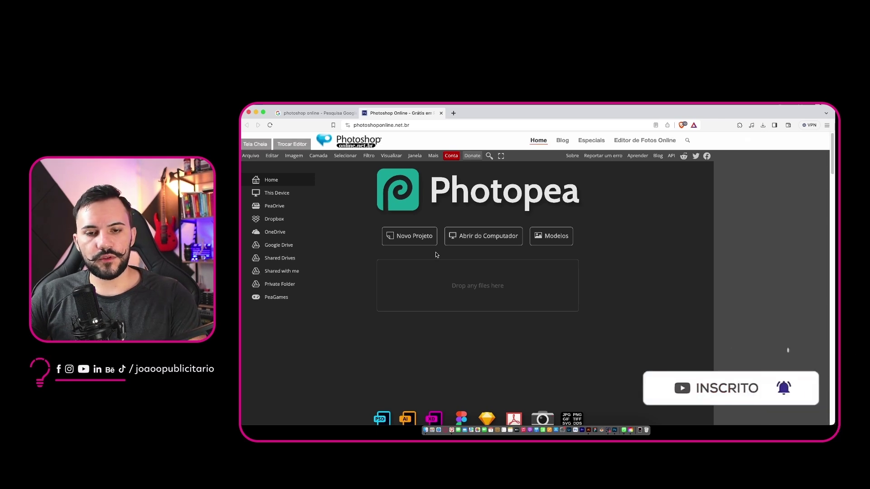
- Open Mockup_Cartão-de-visitas_04.psd from the computer and collapse its artboard groups in the layer list
{"action": "left_click", "coordinate": [481, 240]}
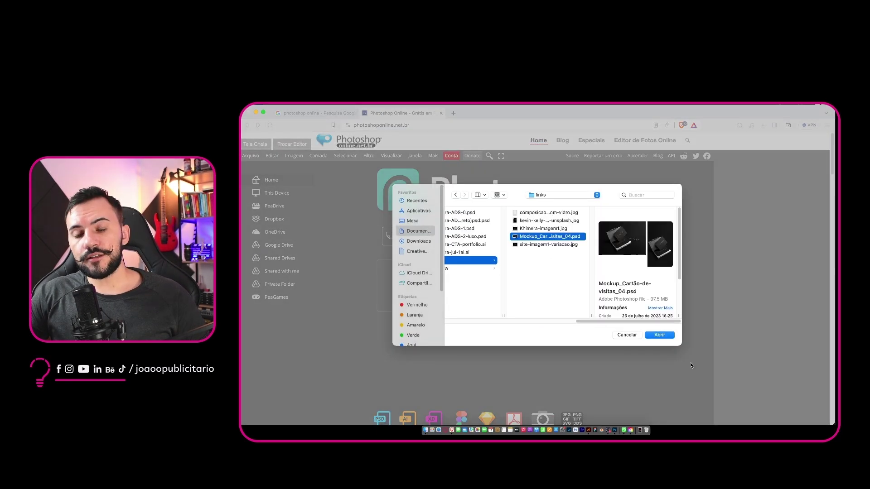
{"action": "left_click", "coordinate": [660, 336]}
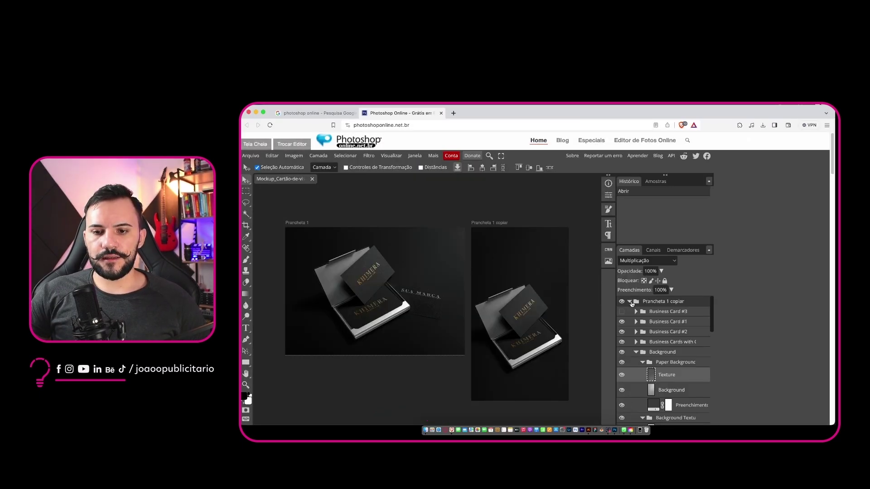
{"action": "left_click", "coordinate": [630, 302]}
{"action": "left_click", "coordinate": [630, 312]}
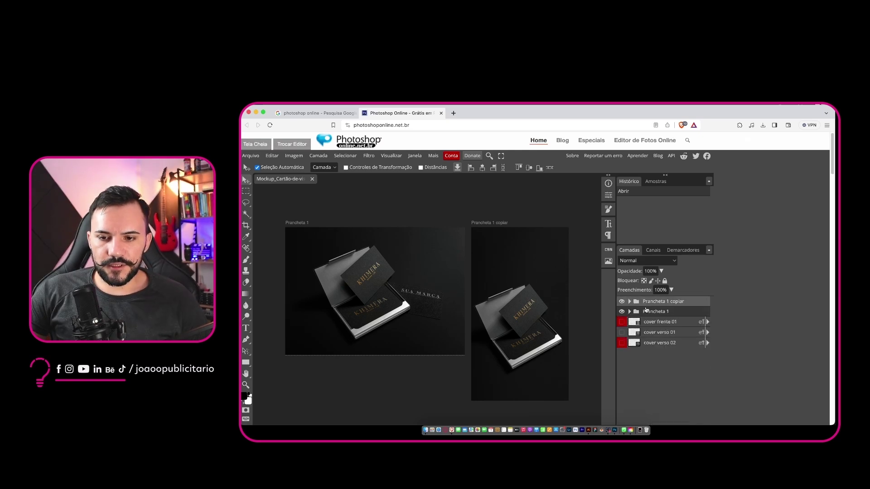
- Inspect the mockup's cover frente 01 layer, the layers inside Prancheta 1, and the "SUA MARCA" artwork up close
{"action": "left_click", "coordinate": [651, 322]}
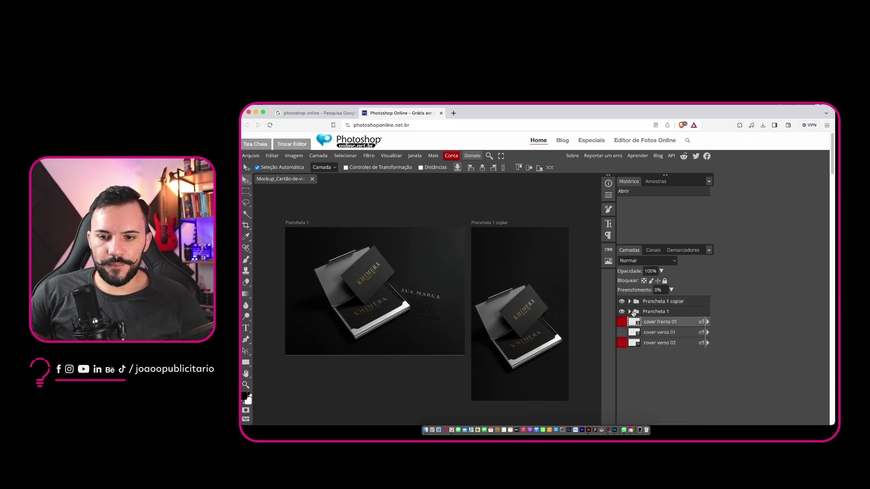
{"action": "left_click", "coordinate": [630, 311]}
{"action": "scroll", "coordinate": [653, 327], "scroll_direction": "down", "scroll_amount": 6}
{"action": "scroll", "coordinate": [672, 359], "scroll_direction": "down", "scroll_amount": 5}
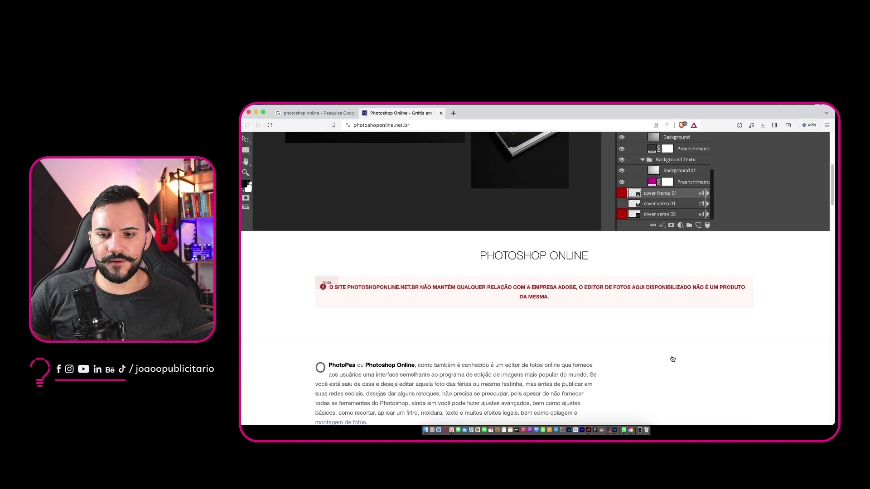
{"action": "scroll", "coordinate": [622, 335], "scroll_direction": "up", "scroll_amount": 6}
{"action": "left_click", "coordinate": [425, 299]}
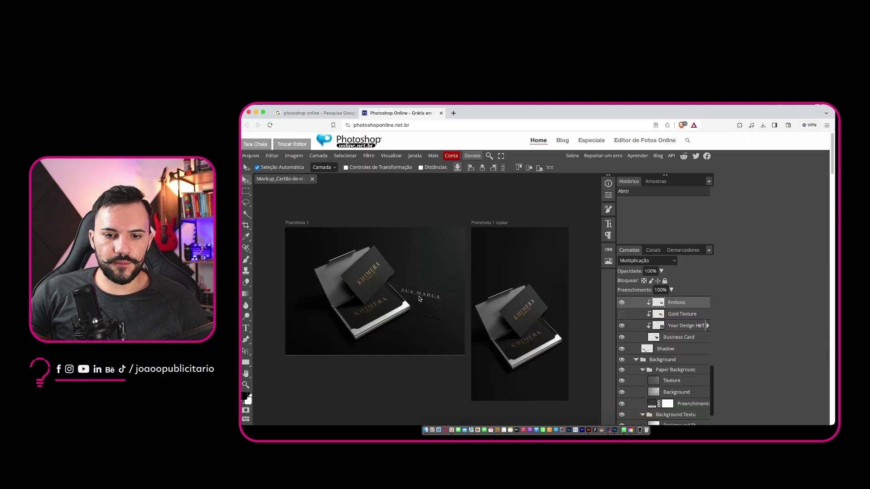
{"action": "scroll", "coordinate": [403, 292], "scroll_direction": "up", "scroll_amount": 3}
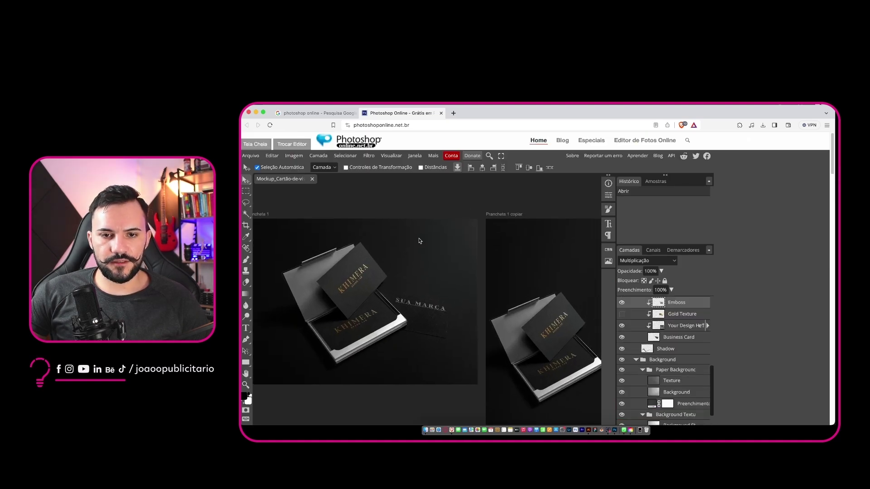
- Switch to YouTube, search for "photoshop crackeado" and look over the resulting videos
{"action": "left_click", "coordinate": [349, 114]}
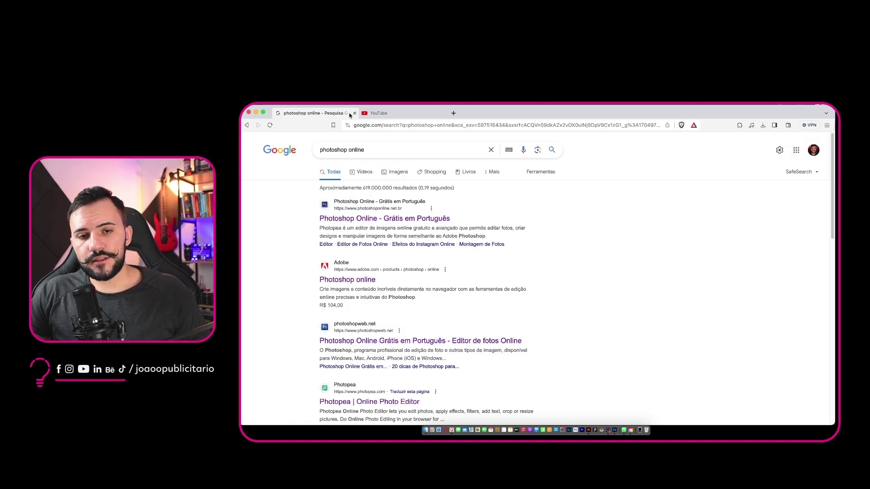
{"action": "left_click", "coordinate": [377, 114]}
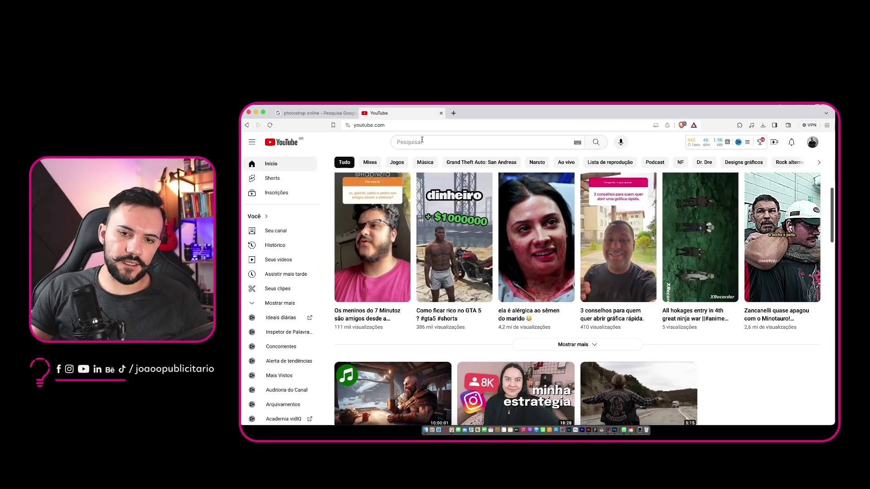
{"action": "left_click", "coordinate": [416, 141]}
{"action": "type", "text": "photoshop crackeado"}
{"action": "key", "text": "Return"}
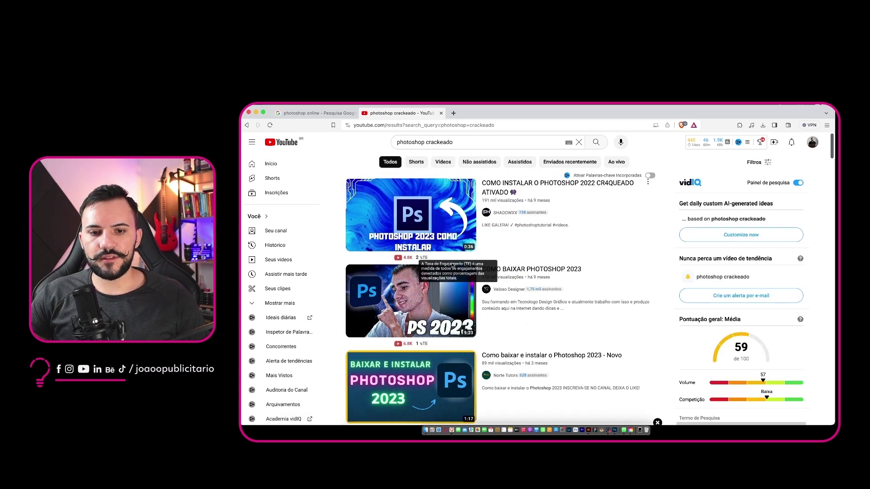
{"action": "scroll", "coordinate": [615, 274], "scroll_direction": "down", "scroll_amount": 3}
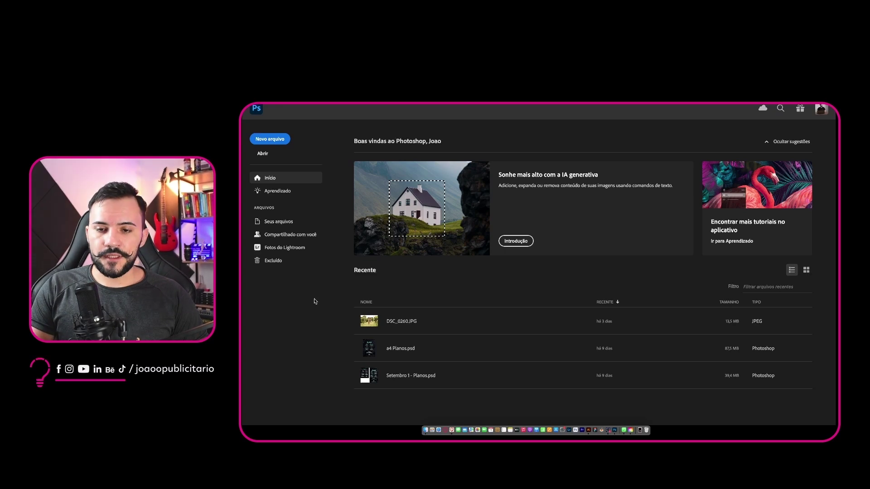
- Start a new document and examine the measurement units available for its width
{"action": "key", "text": "super+n"}
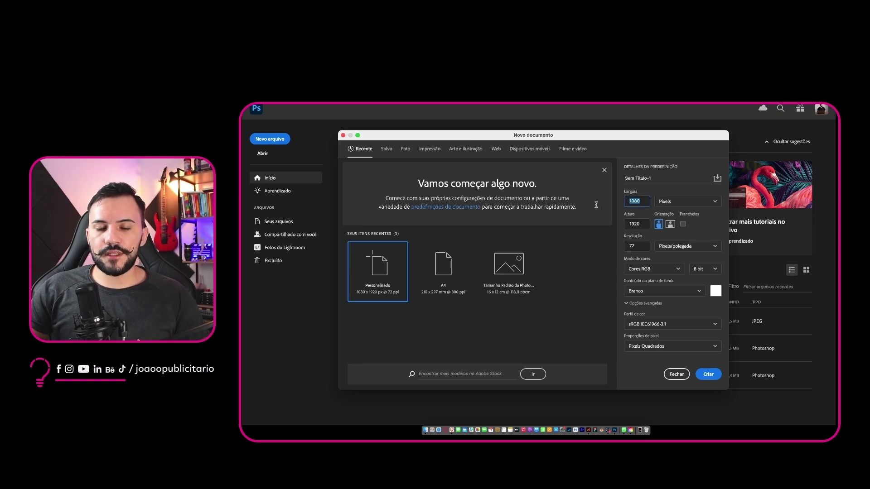
{"action": "left_click", "coordinate": [668, 205]}
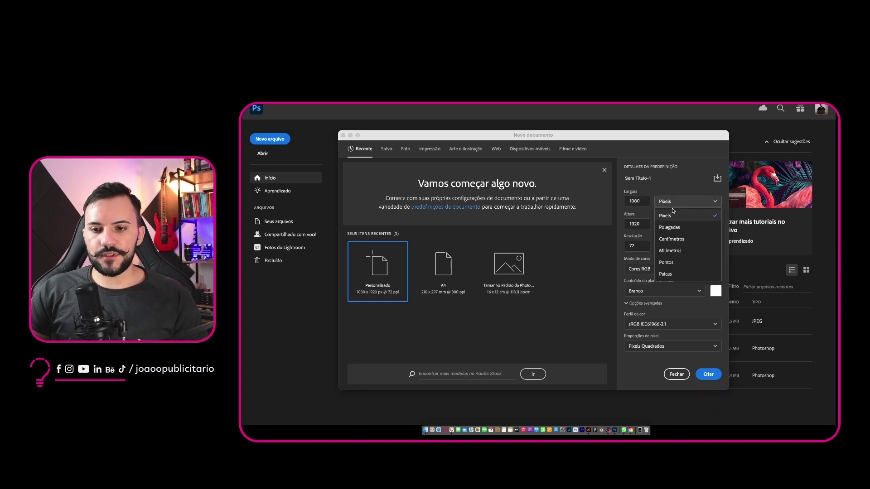
{"action": "left_click", "coordinate": [678, 192]}
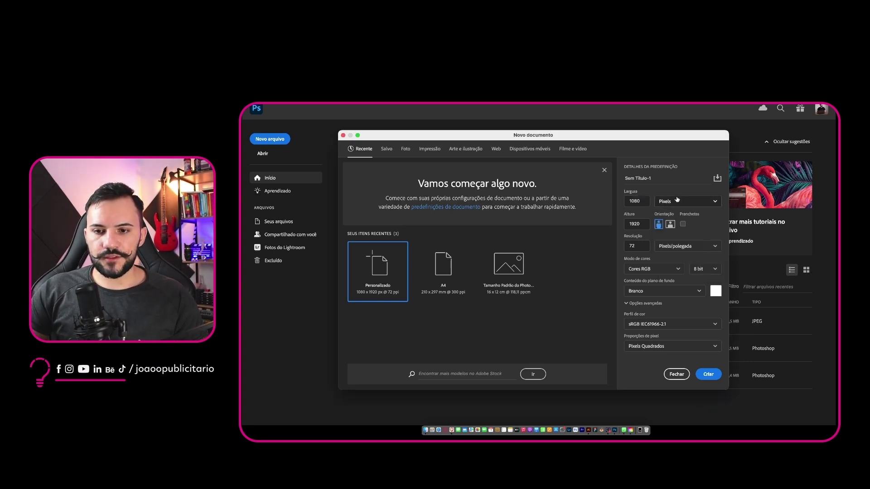
{"action": "left_click", "coordinate": [677, 201]}
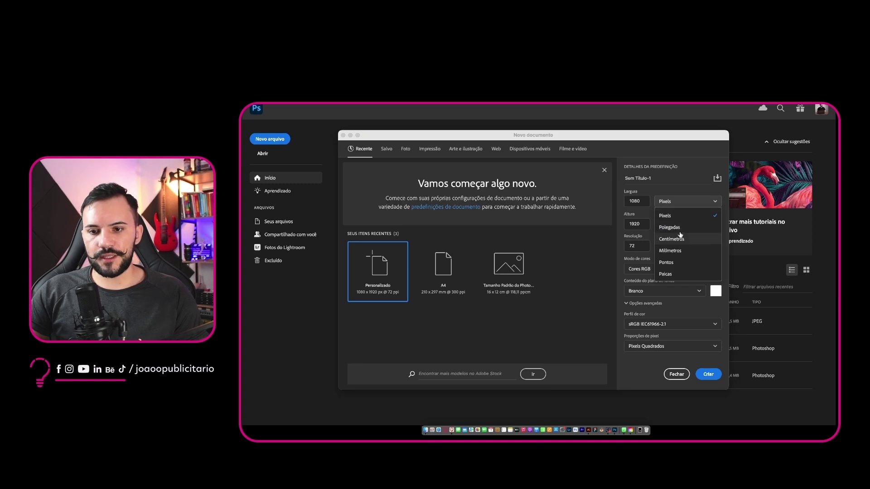
{"action": "left_click", "coordinate": [675, 203]}
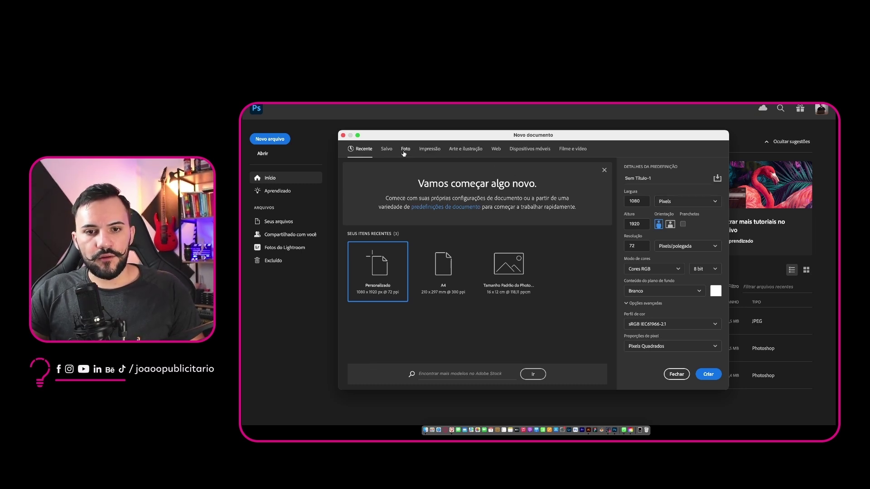
- Choose the A4 print preset, 210 x 297 mm at 300 ppi, for the new document
{"action": "left_click", "coordinate": [432, 151]}
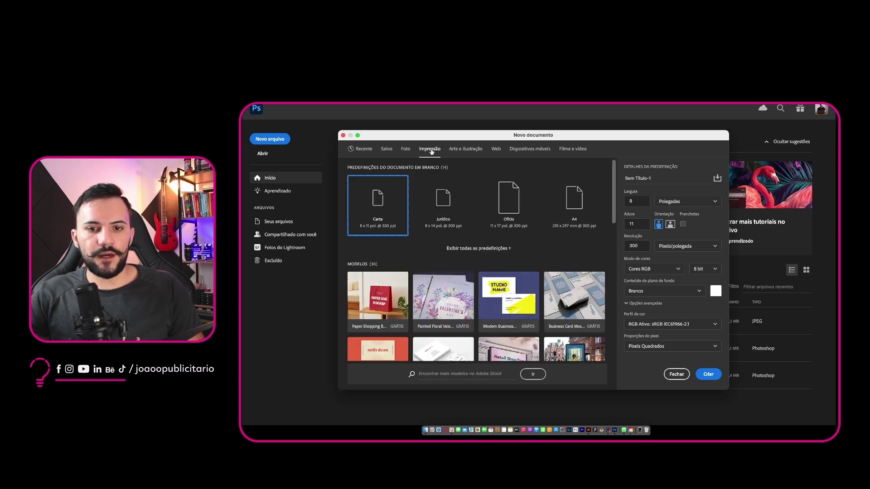
{"action": "left_click", "coordinate": [576, 213]}
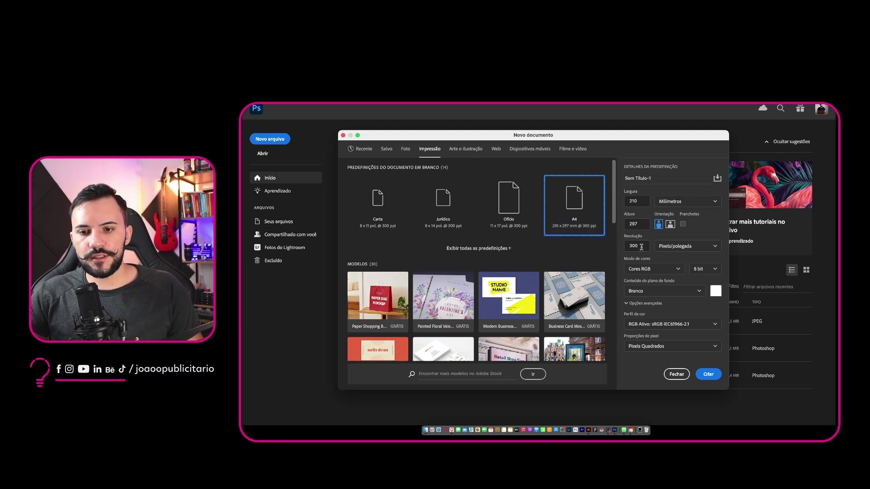
- Set the A4 document's color mode to CMYK and browse the saved and photo presets
{"action": "left_click", "coordinate": [658, 271]}
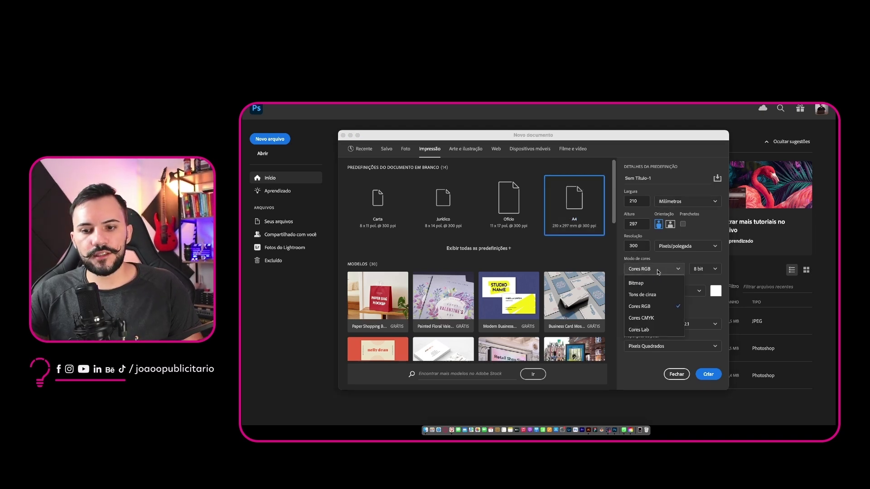
{"action": "left_click", "coordinate": [653, 318]}
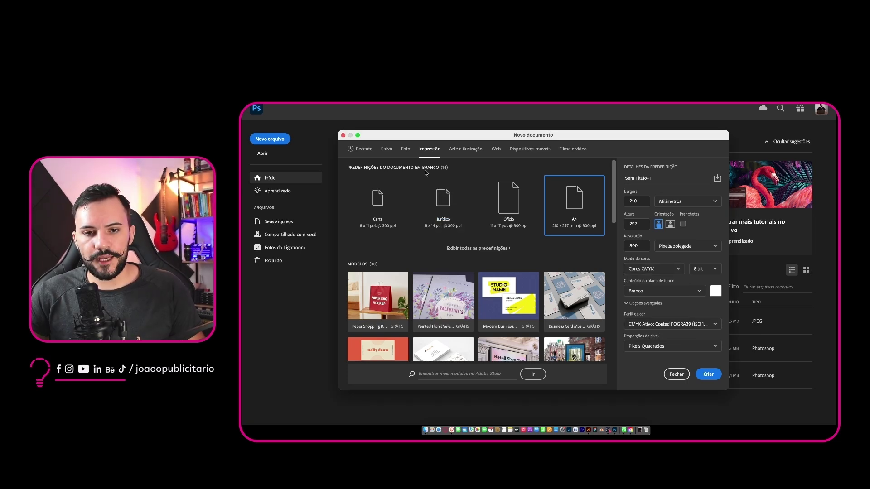
{"action": "left_click", "coordinate": [388, 151]}
{"action": "left_click", "coordinate": [404, 151]}
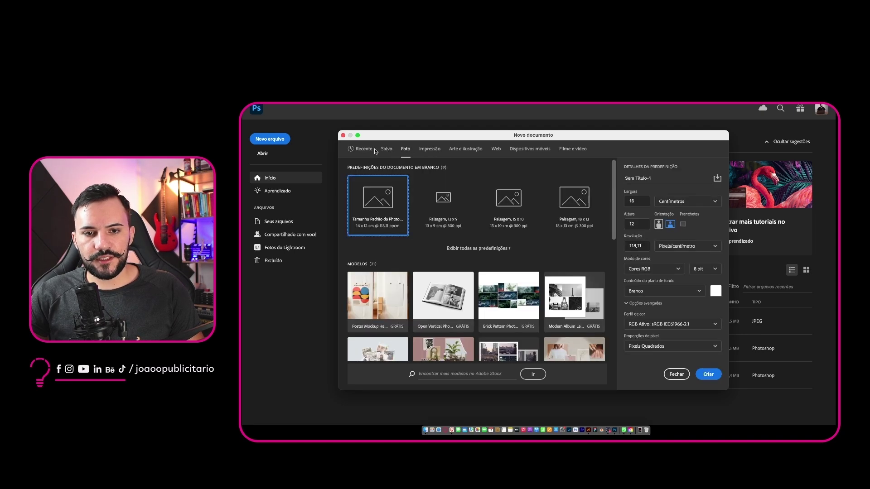
- Choose the recent custom 1080 x 1920 px preset at 72 ppi and switch it to landscape orientation
{"action": "left_click", "coordinate": [365, 150]}
{"action": "double_click", "coordinate": [638, 201]}
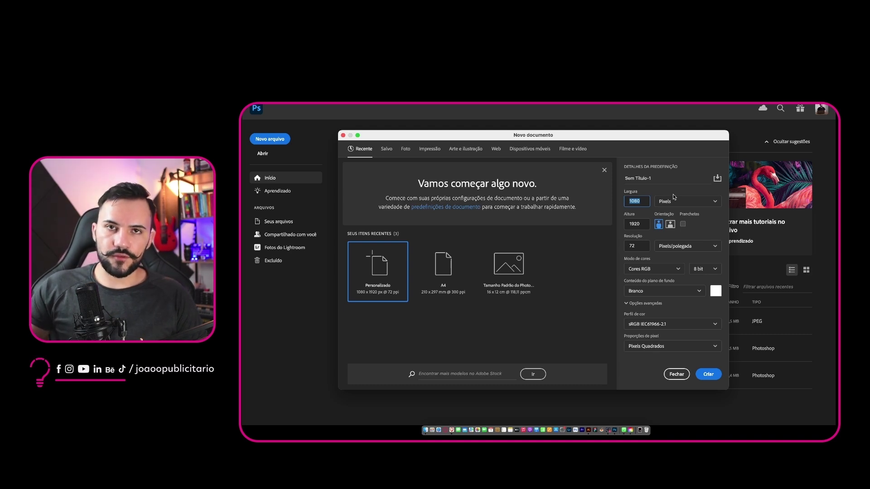
{"action": "left_click", "coordinate": [671, 224]}
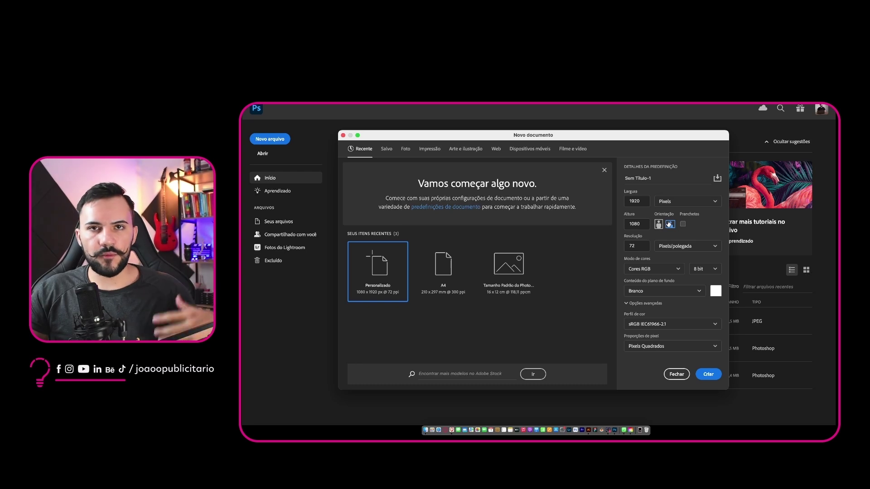
- Review the color mode, background contents and color profile options, and create the document in RGB with a white background and sRGB IEC61966-2.1
{"action": "left_click", "coordinate": [657, 270]}
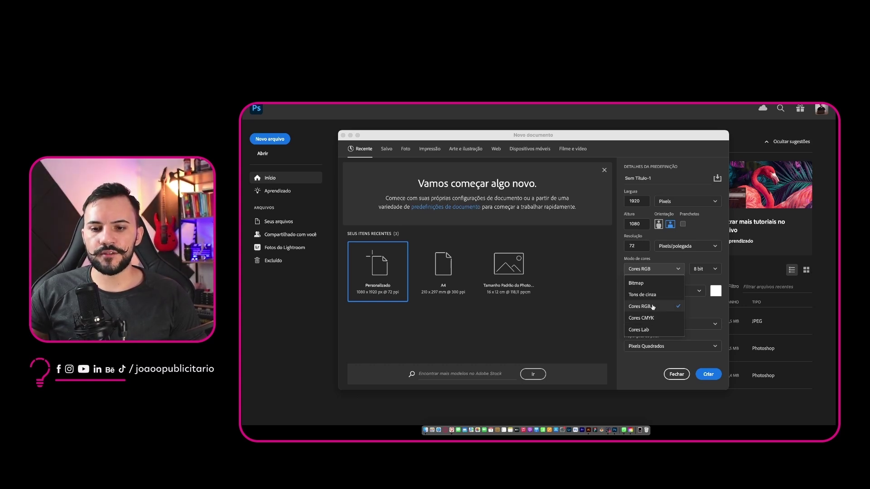
{"action": "left_click", "coordinate": [678, 260]}
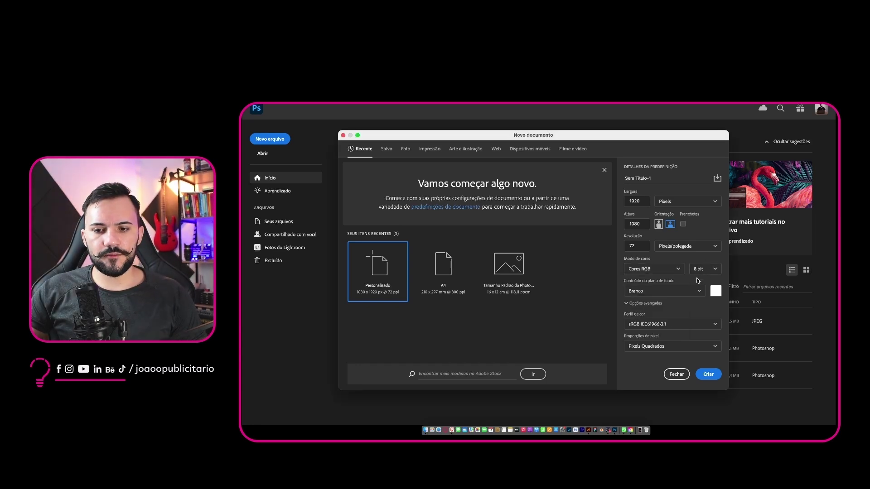
{"action": "left_click", "coordinate": [662, 291]}
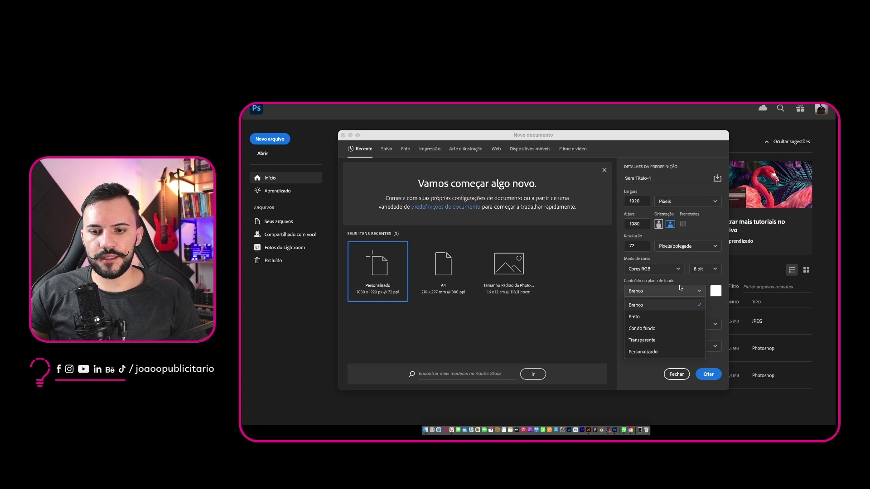
{"action": "left_click", "coordinate": [702, 281]}
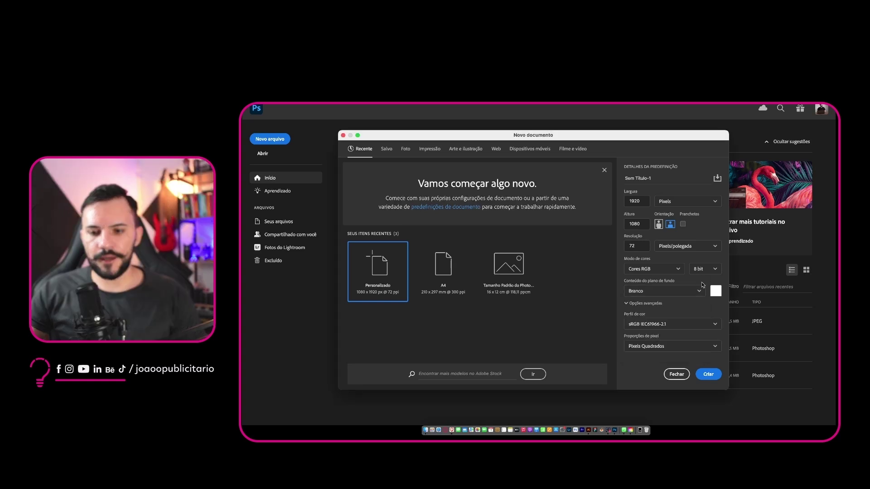
{"action": "left_click", "coordinate": [640, 330]}
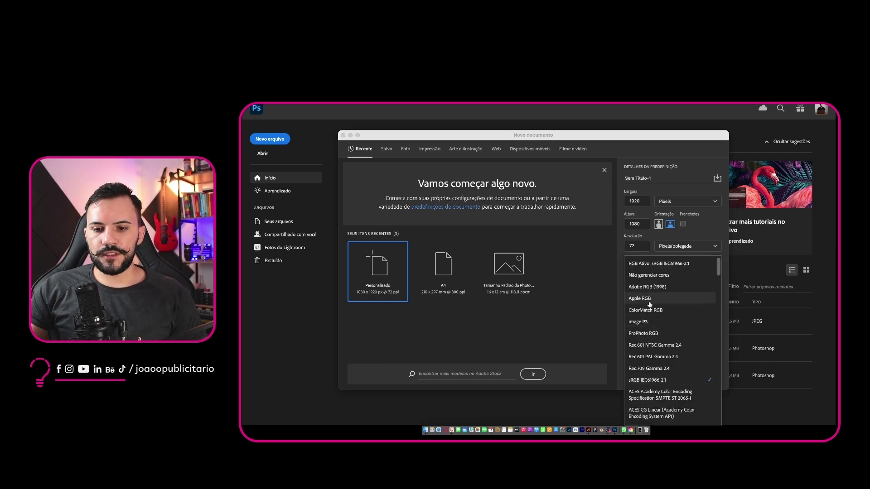
{"action": "left_click", "coordinate": [728, 279]}
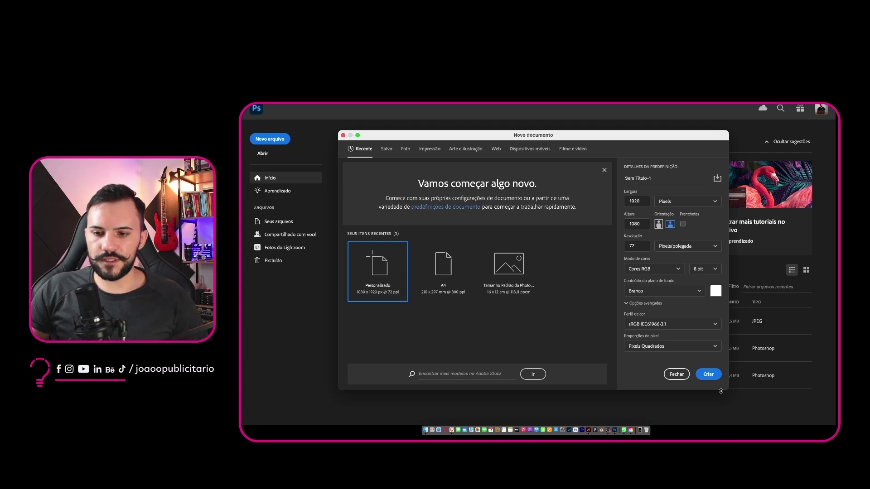
{"action": "left_click", "coordinate": [709, 375]}
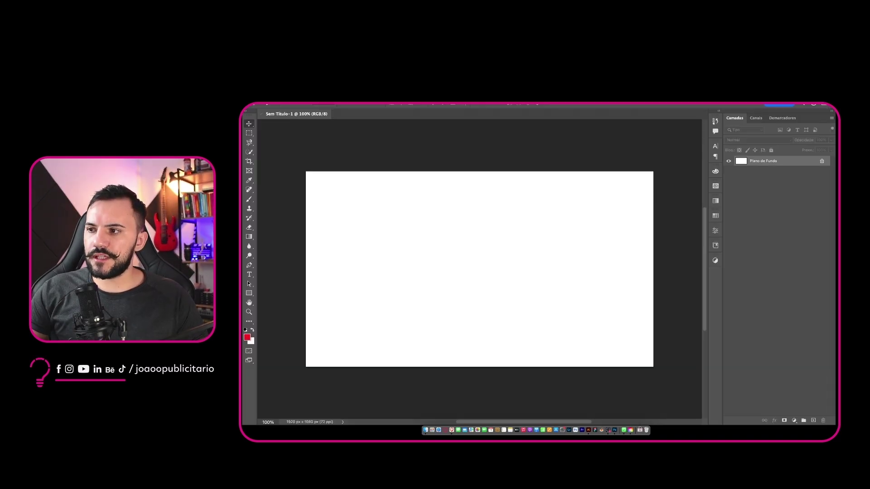
- Place the portrait of the woman against the grey wall in the document and enlarge it to span the full canvas width
{"action": "left_click_drag", "start_coordinate": [551, 281], "coordinate": [509, 264]}
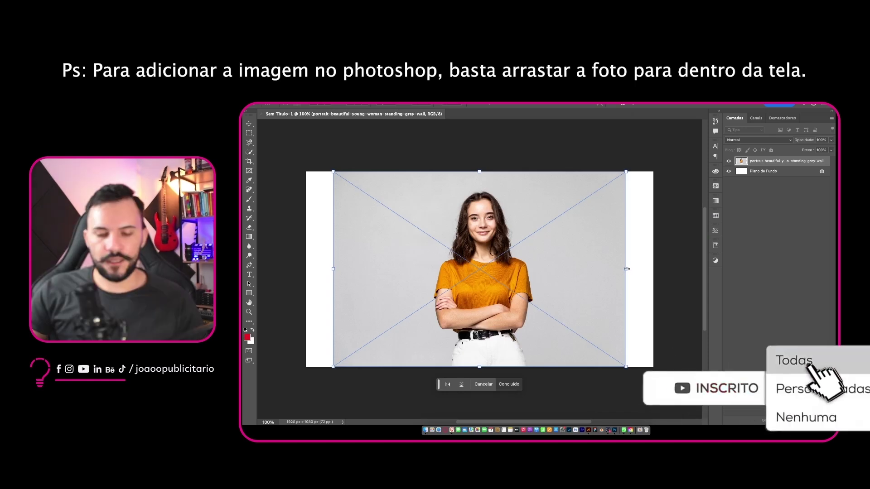
{"action": "left_click_drag", "start_coordinate": [626, 269], "coordinate": [656, 271]}
{"action": "left_click_drag", "start_coordinate": [573, 232], "coordinate": [573, 238]}
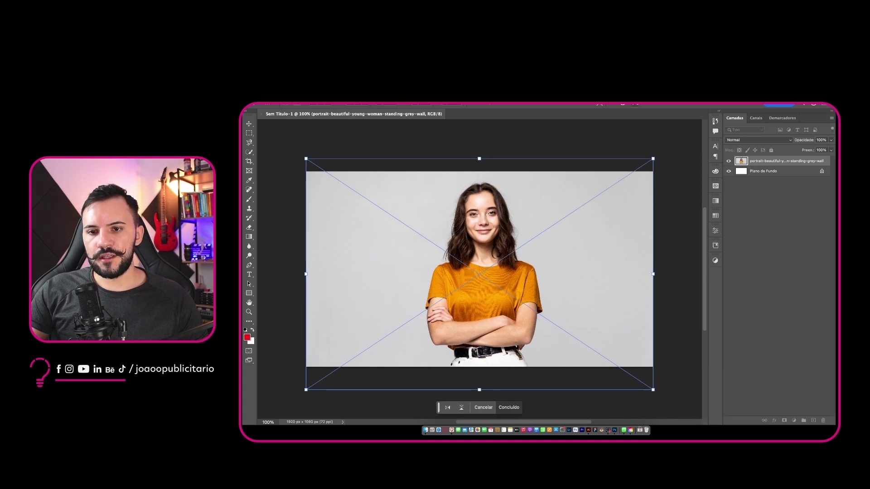
{"action": "key", "text": "Return"}
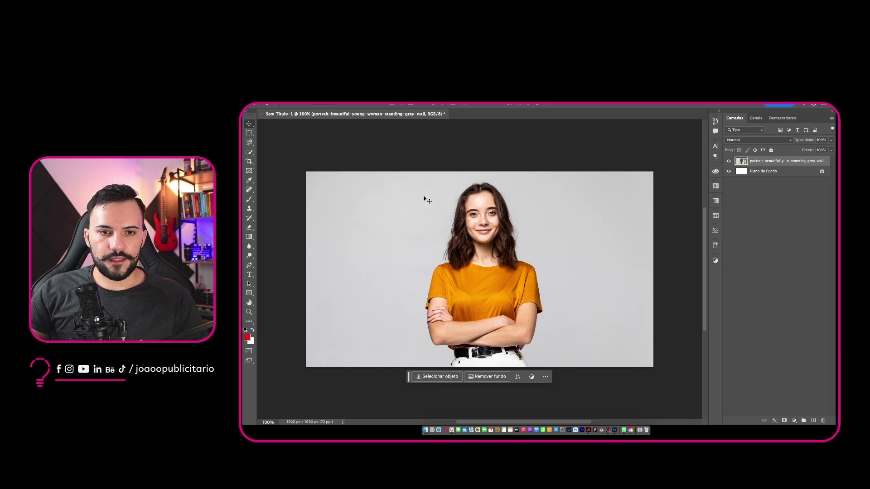
- Save the document in the Downloads folder as imagemteste.psd in Photoshop format
{"action": "left_click", "coordinate": [318, 103]}
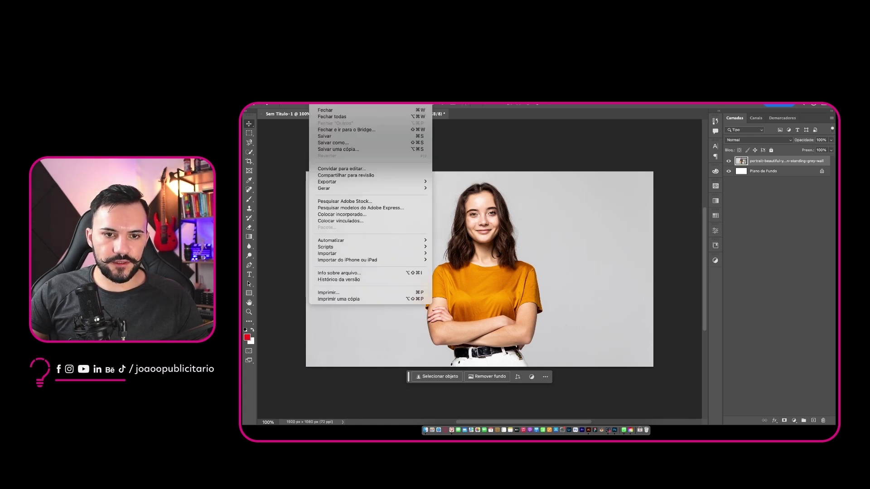
{"action": "left_click", "coordinate": [345, 143]}
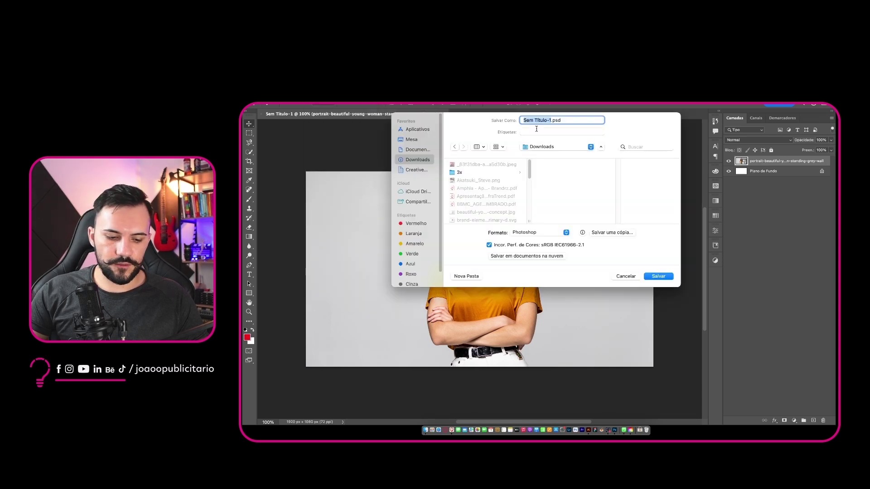
{"action": "type", "text": "imagemteste"}
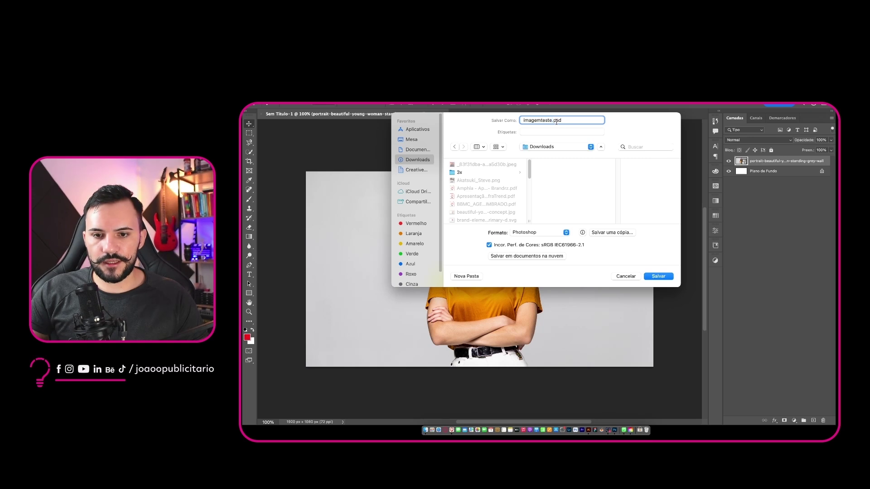
{"action": "left_click", "coordinate": [545, 233]}
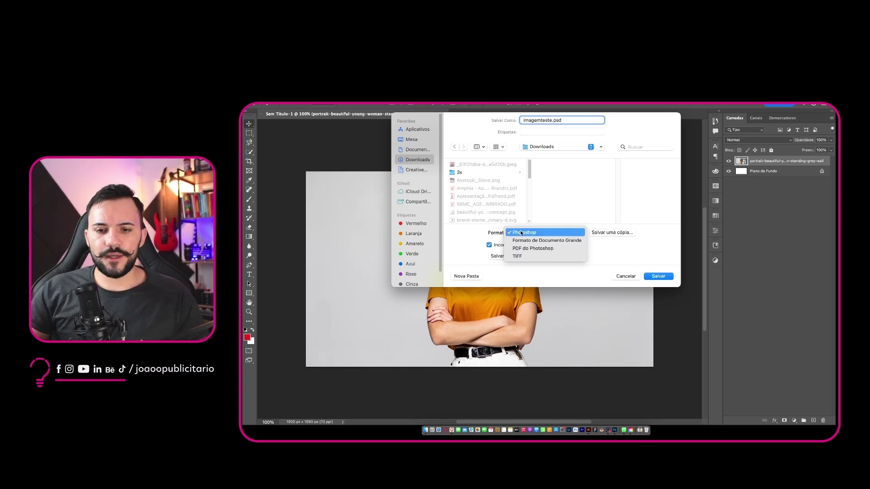
{"action": "left_click", "coordinate": [472, 234]}
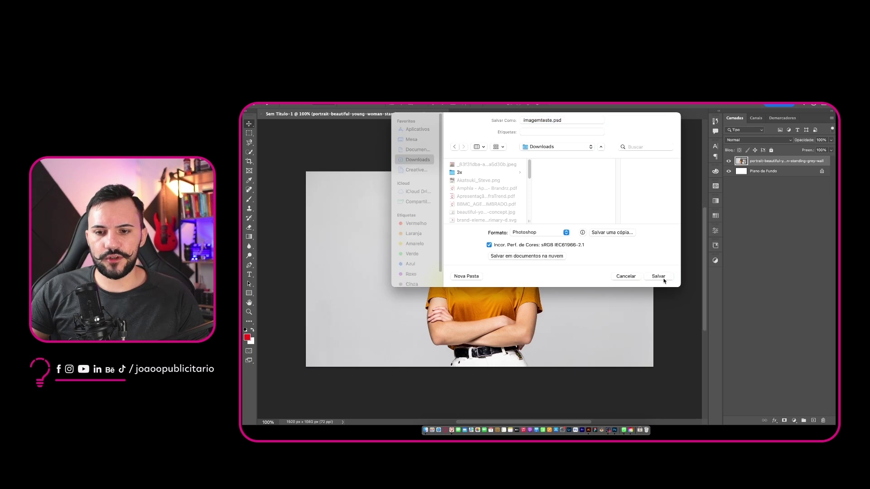
{"action": "left_click", "coordinate": [663, 278]}
{"action": "left_click", "coordinate": [648, 220]}
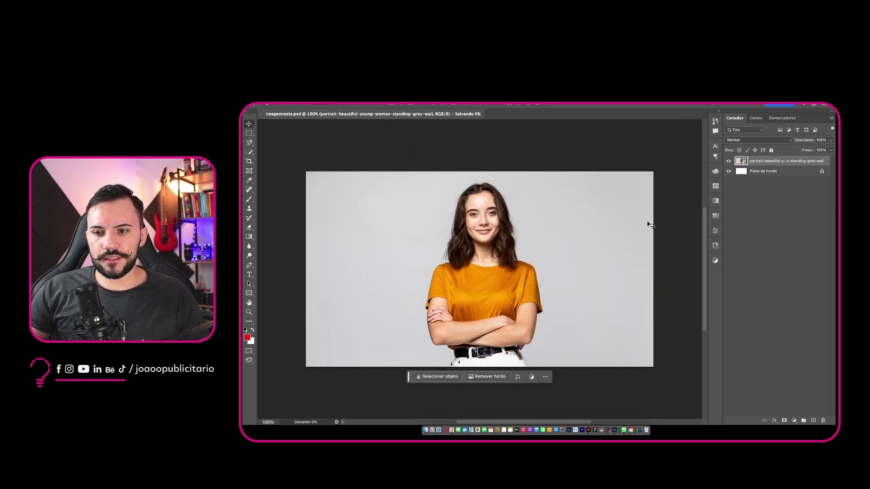
- Add a Black & White (Preto-e-branco) adjustment layer above the portrait, keeping its default settings
{"action": "left_click", "coordinate": [796, 421]}
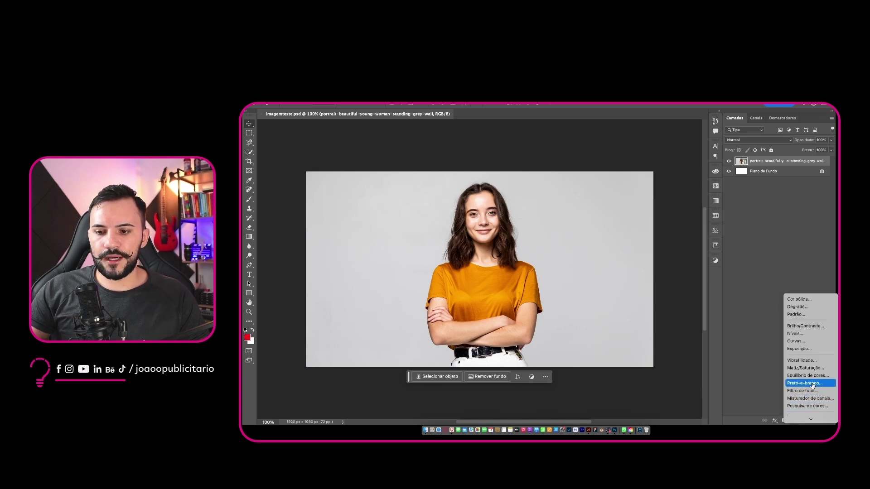
{"action": "left_click", "coordinate": [811, 383]}
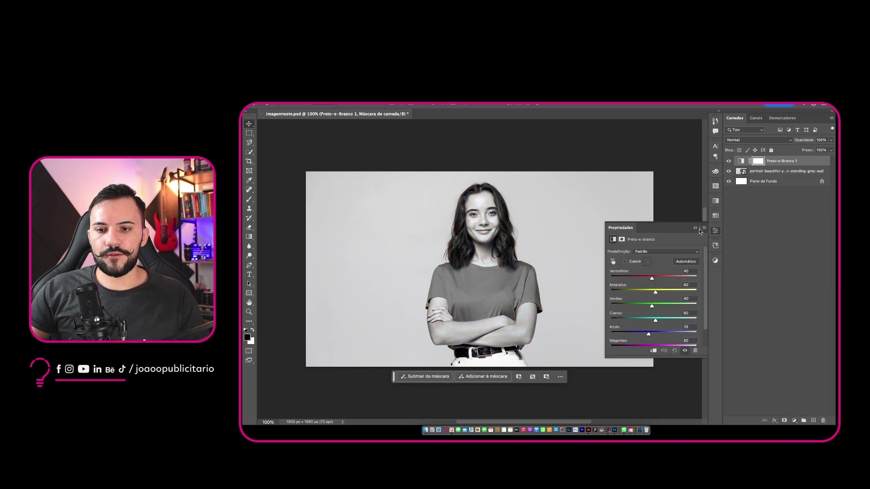
{"action": "left_click", "coordinate": [698, 229]}
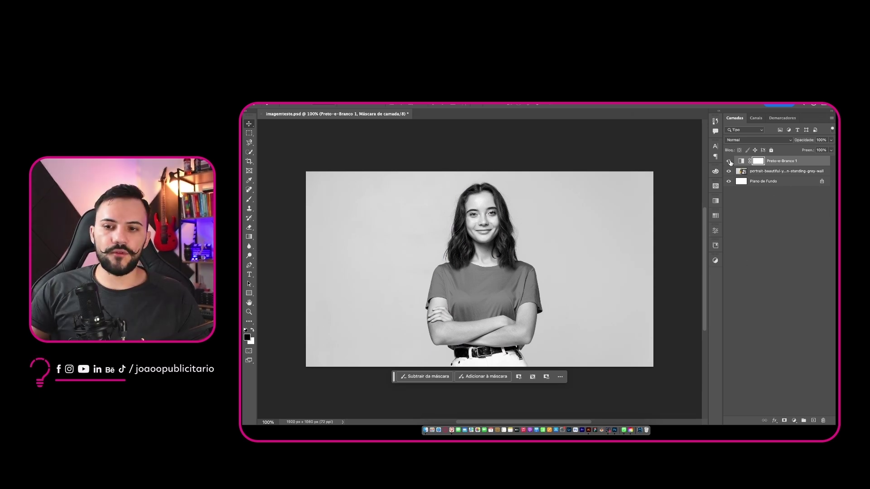
- Toggle the Black & White adjustment layer's visibility several times to compare the portrait with and without it, leaving it shown
{"action": "left_click", "coordinate": [729, 161]}
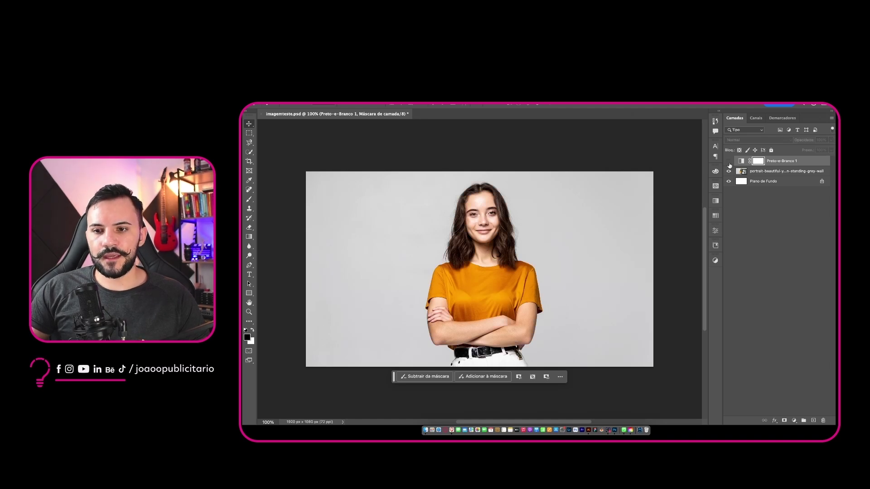
{"action": "left_click", "coordinate": [729, 163]}
{"action": "left_click", "coordinate": [729, 163]}
{"action": "left_click", "coordinate": [729, 163]}
{"action": "left_click", "coordinate": [729, 163]}
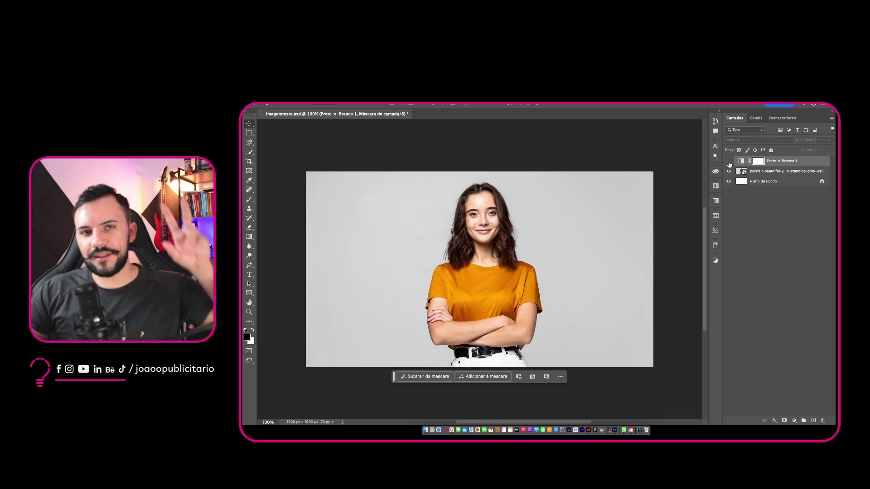
{"action": "left_click", "coordinate": [729, 162]}
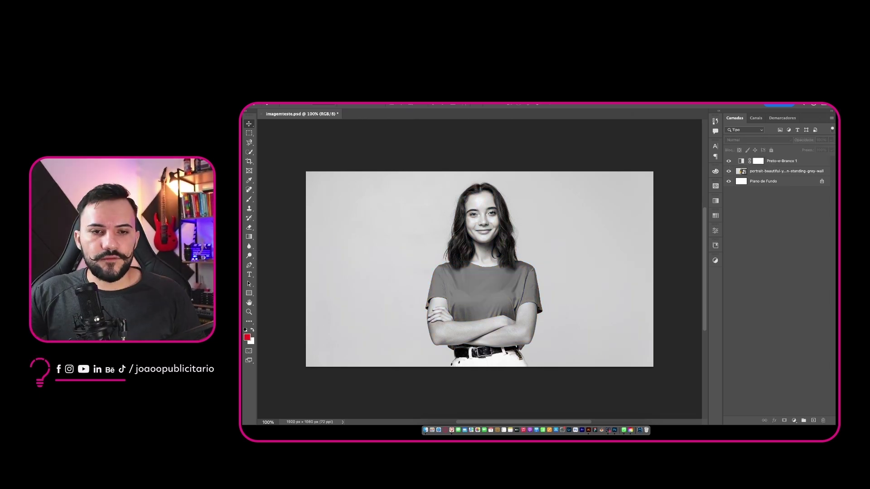
{"action": "left_click", "coordinate": [317, 103]}
{"action": "mouse_move", "coordinate": [368, 181]}
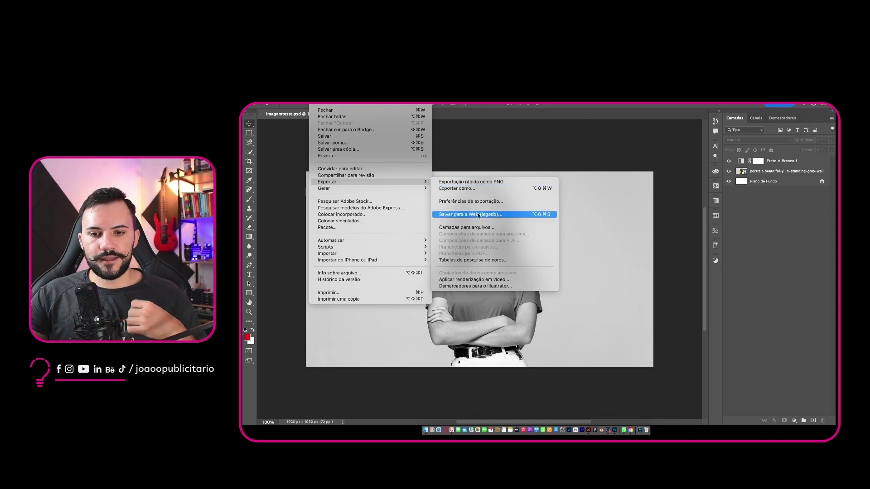
{"action": "left_click", "coordinate": [527, 213]}
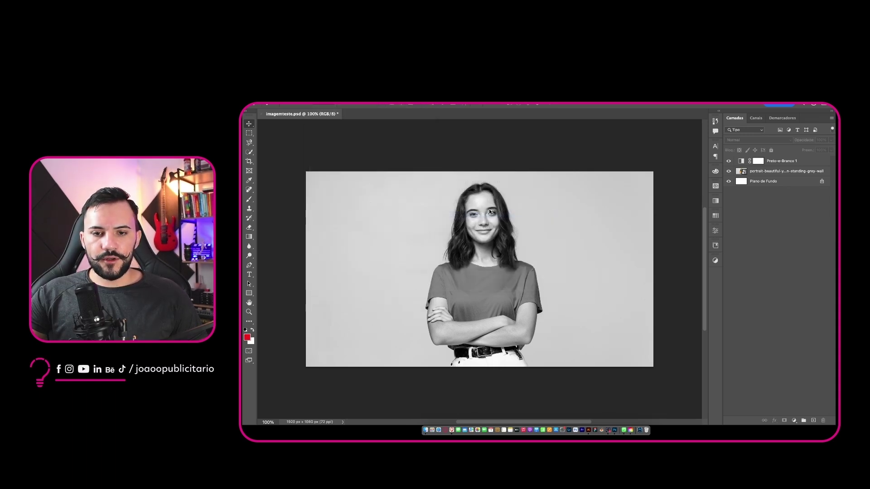
{"action": "left_click_drag", "start_coordinate": [494, 105], "coordinate": [438, 113]}
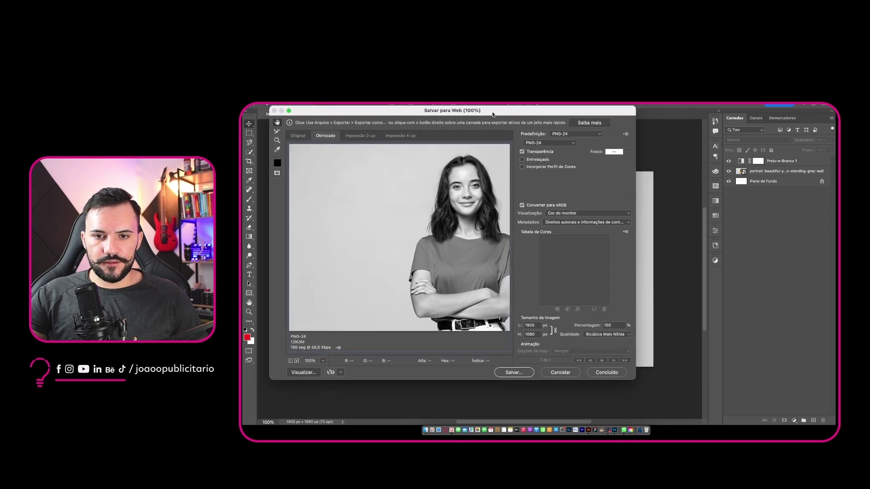
{"action": "left_click", "coordinate": [560, 373]}
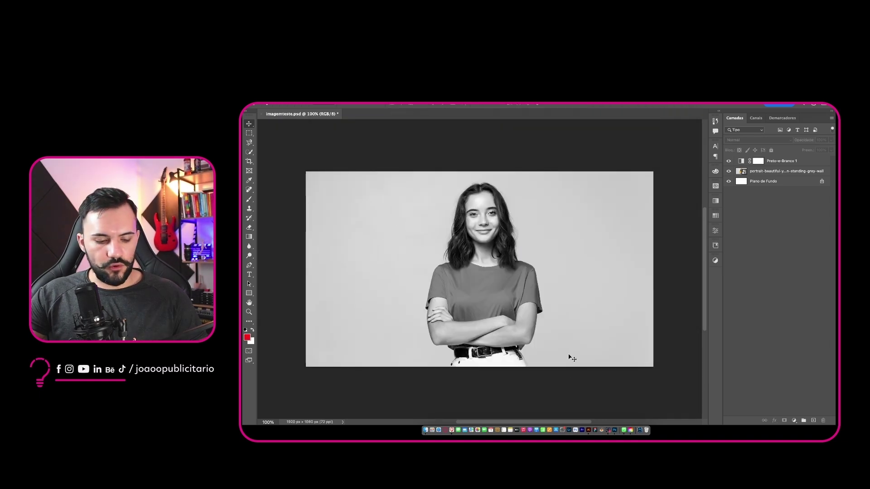
- Start a Save for Web export of the black-and-white portrait and set its file format to JPEG
{"action": "key", "text": "alt+shift+super+s"}
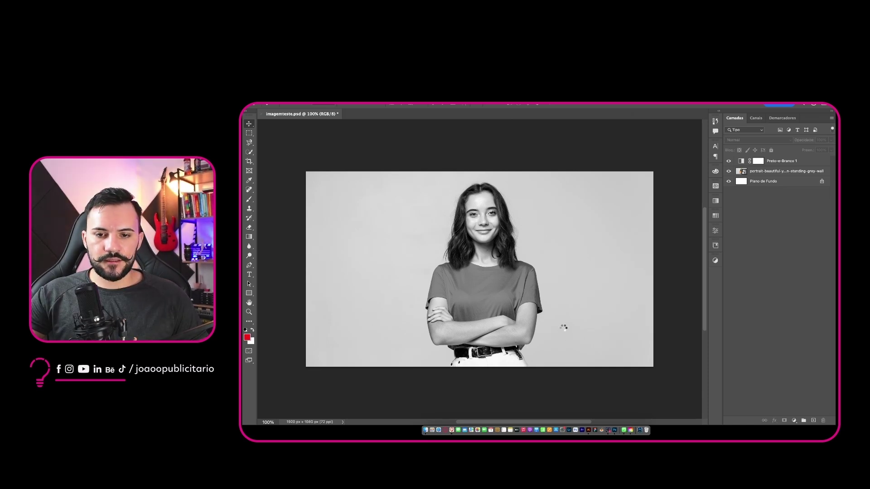
{"action": "left_click_drag", "start_coordinate": [462, 113], "coordinate": [500, 124]}
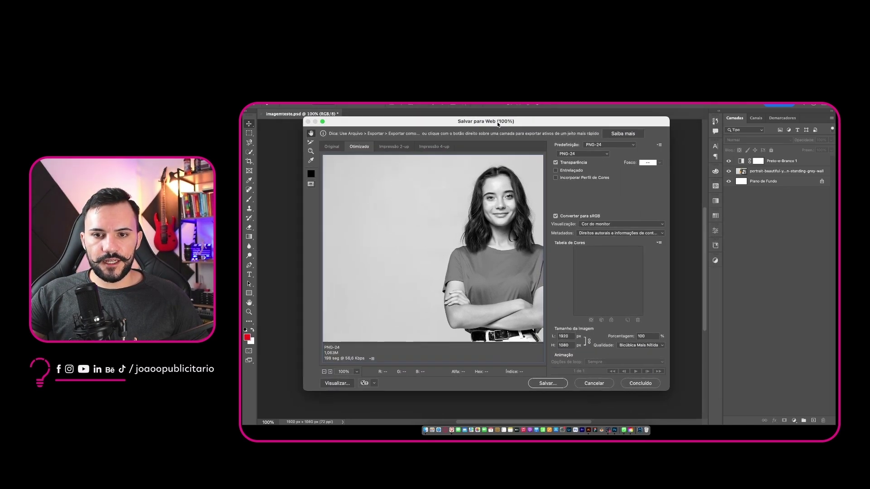
{"action": "left_click", "coordinate": [594, 154]}
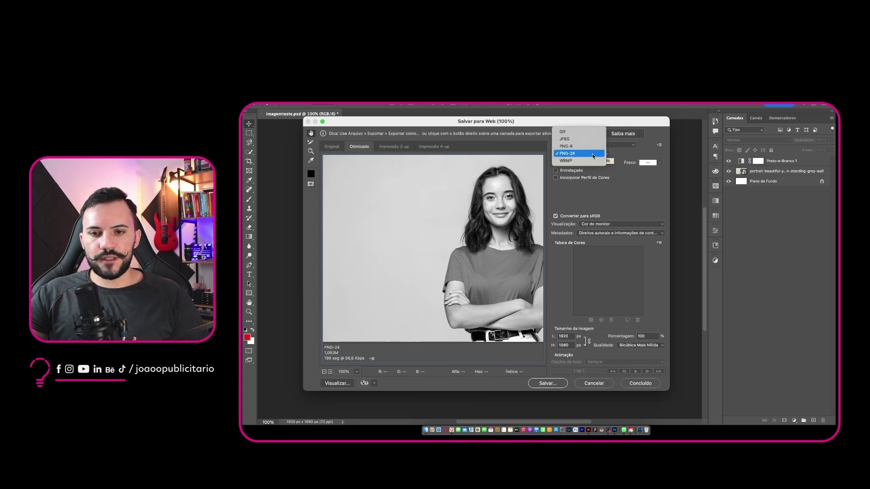
{"action": "left_click", "coordinate": [571, 139]}
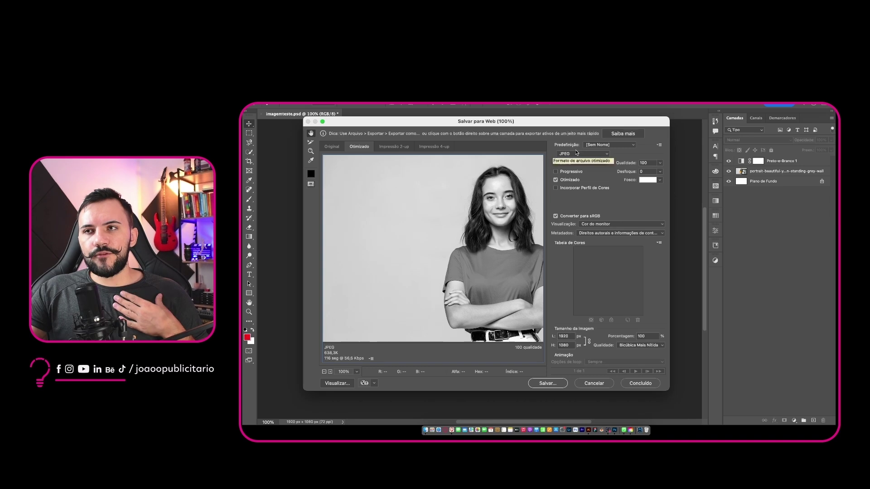
- Change the Save for Web export format to PNG-24 and save the black-and-white portrait
{"action": "left_click", "coordinate": [603, 154]}
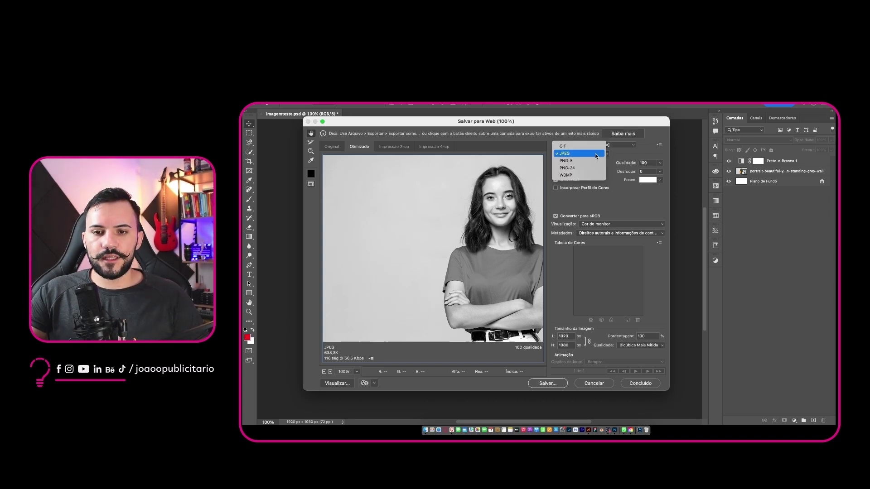
{"action": "left_click", "coordinate": [574, 168]}
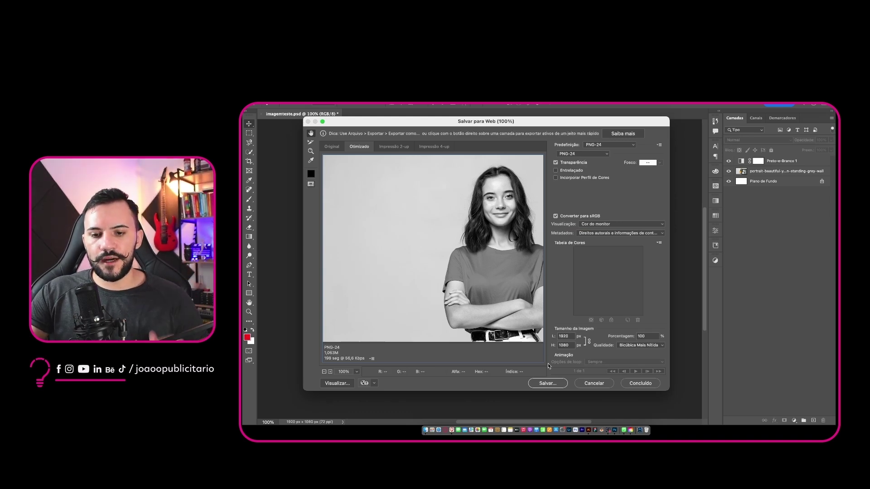
{"action": "left_click", "coordinate": [557, 386]}
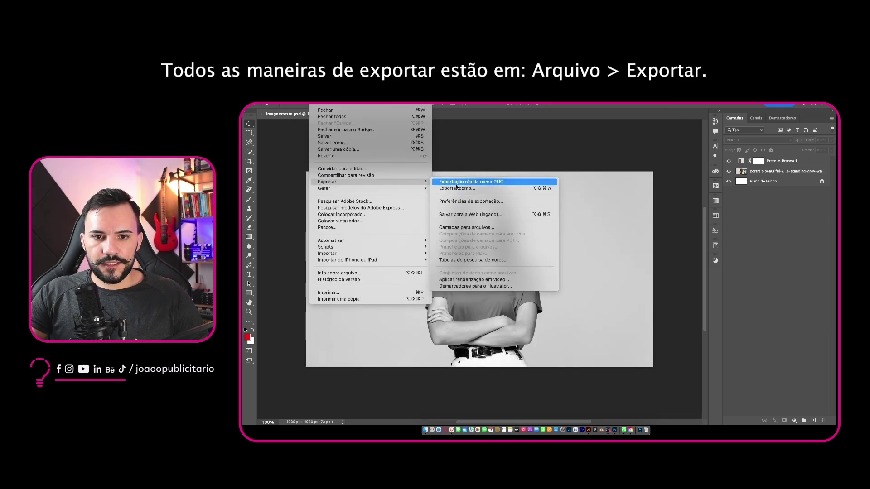
- Try the Export As settings for imagemteste with the format set to PNG, and cancel without exporting
{"action": "left_click", "coordinate": [463, 189]}
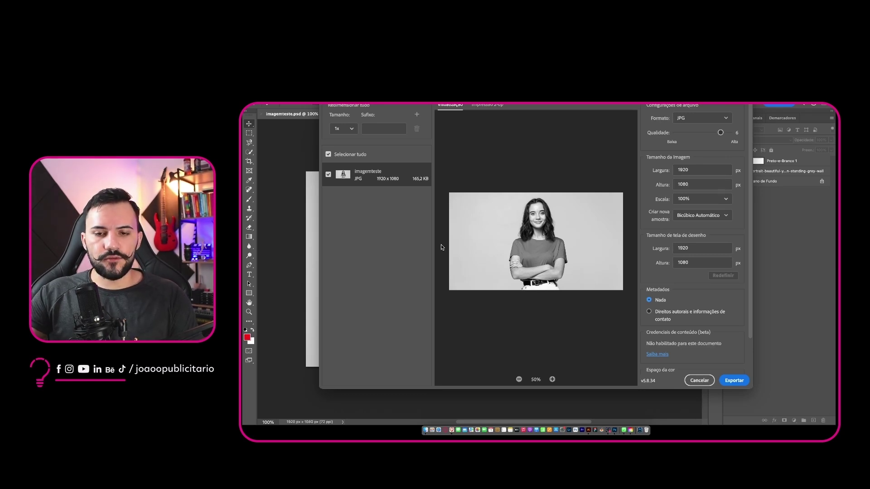
{"action": "left_click", "coordinate": [705, 119]}
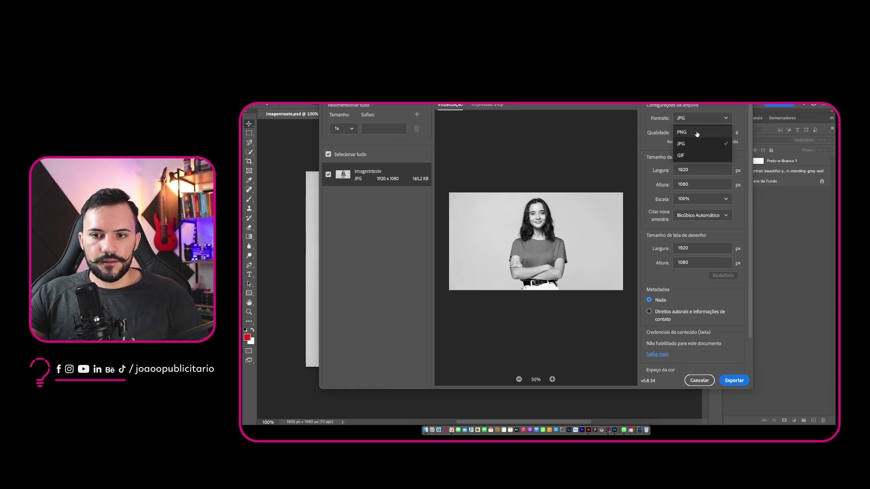
{"action": "left_click", "coordinate": [711, 106]}
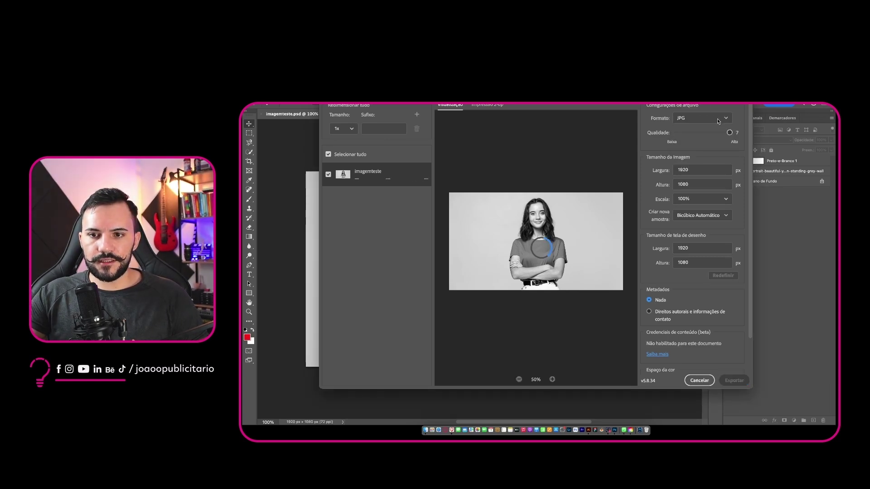
{"action": "left_click", "coordinate": [703, 117]}
{"action": "left_click", "coordinate": [705, 131]}
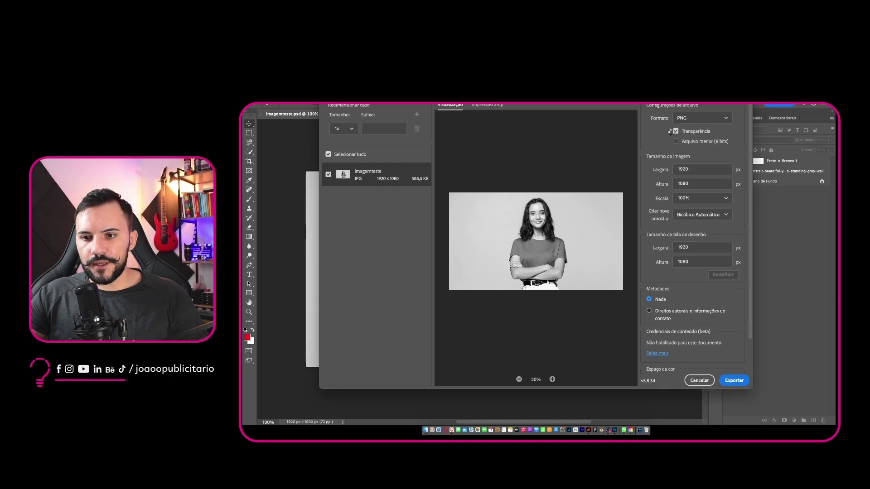
{"action": "left_click", "coordinate": [700, 382]}
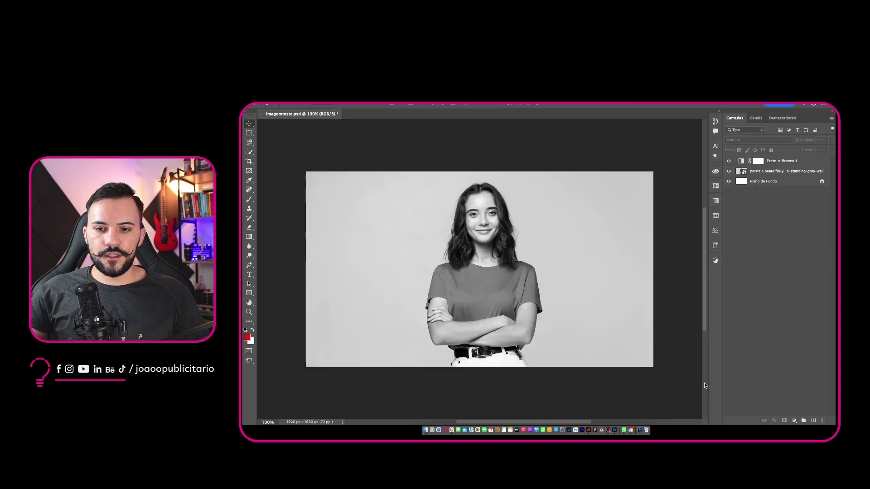
- Select the portrait layer, inspect its preview and settings in Save for Web (legacy), and cancel the export
{"action": "left_click", "coordinate": [510, 257]}
{"action": "left_click", "coordinate": [318, 55]}
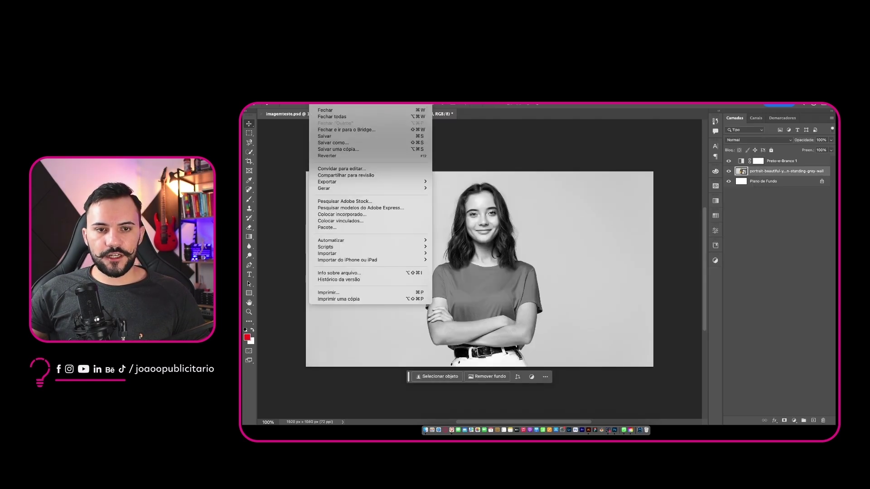
{"action": "mouse_move", "coordinate": [406, 182]}
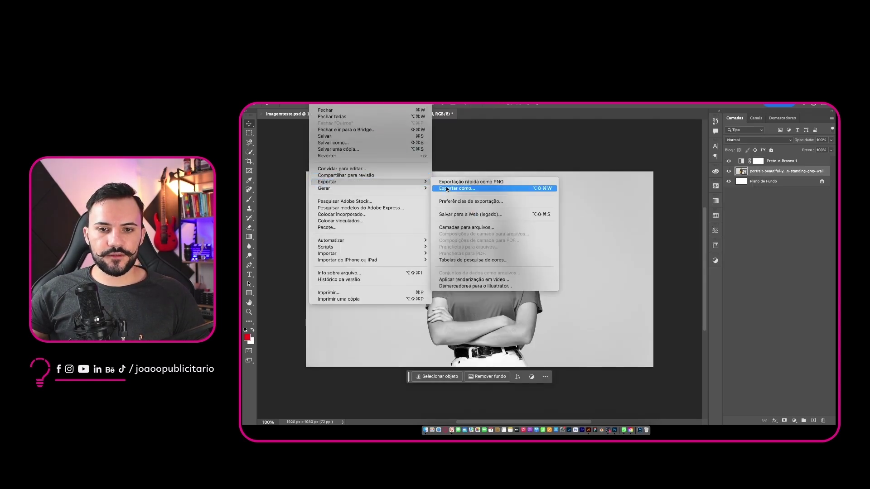
{"action": "left_click", "coordinate": [468, 214]}
{"action": "scroll", "coordinate": [479, 227], "scroll_direction": "right", "scroll_amount": 5}
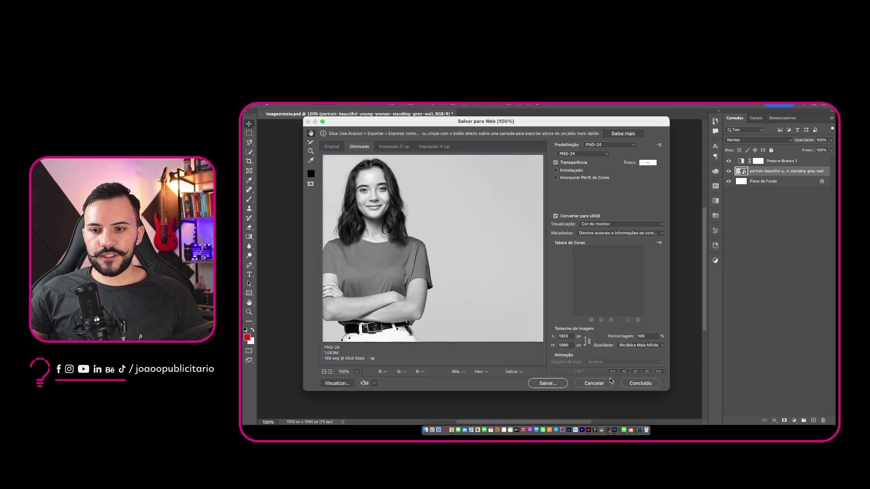
{"action": "left_click", "coordinate": [593, 384]}
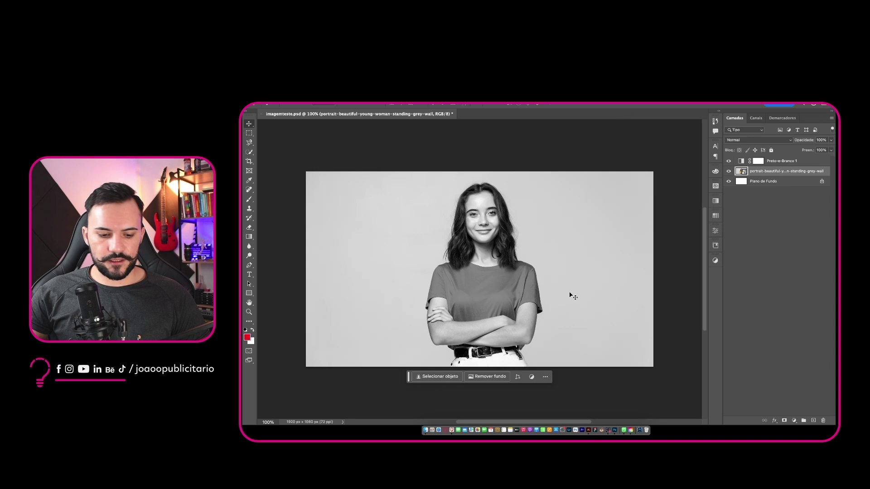
- Create a new 1920 x 1080 px document at 72 ppi with artboards (Pranchetas) enabled
{"action": "key", "text": "super+n"}
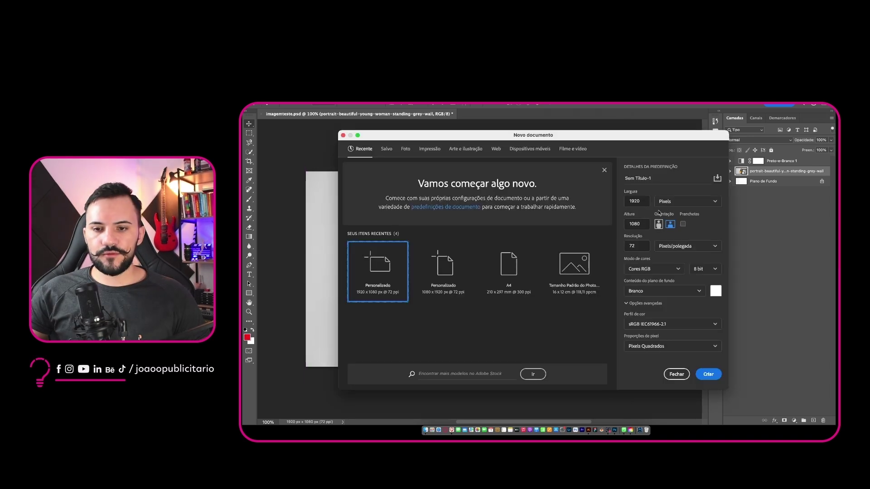
{"action": "left_click", "coordinate": [683, 224]}
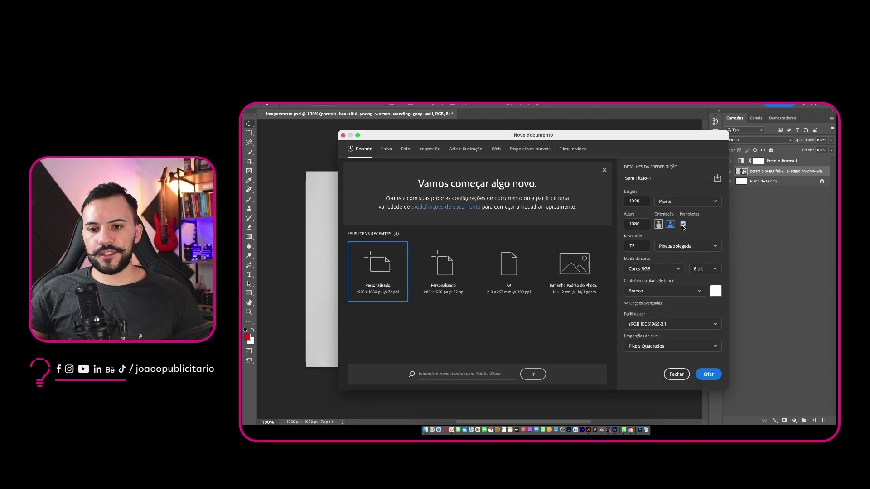
{"action": "left_click", "coordinate": [708, 374]}
- Add a second artboard of the same size to the right of Prancheta 1 and collapse its properties
{"action": "left_click", "coordinate": [751, 162]}
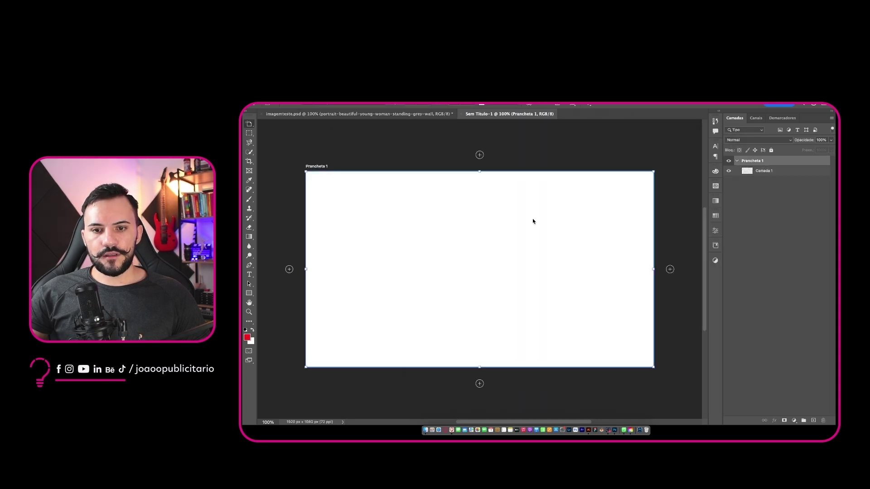
{"action": "left_click", "coordinate": [670, 270]}
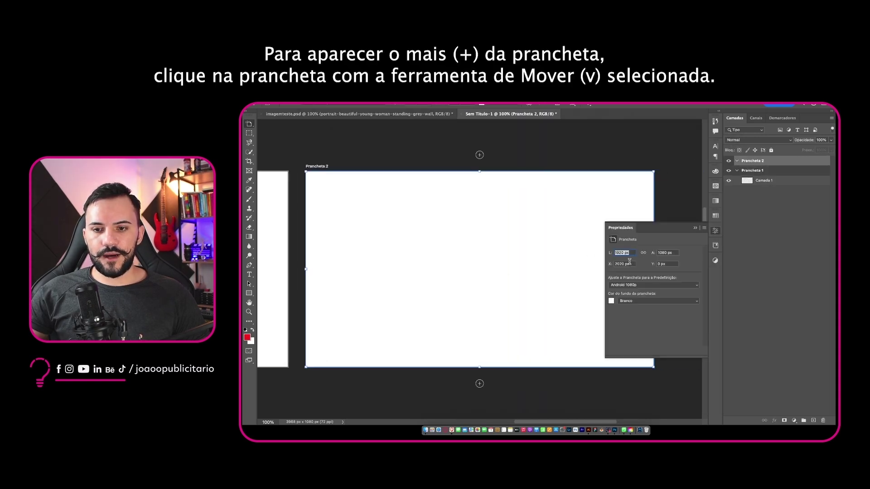
{"action": "scroll", "coordinate": [531, 245], "scroll_direction": "down", "scroll_amount": 3}
{"action": "left_click_drag", "start_coordinate": [465, 251], "coordinate": [558, 251]}
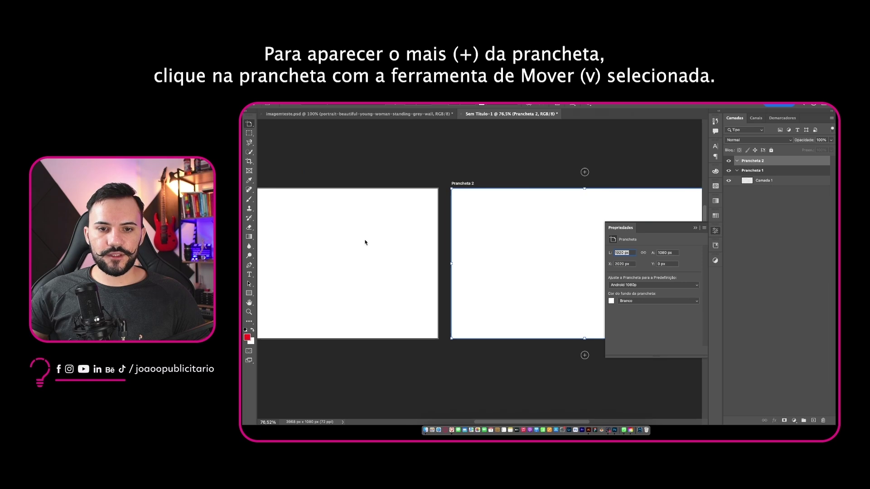
{"action": "left_click", "coordinate": [695, 229]}
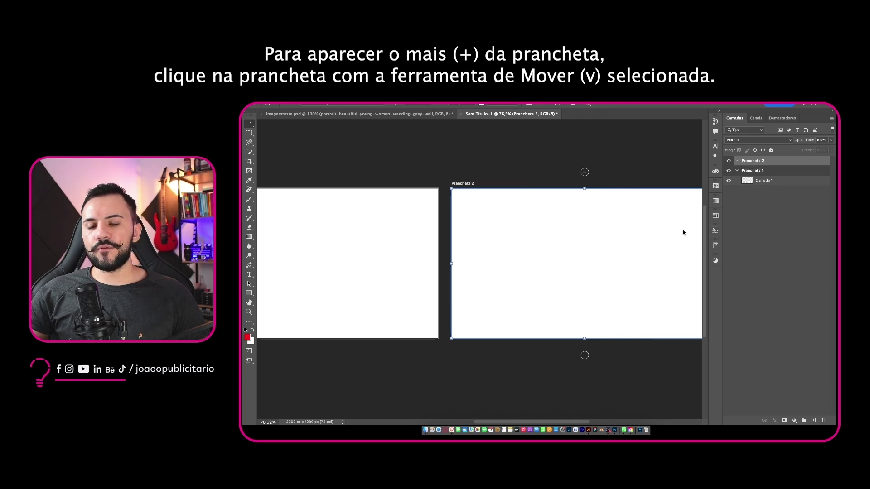
- Select Prancheta 1 with the Move tool, check both artboards in Export As, and cancel the export
{"action": "left_click_drag", "start_coordinate": [420, 243], "coordinate": [461, 241]}
{"action": "key", "text": "v"}
{"action": "left_click", "coordinate": [407, 238]}
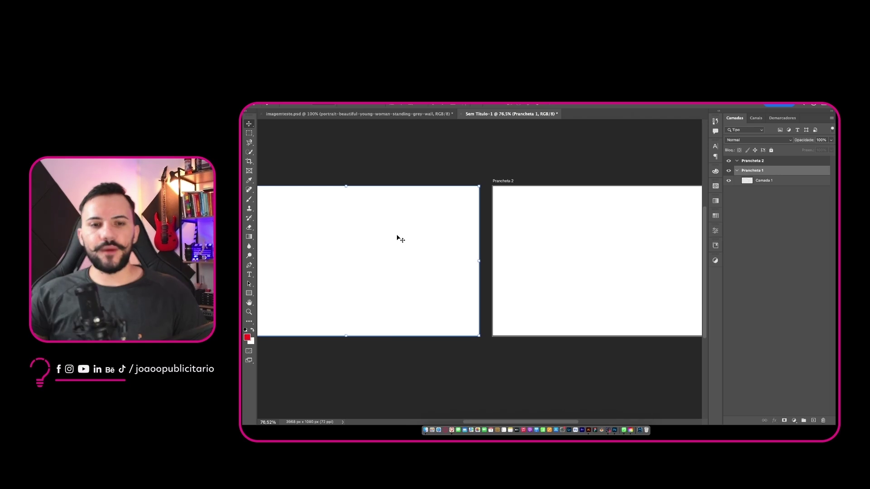
{"action": "left_click", "coordinate": [319, 104]}
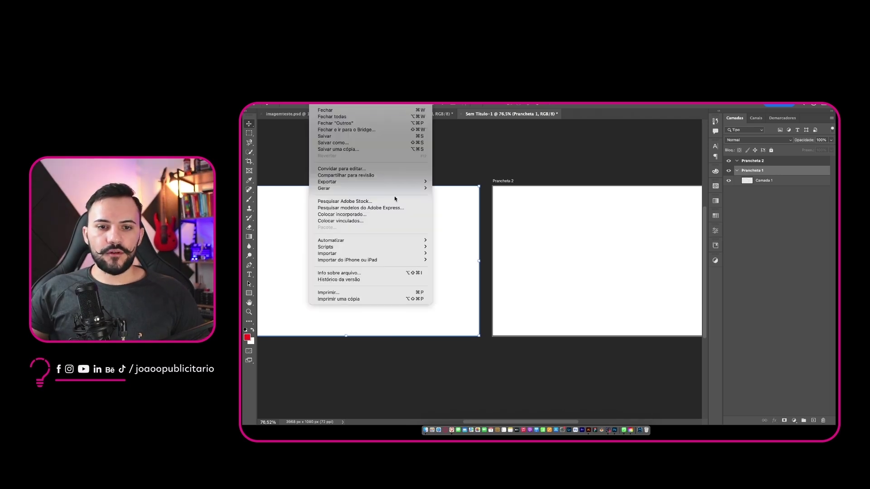
{"action": "mouse_move", "coordinate": [408, 184]}
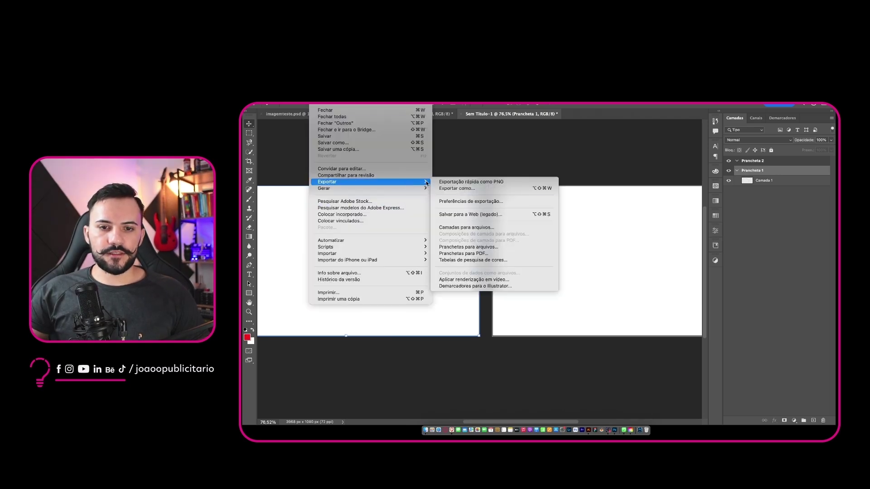
{"action": "left_click", "coordinate": [457, 190]}
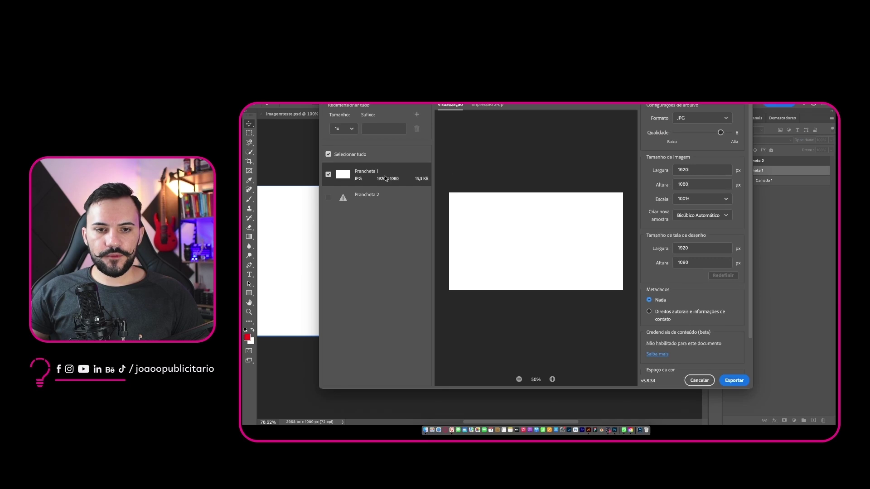
{"action": "left_click", "coordinate": [370, 196]}
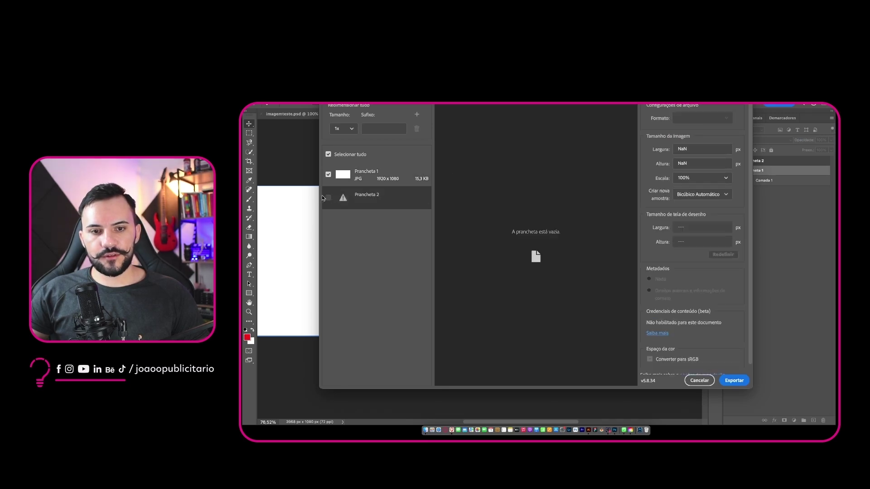
{"action": "left_click", "coordinate": [698, 381]}
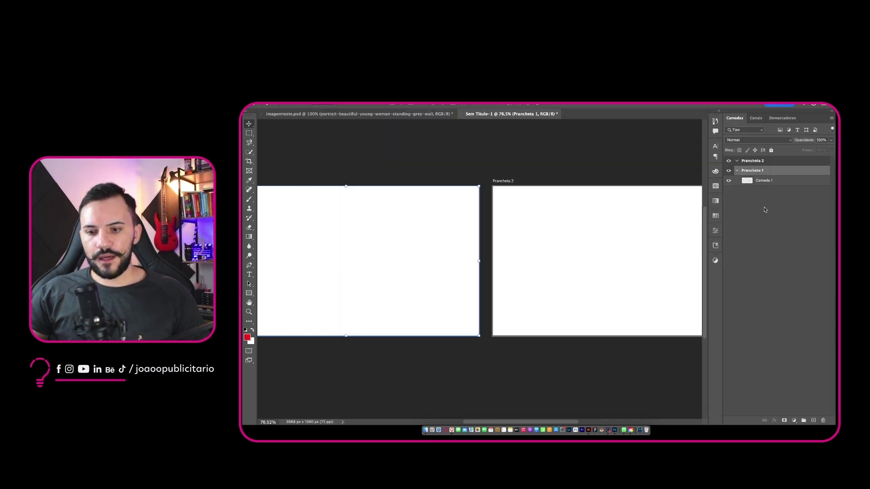
- Add a red solid color (Cor sólida) fill layer to Prancheta 2
{"action": "left_click", "coordinate": [739, 162]}
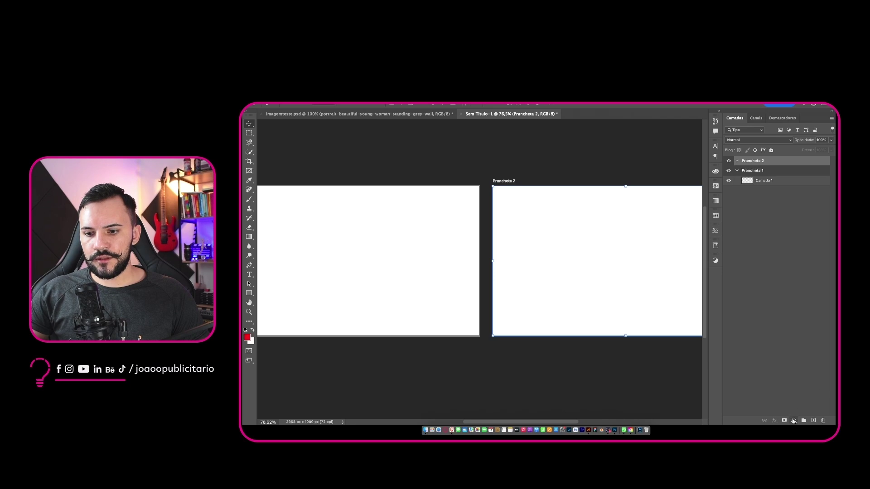
{"action": "left_click", "coordinate": [793, 421]}
{"action": "left_click", "coordinate": [797, 306]}
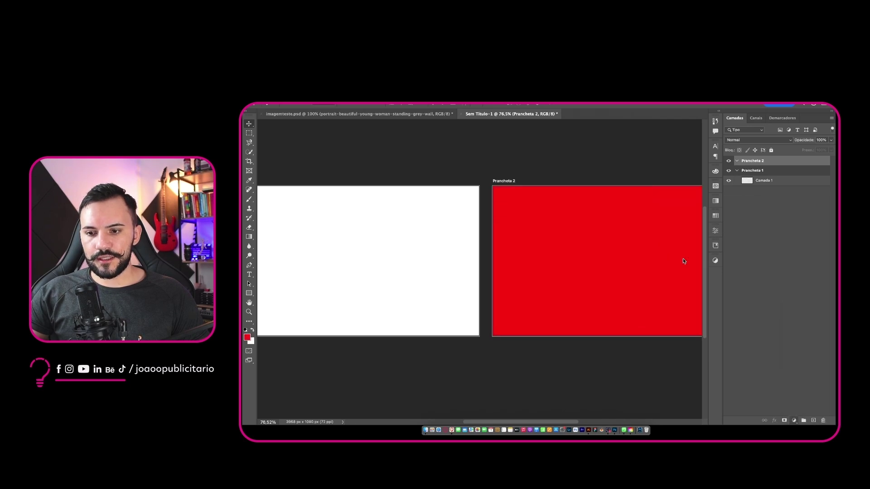
{"action": "left_click", "coordinate": [607, 195]}
- Add a solid color (Cor sólida) fill in blue #107ffc to Prancheta 1, using its Camada 1 layer
{"action": "left_click", "coordinate": [767, 192]}
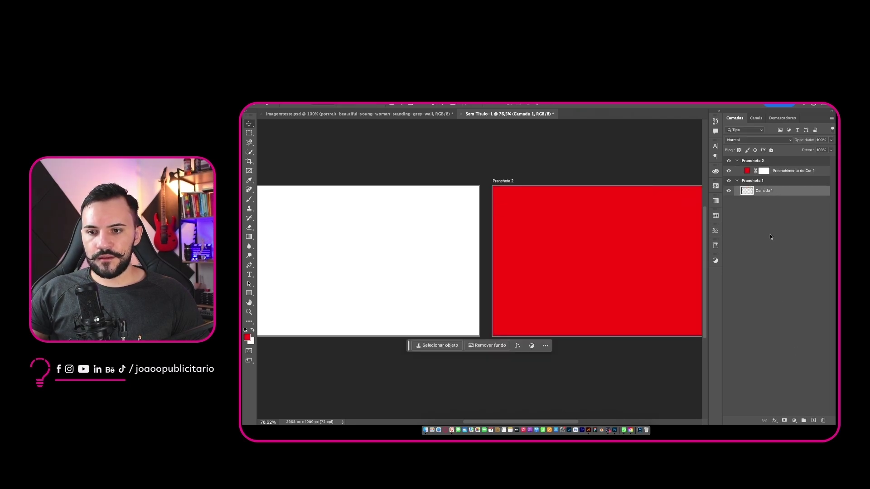
{"action": "left_click", "coordinate": [797, 421]}
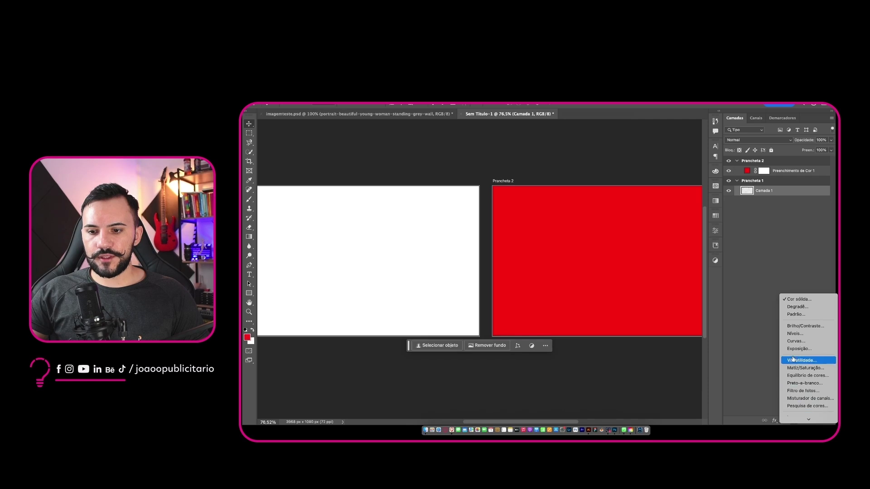
{"action": "left_click", "coordinate": [797, 301]}
{"action": "left_click", "coordinate": [538, 232]}
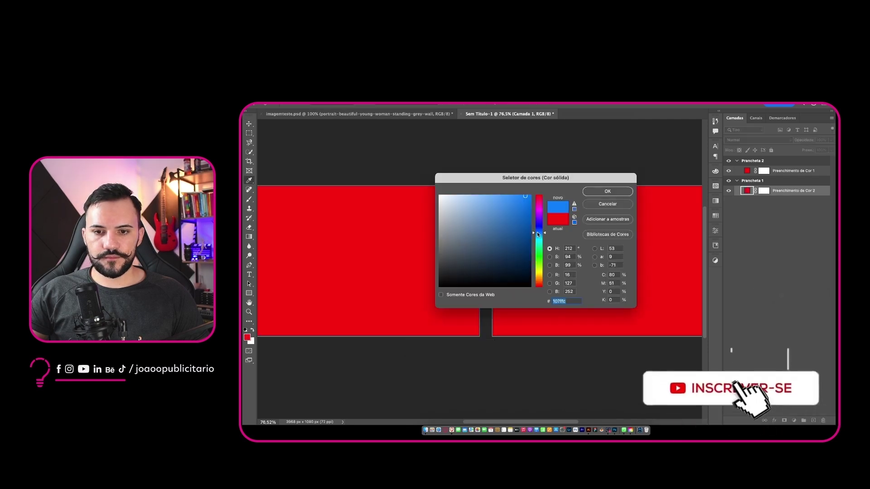
{"action": "left_click", "coordinate": [599, 191]}
- Compare the previews of the blue and red artboards in Export As, and cancel the export
{"action": "scroll", "coordinate": [483, 191], "scroll_direction": "down", "scroll_amount": 1}
{"action": "left_click", "coordinate": [319, 104]}
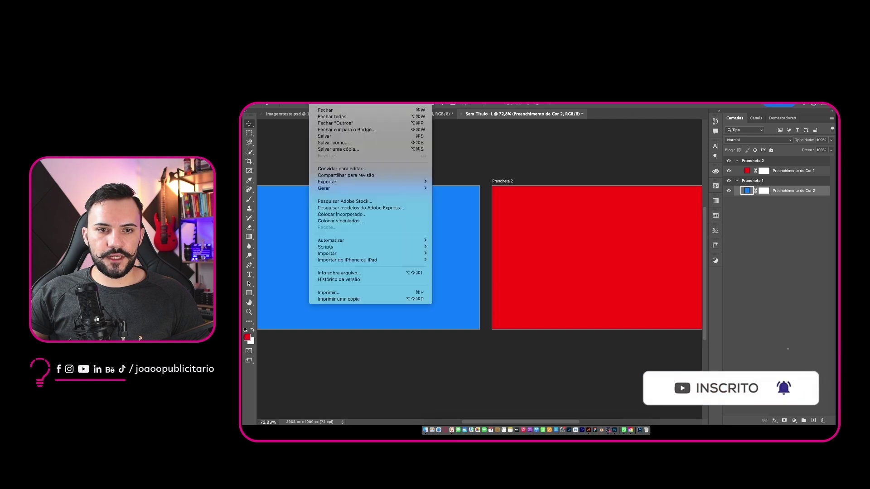
{"action": "mouse_move", "coordinate": [381, 184]}
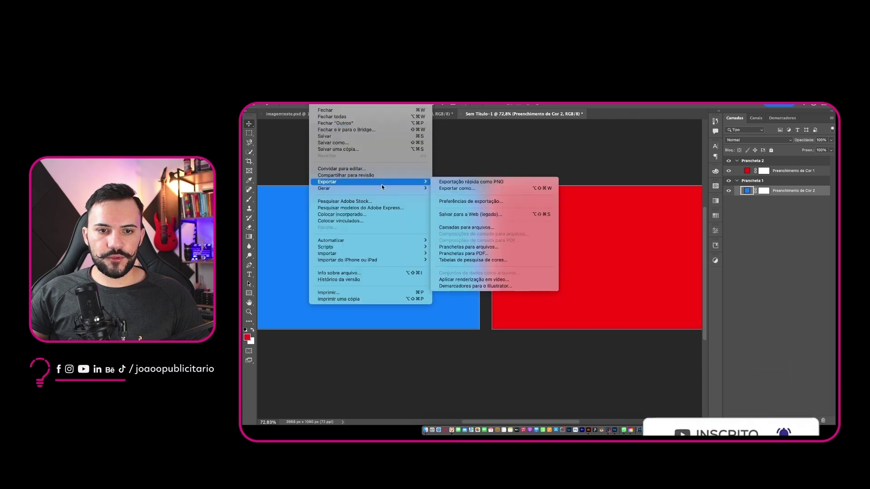
{"action": "left_click", "coordinate": [458, 189]}
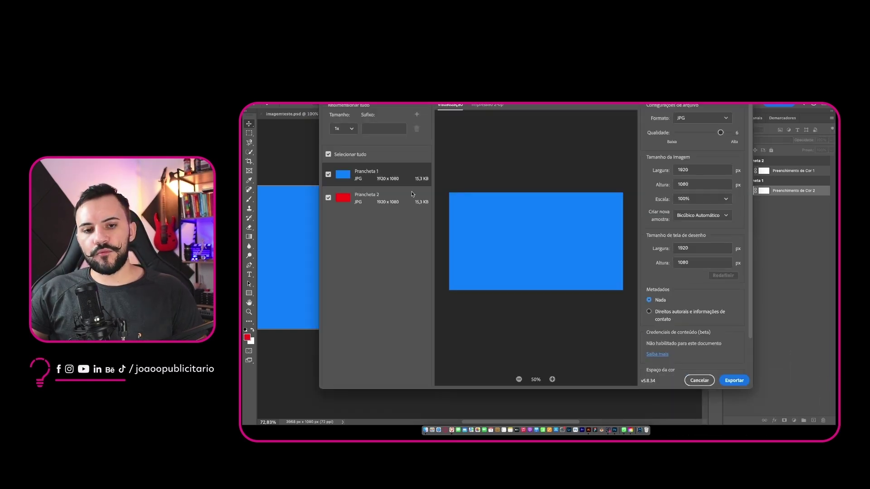
{"action": "left_click", "coordinate": [402, 199]}
{"action": "left_click", "coordinate": [403, 181]}
{"action": "left_click", "coordinate": [402, 203]}
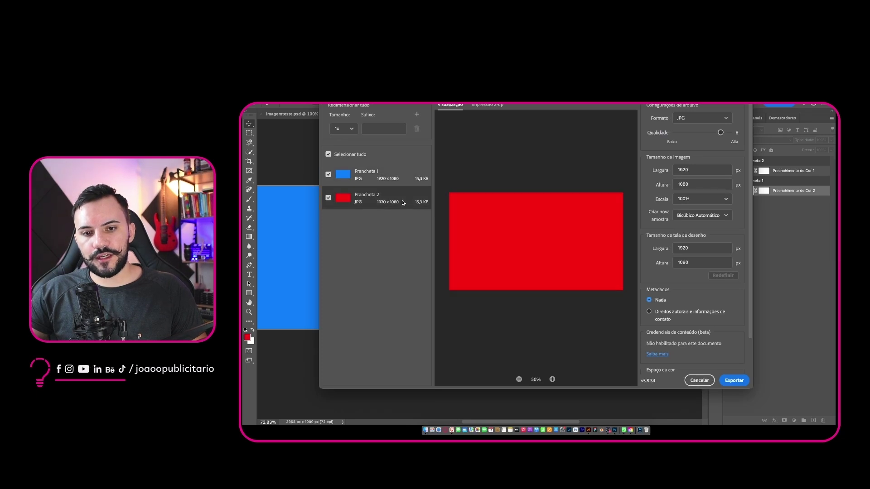
{"action": "left_click", "coordinate": [699, 381]}
- Check how Save for Web previews the two artboards by viewing the preview at 25%, and cancel the export
{"action": "left_click_drag", "start_coordinate": [455, 320], "coordinate": [550, 312]}
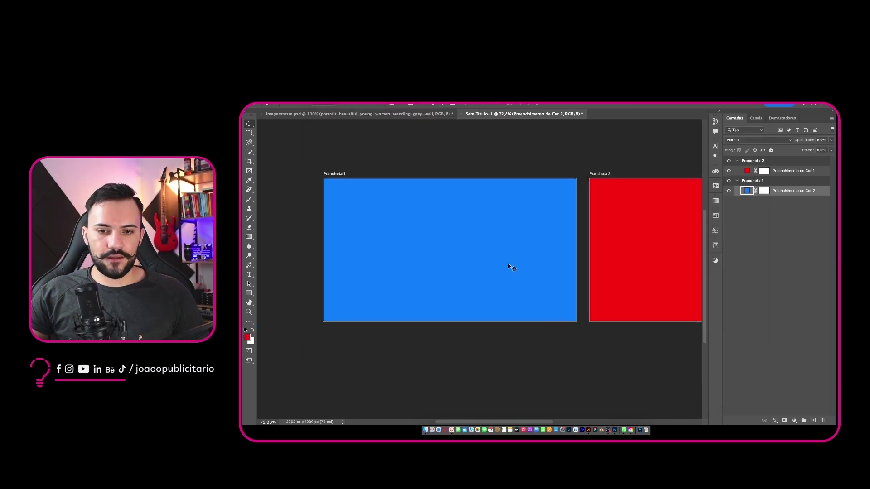
{"action": "key", "text": "super+alt+shift+s"}
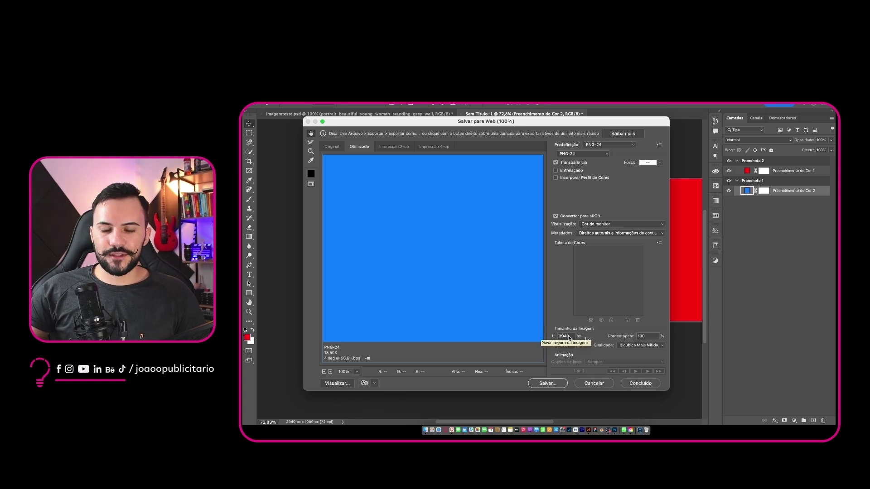
{"action": "left_click", "coordinate": [348, 374]}
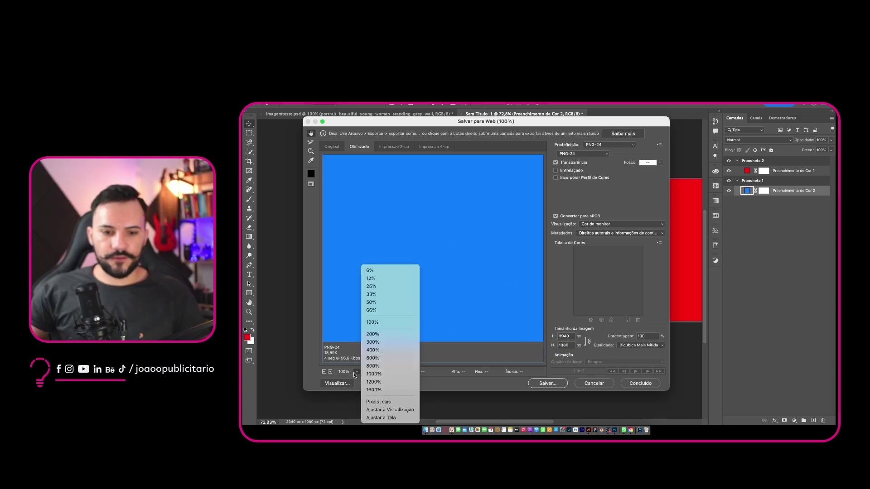
{"action": "left_click", "coordinate": [374, 287]}
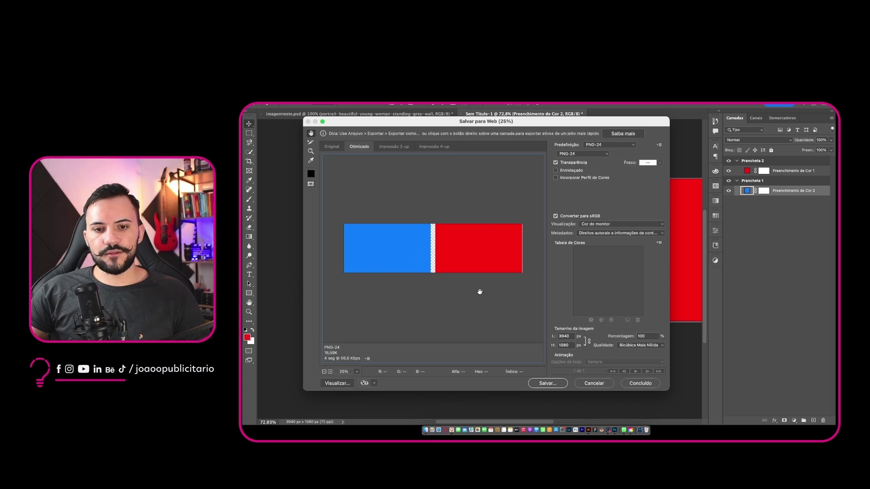
{"action": "left_click", "coordinate": [603, 385]}
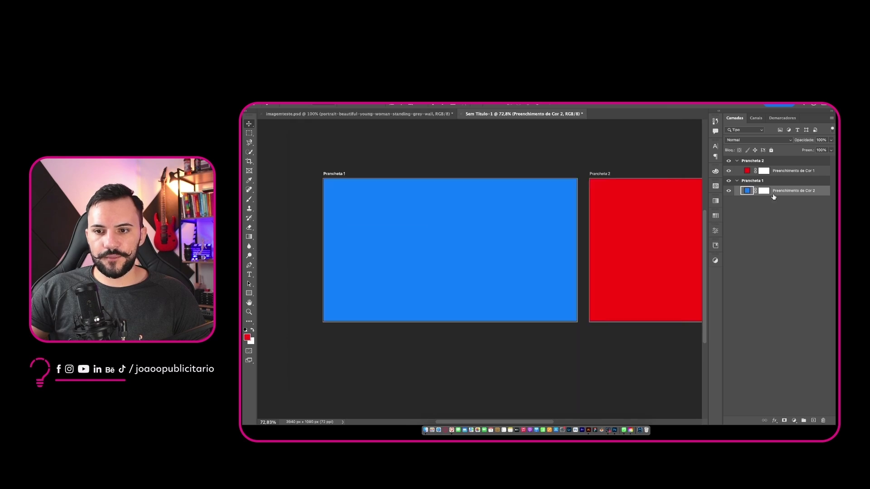
- Hide artboard Prancheta 2, rename Prancheta 1 as "prancheta teste", and collapse both artboards in the layer list
{"action": "left_click", "coordinate": [729, 161]}
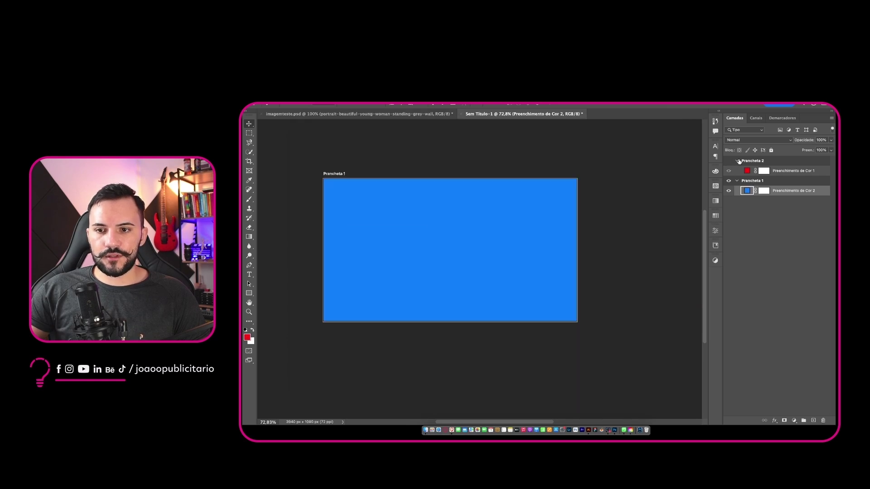
{"action": "left_click", "coordinate": [737, 161]}
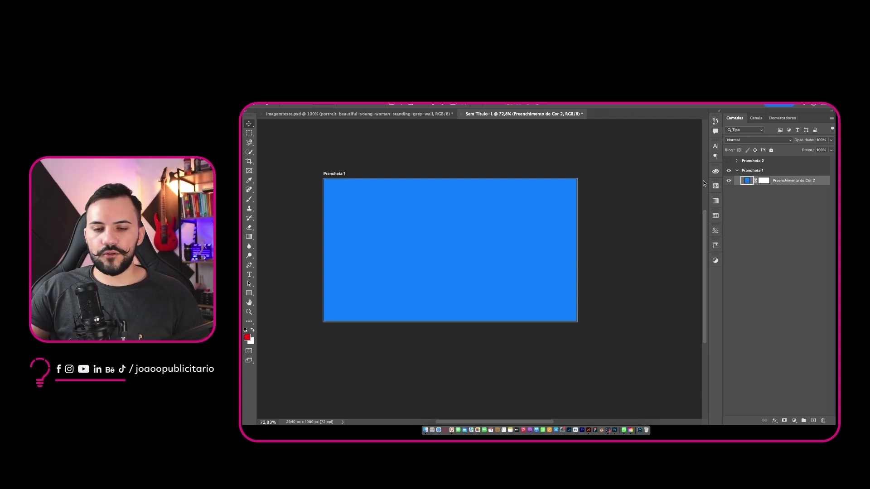
{"action": "left_click", "coordinate": [761, 172]}
{"action": "double_click", "coordinate": [752, 170]}
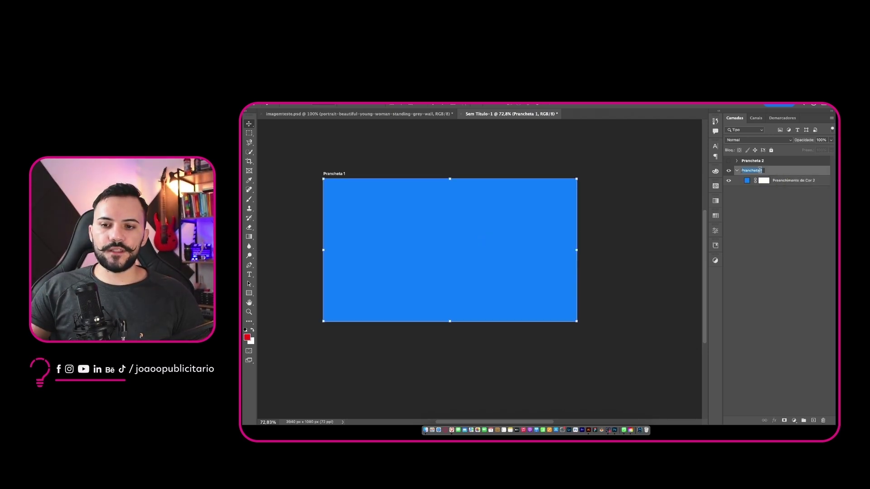
{"action": "type", "text": "prancheta teste"}
{"action": "key", "text": "Return"}
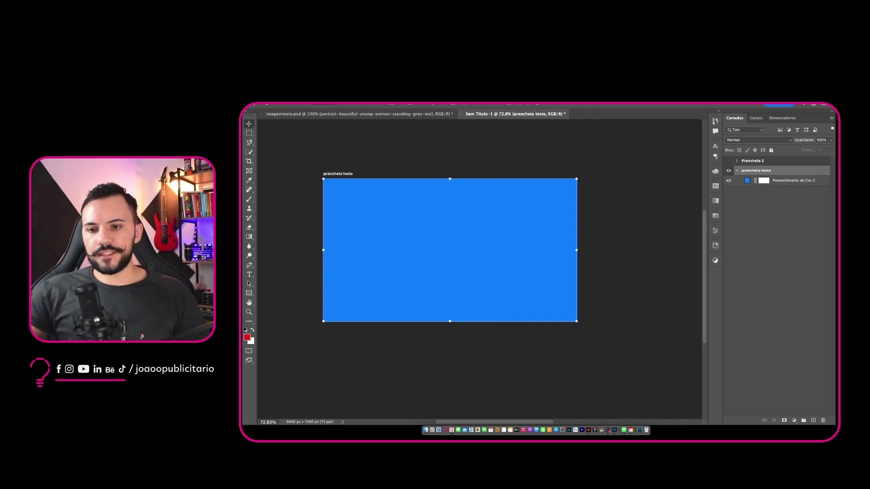
{"action": "left_click", "coordinate": [738, 171]}
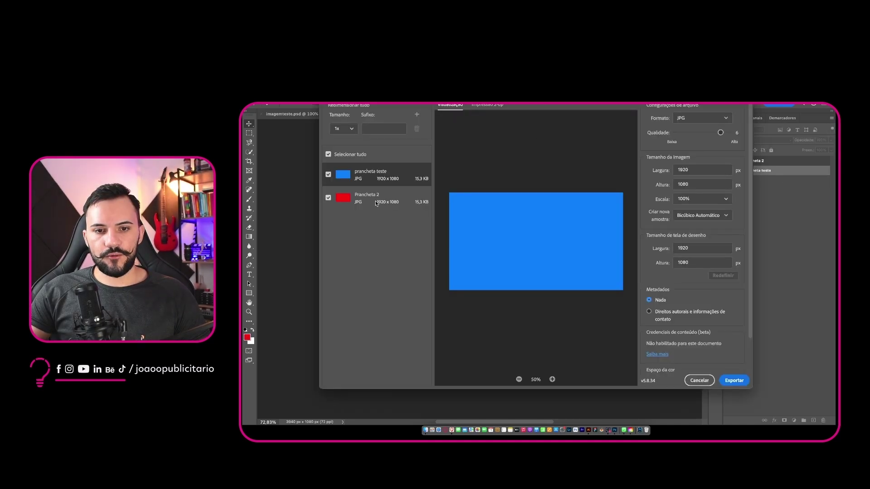
- Compare the Export As entries and previews of prancheta teste and Prancheta 2
{"action": "left_click", "coordinate": [368, 198]}
{"action": "left_click", "coordinate": [371, 179]}
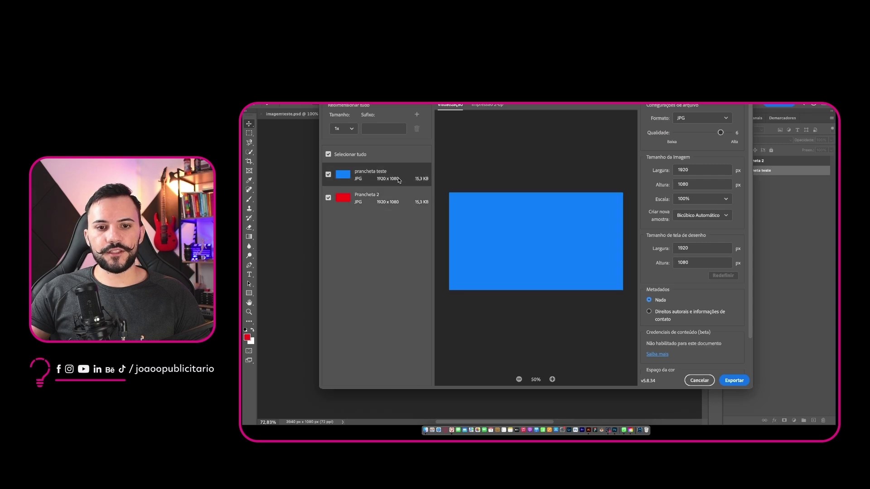
{"action": "left_click", "coordinate": [400, 202]}
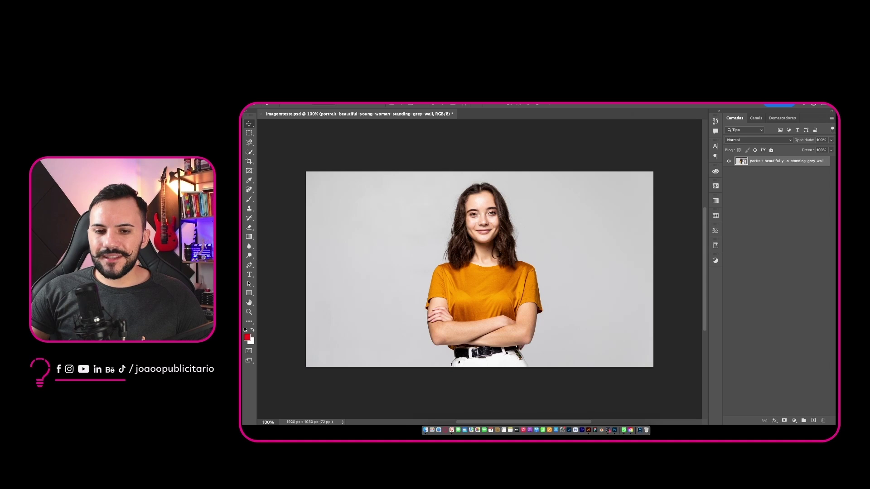
- Switch to the Brave browser, search Google for "remover fundo de imagem", and look at the remove.bg background removal site
{"action": "left_click_drag", "start_coordinate": [30, 77], "coordinate": [589, 94]}
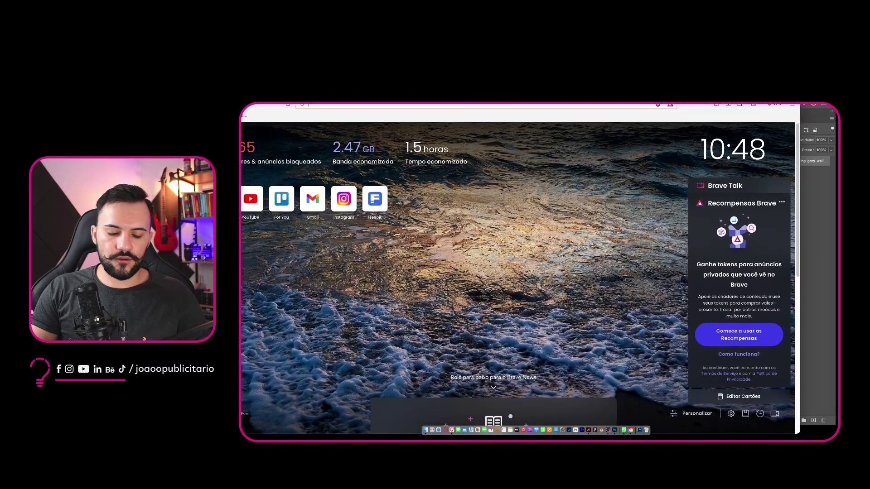
{"action": "type", "text": "remover fundo de imagem"}
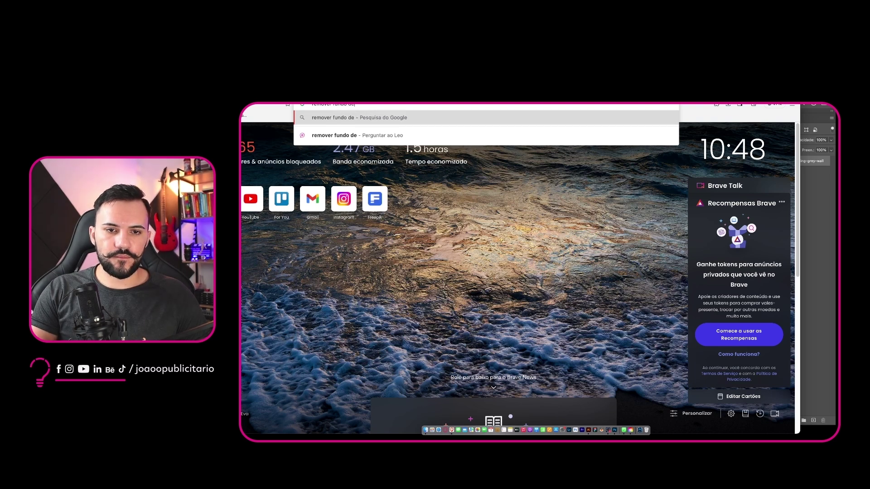
{"action": "key", "text": "Return"}
{"action": "left_click_drag", "start_coordinate": [380, 93], "coordinate": [453, 93]}
{"action": "scroll", "coordinate": [435, 259], "scroll_direction": "down", "scroll_amount": 5}
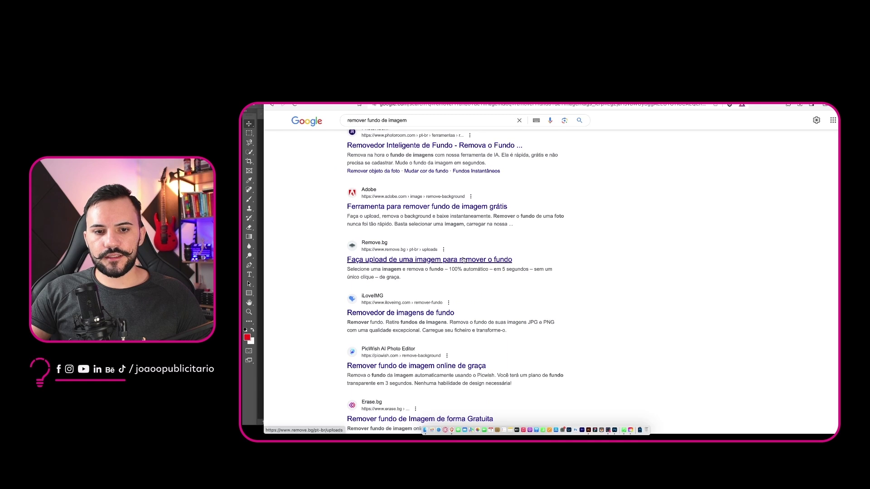
{"action": "scroll", "coordinate": [477, 261], "scroll_direction": "up", "scroll_amount": 5}
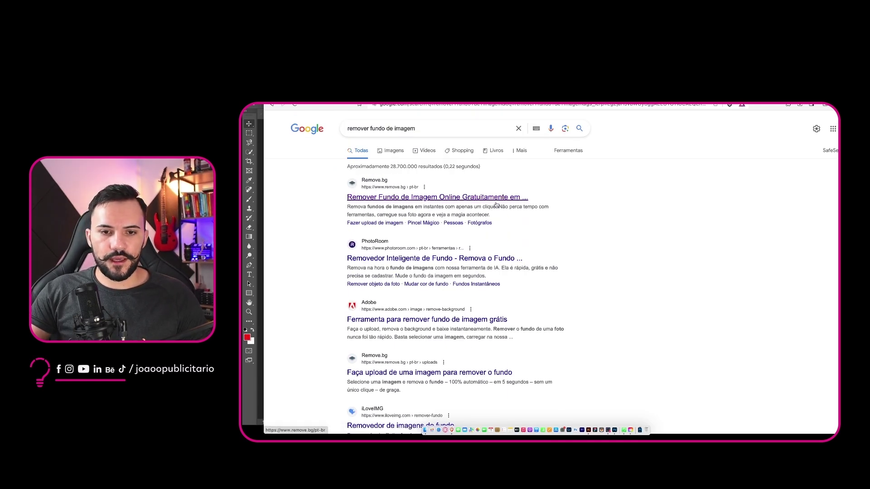
{"action": "left_click", "coordinate": [455, 320]}
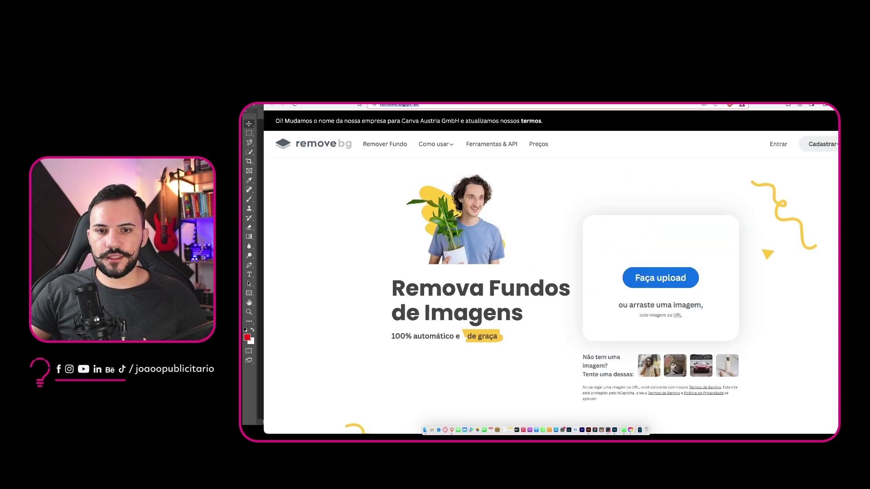
{"action": "left_click", "coordinate": [499, 95]}
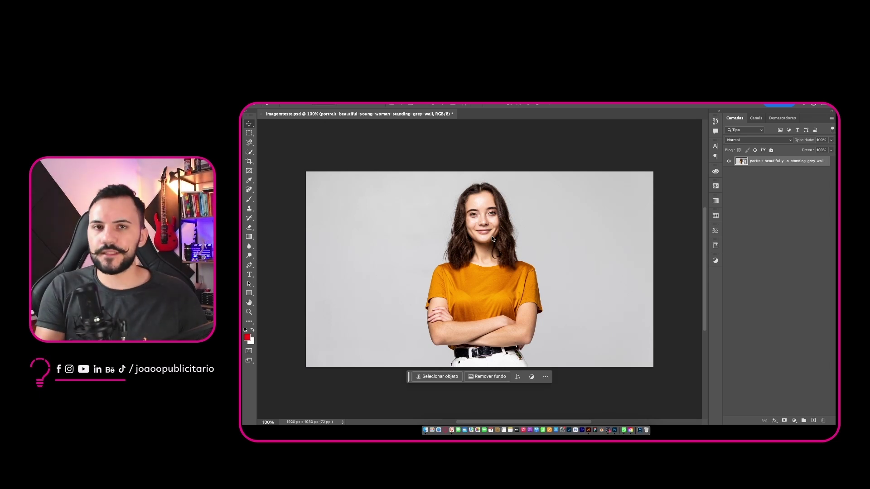
- Select the woman in the photo, from her hair down to her trousers, with the Quick Selection tool
{"action": "left_click", "coordinate": [248, 152]}
{"action": "left_click_drag", "start_coordinate": [457, 270], "coordinate": [481, 281]}
{"action": "left_click_drag", "start_coordinate": [481, 333], "coordinate": [494, 359]}
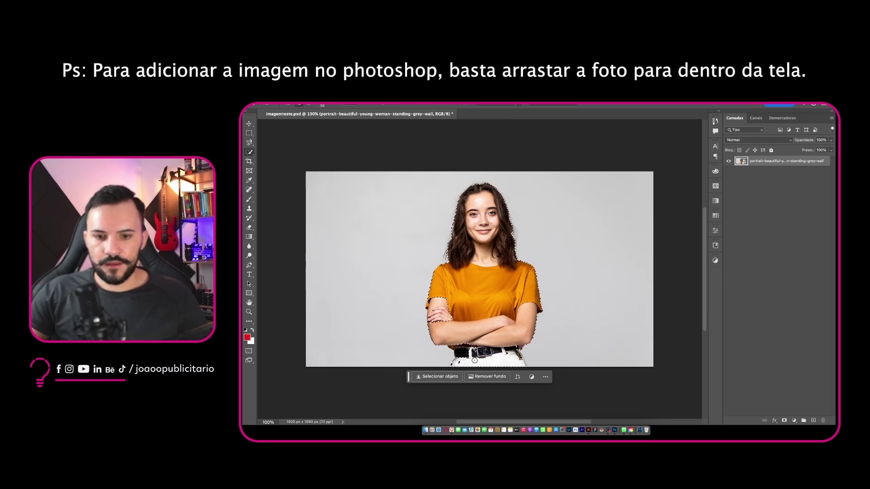
- Review the lasso and marquee tool variants, and select the grey background with the Magic Wand (Varinha Mágica)
{"action": "left_click", "coordinate": [249, 143]}
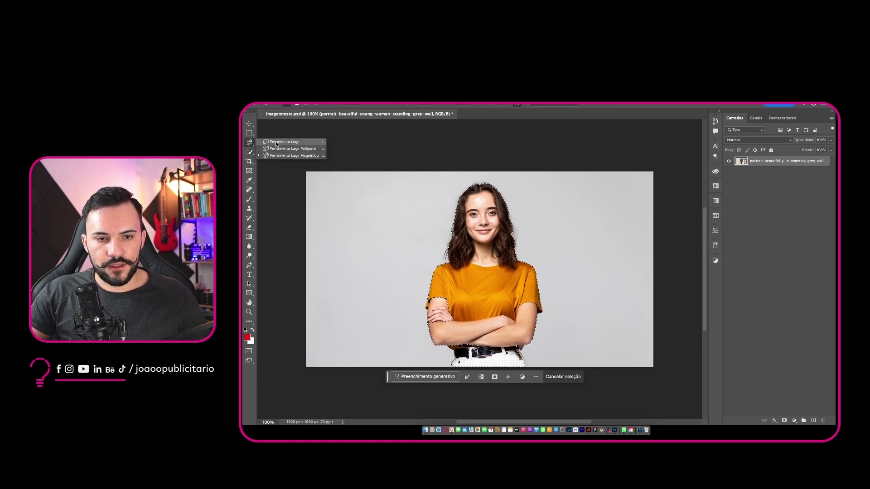
{"action": "left_click", "coordinate": [249, 135]}
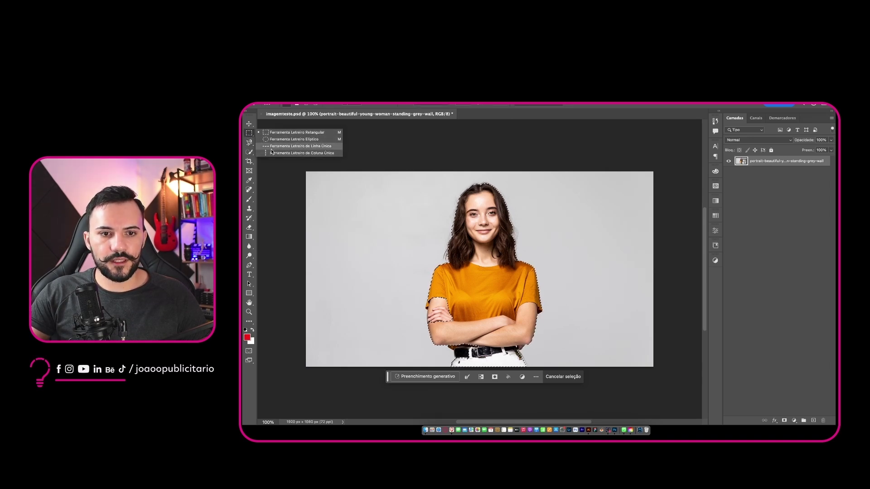
{"action": "left_click", "coordinate": [249, 155]}
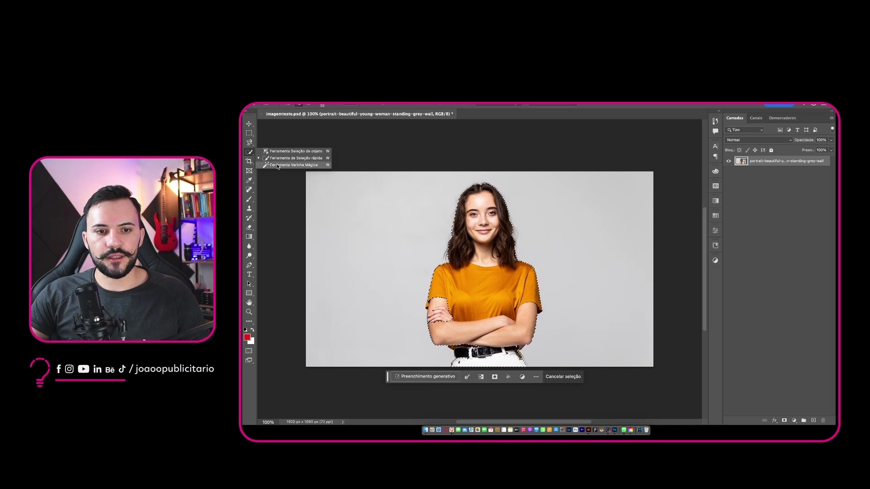
{"action": "left_click", "coordinate": [278, 166]}
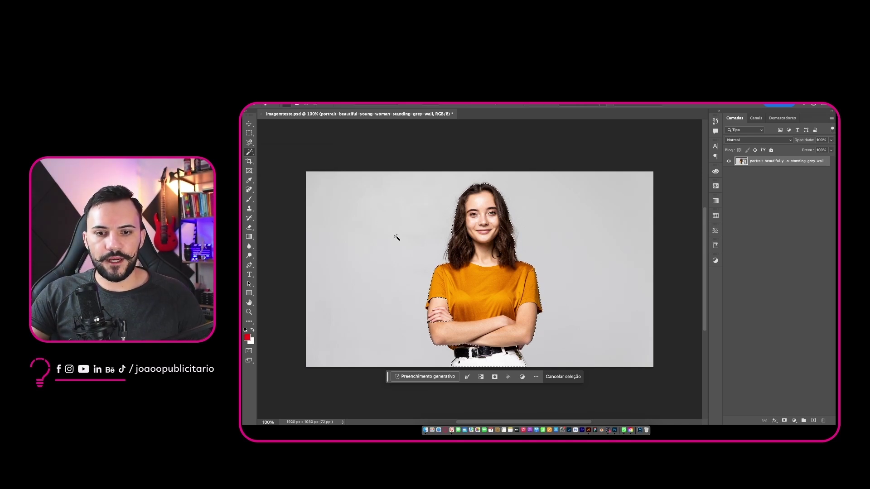
{"action": "left_click", "coordinate": [397, 238]}
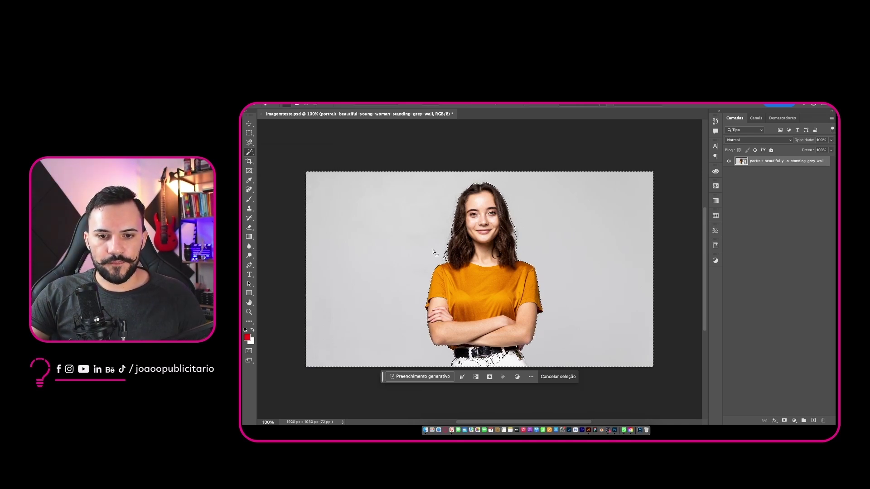
{"action": "scroll", "coordinate": [433, 252], "scroll_direction": "up", "scroll_amount": 4}
{"action": "scroll", "coordinate": [424, 254], "scroll_direction": "down", "scroll_amount": 1}
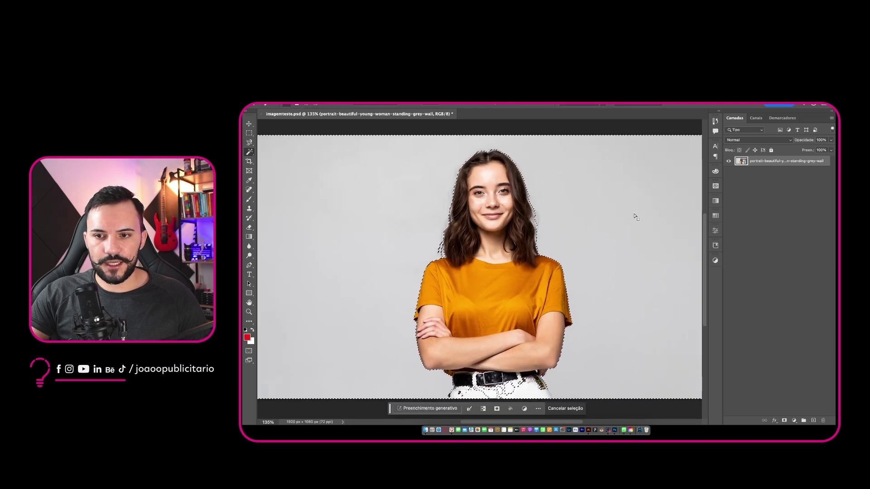
- Add a regular layer mask to the photo from the background selection, and undo it
{"action": "left_click", "coordinate": [784, 422]}
{"action": "scroll", "coordinate": [522, 278], "scroll_direction": "down", "scroll_amount": 2}
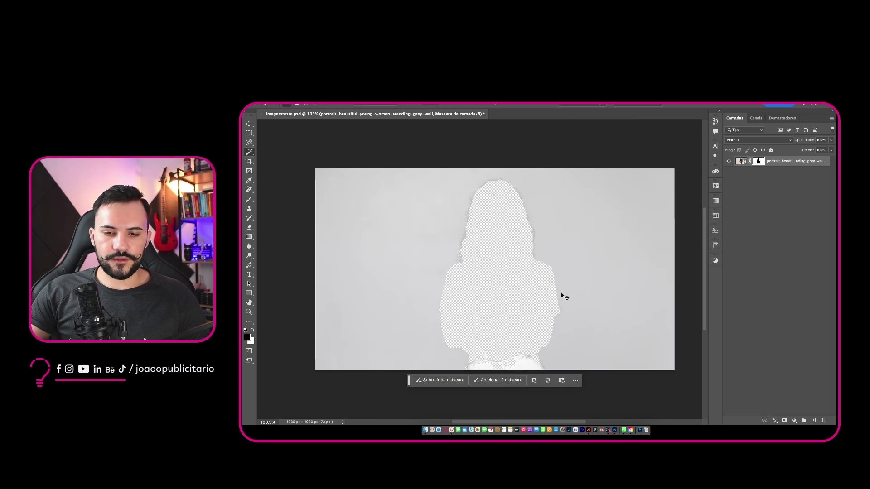
{"action": "key", "text": "super+z"}
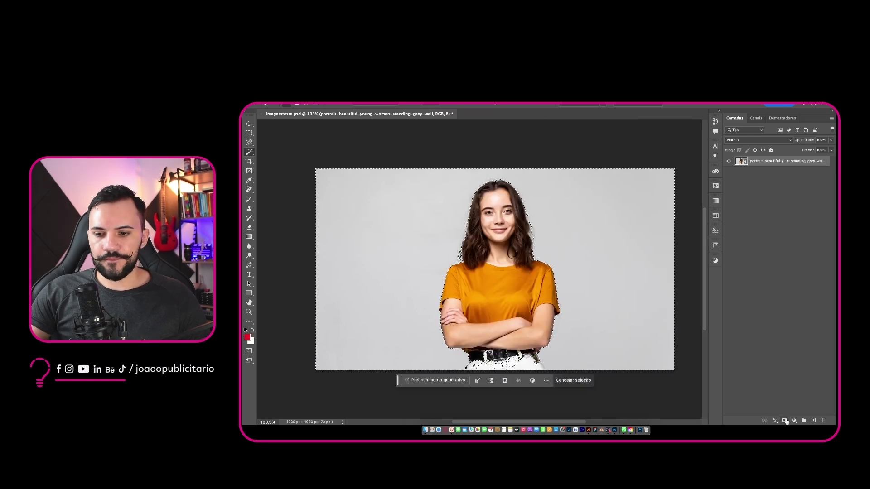
- Add an inverted layer mask to the photo layer to hide the selected grey background, and switch to the Move tool
{"action": "left_click", "coordinate": [785, 421]}
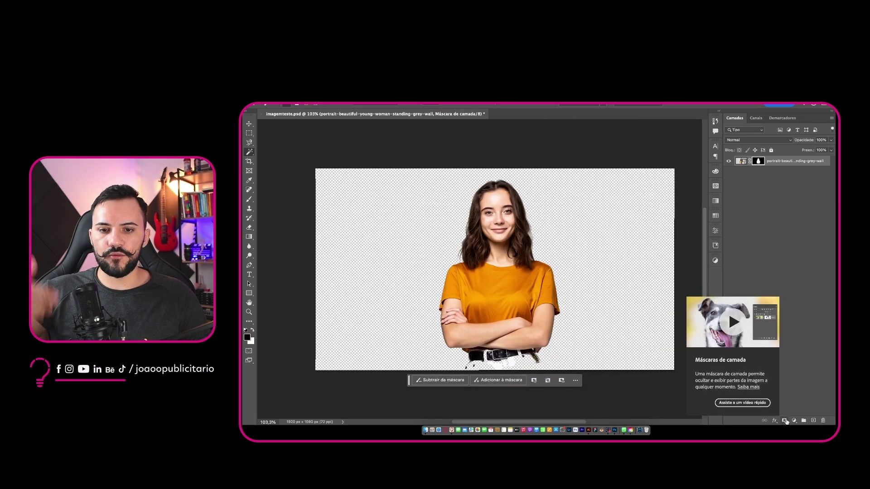
{"action": "key", "text": "v"}
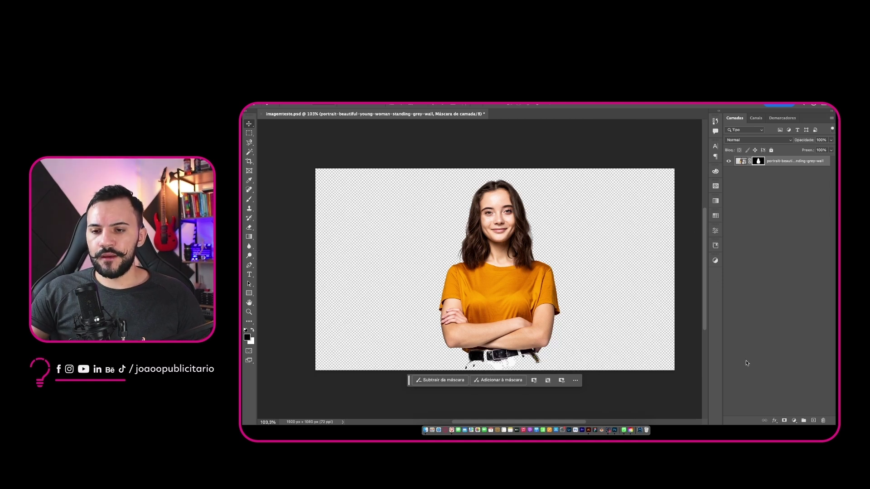
- Add a solid color (Cor sólida) fill layer in red #fc1010, place it beneath the portrait layer, and inspect the cutout edges
{"action": "left_click", "coordinate": [794, 421]}
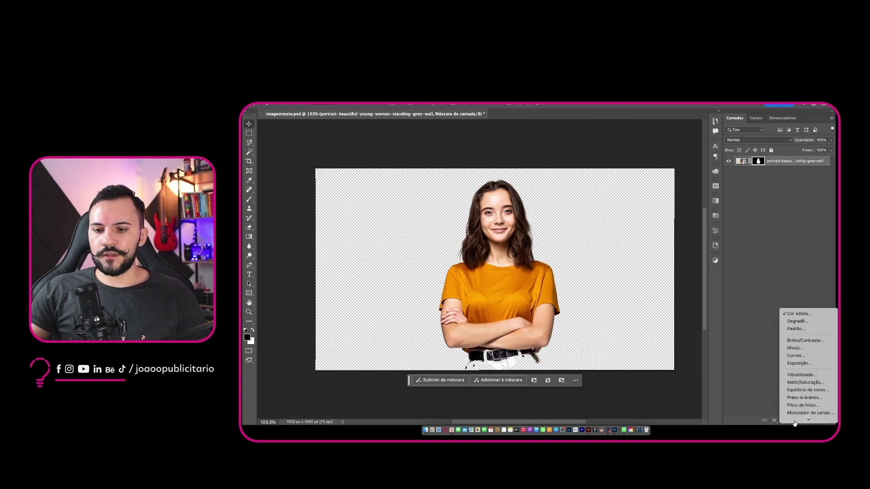
{"action": "left_click", "coordinate": [767, 399]}
{"action": "left_click", "coordinate": [796, 421]}
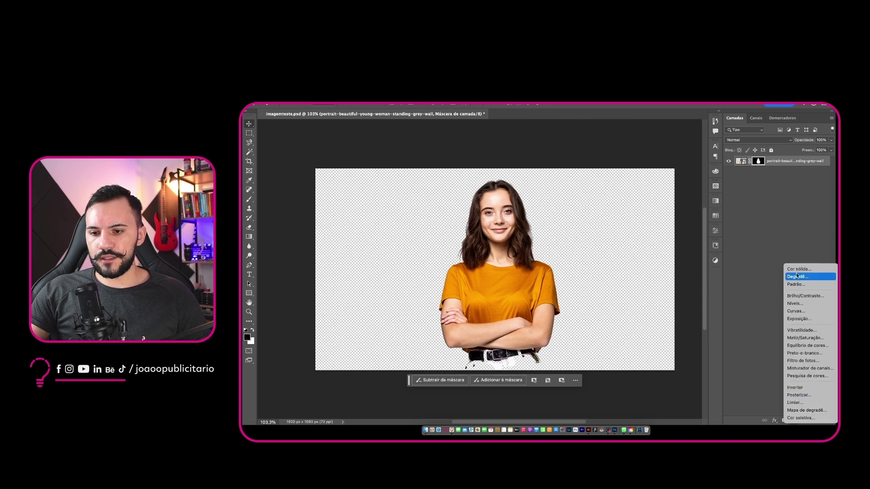
{"action": "left_click", "coordinate": [802, 271]}
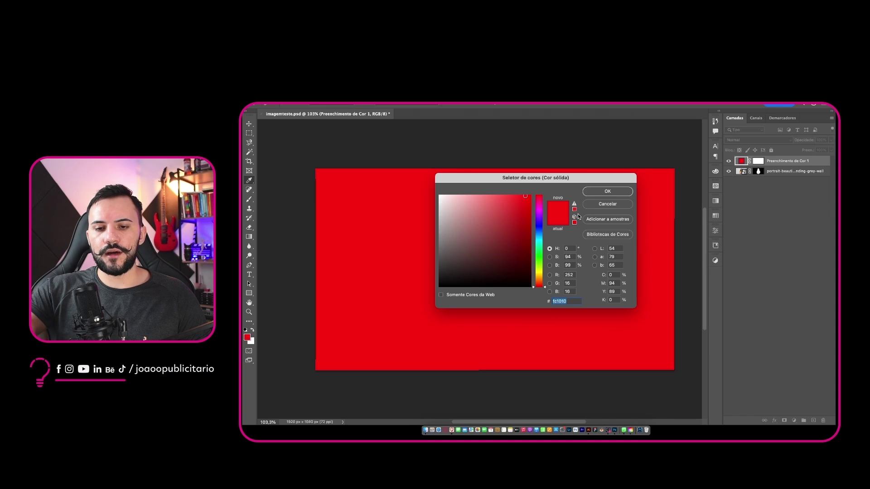
{"action": "left_click", "coordinate": [608, 191]}
{"action": "left_click_drag", "start_coordinate": [784, 162], "coordinate": [780, 174]}
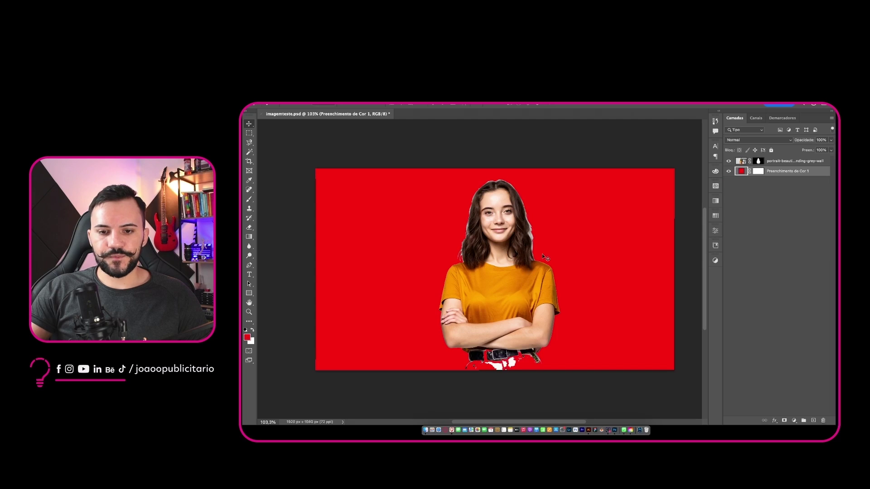
{"action": "scroll", "coordinate": [521, 227], "scroll_direction": "up", "scroll_amount": 2}
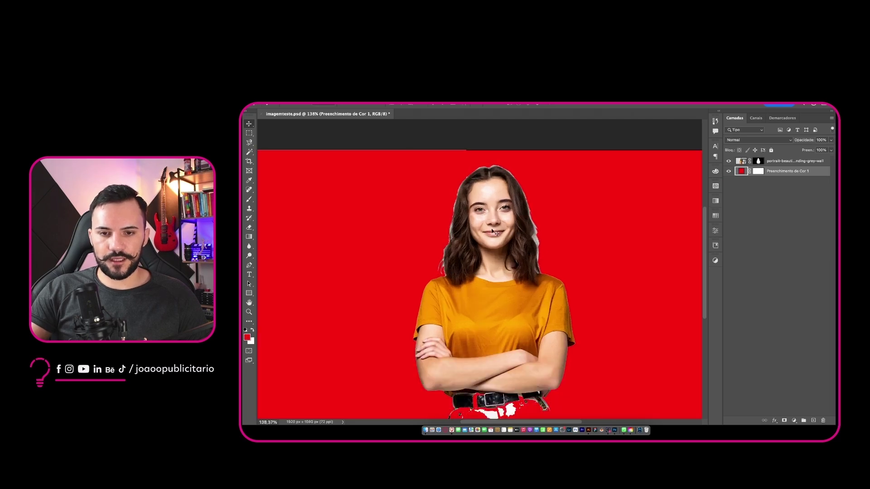
{"action": "scroll", "coordinate": [505, 245], "scroll_direction": "down", "scroll_amount": 2}
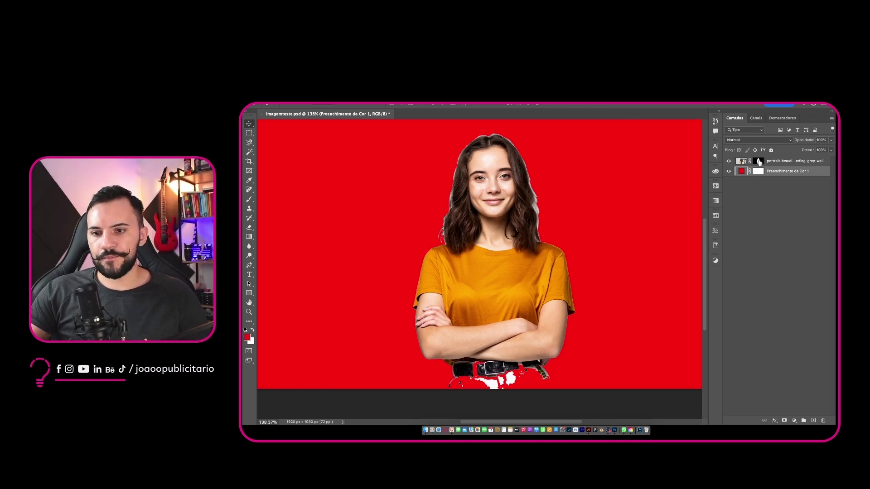
- Delete the portrait layer's mask and select the whole woman with the Quick Selection tool (Seleção rápida)
{"action": "left_click", "coordinate": [758, 161]}
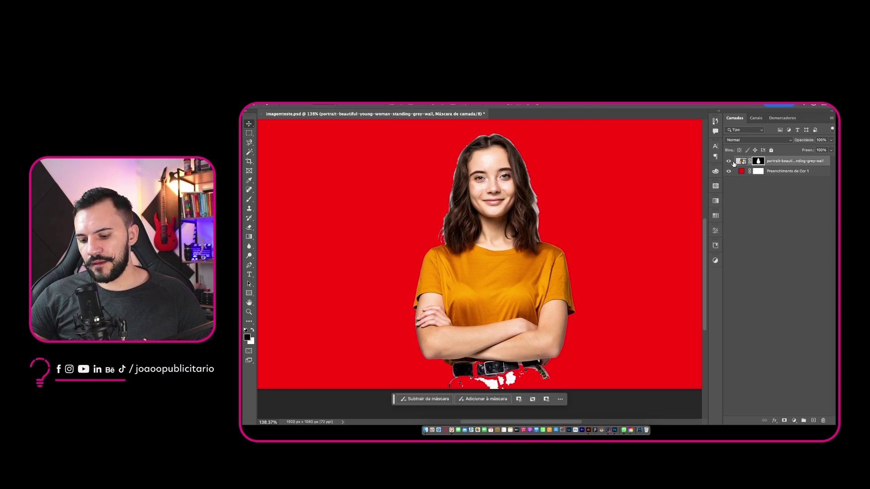
{"action": "key", "text": "Delete"}
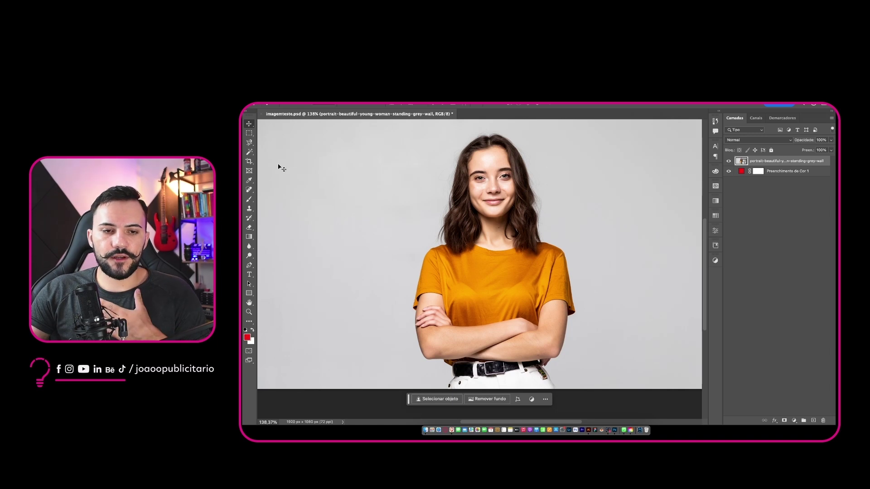
{"action": "right_click", "coordinate": [249, 153]}
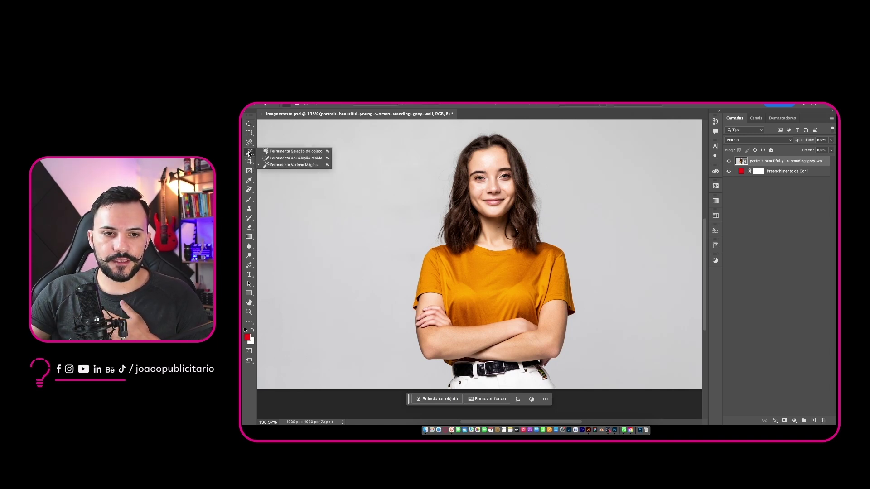
{"action": "left_click", "coordinate": [287, 159]}
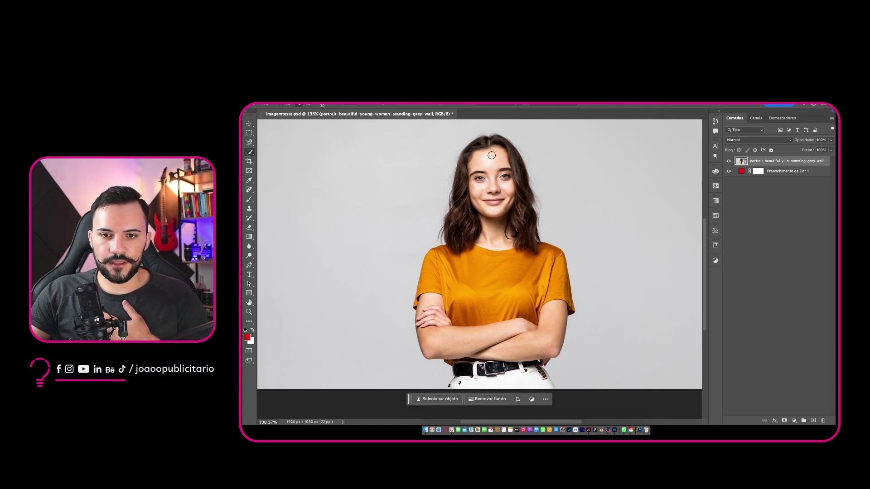
{"action": "mouse_move", "coordinate": [515, 213]}
{"action": "left_mouse_down"}
{"action": "mouse_move", "coordinate": [461, 192]}
{"action": "mouse_move", "coordinate": [458, 219]}
{"action": "mouse_move", "coordinate": [528, 308]}
{"action": "mouse_move", "coordinate": [497, 377]}
{"action": "left_mouse_up"}
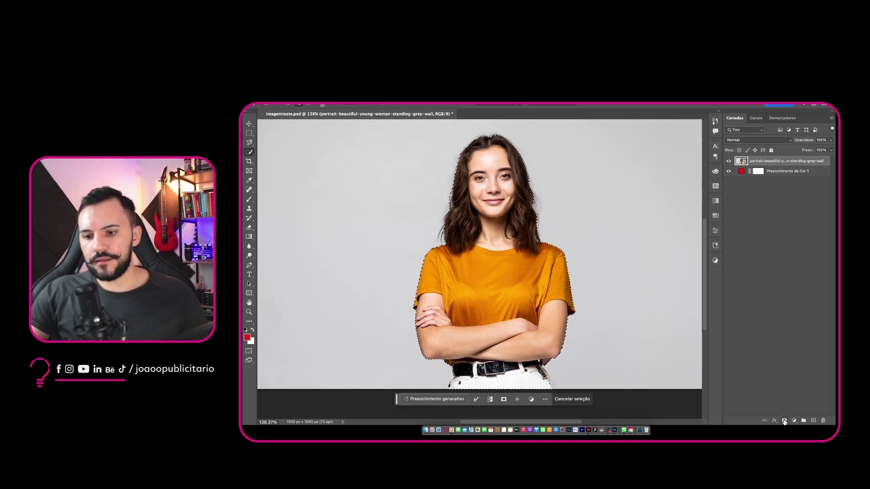
- Add a layer mask to the portrait layer from the selection of the woman, and undo it
{"action": "left_click", "coordinate": [785, 421]}
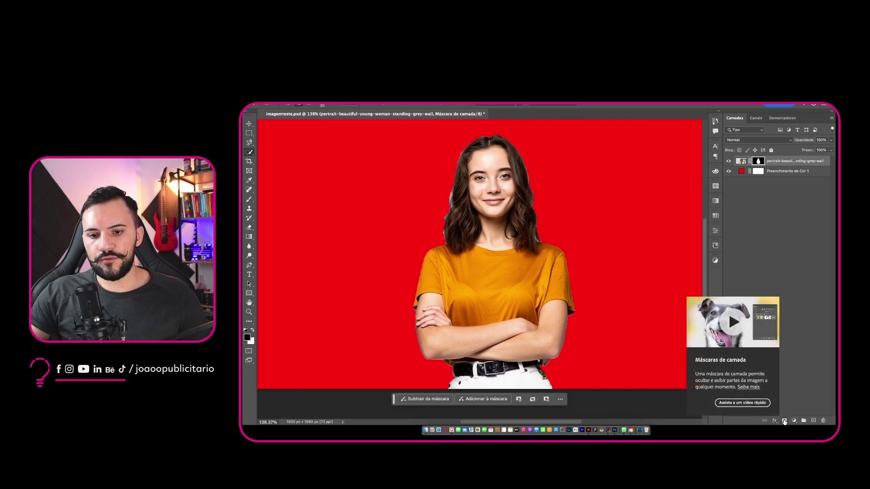
{"action": "key", "text": "super+z"}
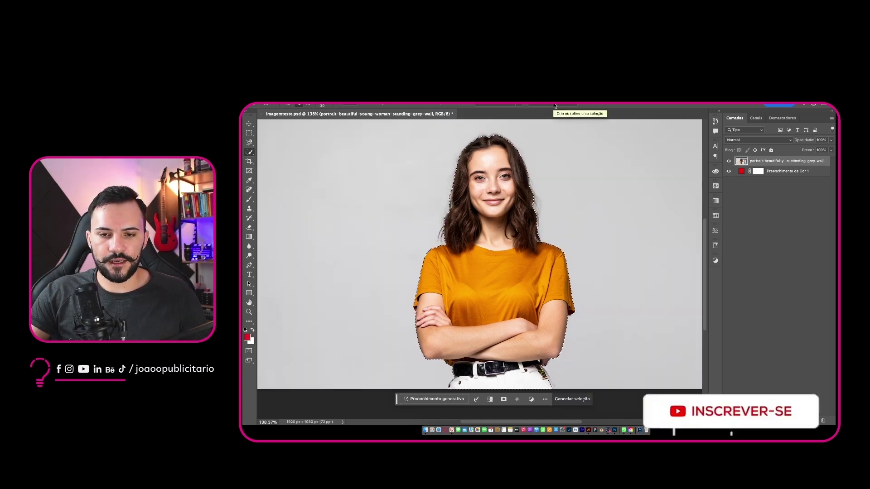
- Clear the selection and try tracing the woman's outline from the trousers up the arm to the sleeve with the Magnetic Lasso (Laço Magnético)
{"action": "left_click", "coordinate": [250, 143]}
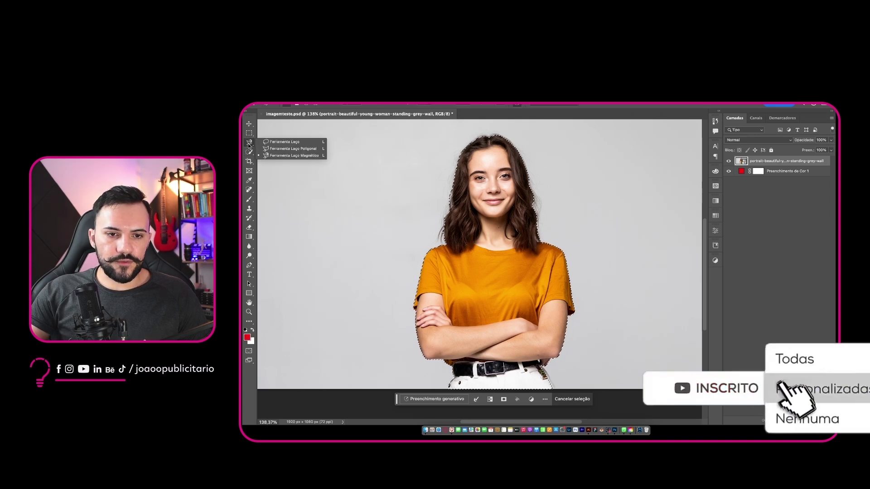
{"action": "left_click", "coordinate": [309, 155]}
{"action": "key", "text": "super+d"}
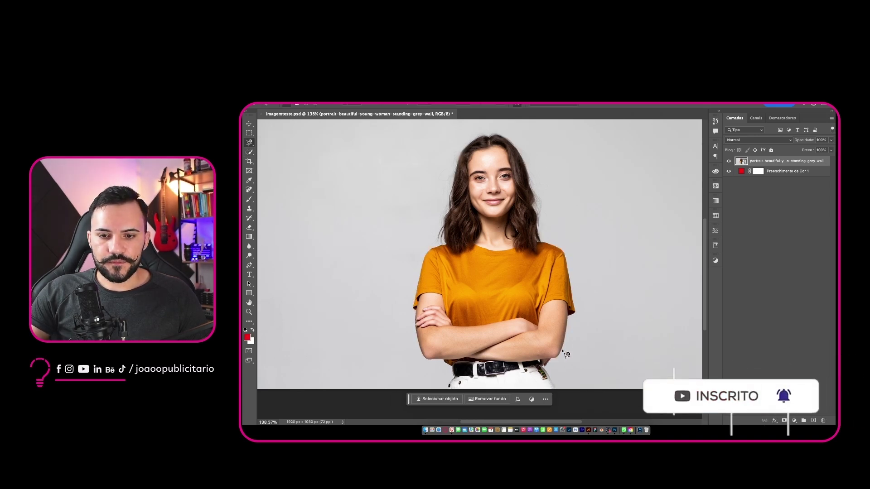
{"action": "left_click", "coordinate": [558, 390]}
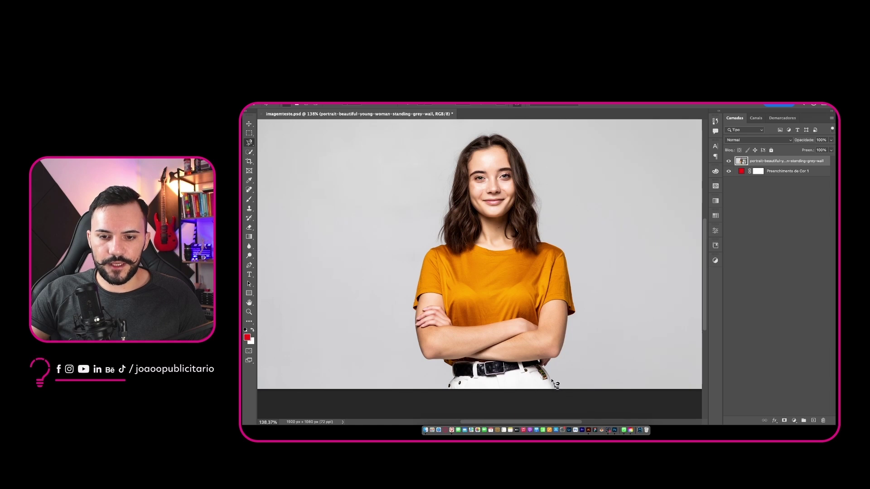
{"action": "scroll", "coordinate": [545, 371], "scroll_direction": "up", "scroll_amount": 5}
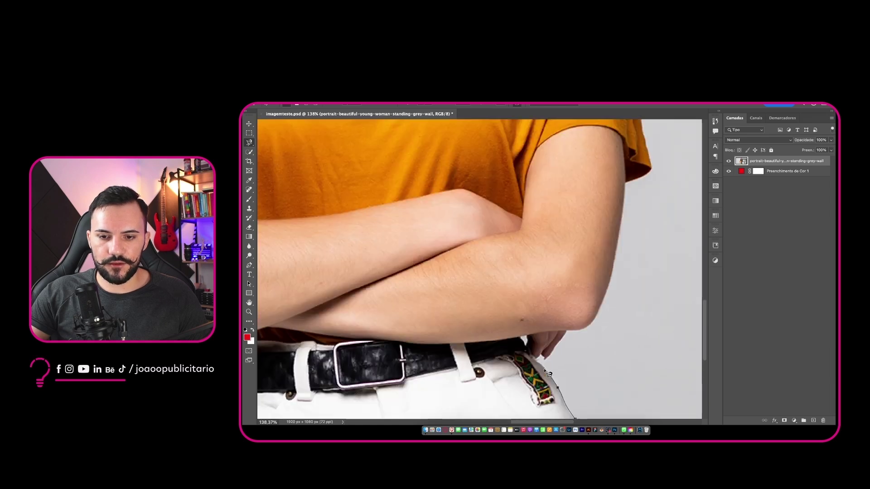
{"action": "scroll", "coordinate": [548, 372], "scroll_direction": "up", "scroll_amount": 5}
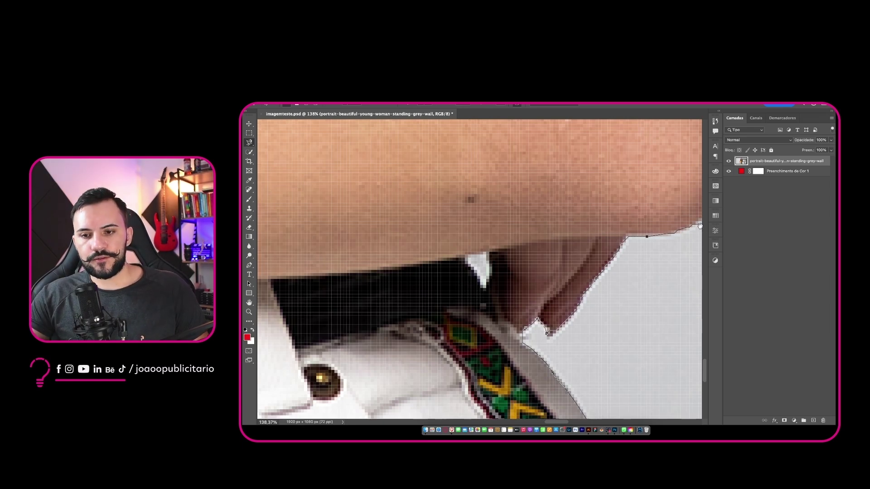
{"action": "mouse_move", "coordinate": [700, 225]}
{"action": "left_mouse_down"}
{"action": "mouse_move", "coordinate": [659, 236]}
{"action": "mouse_move", "coordinate": [550, 287]}
{"action": "mouse_move", "coordinate": [456, 351]}
{"action": "mouse_move", "coordinate": [455, 370]}
{"action": "left_mouse_up"}
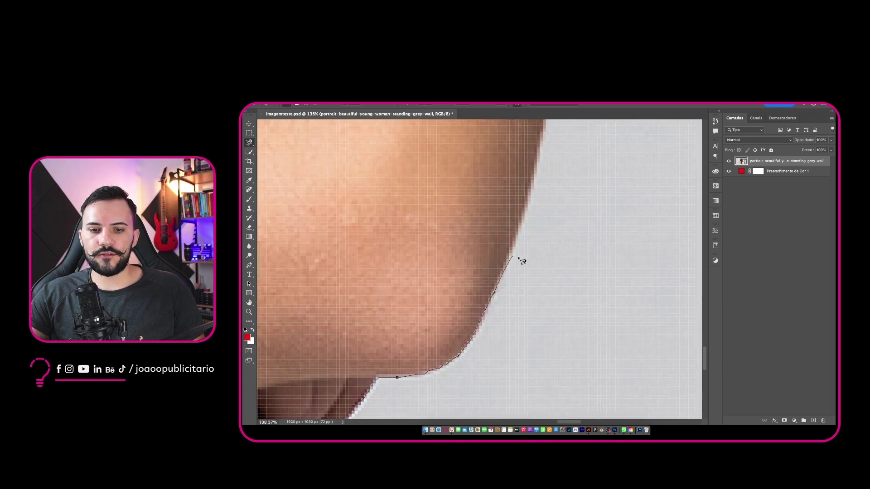
{"action": "left_click_drag", "start_coordinate": [543, 127], "coordinate": [514, 396]}
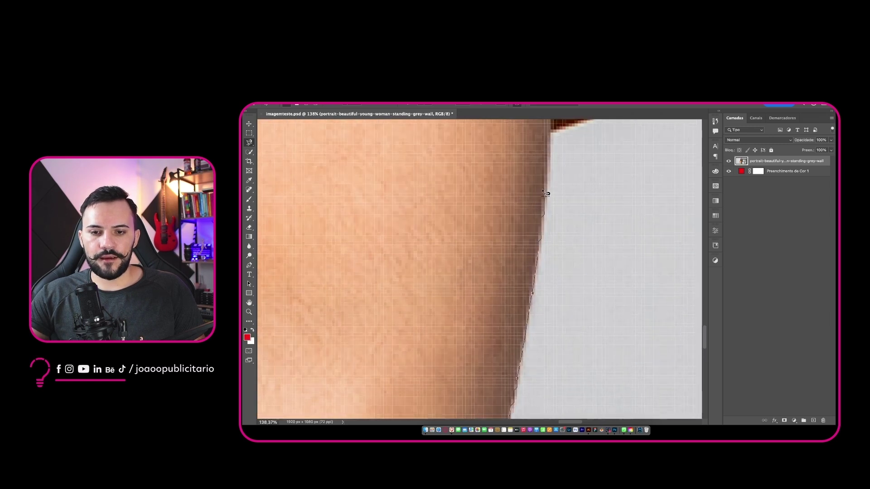
{"action": "left_click_drag", "start_coordinate": [552, 136], "coordinate": [451, 388]}
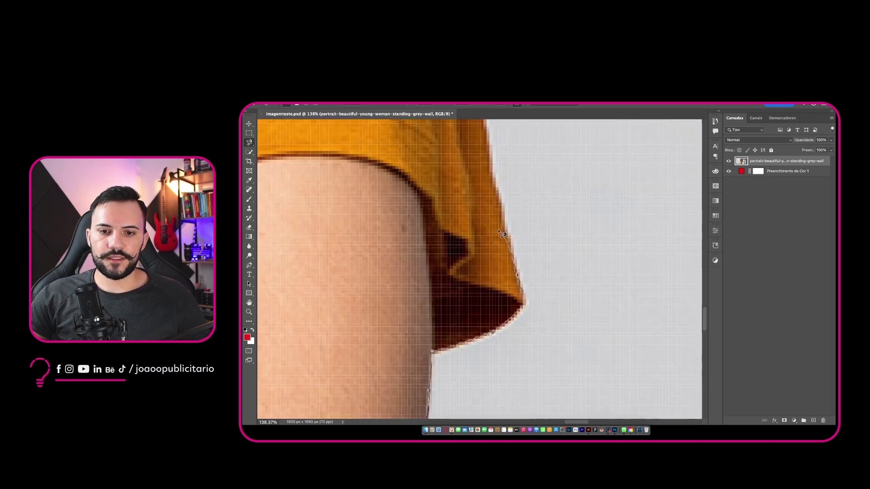
{"action": "left_click_drag", "start_coordinate": [491, 163], "coordinate": [539, 299]}
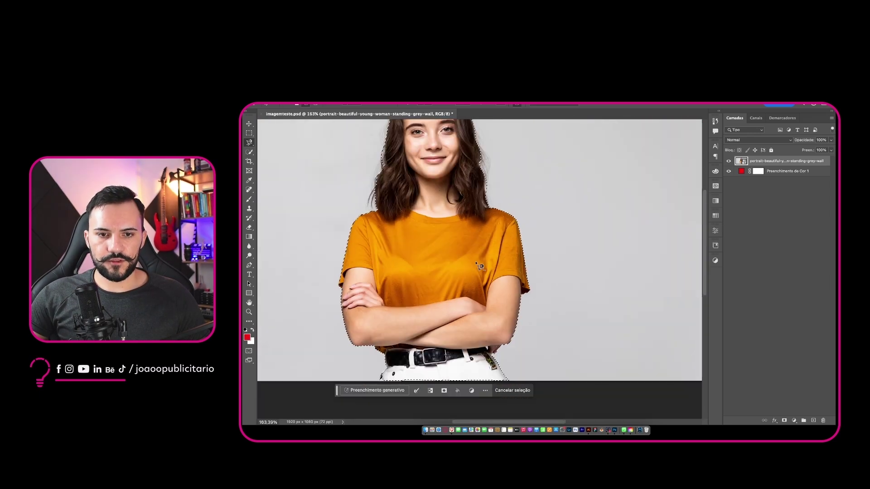
- Open Select and Mask (Selecionar e Mascarar) for the woman's selection and examine the hair edges in the preview
{"action": "scroll", "coordinate": [477, 264], "scroll_direction": "up", "scroll_amount": 3}
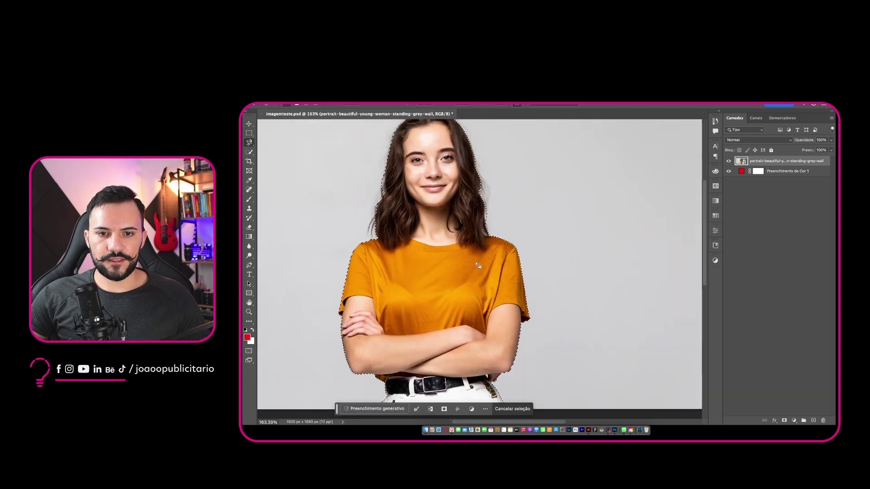
{"action": "left_click", "coordinate": [555, 105]}
{"action": "scroll", "coordinate": [500, 241], "scroll_direction": "down", "scroll_amount": 3}
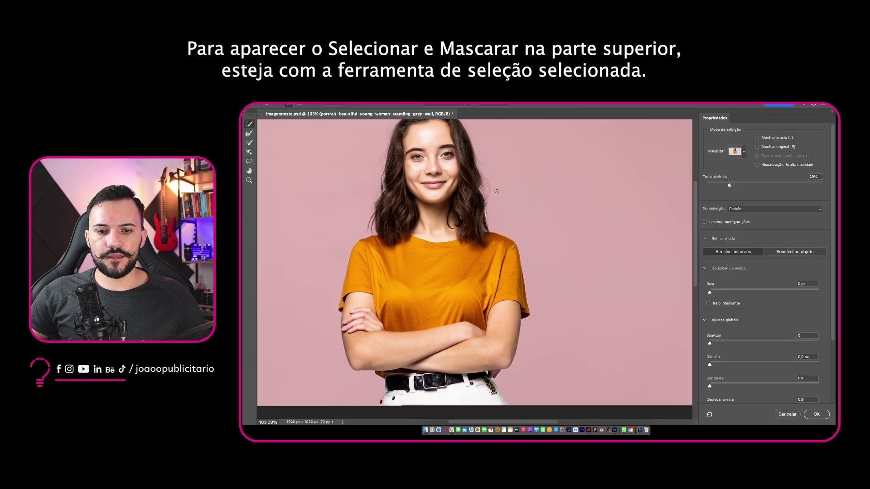
{"action": "scroll", "coordinate": [507, 309], "scroll_direction": "up", "scroll_amount": 5}
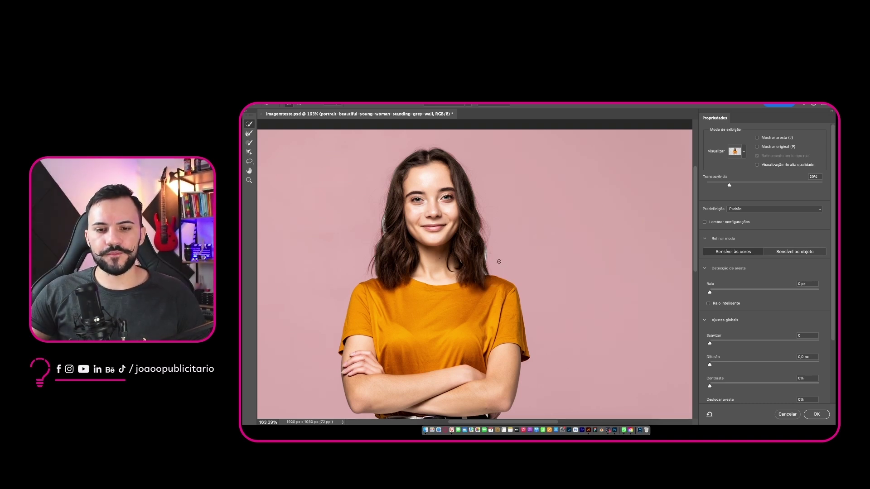
{"action": "scroll", "coordinate": [490, 244], "scroll_direction": "up", "scroll_amount": 10}
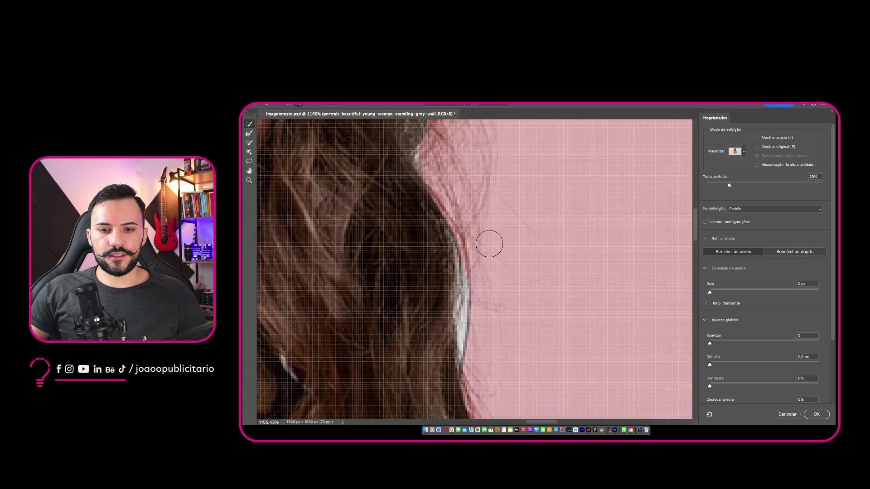
{"action": "scroll", "coordinate": [490, 244], "scroll_direction": "down", "scroll_amount": 6}
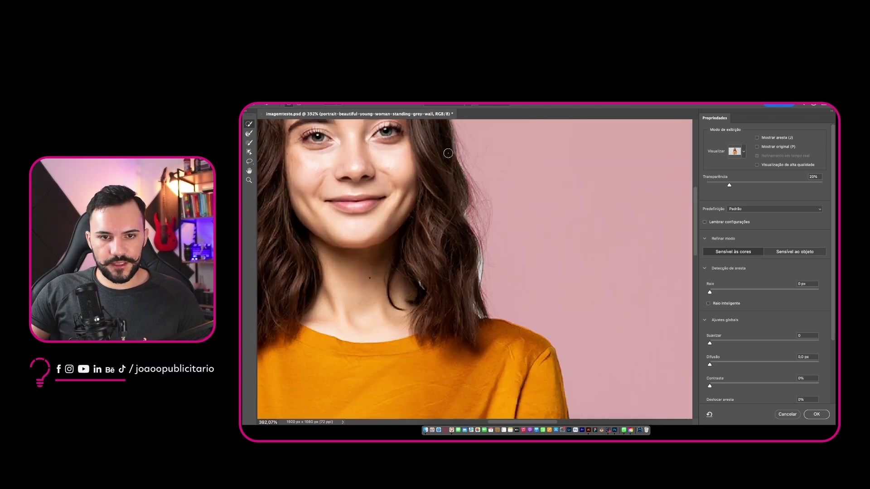
- Refine the selection edge with the Refine Edge Brush along the right side of the hair and the top of the head
{"action": "left_click", "coordinate": [249, 135]}
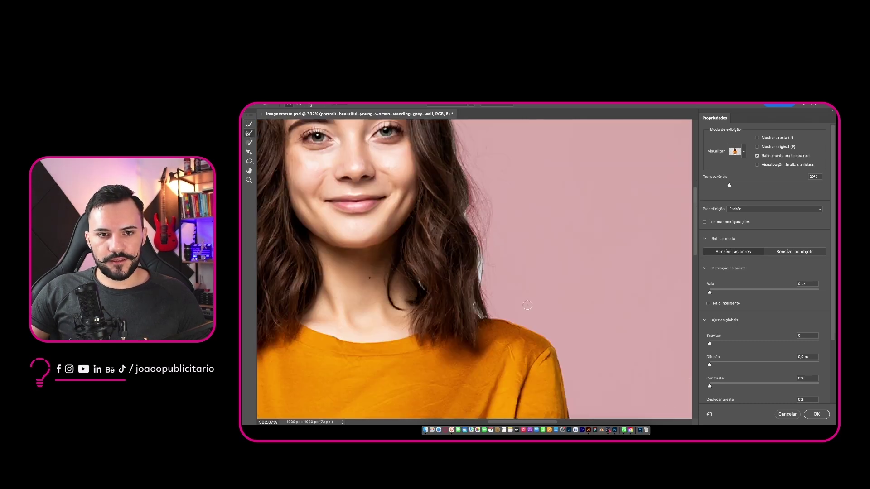
{"action": "left_click_drag", "start_coordinate": [482, 249], "coordinate": [483, 259]}
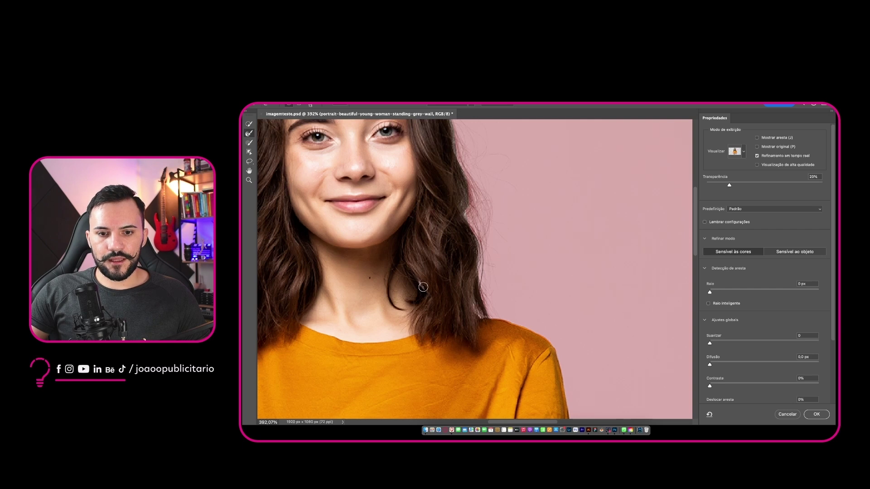
{"action": "left_click_drag", "start_coordinate": [448, 220], "coordinate": [473, 300]}
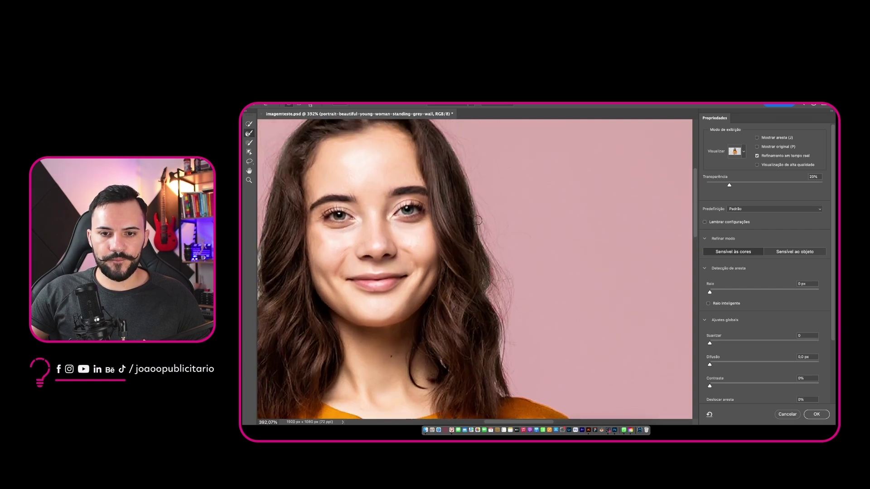
{"action": "left_click_drag", "start_coordinate": [461, 168], "coordinate": [543, 302]}
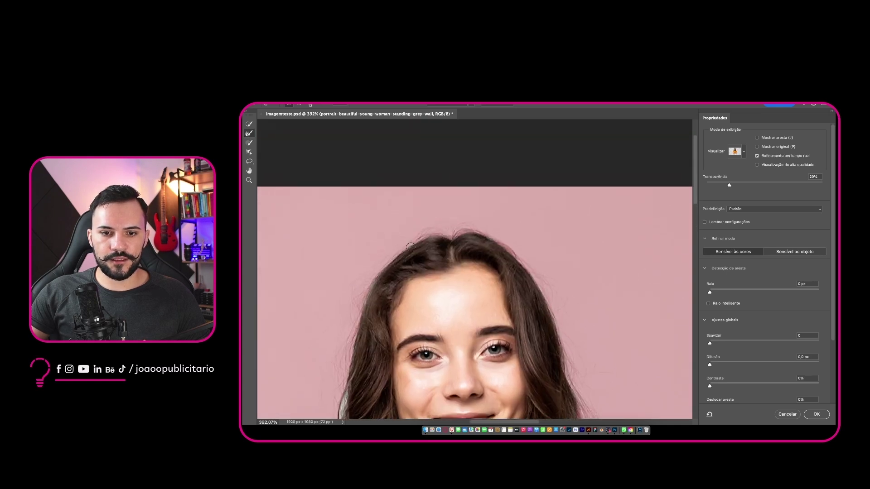
- Refine the selection edge along the left side of the hair down to the shoulder, and apply the refined selection
{"action": "left_click_drag", "start_coordinate": [373, 306], "coordinate": [379, 272]}
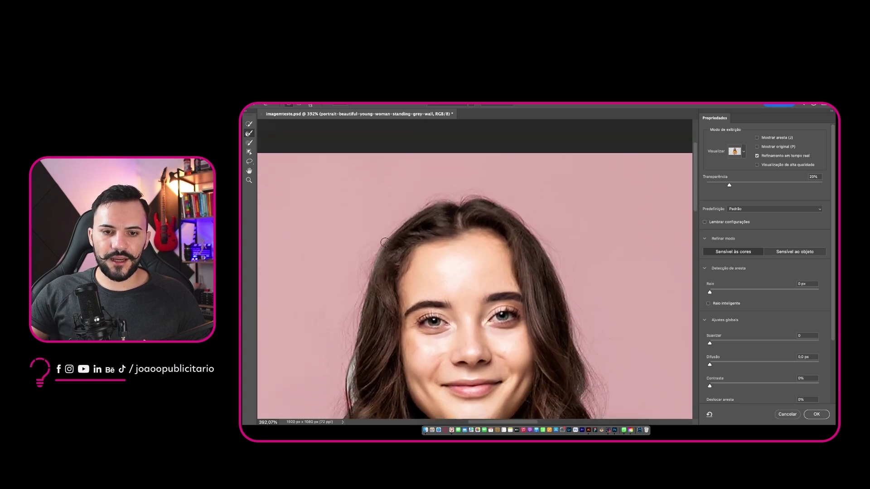
{"action": "left_click_drag", "start_coordinate": [366, 344], "coordinate": [378, 263]}
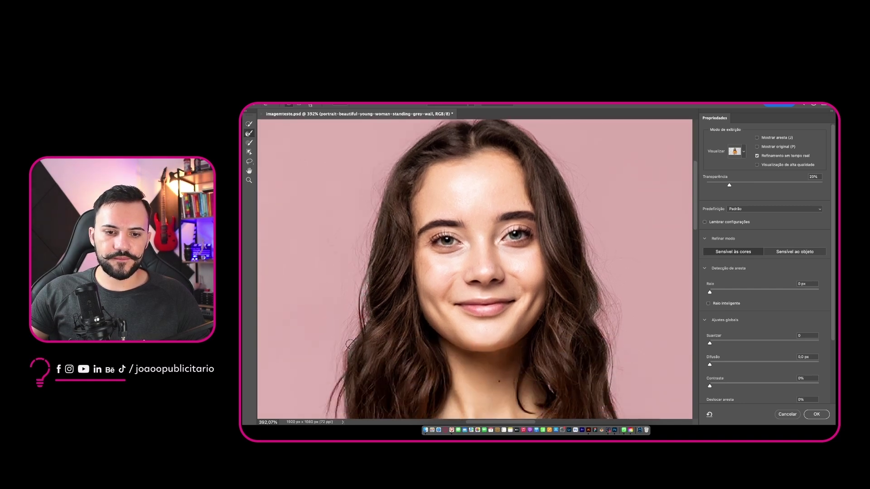
{"action": "left_click_drag", "start_coordinate": [349, 360], "coordinate": [365, 312]}
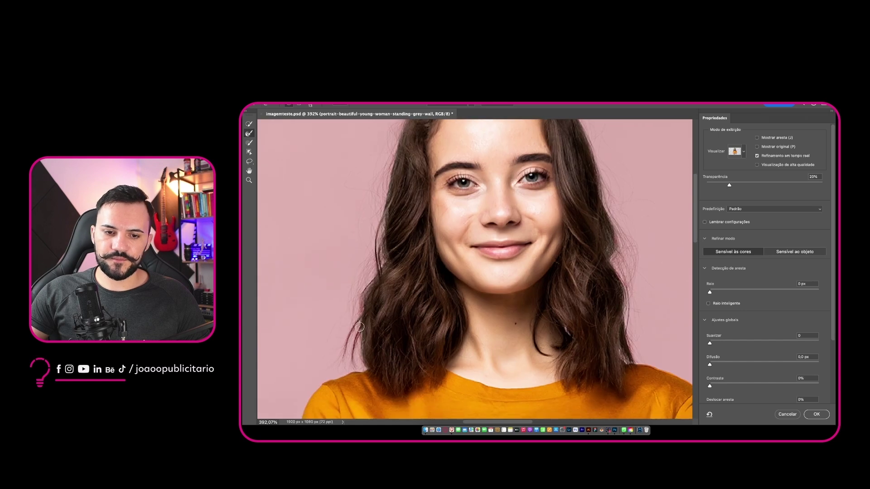
{"action": "scroll", "coordinate": [371, 342], "scroll_direction": "down", "scroll_amount": 3}
{"action": "left_click_drag", "start_coordinate": [469, 365], "coordinate": [471, 362]}
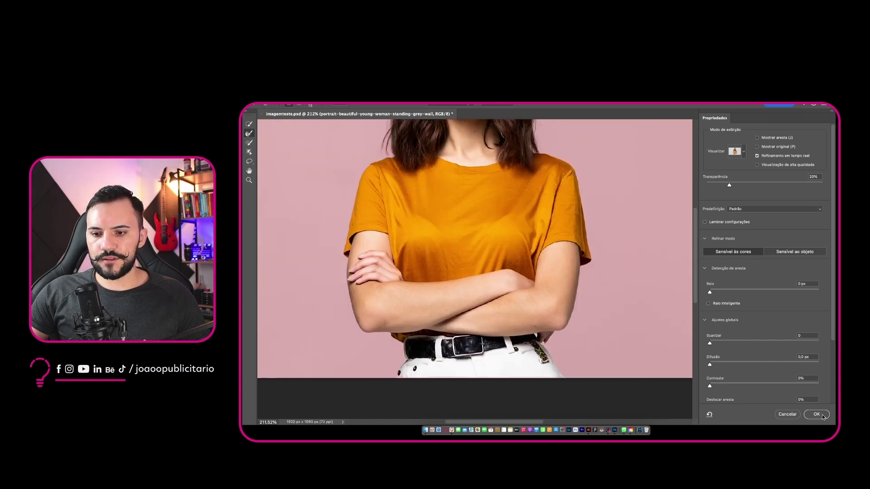
{"action": "left_click", "coordinate": [822, 415]}
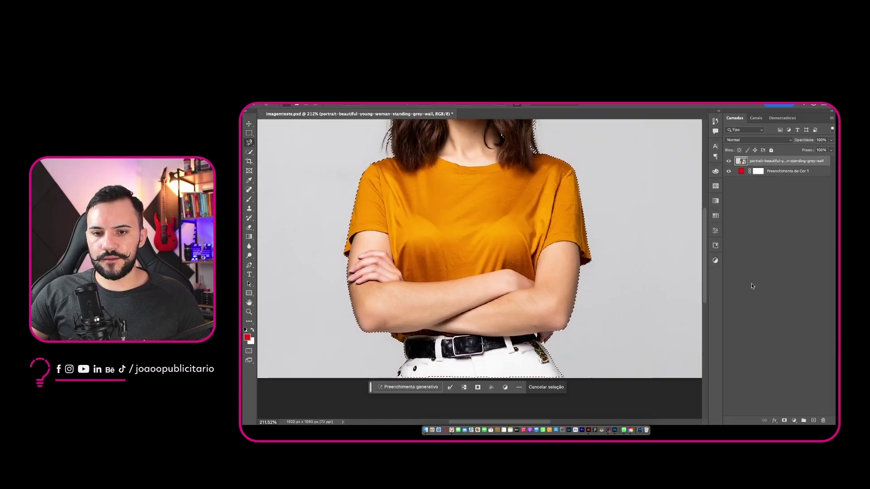
- Add a layer mask to the portrait layer from the refined selection and inspect the cutout edges around the hair, arms and belt
{"action": "scroll", "coordinate": [501, 276], "scroll_direction": "up", "scroll_amount": 5}
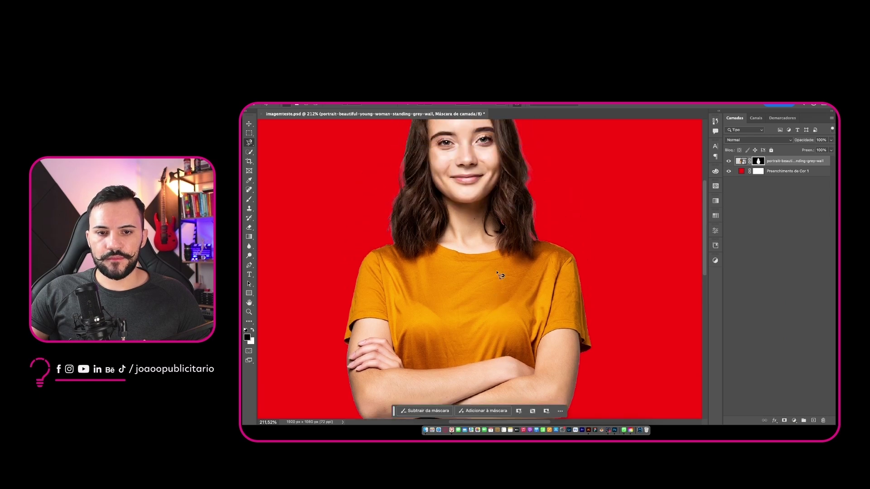
{"action": "scroll", "coordinate": [500, 275], "scroll_direction": "down", "scroll_amount": 3}
{"action": "scroll", "coordinate": [501, 276], "scroll_direction": "down", "scroll_amount": 5}
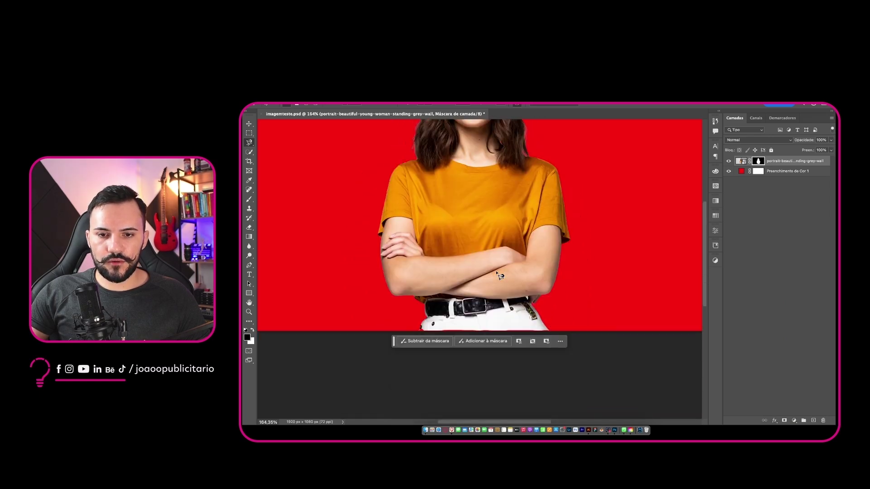
{"action": "scroll", "coordinate": [503, 314], "scroll_direction": "up", "scroll_amount": 5}
{"action": "scroll", "coordinate": [542, 321], "scroll_direction": "down", "scroll_amount": 3}
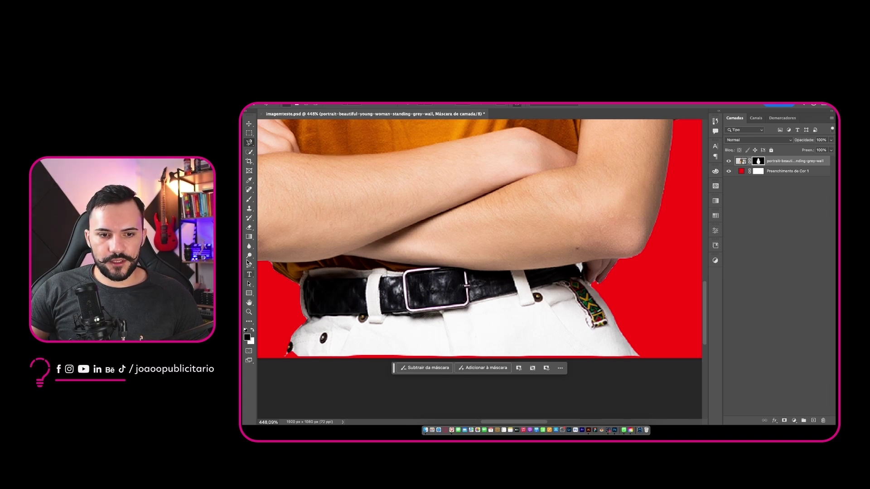
- Choose the Brush tool with a hard round tip for the portrait's layer mask and set its size to 41 px
{"action": "left_click", "coordinate": [249, 200]}
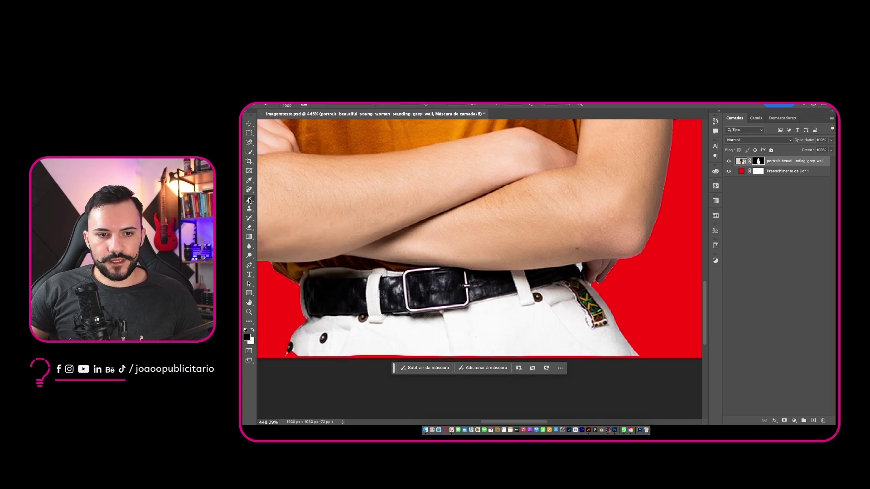
{"action": "right_click", "coordinate": [423, 185]}
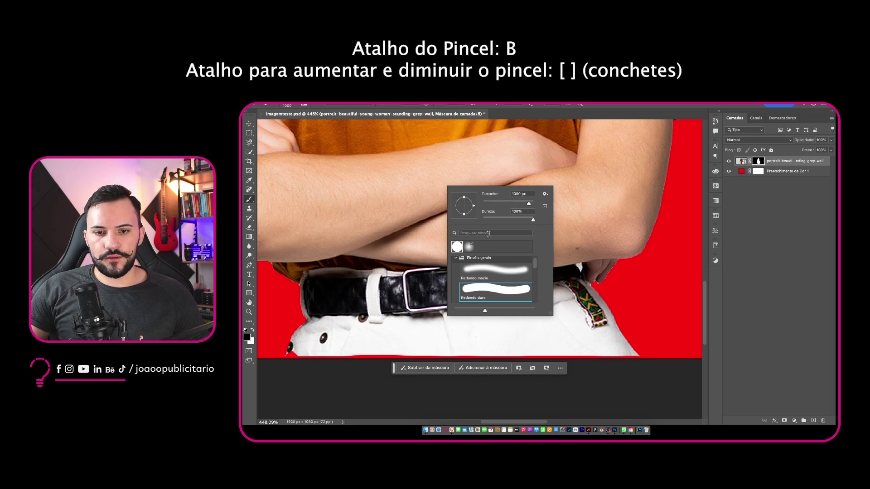
{"action": "left_click", "coordinate": [507, 205]}
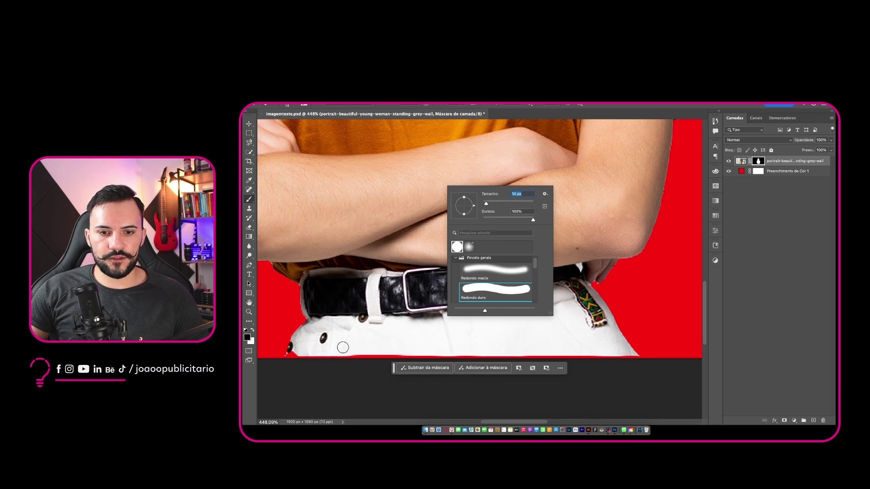
{"action": "type", "text": "41"}
{"action": "key", "text": "Return"}
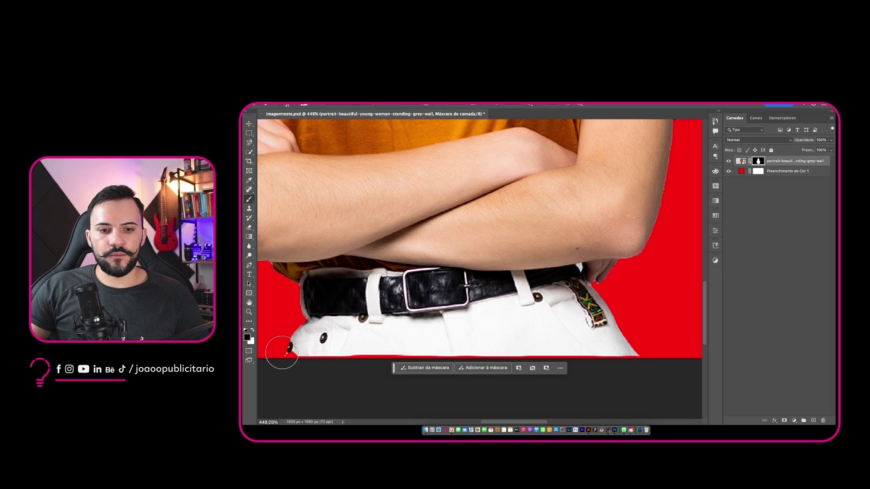
- Paint black spots on the layer mask over the trousers, belt buckle and belt loop, restoring the buckle with white
{"action": "left_click", "coordinate": [337, 340]}
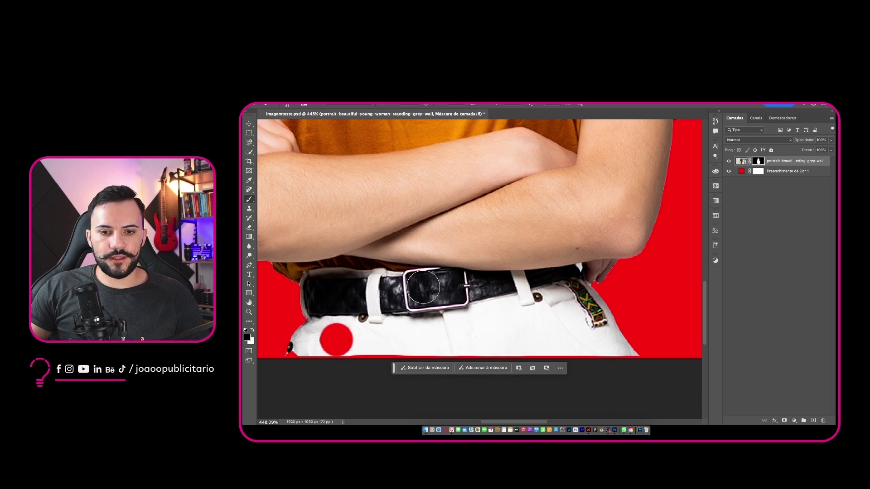
{"action": "left_click", "coordinate": [422, 287]}
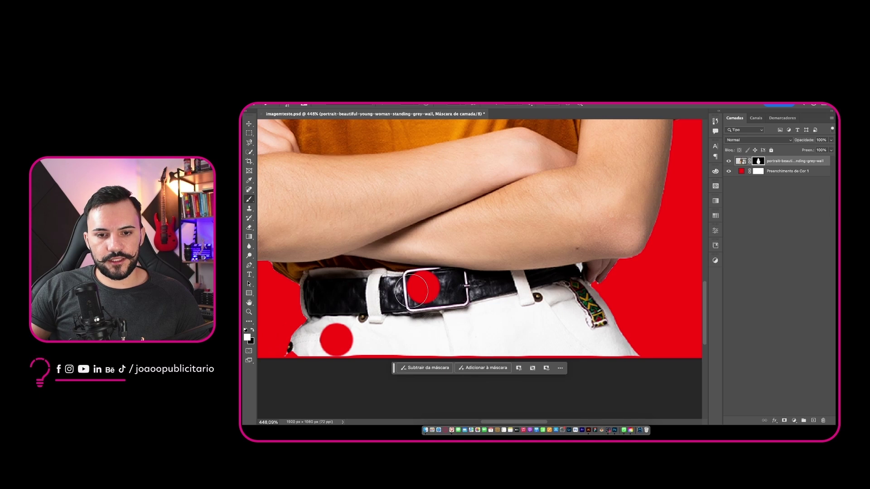
{"action": "left_click_drag", "start_coordinate": [424, 286], "coordinate": [421, 284]}
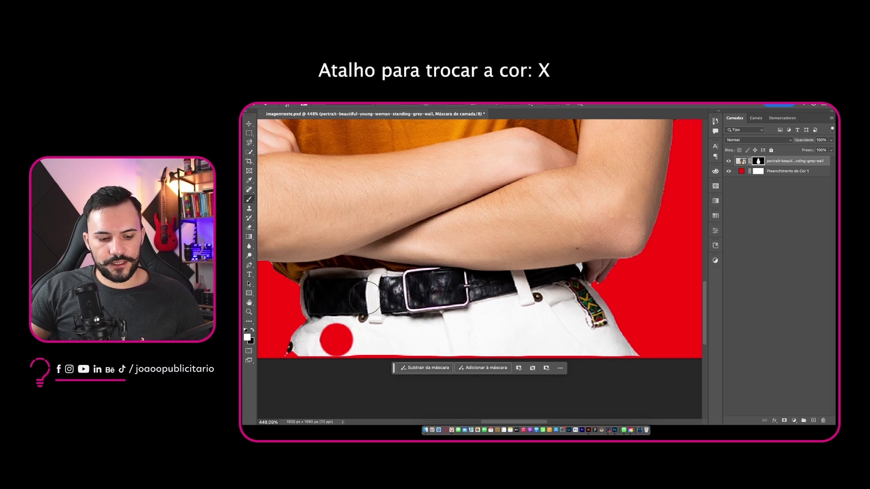
{"action": "key", "text": "x"}
{"action": "left_click", "coordinate": [376, 285]}
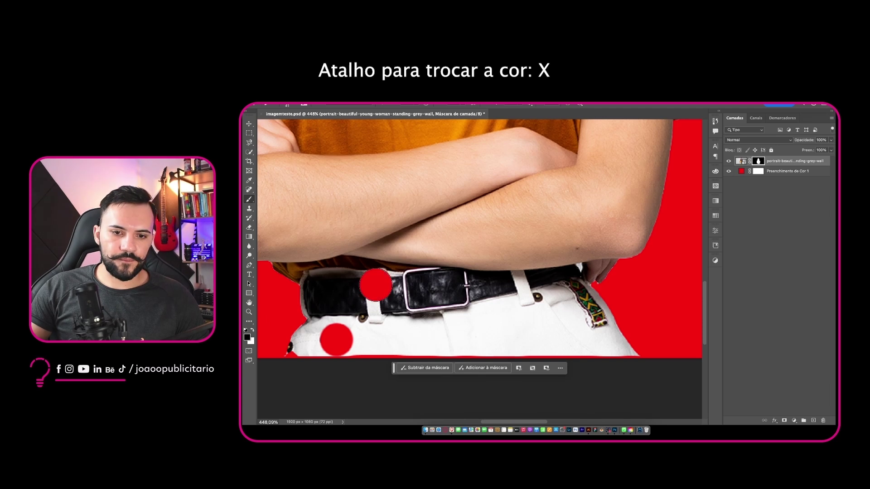
- Paint white on the layer mask to restore the belt loop, the trousers spot and the trousers' lower edge
{"action": "left_click", "coordinate": [376, 284]}
{"action": "mouse_move", "coordinate": [347, 329]}
{"action": "left_mouse_down"}
{"action": "mouse_move", "coordinate": [332, 333]}
{"action": "mouse_move", "coordinate": [301, 359]}
{"action": "mouse_move", "coordinate": [621, 365]}
{"action": "left_mouse_up"}
{"action": "key", "text": "super+z"}
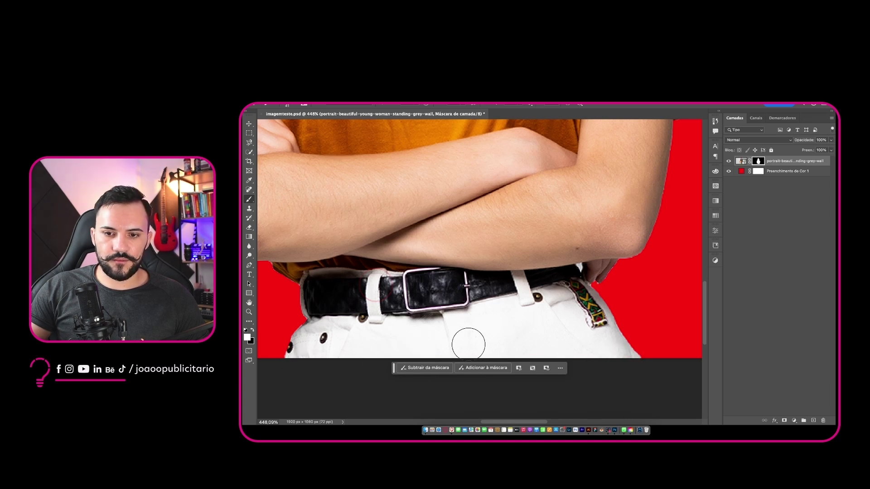
- Try to hide the leftover light gap between the forearm and belt with a much smaller black brush on the mask
{"action": "key", "text": "bracketleft"}
{"action": "key", "text": "bracketleft"}
{"action": "key", "text": "bracketleft"}
{"action": "key", "text": "bracketleft"}
{"action": "key", "text": "bracketleft"}
{"action": "key", "text": "bracketleft"}
{"action": "key", "text": "bracketleft"}
{"action": "key", "text": "bracketleft"}
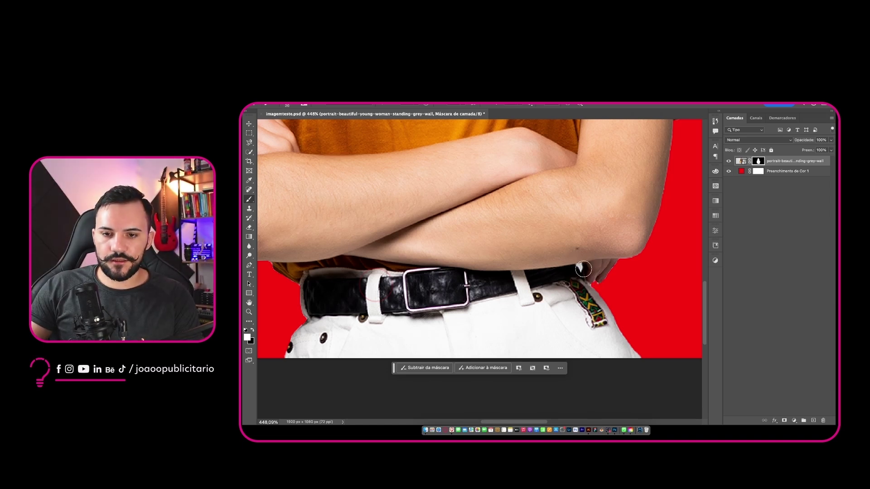
{"action": "scroll", "coordinate": [580, 267], "scroll_direction": "up", "scroll_amount": 10}
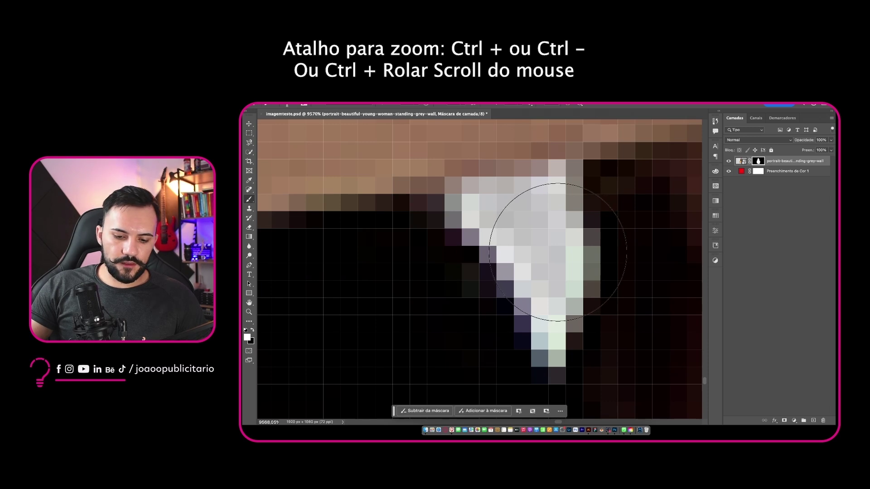
{"action": "key", "text": "bracketleft"}
{"action": "key", "text": "bracketleft"}
{"action": "key", "text": "bracketleft"}
{"action": "key", "text": "bracketleft"}
{"action": "key", "text": "bracketleft"}
{"action": "key", "text": "bracketleft"}
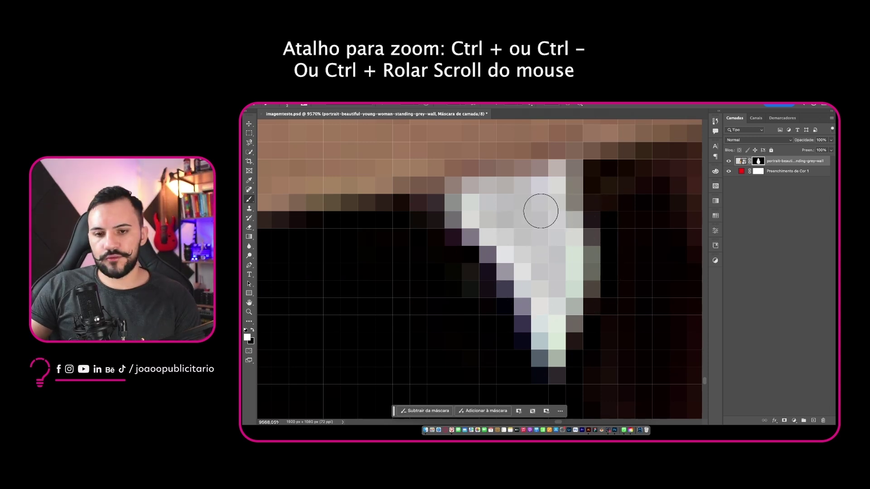
{"action": "key", "text": "x"}
{"action": "left_click_drag", "start_coordinate": [553, 189], "coordinate": [480, 205]}
{"action": "left_click_drag", "start_coordinate": [543, 227], "coordinate": [546, 248]}
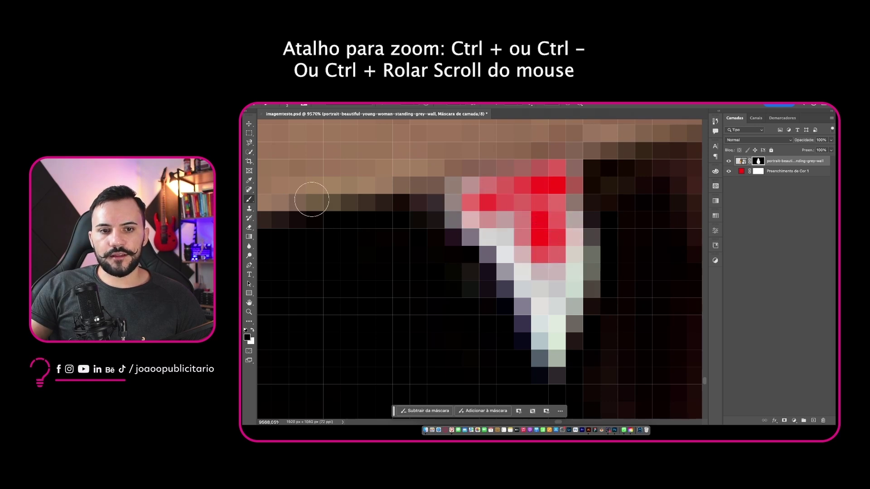
- Switch to the Quick Selection tool and undo the stray selection and the brush strokes over the gap
{"action": "left_click", "coordinate": [250, 154]}
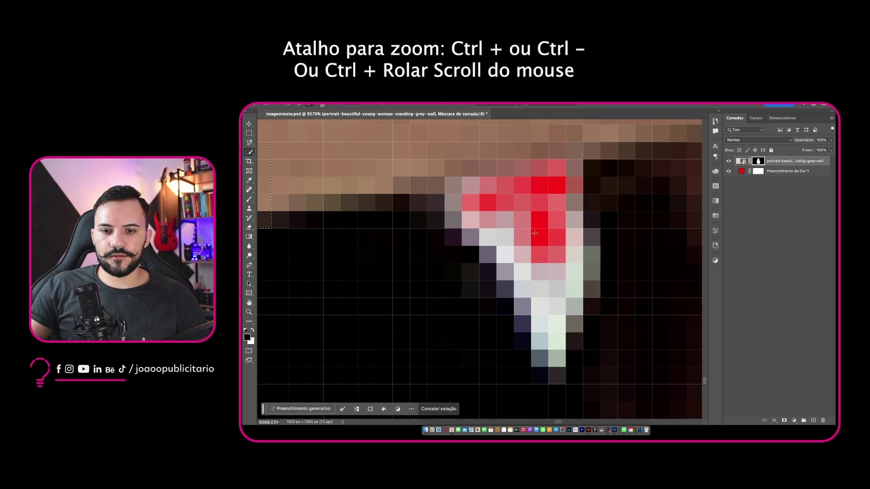
{"action": "scroll", "coordinate": [537, 238], "scroll_direction": "down", "scroll_amount": 5}
{"action": "key", "text": "super+z"}
{"action": "key", "text": "super+z"}
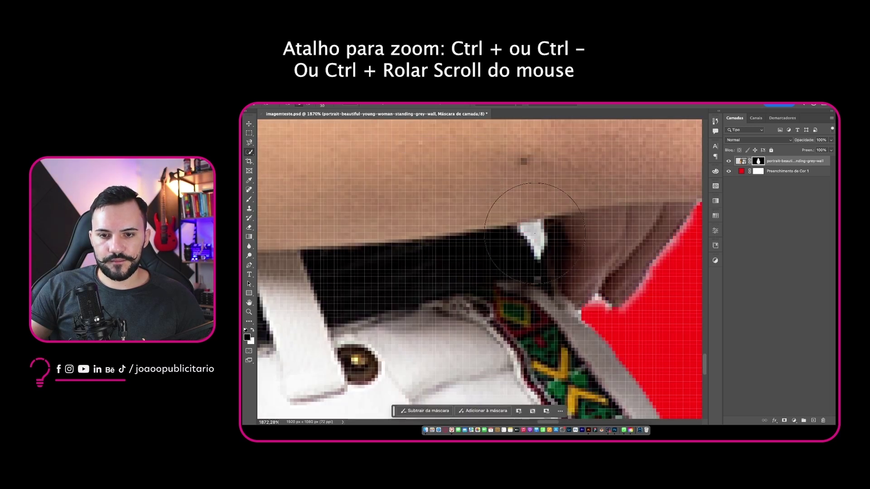
- Select the small light gap between the forearm and belt using Quick Selection with a smaller brush
{"action": "key", "text": "bracketleft"}
{"action": "key", "text": "bracketleft"}
{"action": "key", "text": "bracketleft"}
{"action": "key", "text": "bracketleft"}
{"action": "key", "text": "bracketleft"}
{"action": "key", "text": "bracketleft"}
{"action": "key", "text": "bracketleft"}
{"action": "key", "text": "bracketleft"}
{"action": "left_click", "coordinate": [534, 232]}
{"action": "left_click", "coordinate": [533, 229]}
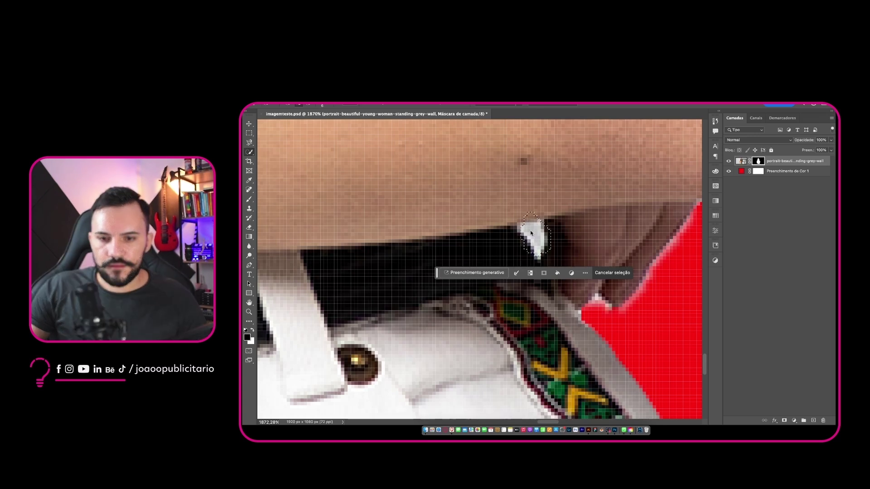
- Paint the selected gap black on the layer mask with the Brush tool and clear the selection
{"action": "key", "text": "b"}
{"action": "mouse_move", "coordinate": [534, 228]}
{"action": "left_mouse_down"}
{"action": "mouse_move", "coordinate": [539, 255]}
{"action": "mouse_move", "coordinate": [545, 239]}
{"action": "mouse_move", "coordinate": [537, 231]}
{"action": "left_mouse_up"}
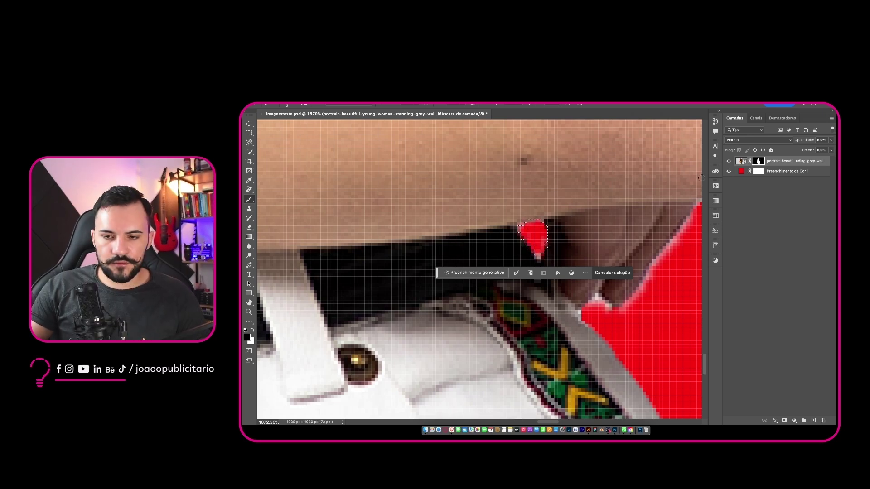
{"action": "key", "text": "super+d"}
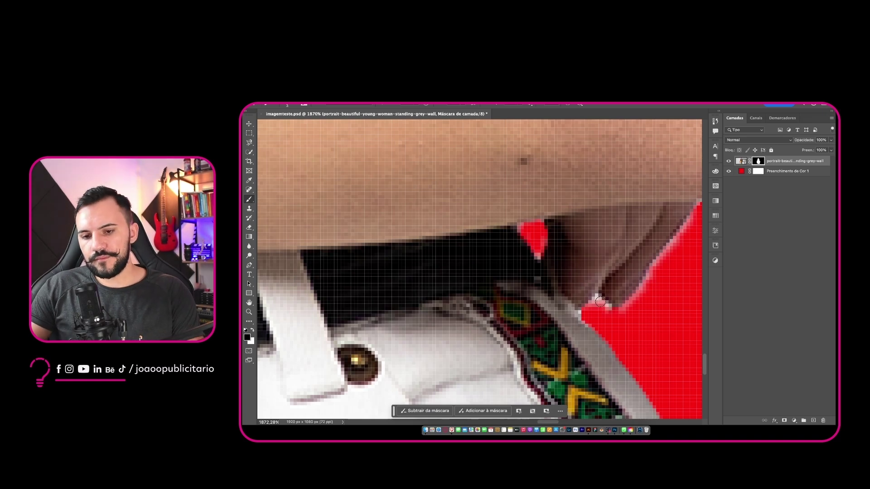
- Hide the light remnants below the fingers beside the trousers with a slightly larger black brush on the mask
{"action": "key", "text": "bracketright"}
{"action": "key", "text": "bracketright"}
{"action": "left_click", "coordinate": [598, 305]}
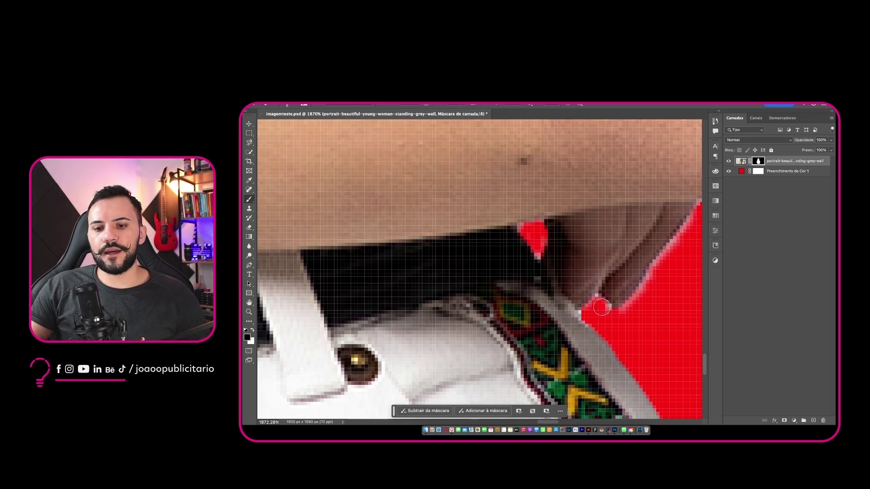
{"action": "left_click_drag", "start_coordinate": [598, 302], "coordinate": [588, 315]}
- Draw a closed four-point path with the Pen tool on the red background beside the woman
{"action": "scroll", "coordinate": [603, 313], "scroll_direction": "down", "scroll_amount": 10}
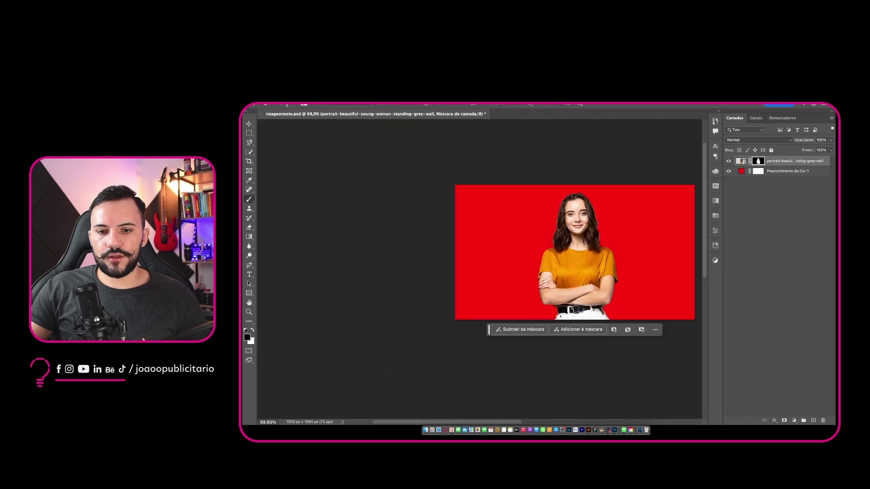
{"action": "scroll", "coordinate": [605, 305], "scroll_direction": "up", "scroll_amount": 3}
{"action": "left_click_drag", "start_coordinate": [596, 295], "coordinate": [537, 293]}
{"action": "scroll", "coordinate": [537, 294], "scroll_direction": "up", "scroll_amount": 3}
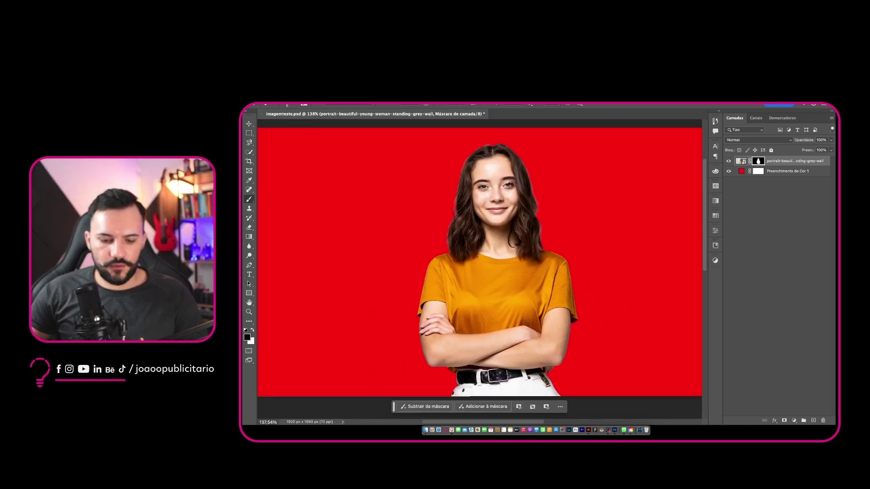
{"action": "key", "text": "p"}
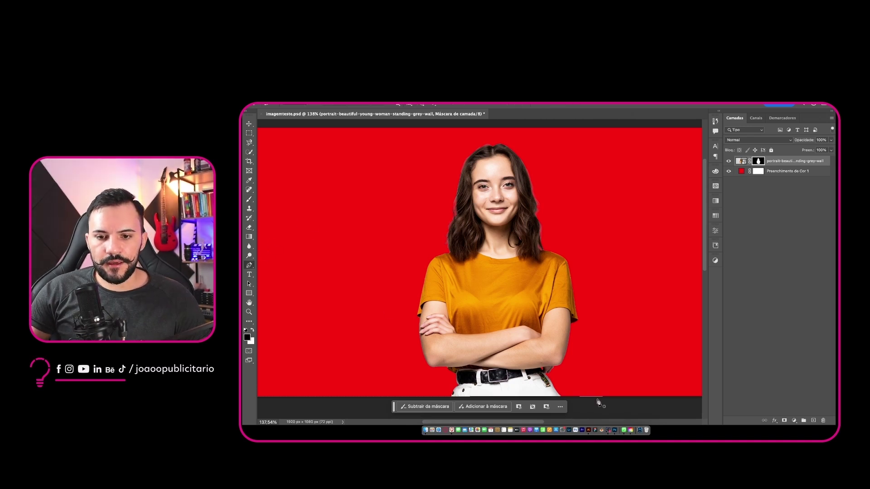
{"action": "left_click", "coordinate": [598, 173]}
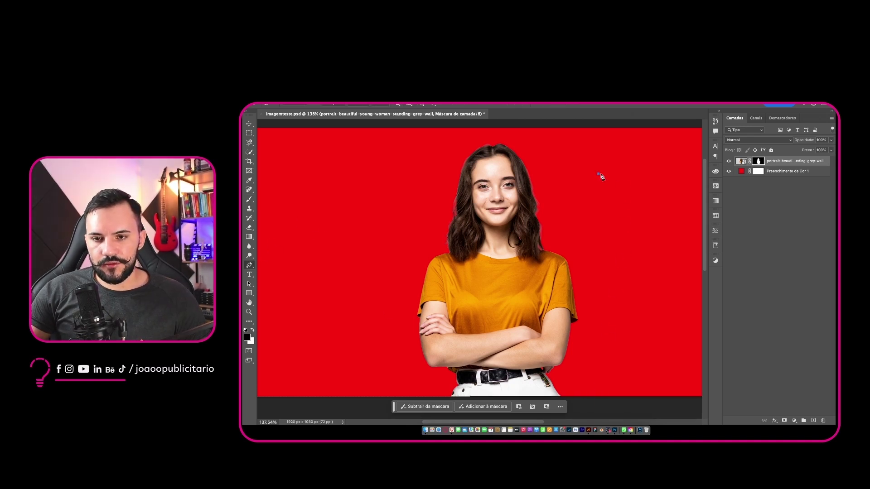
{"action": "left_click", "coordinate": [663, 187]}
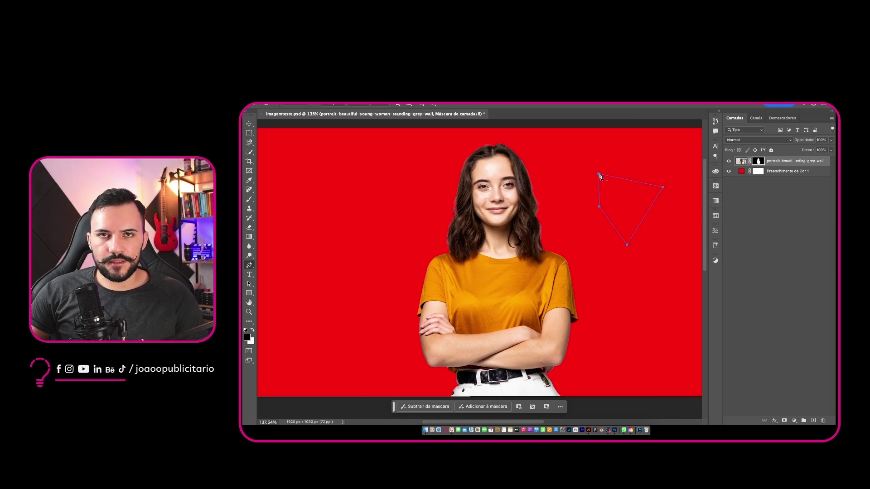
- Create a new anti-aliased selection from the four-point path with a 0 px feather radius, and deselect it
{"action": "right_click", "coordinate": [601, 176]}
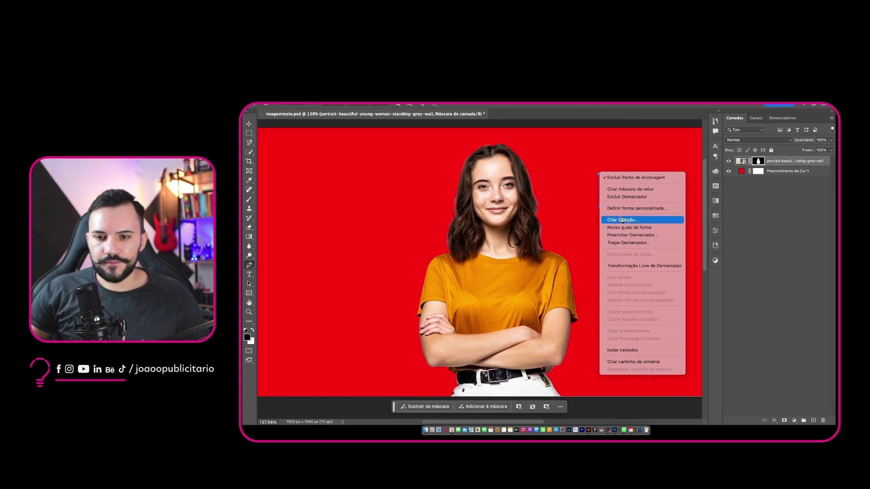
{"action": "left_click", "coordinate": [623, 220]}
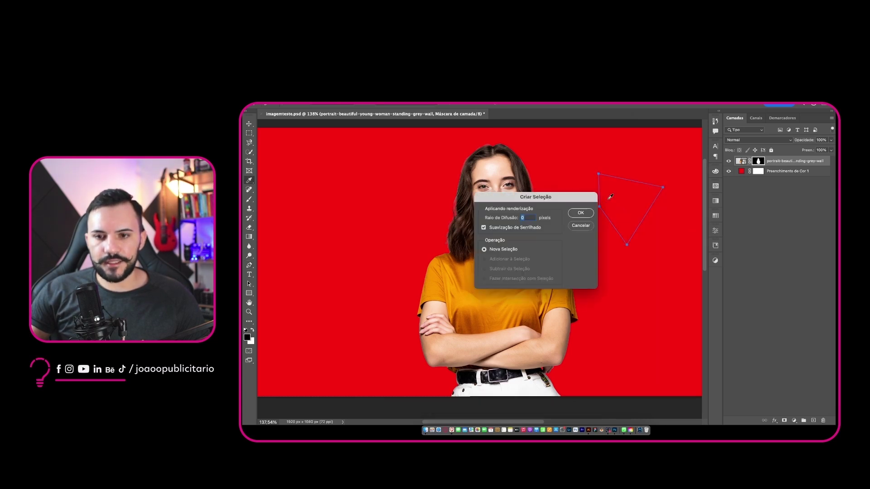
{"action": "left_click", "coordinate": [580, 213]}
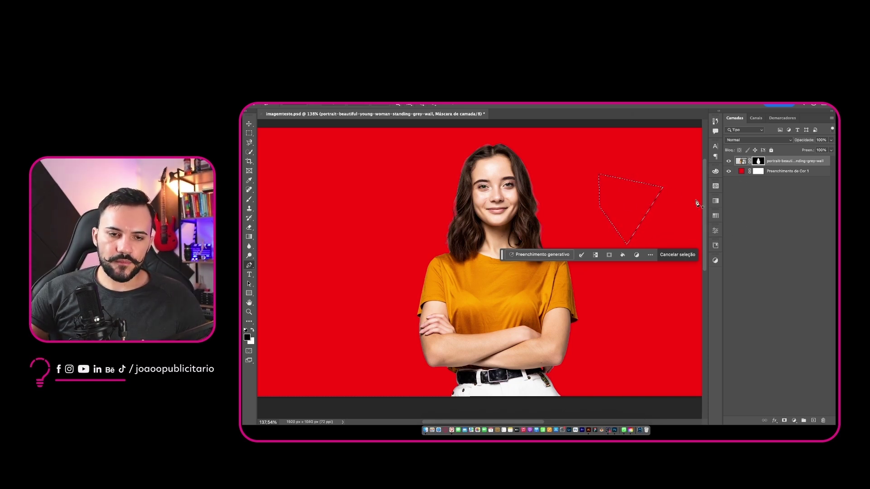
{"action": "key", "text": "super+d"}
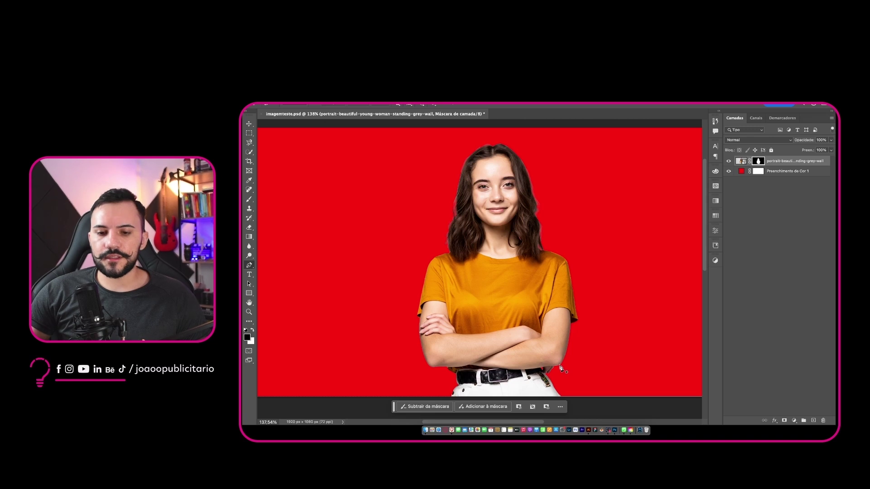
- Trace the outer edge of the trousers upward from the image's lower border with a curved Pen path, and discard the path
{"action": "scroll", "coordinate": [560, 365], "scroll_direction": "up", "scroll_amount": 10}
{"action": "left_click_drag", "start_coordinate": [560, 377], "coordinate": [497, 218]}
{"action": "left_click_drag", "start_coordinate": [518, 332], "coordinate": [515, 290]}
{"action": "scroll", "coordinate": [503, 319], "scroll_direction": "up", "scroll_amount": 8}
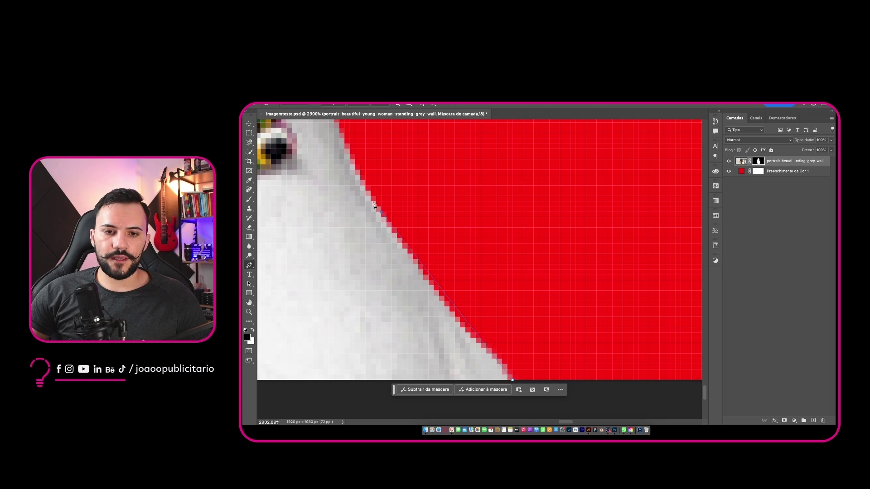
{"action": "scroll", "coordinate": [376, 205], "scroll_direction": "up", "scroll_amount": 4}
{"action": "scroll", "coordinate": [376, 205], "scroll_direction": "left", "scroll_amount": 2}
{"action": "left_click_drag", "start_coordinate": [369, 169], "coordinate": [368, 166]}
{"action": "left_click_drag", "start_coordinate": [369, 167], "coordinate": [435, 307]}
{"action": "left_click_drag", "start_coordinate": [376, 225], "coordinate": [364, 215]}
{"action": "left_click_drag", "start_coordinate": [461, 210], "coordinate": [467, 214]}
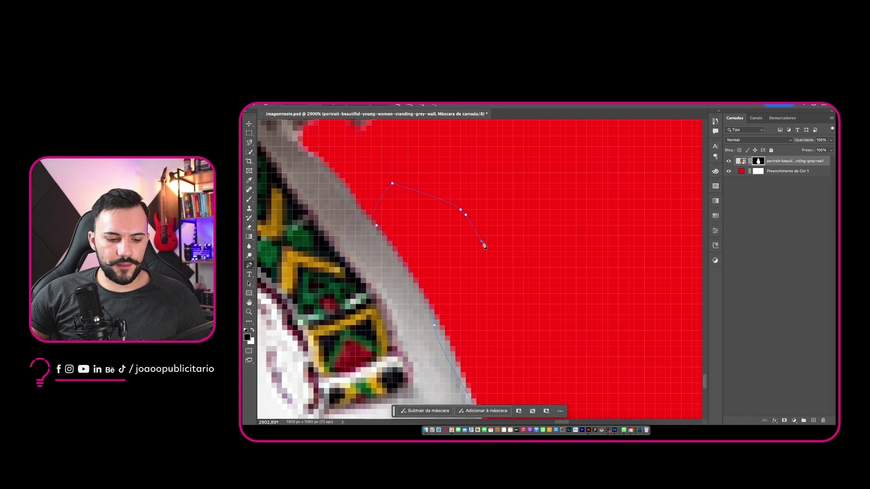
{"action": "scroll", "coordinate": [484, 245], "scroll_direction": "down", "scroll_amount": 8}
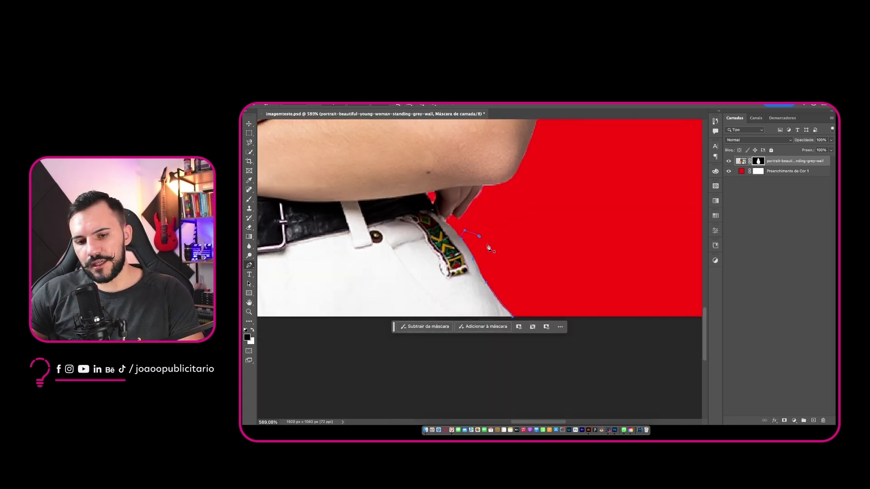
{"action": "key", "text": "Escape"}
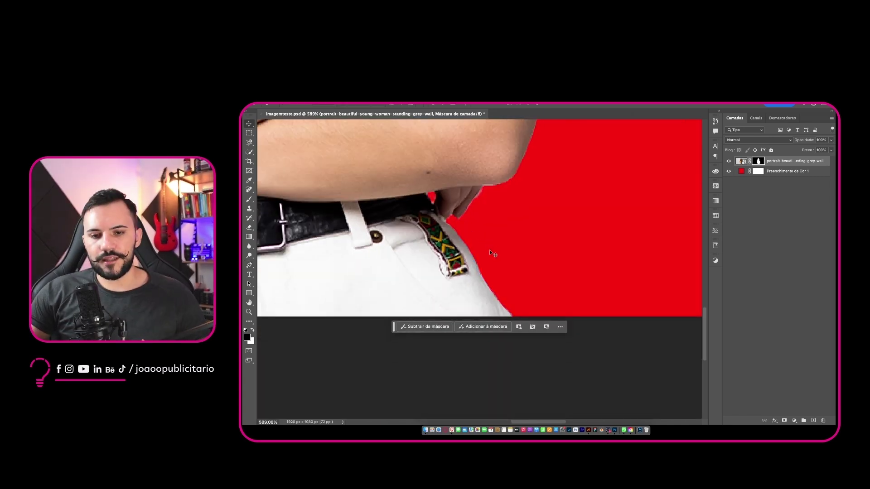
- Add a Hue/Saturation adjustment layer above the woman's layer
{"action": "scroll", "coordinate": [489, 250], "scroll_direction": "down", "scroll_amount": 6}
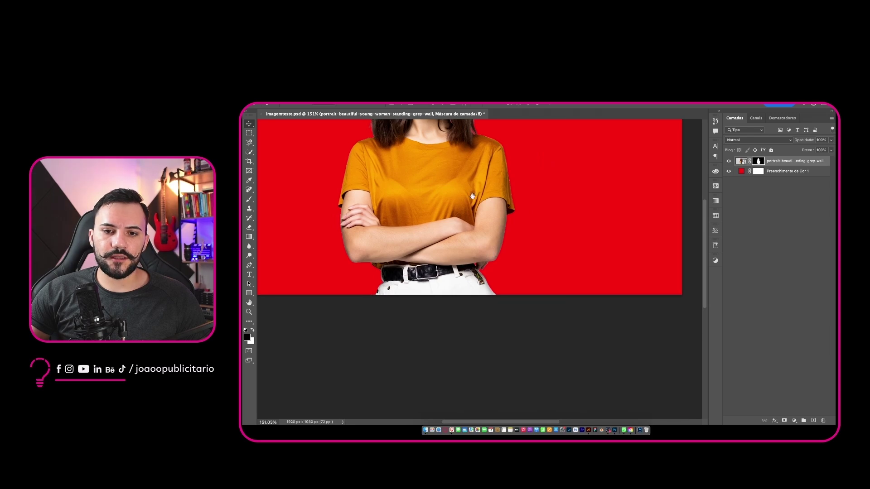
{"action": "left_click_drag", "start_coordinate": [473, 197], "coordinate": [512, 281]}
{"action": "scroll", "coordinate": [514, 283], "scroll_direction": "down", "scroll_amount": 2}
{"action": "left_click_drag", "start_coordinate": [501, 264], "coordinate": [514, 279]}
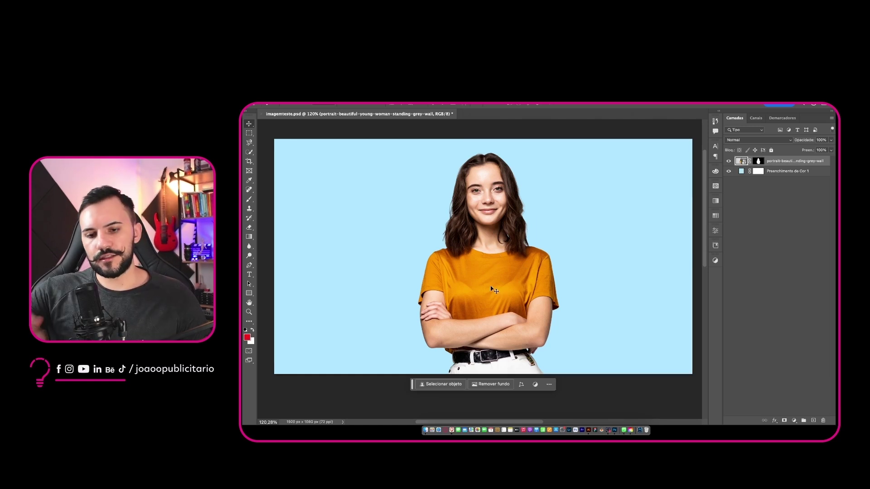
{"action": "left_click", "coordinate": [794, 422]}
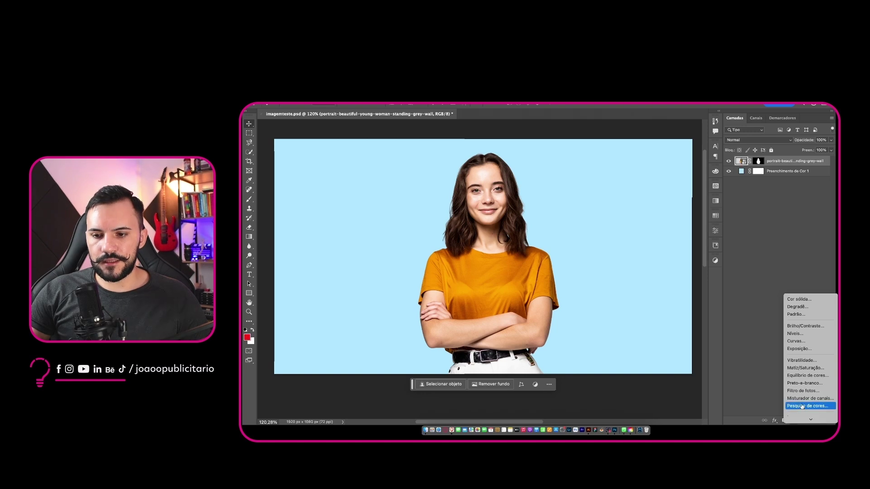
{"action": "left_click", "coordinate": [805, 368]}
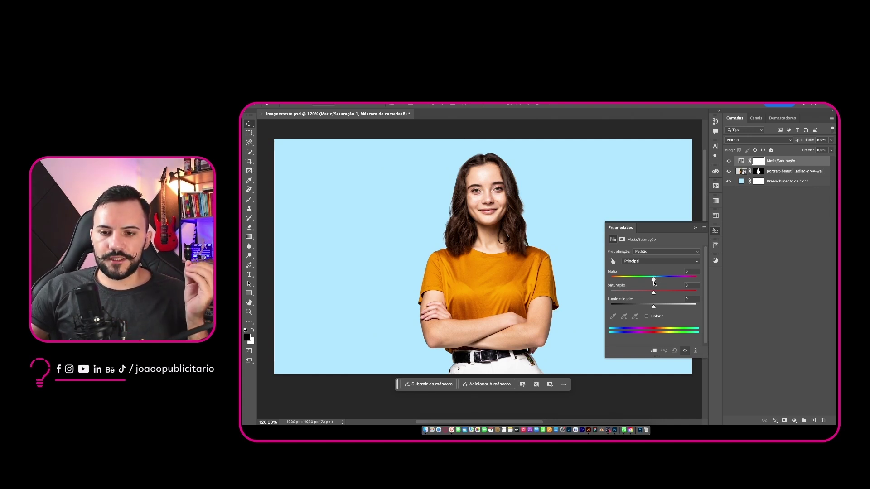
- Try shifting the overall hue, saturation and lightness of the adjustment layer, and reset all three values to 0
{"action": "mouse_move", "coordinate": [654, 279]}
{"action": "left_mouse_down"}
{"action": "mouse_move", "coordinate": [594, 279]}
{"action": "mouse_move", "coordinate": [698, 281]}
{"action": "mouse_move", "coordinate": [625, 280]}
{"action": "mouse_move", "coordinate": [651, 280]}
{"action": "left_mouse_up"}
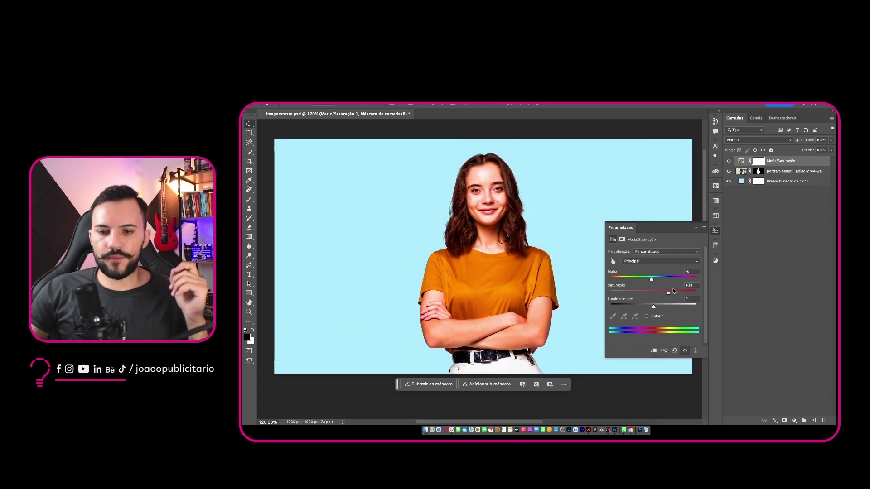
{"action": "mouse_move", "coordinate": [654, 294]}
{"action": "left_mouse_down"}
{"action": "mouse_move", "coordinate": [572, 289]}
{"action": "mouse_move", "coordinate": [651, 292]}
{"action": "mouse_move", "coordinate": [599, 306]}
{"action": "mouse_move", "coordinate": [716, 307]}
{"action": "mouse_move", "coordinate": [651, 308]}
{"action": "left_mouse_up"}
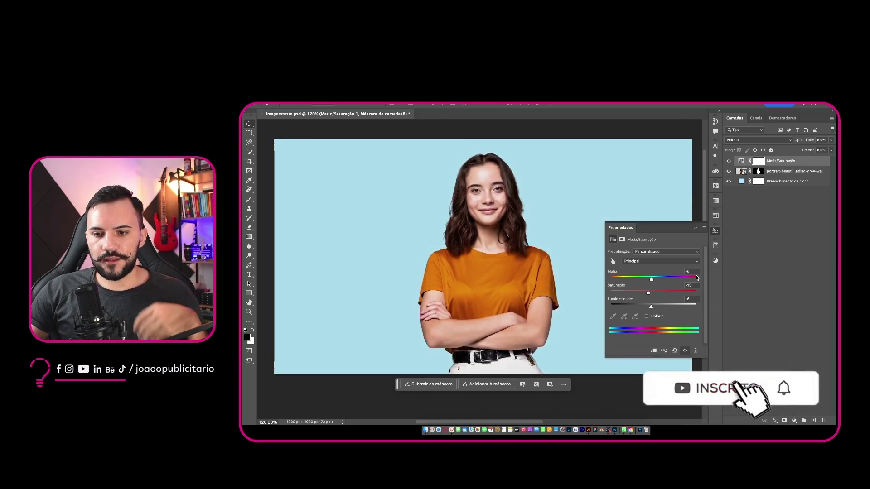
{"action": "left_click", "coordinate": [694, 273]}
{"action": "type", "text": "0"}
{"action": "key", "text": "Tab"}
{"action": "type", "text": "0"}
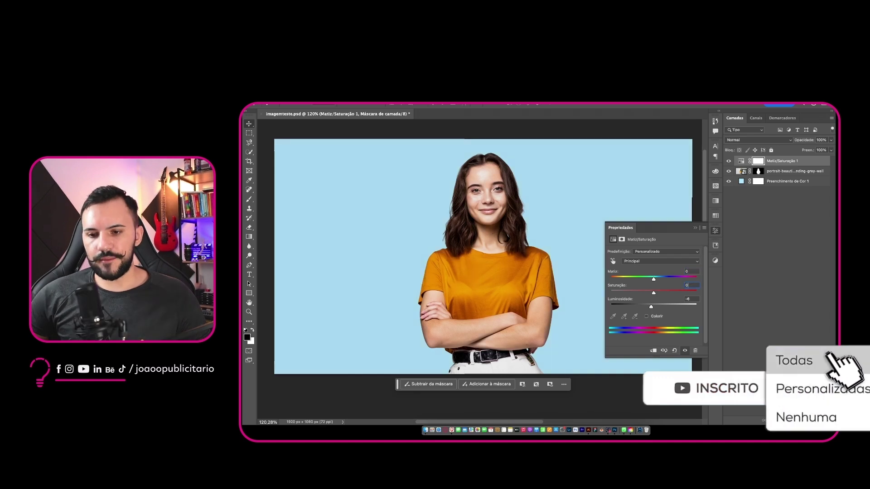
{"action": "key", "text": "Tab"}
{"action": "type", "text": "0"}
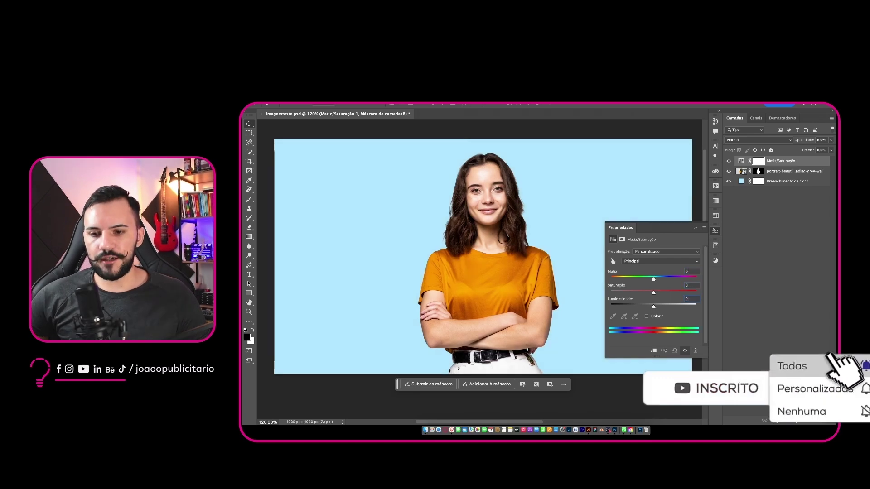
- Sample the shirt to target the Yellows range, and turn it red with hue -39 and saturation -21
{"action": "left_click", "coordinate": [636, 263]}
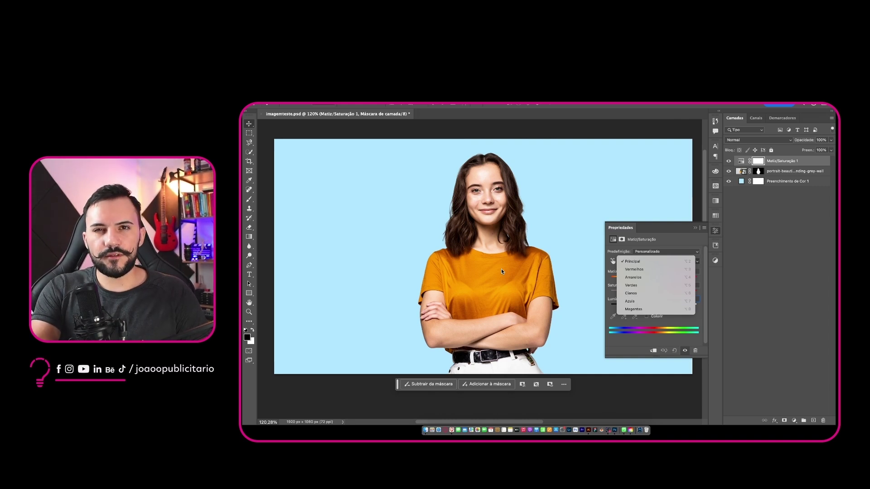
{"action": "left_click", "coordinate": [664, 233]}
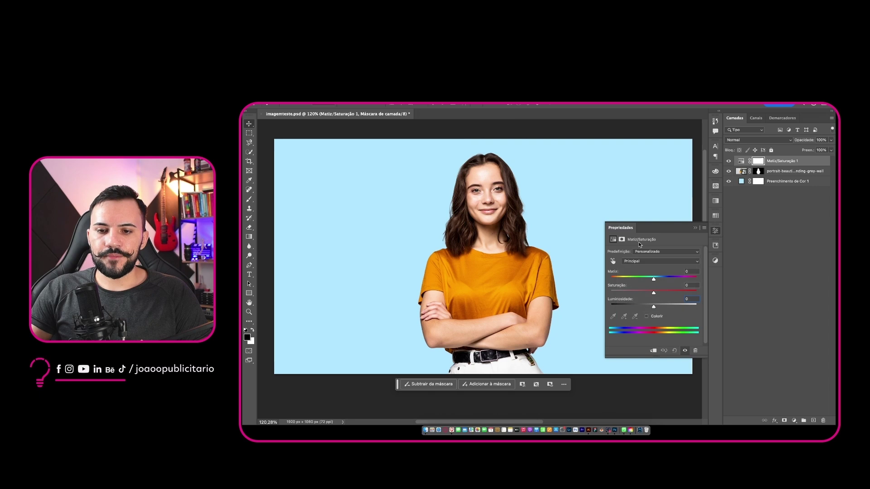
{"action": "left_click", "coordinate": [613, 262]}
{"action": "left_click", "coordinate": [499, 281]}
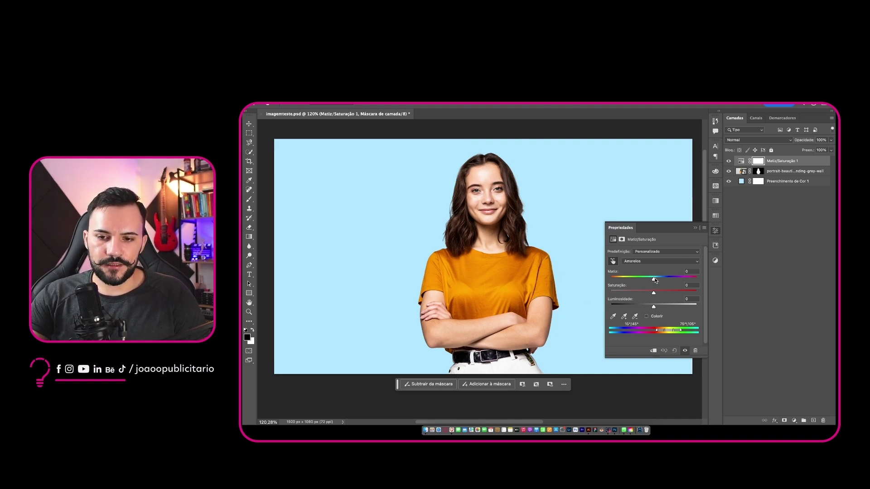
{"action": "left_click_drag", "start_coordinate": [655, 279], "coordinate": [637, 281]}
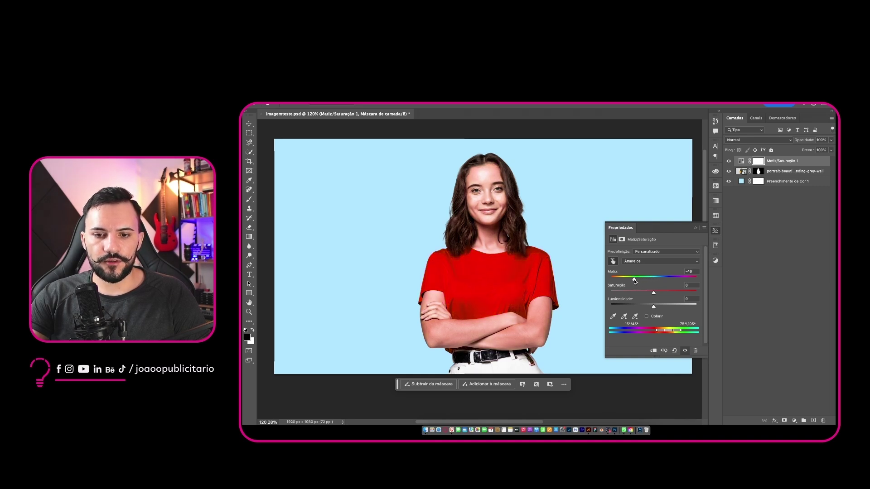
{"action": "left_click_drag", "start_coordinate": [634, 279], "coordinate": [612, 280]}
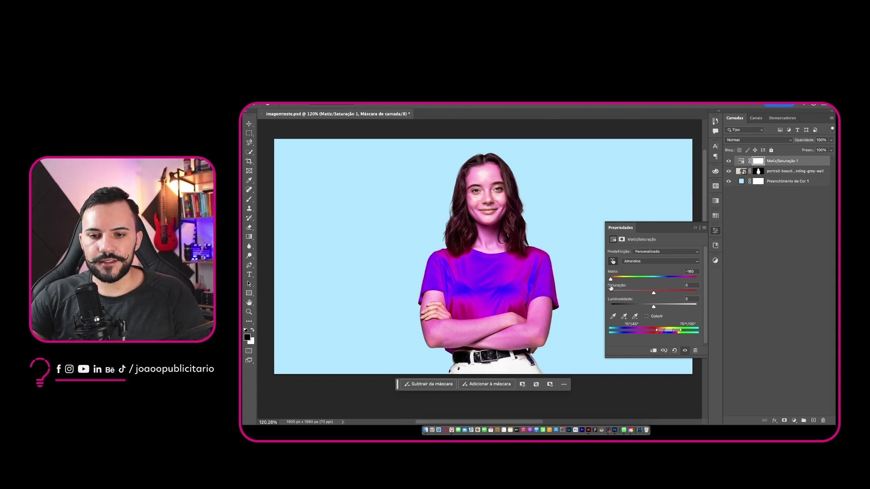
{"action": "left_click_drag", "start_coordinate": [611, 280], "coordinate": [646, 292]}
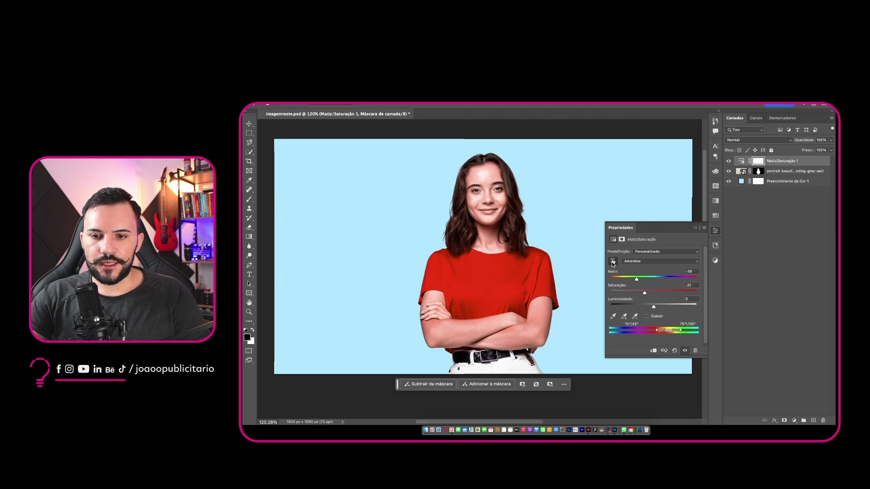
- Compare the shirt before and after by toggling the visibility of the Hue/Saturation layer
{"action": "left_click", "coordinate": [730, 163]}
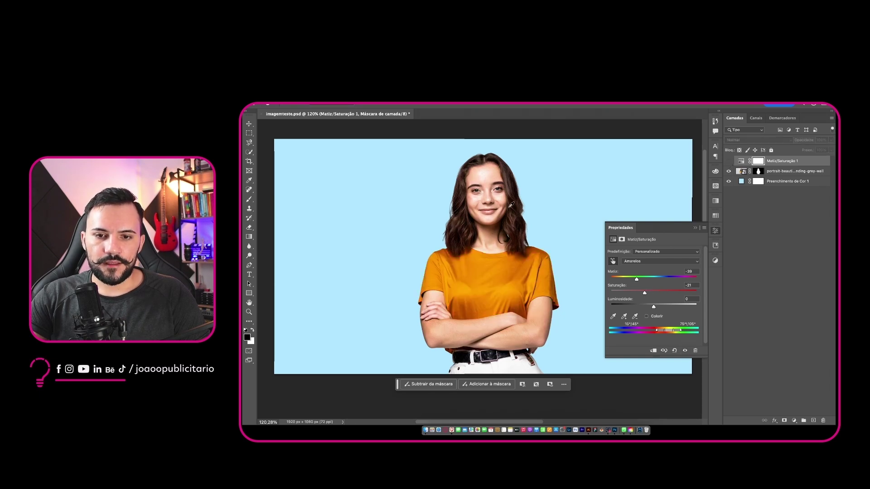
{"action": "left_click", "coordinate": [729, 162]}
{"action": "left_click", "coordinate": [729, 161]}
{"action": "left_click", "coordinate": [729, 161]}
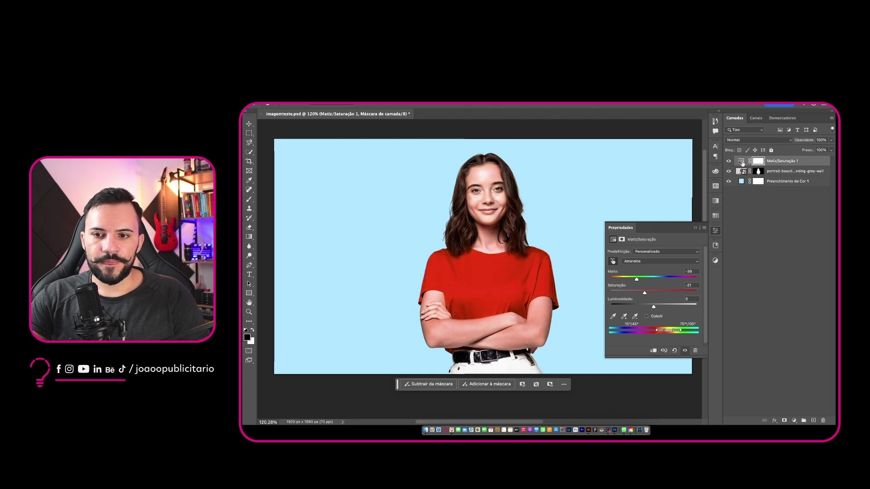
- Paint black over the face, hair and neck on the Hue/Saturation layer's mask with an enlarged brush, and compare the result
{"action": "left_click", "coordinate": [742, 164]}
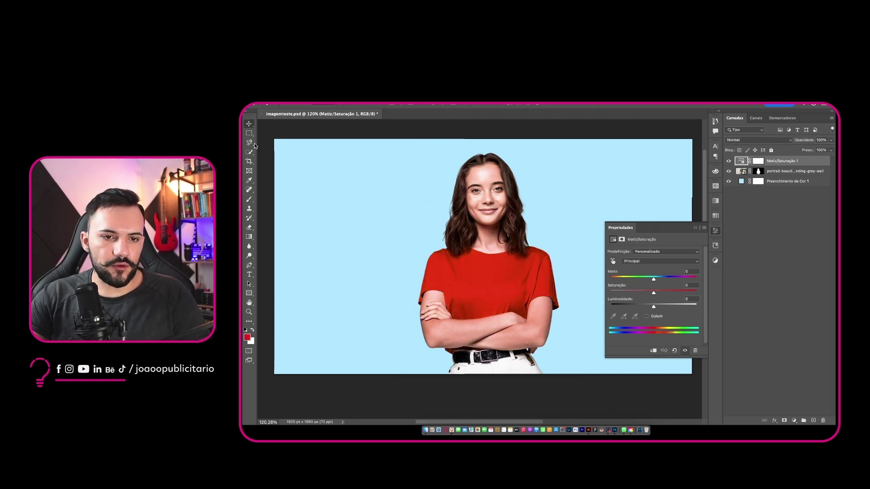
{"action": "left_click", "coordinate": [760, 162]}
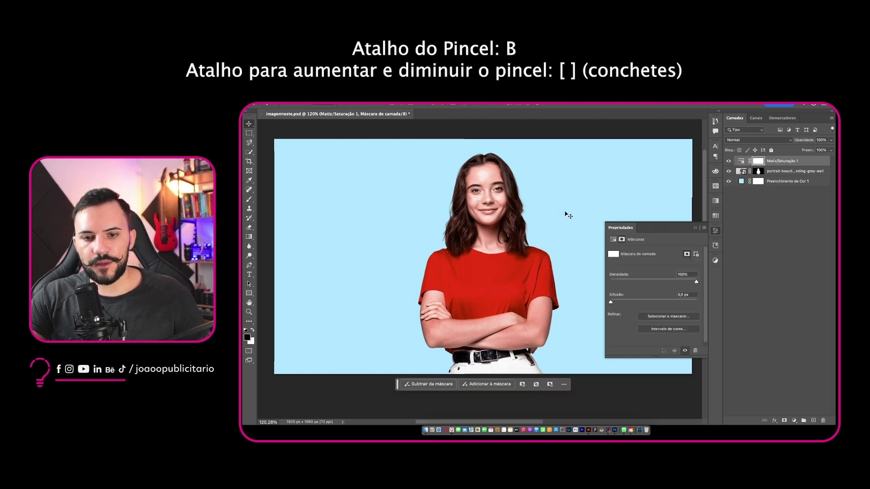
{"action": "key", "text": "b"}
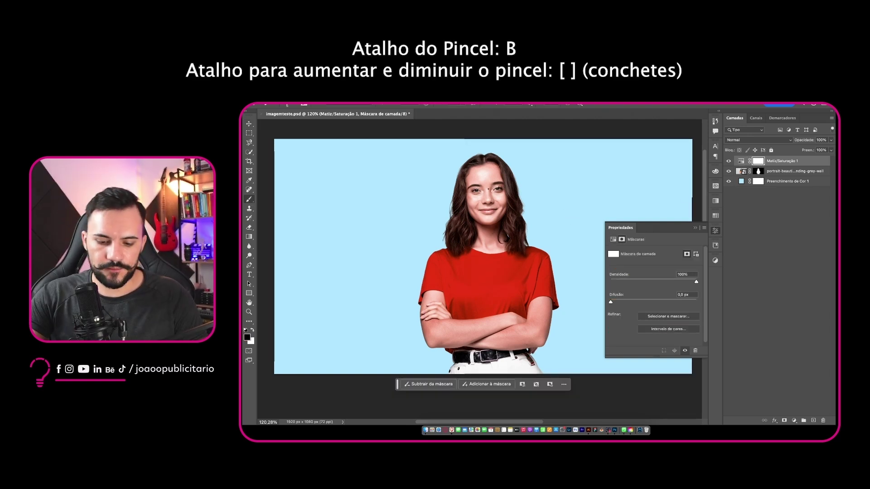
{"action": "key", "text": "bracketright"}
{"action": "key", "text": "bracketright"}
{"action": "key", "text": "bracketright"}
{"action": "key", "text": "bracketright"}
{"action": "key", "text": "bracketright"}
{"action": "key", "text": "bracketright"}
{"action": "key", "text": "bracketright"}
{"action": "key", "text": "bracketright"}
{"action": "key", "text": "bracketright"}
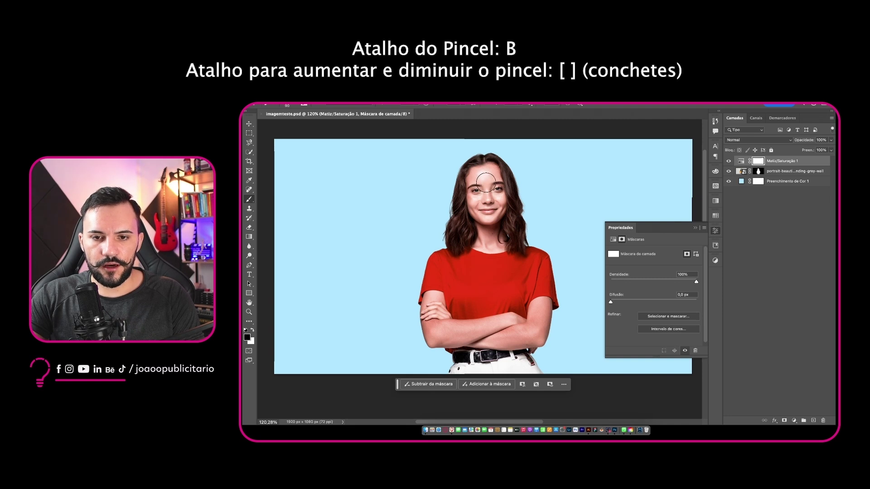
{"action": "right_click", "coordinate": [414, 175]}
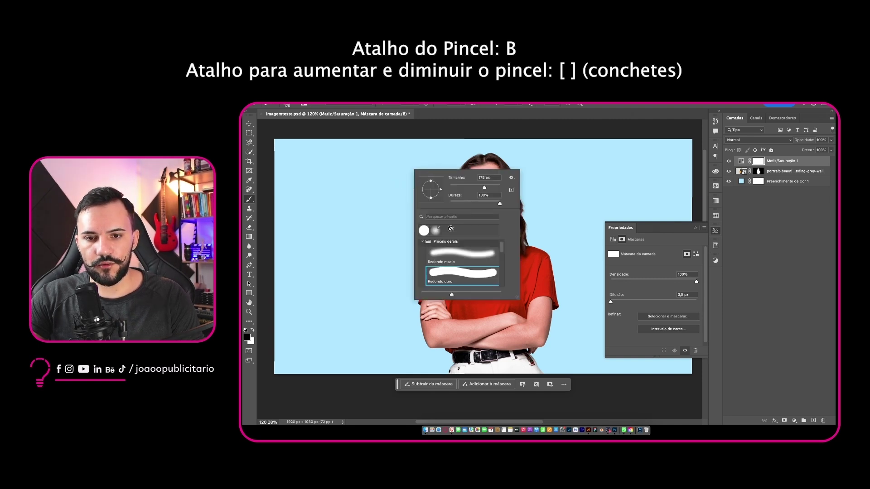
{"action": "mouse_move", "coordinate": [488, 188]}
{"action": "left_mouse_down"}
{"action": "mouse_move", "coordinate": [501, 182]}
{"action": "mouse_move", "coordinate": [476, 179]}
{"action": "mouse_move", "coordinate": [520, 206]}
{"action": "mouse_move", "coordinate": [479, 190]}
{"action": "mouse_move", "coordinate": [500, 175]}
{"action": "mouse_move", "coordinate": [486, 189]}
{"action": "mouse_move", "coordinate": [503, 206]}
{"action": "mouse_move", "coordinate": [493, 221]}
{"action": "mouse_move", "coordinate": [507, 217]}
{"action": "left_mouse_up"}
{"action": "left_click", "coordinate": [581, 181]}
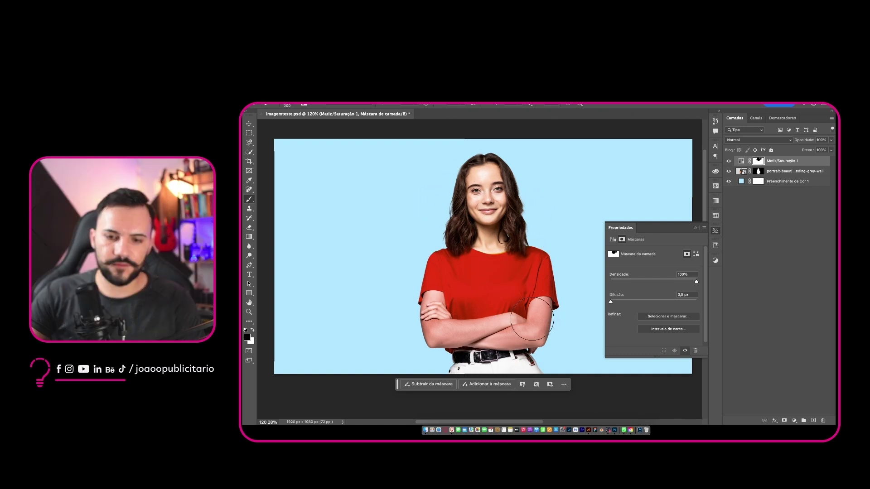
{"action": "left_click", "coordinate": [729, 161]}
{"action": "left_click", "coordinate": [730, 161]}
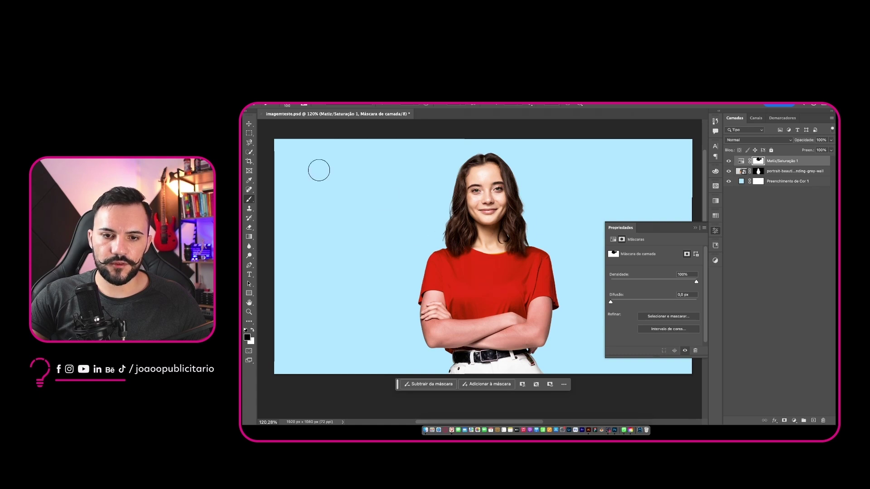
- Select the crossed arms, paint them black on the Hue/Saturation layer's mask with a larger brush, and deselect
{"action": "left_click", "coordinate": [249, 153]}
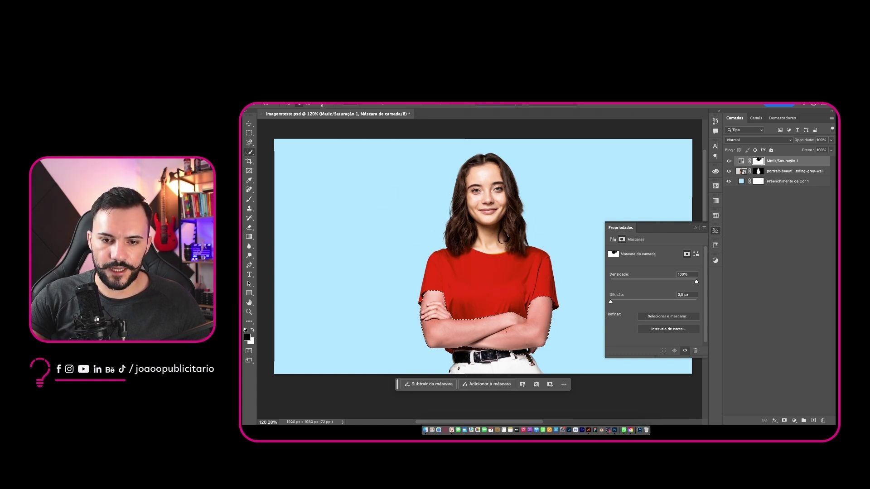
{"action": "key", "text": "b"}
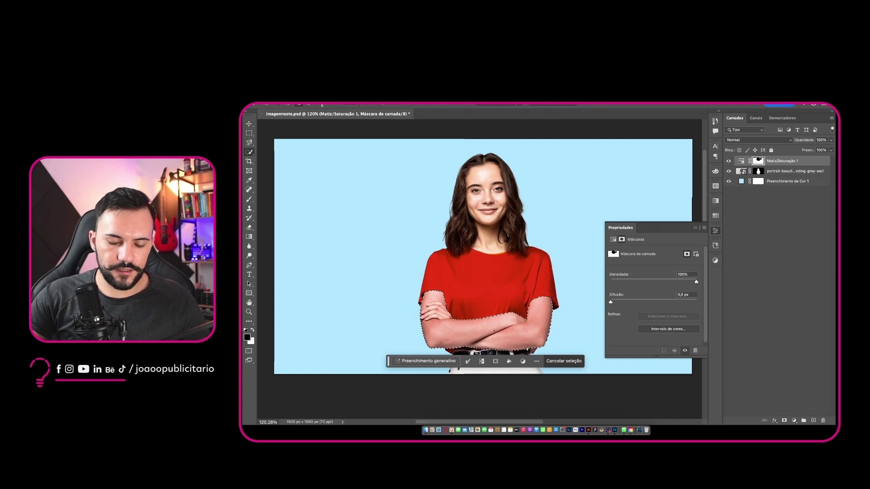
{"action": "key", "text": "bracketright"}
{"action": "key", "text": "bracketright"}
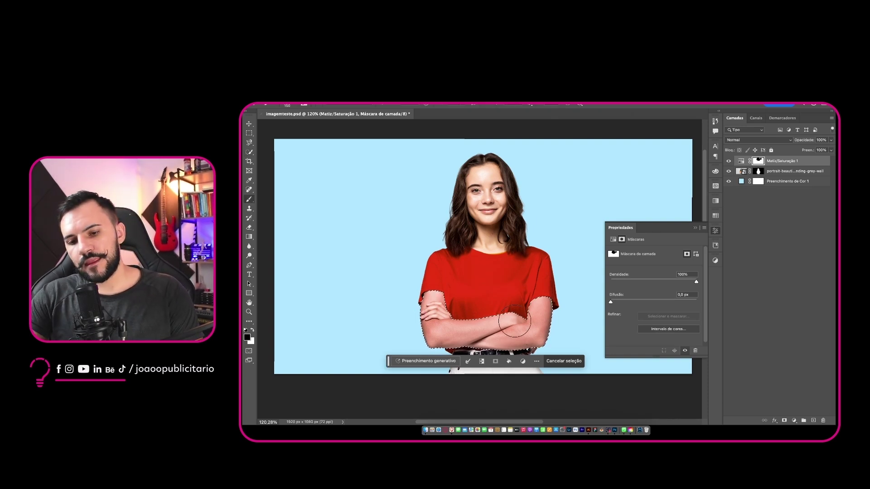
{"action": "mouse_move", "coordinate": [536, 306]}
{"action": "left_mouse_down"}
{"action": "mouse_move", "coordinate": [406, 349]}
{"action": "mouse_move", "coordinate": [512, 329]}
{"action": "mouse_move", "coordinate": [552, 300]}
{"action": "mouse_move", "coordinate": [546, 288]}
{"action": "mouse_move", "coordinate": [526, 346]}
{"action": "mouse_move", "coordinate": [433, 312]}
{"action": "left_mouse_up"}
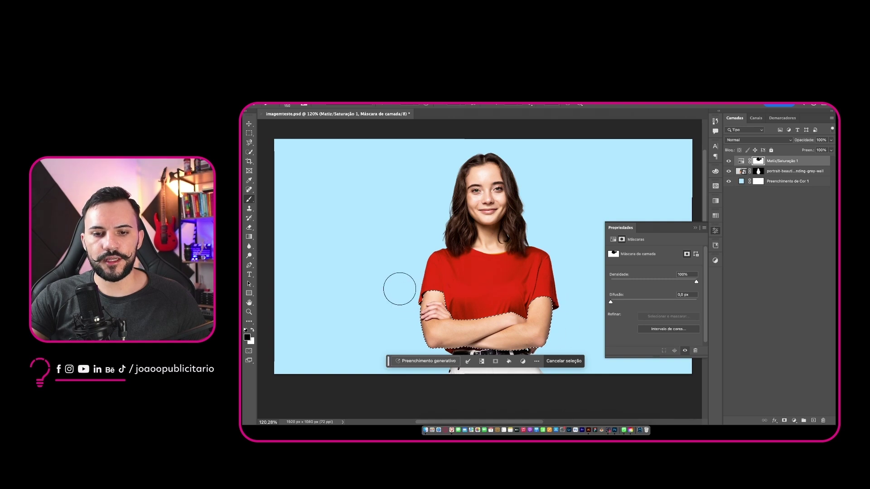
{"action": "key", "text": "super+d"}
{"action": "key", "text": "v"}
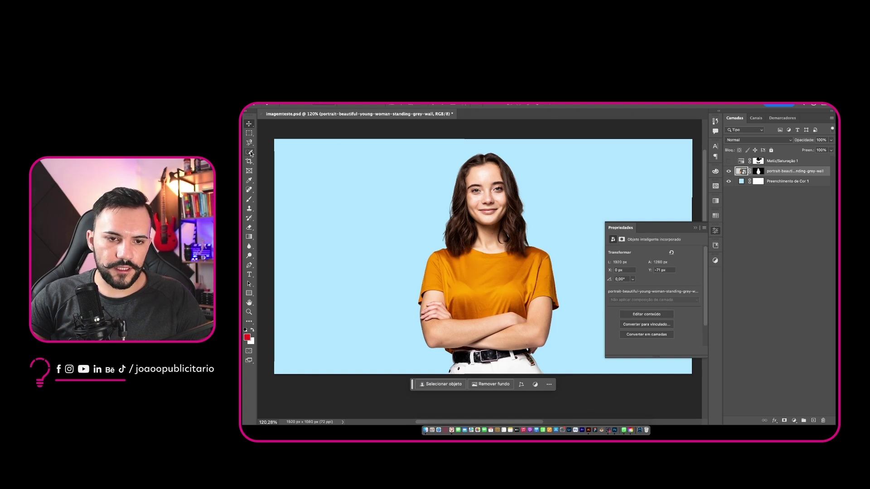
- Select the orange shirt on the woman's layer and turn it green with a new Hue/Saturation layer at hue +104
{"action": "left_click", "coordinate": [250, 152]}
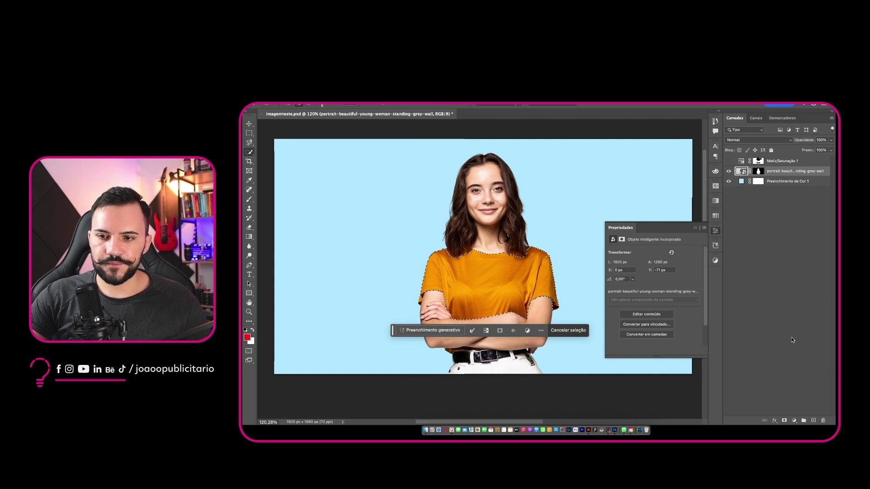
{"action": "left_click", "coordinate": [794, 421]}
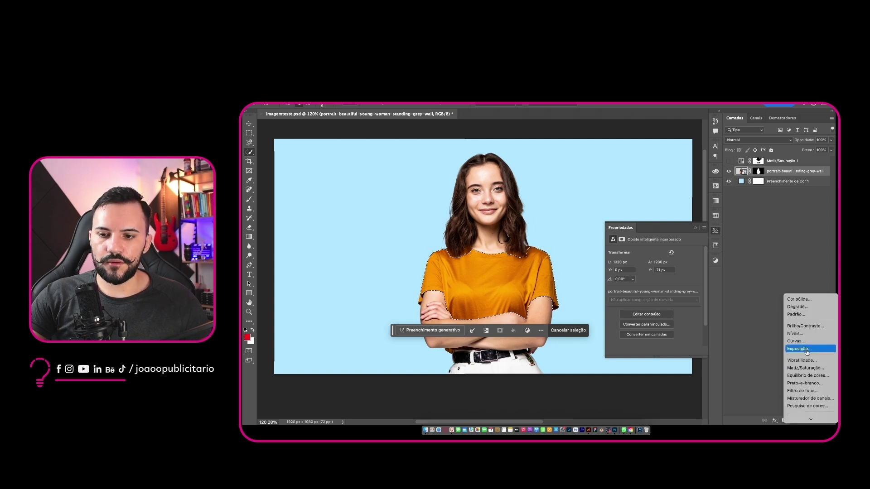
{"action": "left_click", "coordinate": [808, 368]}
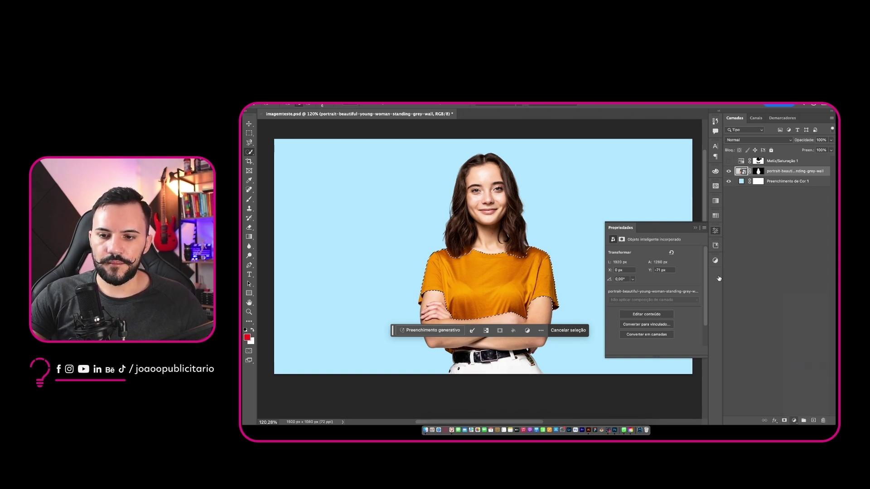
{"action": "left_click_drag", "start_coordinate": [656, 280], "coordinate": [684, 282]}
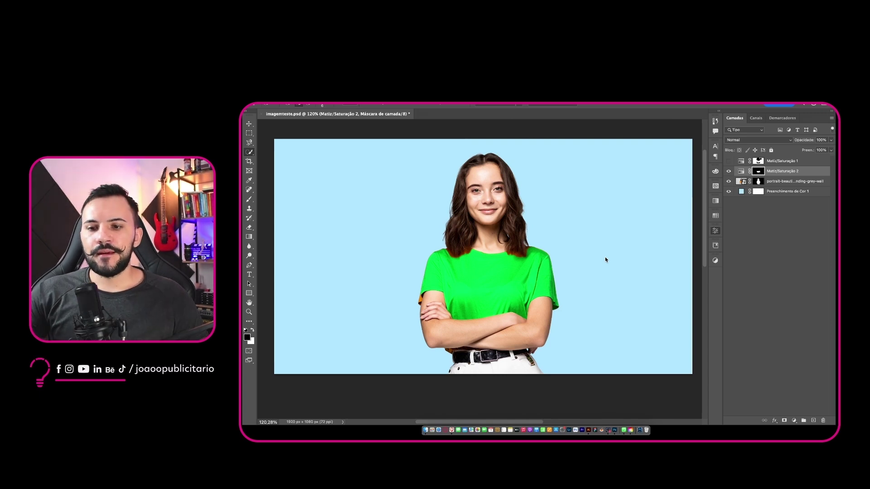
- Activate the woman's smart object layer, and select its layer mask
{"action": "left_click", "coordinate": [744, 183]}
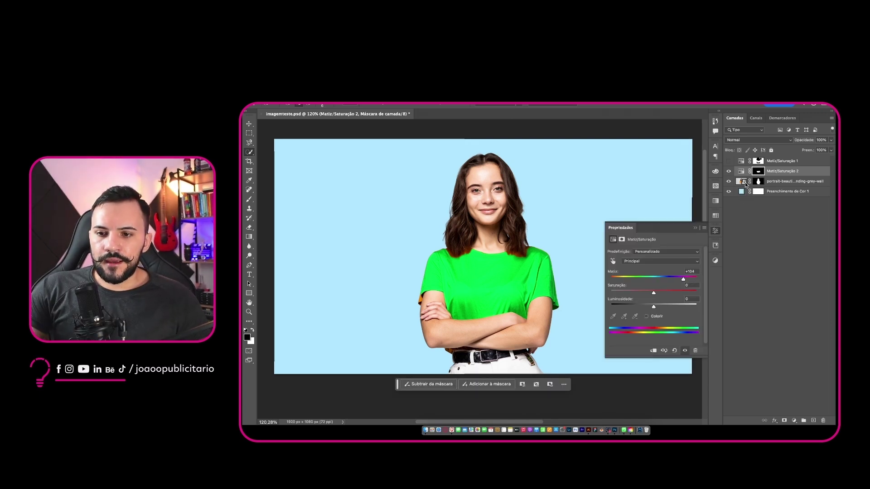
{"action": "left_click", "coordinate": [746, 183]}
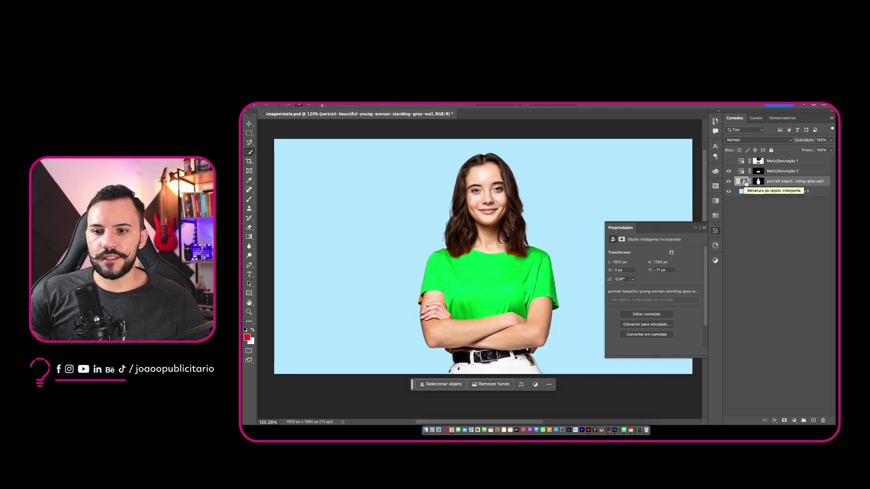
{"action": "left_click", "coordinate": [792, 223]}
{"action": "left_click", "coordinate": [759, 182]}
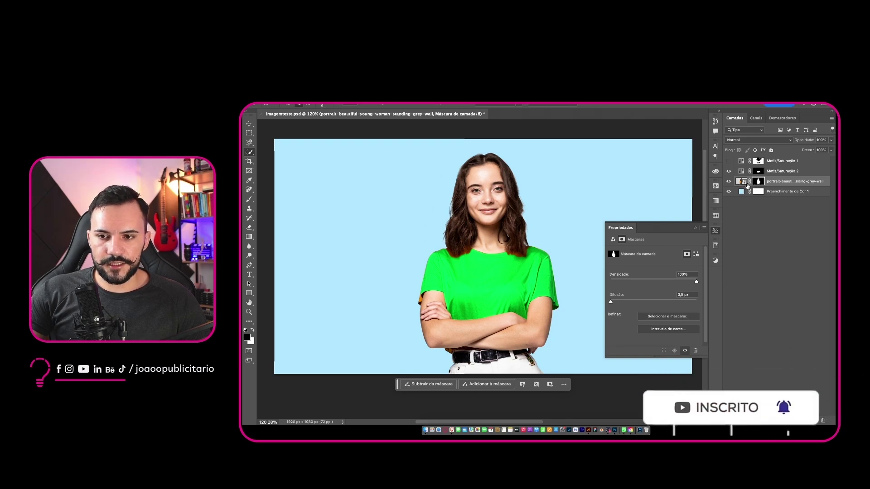
- Open the woman's smart object contents to view the original, uncropped photo, and close that document again
{"action": "double_click", "coordinate": [744, 183]}
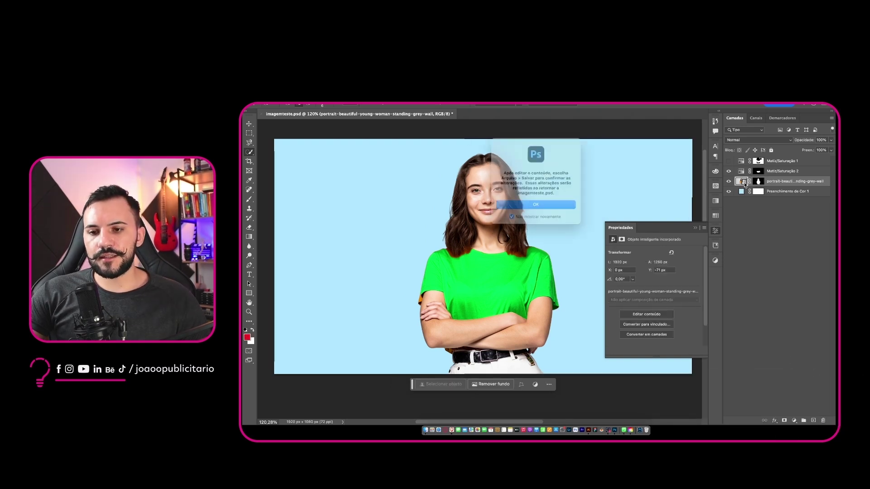
{"action": "left_click", "coordinate": [537, 208]}
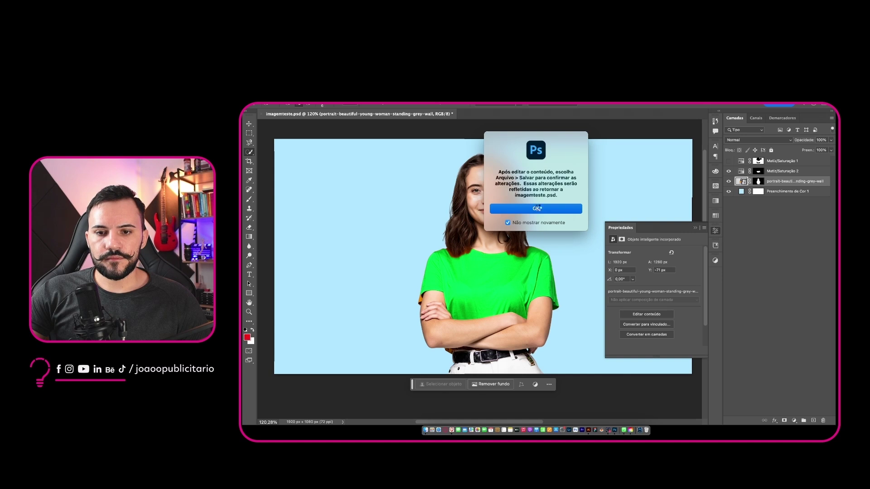
{"action": "key", "text": "v"}
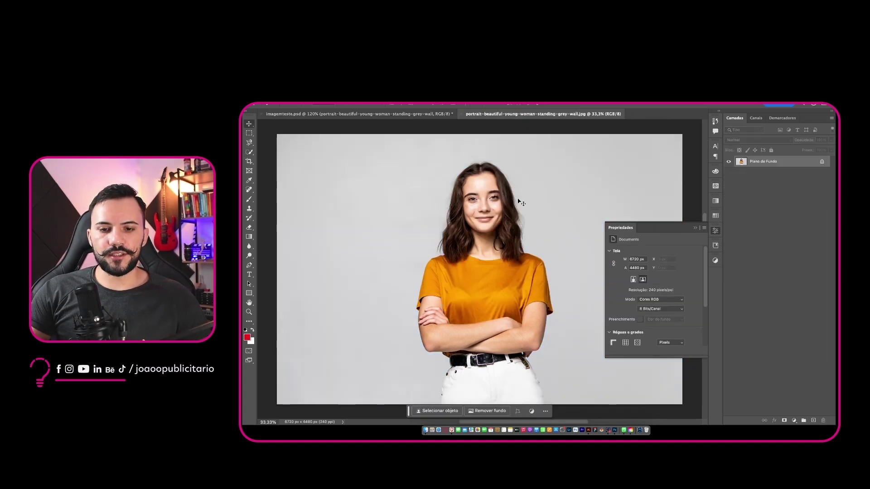
{"action": "left_click", "coordinate": [696, 228]}
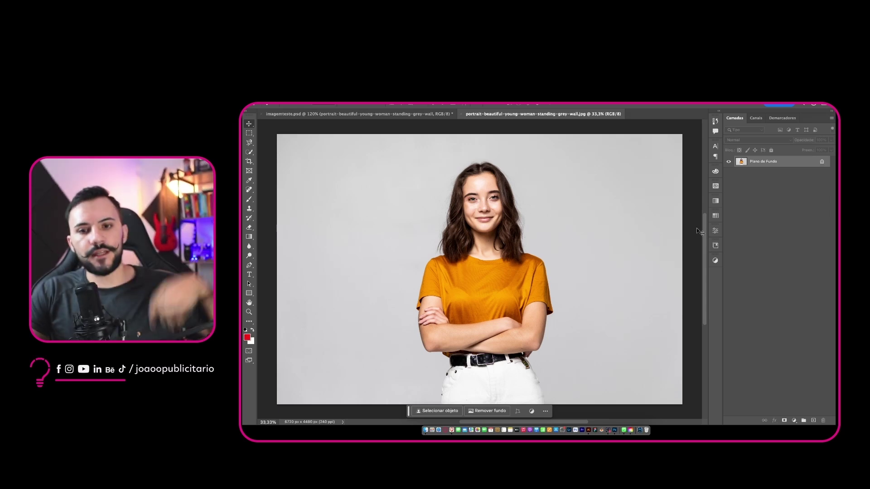
{"action": "key", "text": "super+w"}
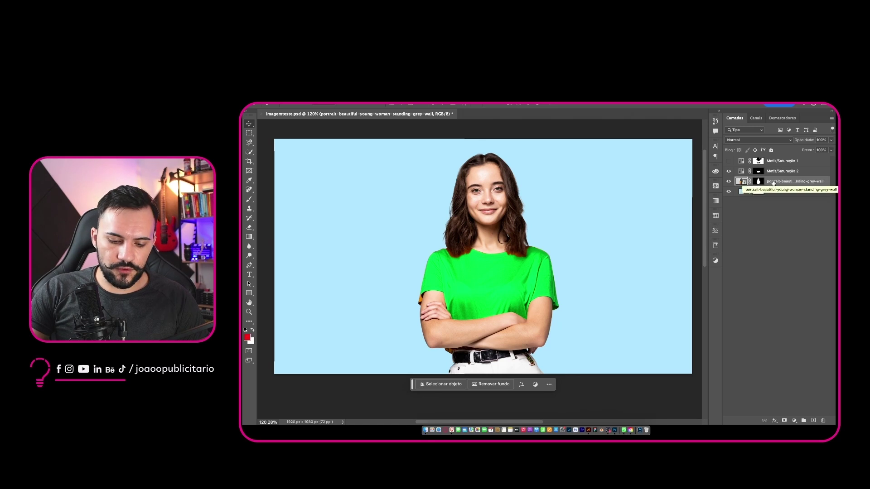
- Duplicate the woman's smart object layer, hide the original and the Hue/Saturation 2 layer, and rasterize the copy
{"action": "key", "text": "super+j"}
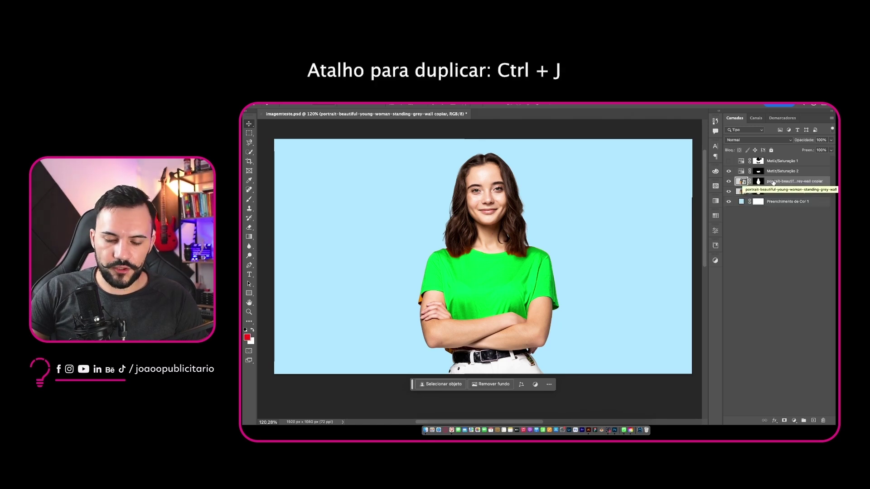
{"action": "left_click", "coordinate": [730, 172]}
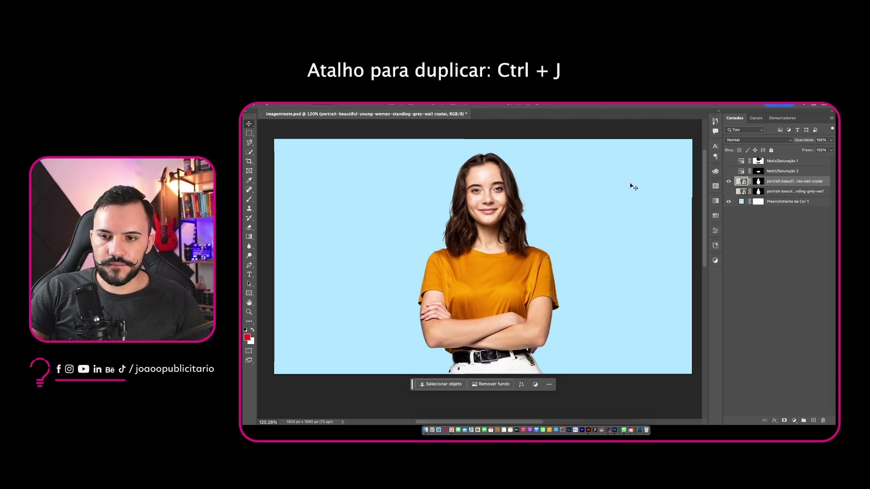
{"action": "right_click", "coordinate": [791, 183]}
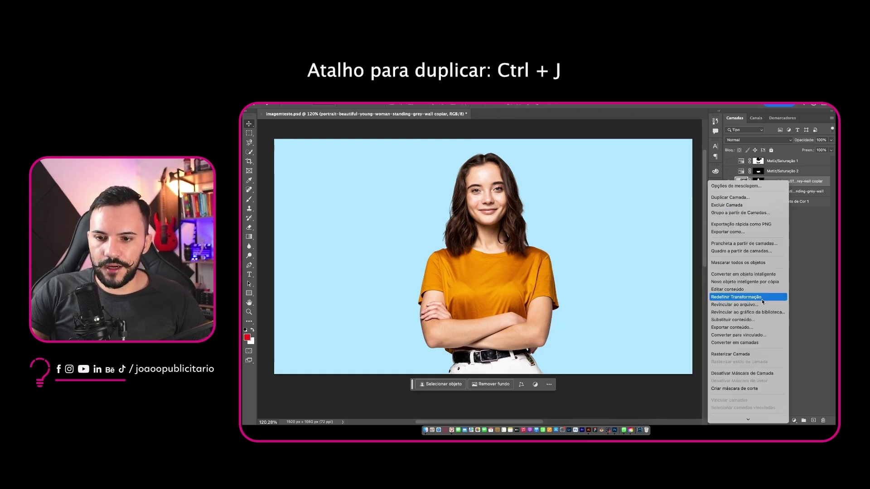
{"action": "left_click", "coordinate": [736, 357]}
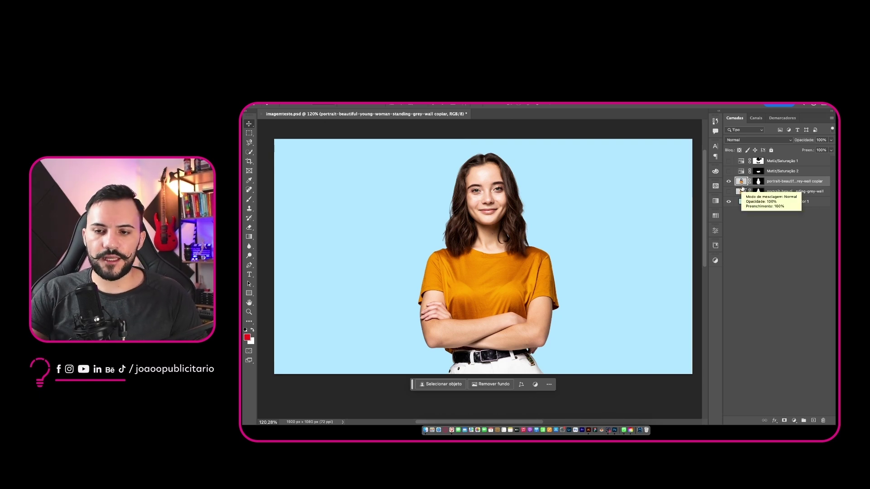
- Delete the layer mask from the rasterized copy and activate the Brush tool
{"action": "left_click", "coordinate": [758, 182]}
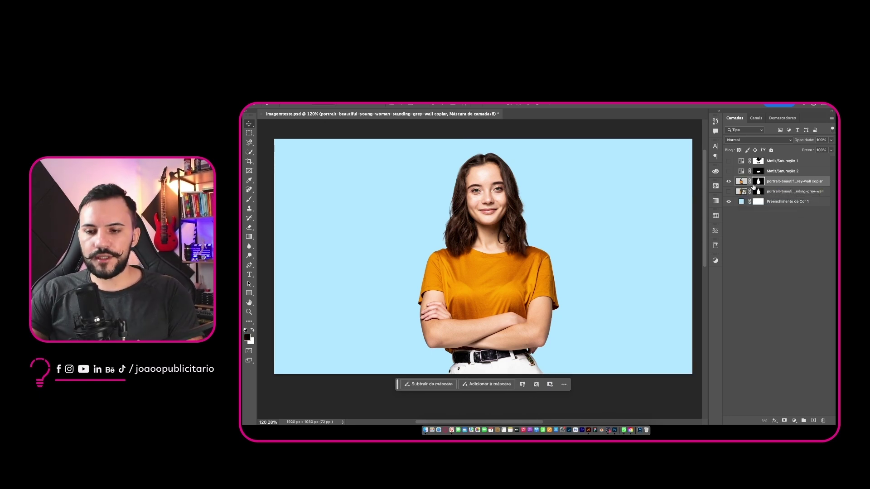
{"action": "key", "text": "Delete"}
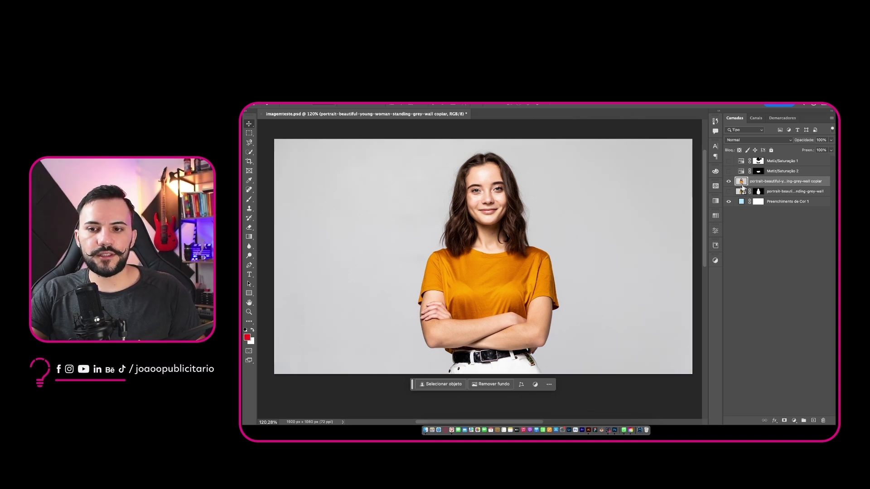
{"action": "key", "text": "b"}
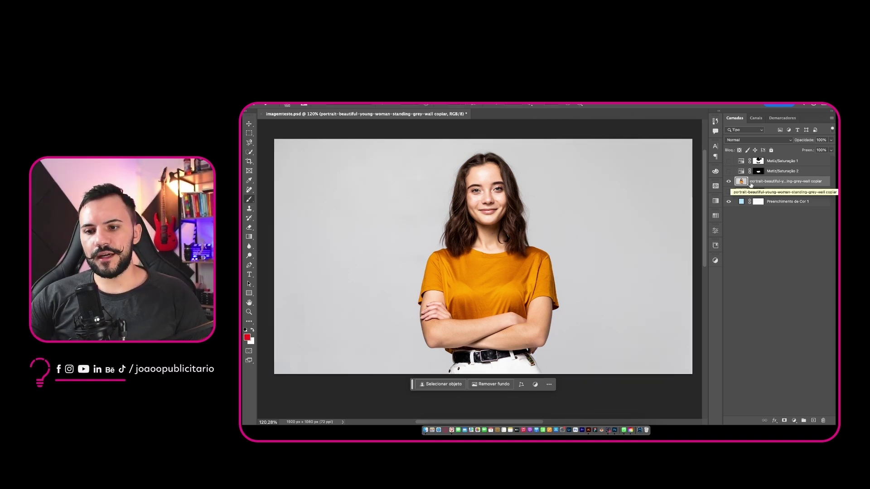
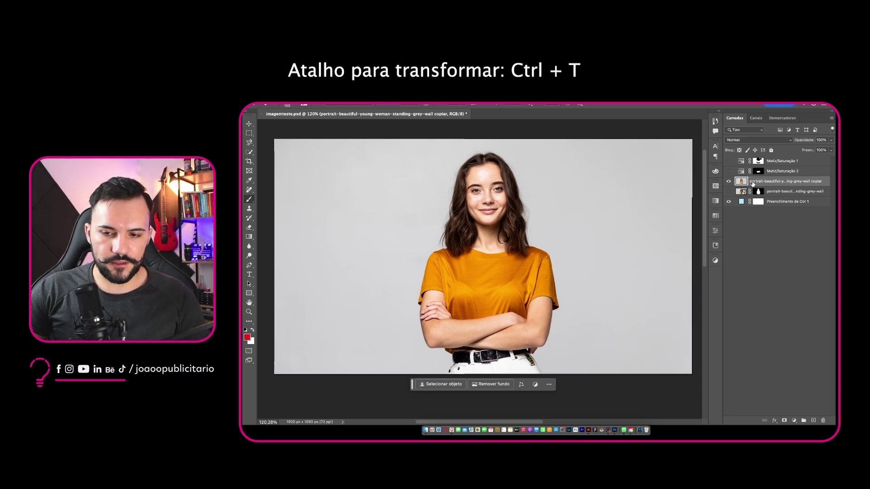
- Scale the rasterized copy down to roughly half size and move it into the canvas's lower-right corner
{"action": "key", "text": "ctrl+t"}
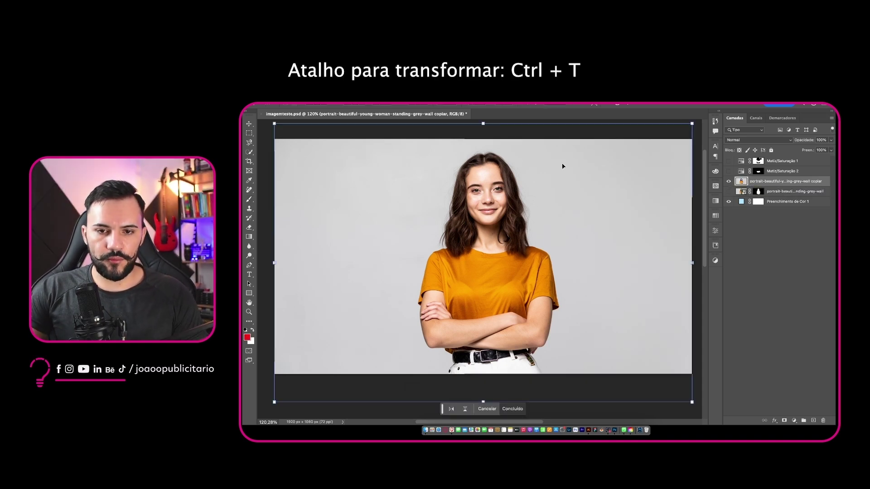
{"action": "left_click_drag", "start_coordinate": [484, 123], "coordinate": [486, 257]}
{"action": "left_click_drag", "start_coordinate": [496, 302], "coordinate": [592, 275]}
{"action": "key", "text": "Return"}
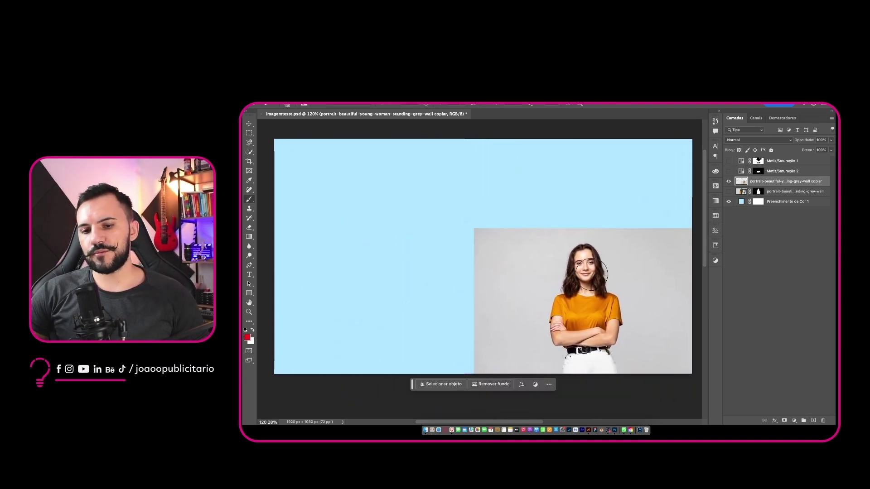
- Enlarge the rasterized copy beyond the canvas edges and reposition it so it extends past the canvas's left edge
{"action": "key", "text": "ctrl+t"}
{"action": "left_click_drag", "start_coordinate": [474, 230], "coordinate": [245, 170]}
{"action": "left_click_drag", "start_coordinate": [583, 237], "coordinate": [540, 324]}
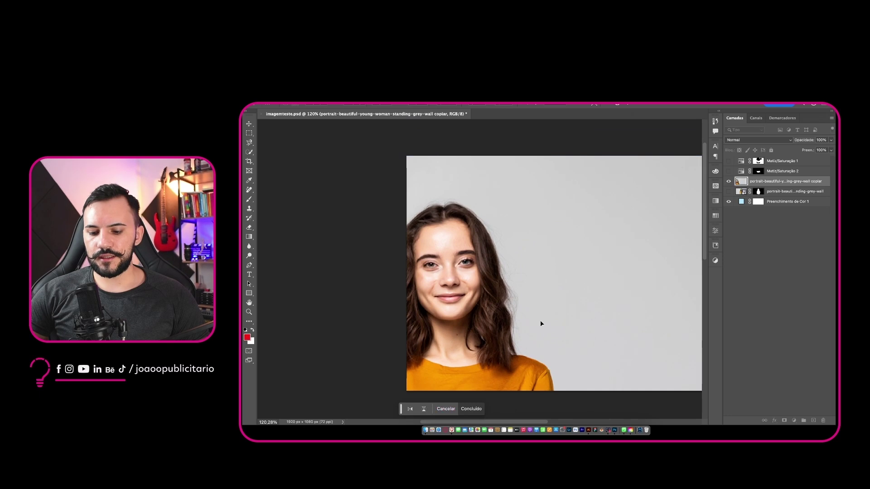
{"action": "key", "text": "Return"}
{"action": "scroll", "coordinate": [533, 274], "scroll_direction": "down", "scroll_amount": 8}
{"action": "left_click_drag", "start_coordinate": [558, 269], "coordinate": [535, 268]}
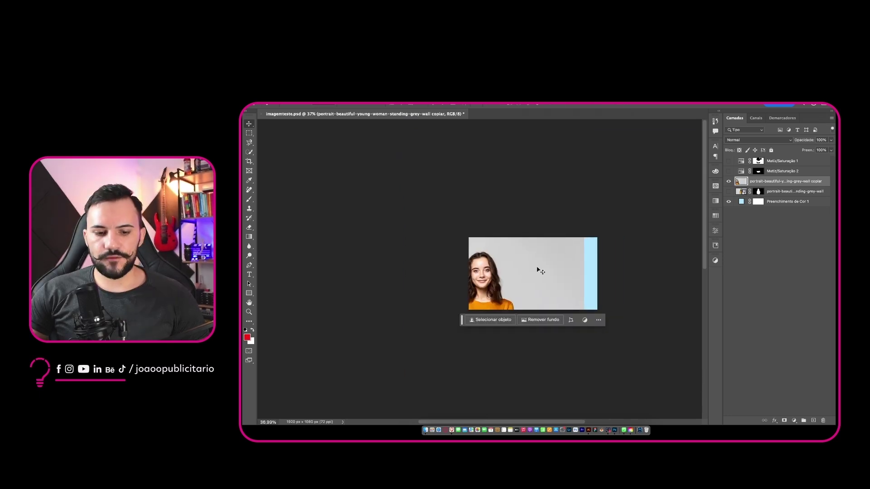
- Shrink the rasterized copy to about a third of the canvas width in the canvas's lower-left corner
{"action": "key", "text": "ctrl+t"}
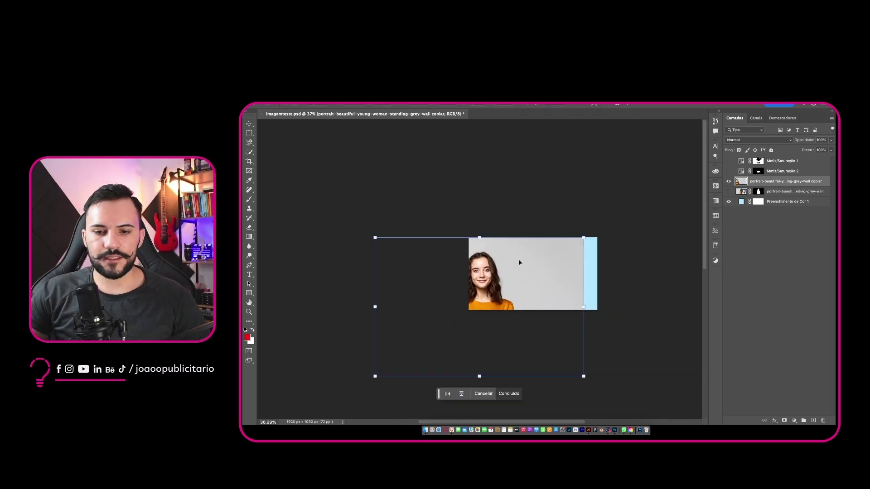
{"action": "left_click_drag", "start_coordinate": [480, 238], "coordinate": [498, 296]}
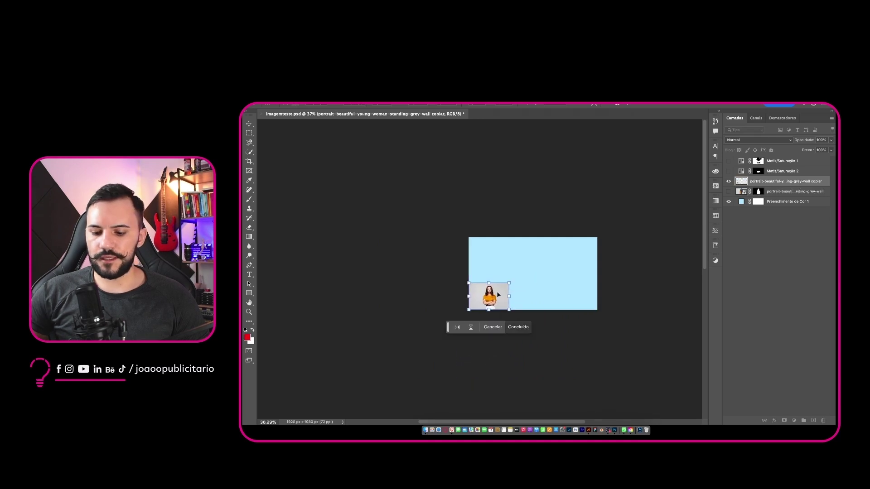
{"action": "key", "text": "Return"}
- Enlarge the rasterized copy until it covers the whole canvas, and inspect its quality
{"action": "key", "text": "ctrl+t"}
{"action": "left_click_drag", "start_coordinate": [510, 297], "coordinate": [576, 267]}
{"action": "key", "text": "Return"}
{"action": "key", "text": "ctrl+0"}
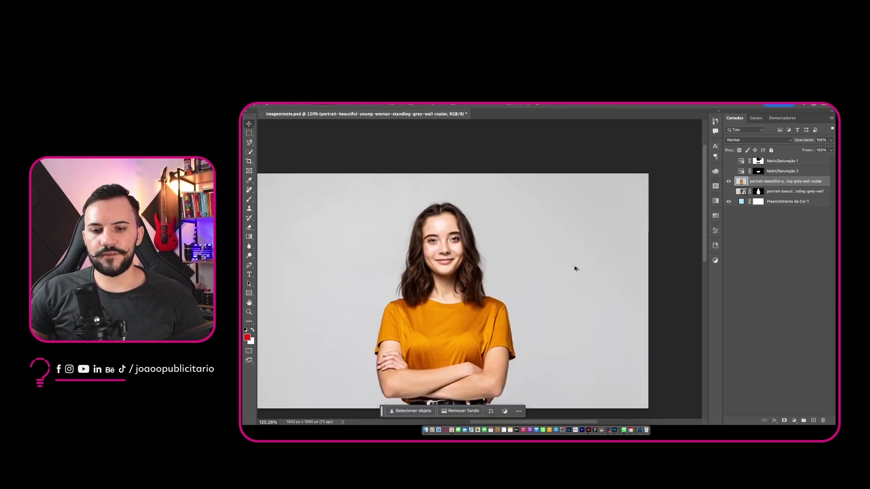
{"action": "left_click_drag", "start_coordinate": [498, 305], "coordinate": [539, 272]}
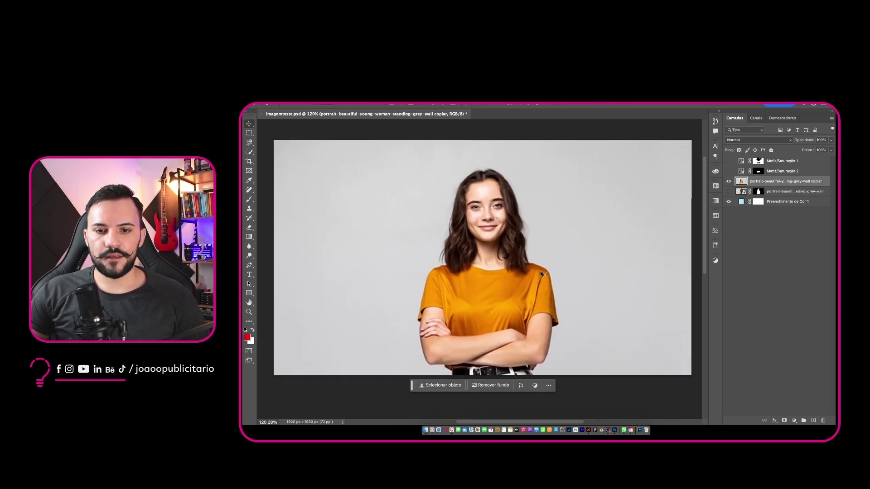
{"action": "scroll", "coordinate": [541, 273], "scroll_direction": "up", "scroll_amount": 1}
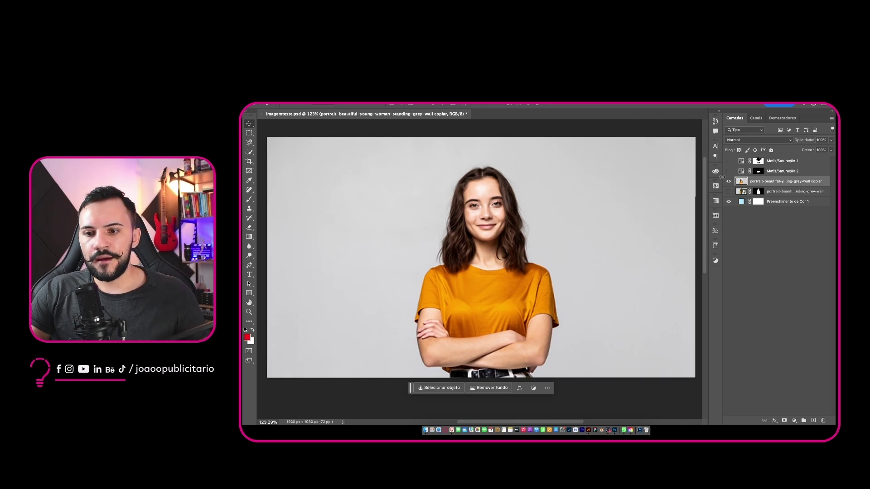
- Hide the rasterized copy, and show and select the original masked smart object layer
{"action": "left_click", "coordinate": [729, 182]}
{"action": "left_click", "coordinate": [729, 192]}
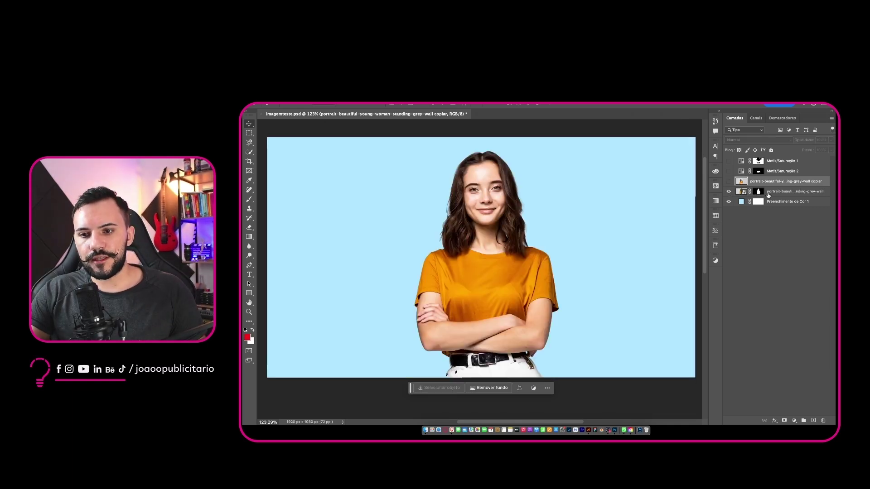
{"action": "left_click", "coordinate": [779, 192]}
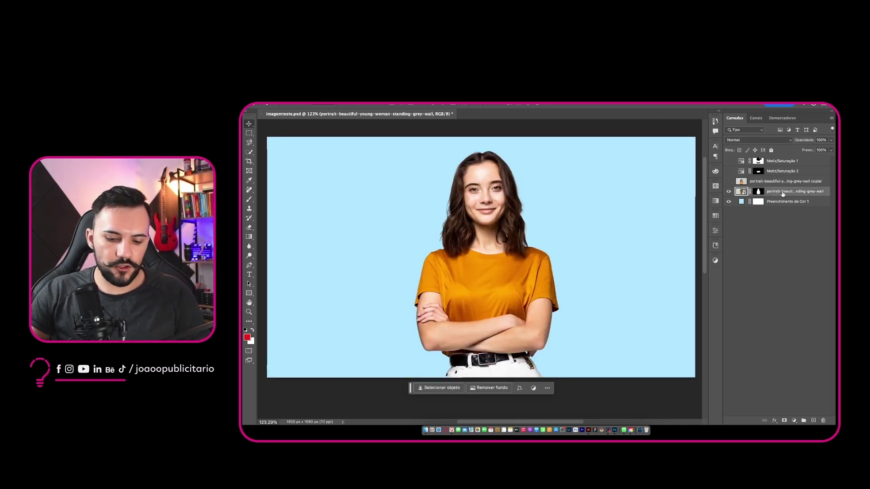
- Duplicate the masked smart object layer, delete the duplicate's layer mask, and hide the original
{"action": "key", "text": "super+j"}
{"action": "left_click", "coordinate": [759, 193]}
{"action": "key", "text": "Delete"}
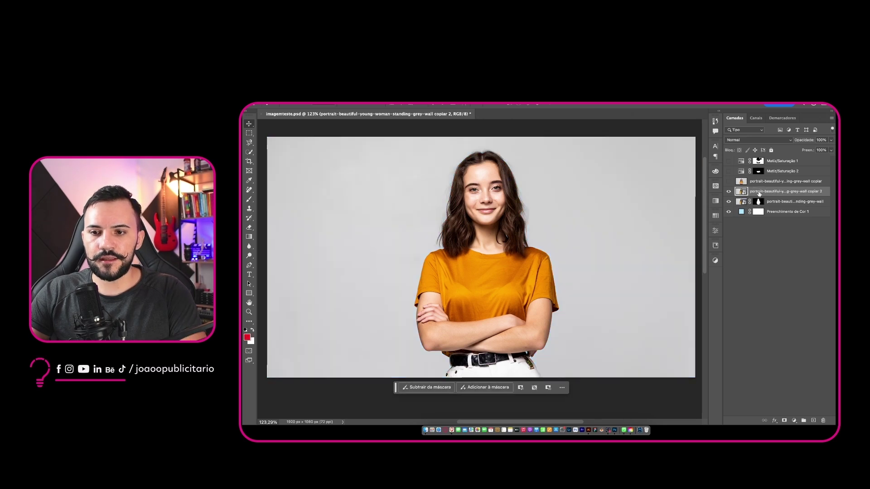
{"action": "left_click", "coordinate": [729, 202]}
- Scale the smart object copy down slightly, and enlarge it to several times the canvas size
{"action": "key", "text": "super+t"}
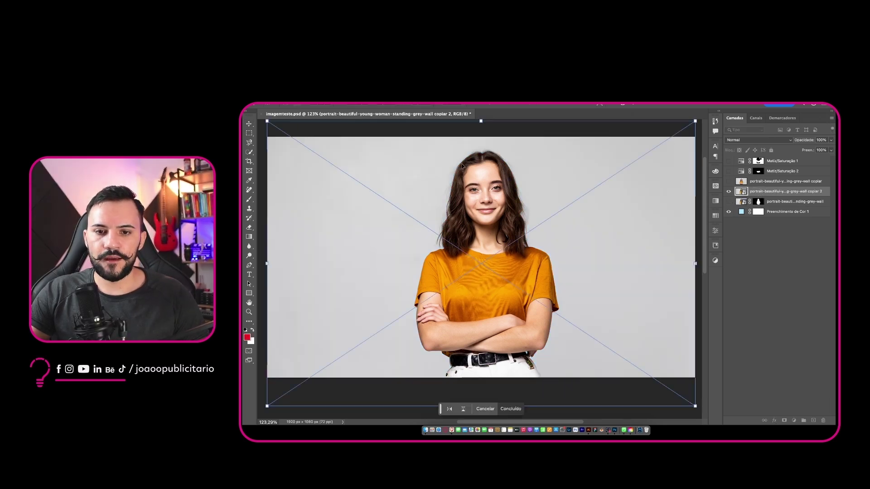
{"action": "mouse_move", "coordinate": [484, 121]}
{"action": "left_mouse_down"}
{"action": "mouse_move", "coordinate": [484, 301]}
{"action": "mouse_move", "coordinate": [482, 130]}
{"action": "left_mouse_up"}
{"action": "scroll", "coordinate": [502, 222], "scroll_direction": "down", "scroll_amount": 3}
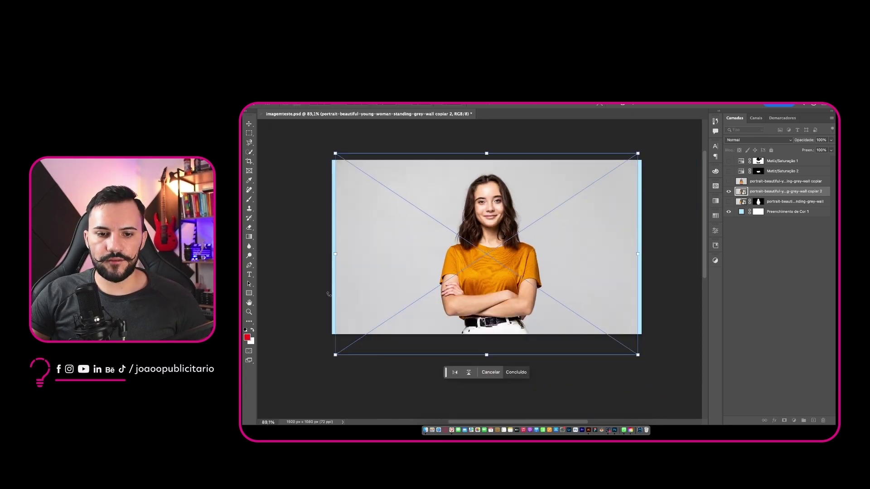
{"action": "left_click_drag", "start_coordinate": [337, 257], "coordinate": [268, 291]}
{"action": "key", "text": "Return"}
{"action": "scroll", "coordinate": [508, 257], "scroll_direction": "down", "scroll_amount": 10}
{"action": "left_click_drag", "start_coordinate": [579, 253], "coordinate": [491, 248]}
{"action": "scroll", "coordinate": [610, 271], "scroll_direction": "up", "scroll_amount": 1}
- Shrink the smart object copy to a tiny thumbnail near the canvas centre
{"action": "key", "text": "ctrl+t"}
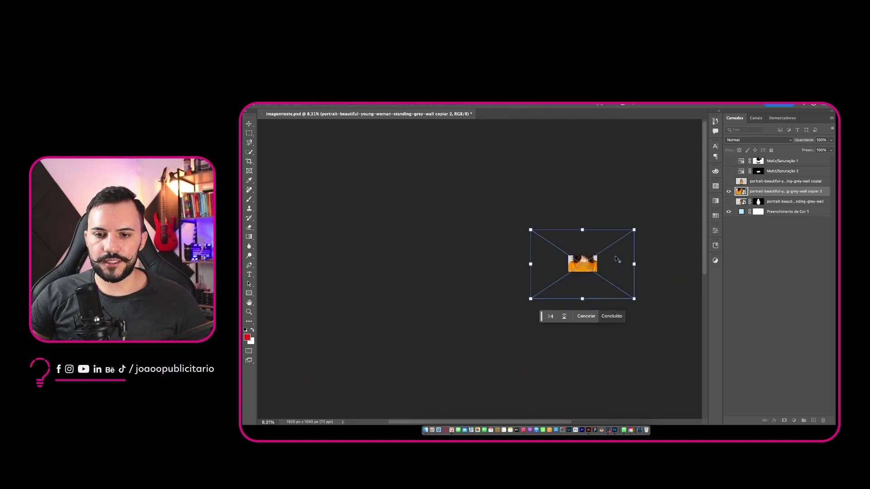
{"action": "left_click_drag", "start_coordinate": [635, 230], "coordinate": [587, 268]}
{"action": "key", "text": "Return"}
{"action": "scroll", "coordinate": [587, 267], "scroll_direction": "up", "scroll_amount": 6}
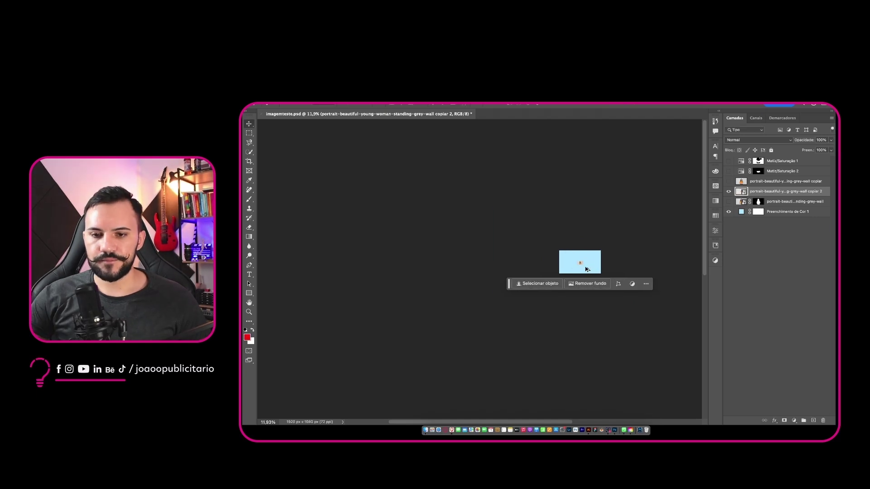
{"action": "key", "text": "ctrl+t"}
{"action": "left_click_drag", "start_coordinate": [569, 246], "coordinate": [569, 254]}
{"action": "key", "text": "Return"}
{"action": "scroll", "coordinate": [536, 255], "scroll_direction": "up", "scroll_amount": 6}
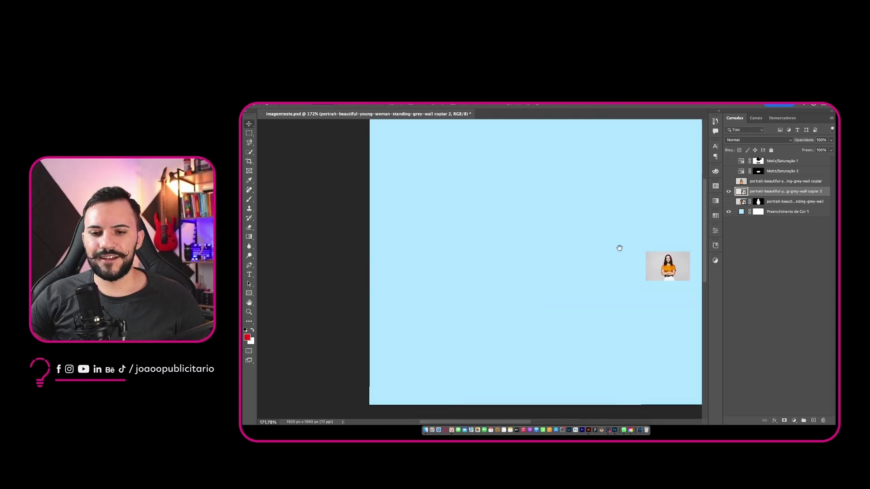
{"action": "scroll", "coordinate": [501, 235], "scroll_direction": "down", "scroll_amount": 6}
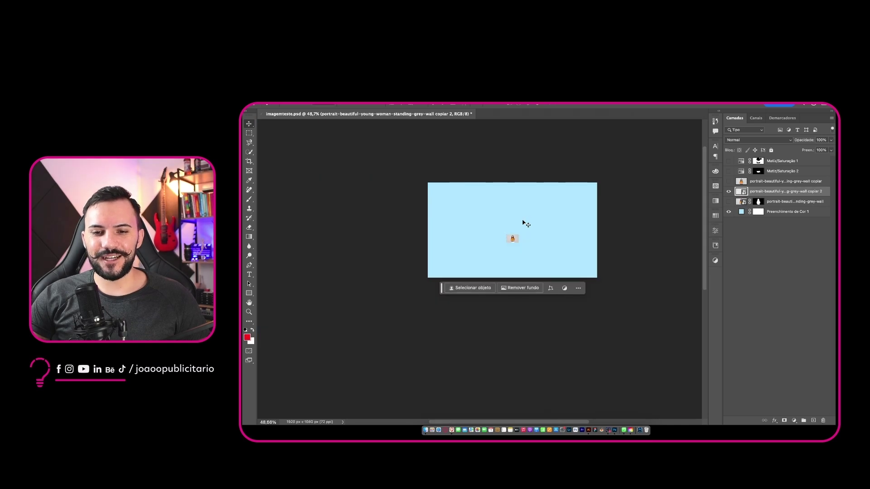
- Enlarge the smart object copy from thumbnail size until it fills the canvas with the woman centred
{"action": "key", "text": "ctrl+t"}
{"action": "left_click_drag", "start_coordinate": [511, 234], "coordinate": [514, 183]}
{"action": "left_click_drag", "start_coordinate": [517, 251], "coordinate": [518, 242]}
{"action": "key", "text": "Return"}
{"action": "scroll", "coordinate": [524, 234], "scroll_direction": "up", "scroll_amount": 10}
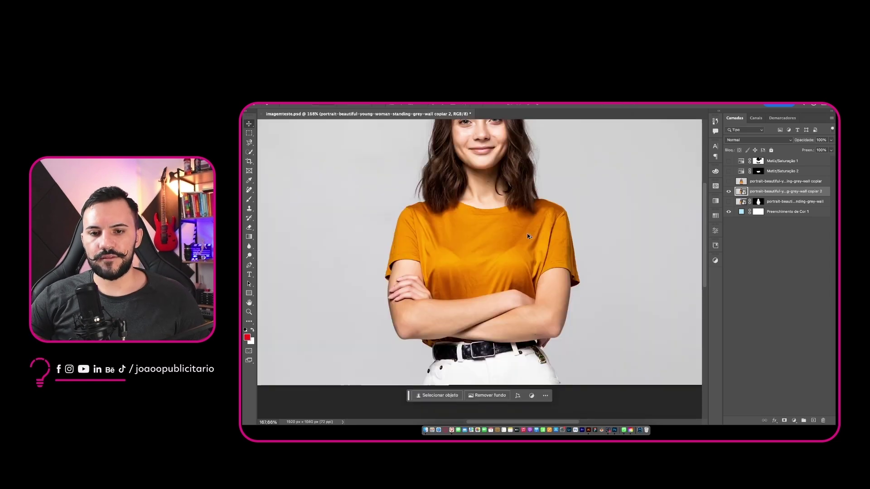
- Show the rasterized copy above the smart object copy to compare their image quality, and select it
{"action": "scroll", "coordinate": [528, 219], "scroll_direction": "up", "scroll_amount": 4}
{"action": "scroll", "coordinate": [529, 218], "scroll_direction": "down", "scroll_amount": 3}
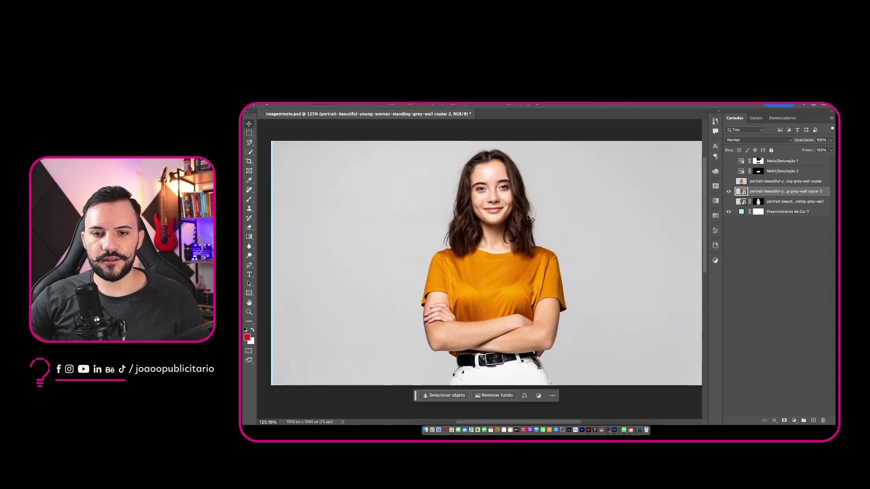
{"action": "left_click", "coordinate": [729, 181]}
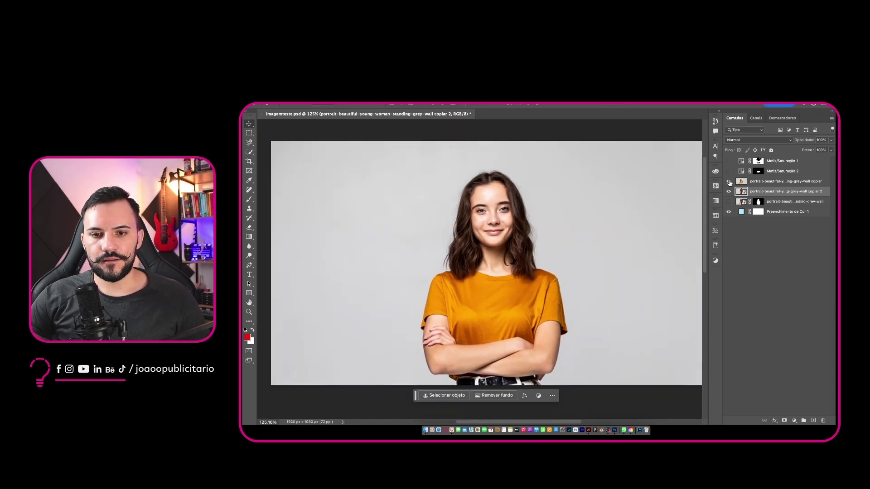
{"action": "left_click", "coordinate": [742, 181]}
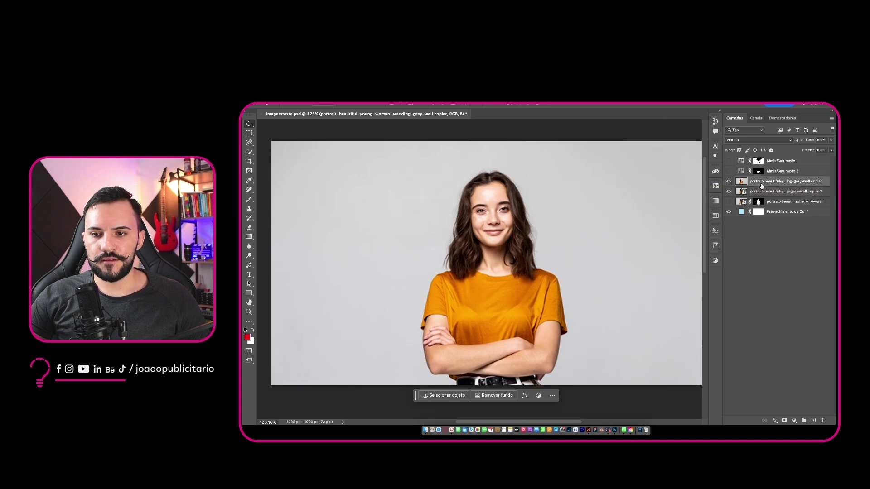
- Hide the rasterized copy and nudge the smart object copy down so the woman lines up with it
{"action": "left_click", "coordinate": [728, 182]}
{"action": "left_click", "coordinate": [755, 191]}
{"action": "key", "text": "super+t"}
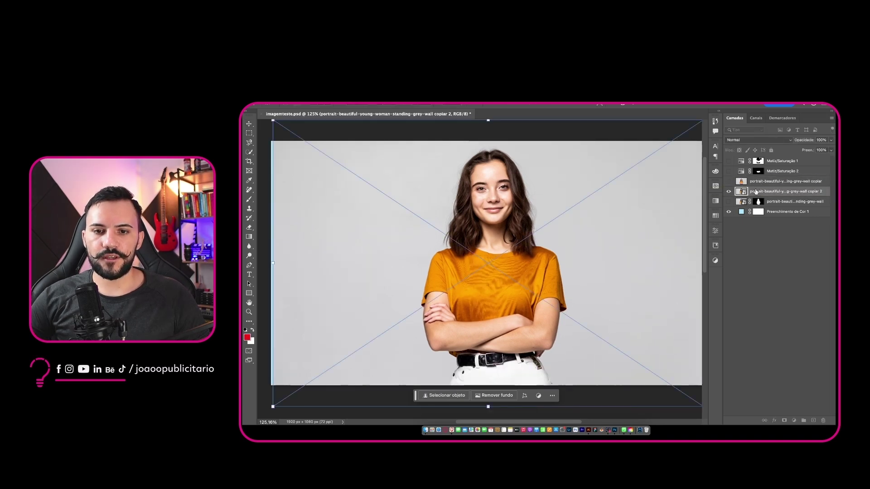
{"action": "key", "text": "shift+Down"}
{"action": "key", "text": "shift+Down"}
{"action": "key", "text": "shift+Down"}
{"action": "key", "text": "shift+Down"}
{"action": "key", "text": "shift+Down"}
{"action": "key", "text": "shift+Down"}
{"action": "key", "text": "shift+Down"}
{"action": "key", "text": "shift+Down"}
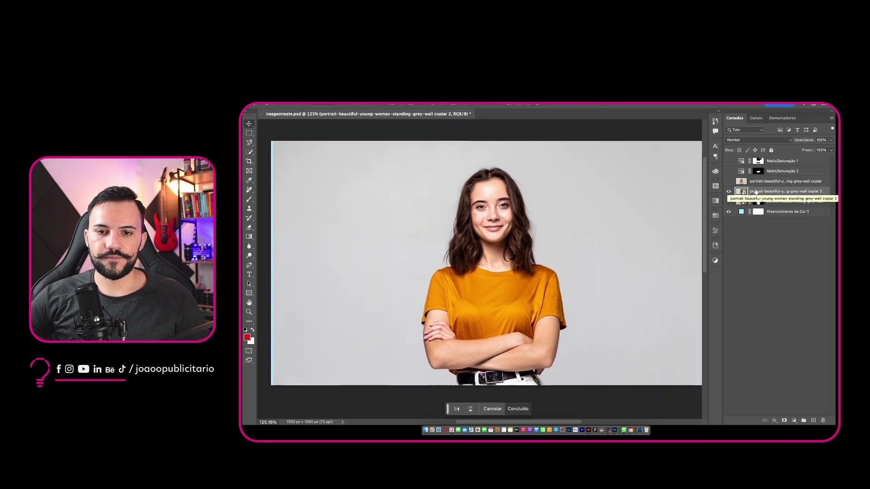
{"action": "key", "text": "Return"}
- Toggle the rasterized copy's visibility to compare its image quality with the aligned smart object copy
{"action": "left_click", "coordinate": [729, 182]}
{"action": "left_click", "coordinate": [729, 182]}
{"action": "left_click", "coordinate": [729, 182]}
{"action": "left_click", "coordinate": [729, 182]}
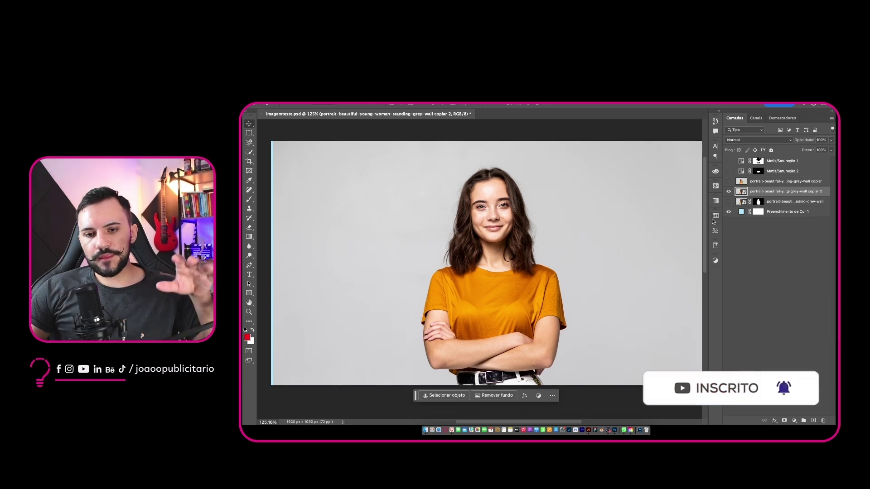
- Open the smart object copy's source image to examine the original, and close it
{"action": "double_click", "coordinate": [744, 191]}
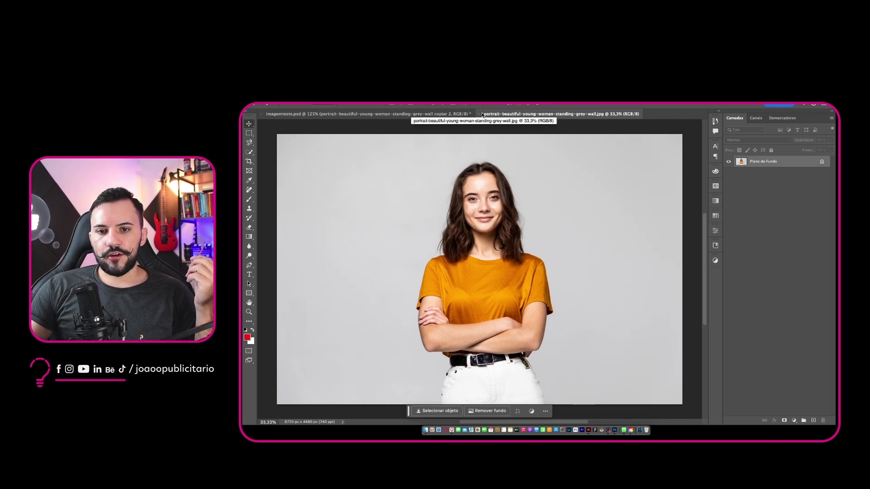
{"action": "left_click", "coordinate": [480, 114]}
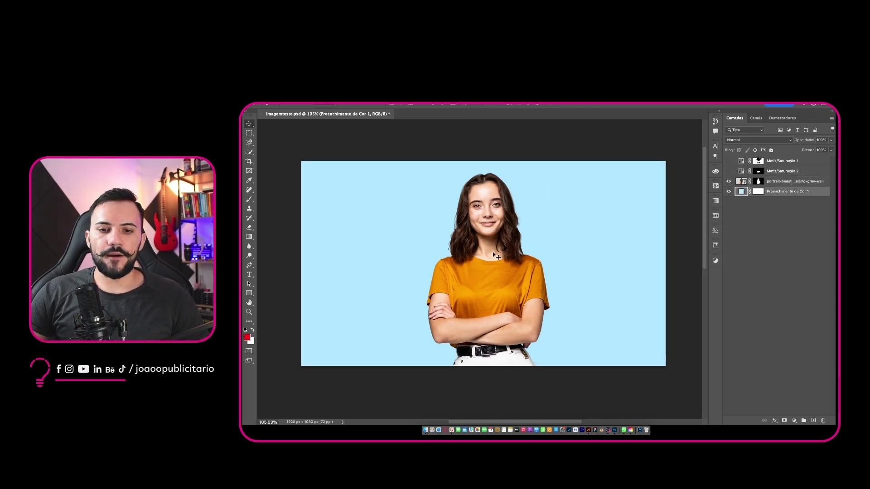
- Hide the blue colour fill layer to check the woman's cutout on transparency, and show it again
{"action": "left_click", "coordinate": [495, 256]}
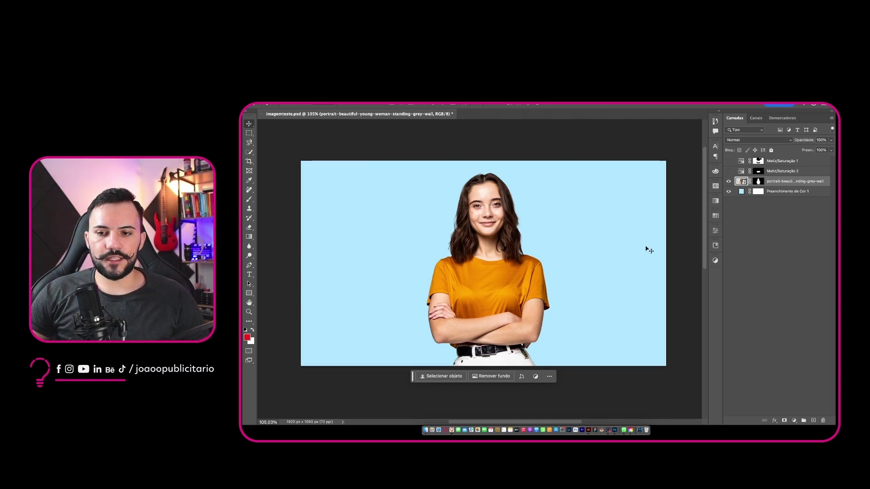
{"action": "left_click", "coordinate": [728, 192]}
{"action": "left_click", "coordinate": [763, 240]}
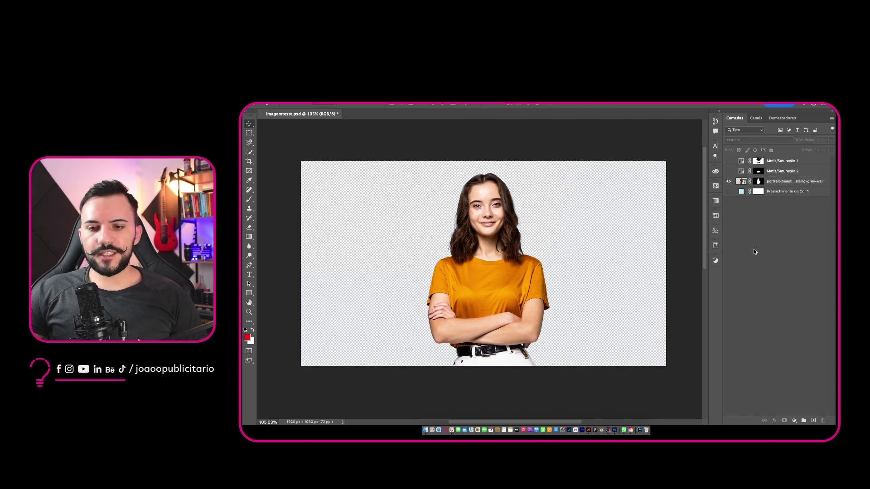
{"action": "left_click", "coordinate": [780, 181]}
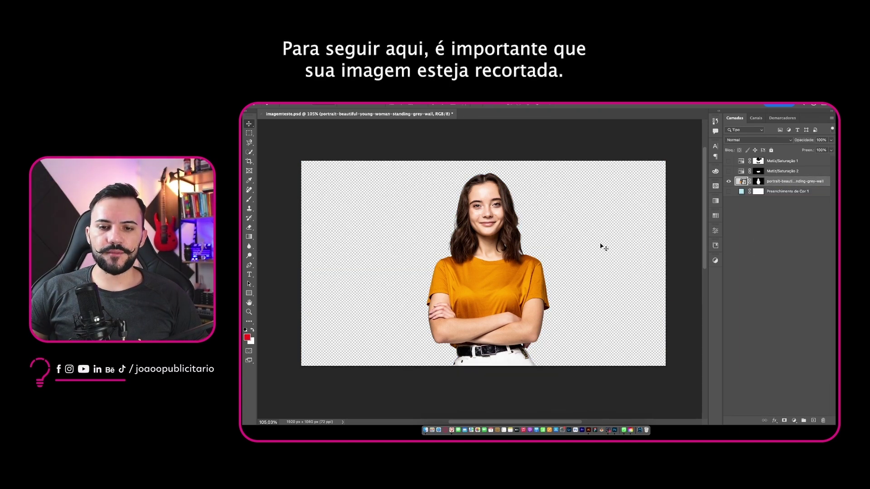
{"action": "left_click", "coordinate": [730, 208]}
{"action": "left_click", "coordinate": [729, 192]}
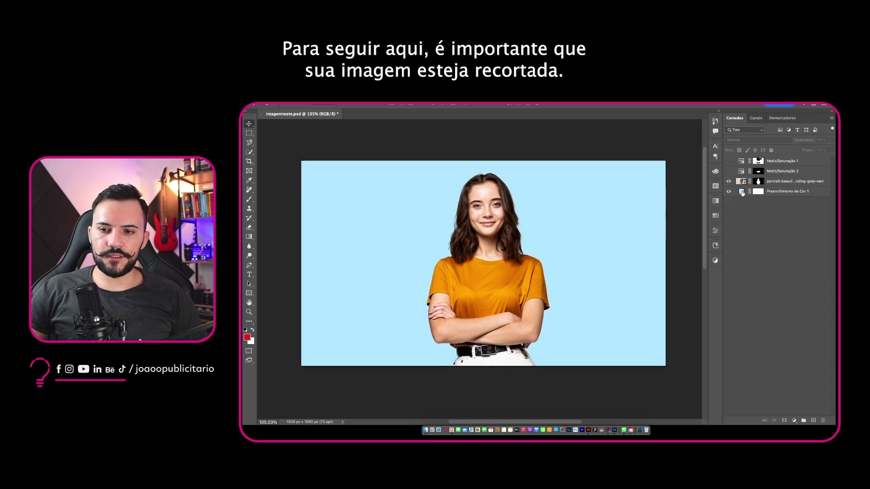
- Change the background fill layer's colour to orange f89302, sampled from the woman's shirt
{"action": "double_click", "coordinate": [741, 191]}
{"action": "left_click", "coordinate": [536, 284]}
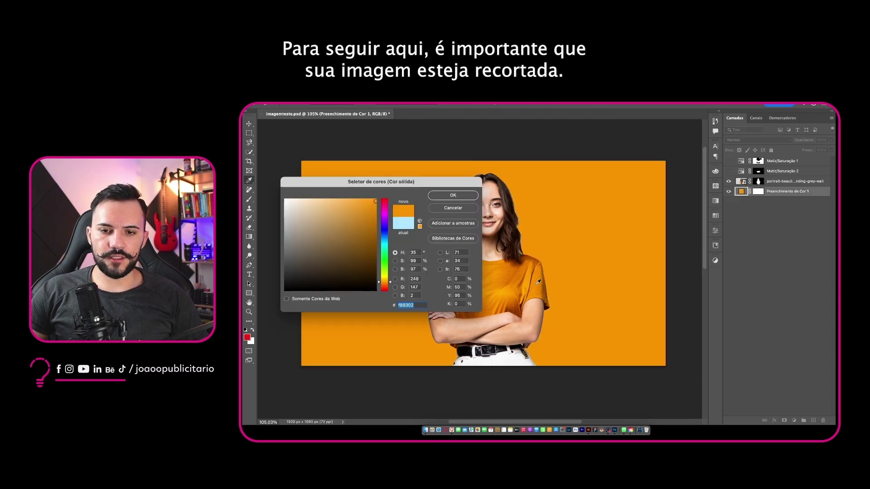
{"action": "left_click_drag", "start_coordinate": [407, 189], "coordinate": [664, 139]}
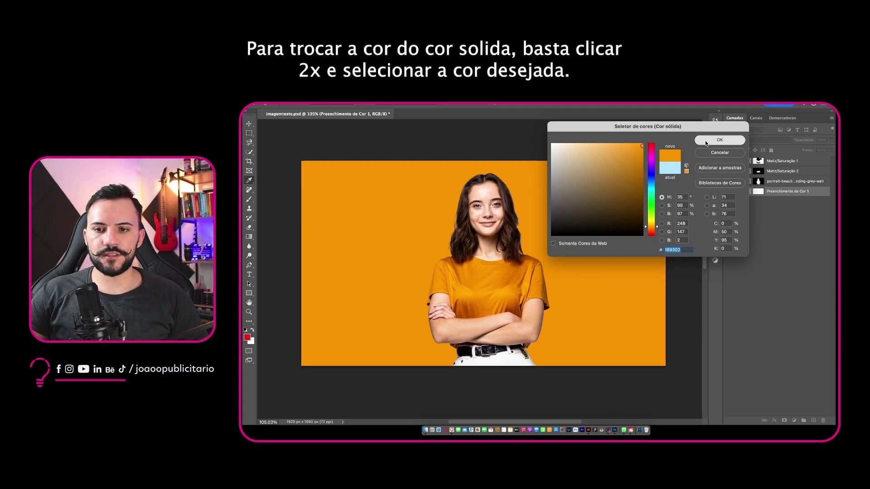
{"action": "left_click", "coordinate": [720, 140]}
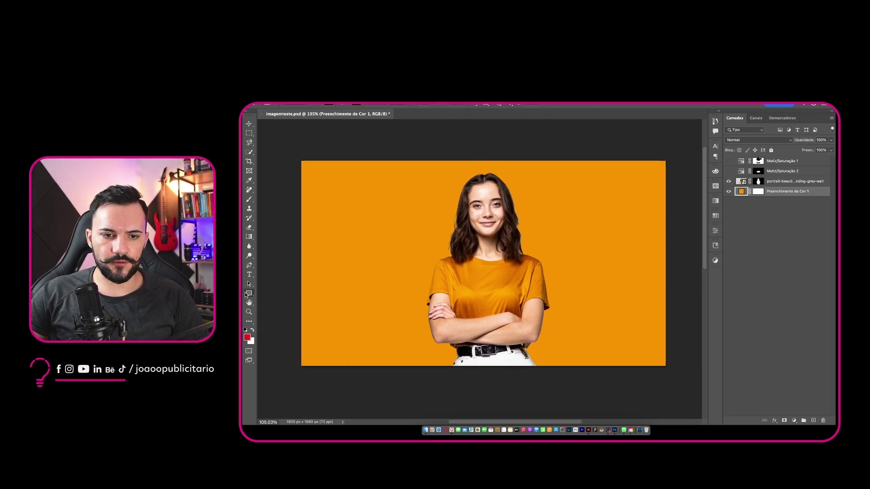
- Draw a rectangle behind the woman covering the right half of the canvas, and stretch its upper edge to the canvas edge
{"action": "left_click_drag", "start_coordinate": [486, 160], "coordinate": [668, 367]}
{"action": "key", "text": "v"}
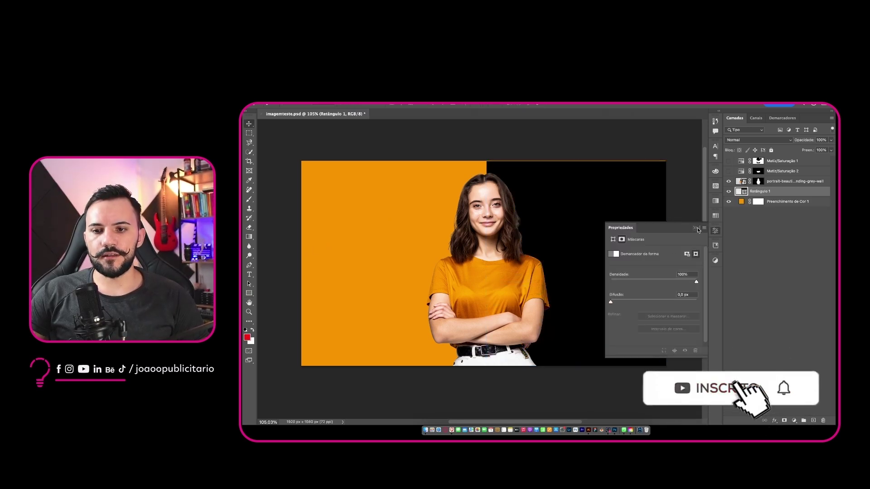
{"action": "left_click", "coordinate": [697, 229]}
{"action": "key", "text": "super+t"}
{"action": "left_click_drag", "start_coordinate": [575, 164], "coordinate": [575, 161]}
{"action": "key", "text": "Return"}
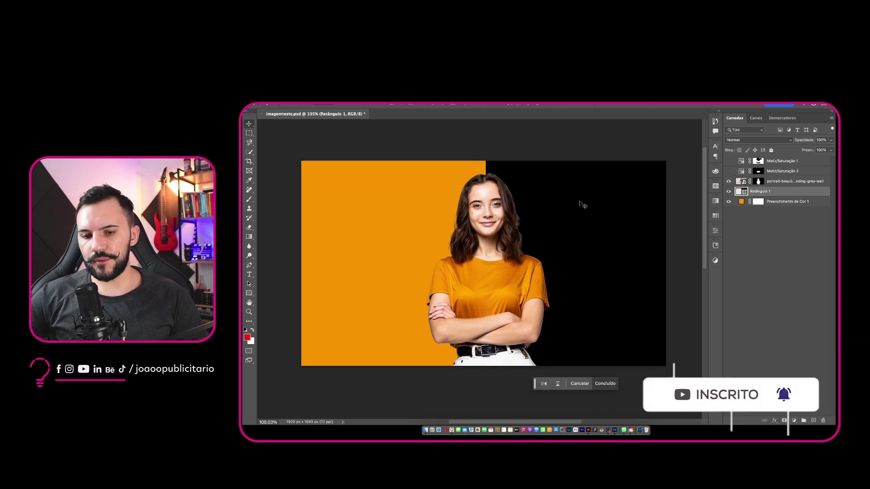
- Fill the rectangle with the off-white f7f7f7 sampled from the woman's trousers
{"action": "double_click", "coordinate": [745, 192]}
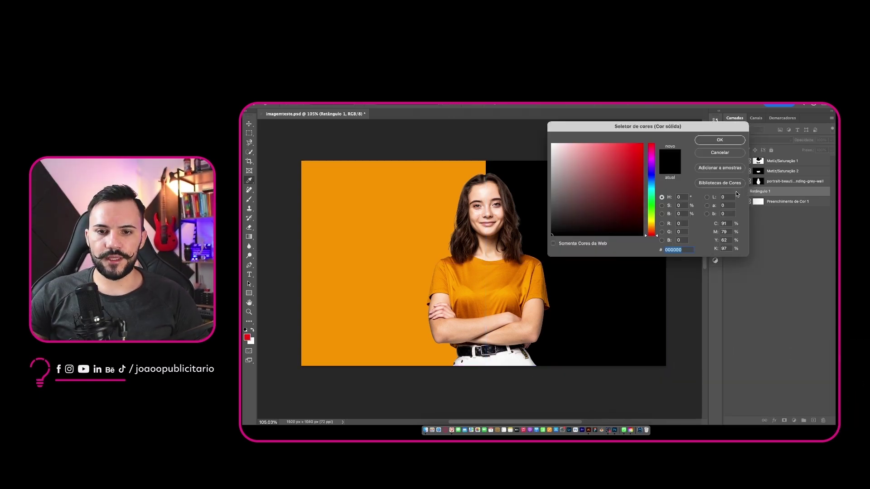
{"action": "left_click", "coordinate": [508, 357]}
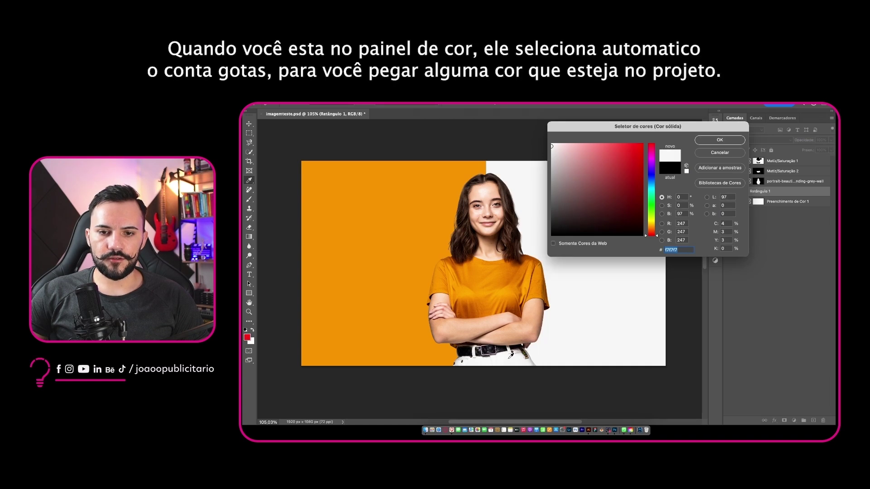
{"action": "left_click", "coordinate": [722, 138]}
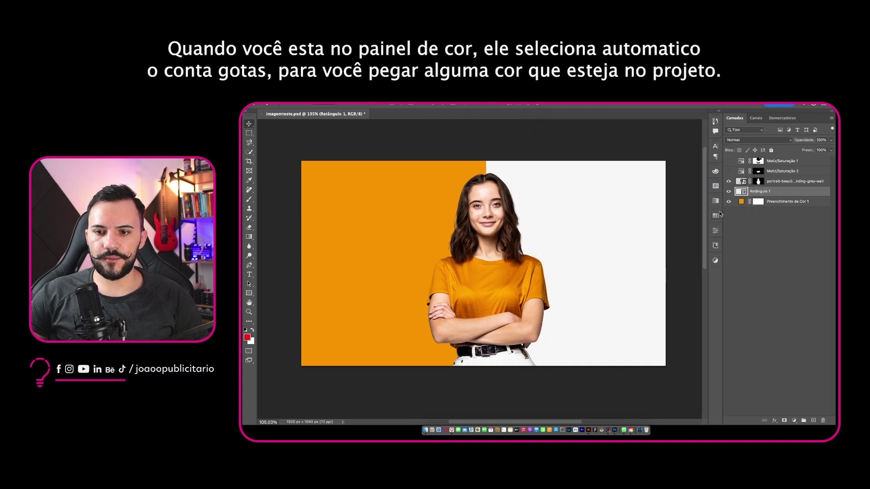
- Remove the rectangle's black stroke in its shape properties
{"action": "left_click", "coordinate": [714, 232]}
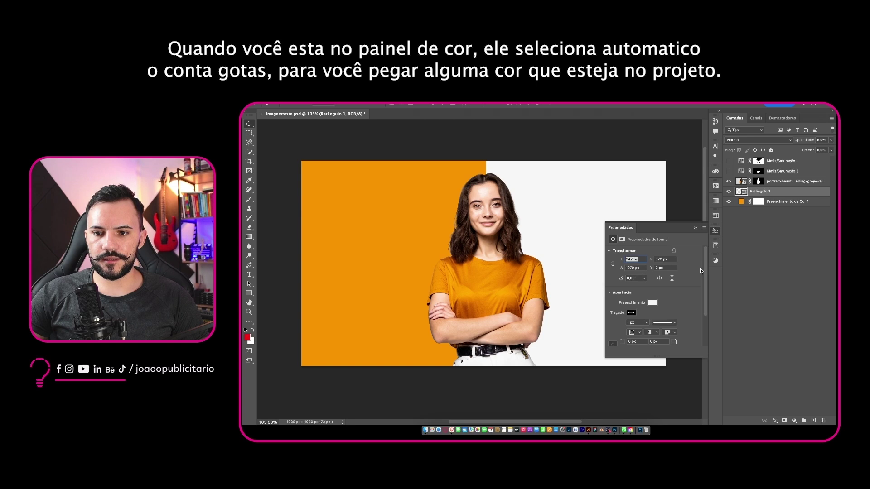
{"action": "left_click", "coordinate": [632, 313]}
{"action": "left_click", "coordinate": [617, 304]}
{"action": "left_click", "coordinate": [791, 281]}
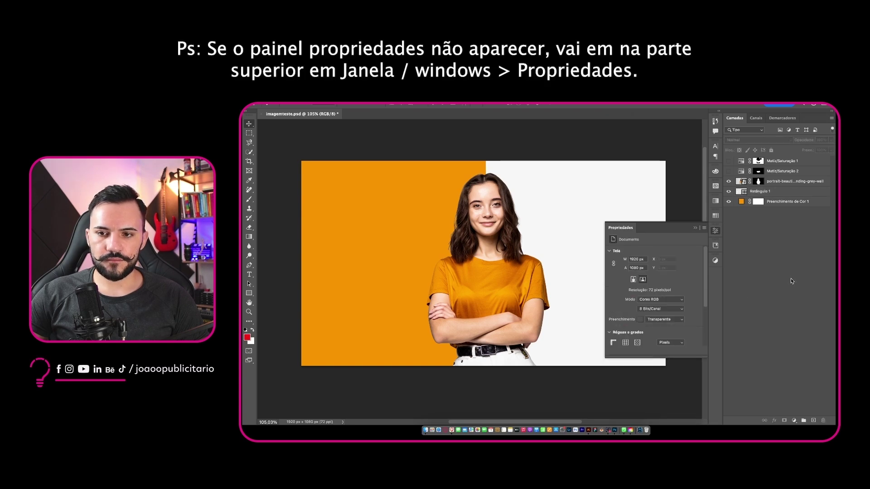
{"action": "left_click", "coordinate": [775, 197]}
{"action": "left_click", "coordinate": [695, 228]}
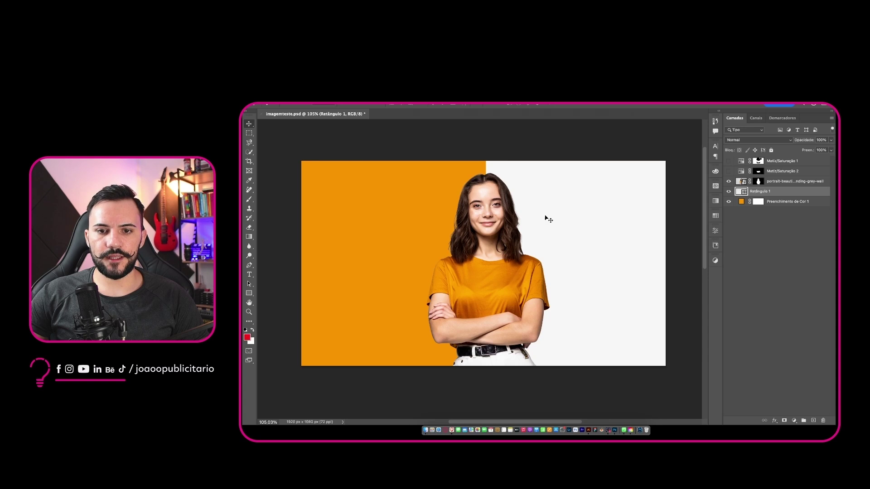
- Shorten the rectangle to about 884 px high and move it behind the woman, at about X 510 px
{"action": "key", "text": "ctrl+t"}
{"action": "left_click_drag", "start_coordinate": [576, 163], "coordinate": [571, 234]}
{"action": "left_click_drag", "start_coordinate": [570, 235], "coordinate": [489, 198]}
{"action": "key", "text": "Return"}
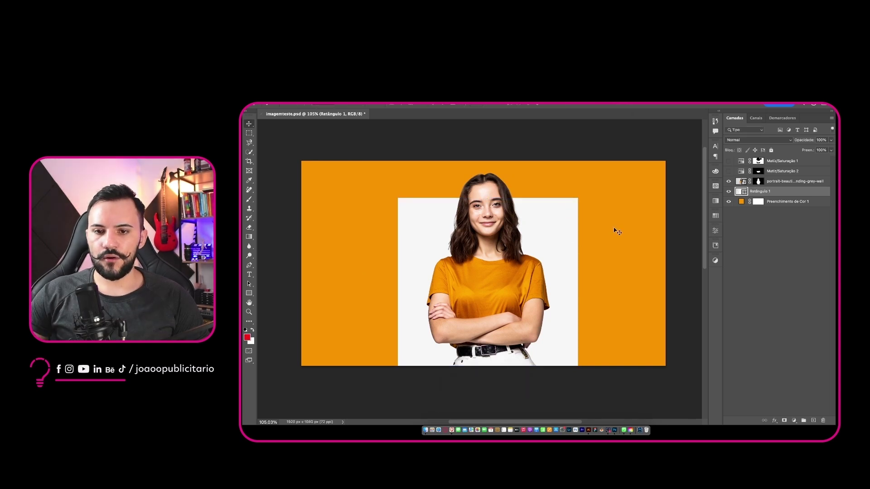
- Give the rectangle a white 1 px stroke and remove its fill, leaving only the outline
{"action": "left_click", "coordinate": [715, 218]}
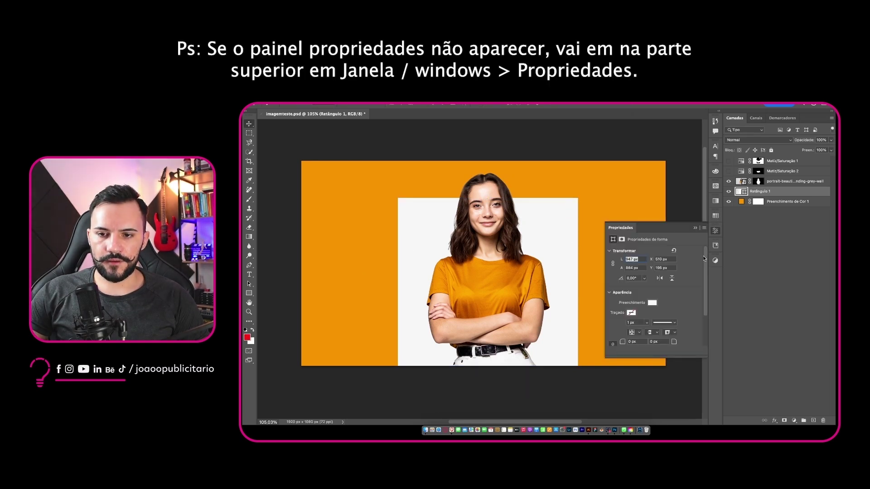
{"action": "left_click", "coordinate": [631, 312]}
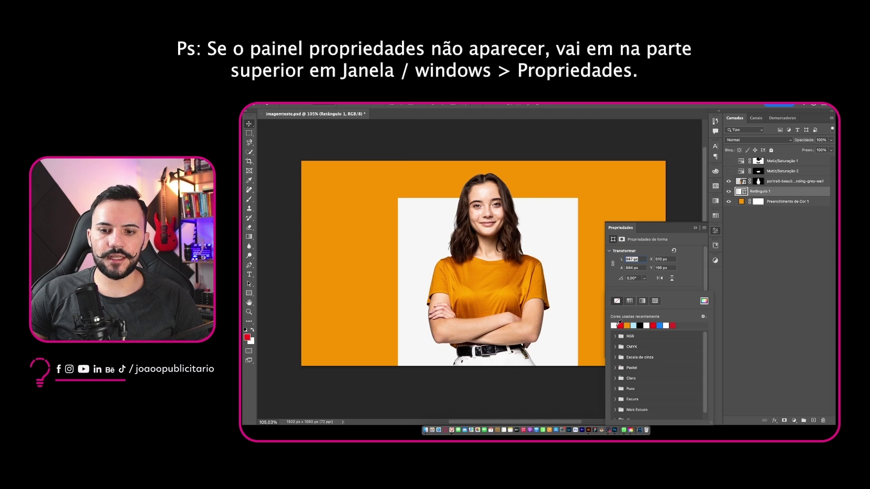
{"action": "left_click", "coordinate": [686, 273]}
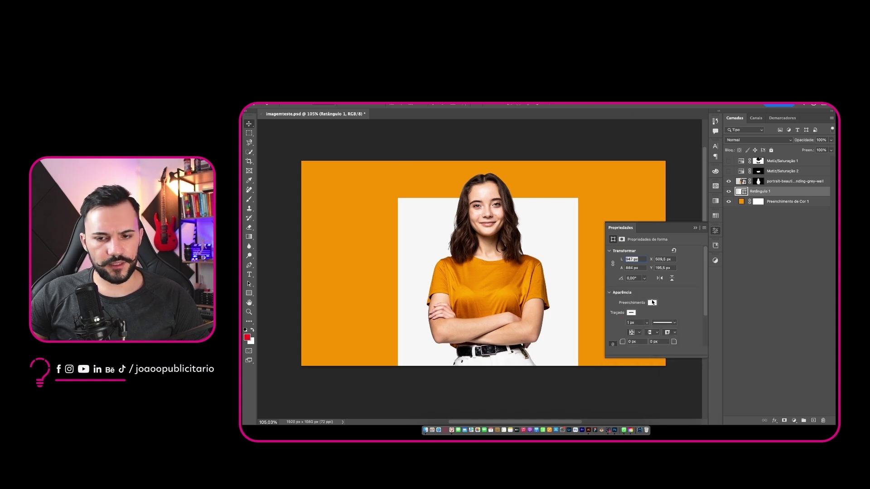
{"action": "left_click", "coordinate": [651, 301]}
{"action": "left_click", "coordinate": [617, 302]}
{"action": "left_click", "coordinate": [576, 251]}
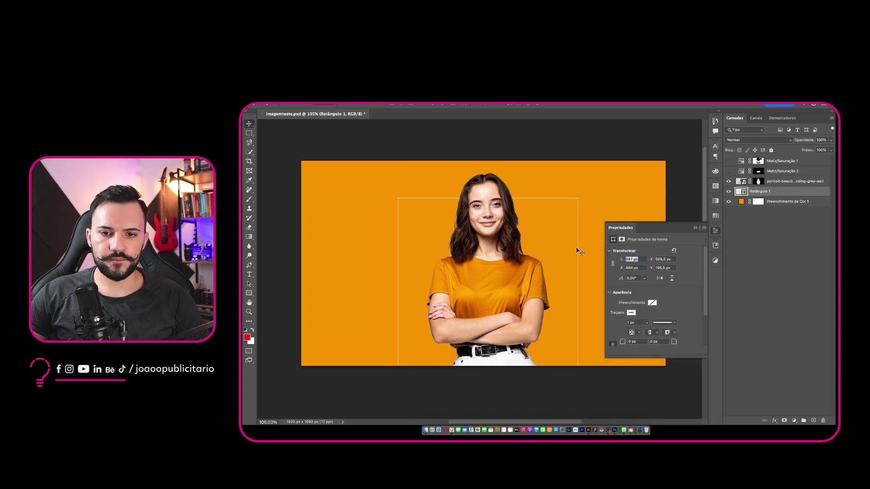
{"action": "left_click", "coordinate": [696, 228]}
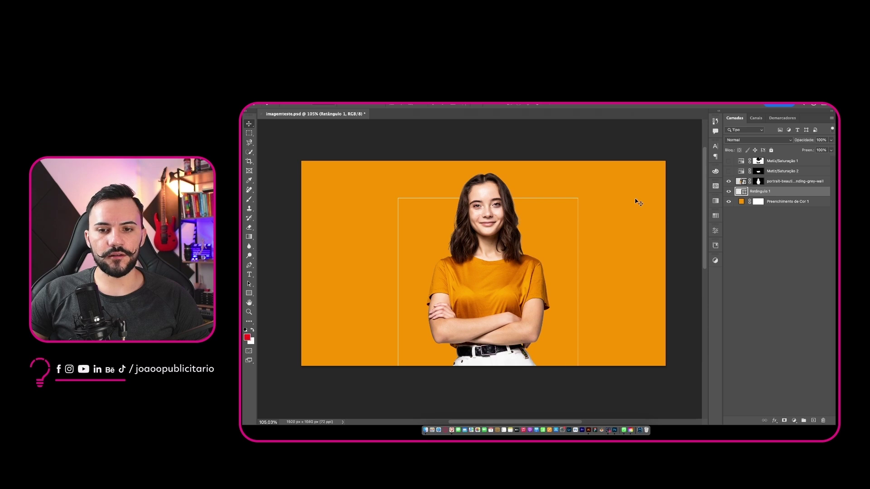
- Round the outlined rectangle's corners and move it up into the left half of the canvas
{"action": "left_click", "coordinate": [716, 231]}
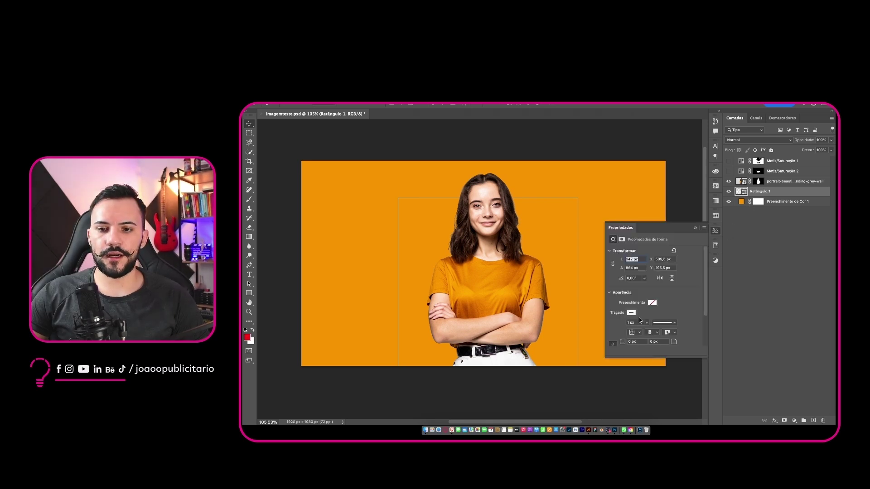
{"action": "left_click_drag", "start_coordinate": [621, 344], "coordinate": [636, 343]}
{"action": "left_click", "coordinate": [695, 228]}
{"action": "key", "text": "ctrl+t"}
{"action": "left_click_drag", "start_coordinate": [542, 274], "coordinate": [462, 255]}
{"action": "key", "text": "Return"}
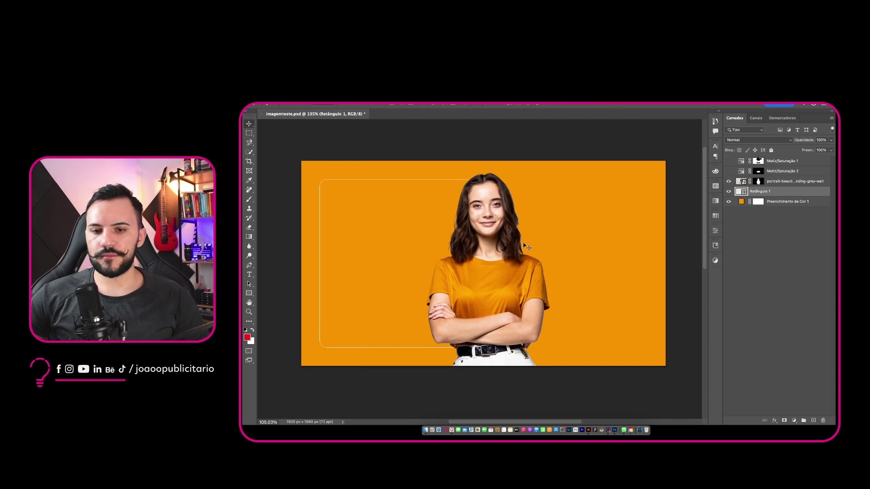
- Move the cut-out woman to the right side of the canvas, beside the outlined rectangle
{"action": "left_click", "coordinate": [786, 172]}
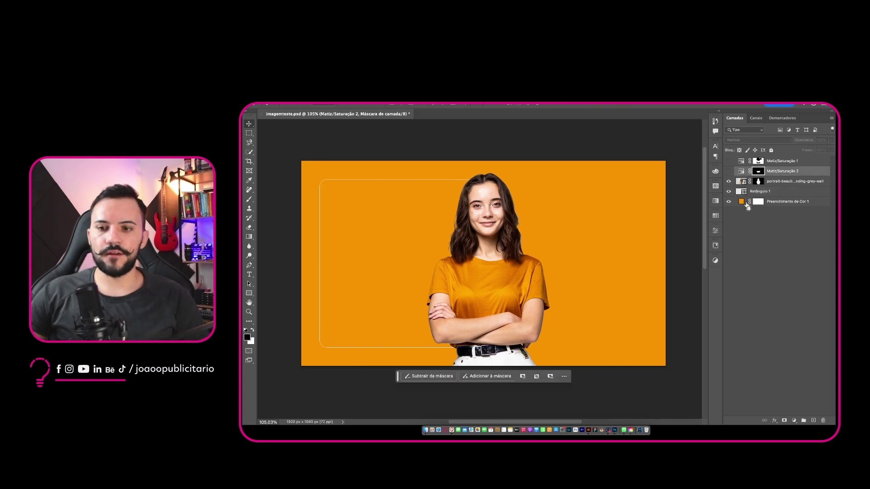
{"action": "left_click", "coordinate": [773, 183]}
{"action": "key", "text": "super+t"}
{"action": "left_click_drag", "start_coordinate": [494, 252], "coordinate": [574, 262]}
{"action": "key", "text": "Return"}
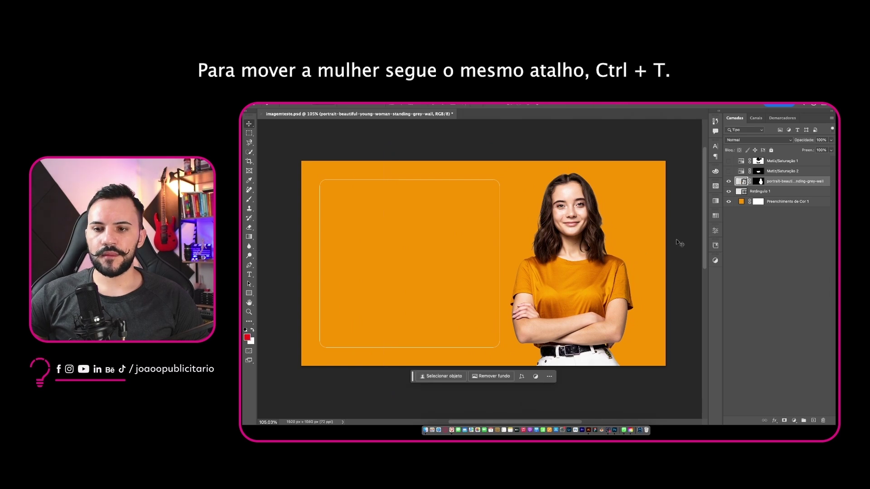
- Move the outlined rectangle partly behind the woman, widen it towards the left, and reduce its height slightly
{"action": "left_click", "coordinate": [788, 192]}
{"action": "key", "text": "super+t"}
{"action": "left_click_drag", "start_coordinate": [437, 243], "coordinate": [511, 248]}
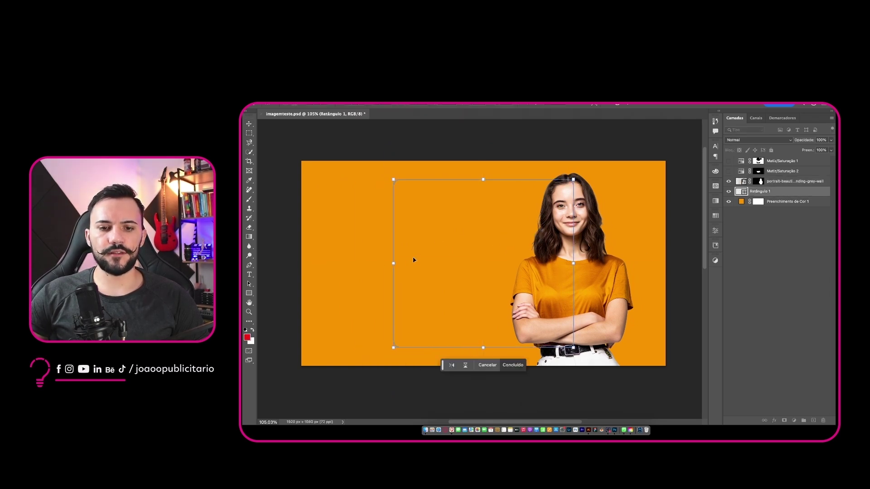
{"action": "left_click_drag", "start_coordinate": [396, 262], "coordinate": [339, 263]}
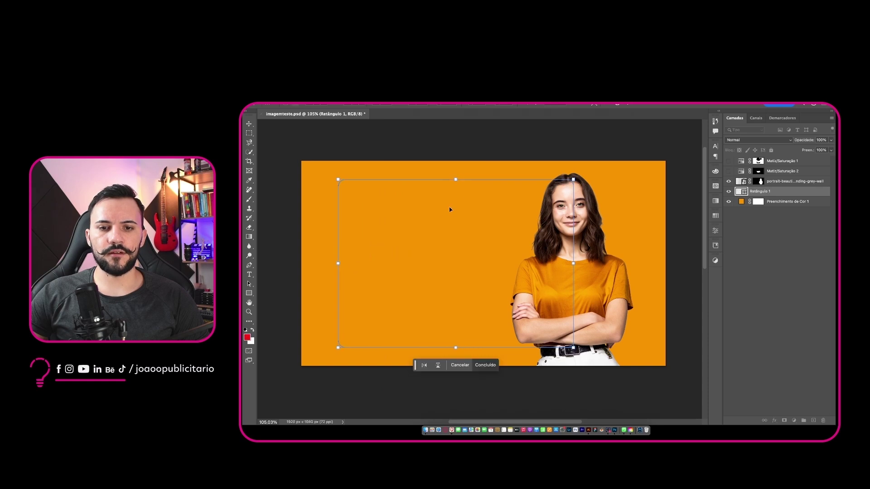
{"action": "left_click_drag", "start_coordinate": [455, 180], "coordinate": [455, 186]}
{"action": "key", "text": "Return"}
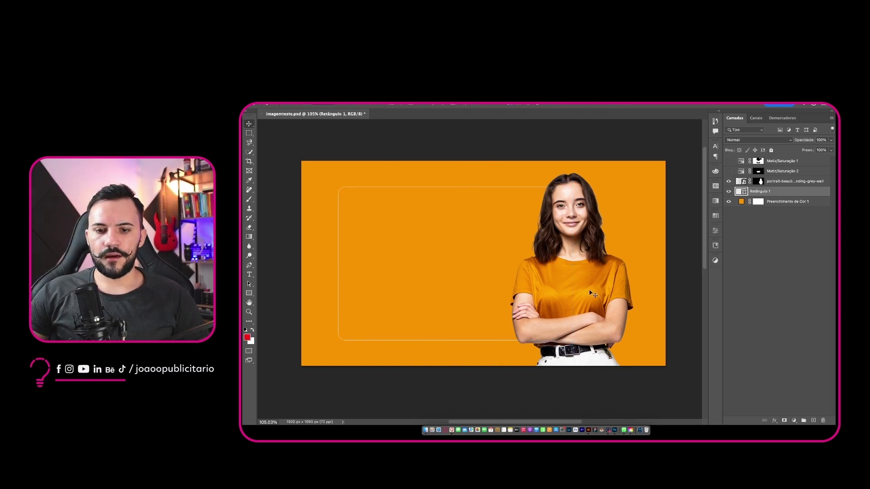
- Select the woman's photo layer above the rectangle layer
{"action": "left_click", "coordinate": [782, 182]}
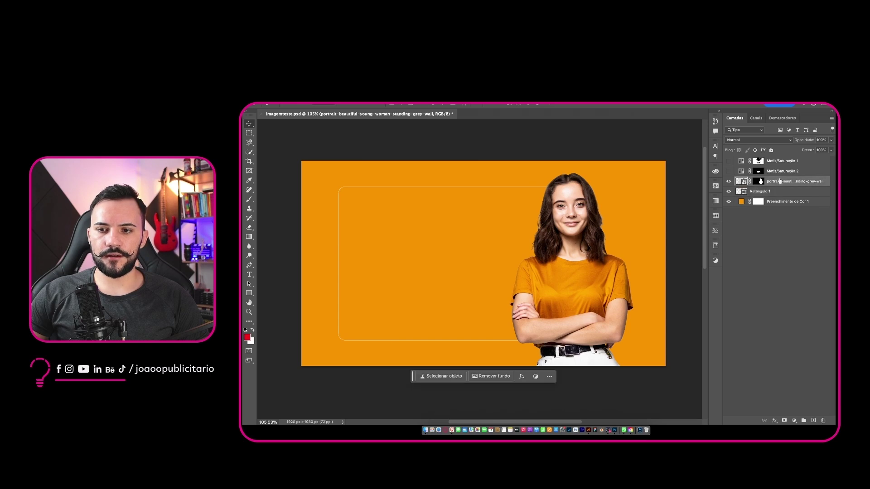
{"action": "left_click", "coordinate": [780, 171]}
{"action": "left_click", "coordinate": [772, 192]}
{"action": "left_click", "coordinate": [778, 182]}
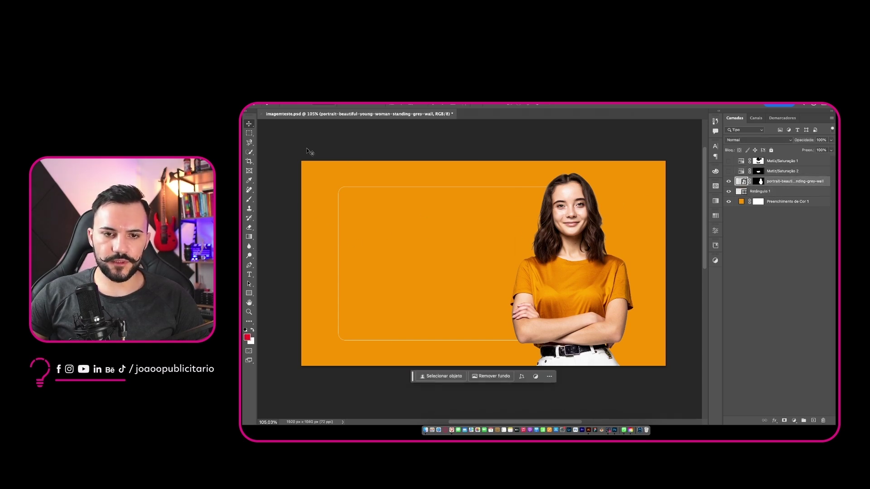
- Hide the outlined rectangle and try an Add Noise filter at 7% on the orange fill, converting the fill to a smart object
{"action": "left_click", "coordinate": [729, 192]}
{"action": "left_click", "coordinate": [741, 202]}
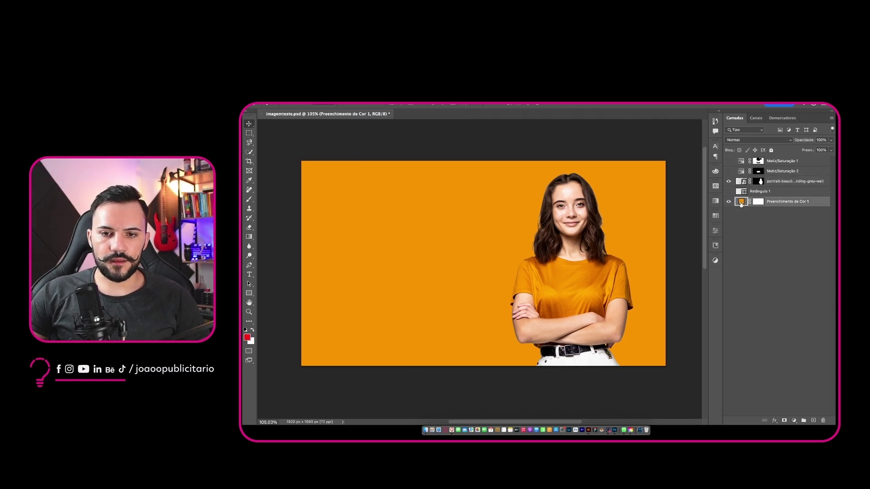
{"action": "left_click", "coordinate": [464, 86]}
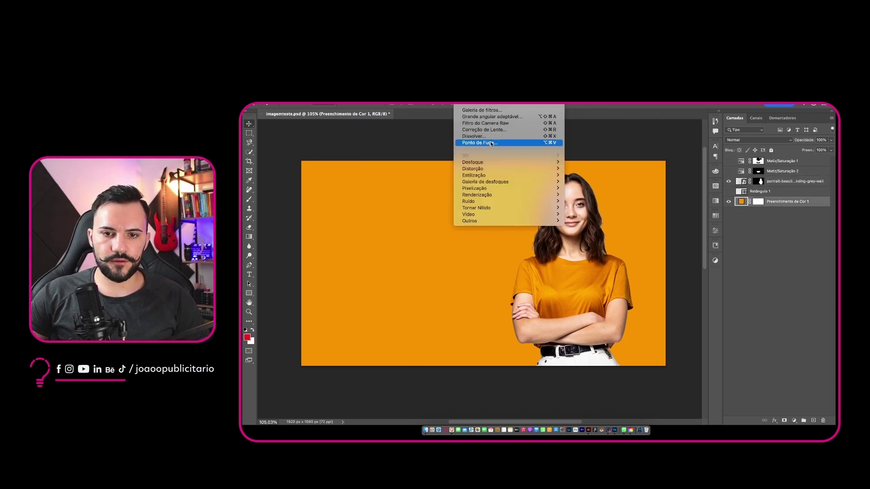
{"action": "mouse_move", "coordinate": [496, 165]}
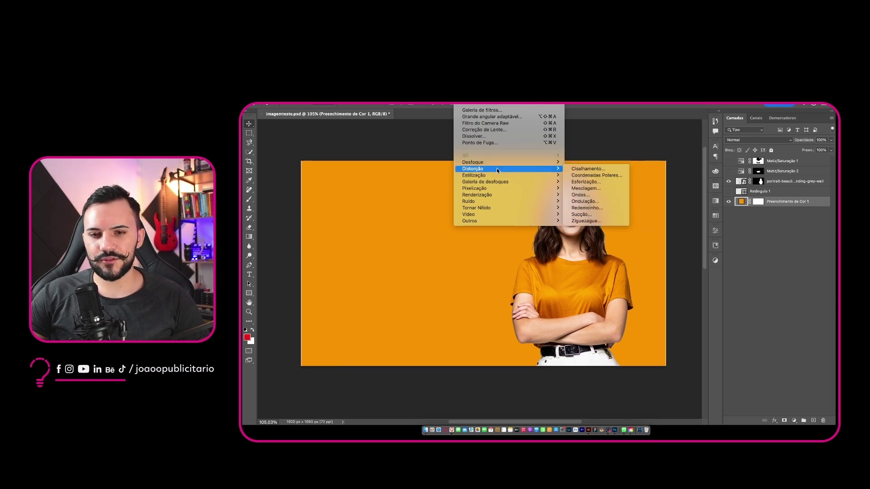
{"action": "mouse_move", "coordinate": [497, 203]}
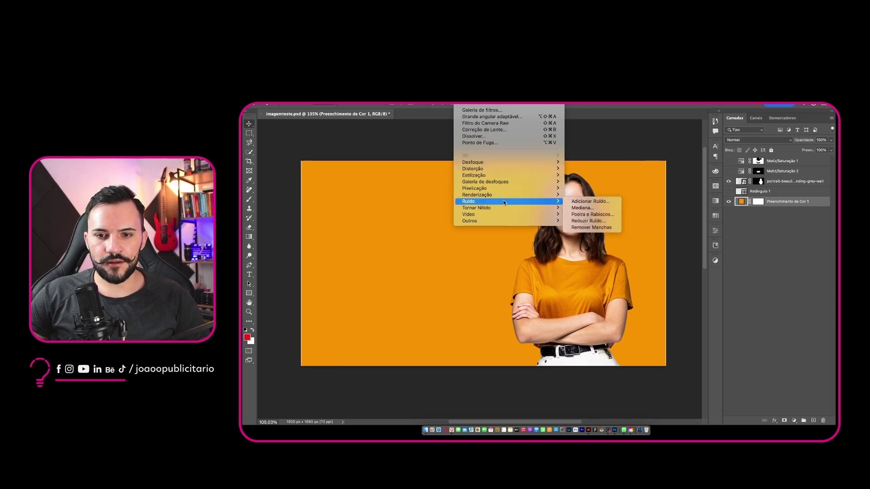
{"action": "left_click", "coordinate": [569, 202]}
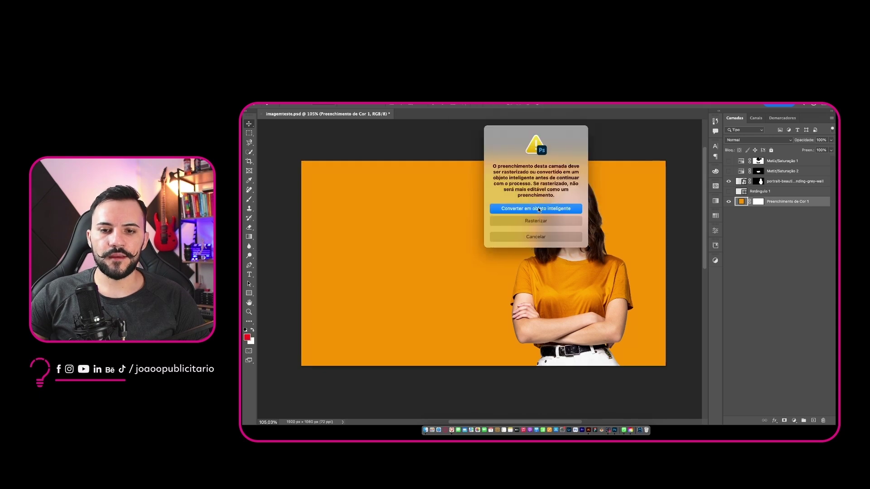
{"action": "left_click", "coordinate": [540, 209]}
{"action": "left_click_drag", "start_coordinate": [508, 135], "coordinate": [641, 246]}
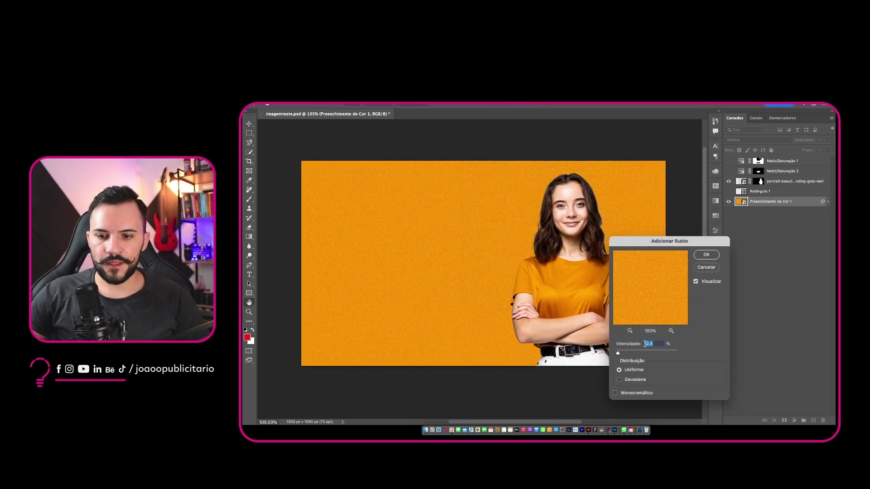
{"action": "type", "text": "7"}
{"action": "key", "text": "Return"}
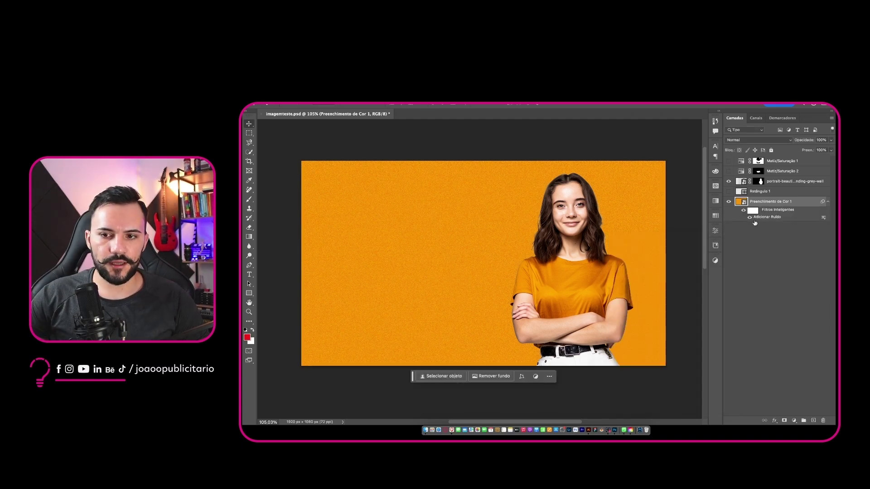
- Undo the noise filter and the smart object conversion on the orange fill, and select the woman's photo layer
{"action": "key", "text": "super+z"}
{"action": "key", "text": "super+z"}
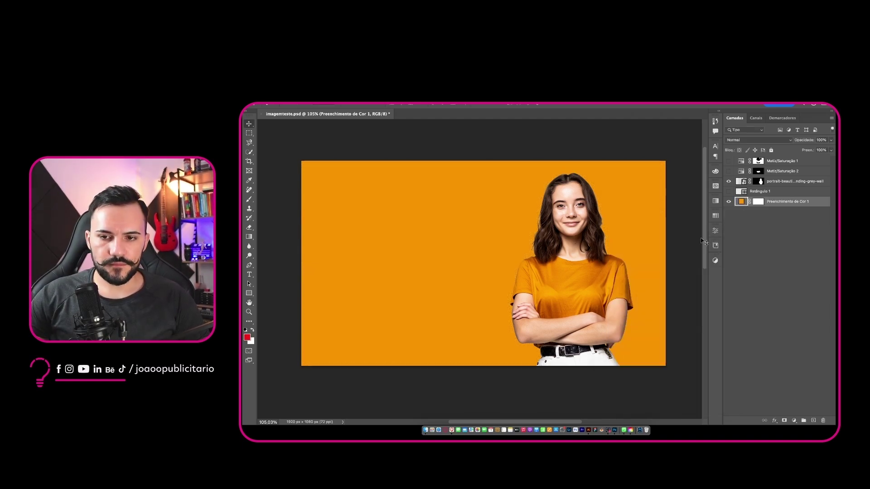
{"action": "left_click", "coordinate": [518, 287]}
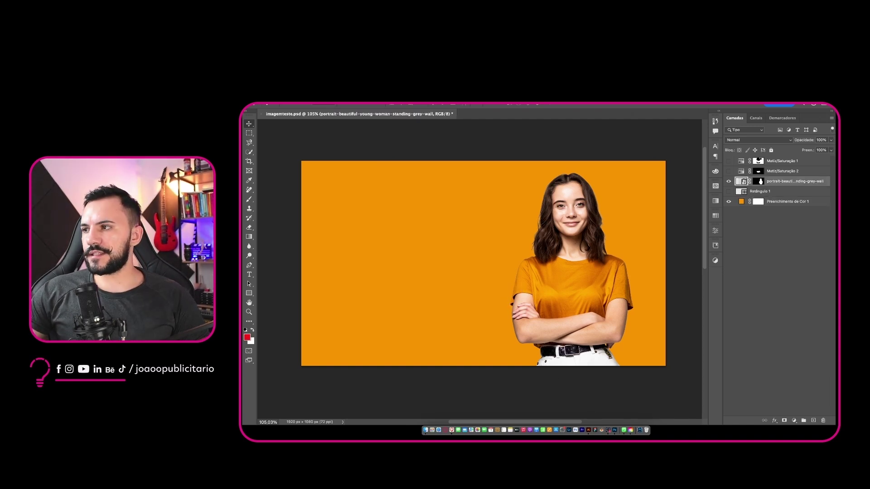
- Switch to the browser and download the scratched negative texture from Freepik to Downloads as close-up-photography-negative
{"action": "key", "text": "super+a"}
{"action": "left_click_drag", "start_coordinate": [243, 106], "coordinate": [640, 106]}
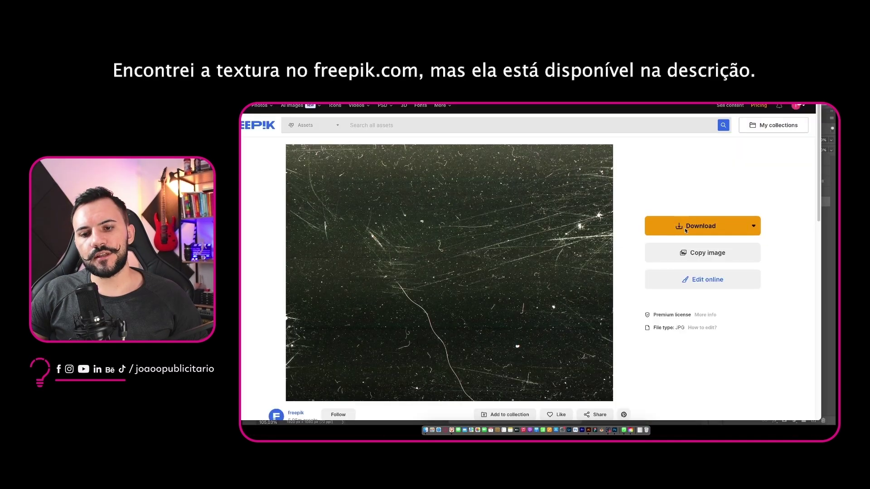
{"action": "left_click", "coordinate": [685, 227]}
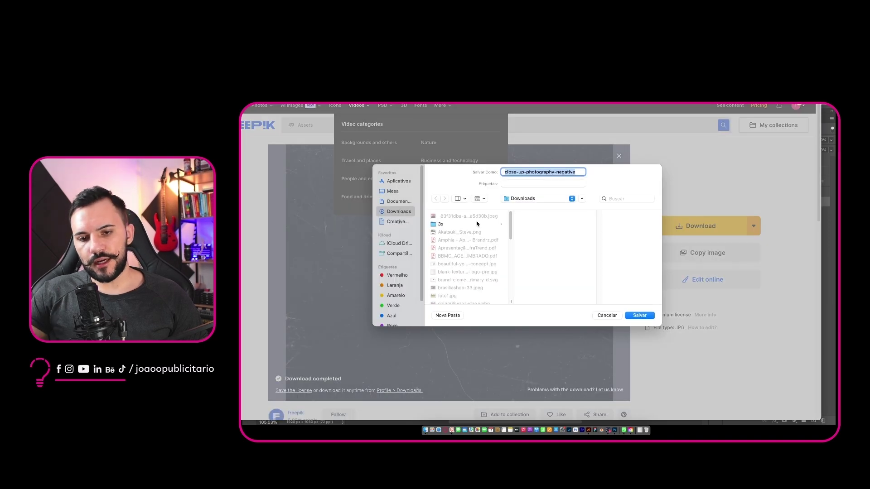
{"action": "left_click", "coordinate": [650, 315]}
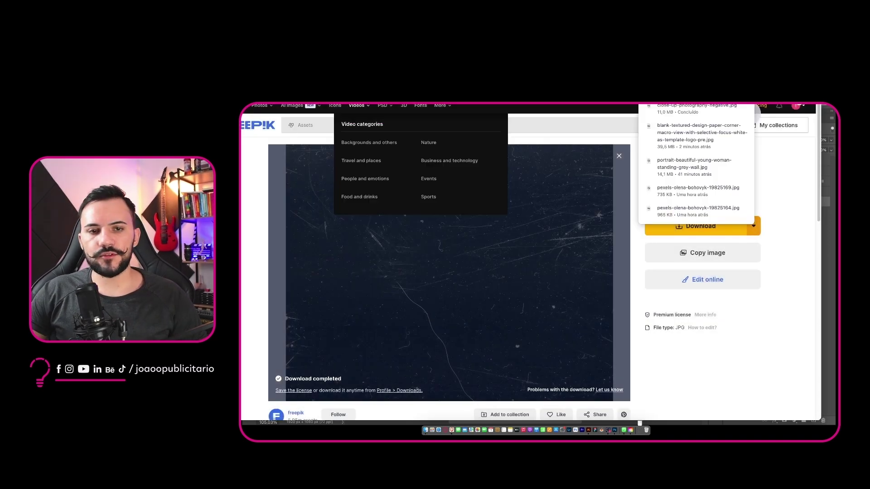
- Switch to Photoshop, place the close-up-photography-negative texture directly above the orange fill, and scale it to cover the whole canvas
{"action": "left_click_drag", "start_coordinate": [543, 84], "coordinate": [628, 89]}
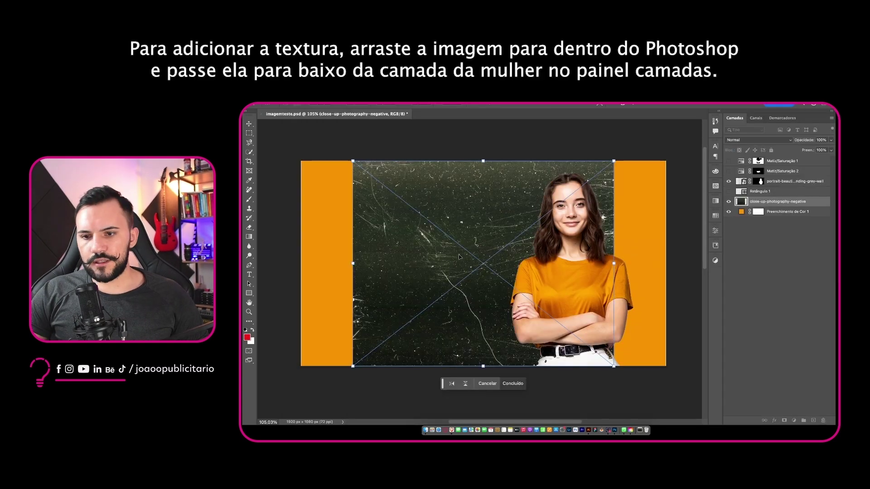
{"action": "key", "text": "Return"}
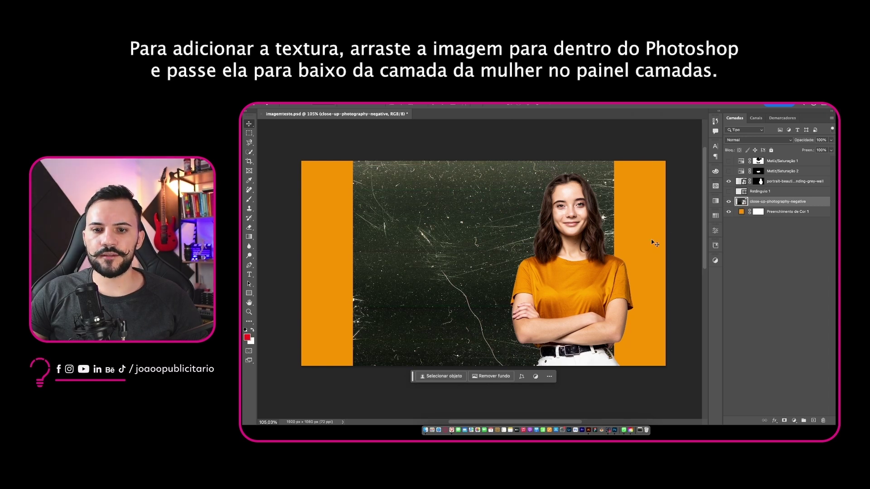
{"action": "key", "text": "super+t"}
{"action": "left_click_drag", "start_coordinate": [615, 265], "coordinate": [671, 262]}
{"action": "key", "text": "Return"}
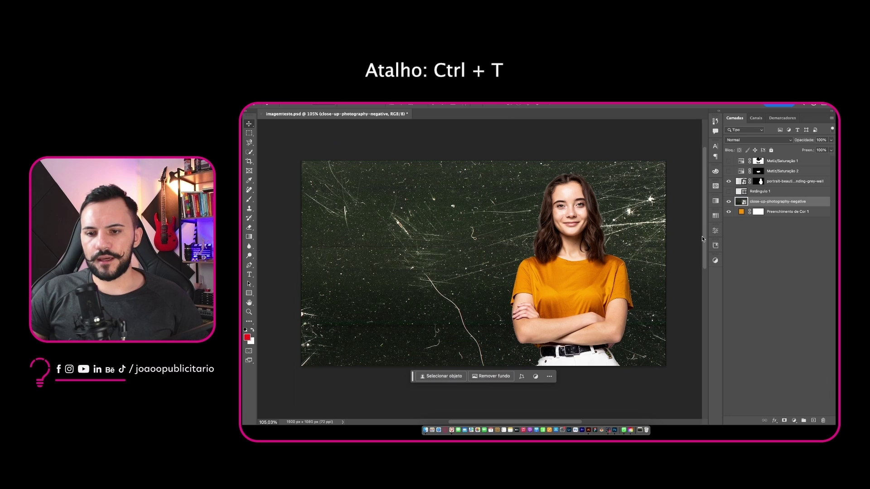
- Set the texture layer's blend mode to Luz Indireta and its opacity to 50%
{"action": "left_click", "coordinate": [759, 141]}
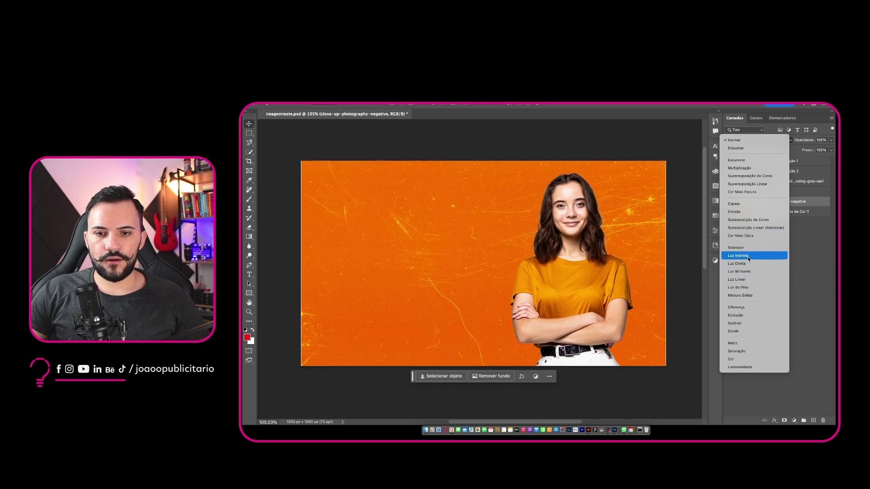
{"action": "left_click", "coordinate": [749, 258]}
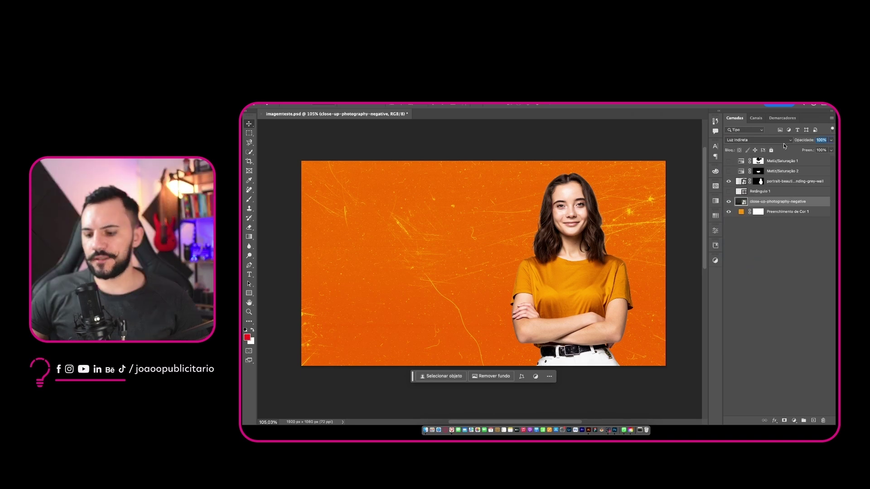
{"action": "type", "text": "50"}
{"action": "key", "text": "Return"}
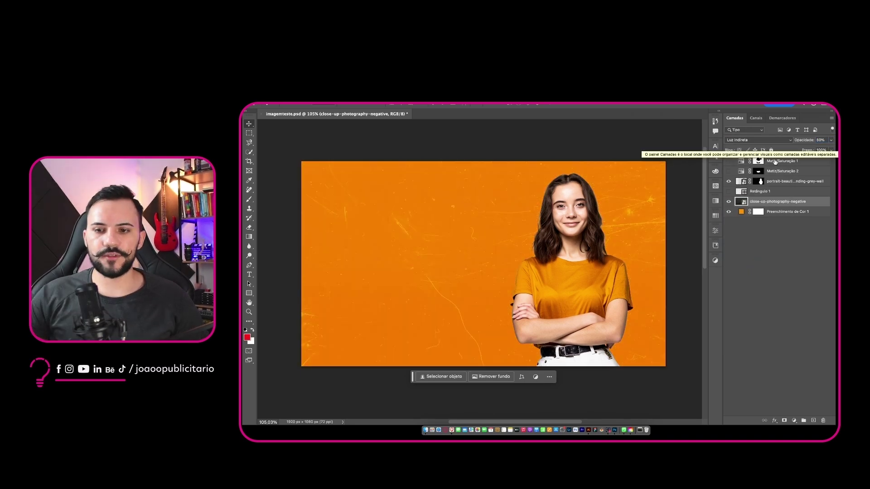
- Try other hues such as green and yellow for the background fill beneath the texture, and cancel the colour change
{"action": "left_click", "coordinate": [741, 211]}
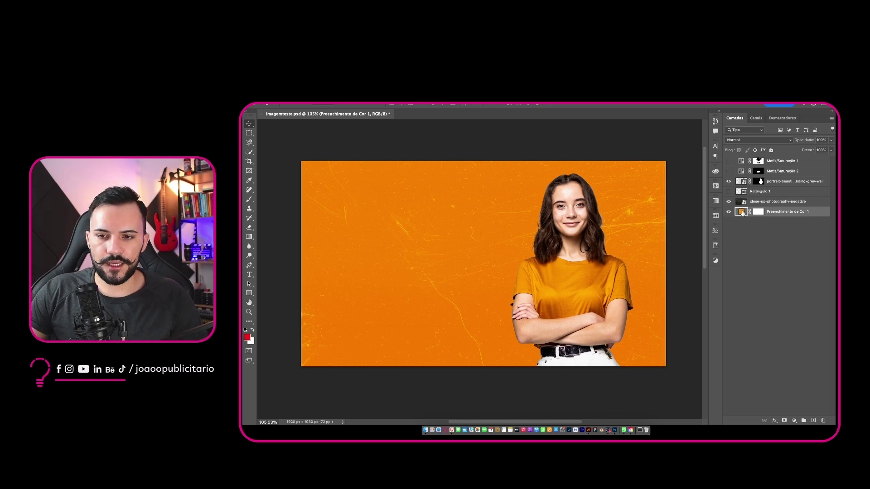
{"action": "double_click", "coordinate": [741, 211]}
{"action": "left_click", "coordinate": [651, 214]}
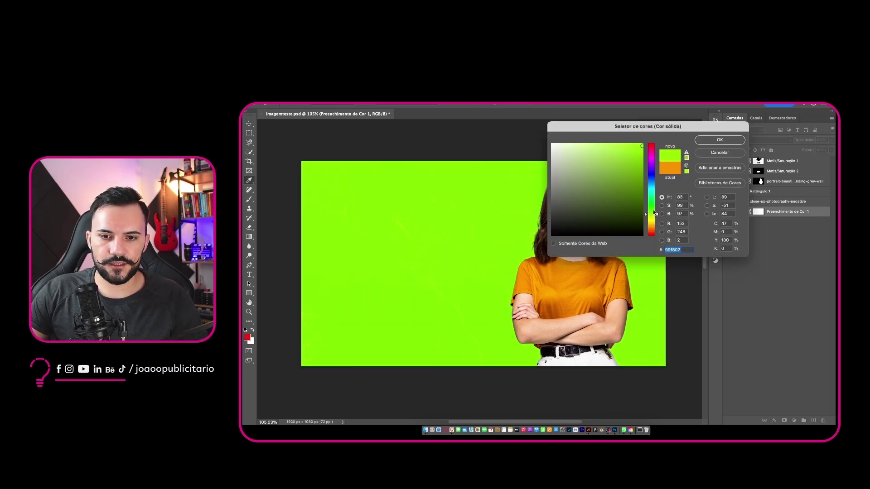
{"action": "left_click_drag", "start_coordinate": [654, 213], "coordinate": [656, 206]}
{"action": "left_click_drag", "start_coordinate": [654, 191], "coordinate": [657, 220]}
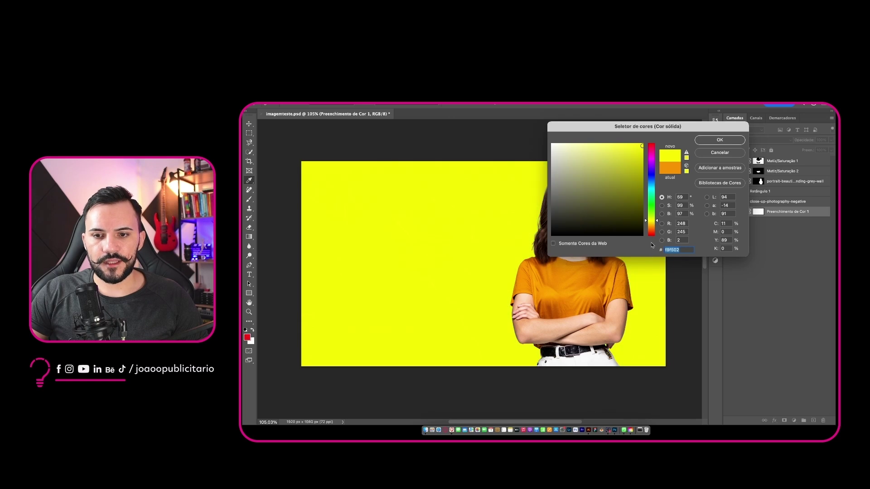
{"action": "left_click", "coordinate": [652, 234]}
{"action": "left_click", "coordinate": [670, 168]}
{"action": "left_click", "coordinate": [712, 155]}
- Show the outlined rectangle layer again and select it
{"action": "left_click", "coordinate": [730, 192]}
{"action": "left_click", "coordinate": [766, 198]}
{"action": "key", "text": "super+t"}
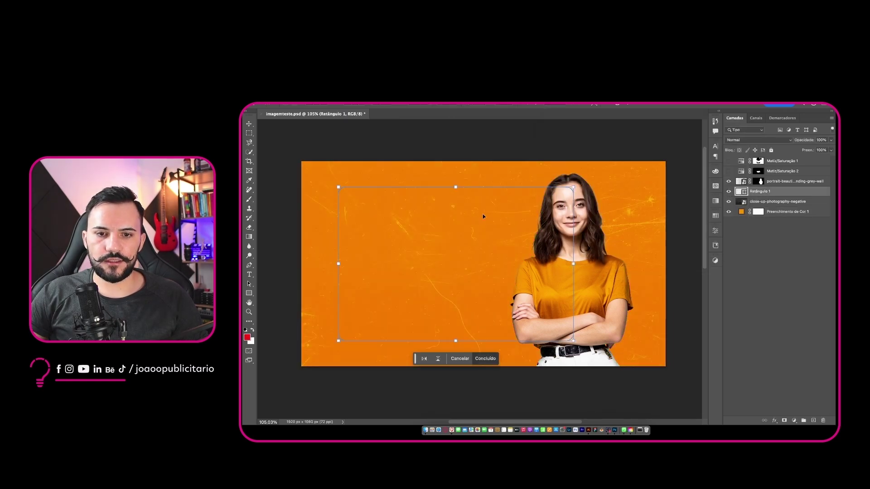
{"action": "double_click", "coordinate": [416, 222]}
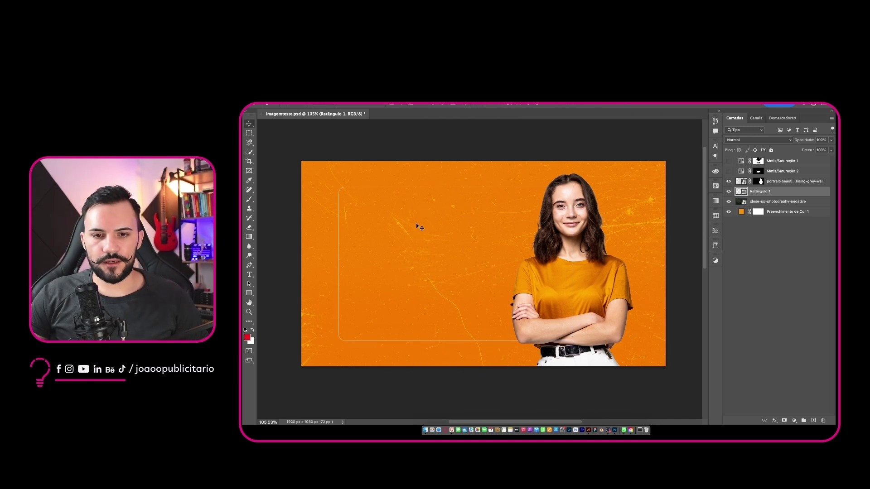
- Set the outlined rectangle's stroke width to 3 px
{"action": "left_click", "coordinate": [716, 231]}
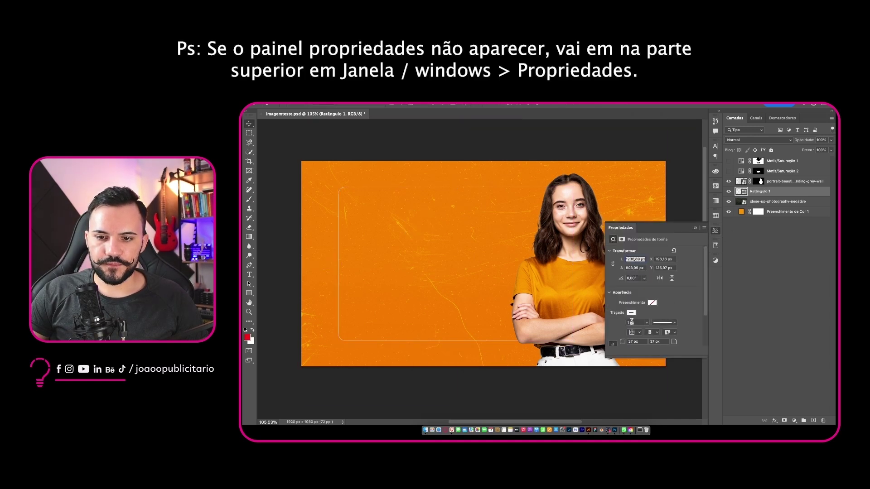
{"action": "key", "text": "BackSpace"}
{"action": "key", "text": "Return"}
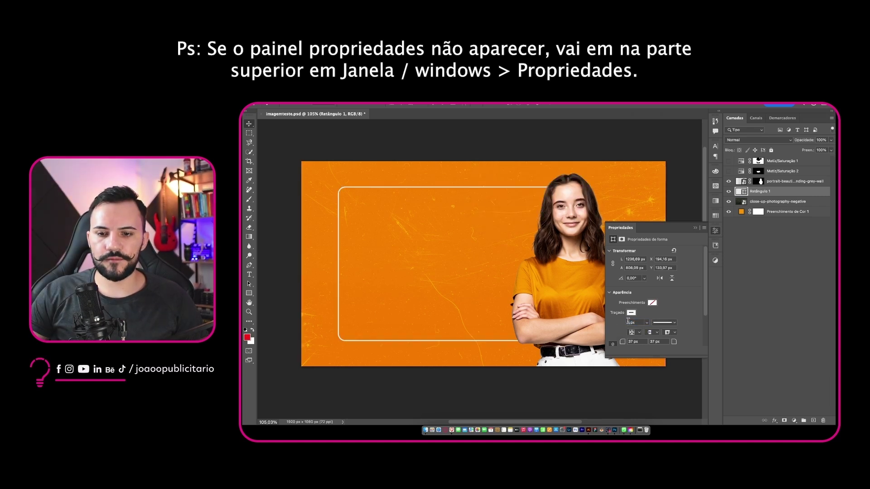
{"action": "type", "text": "3"}
{"action": "key", "text": "Return"}
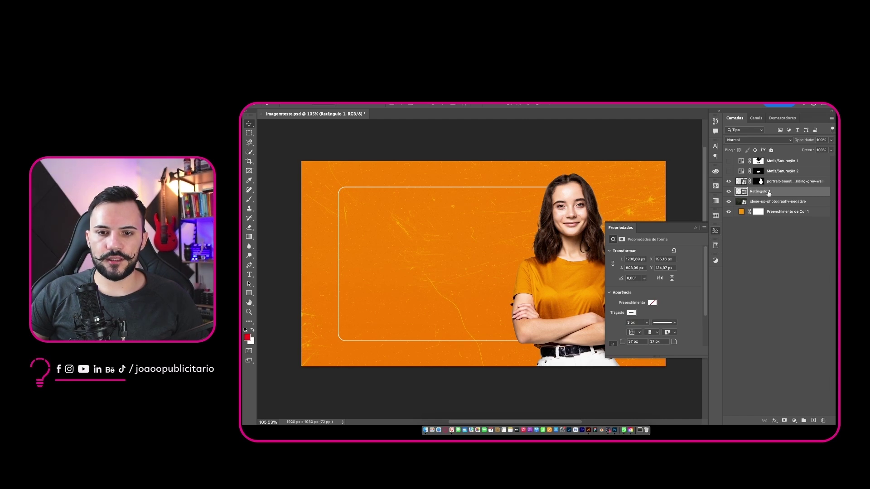
{"action": "left_click", "coordinate": [694, 228]}
- Move the outlined rectangle slightly to the left, keeping its right side behind the woman
{"action": "key", "text": "super+t"}
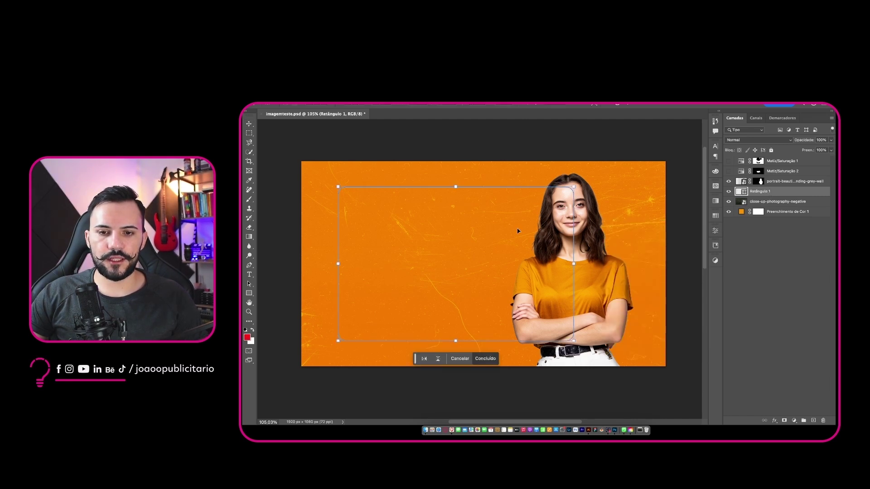
{"action": "left_click_drag", "start_coordinate": [515, 228], "coordinate": [500, 228]}
{"action": "key", "text": "Return"}
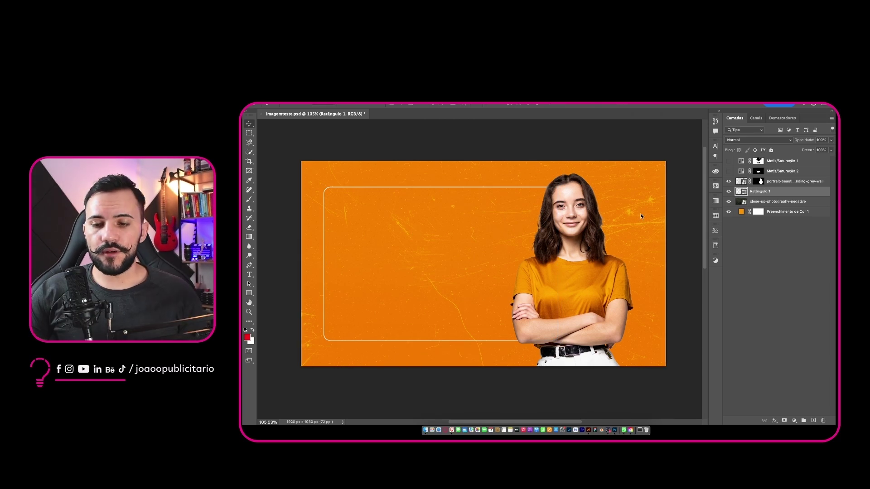
- Select the visible layers, from the woman's photo down to the orange fill
{"action": "left_click", "coordinate": [778, 183]}
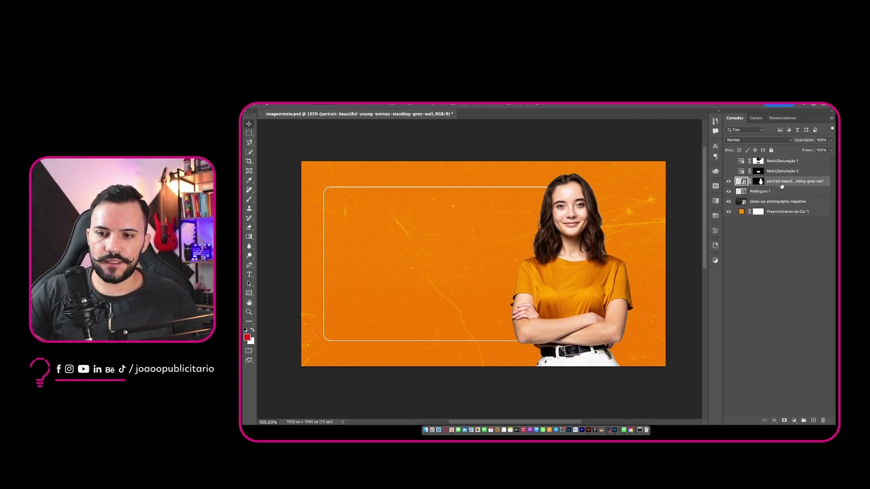
{"action": "left_click", "coordinate": [792, 219]}
{"action": "left_click", "coordinate": [791, 214]}
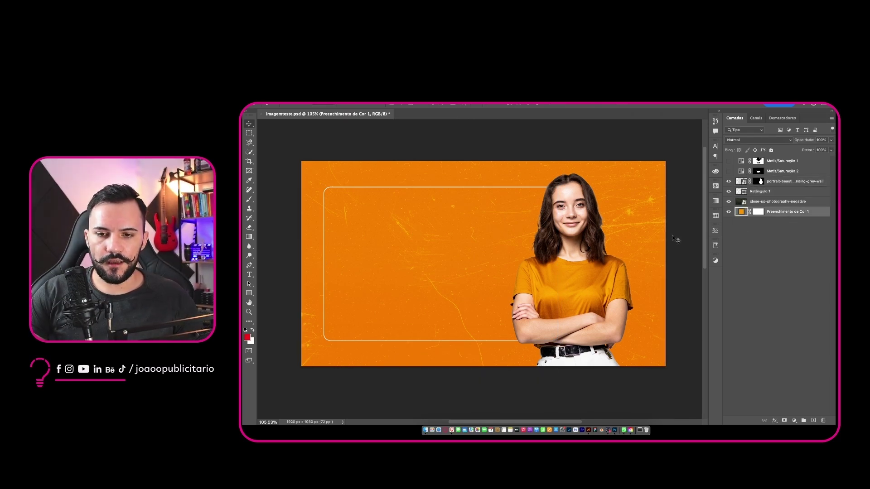
{"action": "left_click", "coordinate": [781, 182], "text": "shift"}
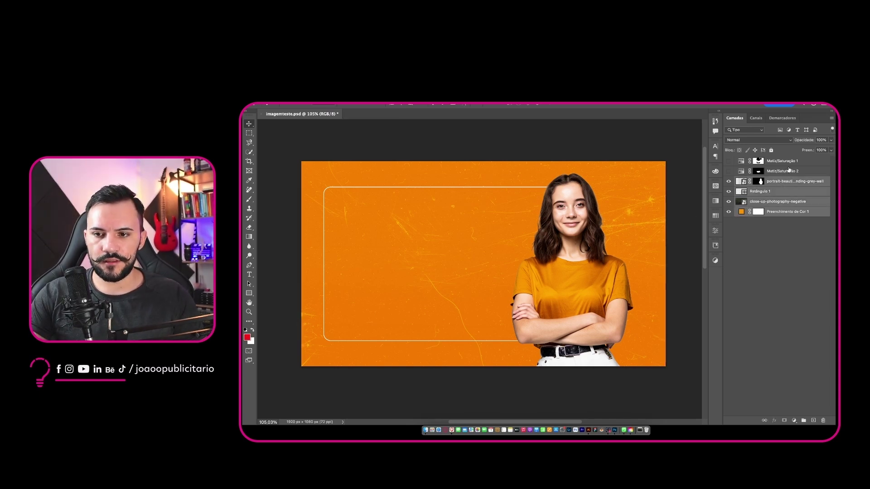
- Delete the two hidden Matiz/Saturação adjustment layers above the woman's photo
{"action": "left_click", "coordinate": [789, 164]}
{"action": "key", "text": "Delete"}
{"action": "key", "text": "Delete"}
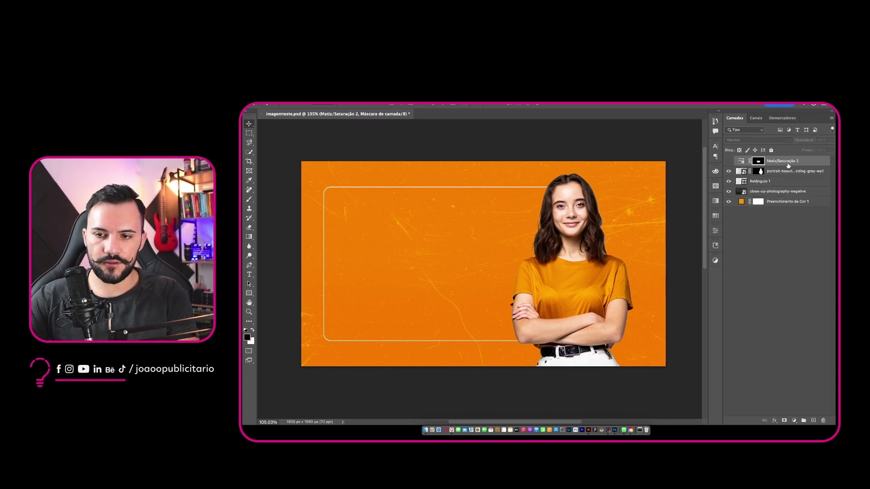
{"action": "key", "text": "Delete"}
{"action": "key", "text": "Delete"}
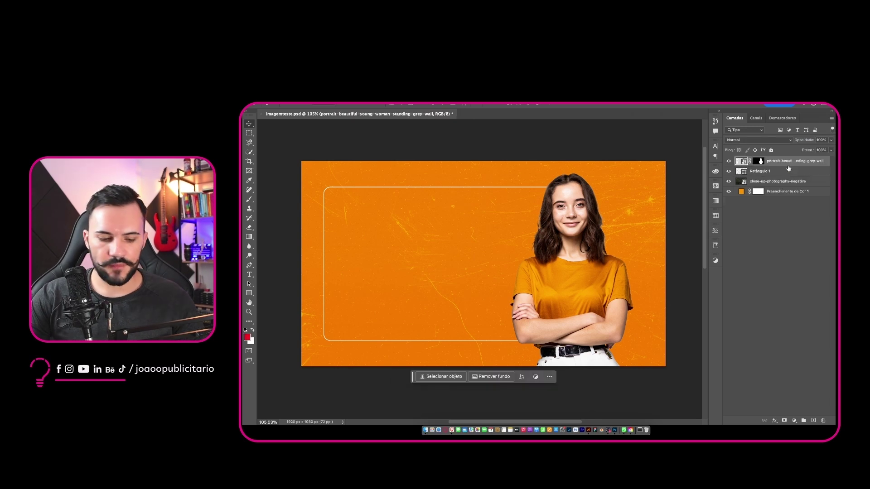
- Group the four layers, from the woman's photo down to the orange colour fill
{"action": "left_click", "coordinate": [791, 193], "text": "shift"}
{"action": "left_click", "coordinate": [789, 162]}
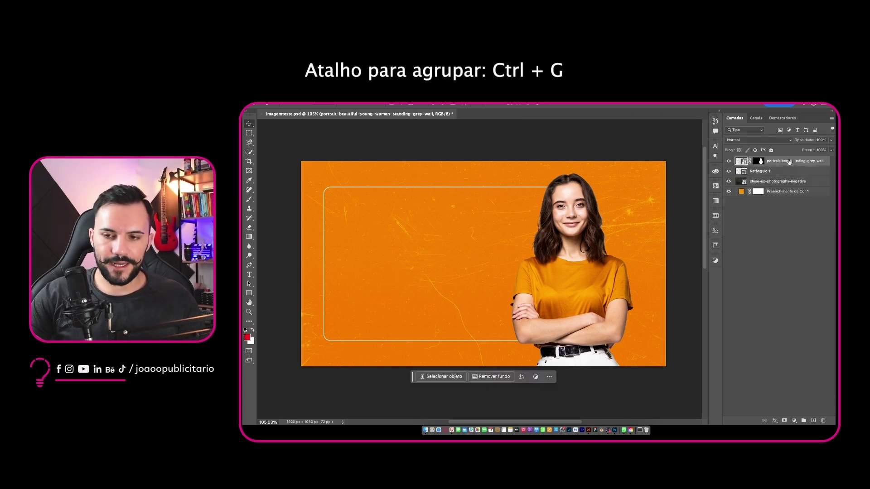
{"action": "left_click", "coordinate": [788, 194], "text": "shift"}
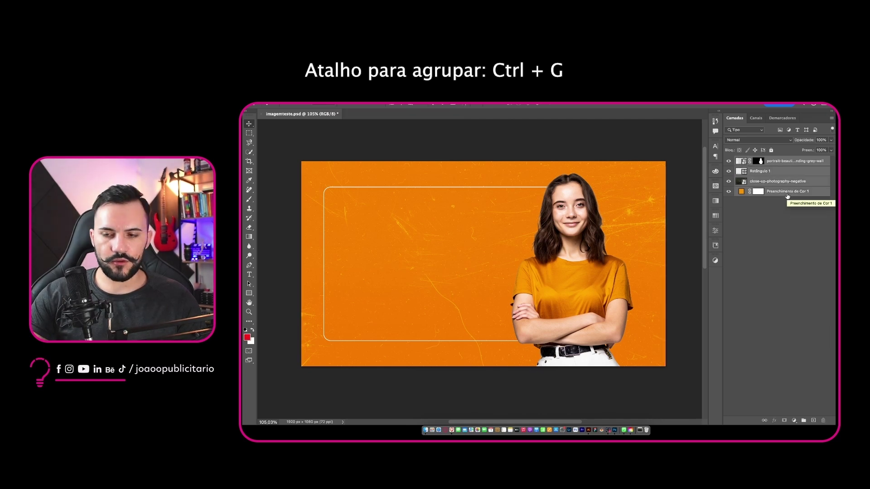
{"action": "key", "text": "ctrl+g"}
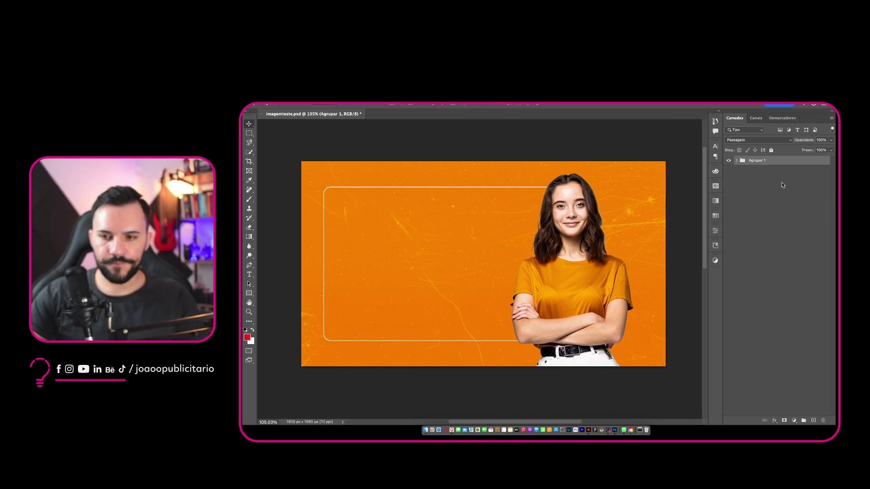
- Duplicate the layer group, toggle the copy's visibility off and on, and expand the copy to show its layers
{"action": "key", "text": "ctrl+j"}
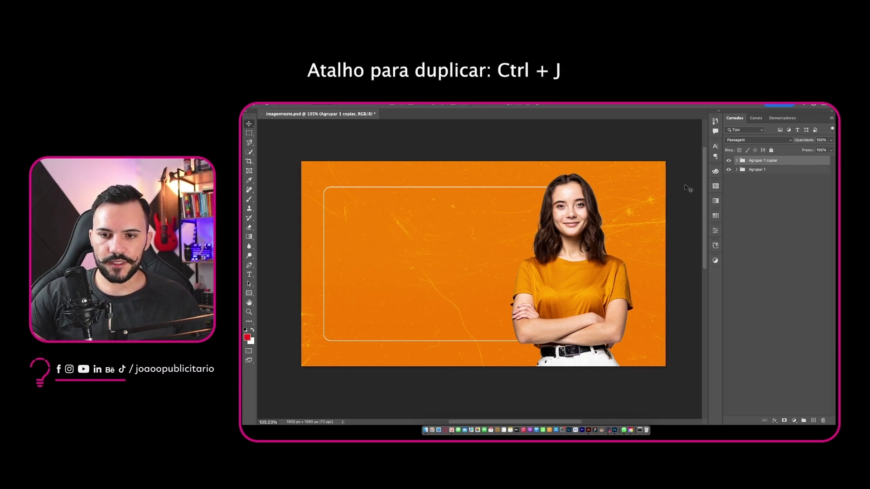
{"action": "left_click", "coordinate": [729, 161]}
{"action": "left_click", "coordinate": [730, 161]}
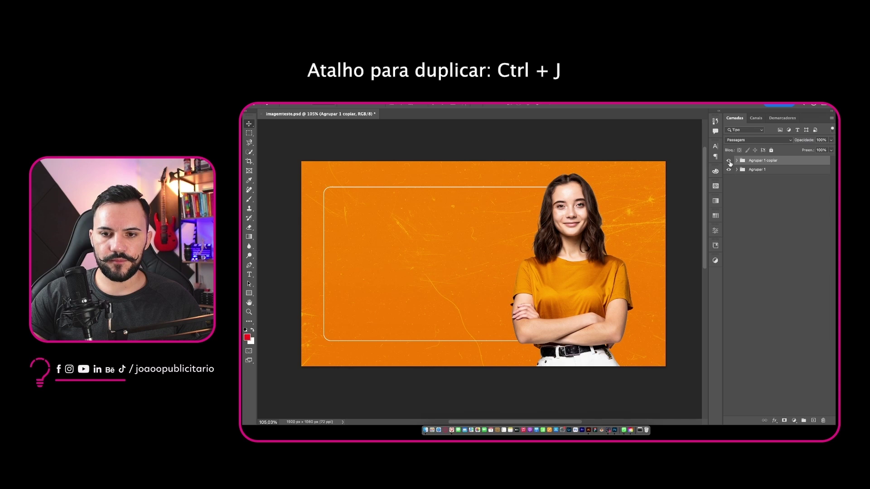
{"action": "left_click", "coordinate": [736, 162]}
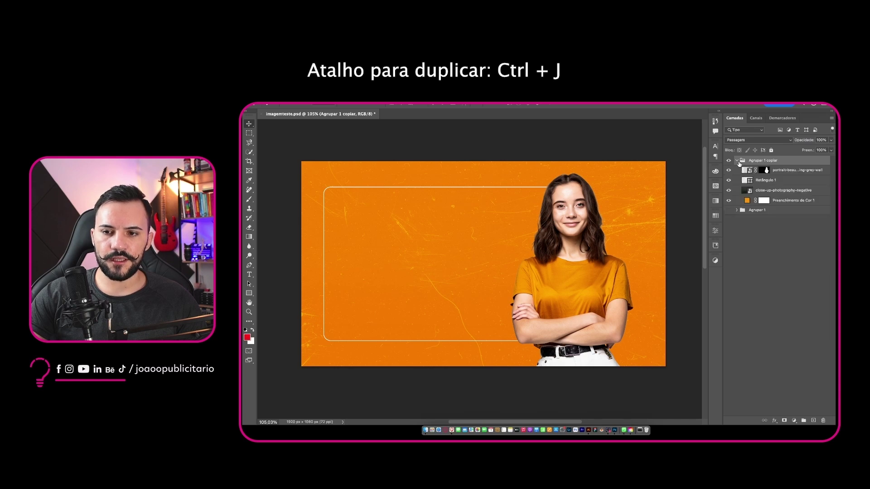
- Transform the outlined rectangle in the copied group so it covers the right half of the banner at full height
{"action": "left_click", "coordinate": [766, 181]}
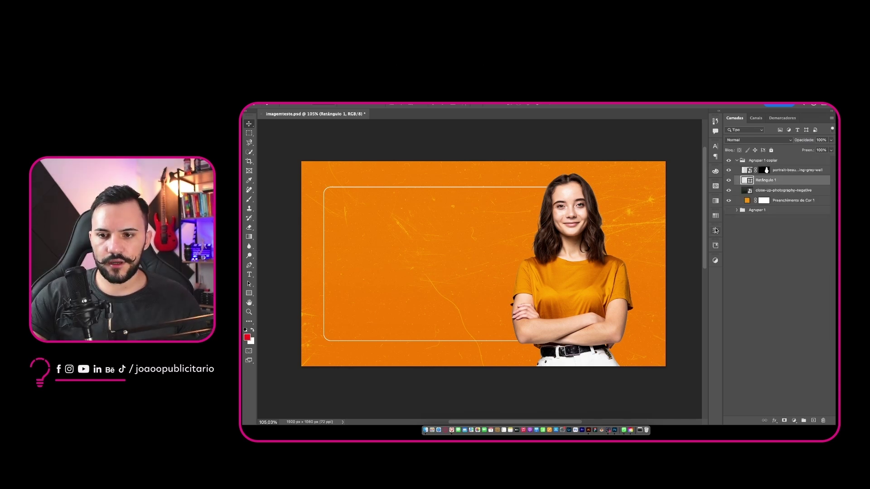
{"action": "key", "text": "ctrl+t"}
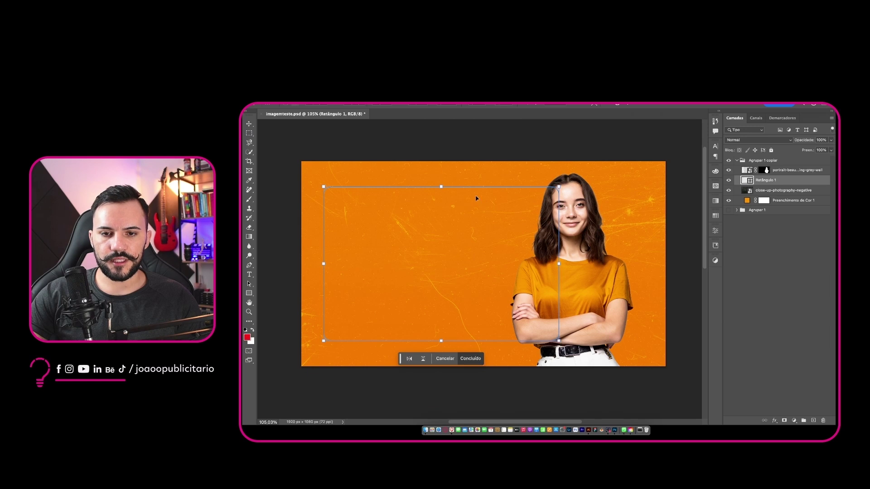
{"action": "left_click_drag", "start_coordinate": [443, 217], "coordinate": [550, 218]}
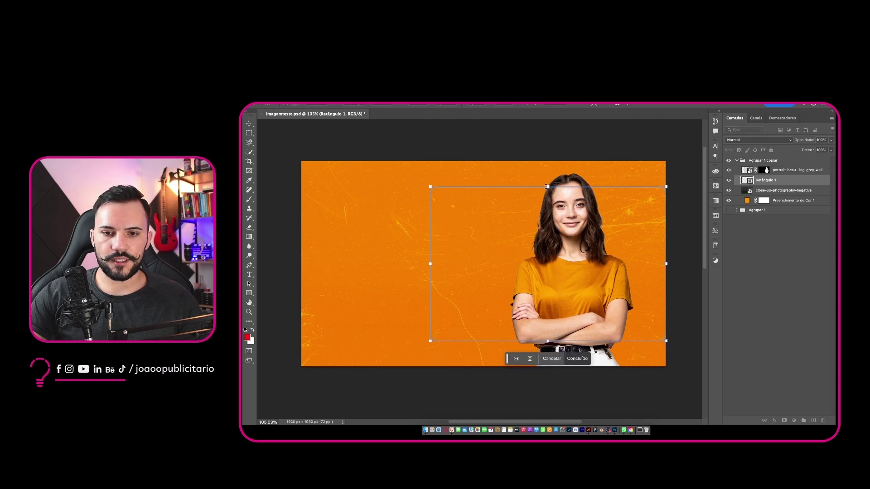
{"action": "left_click_drag", "start_coordinate": [431, 266], "coordinate": [453, 265]}
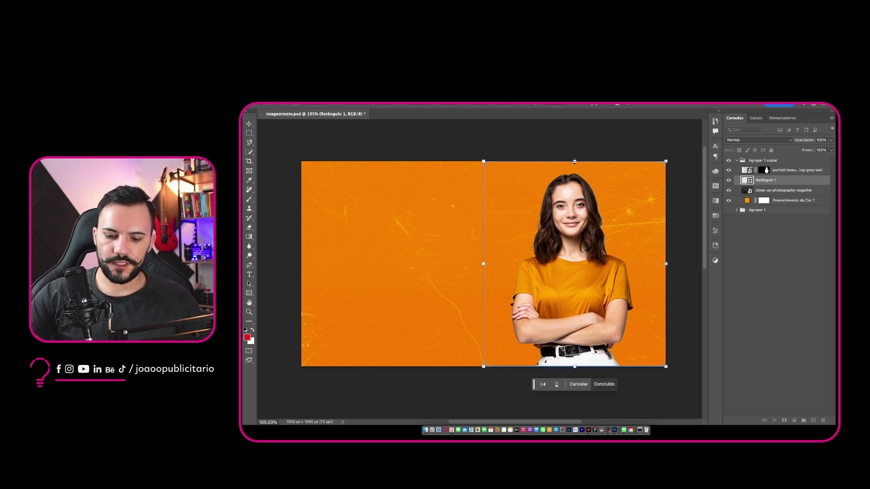
{"action": "key", "text": "Return"}
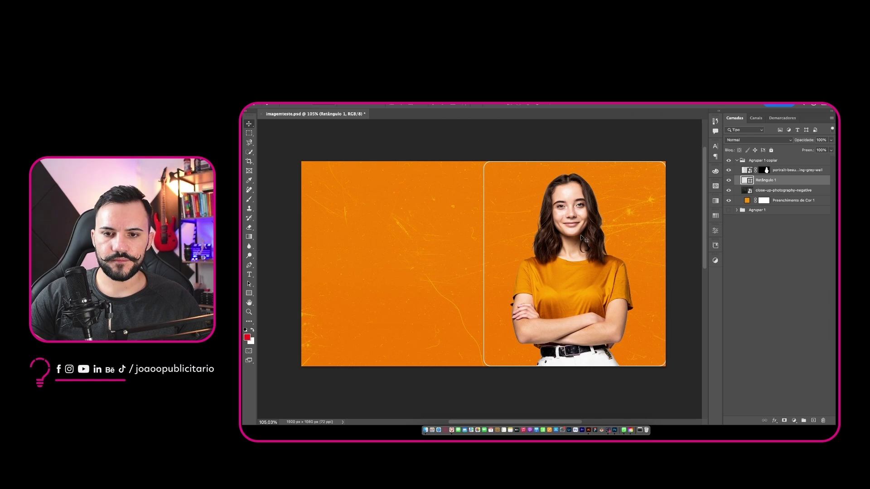
- Open the shape properties of the outlined rectangle in the copied group
{"action": "left_click", "coordinate": [715, 231]}
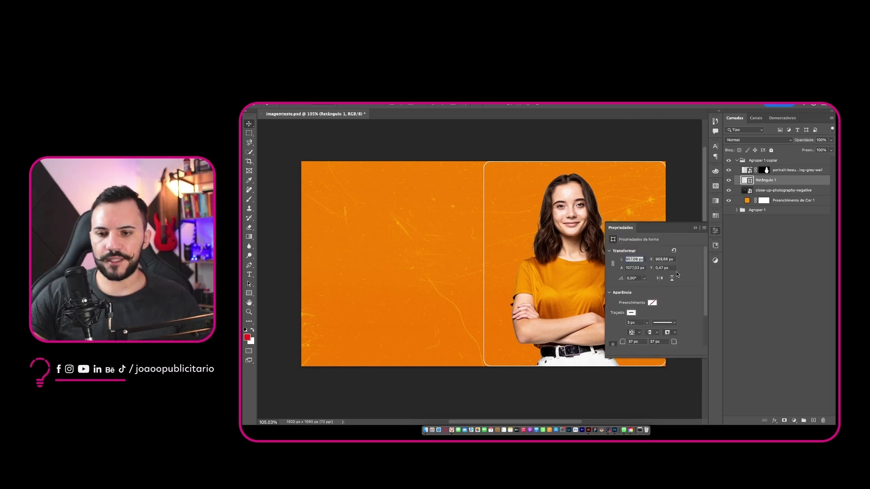
- Give the rounded rectangle behind the woman an off-white fill and remove its outline
{"action": "left_click", "coordinate": [653, 303]}
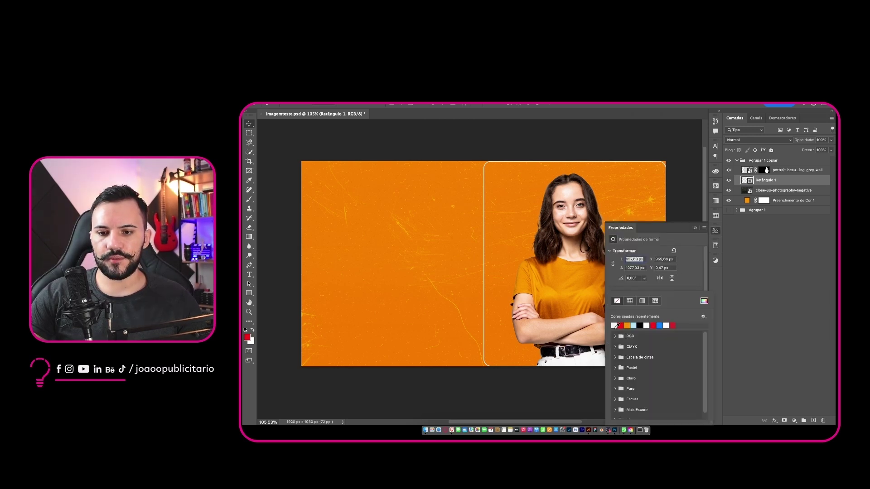
{"action": "left_click", "coordinate": [615, 326]}
{"action": "left_click", "coordinate": [692, 282]}
{"action": "left_click", "coordinate": [632, 312]}
{"action": "left_click", "coordinate": [617, 302]}
{"action": "left_click", "coordinate": [685, 283]}
{"action": "left_click", "coordinate": [731, 279]}
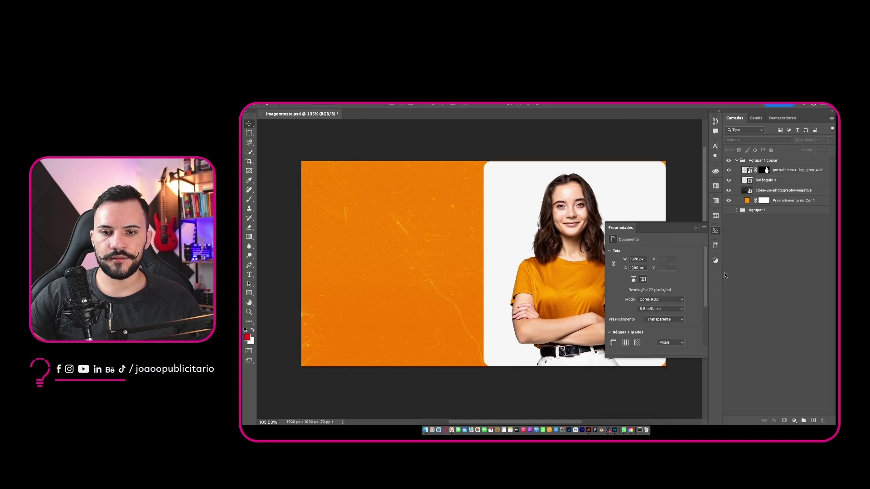
{"action": "left_click", "coordinate": [695, 229]}
- Widen the white rectangle so that its right side extends slightly past the canvas edge
{"action": "left_click", "coordinate": [665, 204]}
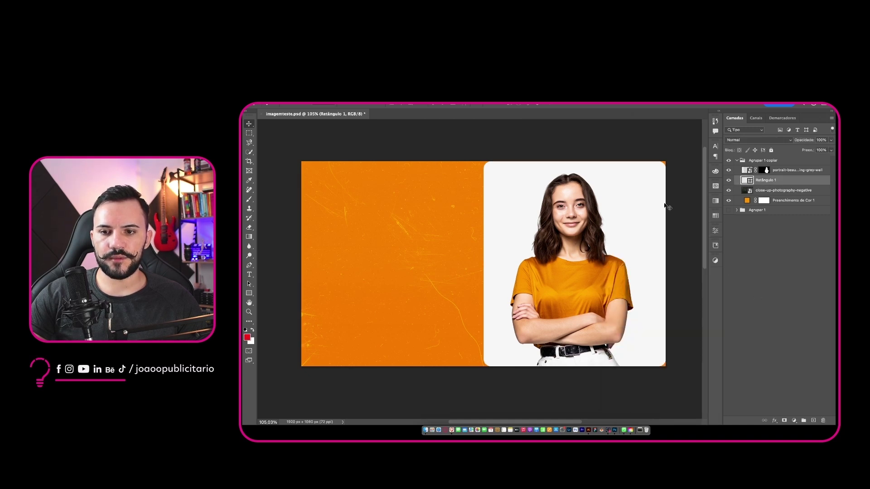
{"action": "key", "text": "super+t"}
{"action": "left_click_drag", "start_coordinate": [668, 260], "coordinate": [674, 261]}
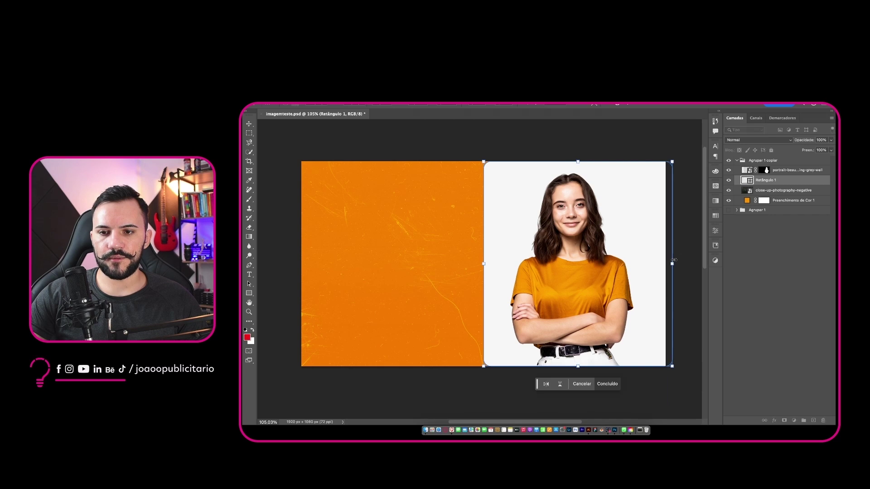
{"action": "key", "text": "Return"}
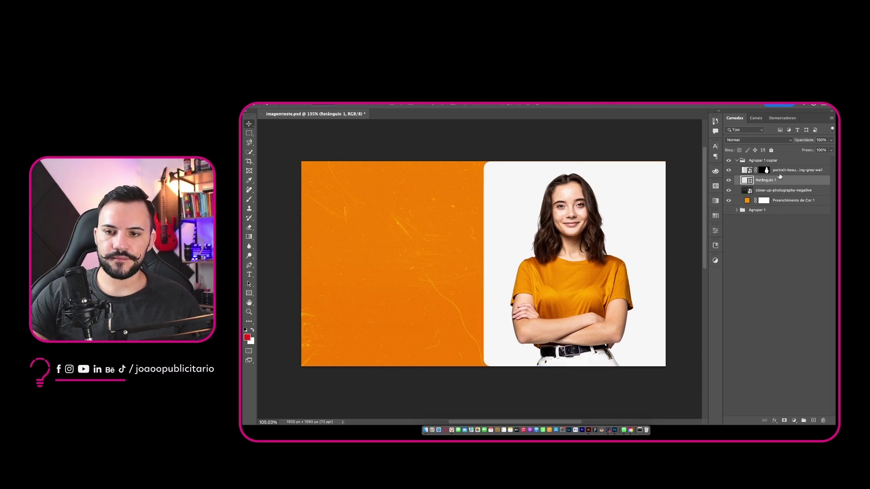
- Move the woman's cutout left so she overlaps the boundary between the orange background and the white panel
{"action": "left_click", "coordinate": [779, 172]}
{"action": "key", "text": "super+t"}
{"action": "left_click_drag", "start_coordinate": [586, 265], "coordinate": [501, 263]}
{"action": "key", "text": "Return"}
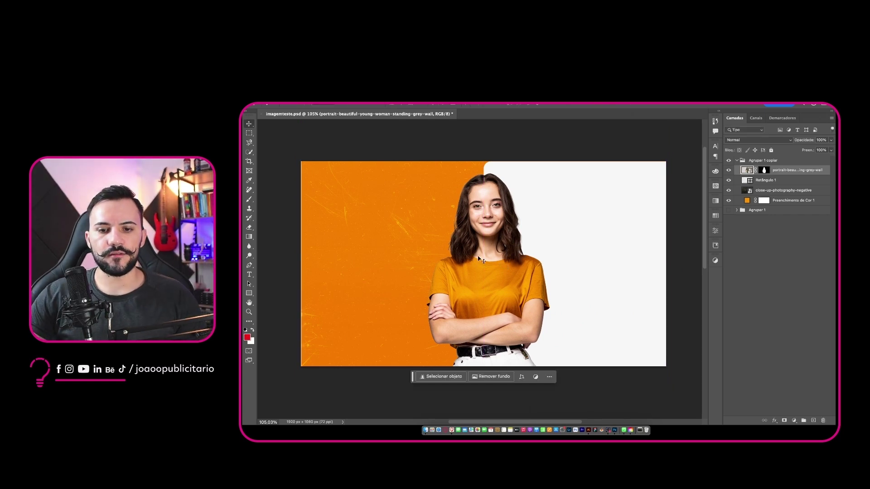
- Duplicate the layer group Agrupar 1 copiar and change the copy's solid colour fill to near-black #040404
{"action": "left_click", "coordinate": [764, 162]}
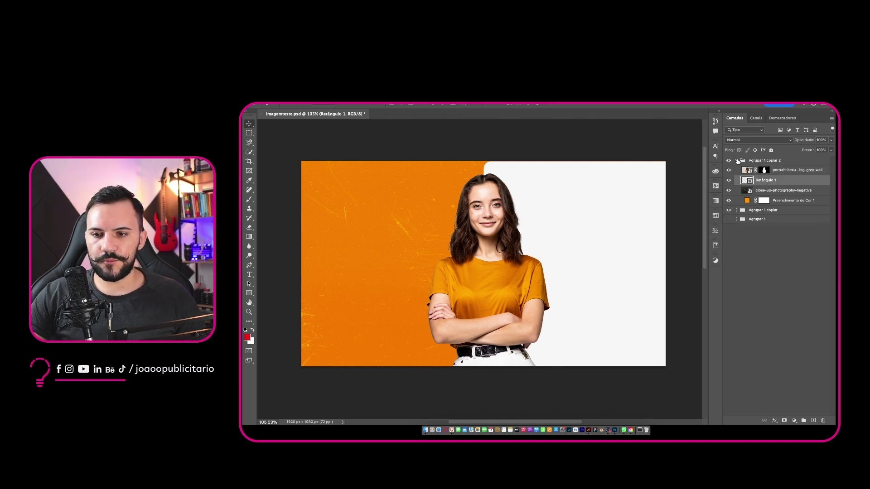
{"action": "left_click", "coordinate": [738, 161]}
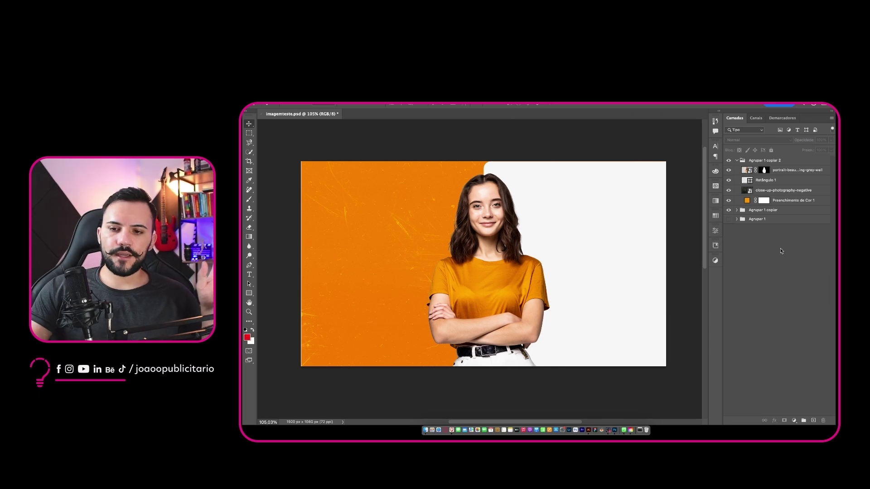
{"action": "left_click", "coordinate": [774, 200]}
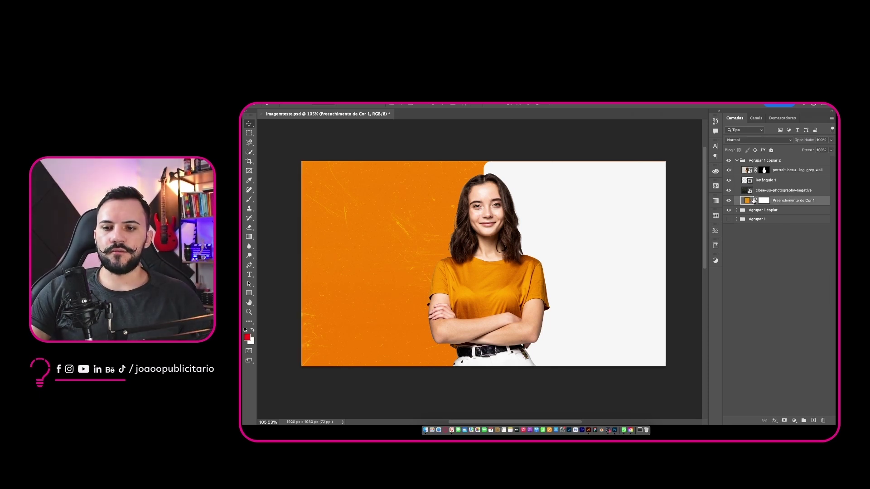
{"action": "double_click", "coordinate": [747, 203]}
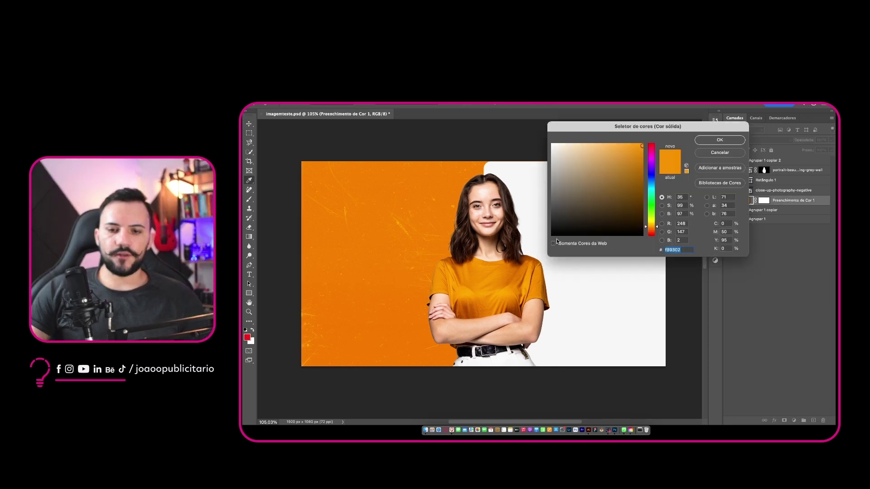
{"action": "left_click_drag", "start_coordinate": [571, 222], "coordinate": [544, 236]}
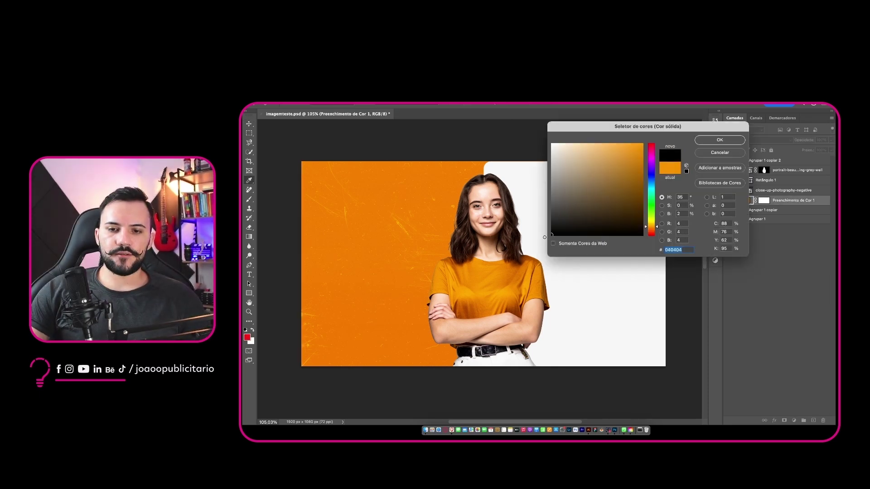
{"action": "left_click", "coordinate": [715, 140]}
- Hide Retângulo 1 and set the scratch texture layer to the Clarear blend mode at 30% opacity
{"action": "left_click", "coordinate": [764, 192]}
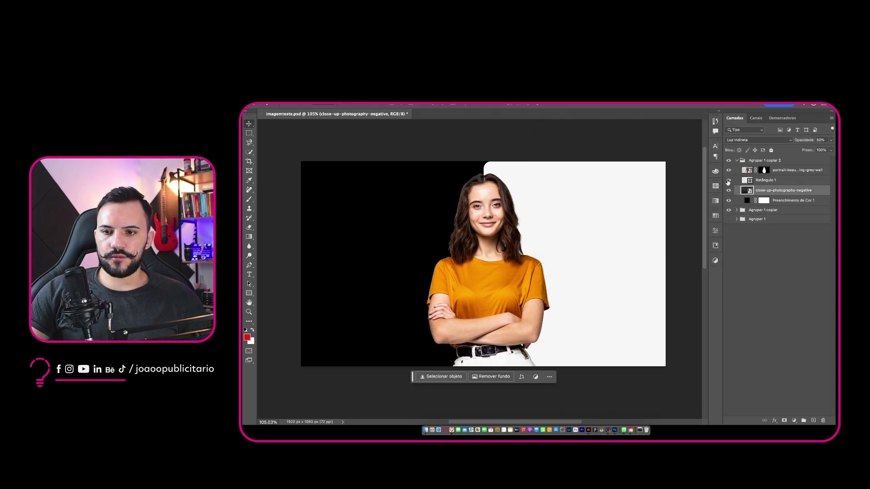
{"action": "left_click", "coordinate": [729, 182]}
{"action": "left_click", "coordinate": [744, 140]}
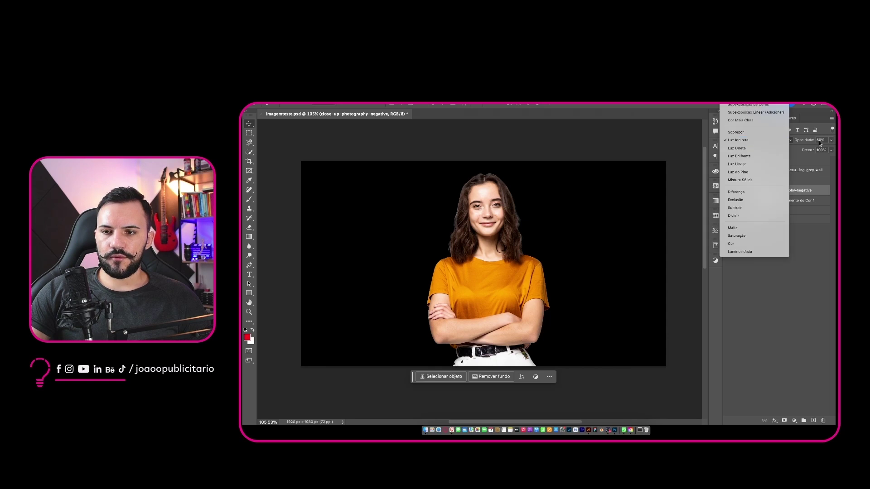
{"action": "scroll", "coordinate": [755, 112], "scroll_direction": "up", "scroll_amount": 4}
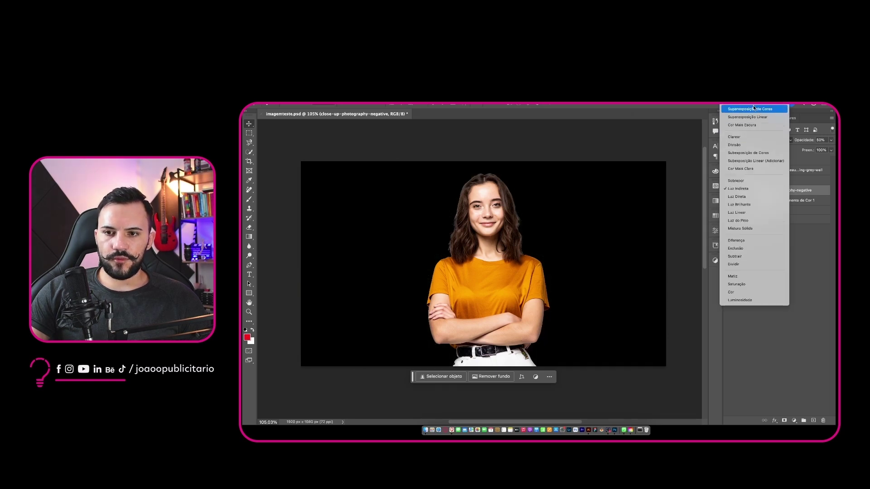
{"action": "left_click", "coordinate": [781, 138]}
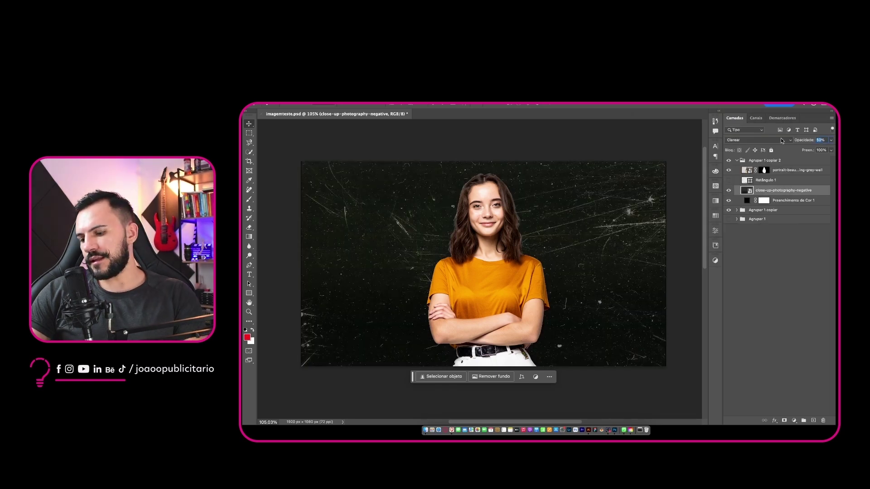
{"action": "type", "text": "30"}
{"action": "key", "text": "Return"}
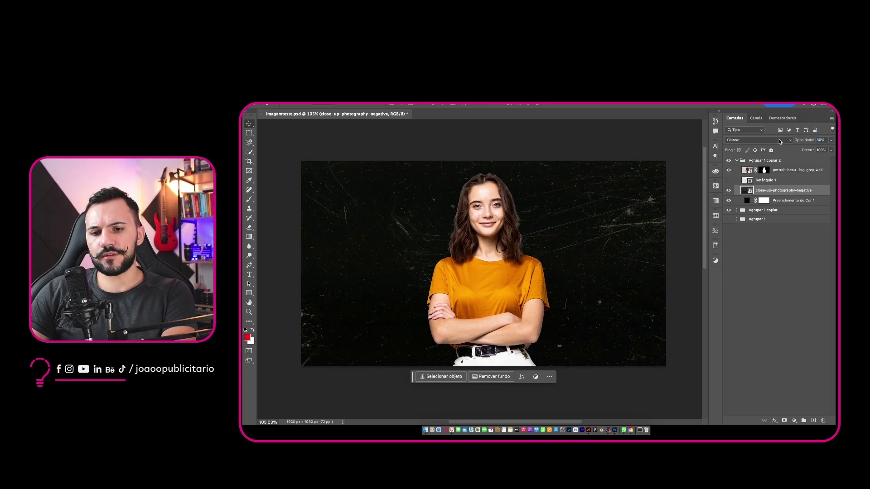
- Move the woman's cutout back to the right half of the canvas and show Retângulo 1 again
{"action": "left_click", "coordinate": [793, 170]}
{"action": "key", "text": "ctrl+t"}
{"action": "left_click_drag", "start_coordinate": [515, 250], "coordinate": [596, 249]}
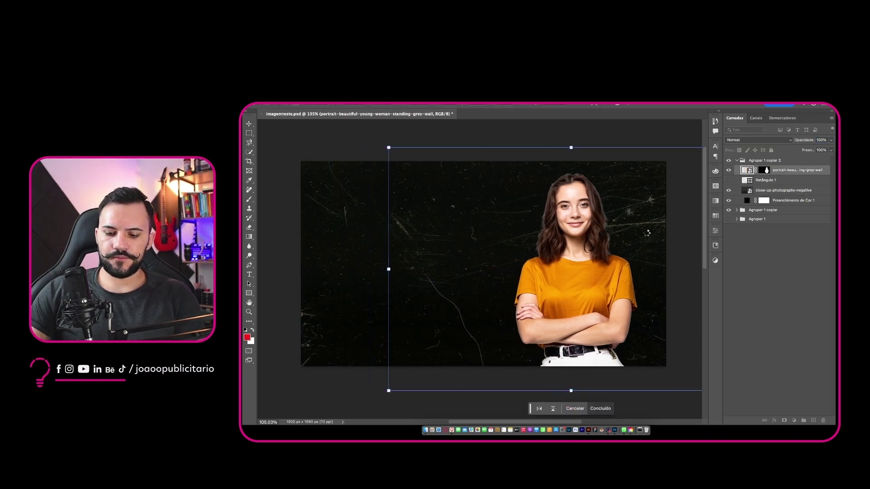
{"action": "key", "text": "Return"}
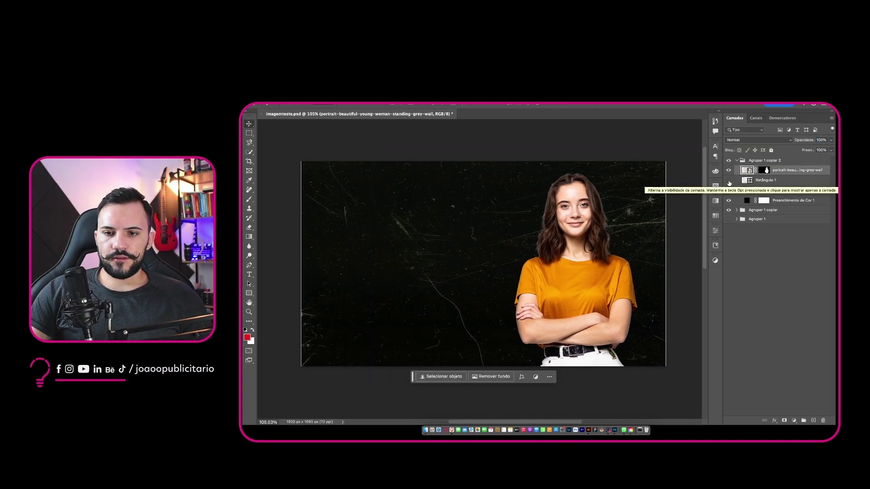
{"action": "left_click", "coordinate": [729, 180]}
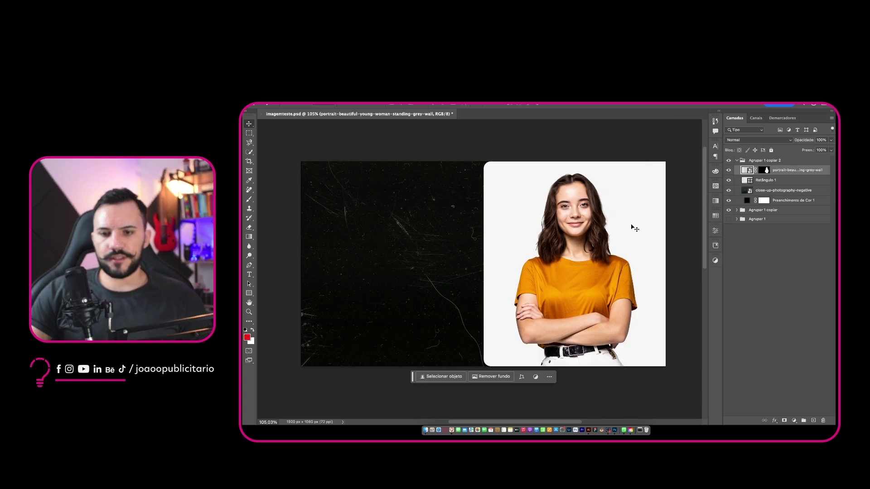
- Change the fill of Retângulo 1 behind the woman to orange #fa9700
{"action": "left_click", "coordinate": [637, 219]}
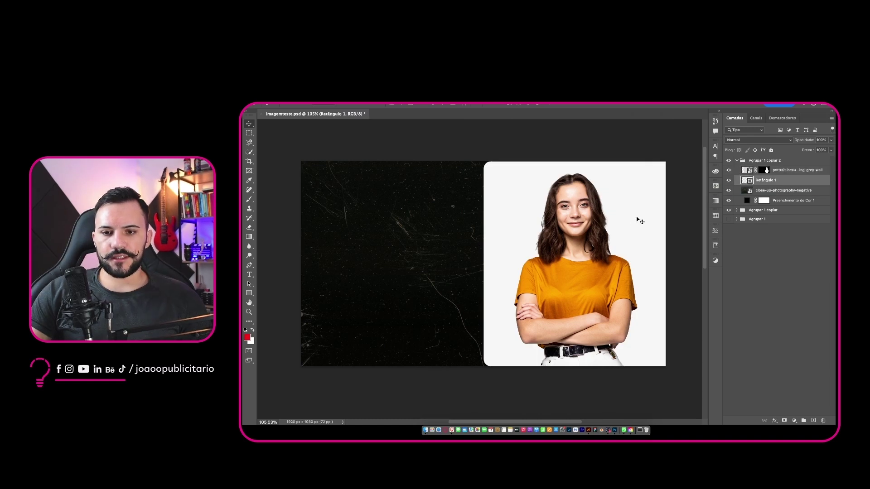
{"action": "left_click", "coordinate": [437, 262]}
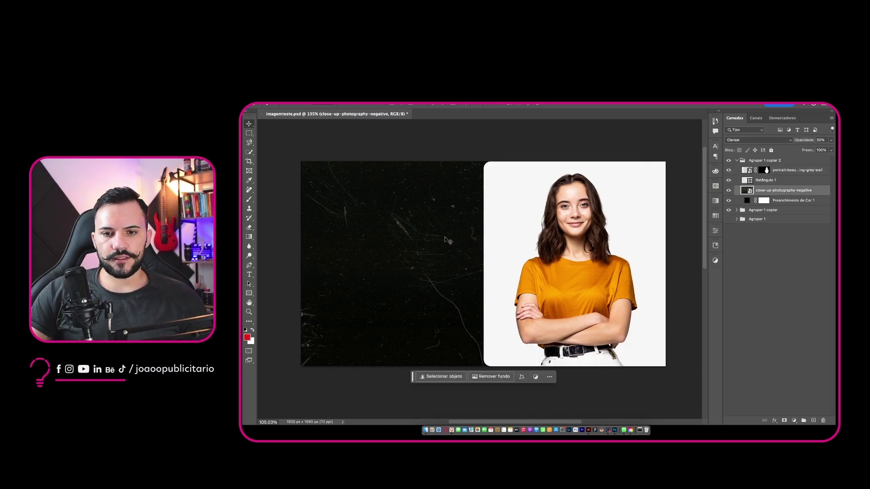
{"action": "left_click", "coordinate": [518, 231]}
{"action": "left_click", "coordinate": [777, 238]}
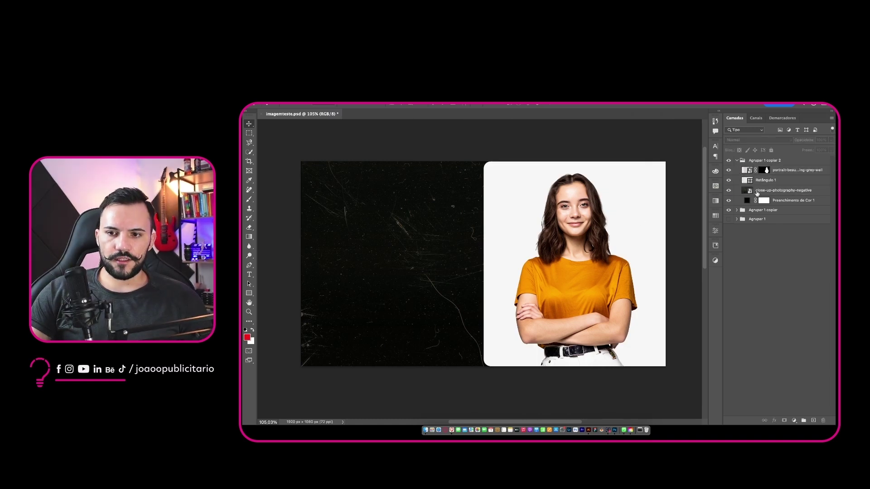
{"action": "double_click", "coordinate": [747, 180]}
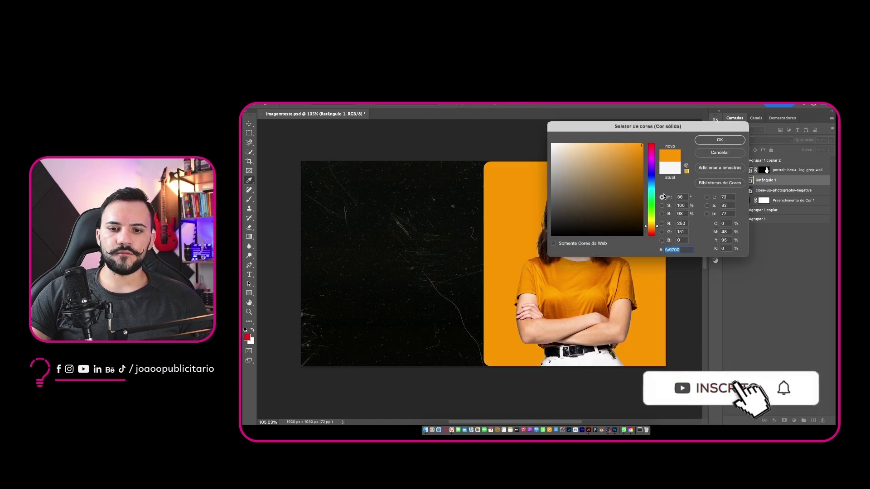
{"action": "left_click", "coordinate": [717, 143]}
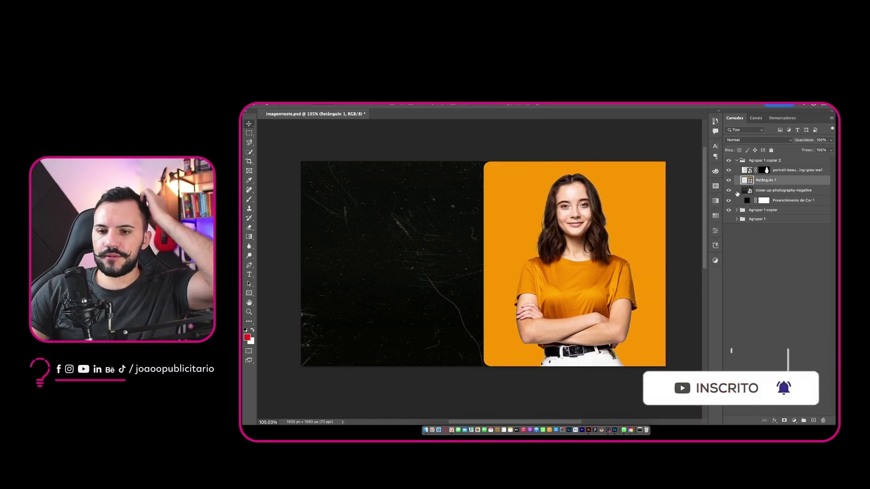
- Collapse the layer group and compare the three layout versions by toggling the visibility of their groups
{"action": "left_click", "coordinate": [737, 160]}
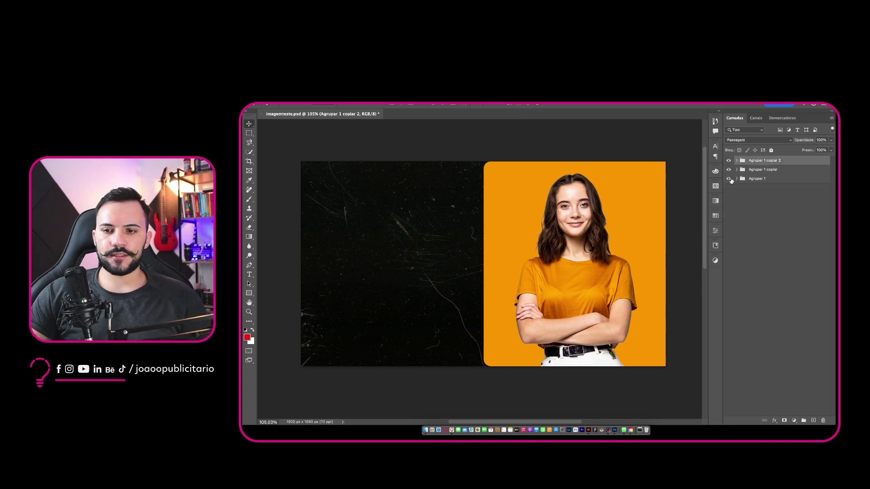
{"action": "left_click", "coordinate": [730, 162]}
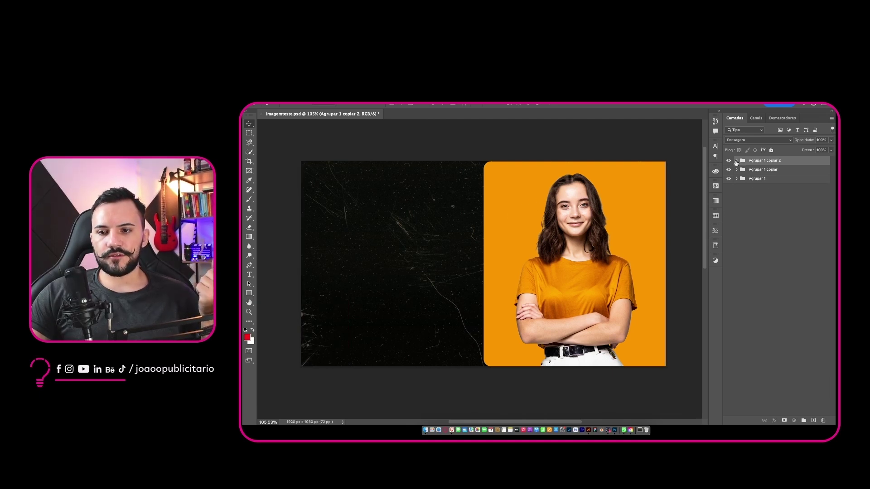
{"action": "left_click", "coordinate": [736, 161]}
{"action": "left_click", "coordinate": [729, 161]}
{"action": "left_click", "coordinate": [737, 160]}
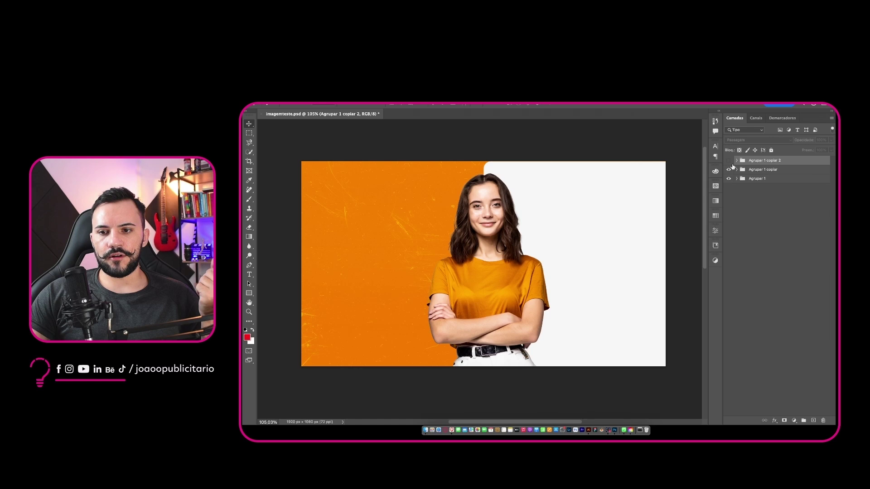
{"action": "left_click", "coordinate": [729, 170]}
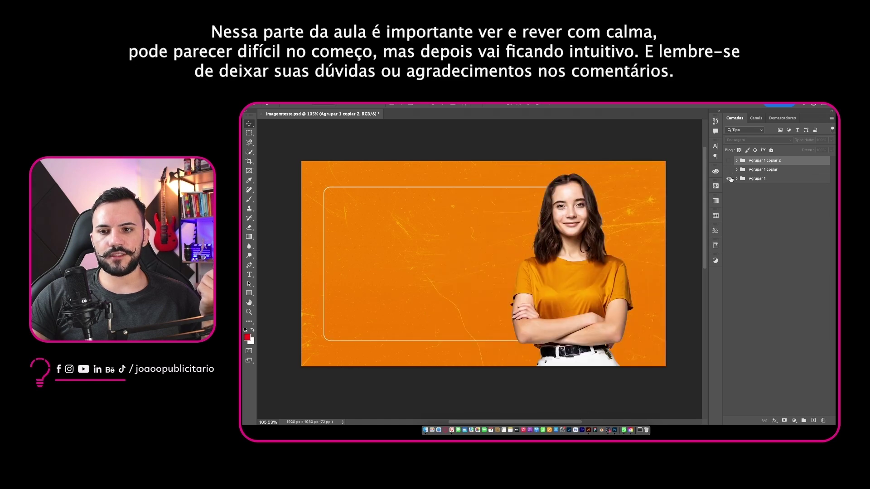
{"action": "left_click", "coordinate": [730, 170]}
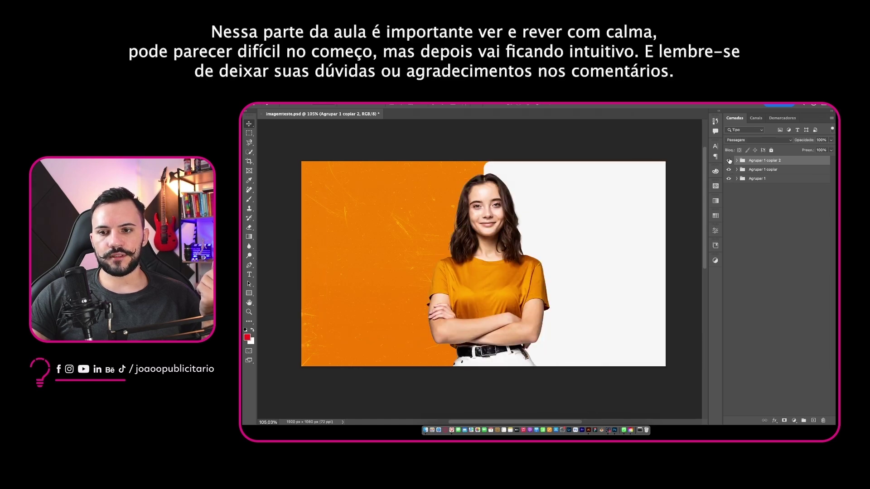
{"action": "left_click", "coordinate": [729, 161]}
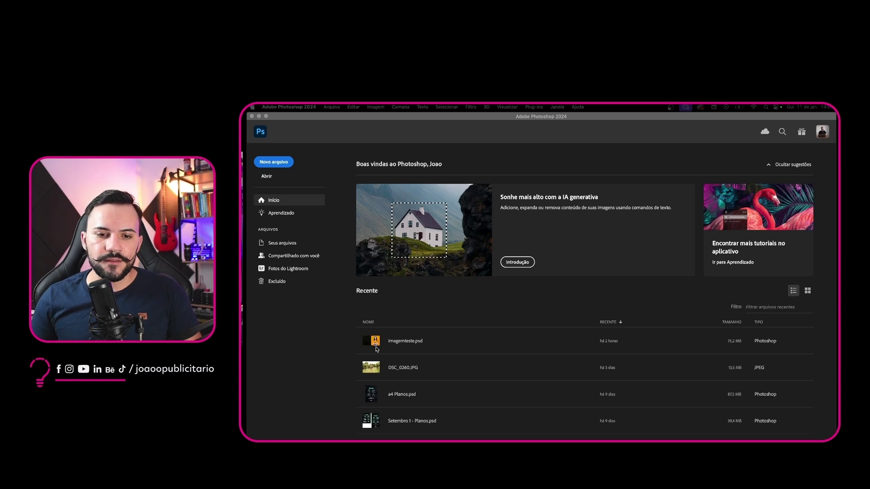
- Create a new 1080 x 1080 px RGB document at 72 ppi with a white artboard and select the artboard
{"action": "left_click", "coordinate": [338, 343]}
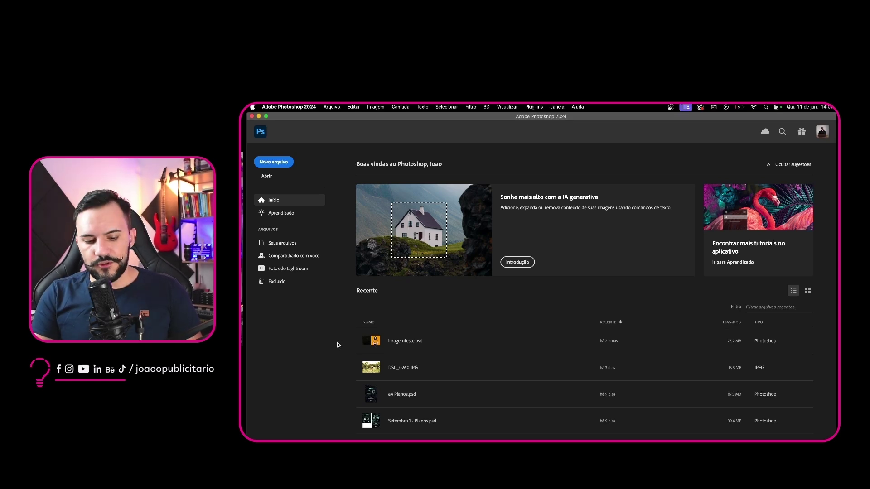
{"action": "key", "text": "super+n"}
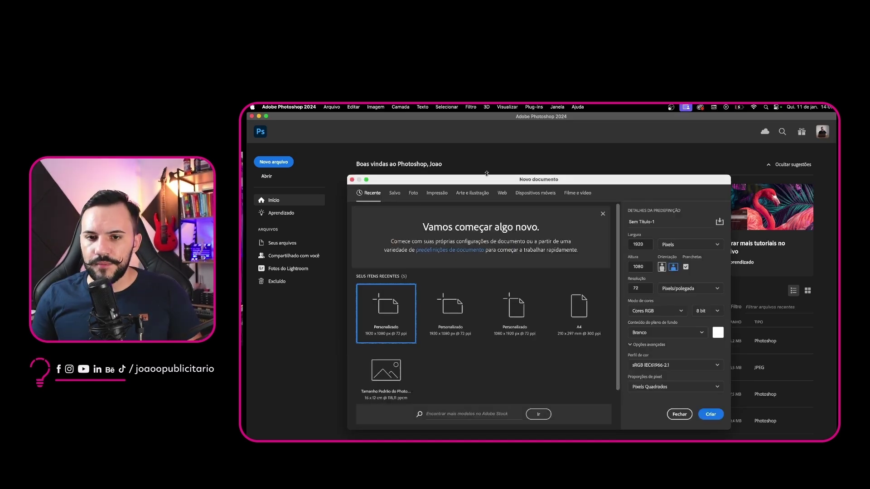
{"action": "left_click_drag", "start_coordinate": [514, 180], "coordinate": [515, 166]}
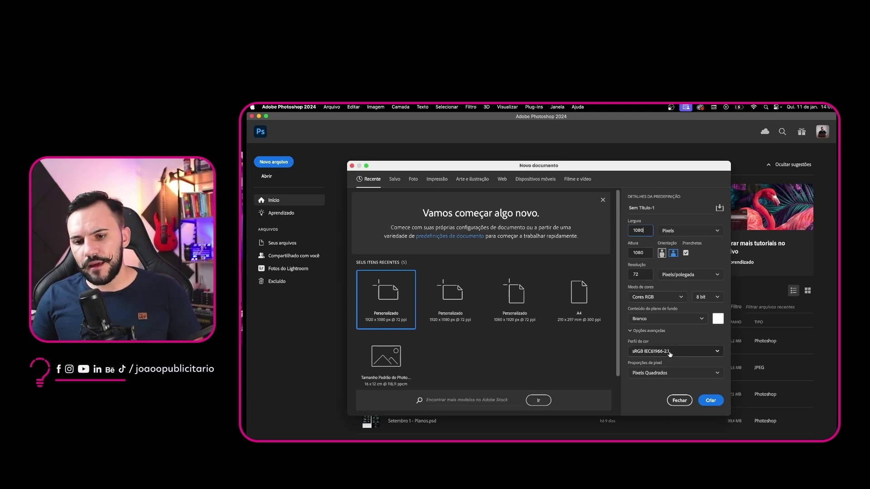
{"action": "left_click", "coordinate": [711, 401]}
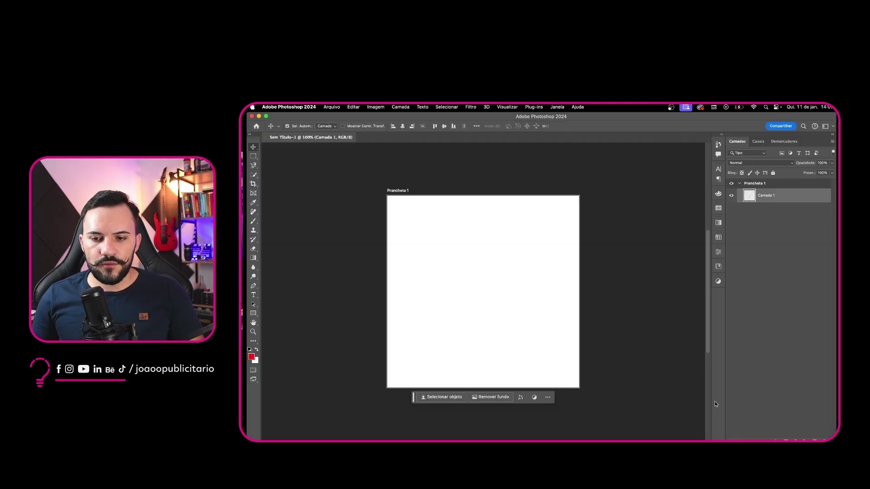
{"action": "left_click", "coordinate": [512, 272]}
{"action": "scroll", "coordinate": [487, 280], "scroll_direction": "up", "scroll_amount": 3}
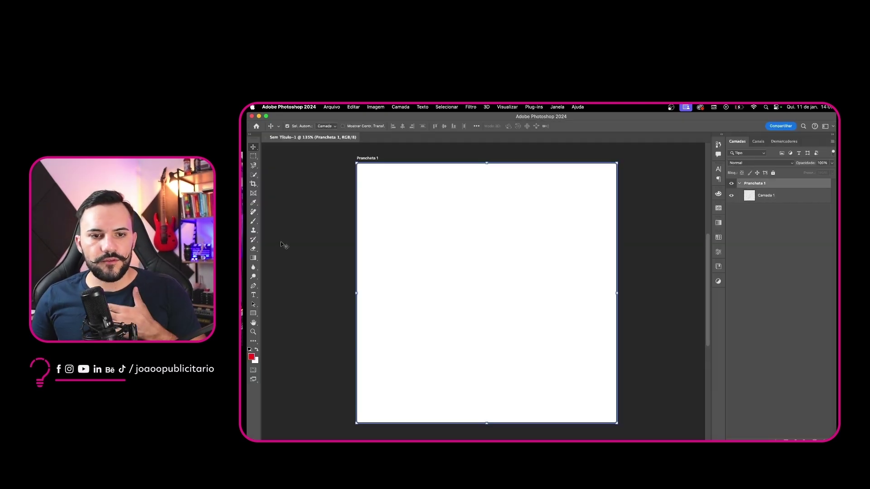
- Draw a 1080 x 1080 px black rectangle shape on the white artboard
{"action": "left_click", "coordinate": [254, 317]}
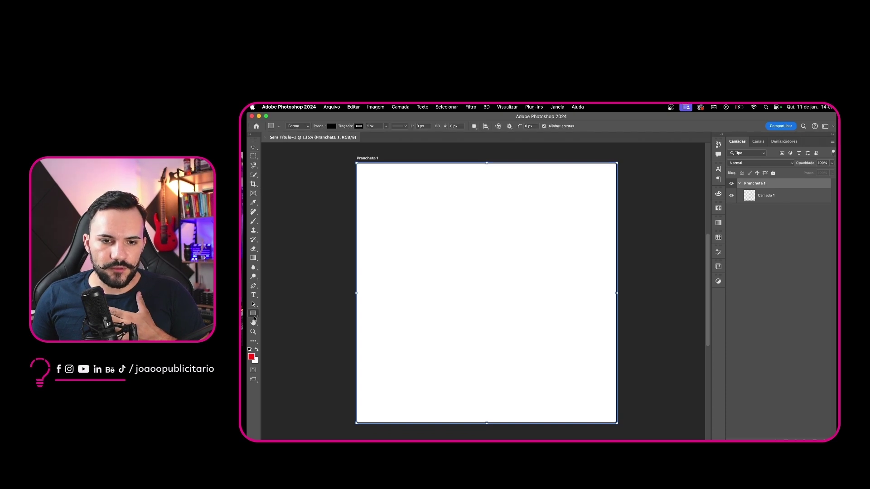
{"action": "left_click", "coordinate": [388, 200]}
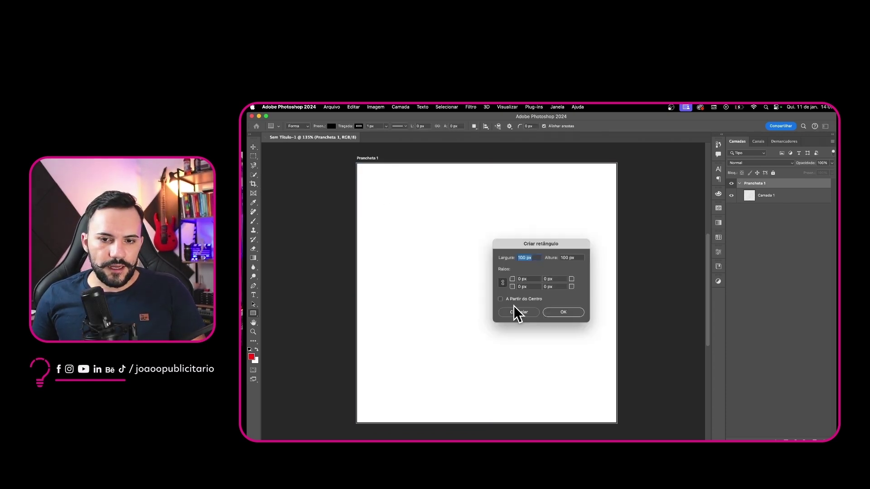
{"action": "type", "text": "1080"}
{"action": "key", "text": "Tab"}
{"action": "type", "text": "10"}
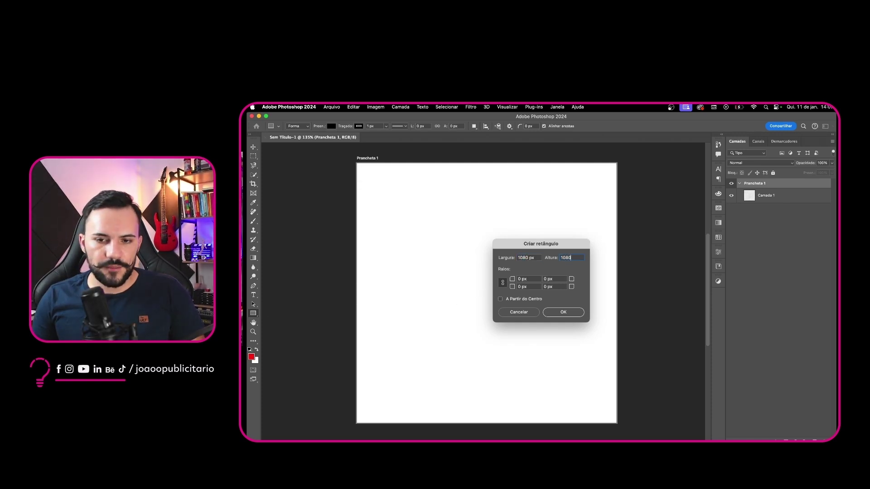
{"action": "key", "text": "Return"}
{"action": "key", "text": "v"}
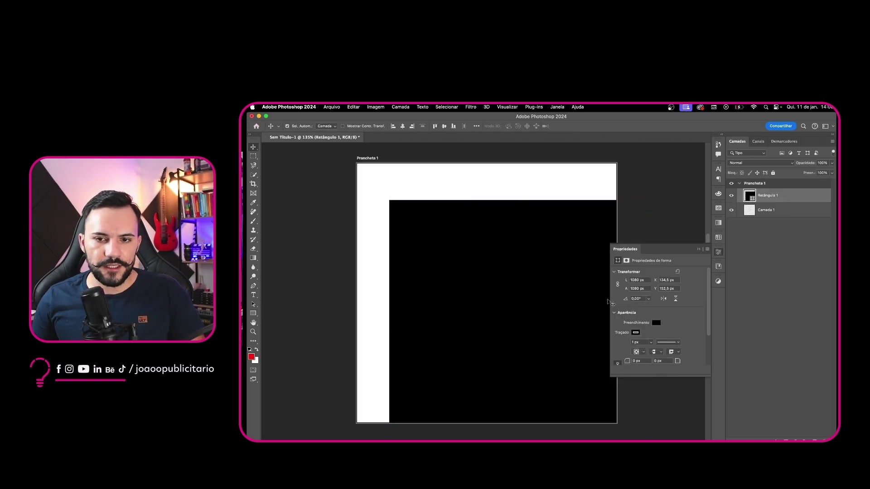
- Remove the stroke from the black rectangle and move it to X 0, Y 0 so it covers the whole artboard
{"action": "left_click", "coordinate": [657, 323]}
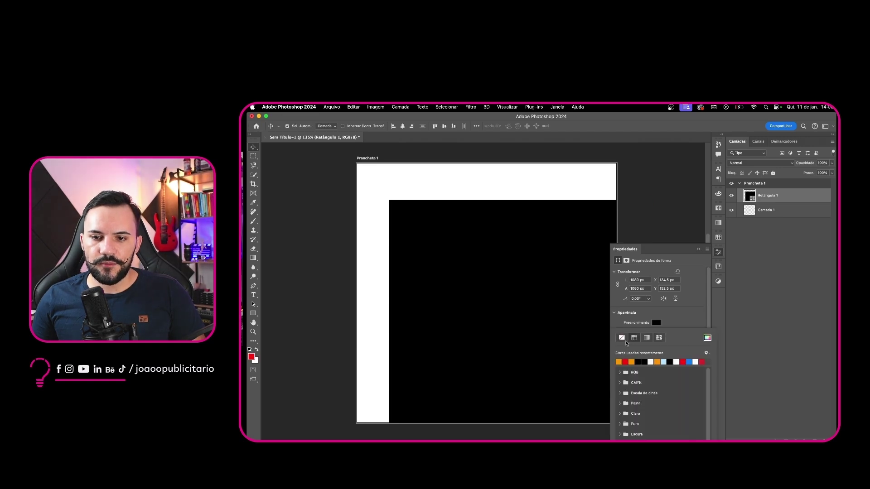
{"action": "left_click", "coordinate": [498, 255]}
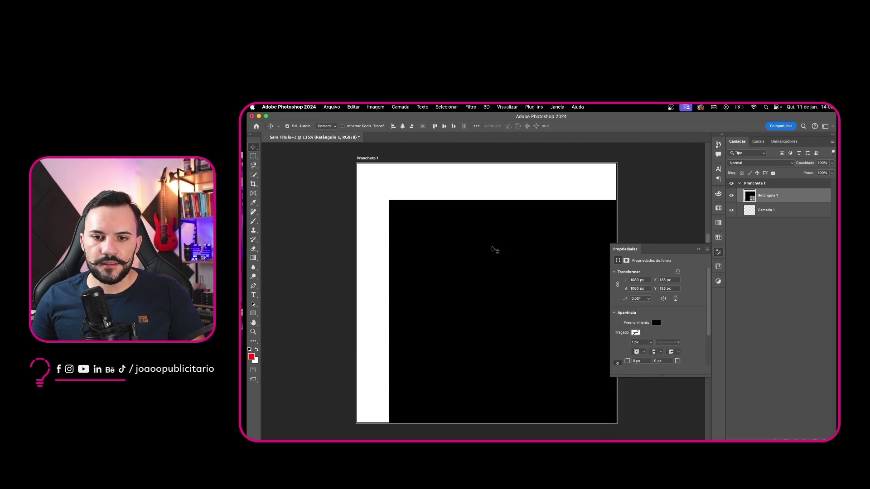
{"action": "key", "text": "super+t"}
{"action": "left_click_drag", "start_coordinate": [518, 299], "coordinate": [487, 265]}
{"action": "key", "text": "Return"}
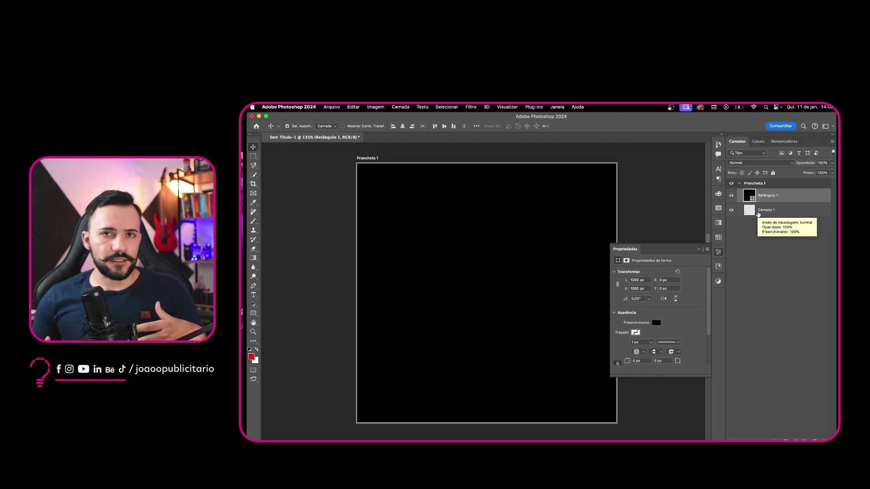
- Duplicate the black rectangle and hide the original Retângulo 1 layer
{"action": "left_click", "coordinate": [699, 251]}
{"action": "key", "text": "super+j"}
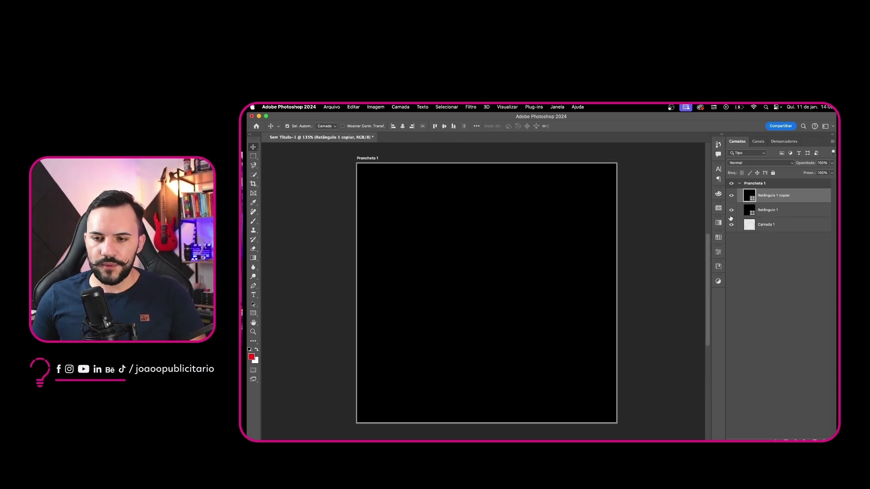
{"action": "left_click", "coordinate": [732, 211]}
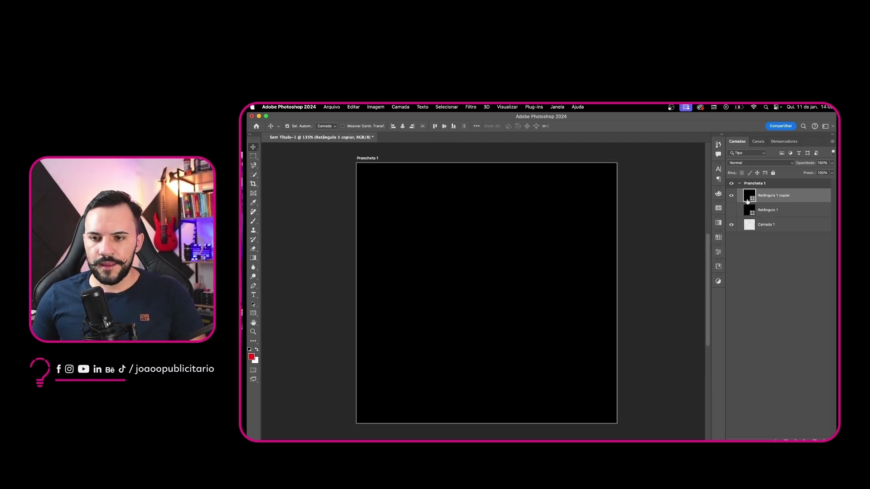
- Remove the fill of Retângulo 1 copiar and give it a 1 px red stroke
{"action": "left_click", "coordinate": [720, 254]}
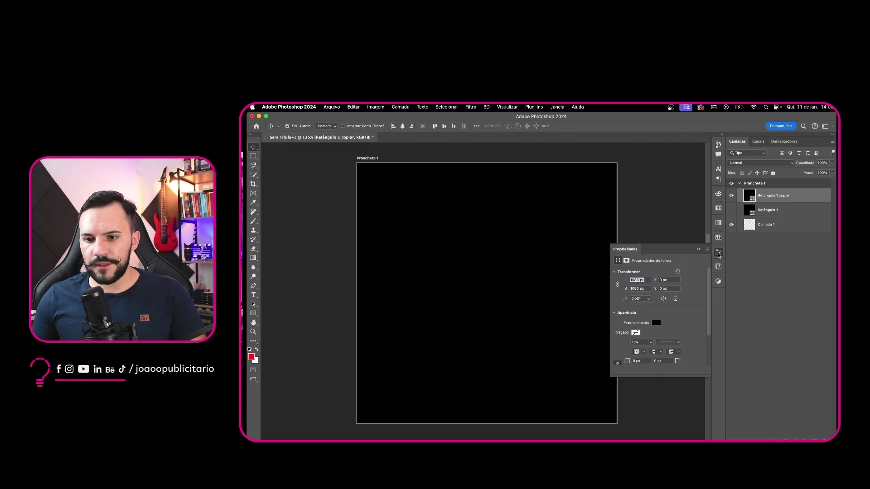
{"action": "left_click", "coordinate": [719, 253]}
{"action": "left_click", "coordinate": [557, 107]}
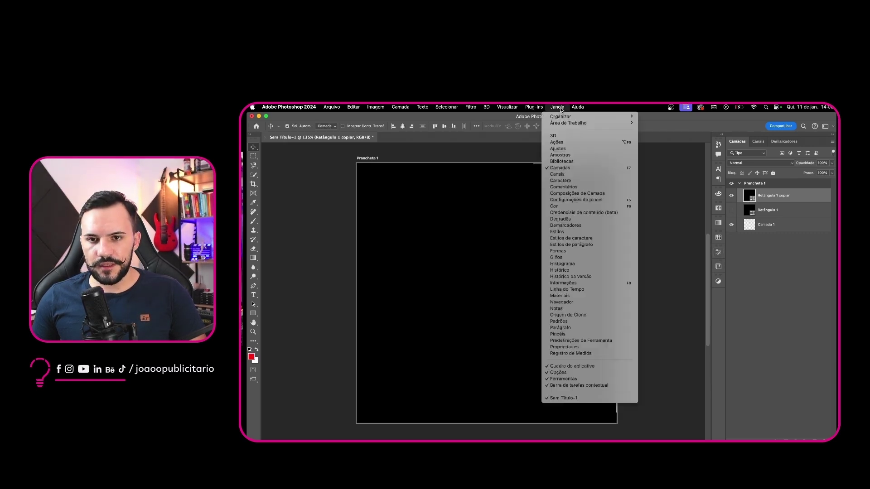
{"action": "left_click", "coordinate": [572, 350]}
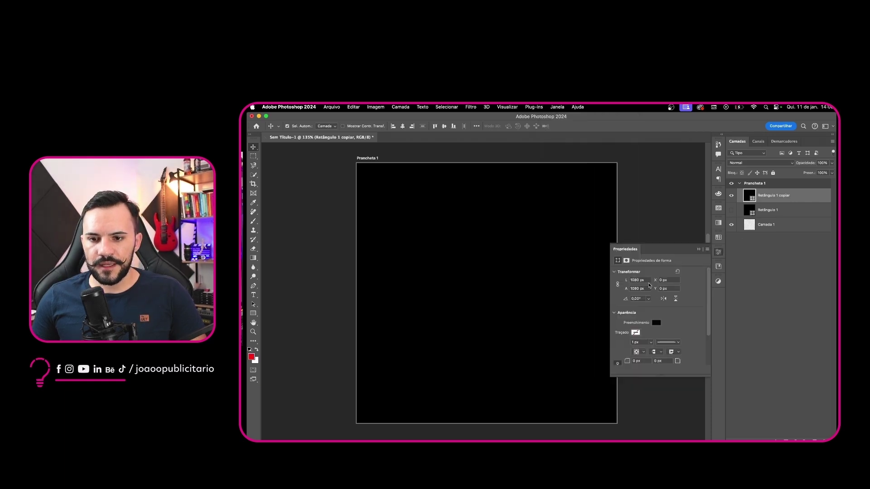
{"action": "left_click", "coordinate": [656, 324]}
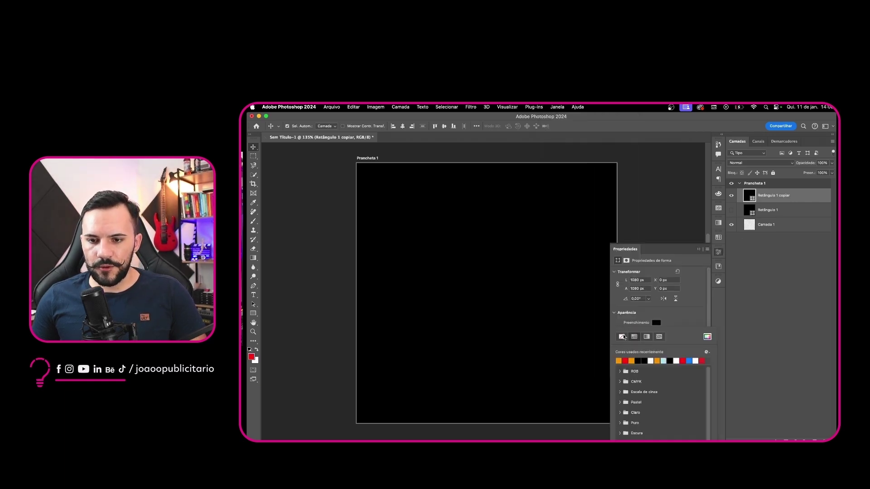
{"action": "left_click", "coordinate": [623, 336]}
{"action": "left_click", "coordinate": [663, 314]}
{"action": "left_click", "coordinate": [657, 323]}
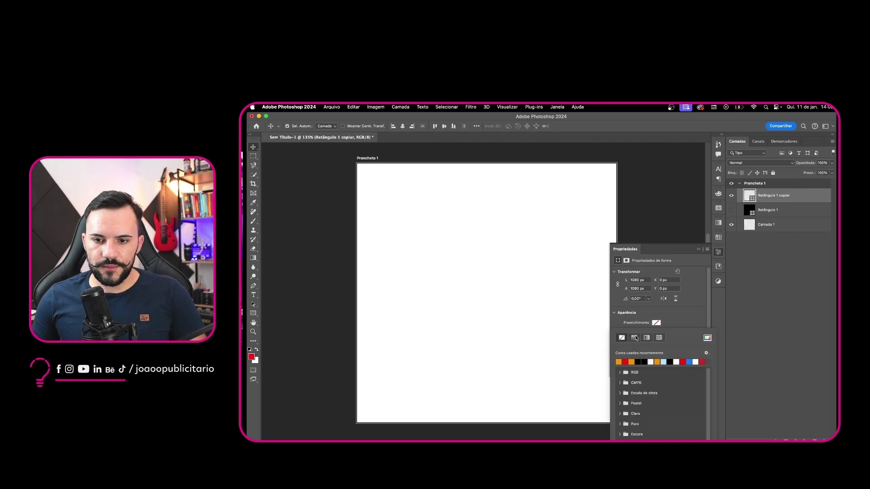
{"action": "left_click", "coordinate": [626, 363]}
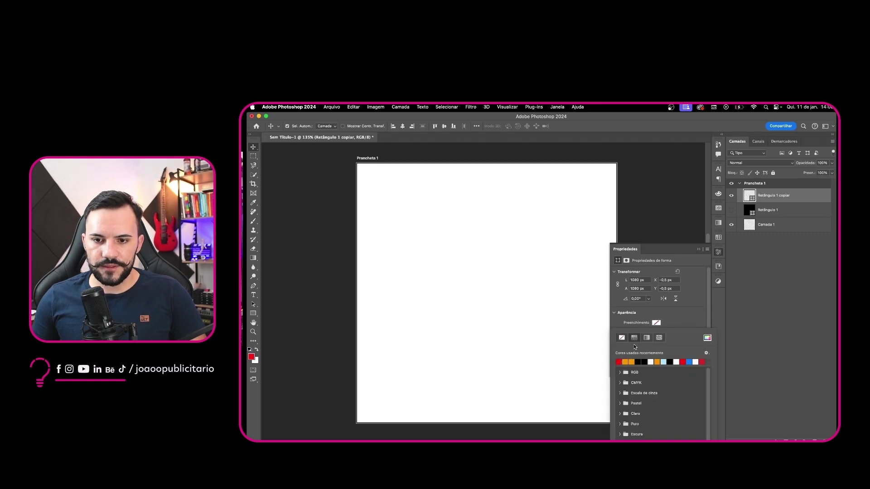
{"action": "left_click", "coordinate": [665, 312]}
{"action": "left_click", "coordinate": [698, 249]}
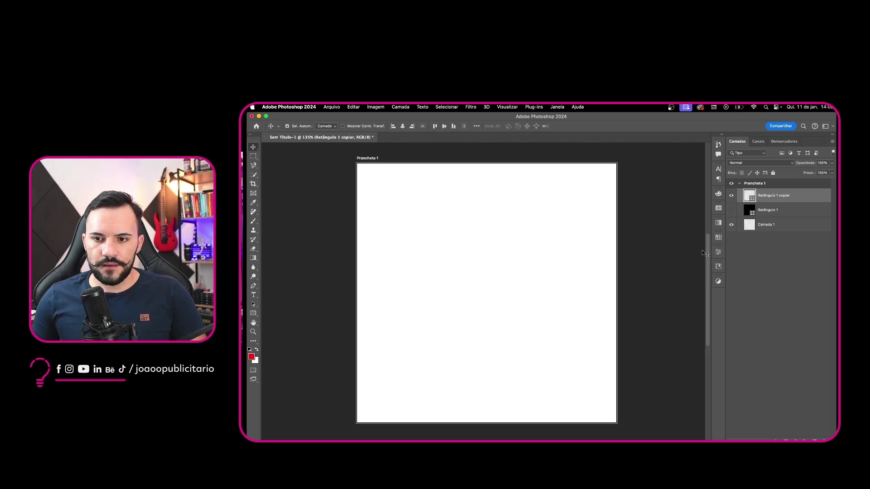
{"action": "left_click", "coordinate": [718, 254]}
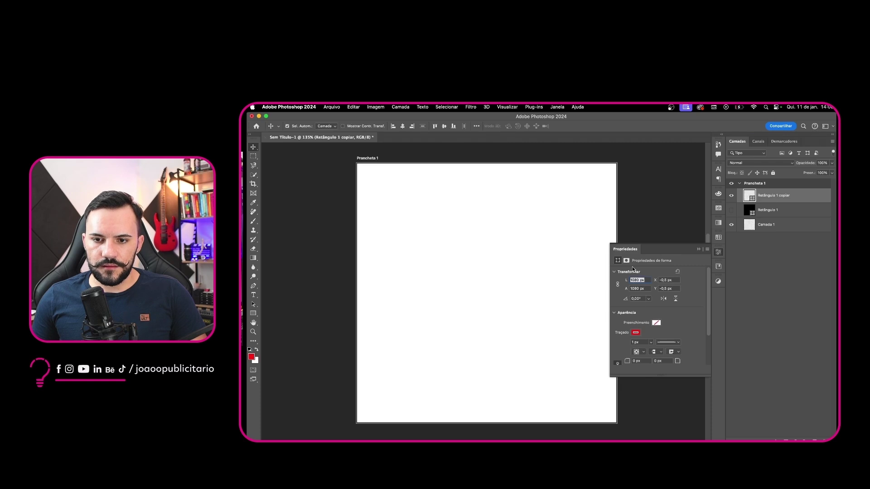
- Scale the red outline about its centre down to about 932 px square and rename its layer "margem"
{"action": "key", "text": "super+t"}
{"action": "left_click_drag", "start_coordinate": [617, 164], "coordinate": [600, 182]}
{"action": "key", "text": "Return"}
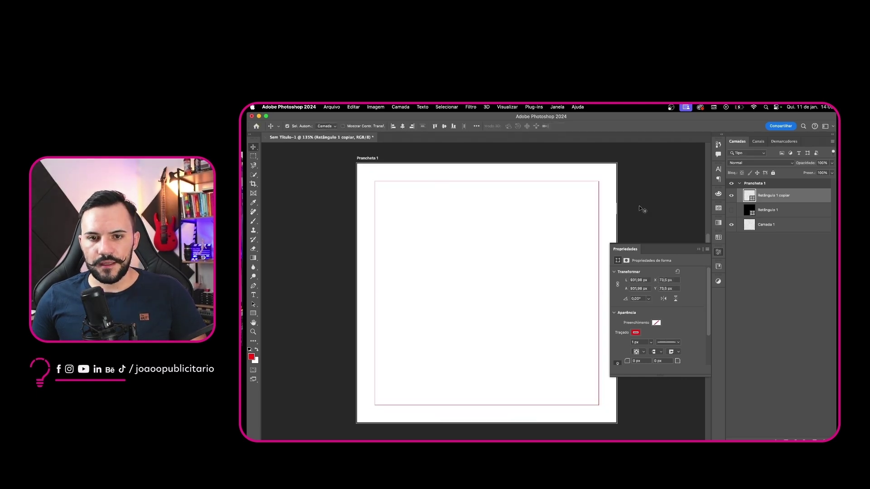
{"action": "left_click", "coordinate": [699, 250]}
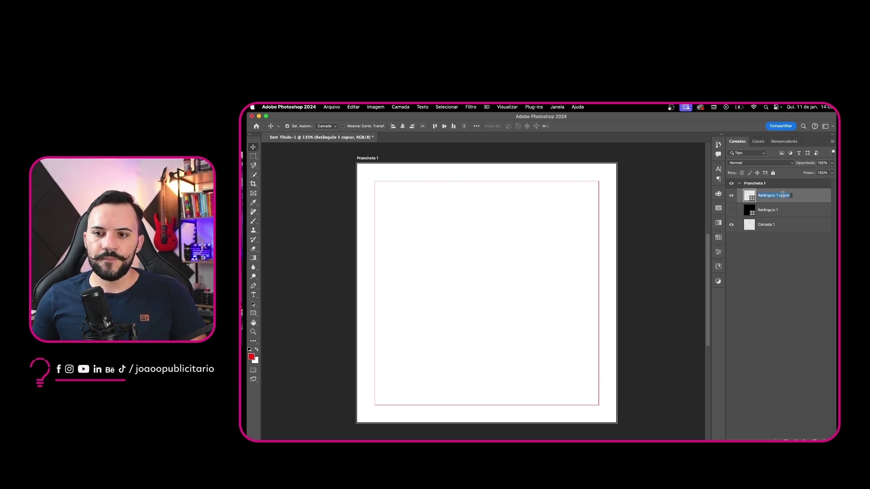
{"action": "type", "text": "margem"}
{"action": "key", "text": "Return"}
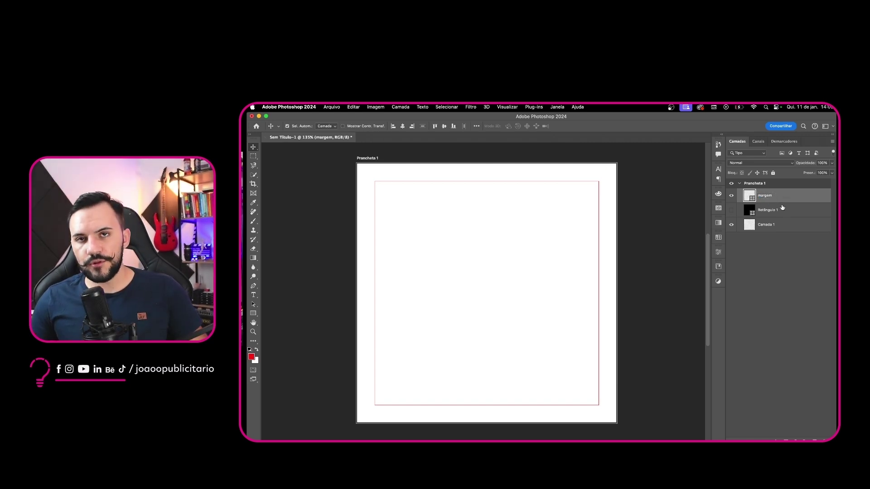
- Show the black Retângulo 1 again and set its width to one third of the artboard, 1080 px/3
{"action": "left_click", "coordinate": [781, 213]}
{"action": "left_click", "coordinate": [732, 210]}
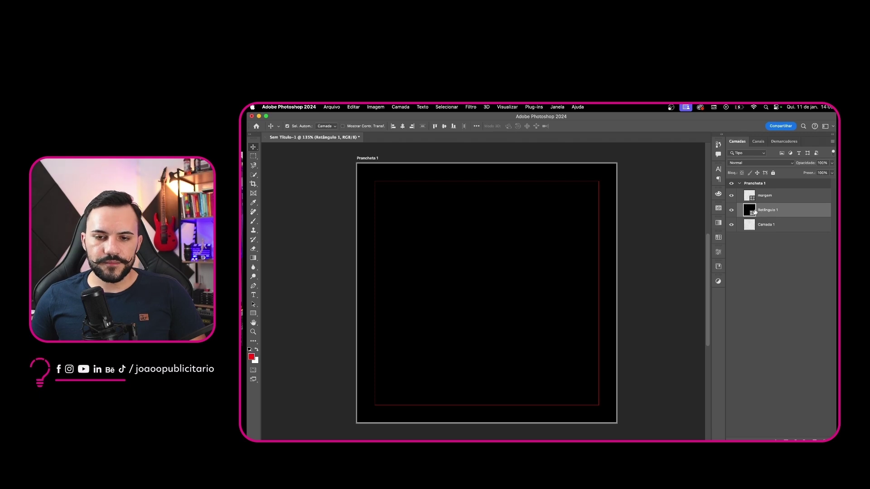
{"action": "left_click", "coordinate": [718, 255]}
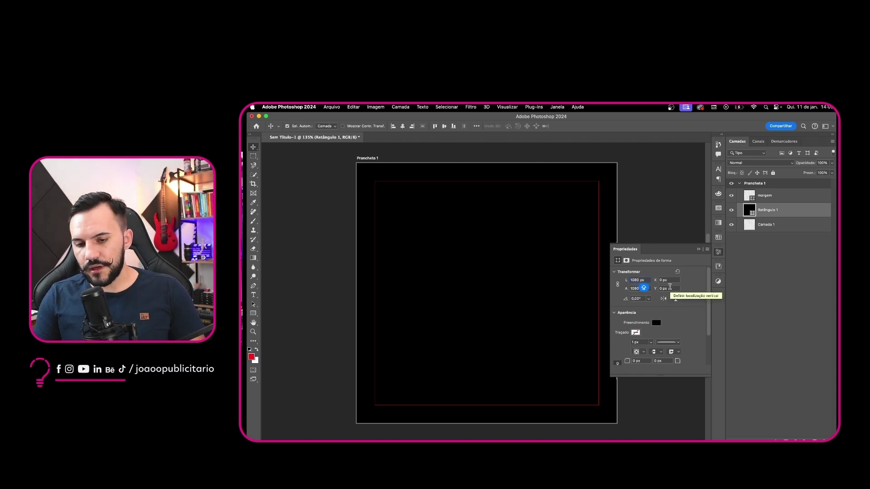
{"action": "type", "text": "3"}
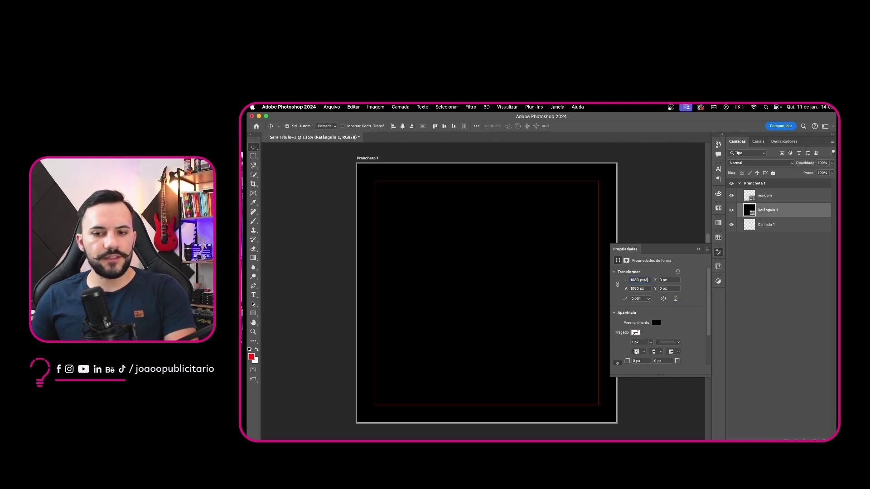
{"action": "key", "text": "Return"}
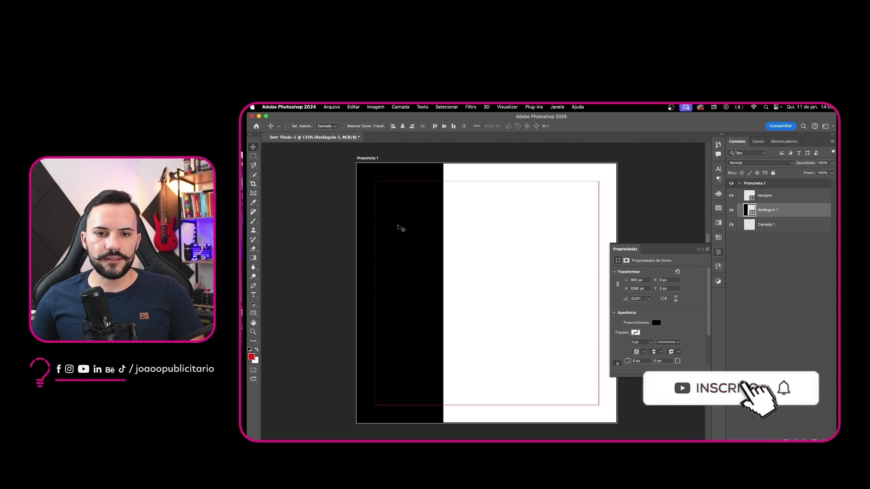
- Widen the black Retângulo 1 column toward the artboard's centre and set its width to 415 px
{"action": "key", "text": "super+t"}
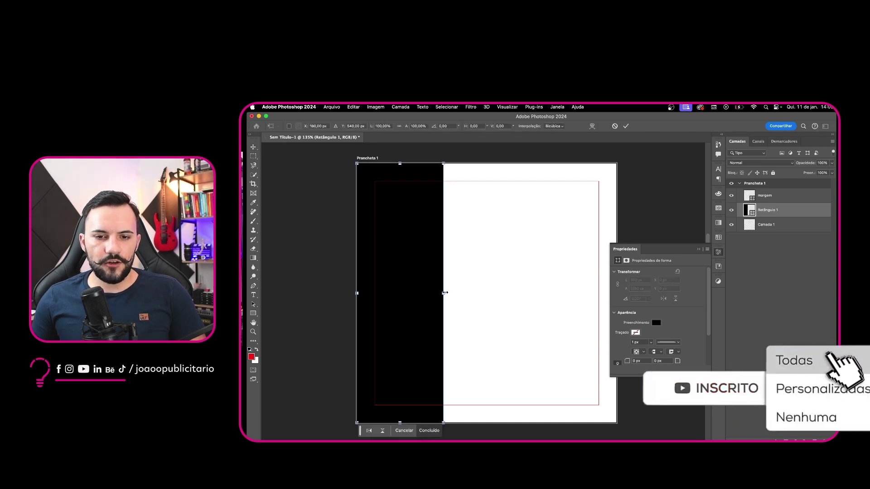
{"action": "left_click_drag", "start_coordinate": [444, 293], "coordinate": [458, 293]}
{"action": "key", "text": "Return"}
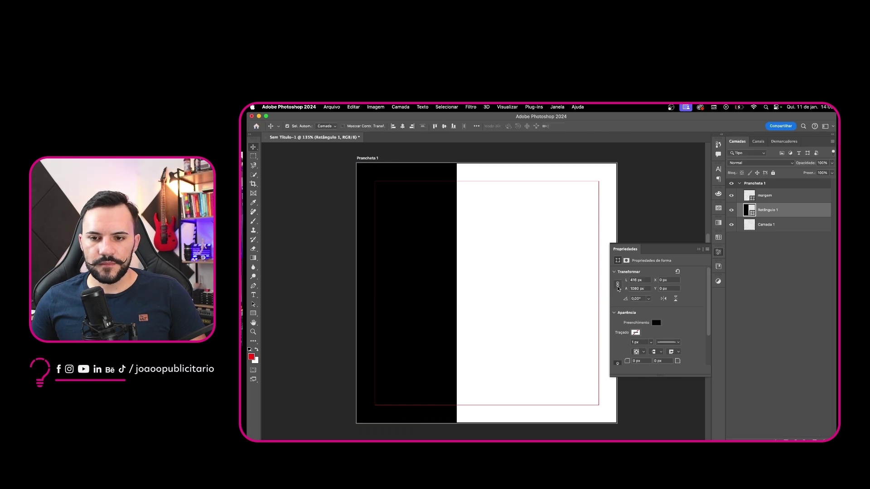
{"action": "left_click", "coordinate": [634, 280]}
{"action": "type", "text": "415"}
{"action": "key", "text": "Return"}
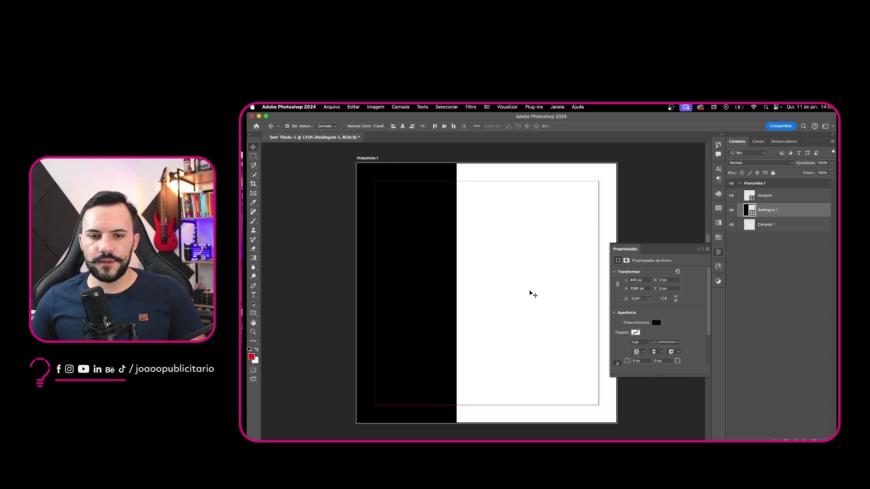
{"action": "key", "text": "super+t"}
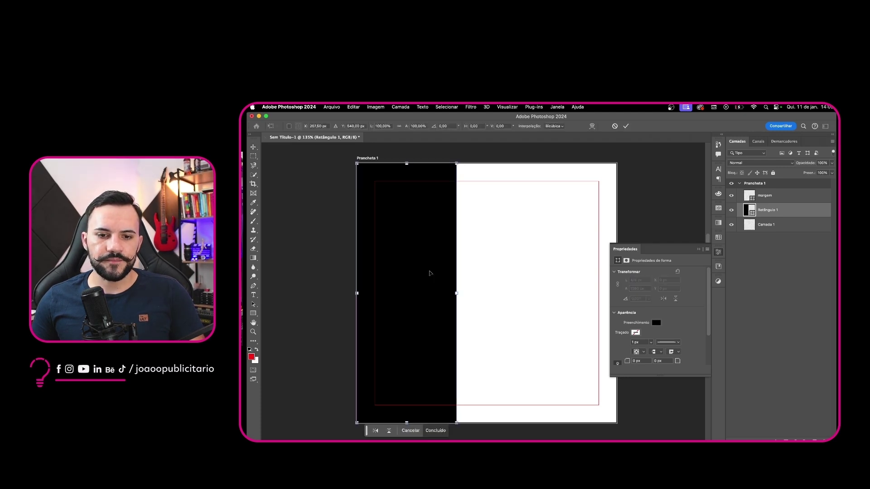
{"action": "key", "text": "Return"}
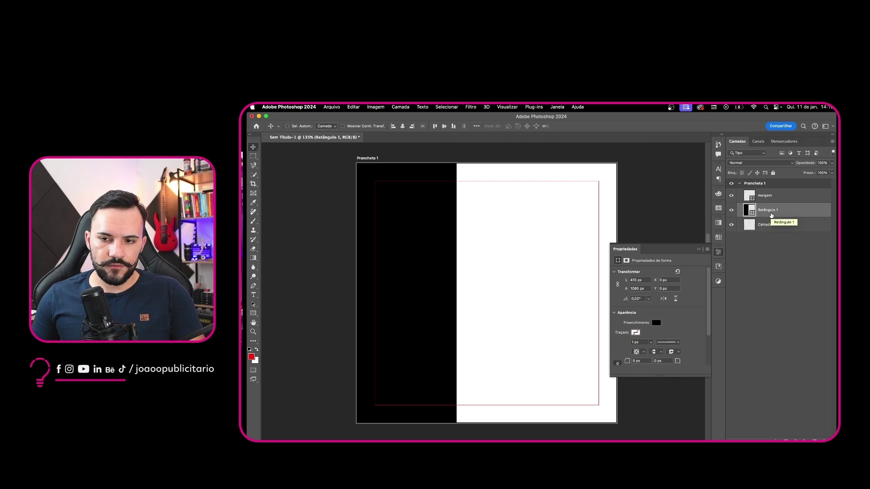
- Duplicate the black column, rotate the copy by -90° and place it along the artboard's bottom edge
{"action": "key", "text": "super+j"}
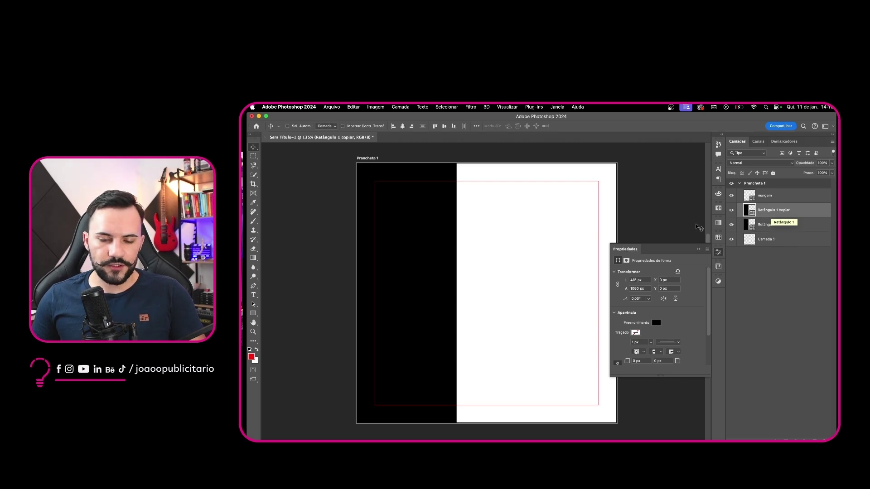
{"action": "key", "text": "super+t"}
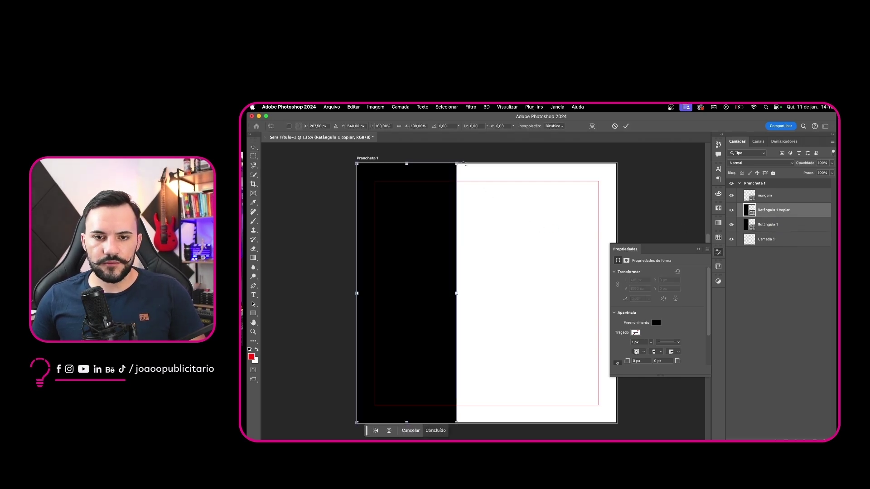
{"action": "left_click_drag", "start_coordinate": [464, 161], "coordinate": [307, 249]}
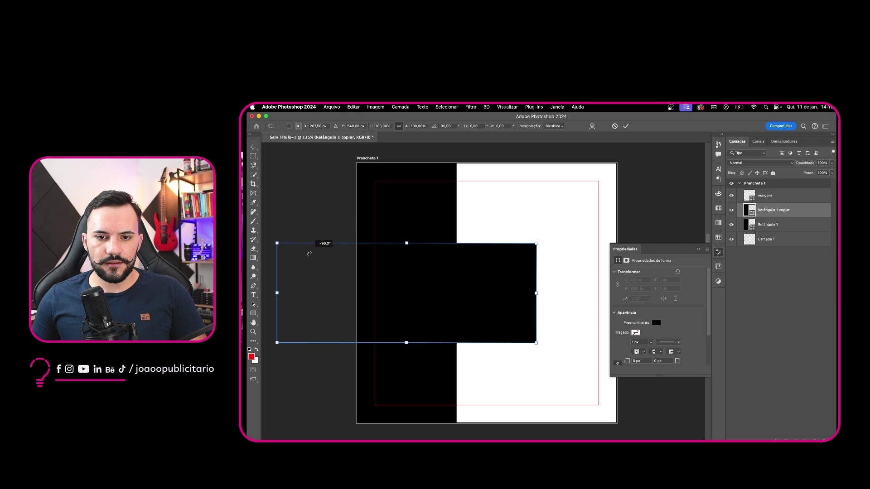
{"action": "left_click_drag", "start_coordinate": [398, 289], "coordinate": [482, 368]}
{"action": "key", "text": "Return"}
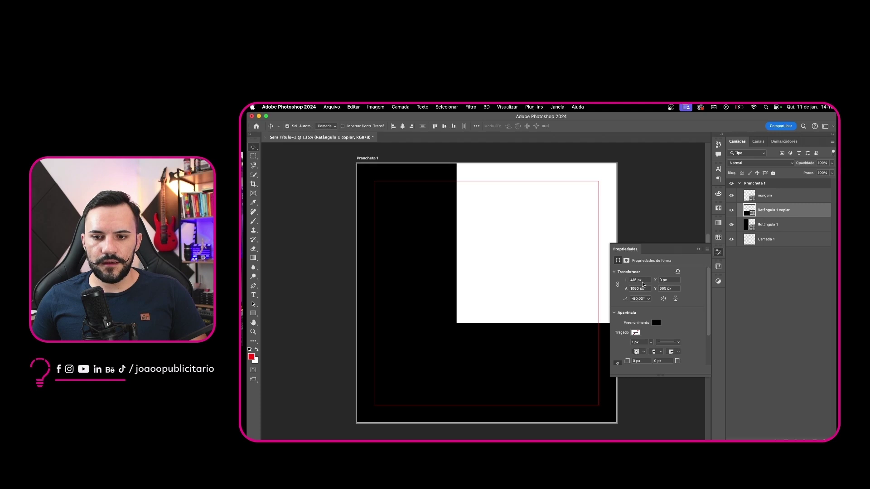
- Set the bottom bar's thickness to 207,5 px and shorten it to about 665 px so it starts at the black column's inner edge
{"action": "left_click", "coordinate": [644, 281]}
{"action": "type", "text": "207,5"}
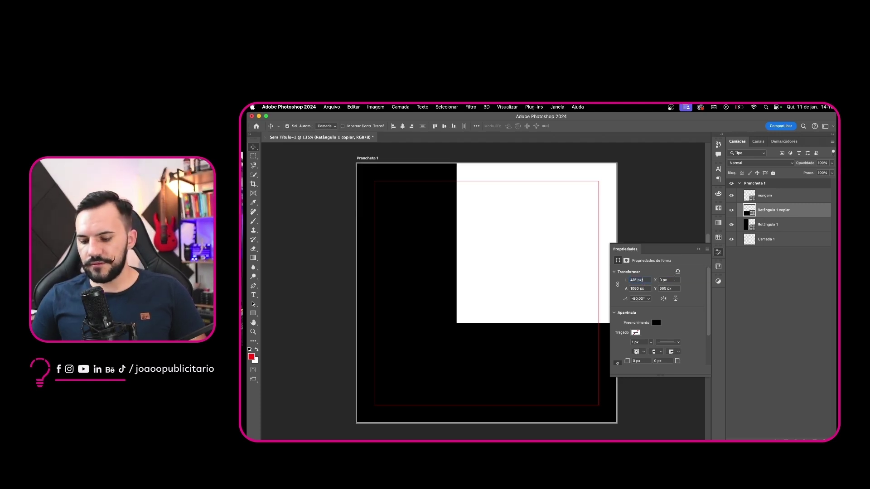
{"action": "key", "text": "Return"}
{"action": "key", "text": "super+t"}
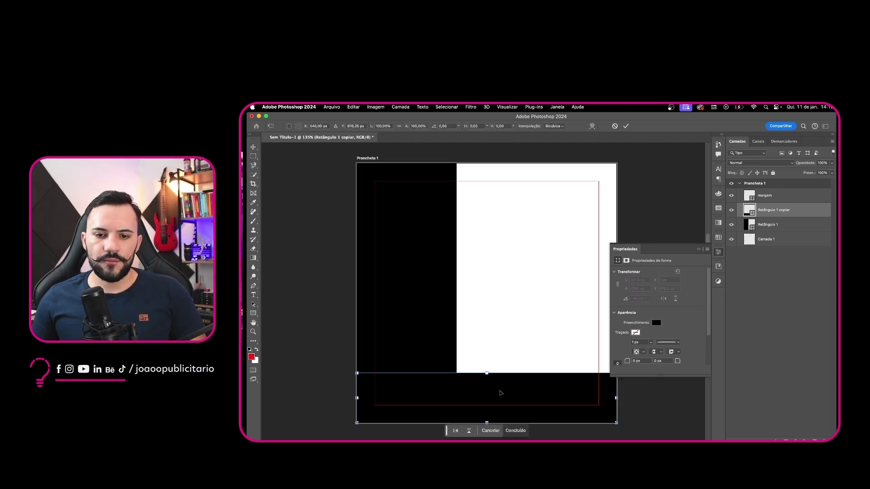
{"action": "left_click_drag", "start_coordinate": [357, 398], "coordinate": [457, 400]}
{"action": "key", "text": "Return"}
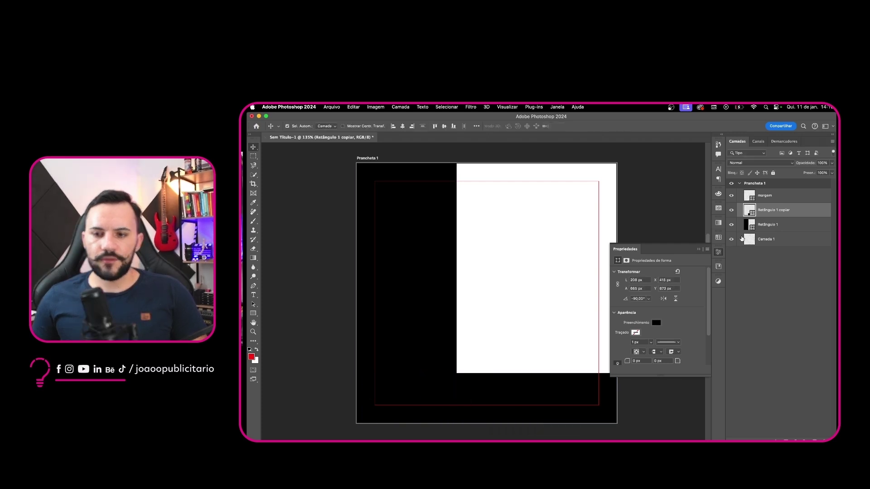
- Recolour the bottom bar, Retângulo 1 copiar, bright lime green and the Retângulo 1 column medium green
{"action": "double_click", "coordinate": [749, 211]}
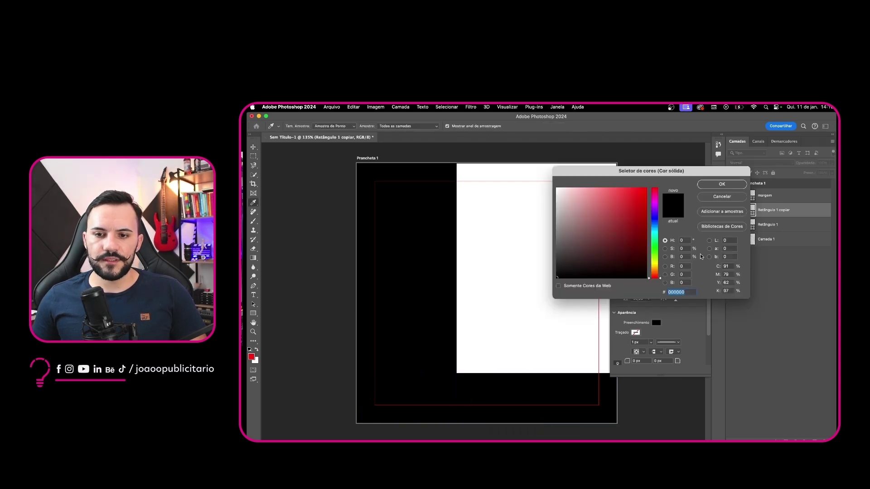
{"action": "left_click", "coordinate": [656, 253]}
{"action": "left_click_drag", "start_coordinate": [626, 241], "coordinate": [614, 188]}
{"action": "left_click", "coordinate": [711, 187]}
{"action": "left_click", "coordinate": [440, 259]}
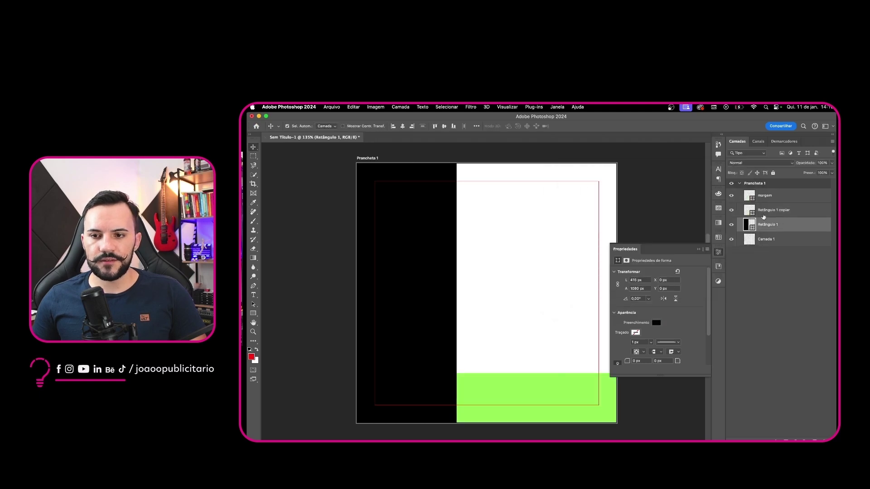
{"action": "double_click", "coordinate": [747, 228]}
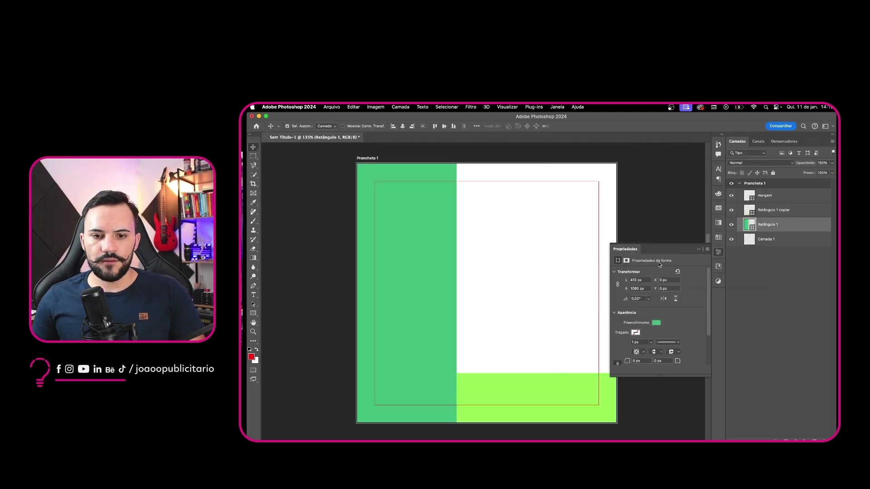
{"action": "left_click", "coordinate": [698, 251]}
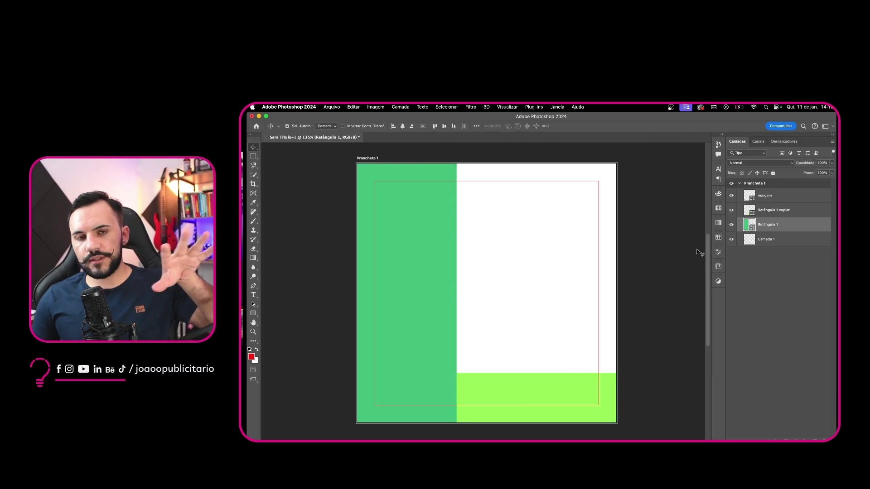
- Add the text "Nosso texto" on the white area, broken into two lines
{"action": "left_click", "coordinate": [575, 266]}
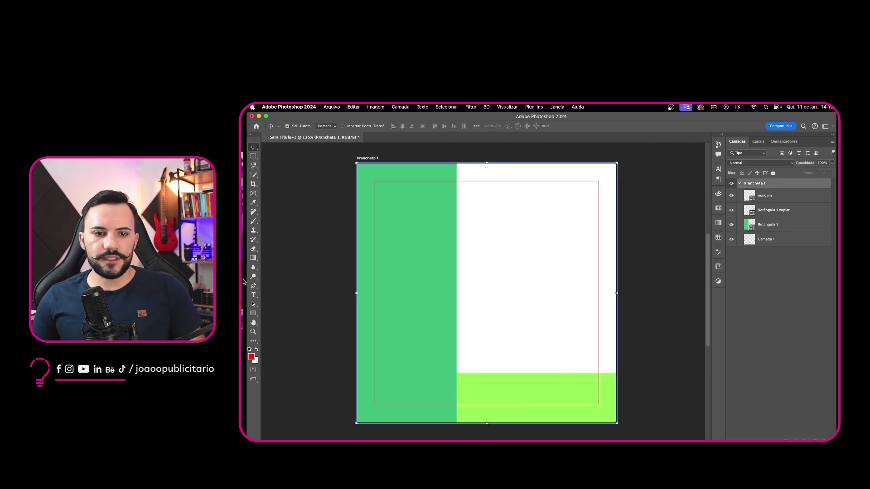
{"action": "key", "text": "t"}
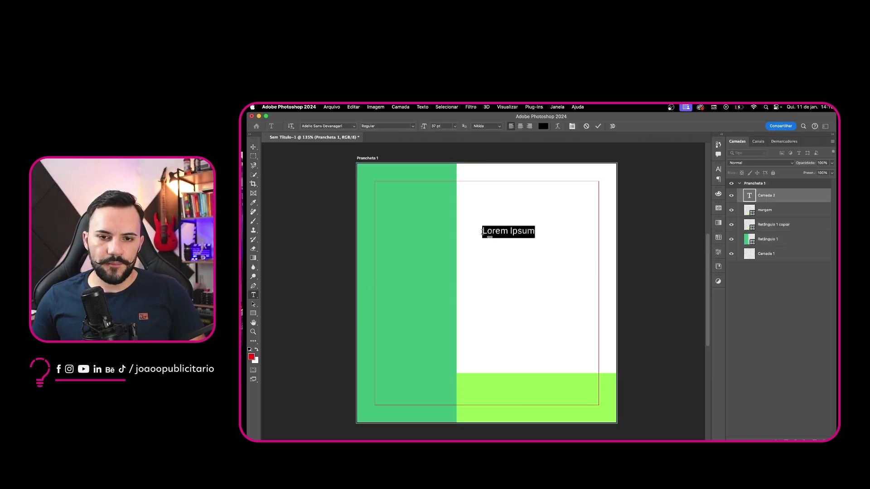
{"action": "left_click", "coordinate": [481, 231]}
{"action": "type", "text": "Nosso texto"}
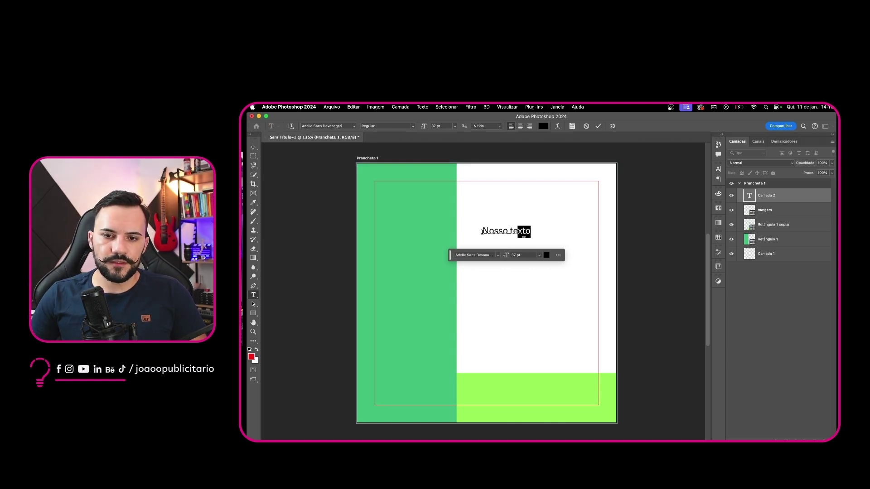
{"action": "key", "text": "Return"}
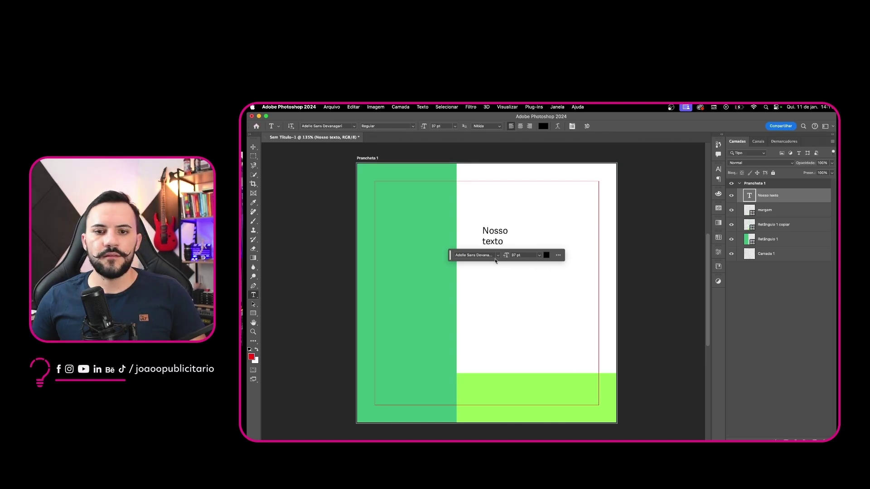
- Scale the "Nosso texto" text up to about 255%
{"action": "key", "text": "super+t"}
{"action": "left_click_drag", "start_coordinate": [508, 250], "coordinate": [551, 279]}
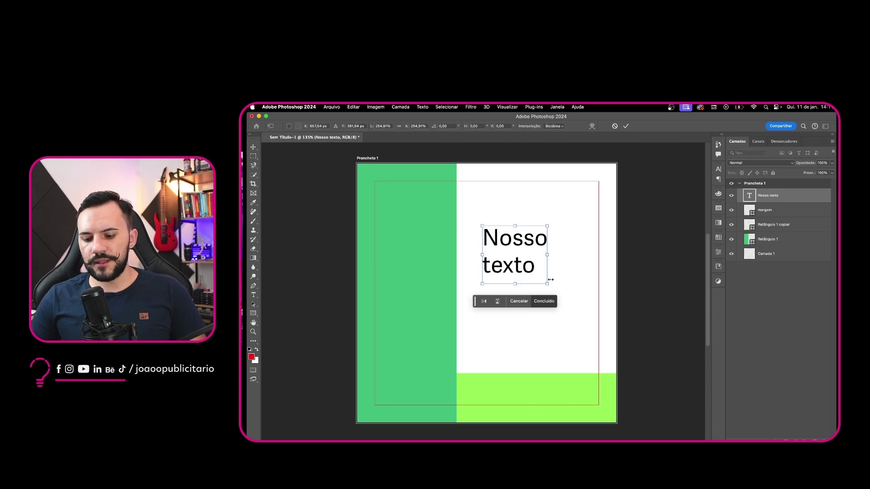
{"action": "key", "text": "Return"}
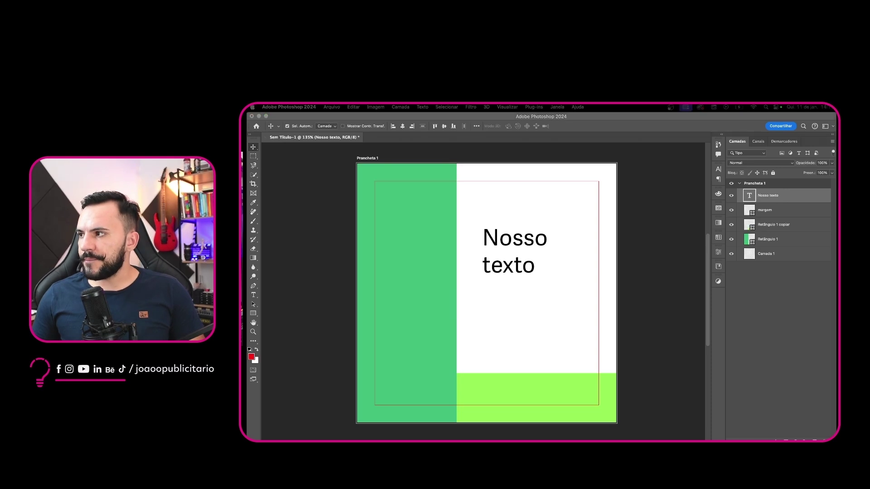
- Switch to the Pexels website in Brave and search its photos for "carro oficina"
{"action": "left_click_drag", "start_coordinate": [784, 438], "coordinate": [684, 132]}
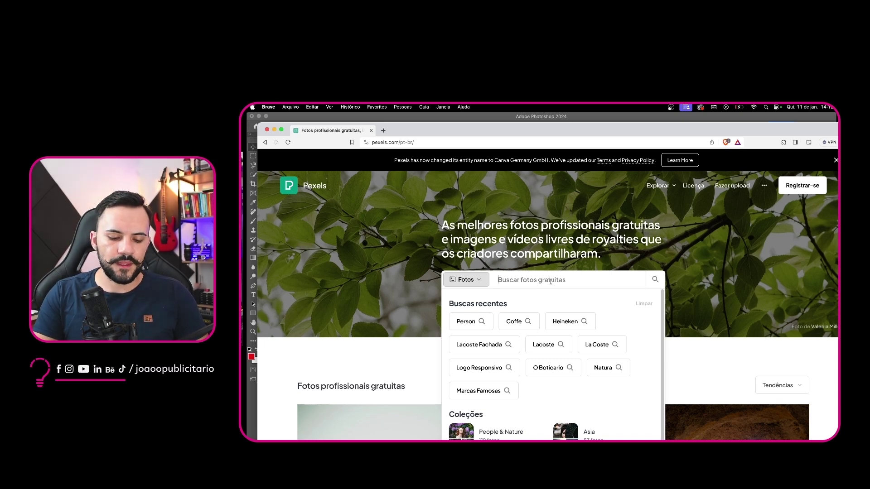
{"action": "type", "text": "carro oficina"}
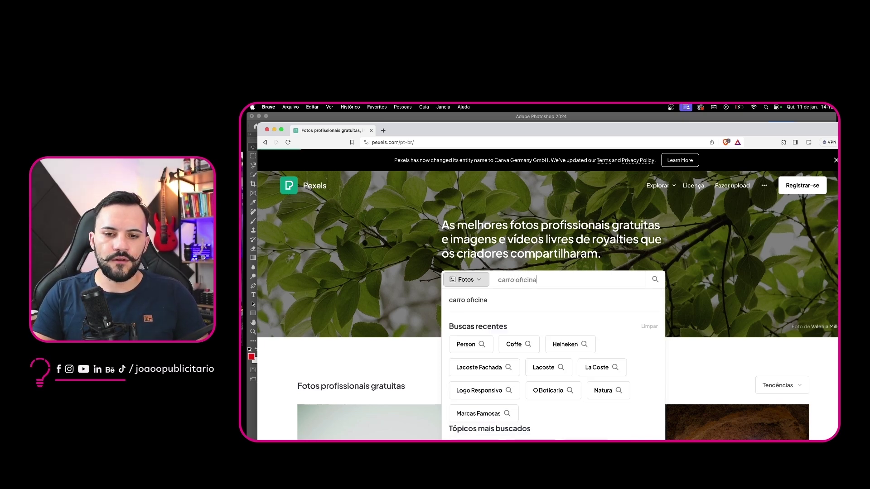
{"action": "key", "text": "Return"}
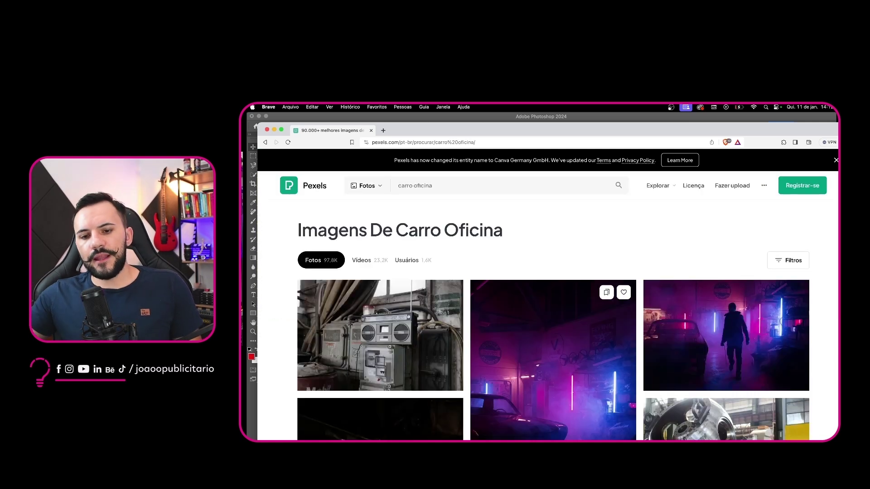
- Find and open the portrait photo of a mechanic's hands over a car engine and copy its page address
{"action": "scroll", "coordinate": [565, 297], "scroll_direction": "down", "scroll_amount": 2}
{"action": "scroll", "coordinate": [565, 297], "scroll_direction": "down", "scroll_amount": 7}
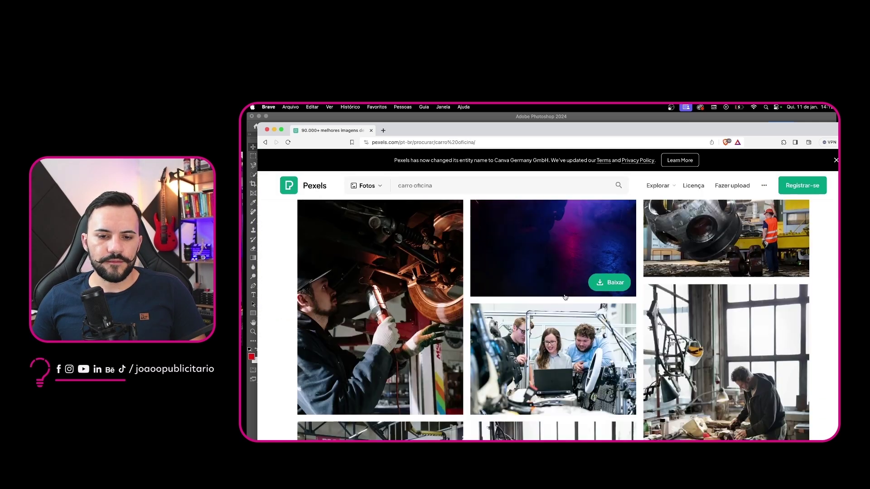
{"action": "scroll", "coordinate": [565, 298], "scroll_direction": "up", "scroll_amount": 3}
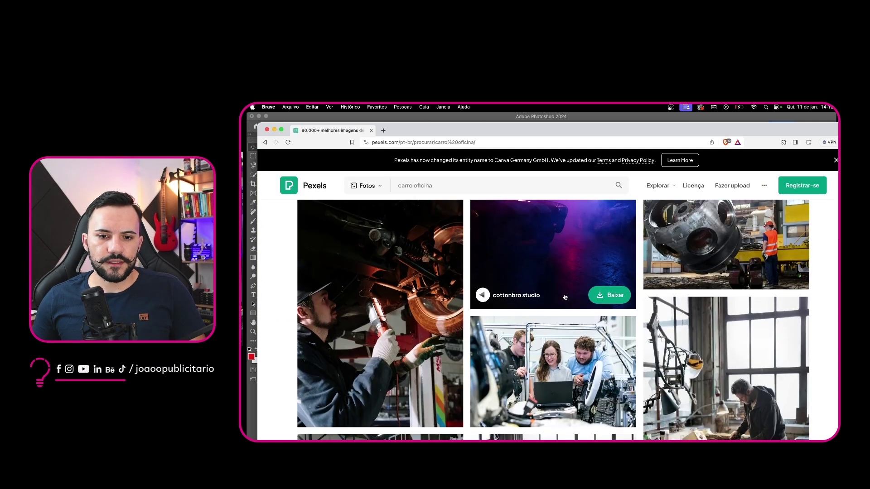
{"action": "scroll", "coordinate": [565, 298], "scroll_direction": "down", "scroll_amount": 6}
{"action": "scroll", "coordinate": [579, 281], "scroll_direction": "down", "scroll_amount": 20}
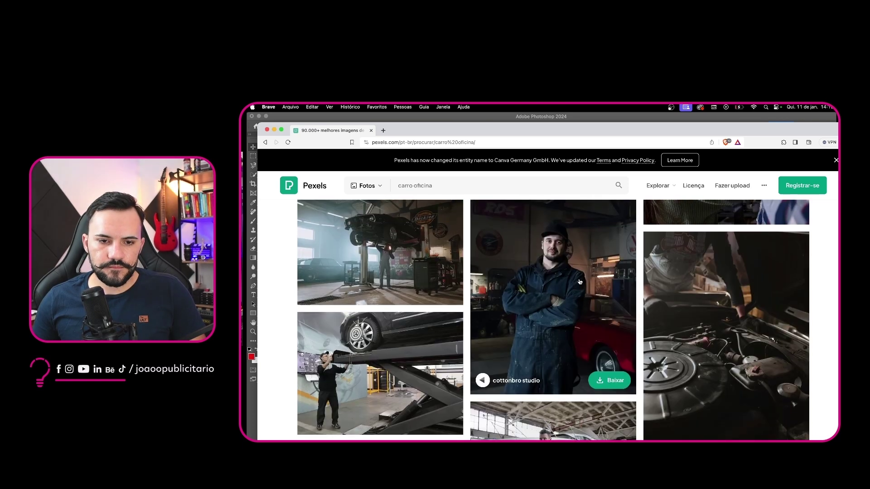
{"action": "scroll", "coordinate": [579, 278], "scroll_direction": "down", "scroll_amount": 3}
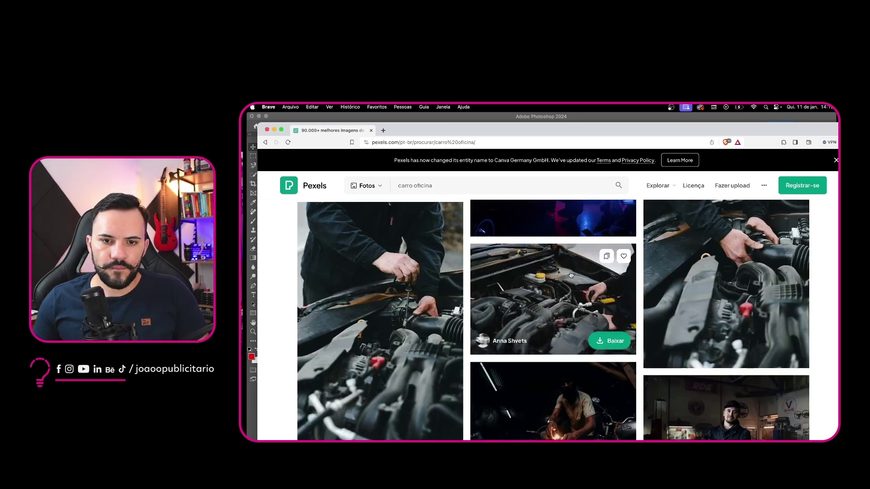
{"action": "left_click", "coordinate": [388, 314]}
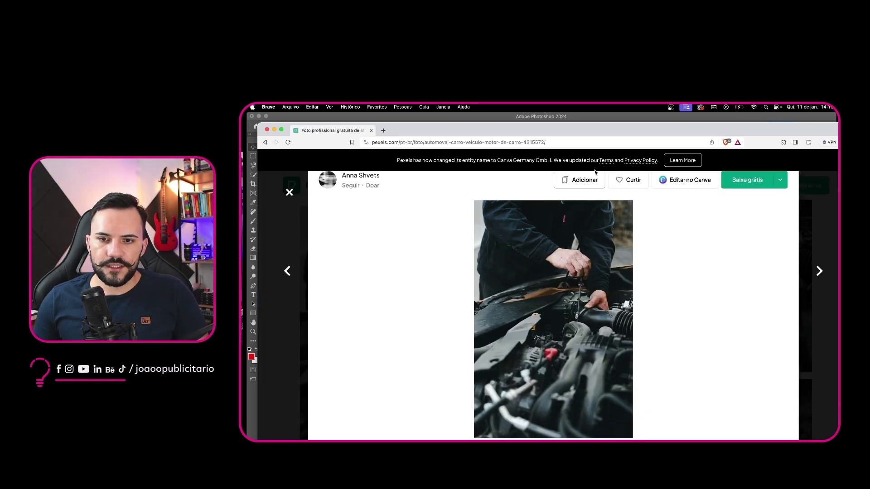
{"action": "left_click", "coordinate": [585, 143]}
{"action": "key", "text": "super+c"}
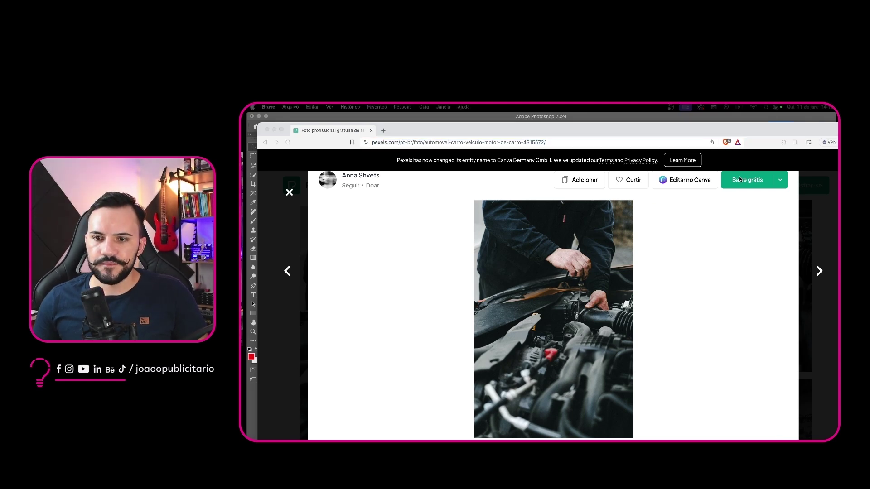
- Switch back to Photoshop, place the engine photo against the artboard's left edge and move its layer directly above Retângulo 1
{"action": "key", "text": "super+Tab"}
{"action": "key", "text": "super+Tab"}
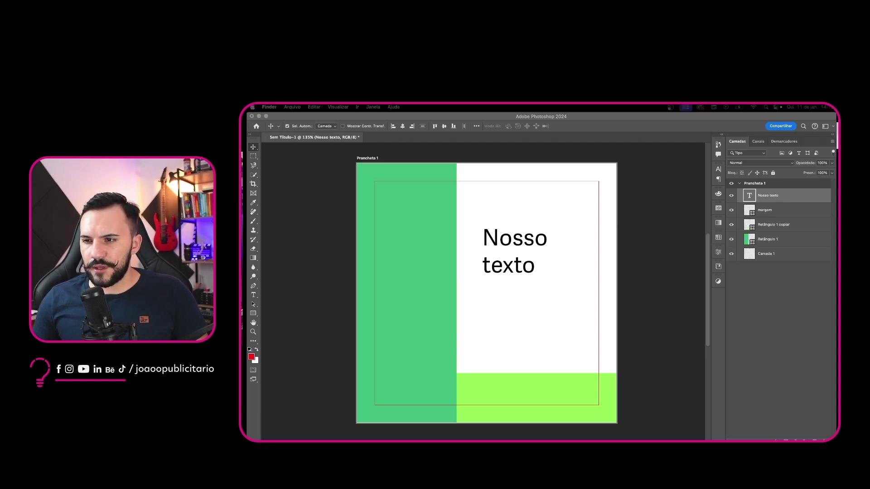
{"action": "left_click_drag", "start_coordinate": [836, 338], "coordinate": [420, 307]}
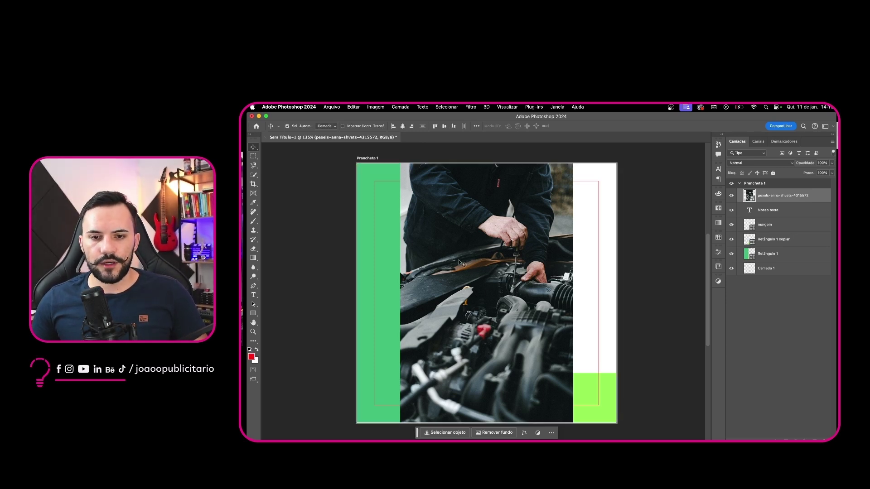
{"action": "left_click_drag", "start_coordinate": [474, 275], "coordinate": [442, 257]}
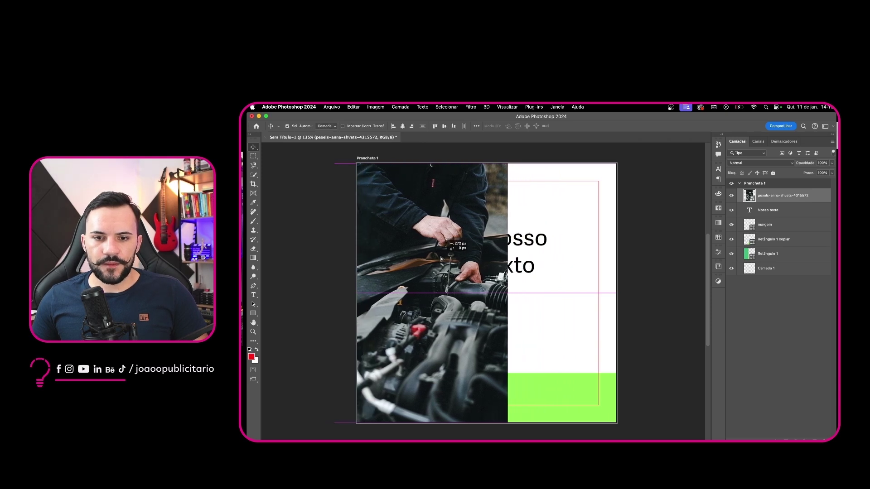
{"action": "left_click_drag", "start_coordinate": [778, 196], "coordinate": [766, 247]}
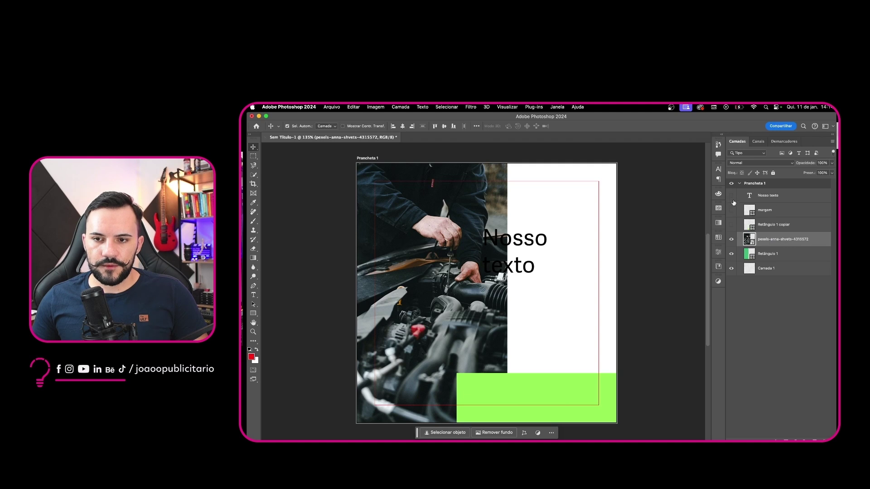
- Hide the Nosso texto, margem, Retângulo 1 copiar and engine photo layers and select the green Retângulo 1 column
{"action": "left_click_drag", "start_coordinate": [734, 202], "coordinate": [733, 200]}
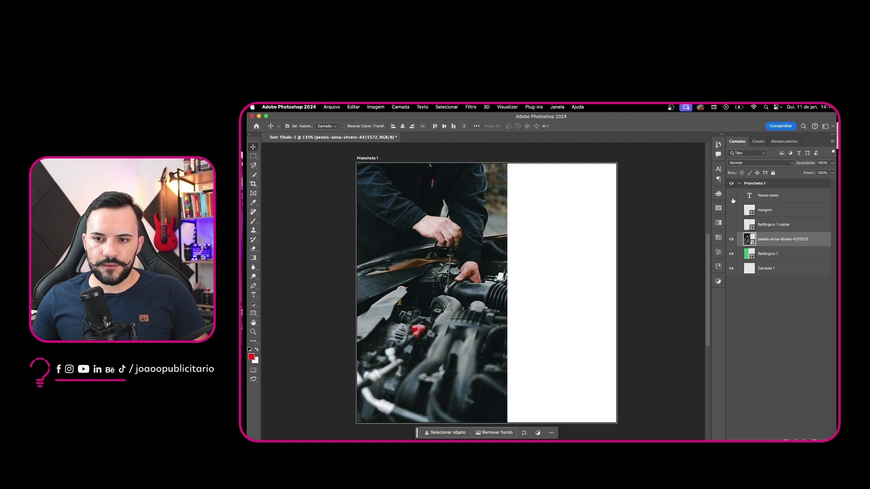
{"action": "left_click", "coordinate": [731, 239]}
{"action": "left_click", "coordinate": [426, 270]}
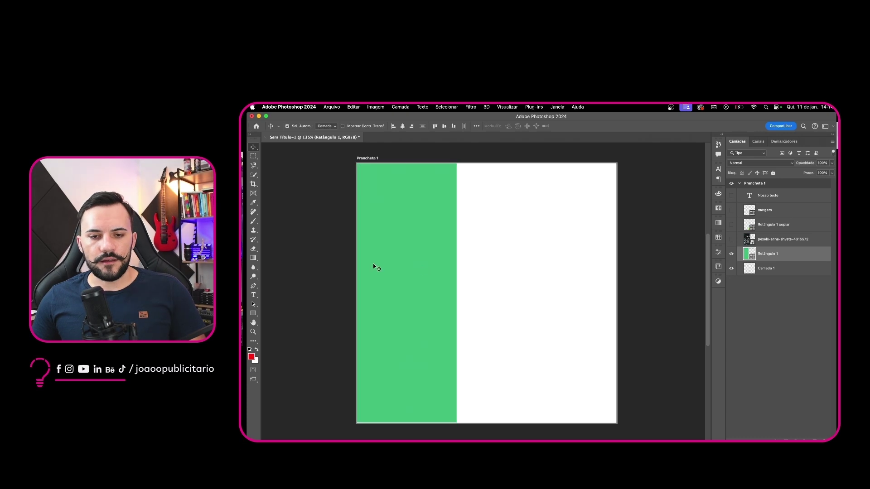
- Draw a green triangle about 230 px wide and 200 px high on the Retângulo 1 layer, in the empty area beside the column
{"action": "right_click", "coordinate": [254, 314]}
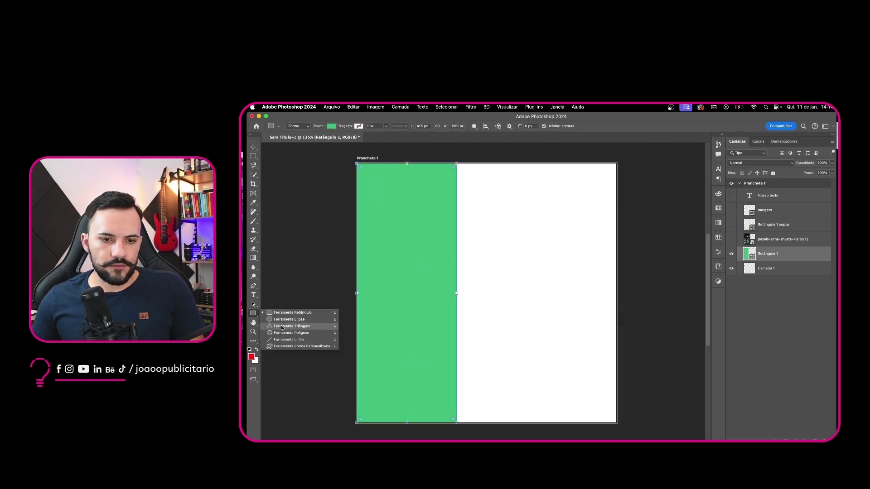
{"action": "left_click", "coordinate": [281, 326]}
{"action": "left_click_drag", "start_coordinate": [544, 233], "coordinate": [615, 299]}
{"action": "key", "text": "v"}
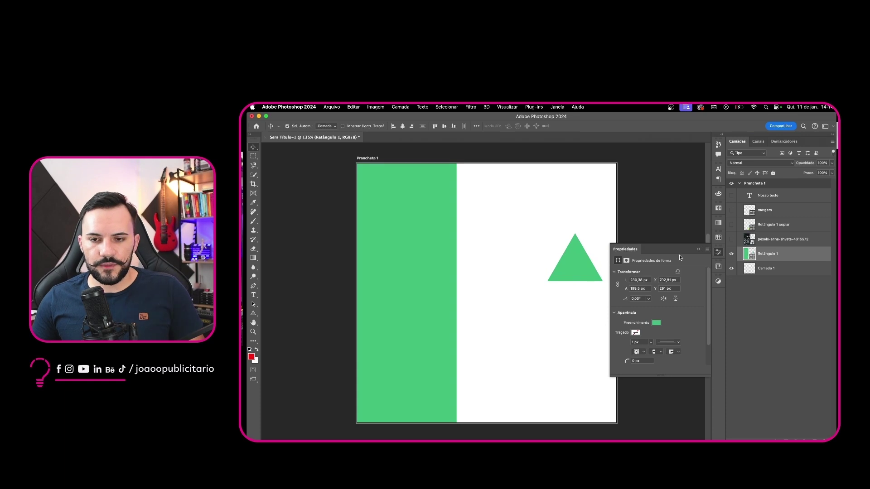
{"action": "left_click", "coordinate": [700, 250]}
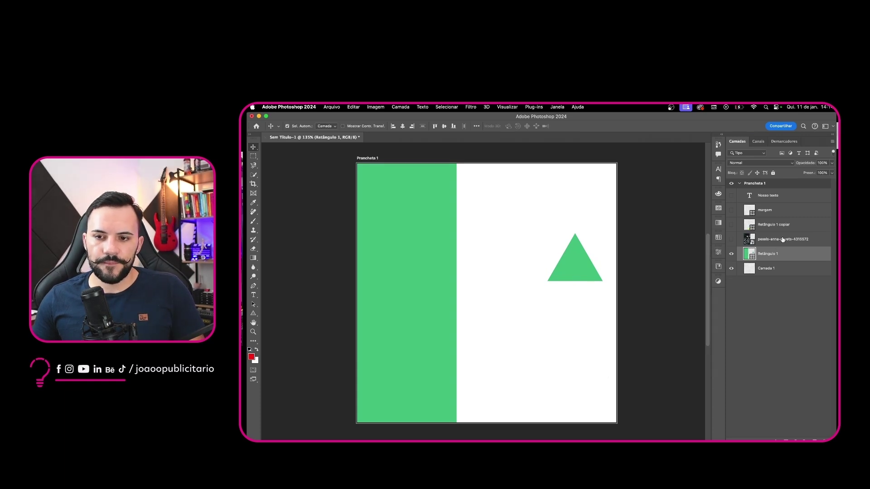
- Show the engine photo's layer and undo back to before the triangle was drawn
{"action": "left_click", "coordinate": [783, 240]}
{"action": "left_click", "coordinate": [731, 239]}
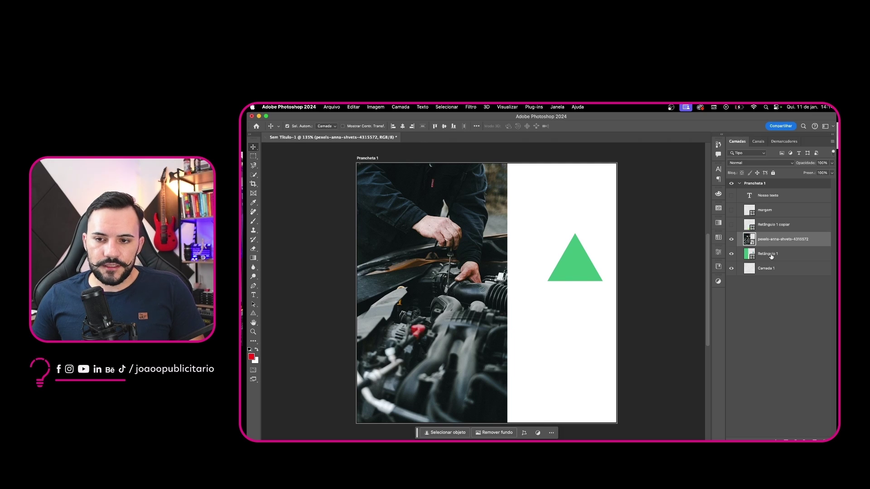
{"action": "left_click", "coordinate": [760, 256]}
{"action": "key", "text": "super+z"}
{"action": "key", "text": "super+z"}
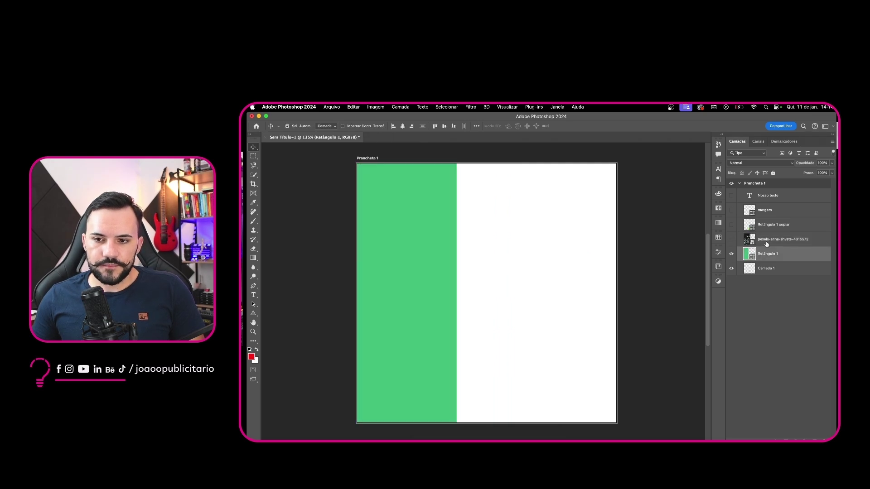
- Bring the engine photo back into view and clip it to the Retângulo 1 column beneath it
{"action": "key", "text": "super+z"}
{"action": "left_click", "coordinate": [768, 242]}
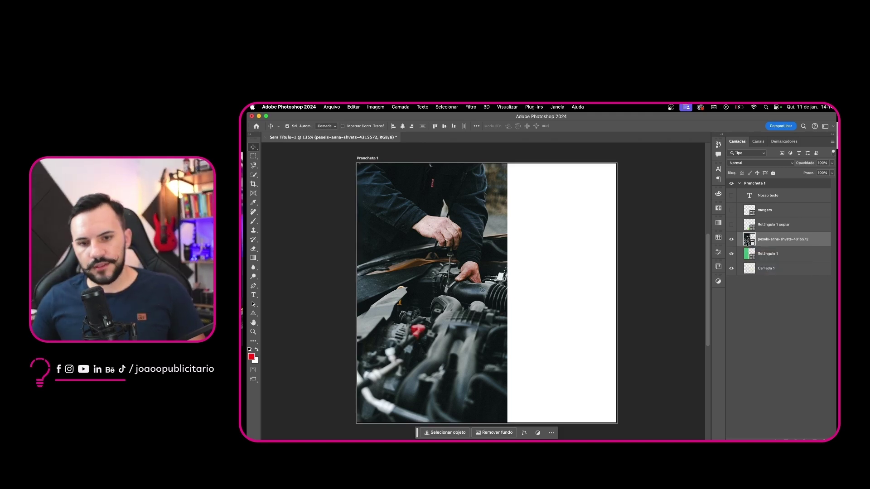
{"action": "left_click", "coordinate": [749, 247], "text": "alt"}
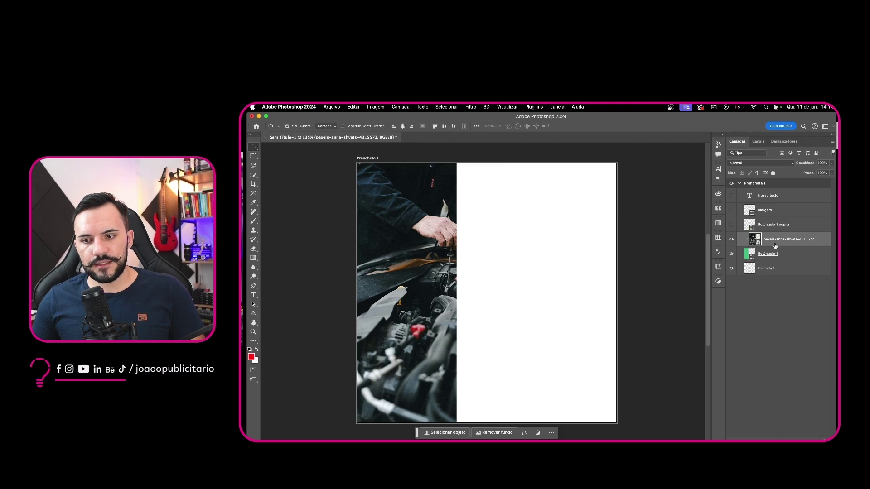
- Reposition the clipped engine photo so both of the mechanic's hands sit inside the column
{"action": "key", "text": "super+t"}
{"action": "left_click_drag", "start_coordinate": [455, 267], "coordinate": [424, 273]}
{"action": "key", "text": "Return"}
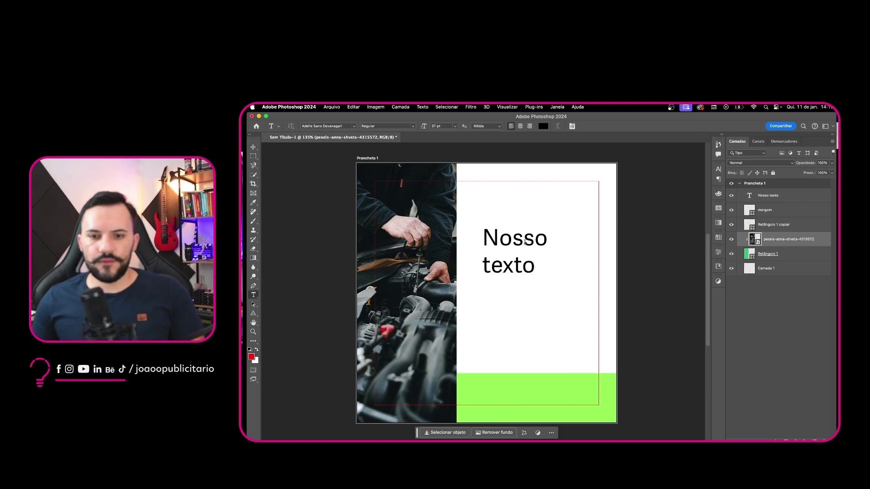
- Replace the sample text with three lines reading "Vai viajar?", "Faça sua revisão" and "com a gente"
{"action": "left_click", "coordinate": [524, 243]}
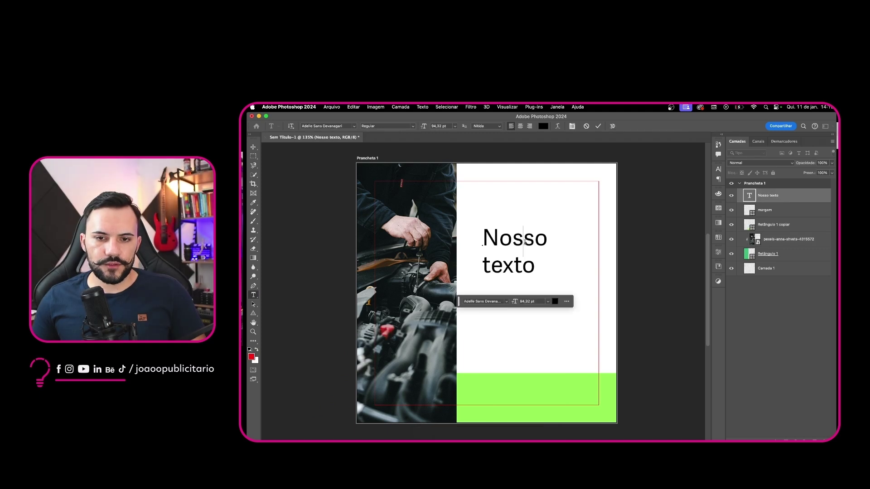
{"action": "double_click", "coordinate": [525, 242]}
{"action": "key", "text": "super+a"}
{"action": "type", "text": "Vai"}
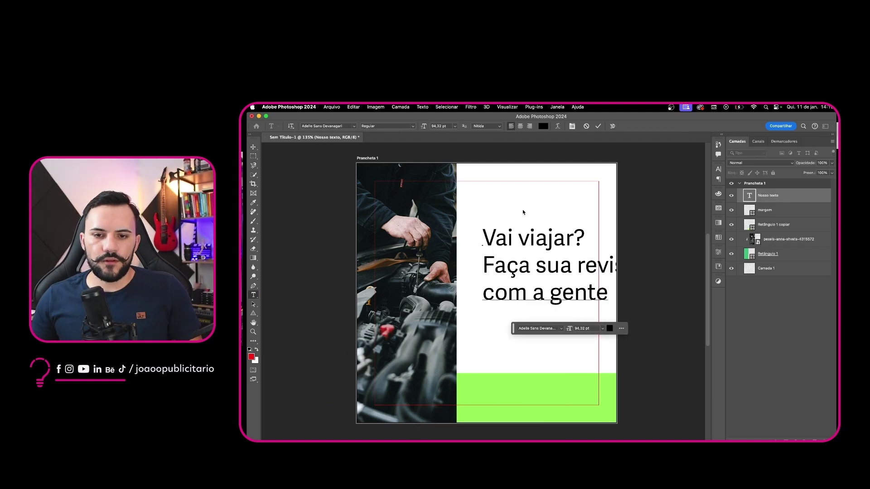
{"action": "left_click", "coordinate": [523, 210]}
- Scale the text block down to about 66.76 pt and correct the spelling of "revisão" in its second line
{"action": "key", "text": "super+t"}
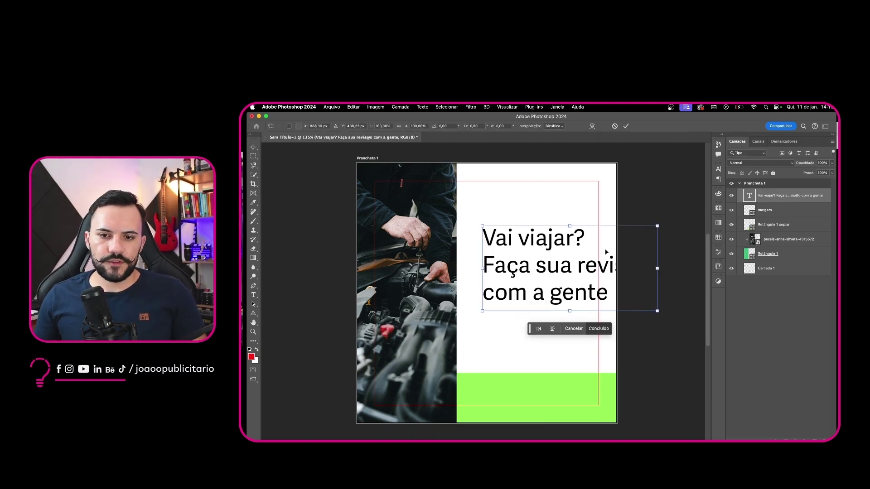
{"action": "left_click_drag", "start_coordinate": [657, 268], "coordinate": [558, 271]}
{"action": "key", "text": "Return"}
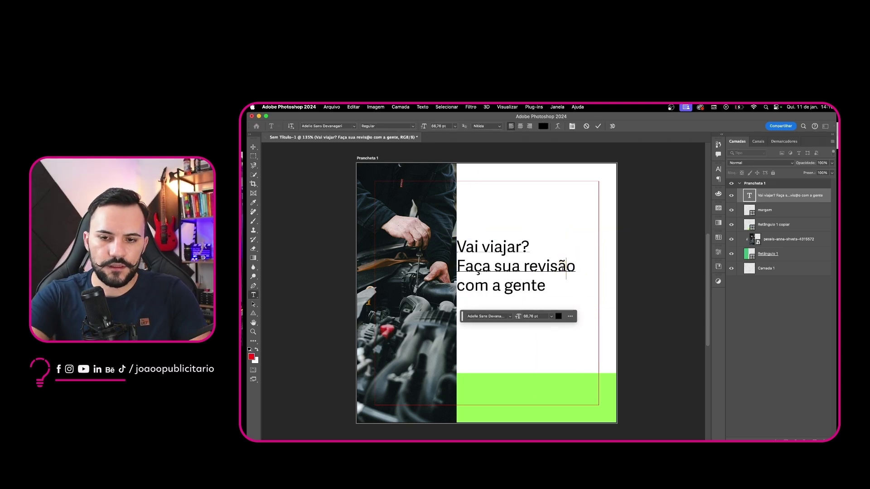
{"action": "key", "text": "super+Return"}
- Move the text block off the photo's edge, centring it between the column and the margin line
{"action": "key", "text": "v"}
{"action": "key", "text": "super+t"}
{"action": "mouse_move", "coordinate": [532, 267]}
{"action": "left_mouse_down"}
{"action": "mouse_move", "coordinate": [540, 268]}
{"action": "mouse_move", "coordinate": [530, 268]}
{"action": "left_mouse_up"}
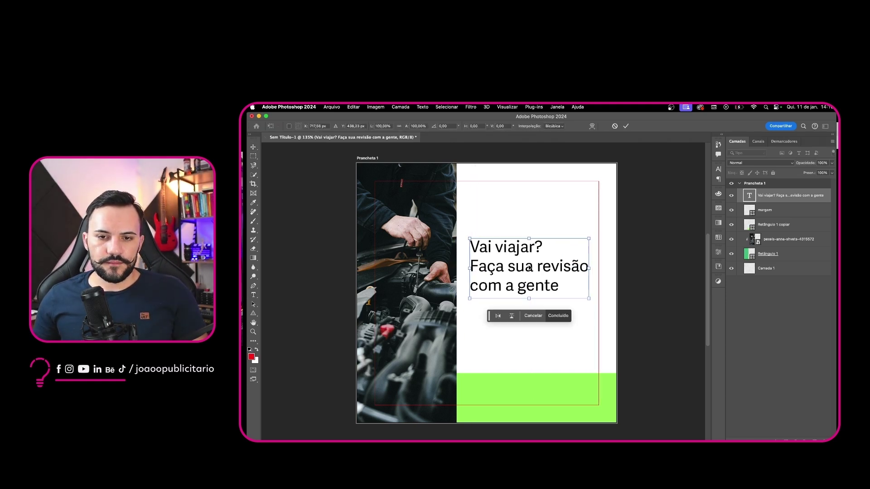
{"action": "key", "text": "Return"}
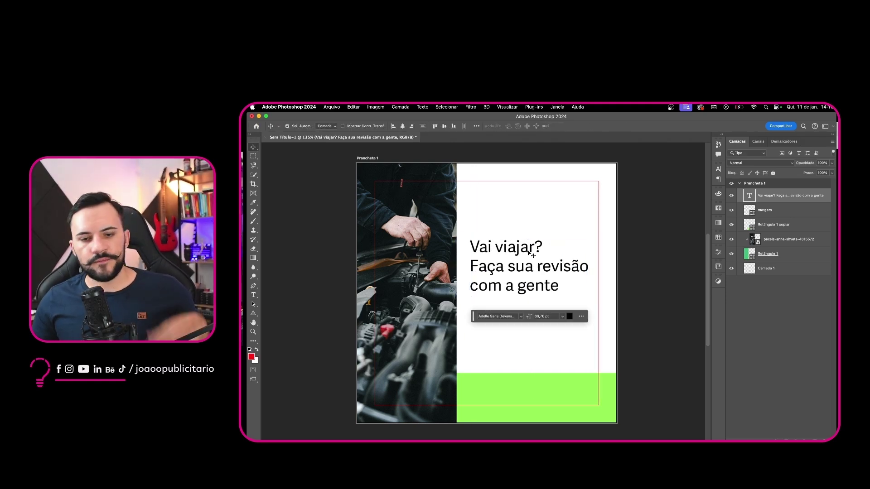
- Set the font of the whole text block to Bebas Neue Light
{"action": "key", "text": "t"}
{"action": "triple_click", "coordinate": [528, 249]}
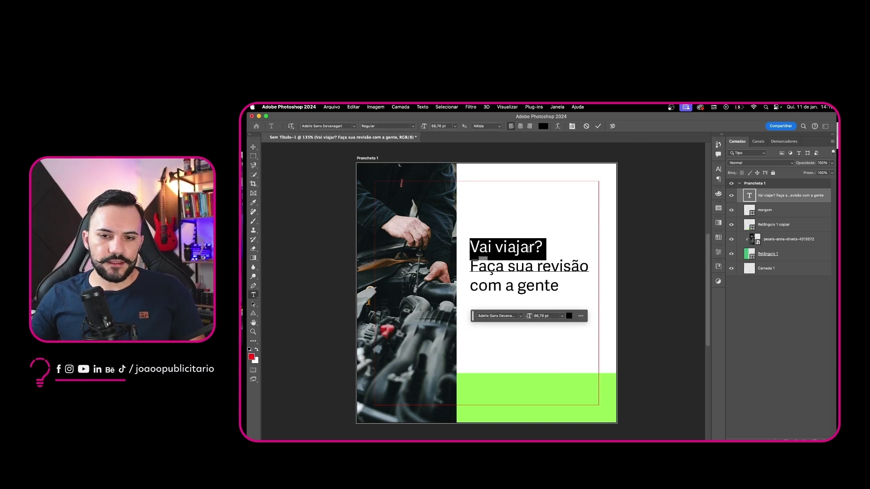
{"action": "left_click", "coordinate": [528, 249]}
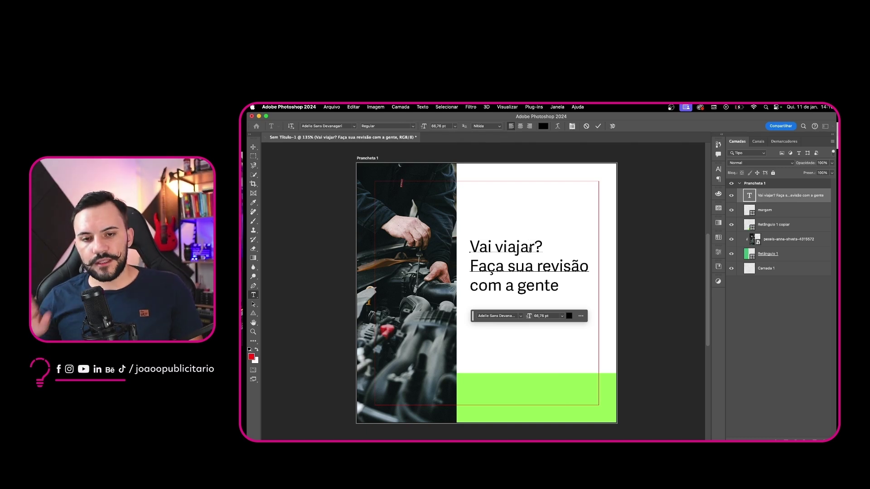
{"action": "key", "text": "super+a"}
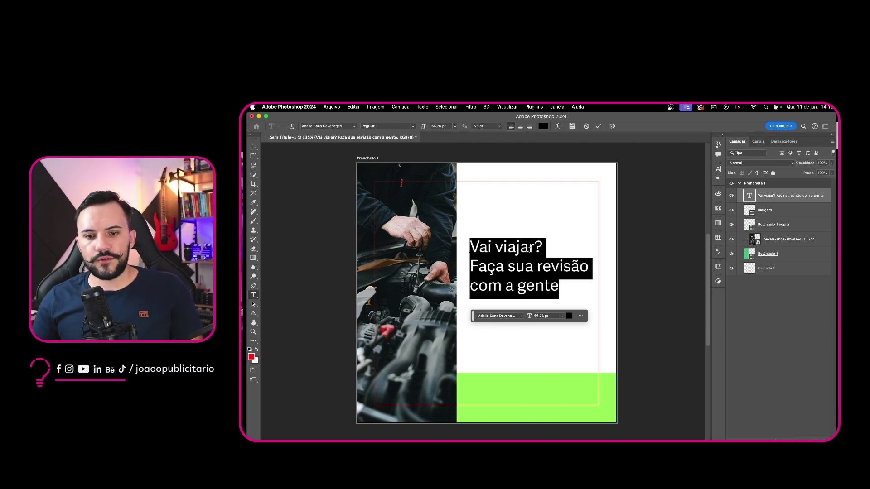
{"action": "left_click", "coordinate": [718, 170]}
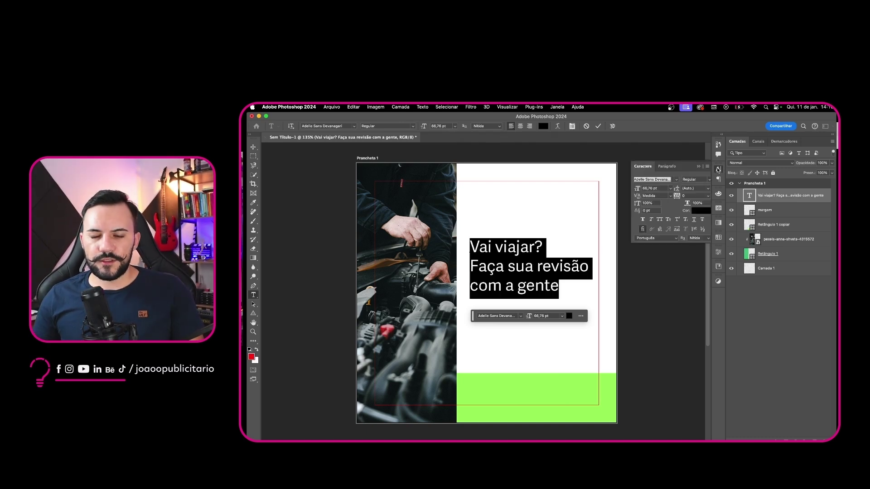
{"action": "left_click", "coordinate": [677, 181]}
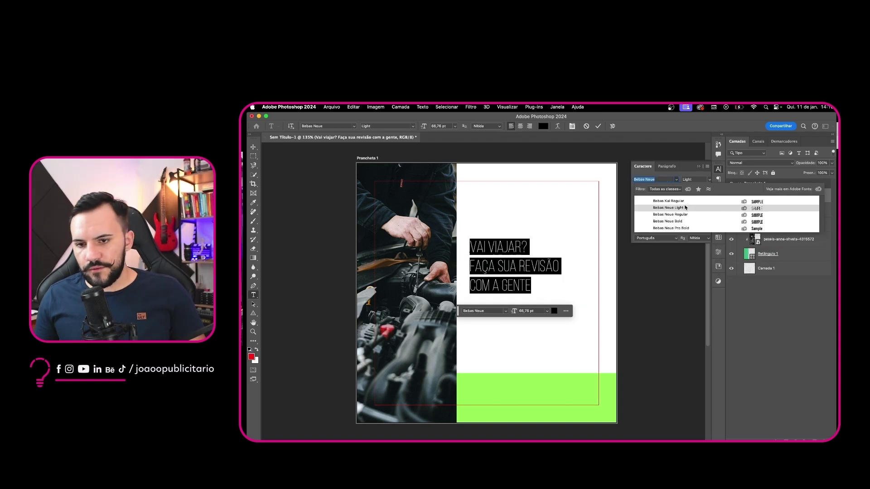
{"action": "key", "text": "Up"}
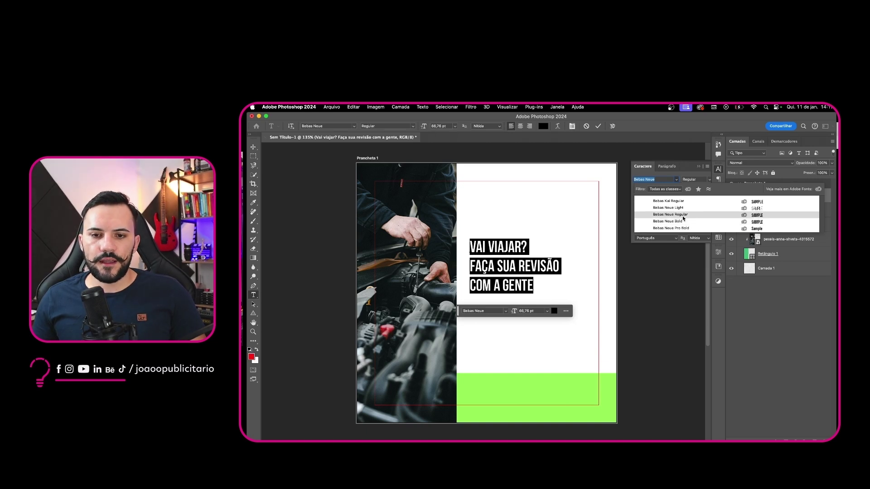
{"action": "left_click", "coordinate": [684, 209]}
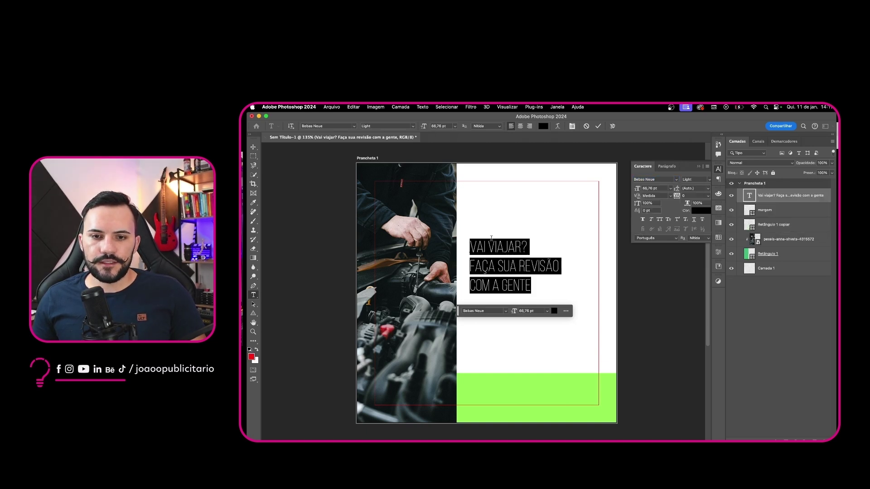
- Make the "VAI VIAJAR?" line Bebas Neue Bold
{"action": "left_click", "coordinate": [488, 243]}
{"action": "triple_click", "coordinate": [495, 243]}
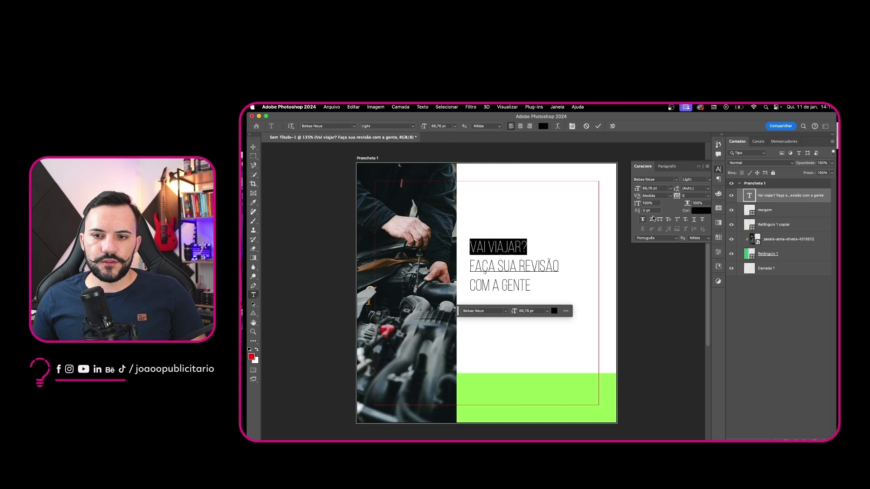
{"action": "left_click", "coordinate": [705, 180]}
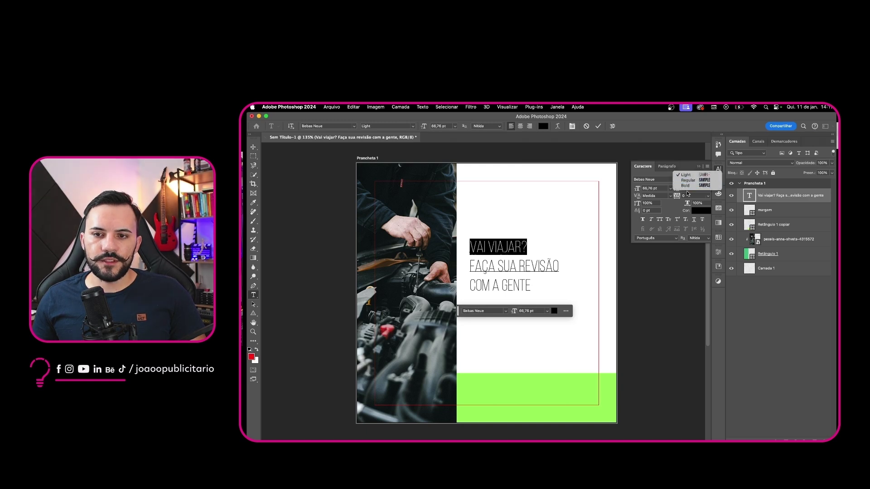
{"action": "left_click", "coordinate": [690, 187]}
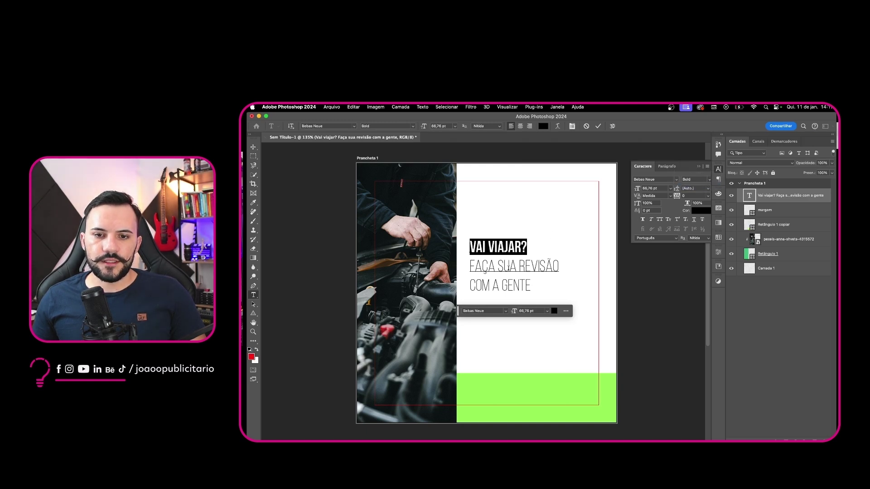
- Set the "VAI VIAJAR?" line to 100 pt and commit the text edit
{"action": "left_click", "coordinate": [509, 267]}
{"action": "left_click_drag", "start_coordinate": [473, 247], "coordinate": [546, 245]}
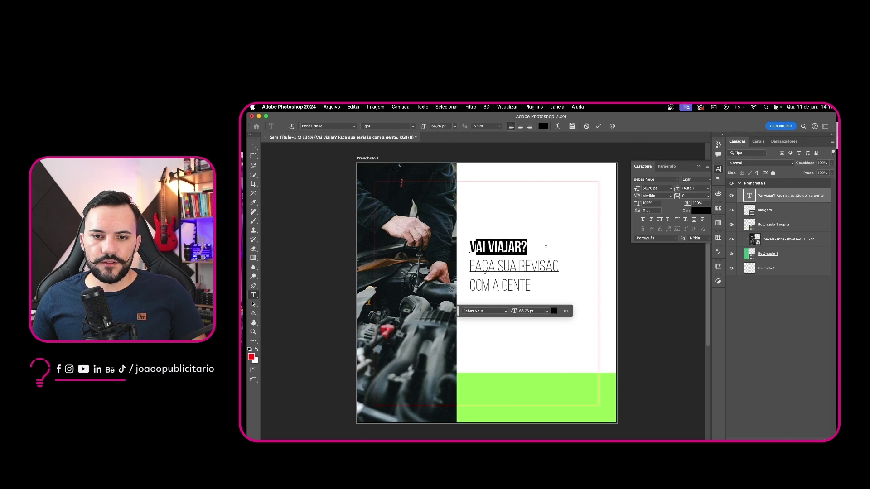
{"action": "triple_click", "coordinate": [512, 247]}
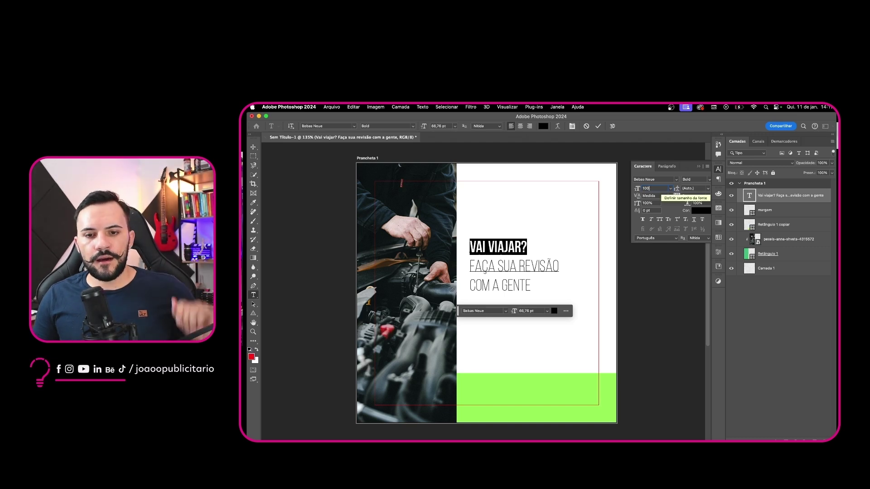
{"action": "key", "text": "Return"}
{"action": "left_click", "coordinate": [516, 266]}
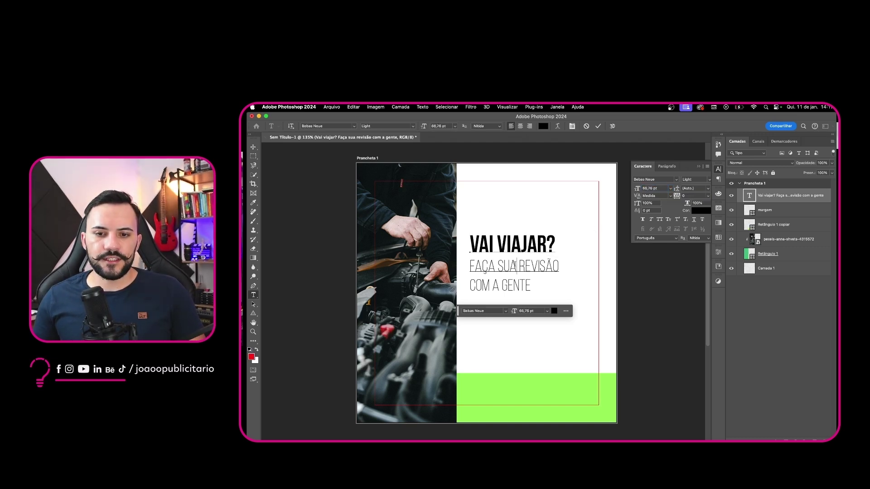
{"action": "key", "text": "super+Return"}
{"action": "key", "text": "v"}
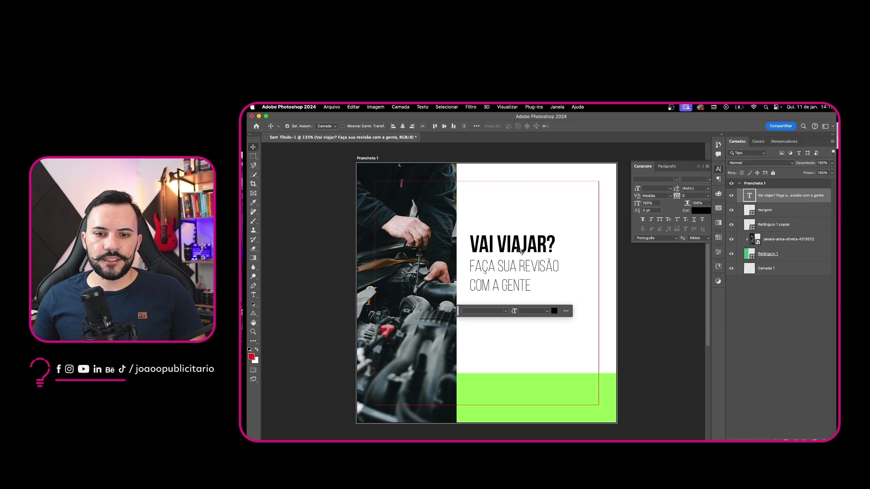
- Add an exclamation mark after "COM A GENTE" and set the "VAI VIAJAR?" line to 110 pt, after trying 120 pt
{"action": "left_click", "coordinate": [513, 242]}
{"action": "key", "text": "t"}
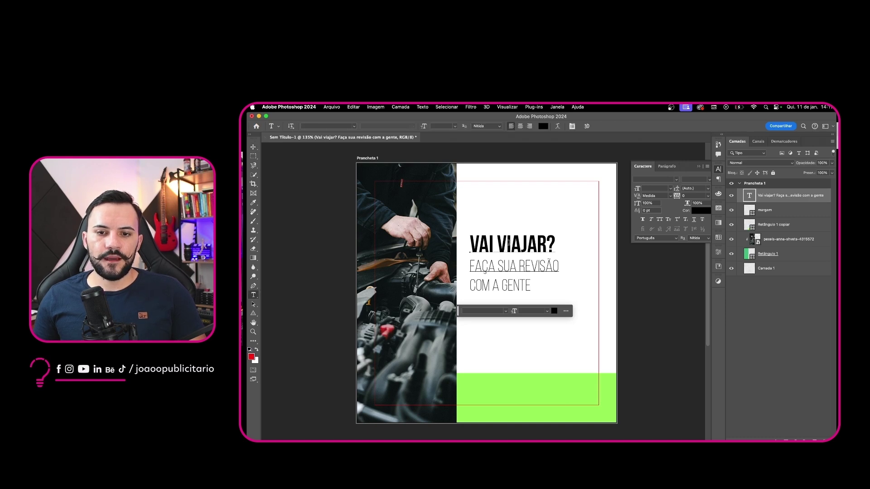
{"action": "triple_click", "coordinate": [510, 244]}
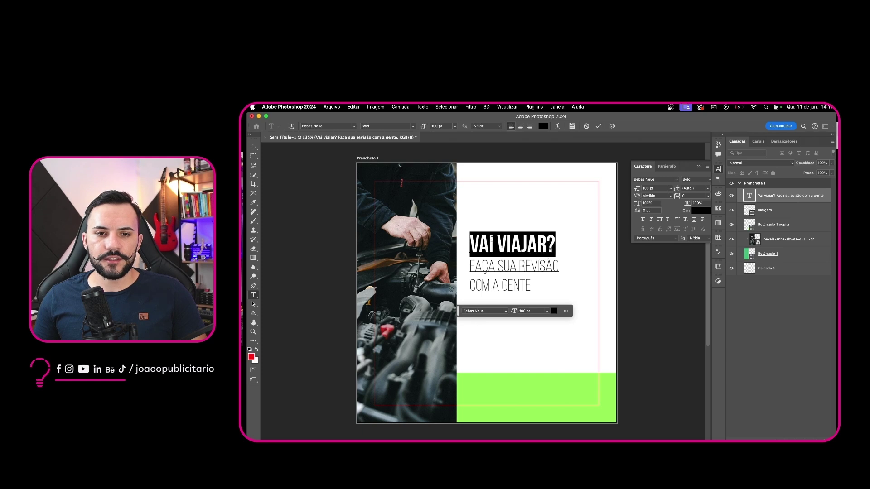
{"action": "left_click", "coordinate": [485, 266]}
{"action": "left_click_drag", "start_coordinate": [471, 264], "coordinate": [551, 284]}
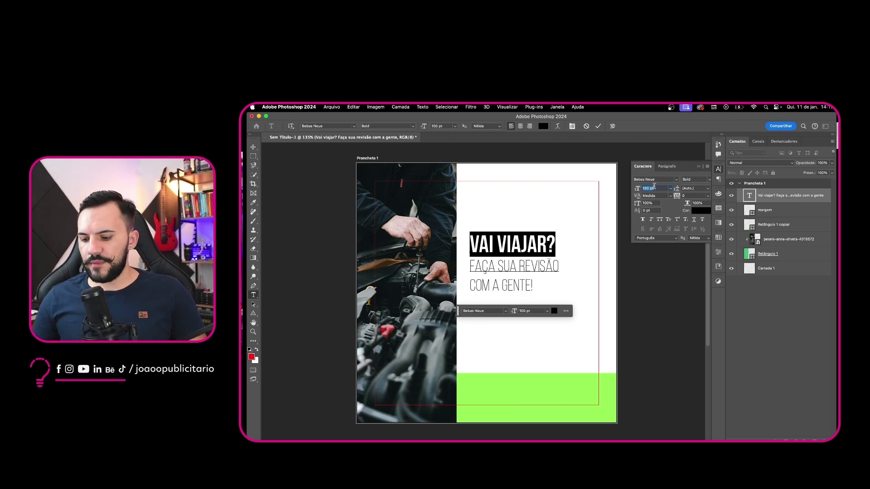
{"action": "key", "text": "Return"}
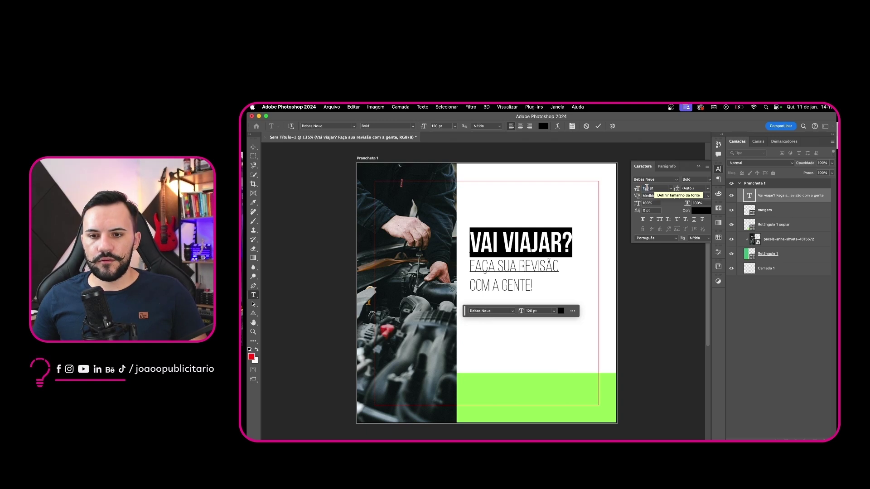
{"action": "type", "text": "110"}
{"action": "key", "text": "Return"}
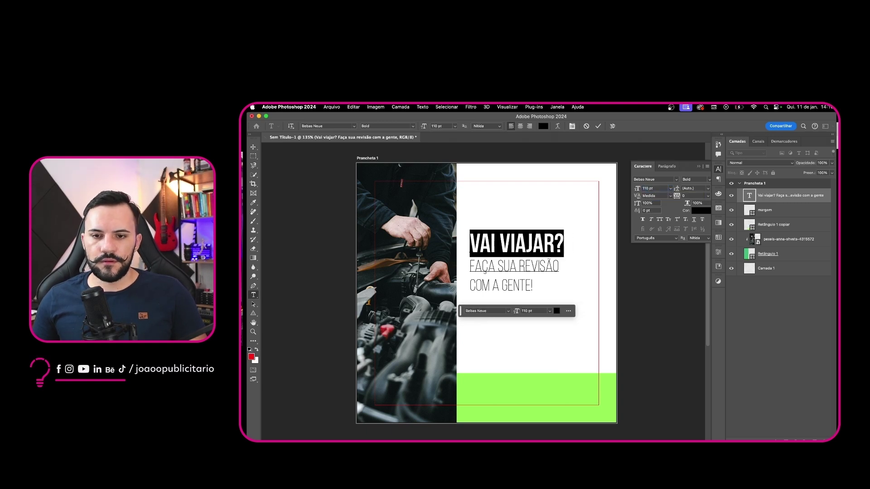
- Set the two lines "FAÇA SUA REVISÃO COM A GENTE!" to 65 pt
{"action": "left_click", "coordinate": [522, 265]}
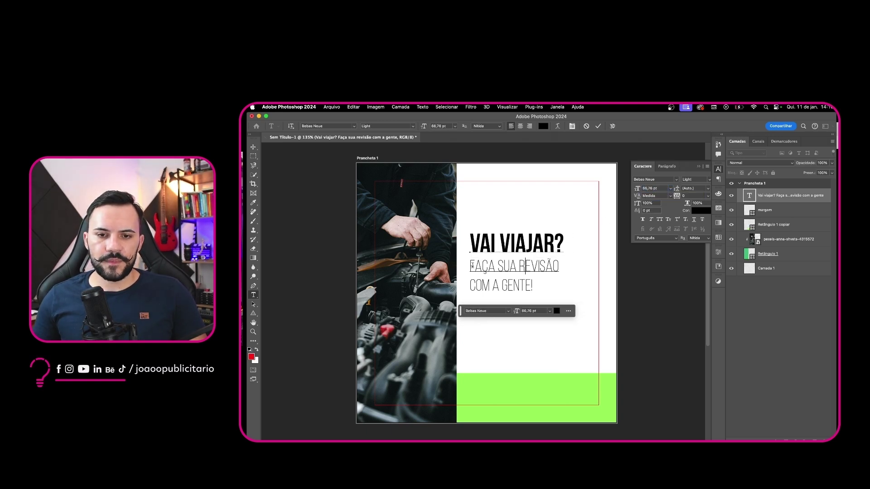
{"action": "left_click_drag", "start_coordinate": [470, 266], "coordinate": [554, 306]}
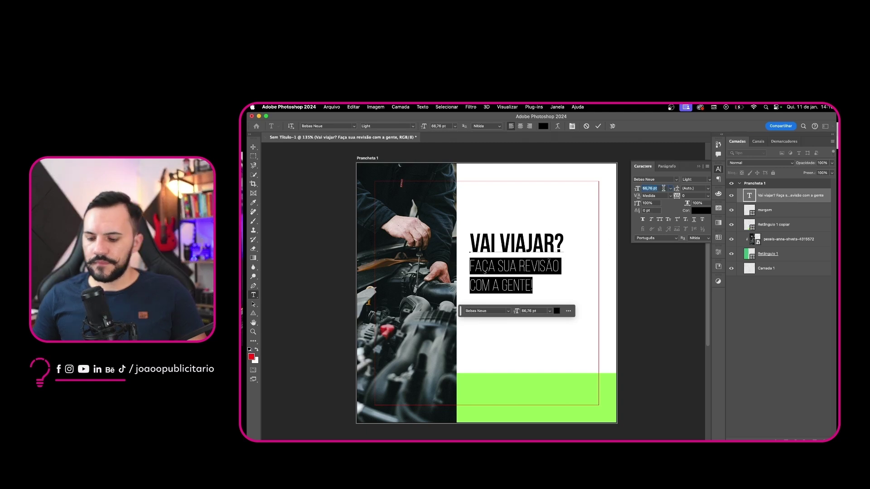
{"action": "type", "text": "65"}
{"action": "key", "text": "Return"}
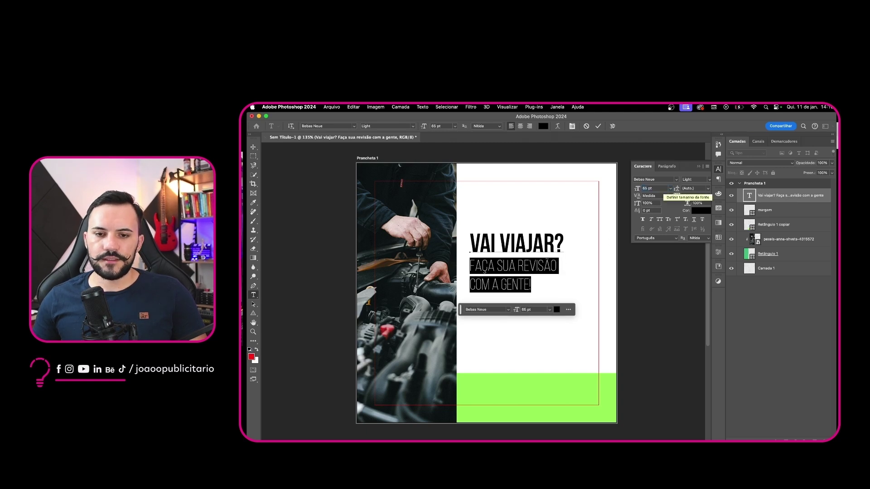
{"action": "left_click", "coordinate": [671, 189]}
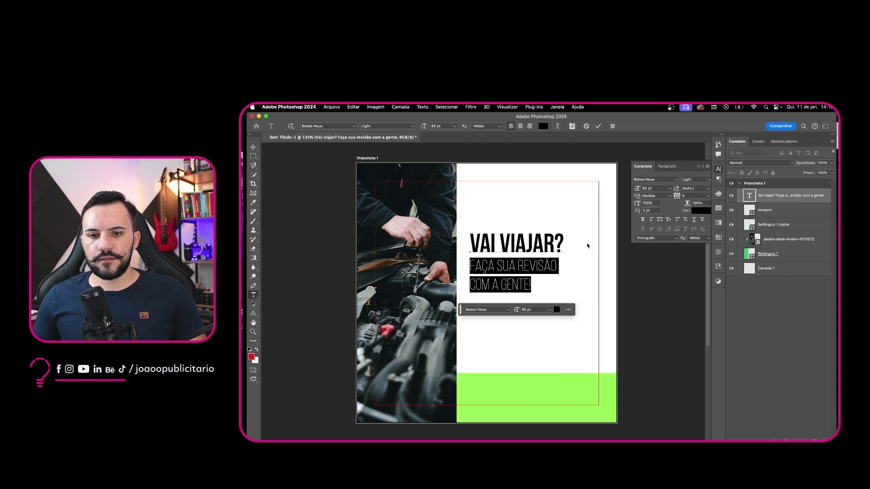
- Enlarge the text block proportionally to about 457 px wide and centre it vertically on the artboard
{"action": "key", "text": "super+Return"}
{"action": "key", "text": "v"}
{"action": "key", "text": "super+t"}
{"action": "left_click_drag", "start_coordinate": [550, 257], "coordinate": [583, 293]}
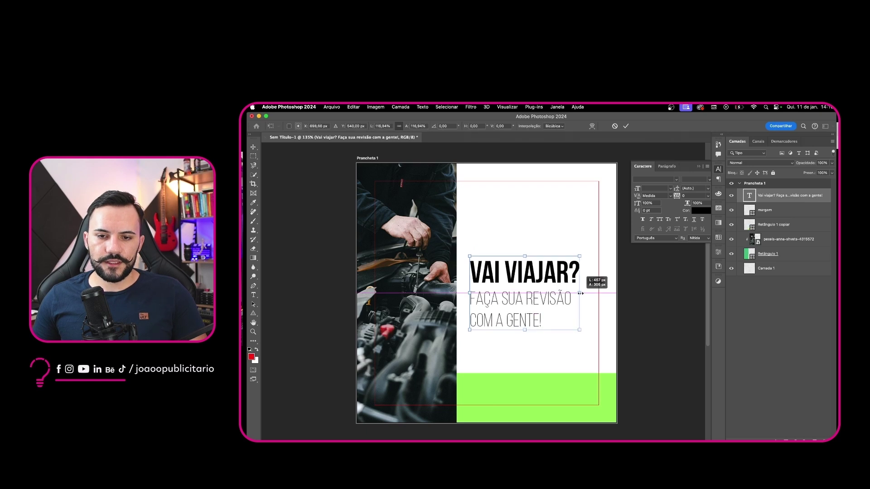
{"action": "key", "text": "Return"}
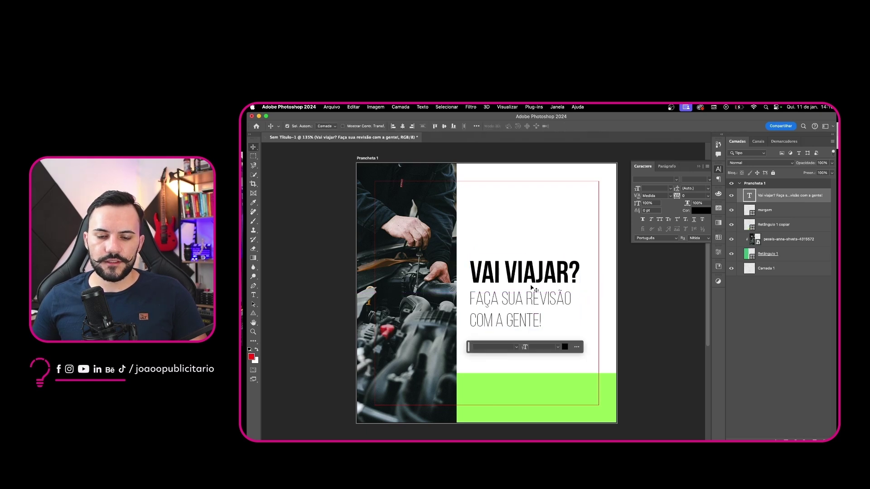
- Add a solid colour fill on the white base layer and set it to a near-black, after sampling dark tones from the engine photo
{"action": "left_click", "coordinate": [525, 398]}
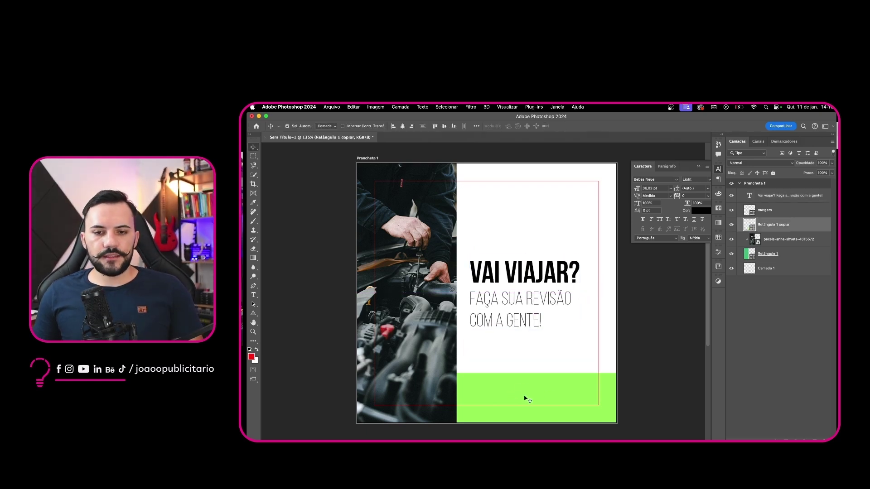
{"action": "left_click", "coordinate": [768, 271]}
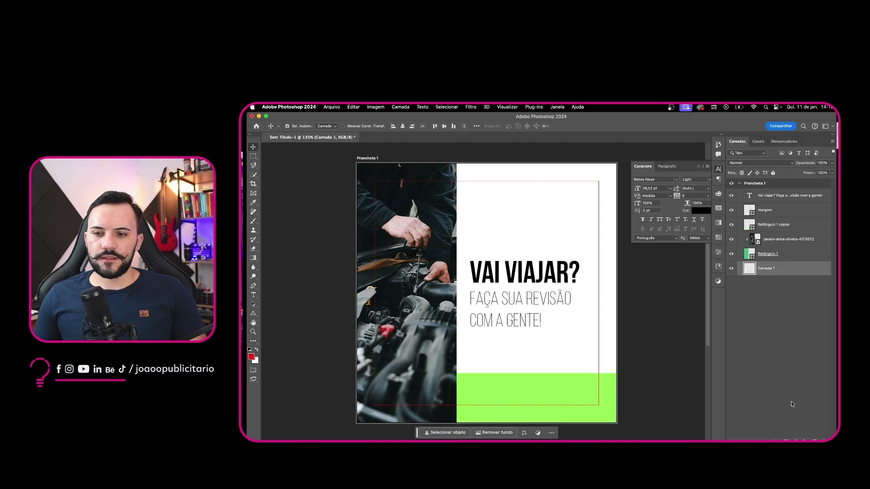
{"action": "left_click", "coordinate": [795, 439]}
{"action": "left_click", "coordinate": [793, 339]}
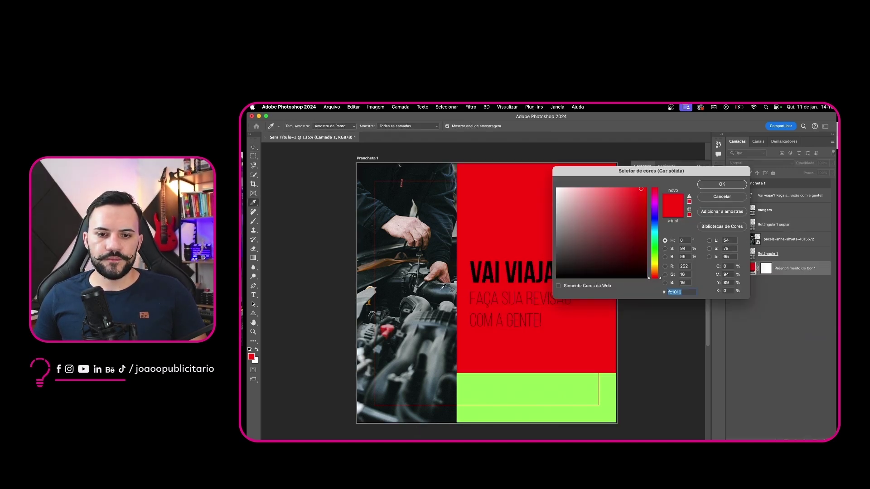
{"action": "left_click", "coordinate": [436, 287]}
{"action": "left_click", "coordinate": [440, 236]}
{"action": "left_click", "coordinate": [438, 225]}
{"action": "left_click", "coordinate": [386, 214]}
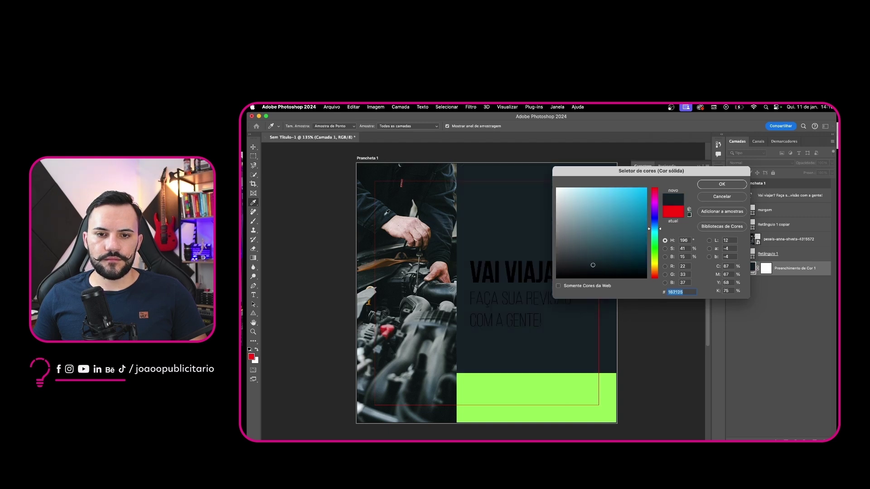
{"action": "left_click", "coordinate": [560, 273]}
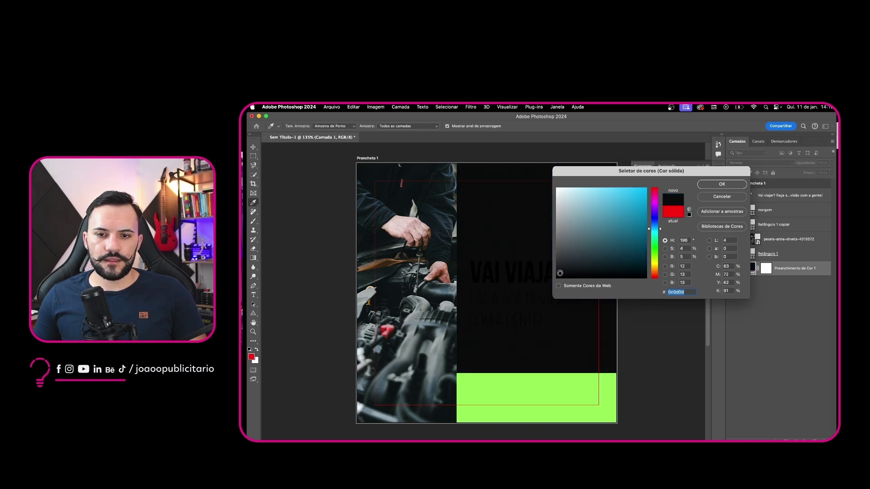
{"action": "left_click", "coordinate": [715, 185]}
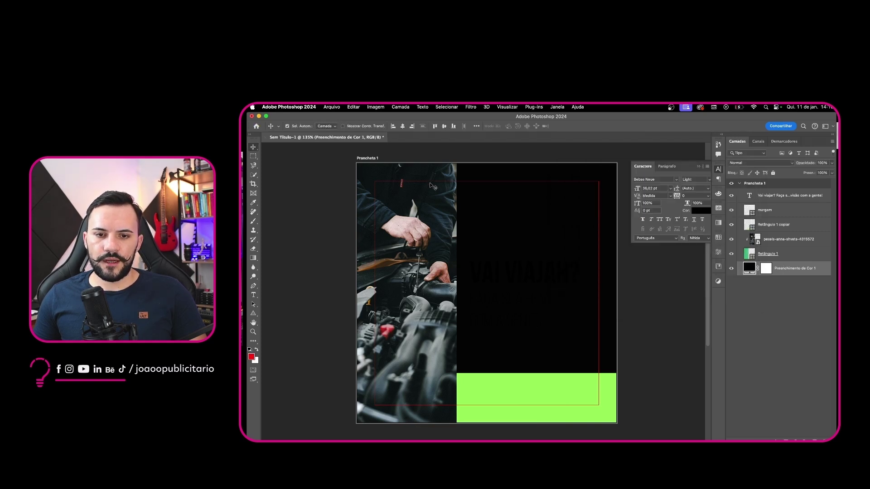
- Change the colour of the whole headline text block to white
{"action": "double_click", "coordinate": [524, 284]}
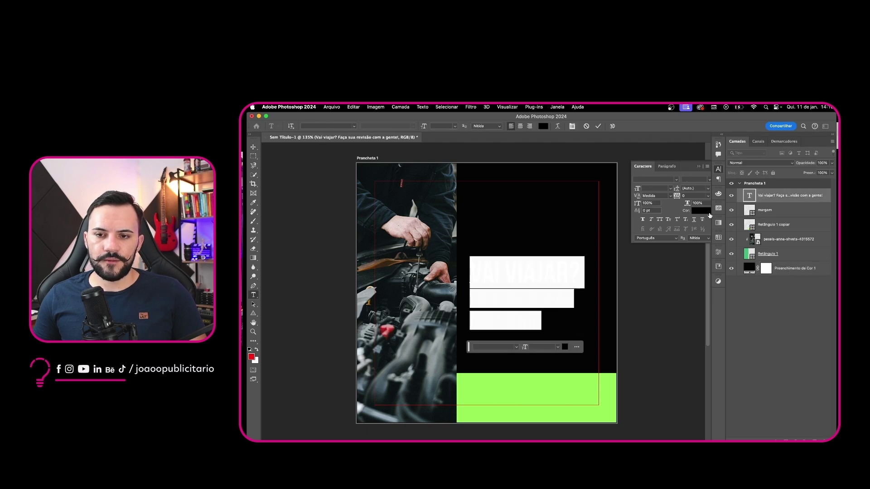
{"action": "left_click", "coordinate": [709, 213]}
{"action": "left_click_drag", "start_coordinate": [576, 210], "coordinate": [532, 164]}
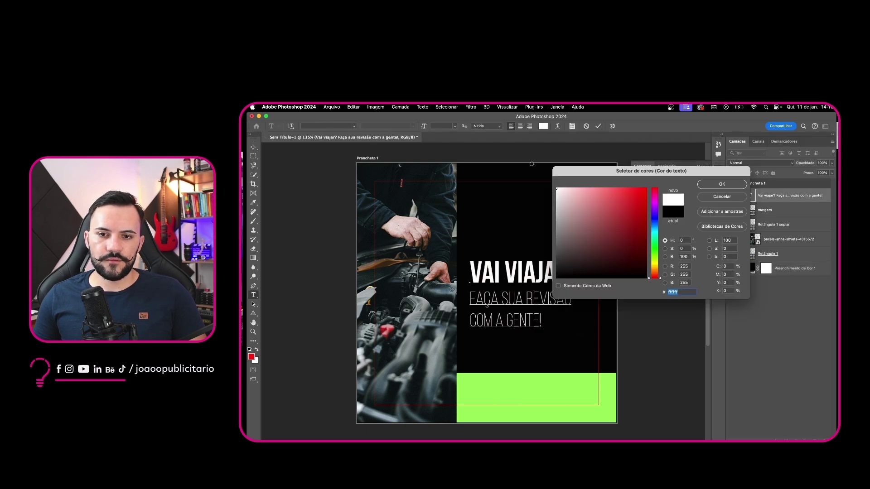
{"action": "left_click", "coordinate": [730, 185]}
{"action": "key", "text": "v"}
- Select the green bar, switch to the browser, find the asphalt photo with two yellow lines on freepik.com and copy the image
{"action": "left_click", "coordinate": [526, 391]}
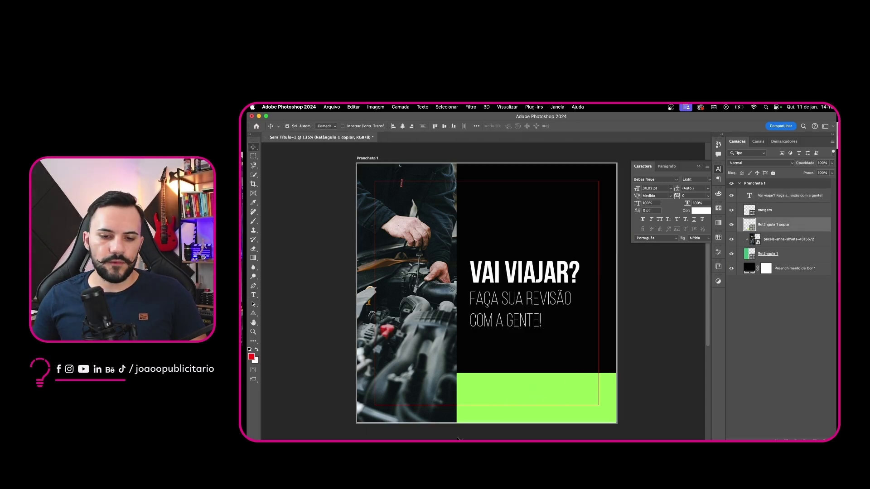
{"action": "key", "text": "super+Tab"}
{"action": "left_click", "coordinate": [477, 141]}
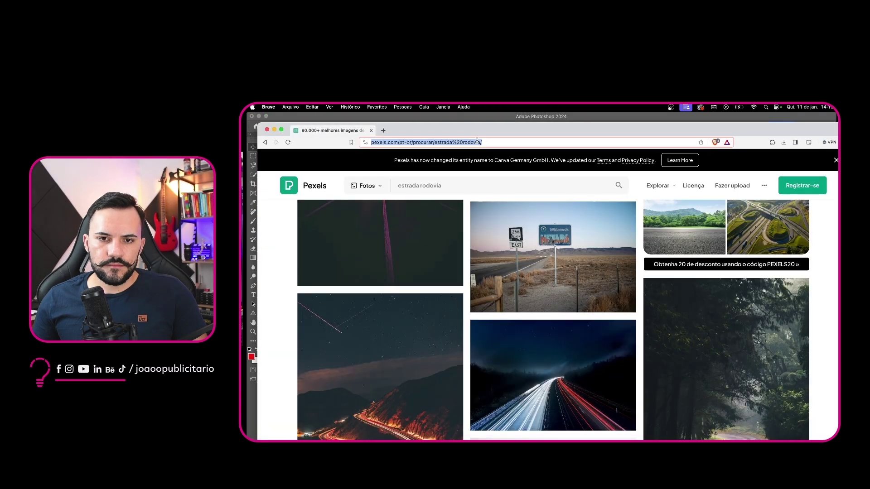
{"action": "type", "text": "freepik.com"}
{"action": "key", "text": "Return"}
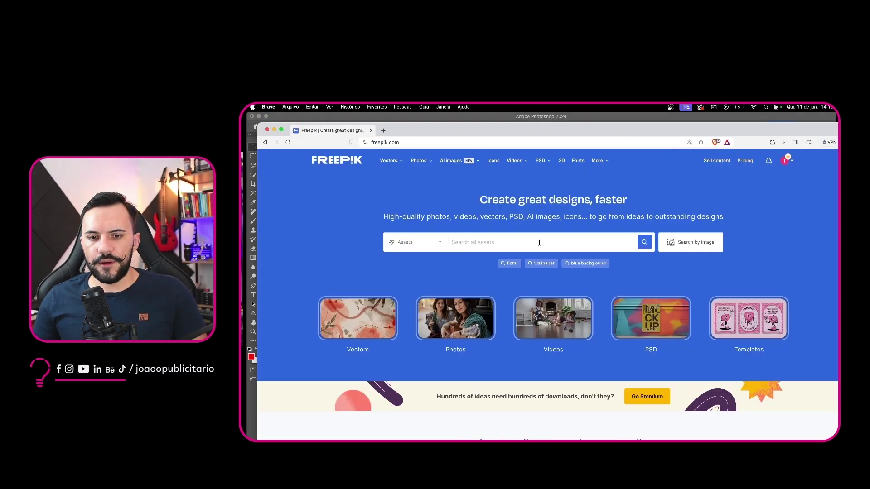
{"action": "type", "text": "es"}
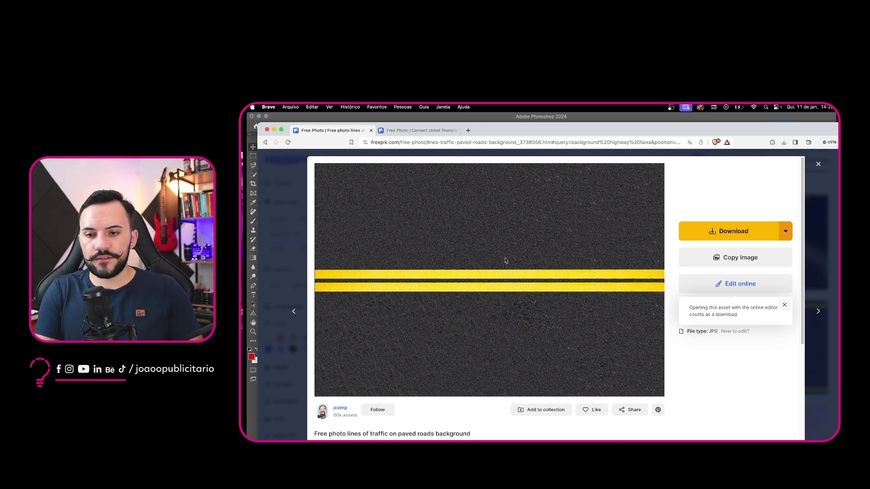
{"action": "right_click", "coordinate": [496, 243]}
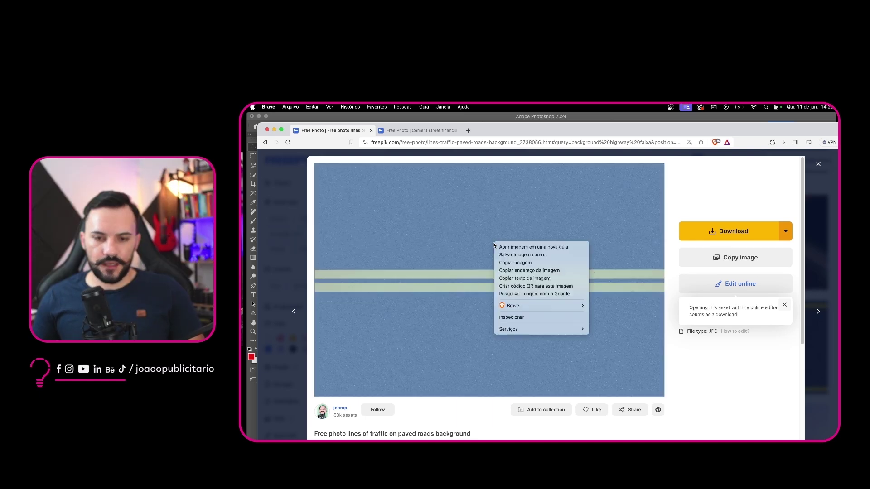
{"action": "left_click", "coordinate": [516, 264]}
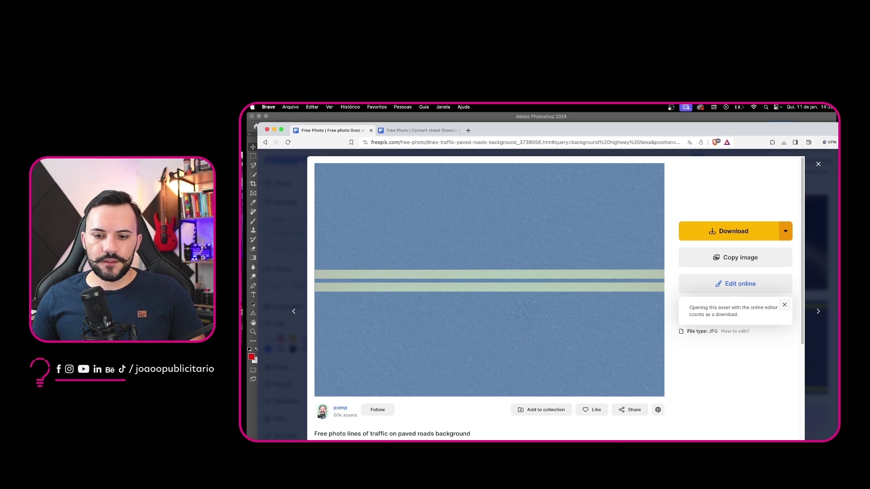
- Paste the asphalt image into the Photoshop document and scale it to about 33.5% so it covers the green bar
{"action": "key", "text": "super+Tab"}
{"action": "key", "text": "super+v"}
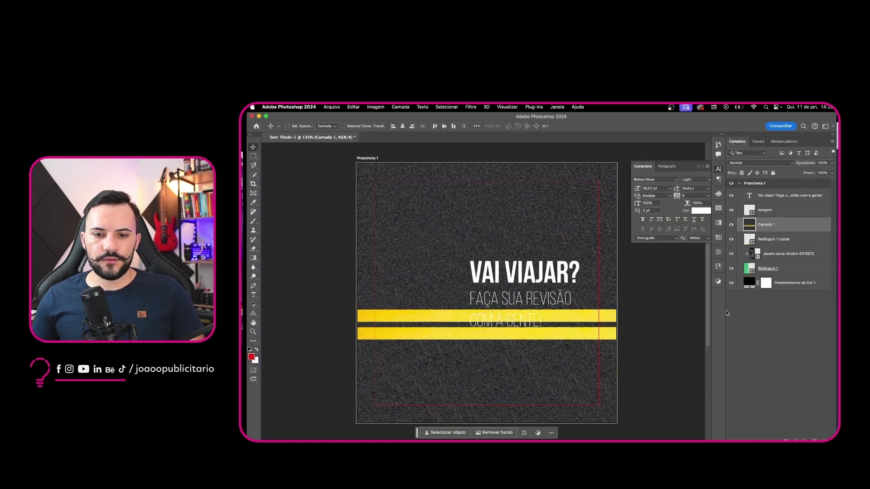
{"action": "key", "text": "super+t"}
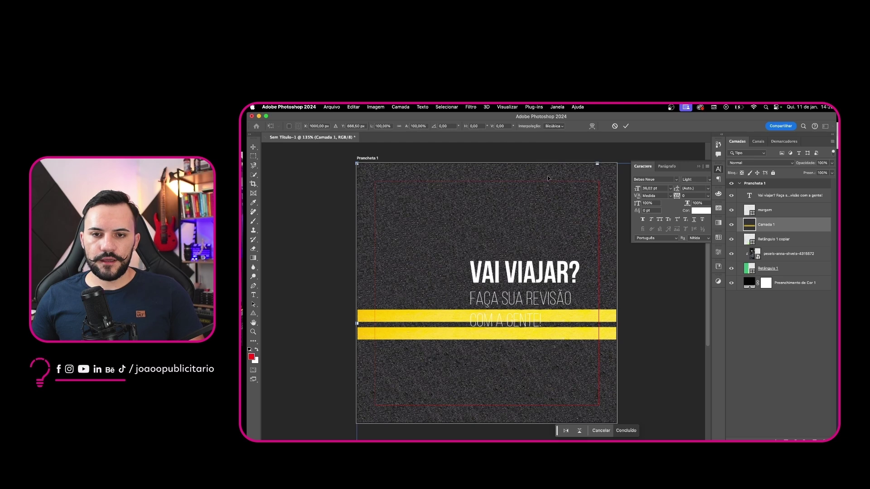
{"action": "left_click_drag", "start_coordinate": [597, 162], "coordinate": [490, 379]}
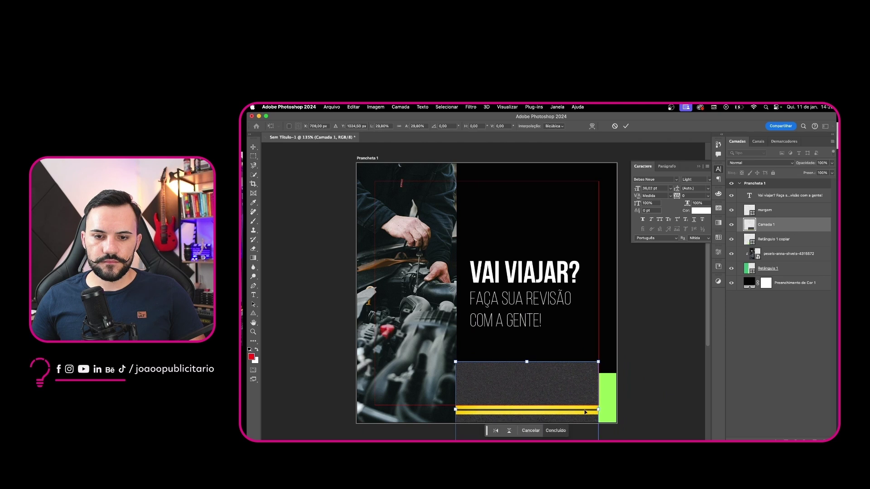
{"action": "left_click_drag", "start_coordinate": [600, 411], "coordinate": [618, 410]}
{"action": "left_click_drag", "start_coordinate": [596, 406], "coordinate": [596, 402]}
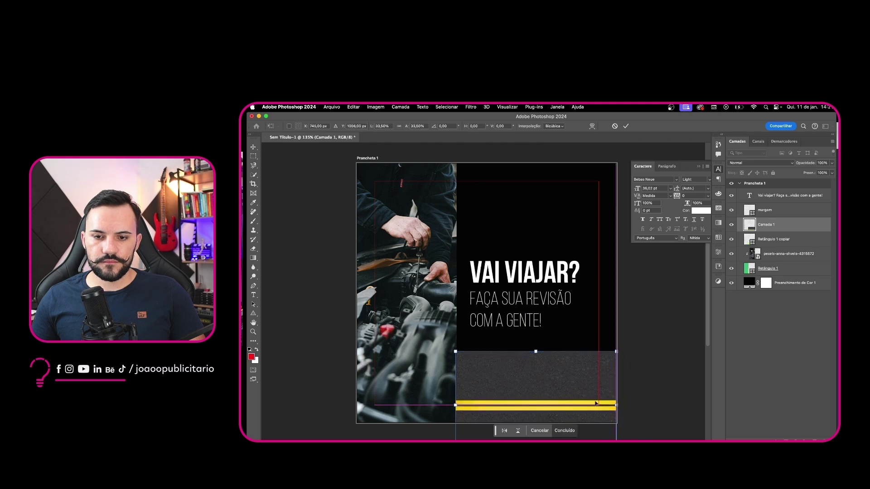
{"action": "key", "text": "Return"}
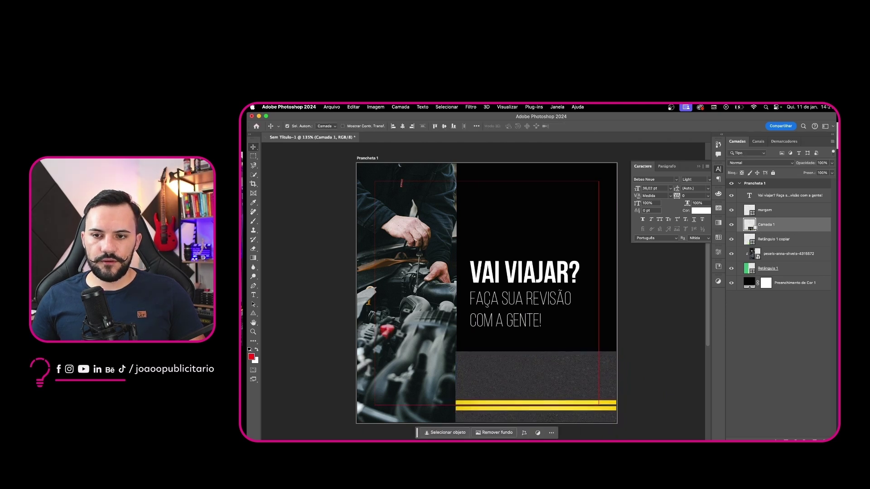
- Clip the pasted asphalt image to the green bar
{"action": "left_click", "coordinate": [752, 230], "text": "alt"}
{"action": "key", "text": "super+t"}
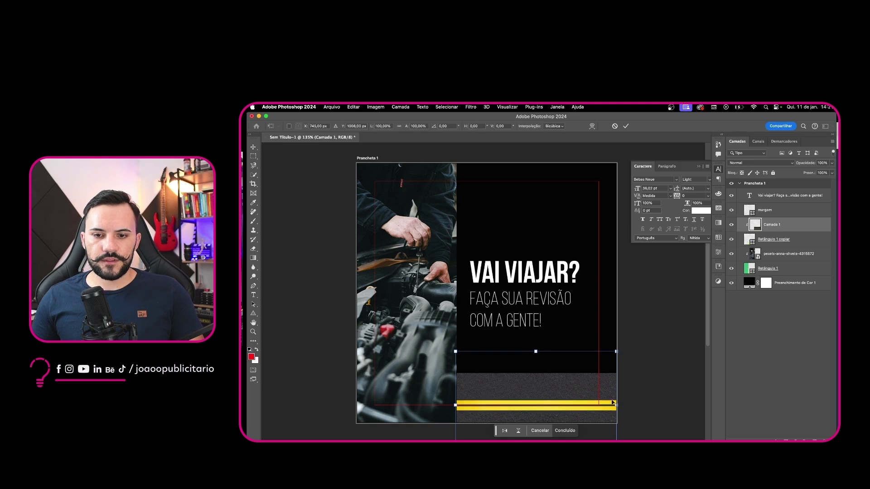
{"action": "key", "text": "Return"}
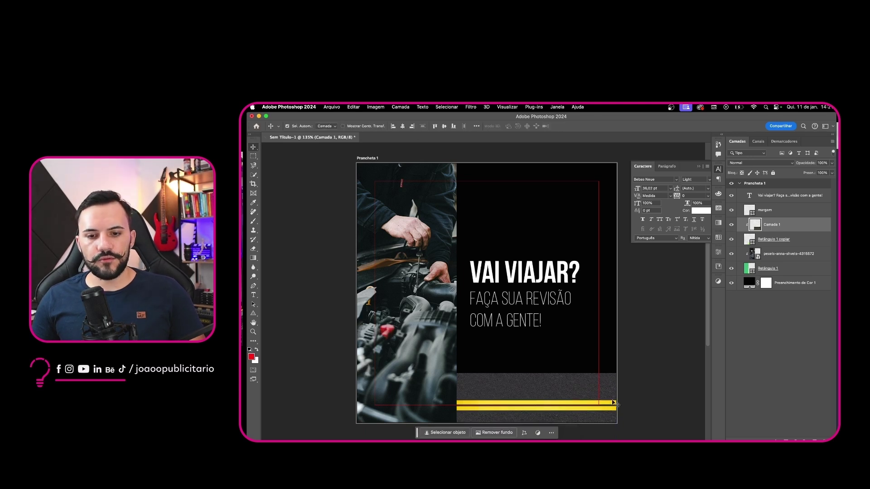
- Replace the pasted asphalt image with the lines-traffic-paved-roads-background file downloaded from Freepik and placed on the artboard
{"action": "key", "text": "super+a"}
{"action": "key", "text": "super+Tab"}
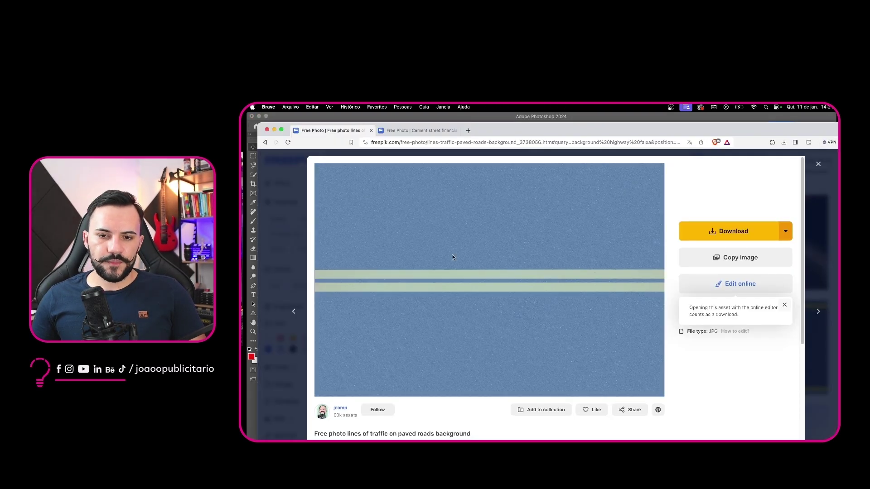
{"action": "left_click", "coordinate": [734, 231]}
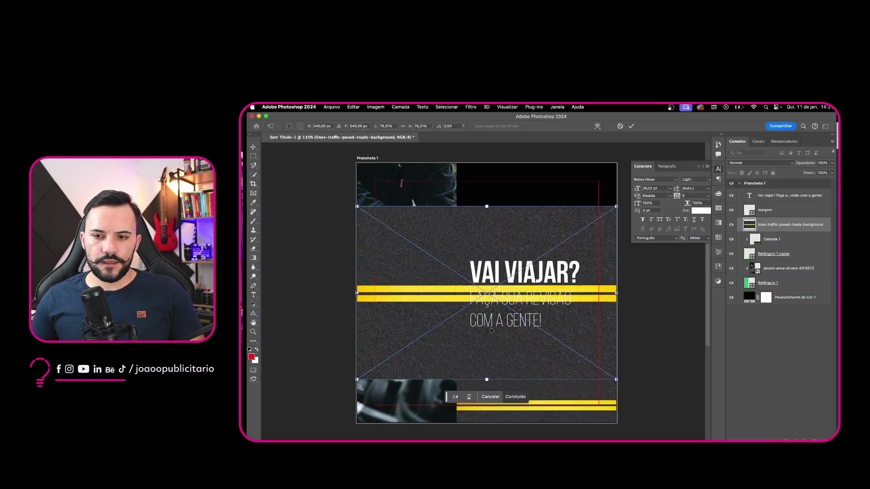
{"action": "key", "text": "Return"}
{"action": "left_click", "coordinate": [785, 244]}
{"action": "key", "text": "Delete"}
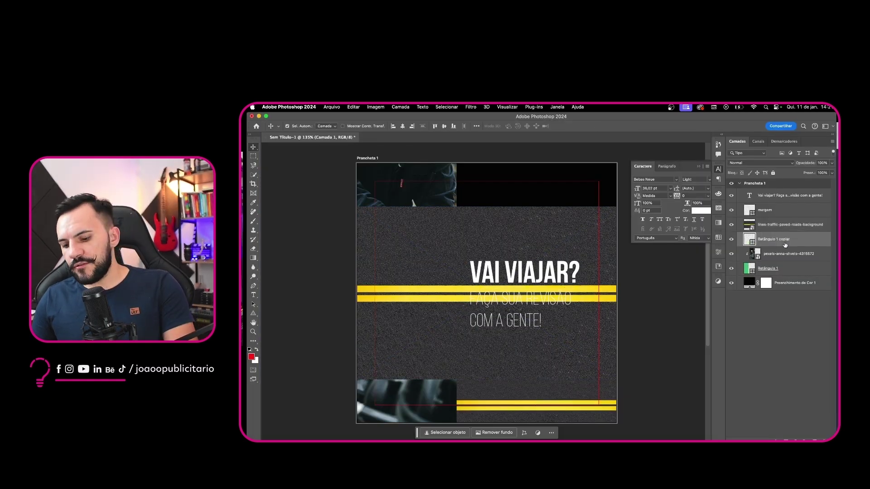
- Clip the placed road photo to the green bar, then scale and position it so the yellow lines run across the bar
{"action": "left_click", "coordinate": [769, 230]}
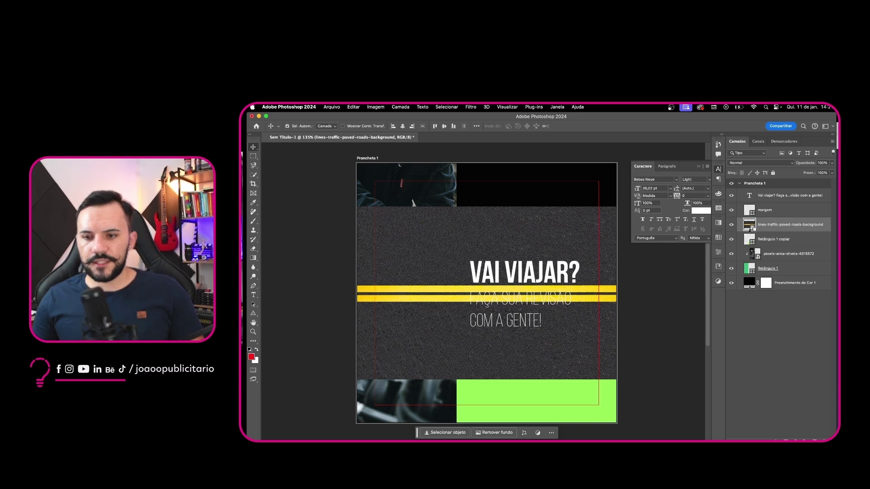
{"action": "left_click", "coordinate": [751, 232], "text": "alt"}
{"action": "key", "text": "super+t"}
{"action": "left_click_drag", "start_coordinate": [493, 304], "coordinate": [493, 350]}
{"action": "left_click_drag", "start_coordinate": [487, 251], "coordinate": [487, 353]}
{"action": "left_click_drag", "start_coordinate": [490, 390], "coordinate": [617, 386]}
{"action": "left_click_drag", "start_coordinate": [601, 388], "coordinate": [600, 395]}
{"action": "key", "text": "Return"}
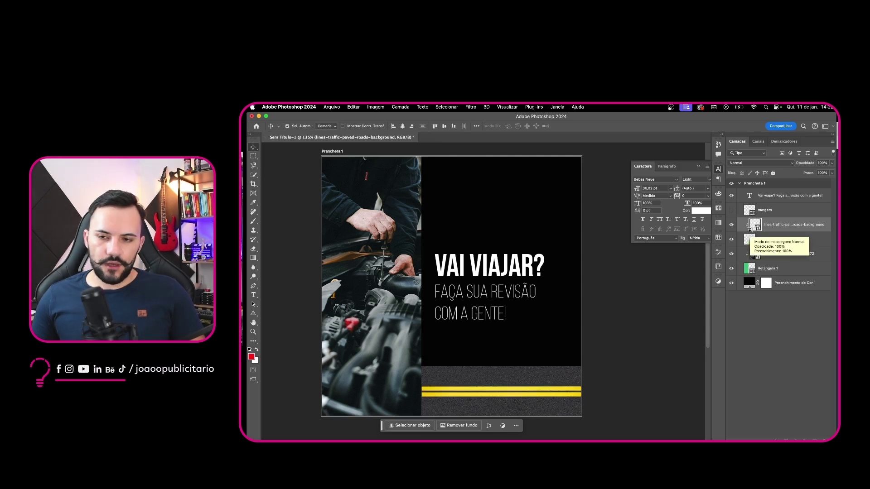
- Release the road photo's clipping and move its layer below Retângulo 1, directly above the black fill
{"action": "left_click", "coordinate": [765, 231], "text": "alt"}
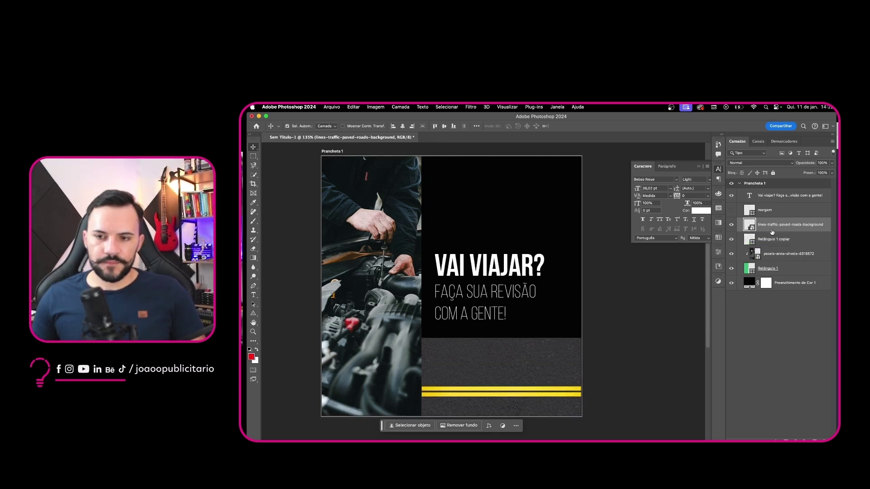
{"action": "left_click_drag", "start_coordinate": [775, 228], "coordinate": [770, 273]}
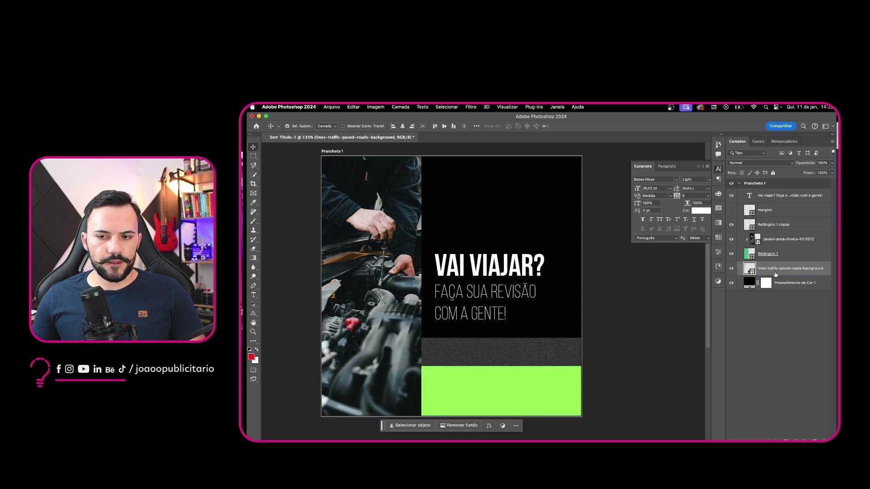
- Rotate and enlarge the road photo to fill the background with vertical yellow lines beside the photo column, and shift the headline clear of the lines
{"action": "key", "text": "super+t"}
{"action": "left_click_drag", "start_coordinate": [586, 304], "coordinate": [550, 436]}
{"action": "left_click_drag", "start_coordinate": [520, 346], "coordinate": [493, 191]}
{"action": "left_click_drag", "start_coordinate": [478, 316], "coordinate": [487, 419]}
{"action": "left_click_drag", "start_coordinate": [503, 219], "coordinate": [522, 219]}
- Select the green bar, copy the ALCATECH logo image from the "logo mecanica famosa" image results in the browser, and close the Freepik window
{"action": "left_click", "coordinate": [749, 227]}
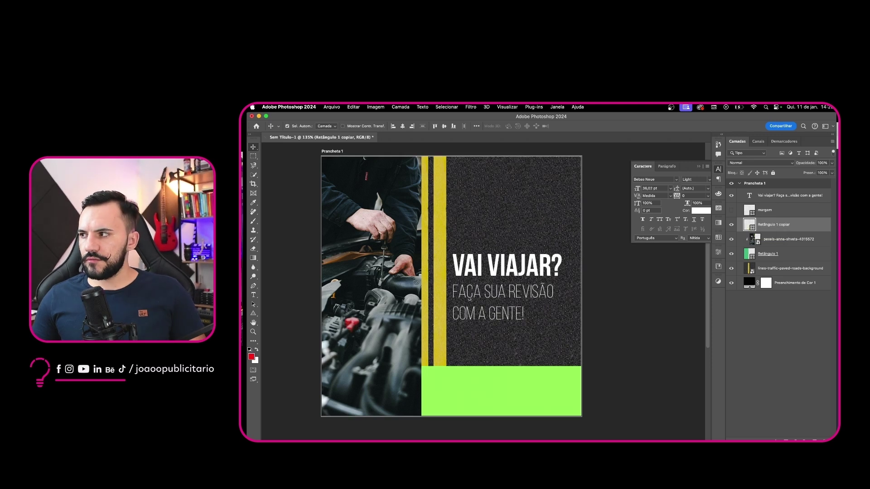
{"action": "key", "text": "super+Tab"}
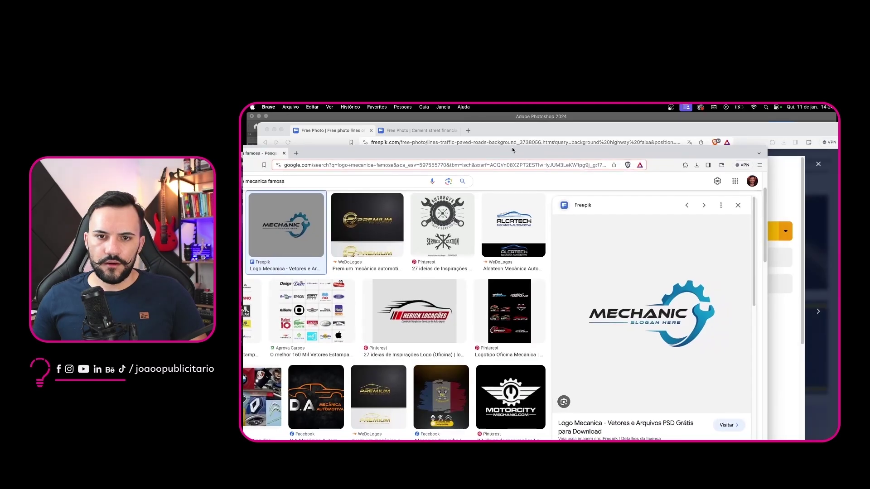
{"action": "left_click_drag", "start_coordinate": [519, 149], "coordinate": [588, 135]}
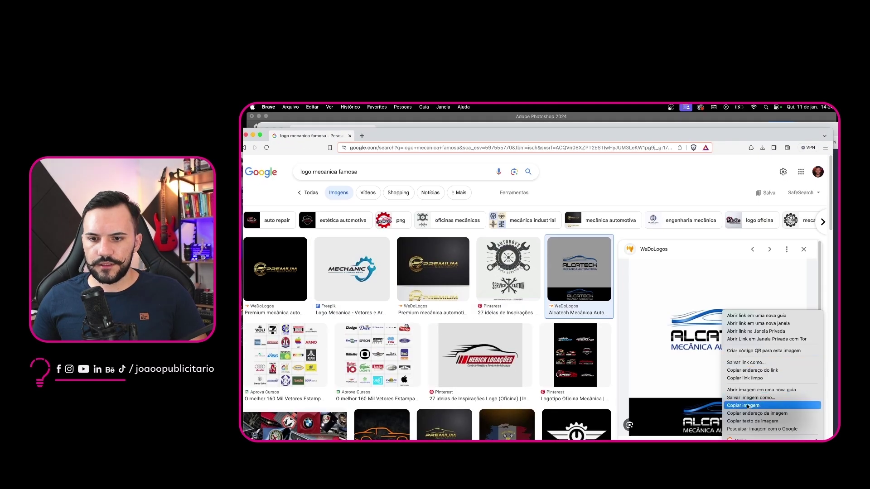
{"action": "left_click", "coordinate": [773, 406]}
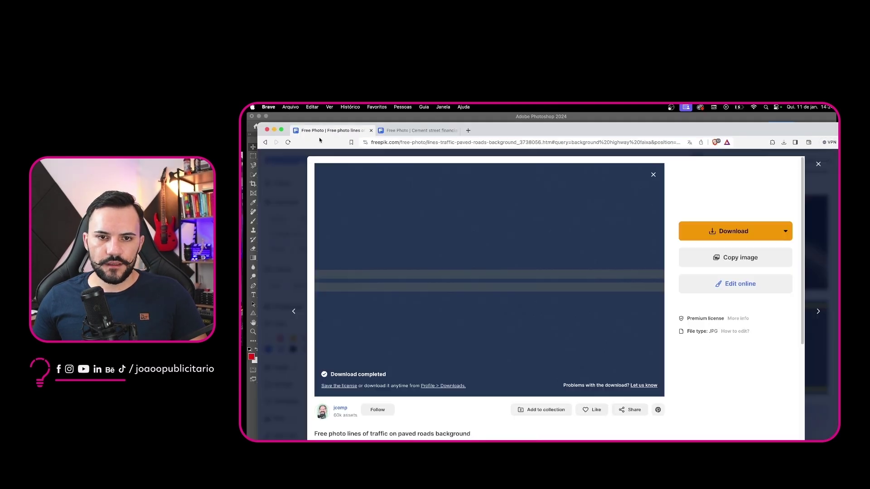
{"action": "left_click", "coordinate": [267, 131]}
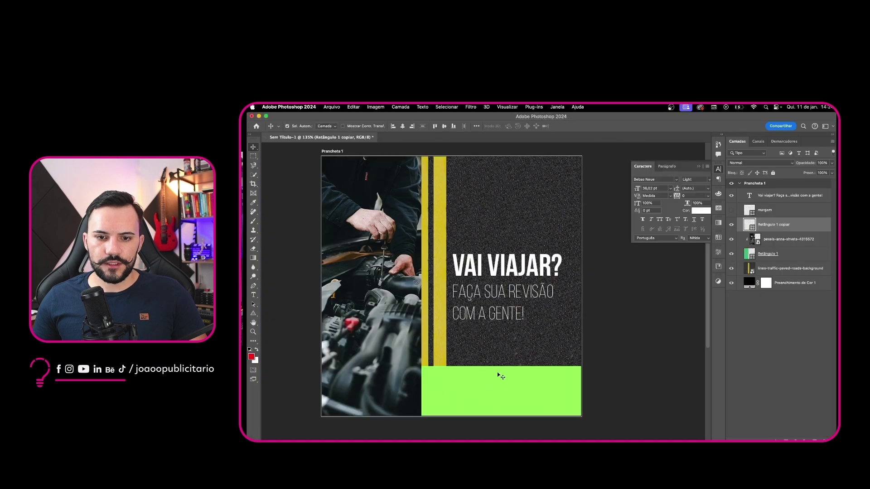
- Paste the ALCATECH logo image above the green bar, undo the stray headline move and select the logo
{"action": "key", "text": "super+v"}
{"action": "left_click_drag", "start_coordinate": [483, 310], "coordinate": [525, 347]}
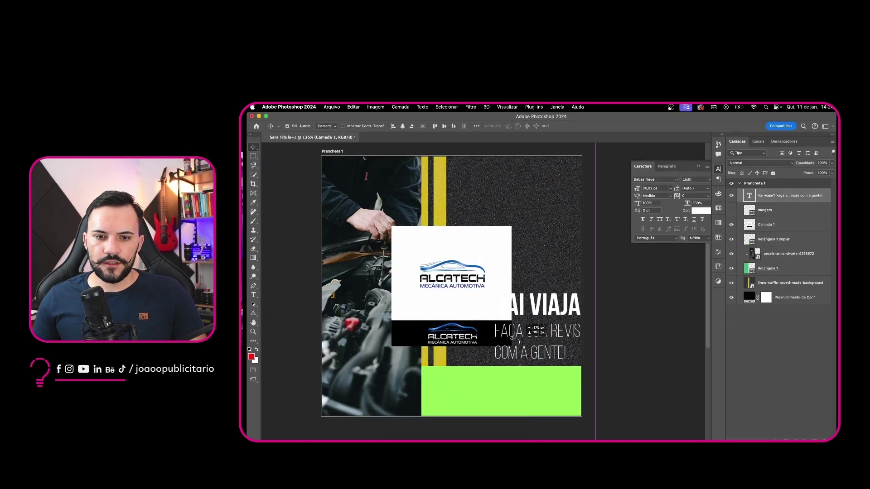
{"action": "key", "text": "super+z"}
{"action": "left_click", "coordinate": [427, 290]}
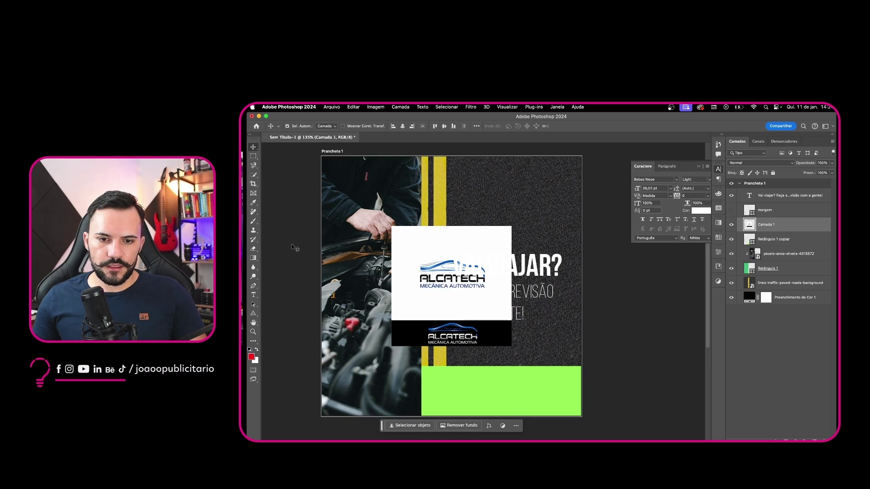
- Mask the pasted logo image down to its black-background ALCATECH version using a rectangular selection
{"action": "left_click", "coordinate": [254, 157]}
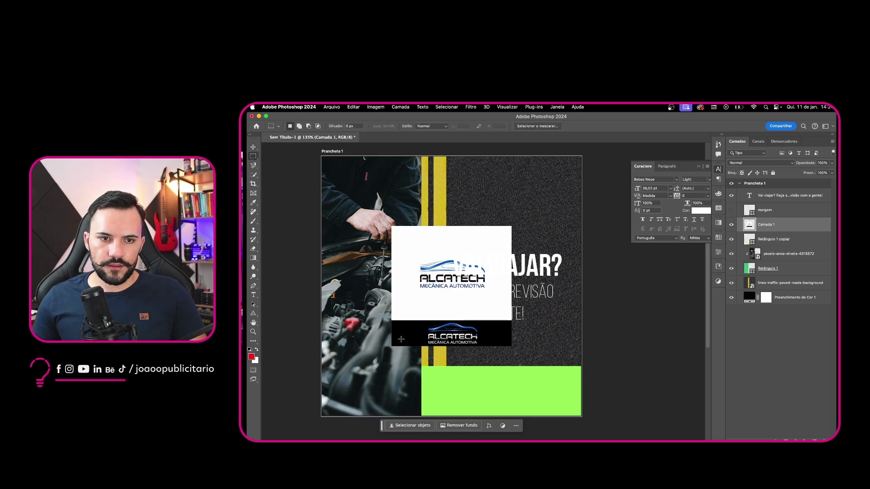
{"action": "left_click_drag", "start_coordinate": [392, 321], "coordinate": [512, 345]}
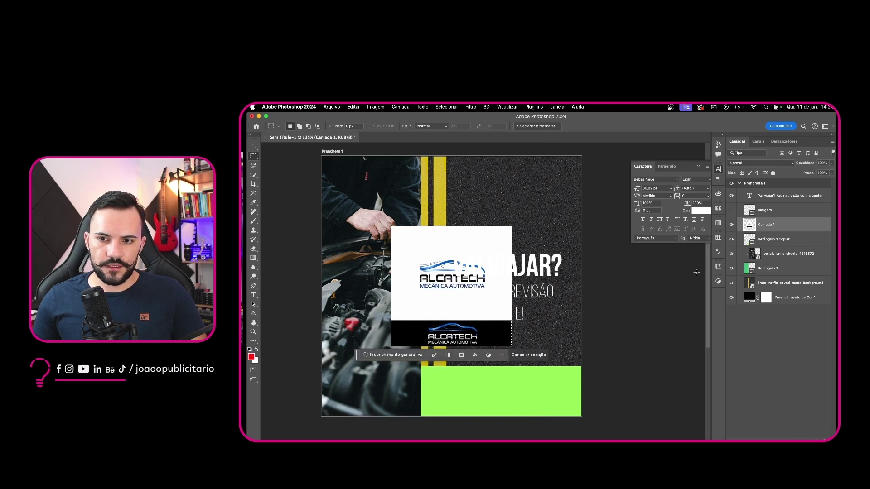
{"action": "left_click", "coordinate": [787, 442]}
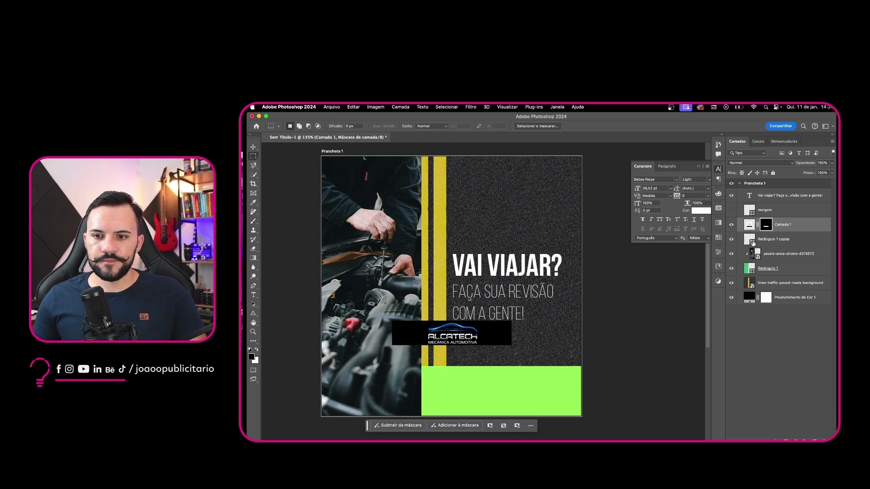
- Change the fill of the green Retângulo 1 copiar bar to black, 000000
{"action": "double_click", "coordinate": [754, 243]}
{"action": "left_click", "coordinate": [498, 335]}
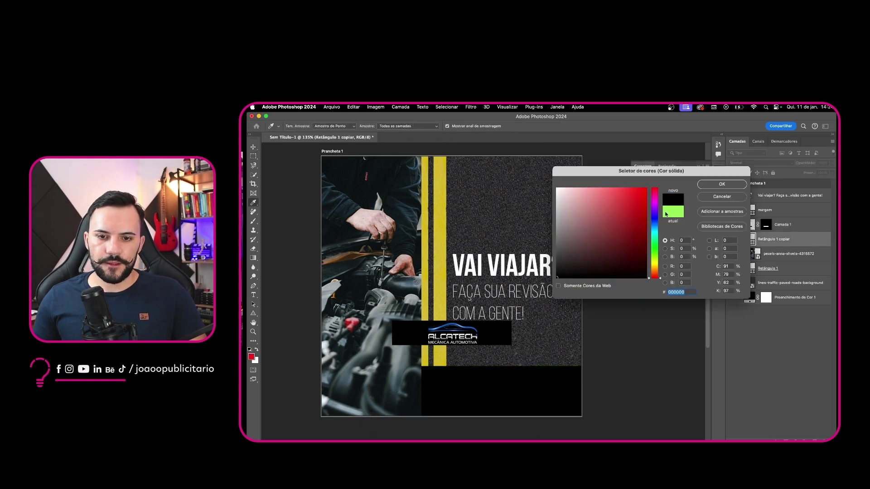
{"action": "left_click", "coordinate": [709, 186]}
- Move the masked ALCATECH logo to the centre of the black bar
{"action": "left_click", "coordinate": [785, 227]}
{"action": "key", "text": "ctrl+t"}
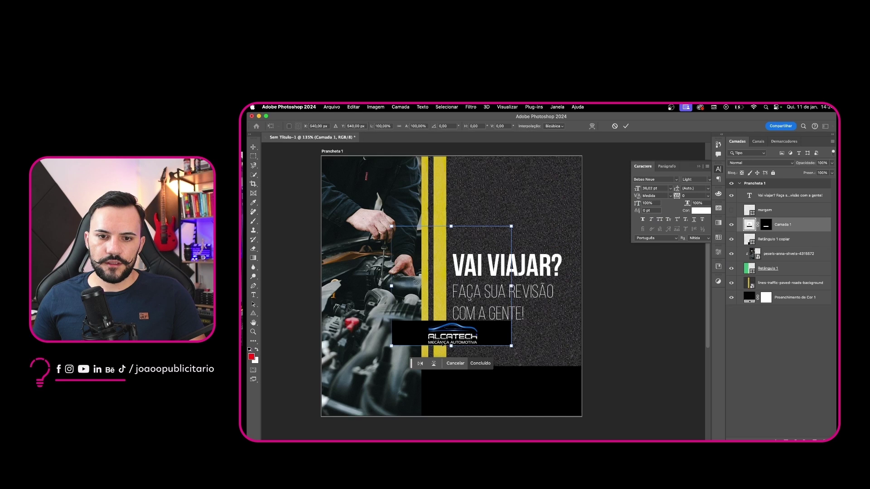
{"action": "left_click_drag", "start_coordinate": [452, 334], "coordinate": [500, 391]}
{"action": "key", "text": "Return"}
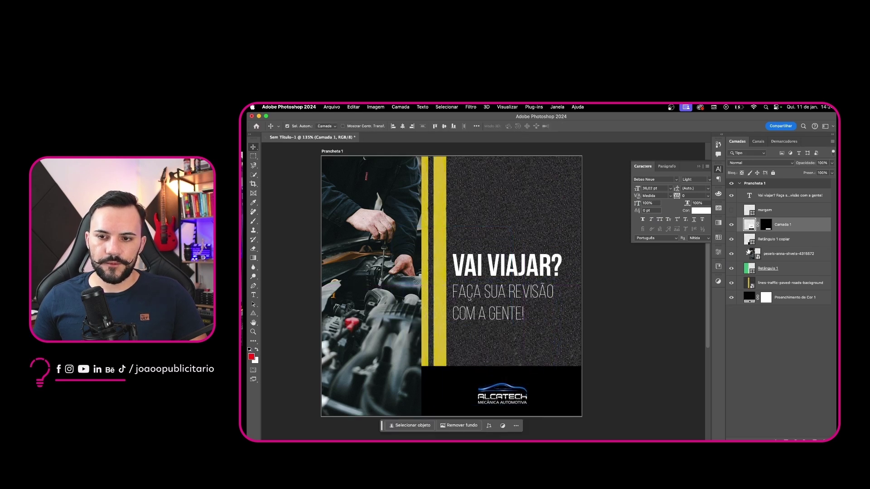
{"action": "left_click", "coordinate": [778, 242], "text": "shift"}
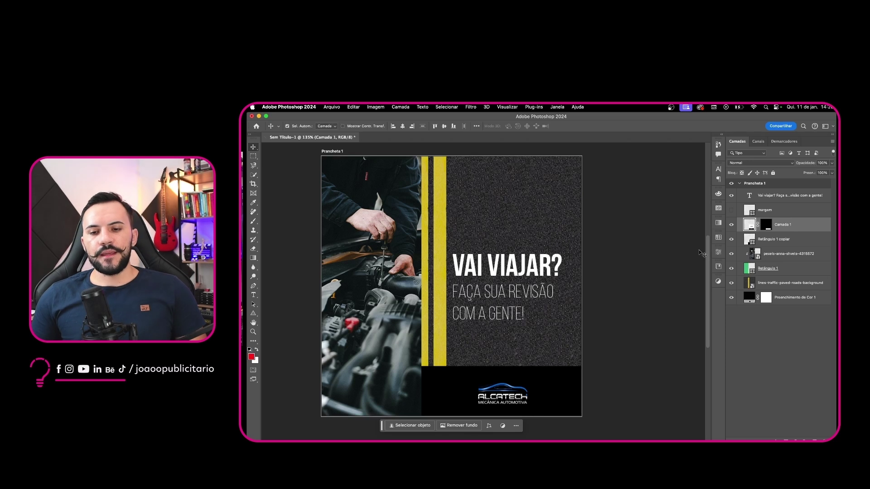
{"action": "left_click", "coordinate": [534, 222]}
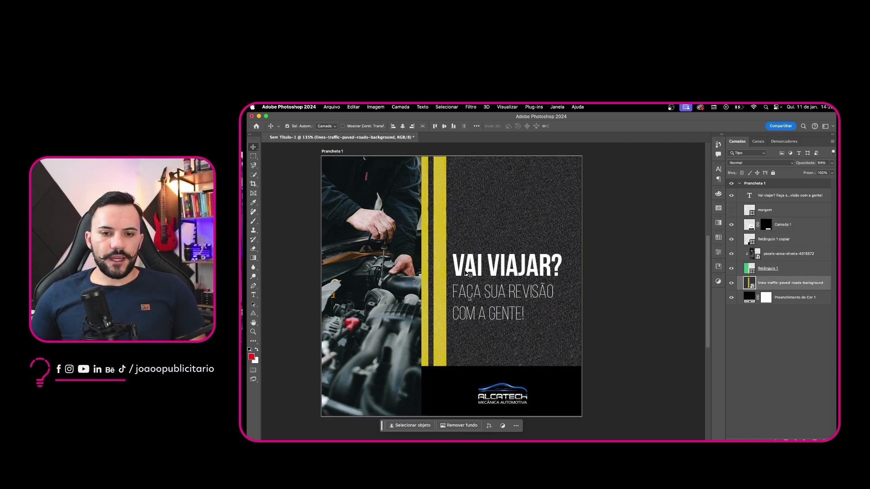
{"action": "left_click", "coordinate": [370, 251]}
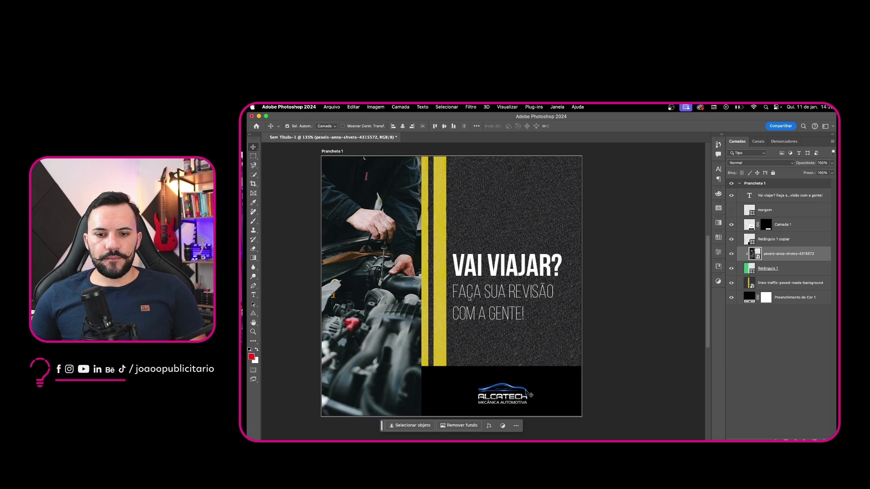
{"action": "left_click", "coordinate": [540, 347]}
- Release the mechanic photo's clipping, move its layer above Retângulo 1 copiar and clip it to that black bar
{"action": "left_click", "coordinate": [393, 276]}
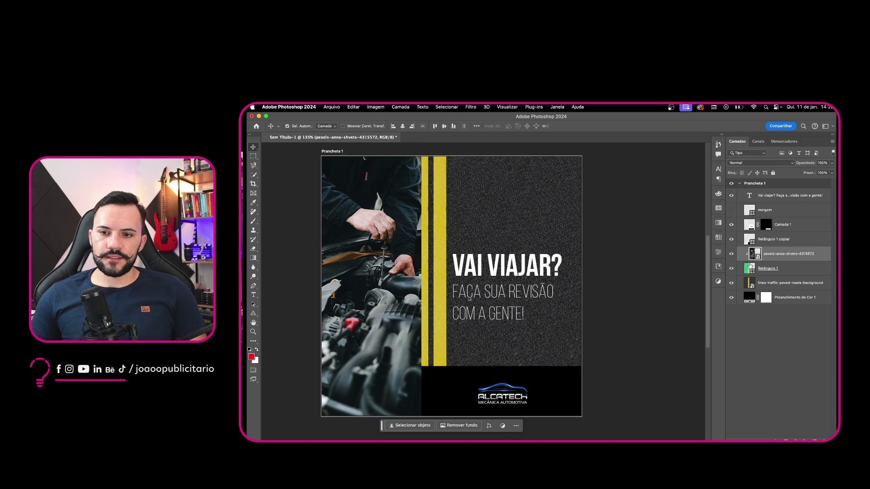
{"action": "left_click", "coordinate": [752, 260], "text": "alt"}
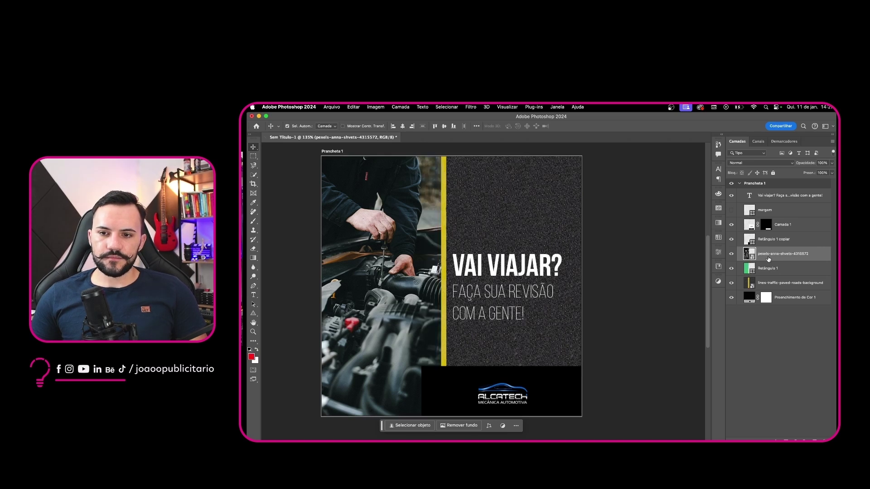
{"action": "left_click_drag", "start_coordinate": [769, 260], "coordinate": [768, 236]}
{"action": "left_click", "coordinate": [772, 255]}
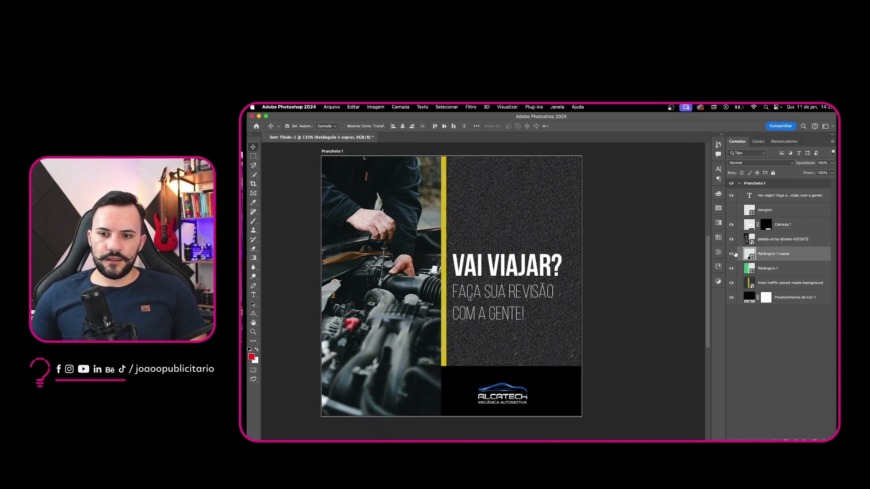
{"action": "left_click", "coordinate": [730, 254]}
{"action": "left_click", "coordinate": [730, 255]}
{"action": "left_click", "coordinate": [767, 243]}
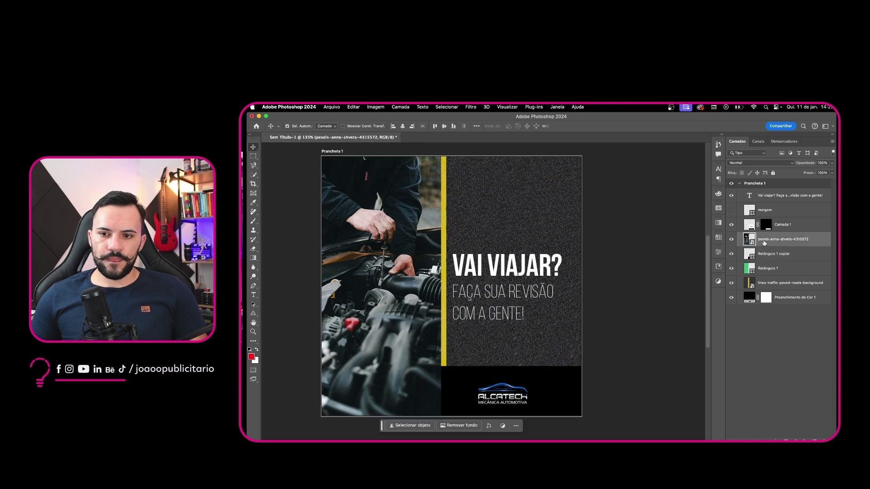
{"action": "left_click", "coordinate": [750, 247], "text": "alt"}
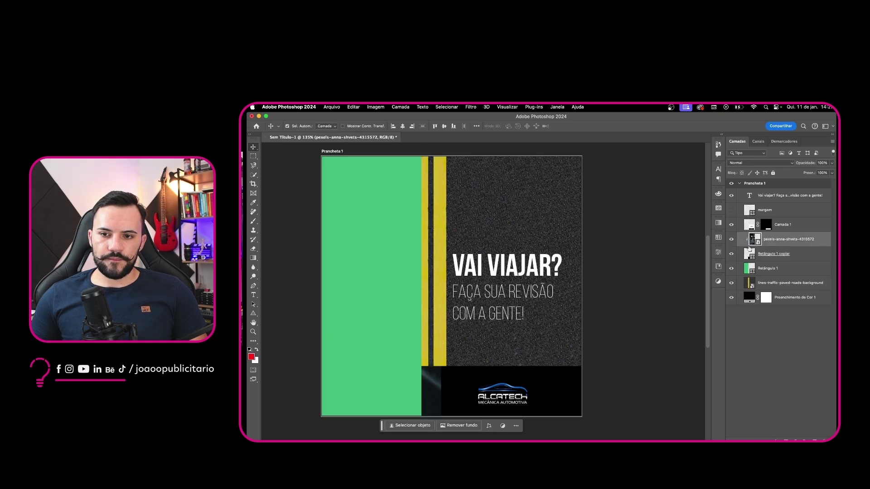
- Move and scale the mechanic photo to span the bar's width, with the hand and engine visible inside it
{"action": "key", "text": "super+t"}
{"action": "left_click_drag", "start_coordinate": [393, 276], "coordinate": [518, 281]}
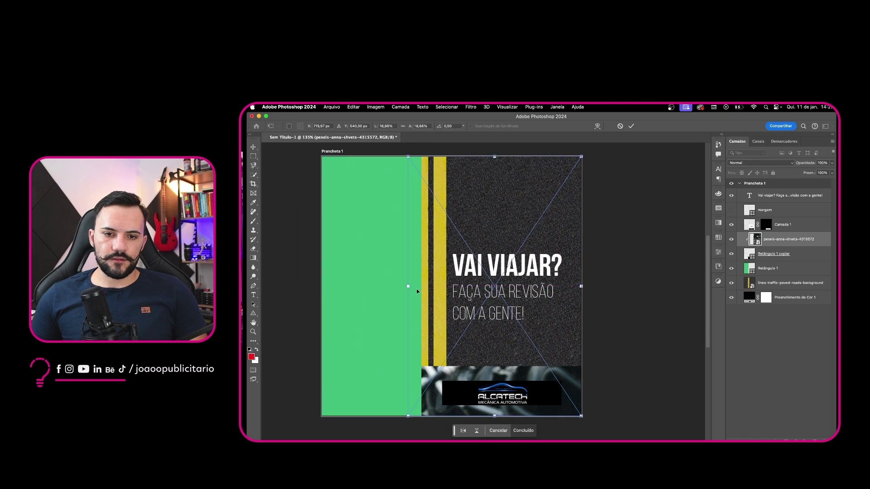
{"action": "left_click_drag", "start_coordinate": [408, 287], "coordinate": [422, 286]}
{"action": "left_click_drag", "start_coordinate": [503, 249], "coordinate": [500, 357]}
{"action": "key", "text": "Return"}
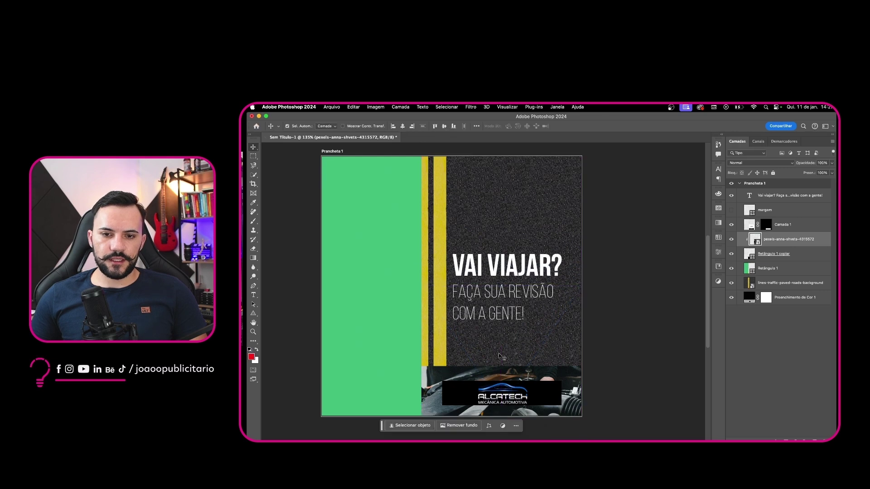
- Replace the logo's layer mask with a tighter rectangular one around the white ALCATECH lettering on the black background
{"action": "left_click", "coordinate": [502, 394]}
{"action": "left_click", "coordinate": [254, 157]}
{"action": "left_click_drag", "start_coordinate": [530, 403], "coordinate": [476, 382]}
{"action": "left_click_drag", "start_coordinate": [478, 382], "coordinate": [477, 382]}
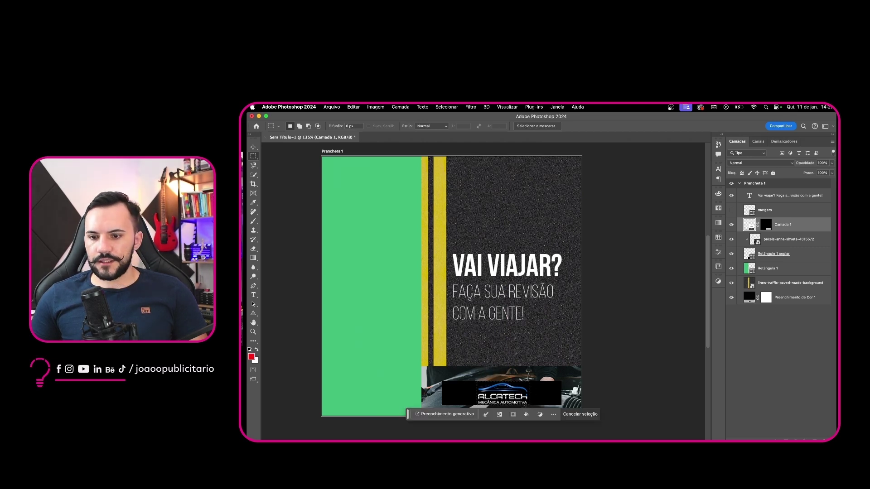
{"action": "left_click", "coordinate": [767, 226]}
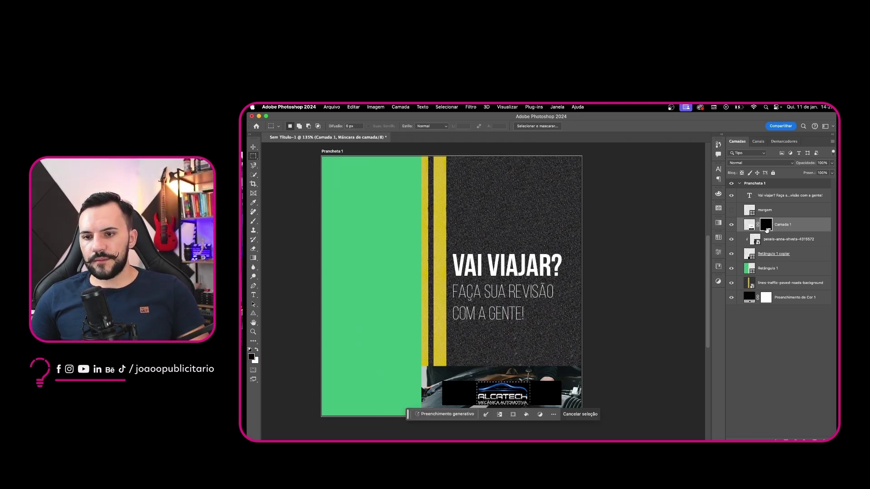
{"action": "key", "text": "super+d"}
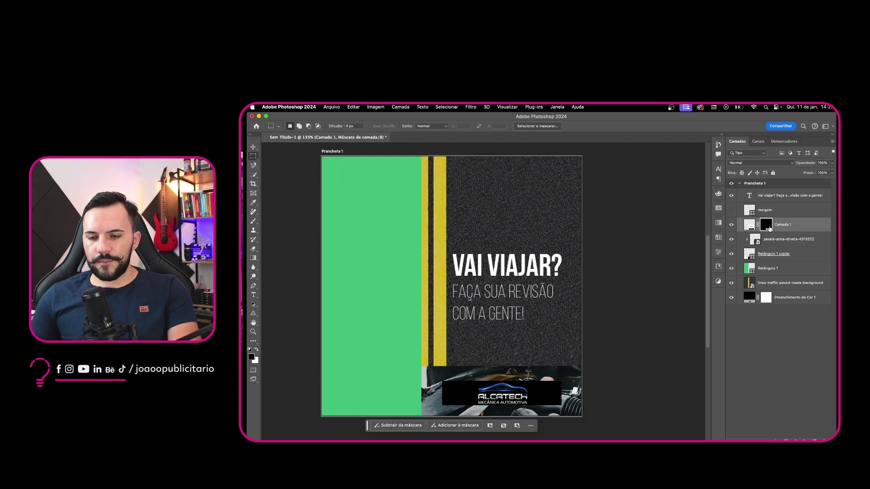
{"action": "key", "text": "Delete"}
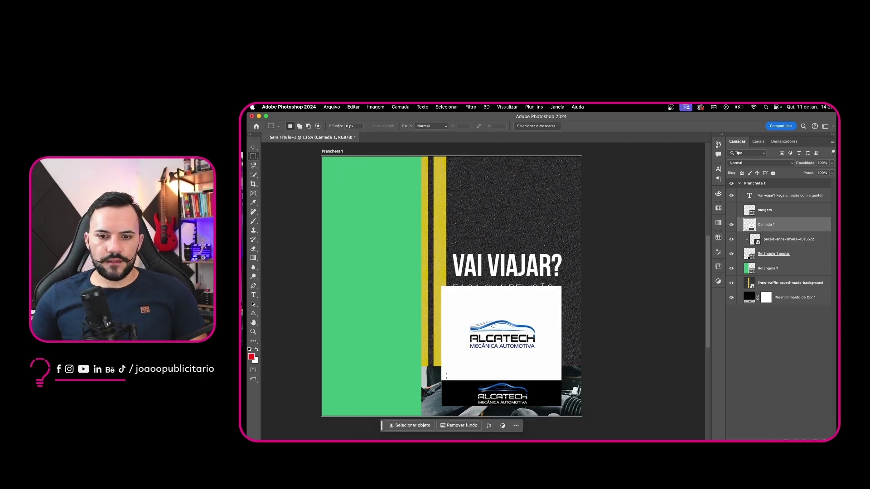
{"action": "left_click_drag", "start_coordinate": [530, 403], "coordinate": [475, 382]}
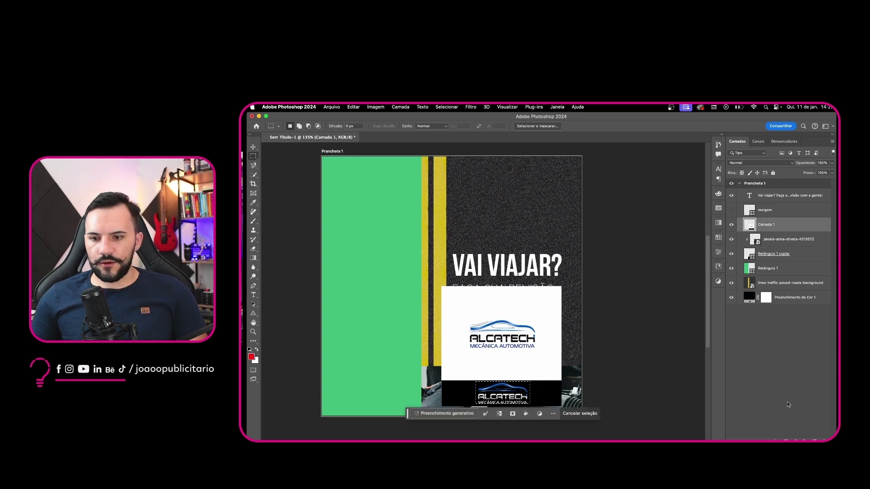
{"action": "left_click", "coordinate": [787, 441]}
- Move the masked logo directly below the headline text, aligned with its left edge, and fine-tune its vertical position
{"action": "key", "text": "v"}
{"action": "key", "text": "super+t"}
{"action": "left_click_drag", "start_coordinate": [511, 386], "coordinate": [490, 338]}
{"action": "key", "text": "Return"}
{"action": "key", "text": "shift+Down"}
{"action": "key", "text": "shift+Down"}
{"action": "key", "text": "shift+Down"}
{"action": "key", "text": "Up"}
{"action": "key", "text": "Up"}
{"action": "key", "text": "Up"}
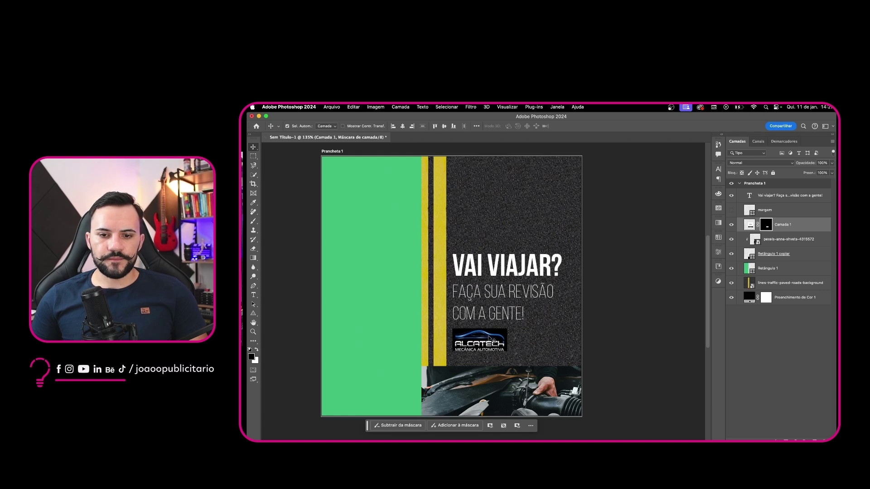
- Change the fill of the green Retângulo 1 column to black
{"action": "left_click", "coordinate": [377, 245]}
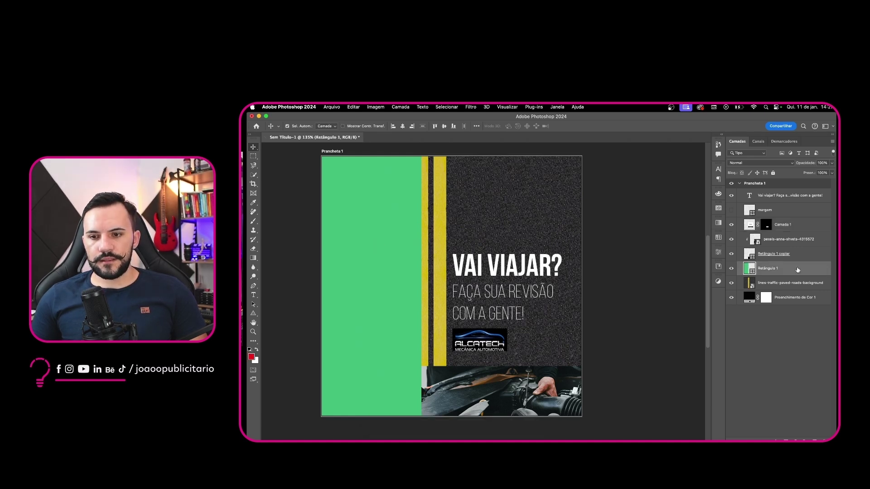
{"action": "double_click", "coordinate": [748, 271]}
{"action": "left_click_drag", "start_coordinate": [589, 240], "coordinate": [556, 277]}
{"action": "left_click", "coordinate": [722, 184]}
- Move the road photo layer above Retângulo 1 and clip it to that column
{"action": "left_click", "coordinate": [793, 283]}
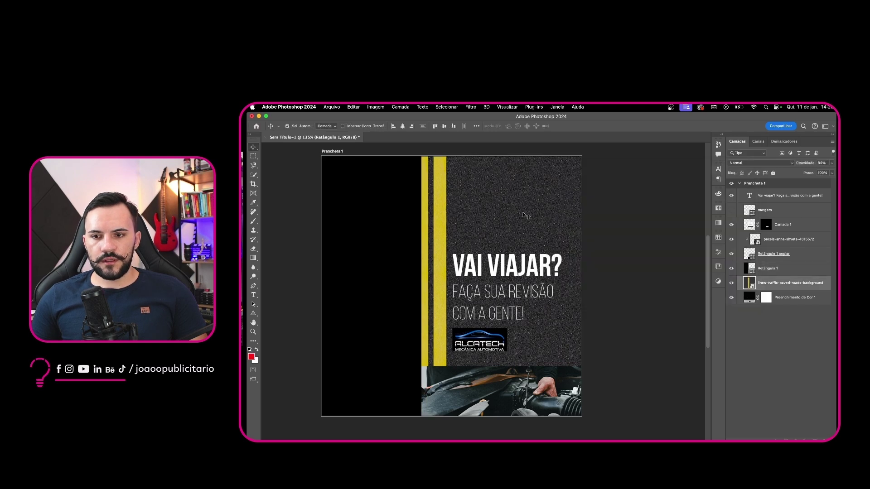
{"action": "left_click_drag", "start_coordinate": [785, 289], "coordinate": [773, 262]}
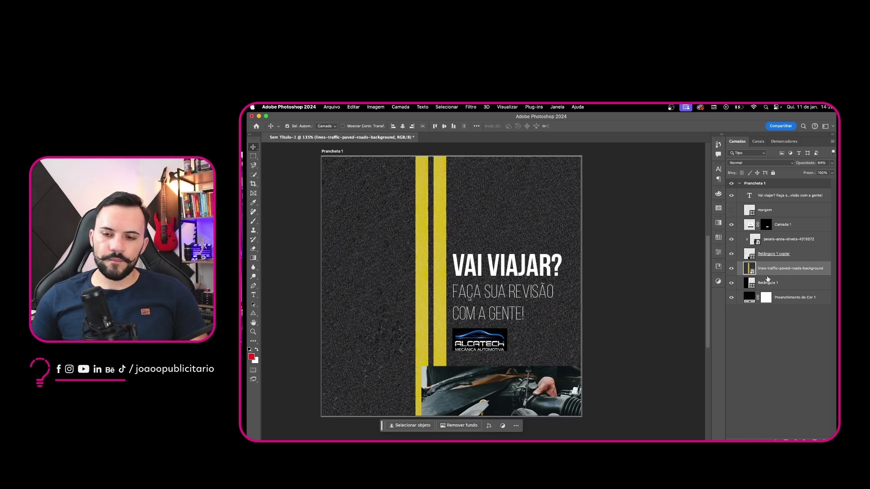
{"action": "left_click", "coordinate": [751, 275], "text": "alt"}
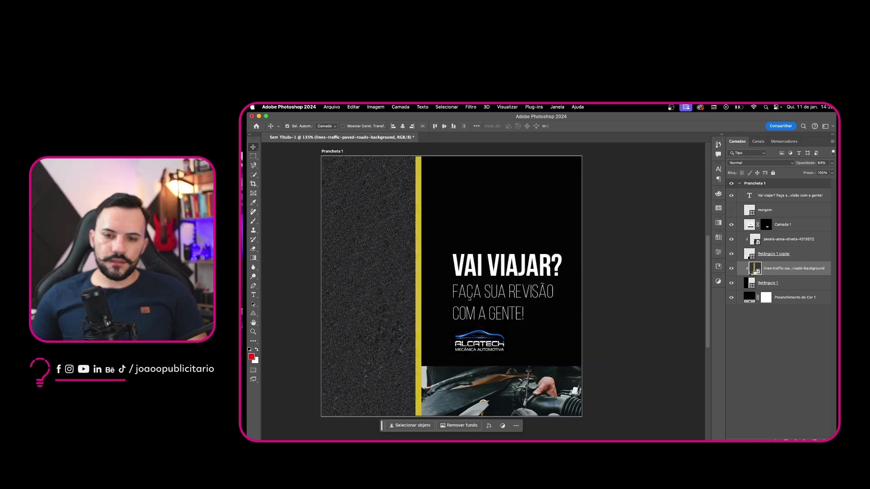
- Scale the road photo down to about 81% and position it so the yellow lines run down the middle of the column
{"action": "key", "text": "super+t"}
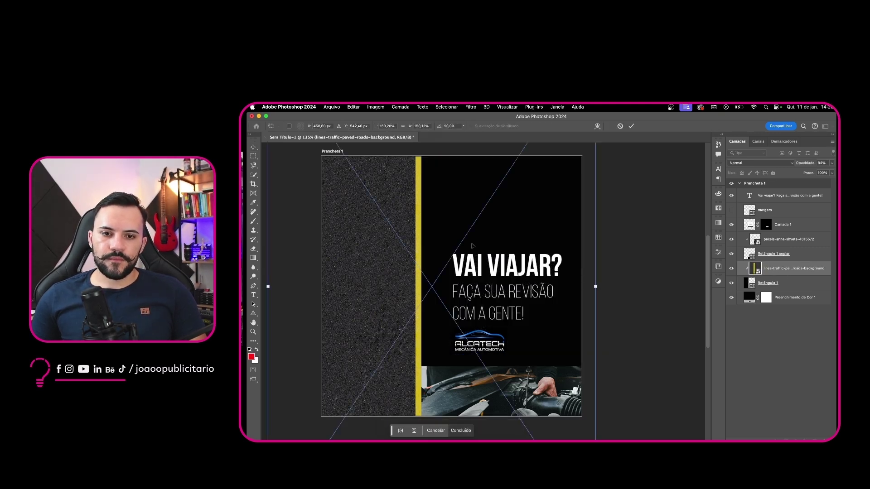
{"action": "left_click_drag", "start_coordinate": [595, 286], "coordinate": [443, 287]}
{"action": "left_click_drag", "start_coordinate": [388, 285], "coordinate": [403, 287]}
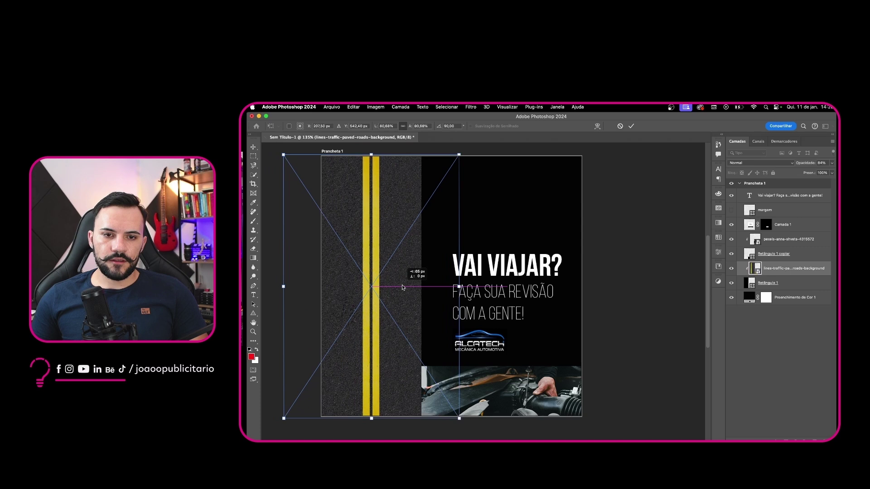
{"action": "key", "text": "Return"}
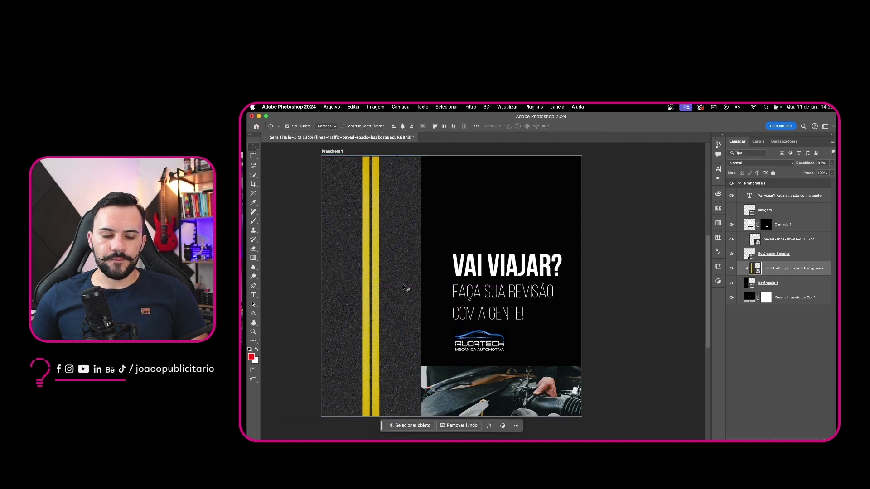
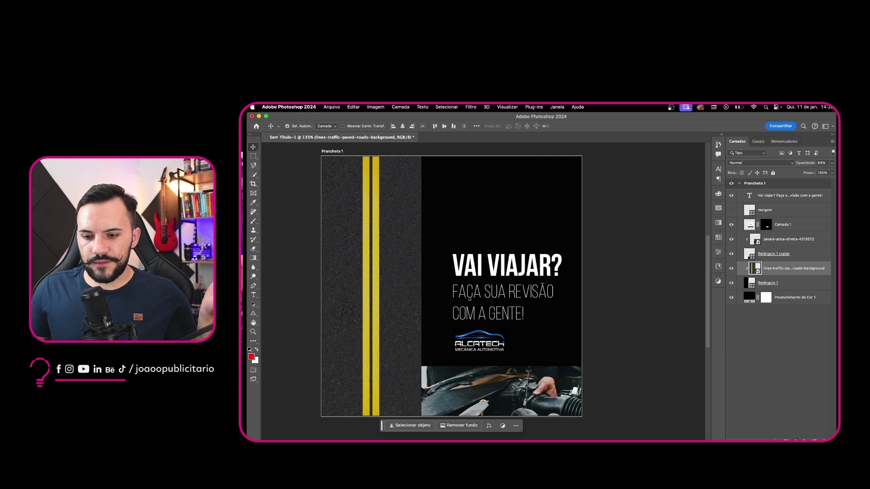
- Add a Levels adjustment layer above the road photo and try sampling the black background as its black point
{"action": "left_click", "coordinate": [796, 441]}
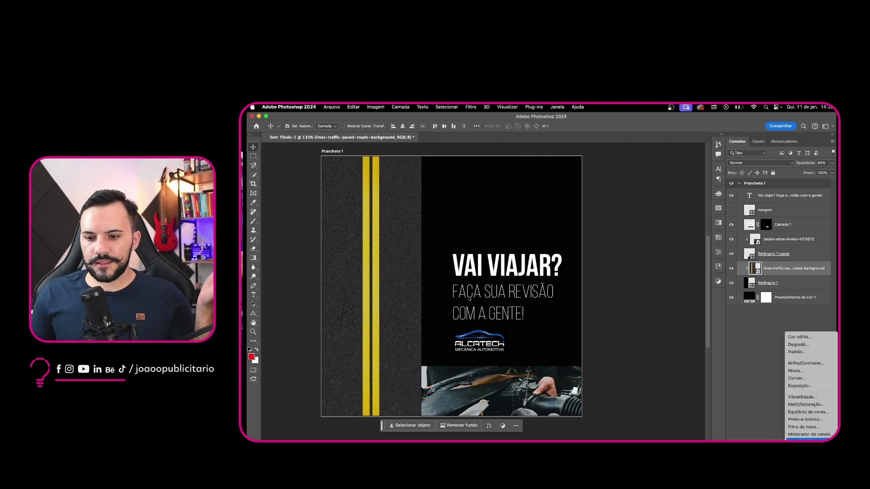
{"action": "left_click", "coordinate": [803, 373]}
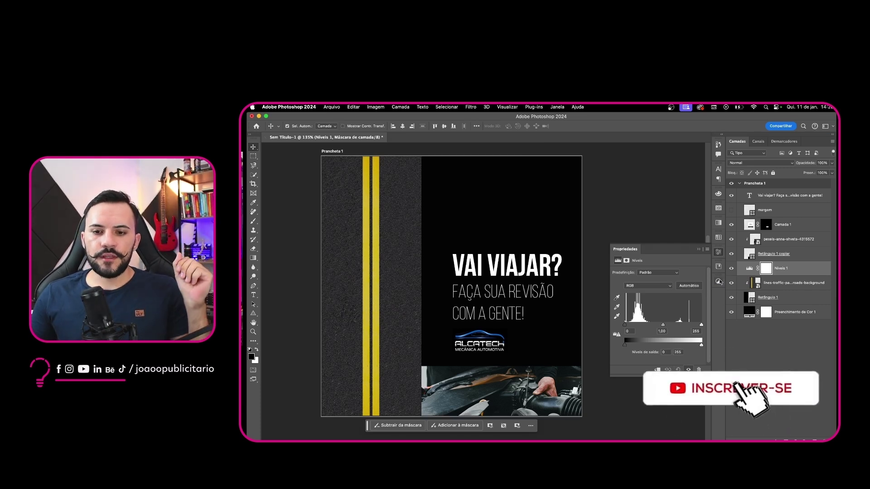
{"action": "left_click", "coordinate": [617, 299]}
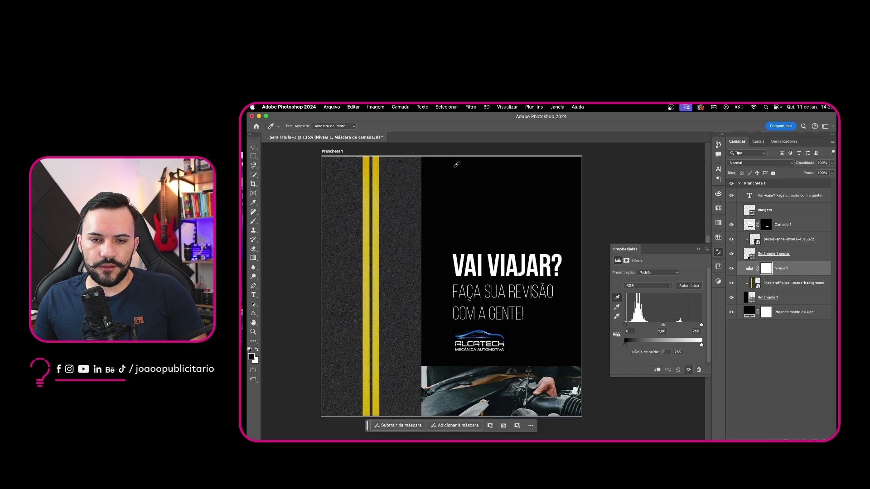
{"action": "left_click", "coordinate": [463, 186]}
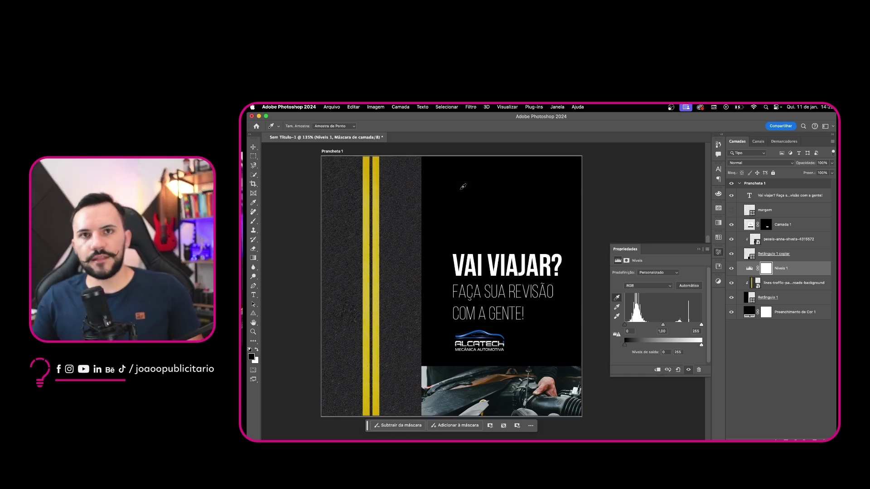
{"action": "key", "text": "super+z"}
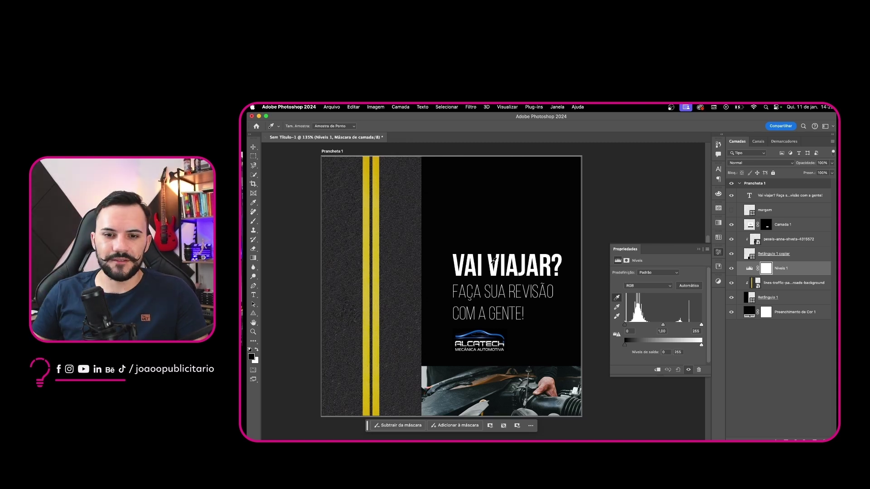
- Try moving the Levels adjustment above all layers and sampling its black point on the headline, and undo the sampling
{"action": "left_click", "coordinate": [536, 253]}
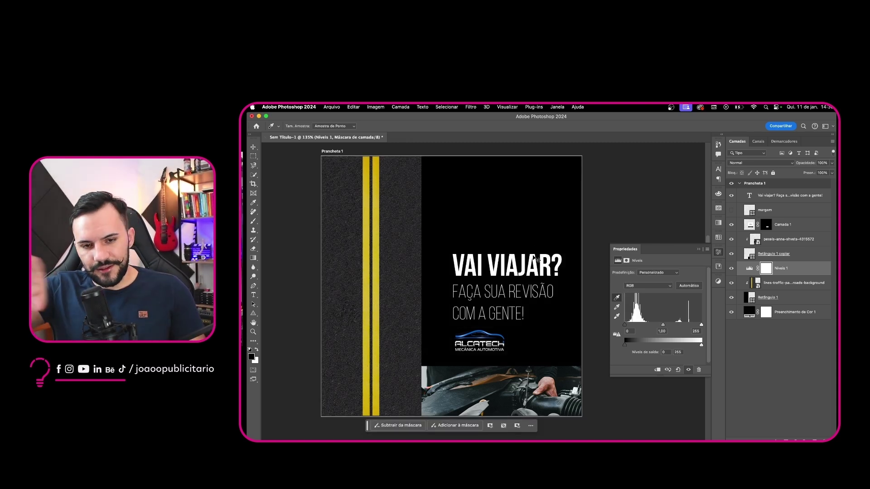
{"action": "key", "text": "super+z"}
{"action": "left_click_drag", "start_coordinate": [783, 269], "coordinate": [780, 192]}
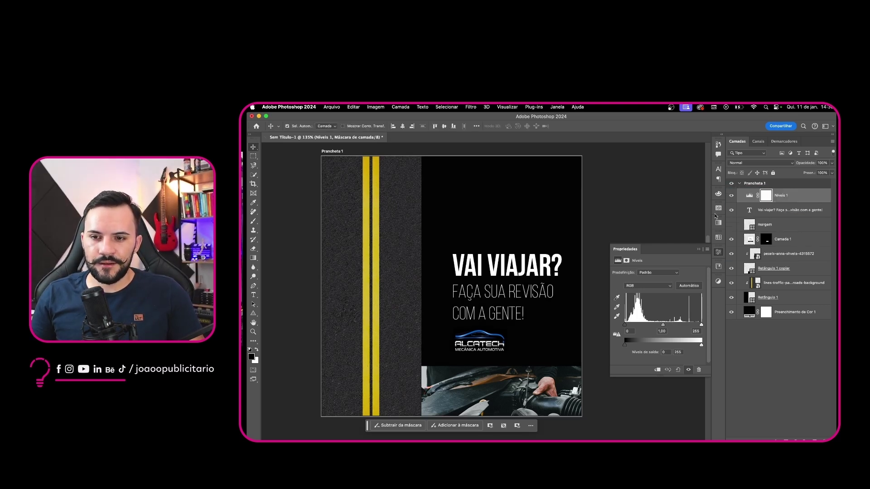
{"action": "left_click", "coordinate": [617, 298]}
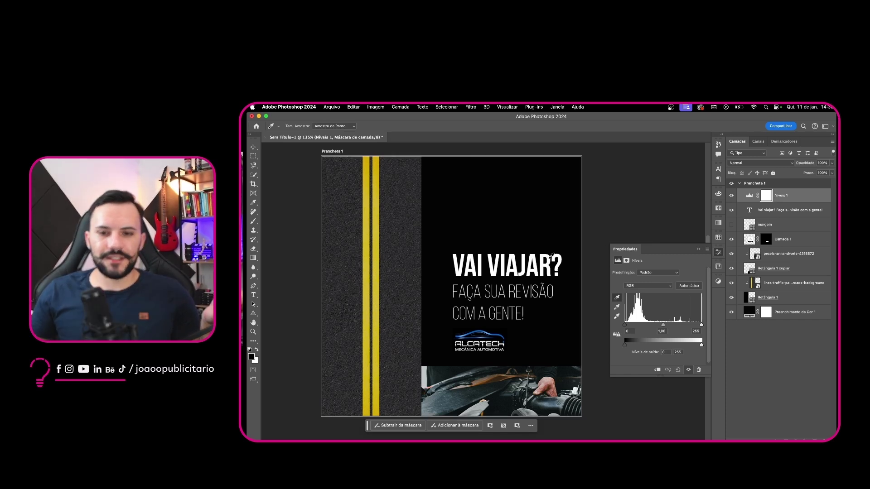
{"action": "left_click", "coordinate": [551, 257]}
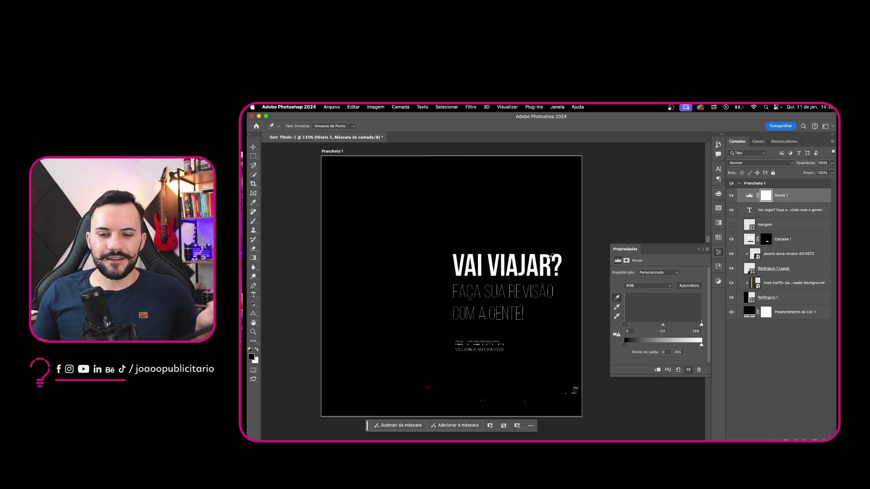
{"action": "key", "text": "super+z"}
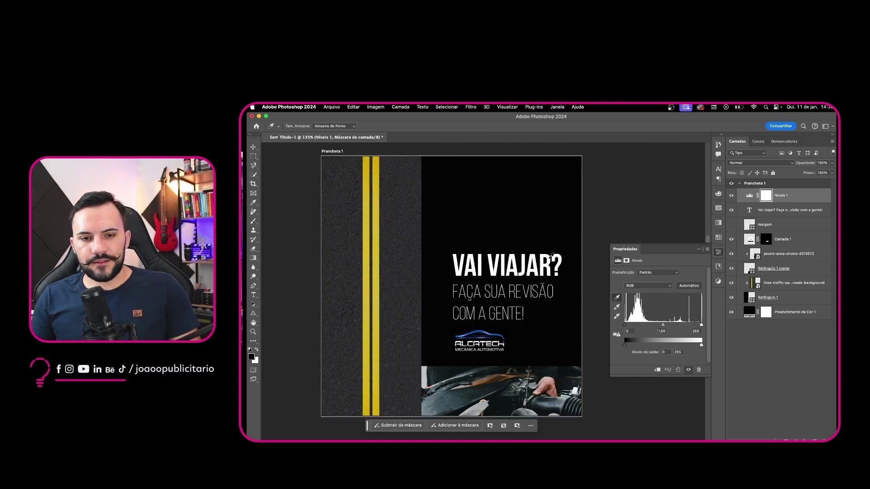
{"action": "key", "text": "v"}
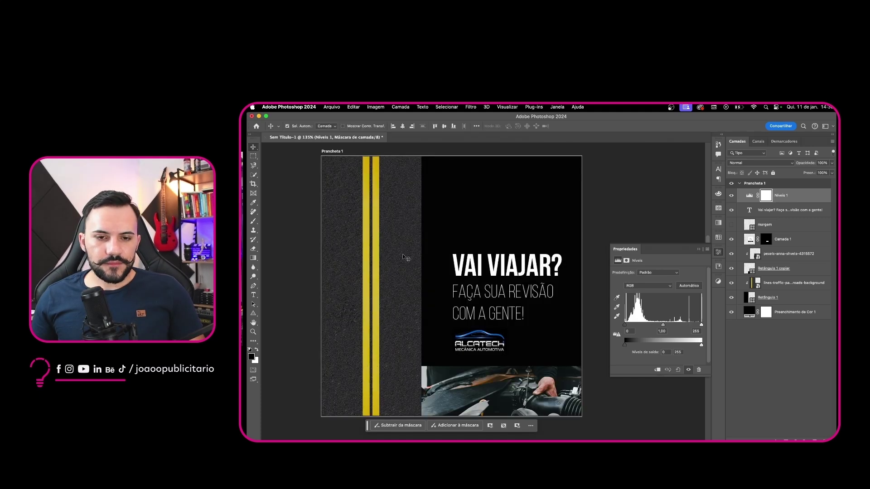
{"action": "left_click", "coordinate": [397, 245]}
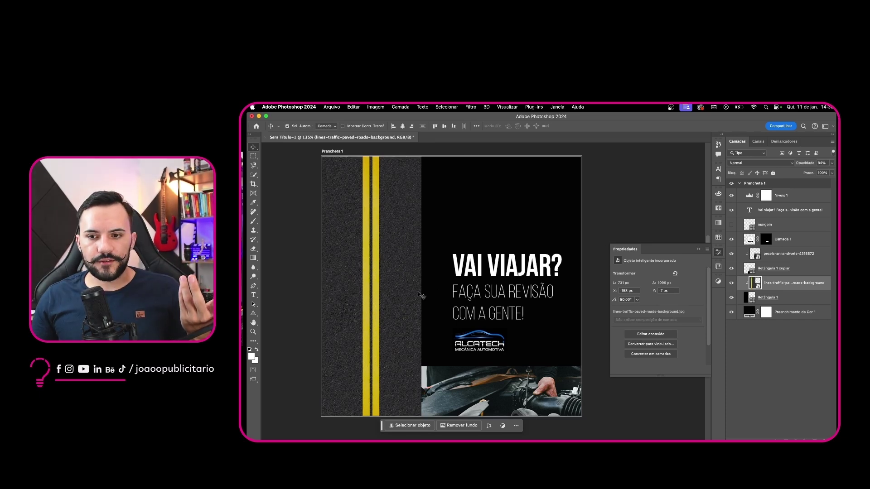
- Place the Levels adjustment directly above the road photo layer and clip it to that photo
{"action": "left_click_drag", "start_coordinate": [781, 195], "coordinate": [766, 278]}
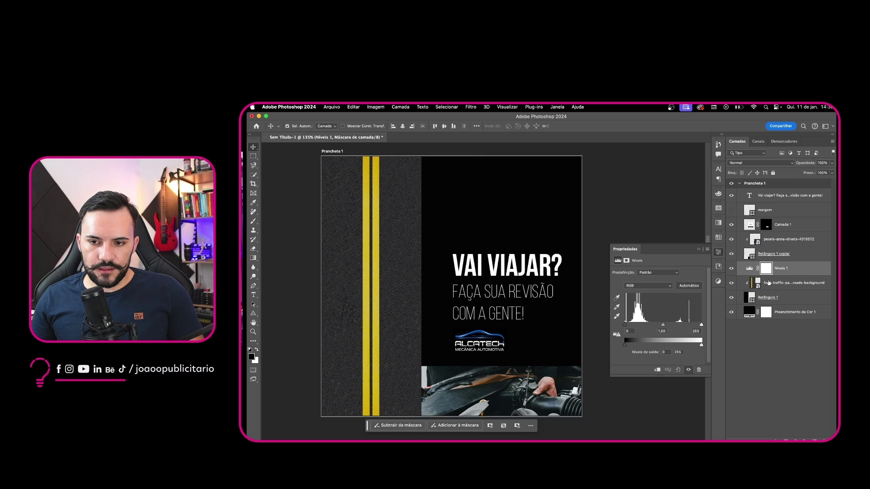
{"action": "left_click", "coordinate": [757, 283]}
{"action": "left_click", "coordinate": [731, 284]}
{"action": "left_click", "coordinate": [731, 284]}
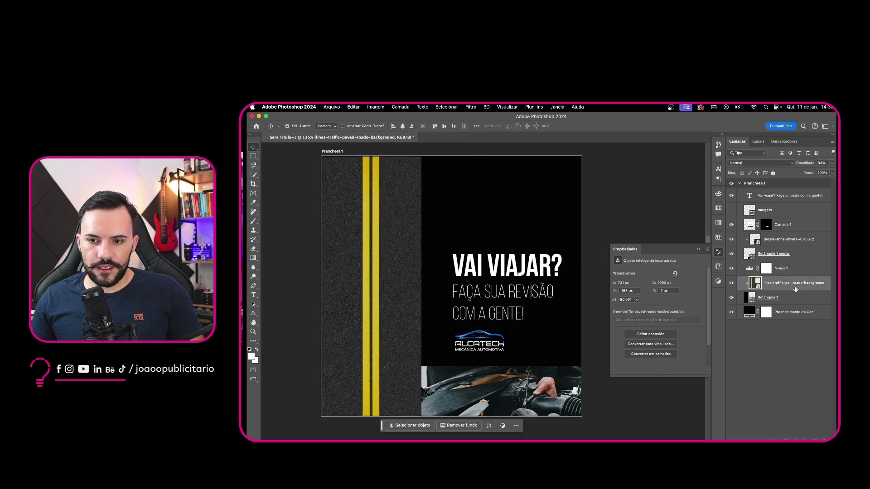
{"action": "left_click", "coordinate": [752, 273], "text": "alt"}
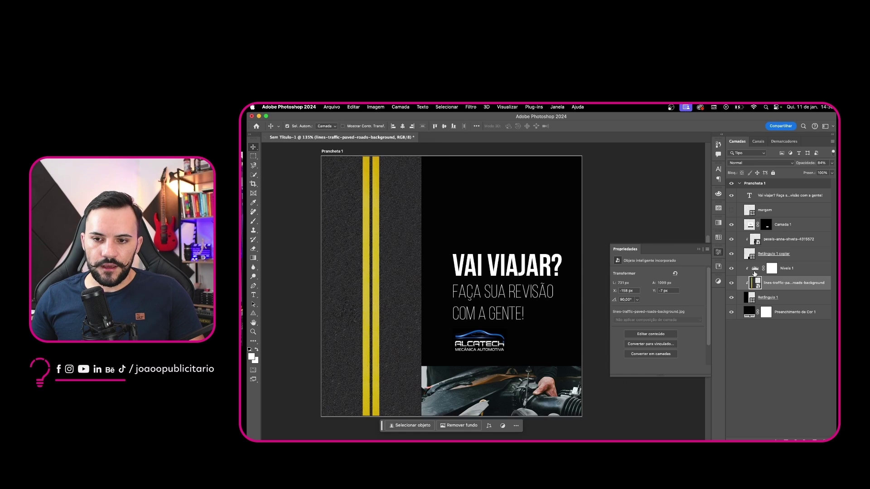
{"action": "left_click", "coordinate": [755, 272]}
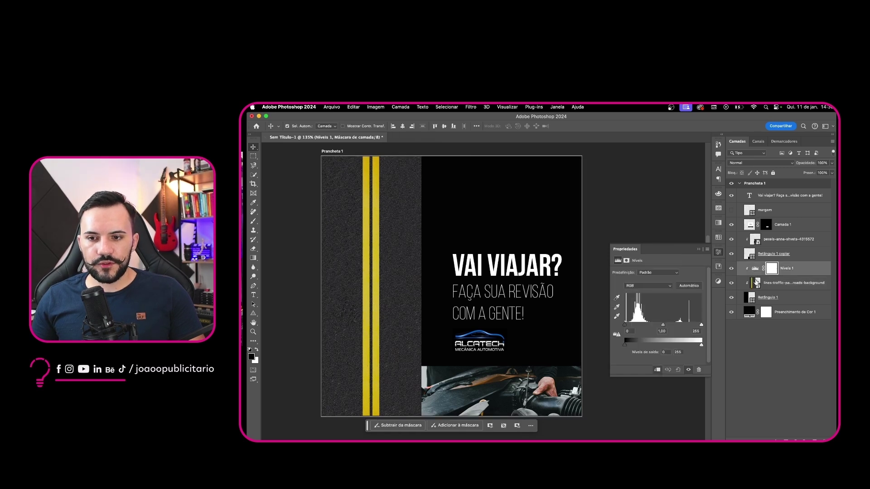
{"action": "left_click", "coordinate": [755, 283]}
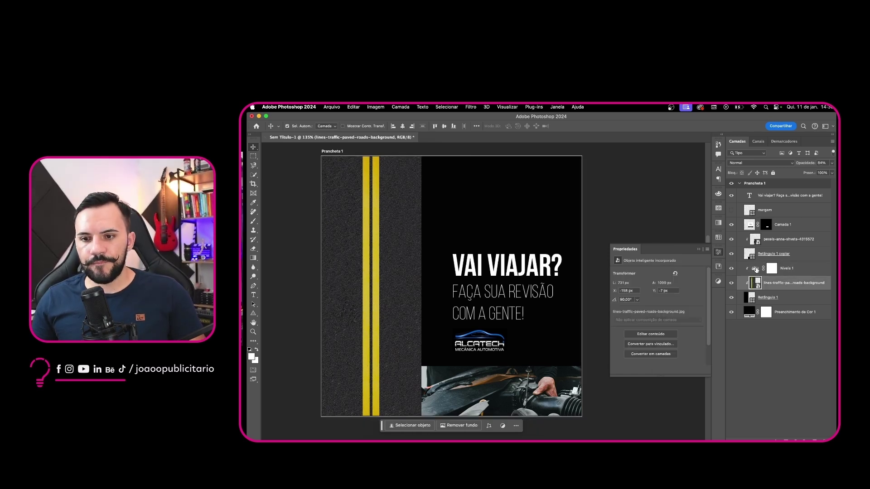
{"action": "left_click", "coordinate": [756, 270]}
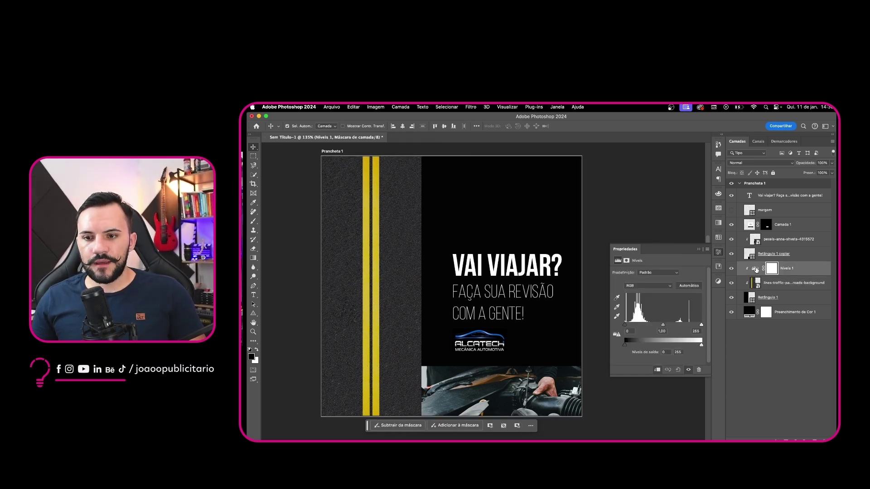
- Sample the asphalt as the Levels black point and raise the black output level to 15
{"action": "left_click", "coordinate": [618, 299]}
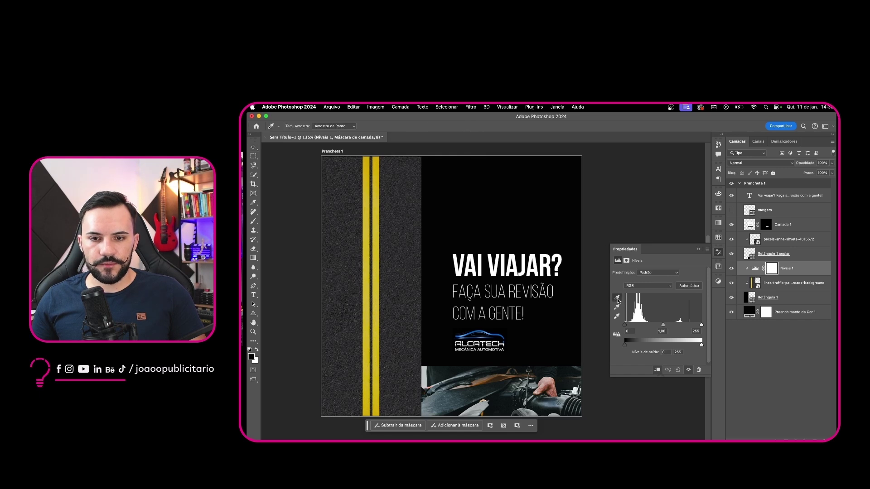
{"action": "left_click", "coordinate": [407, 224]}
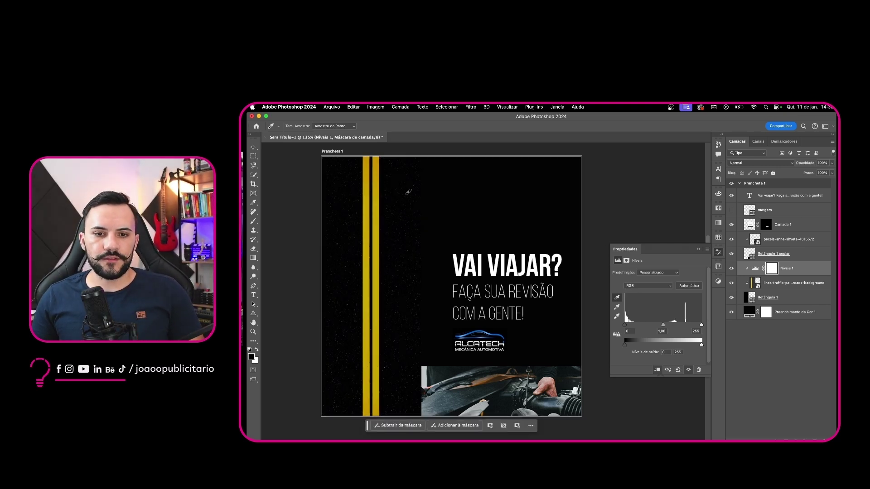
{"action": "key", "text": "v"}
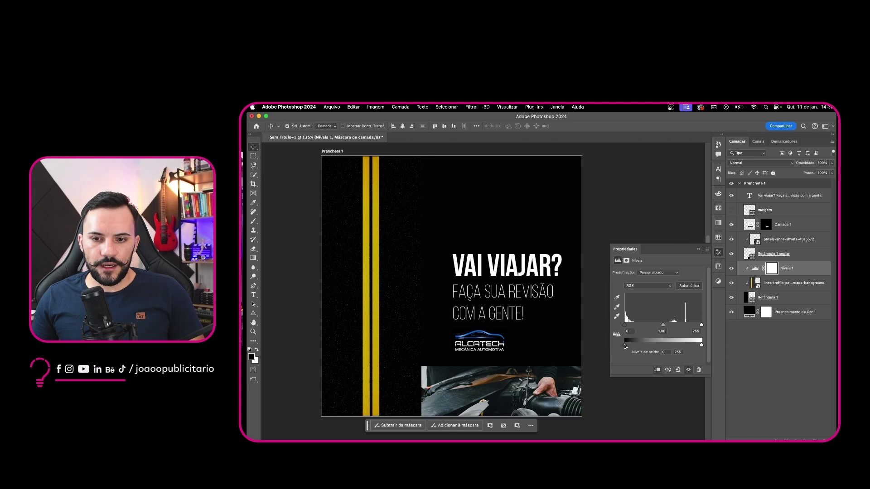
{"action": "left_click_drag", "start_coordinate": [625, 346], "coordinate": [631, 347]}
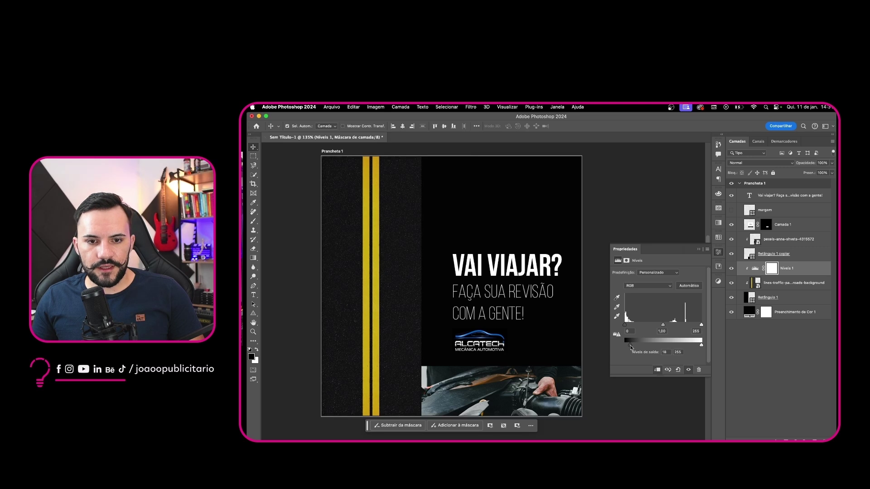
{"action": "left_click_drag", "start_coordinate": [630, 348], "coordinate": [631, 348]}
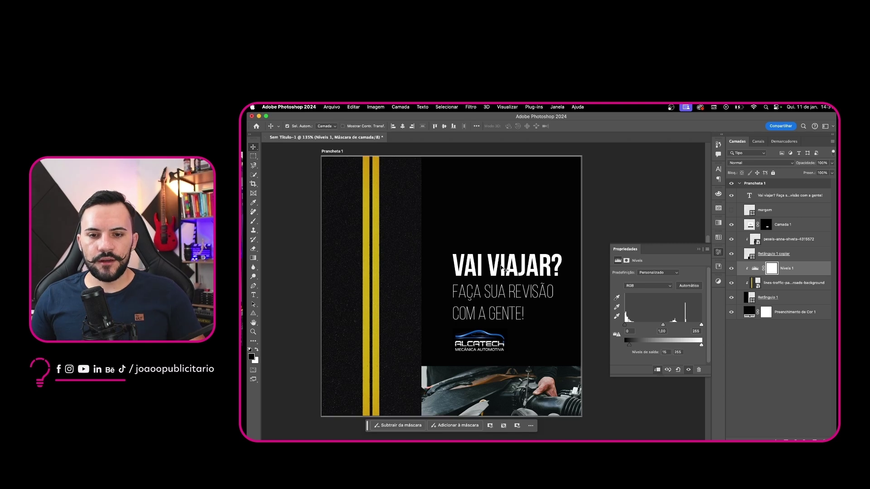
- Draw a rectangle about 667 x 872 px just above the background layer, filling the area beside the road column and above the mechanic photo
{"action": "left_click", "coordinate": [537, 210]}
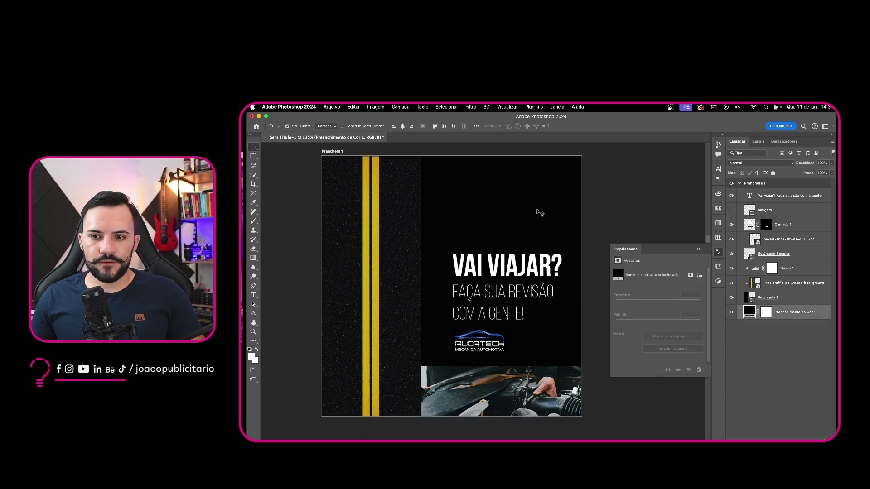
{"action": "left_click", "coordinate": [774, 299]}
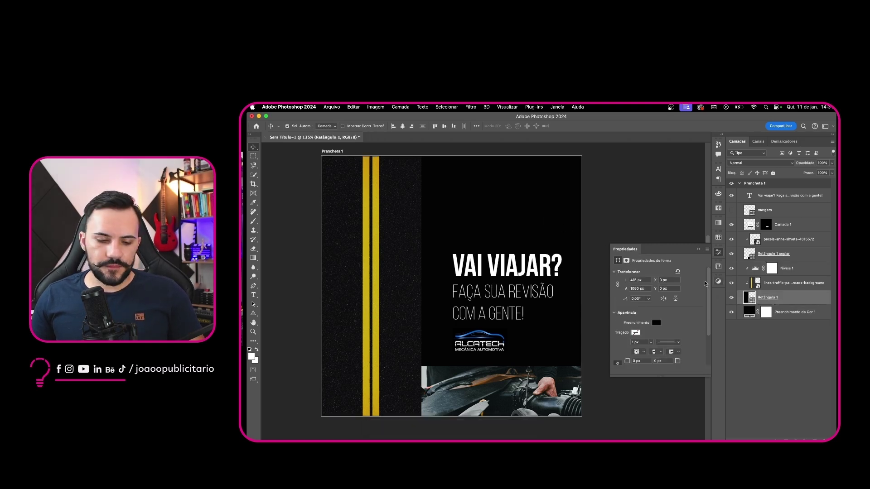
{"action": "left_click", "coordinate": [544, 231]}
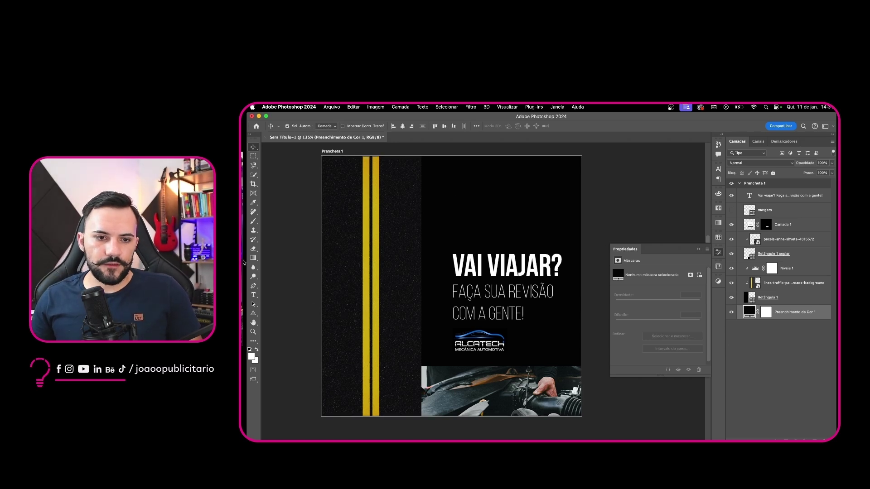
{"action": "right_click", "coordinate": [253, 314]}
{"action": "left_click", "coordinate": [268, 313]}
{"action": "left_click_drag", "start_coordinate": [421, 157], "coordinate": [582, 368]}
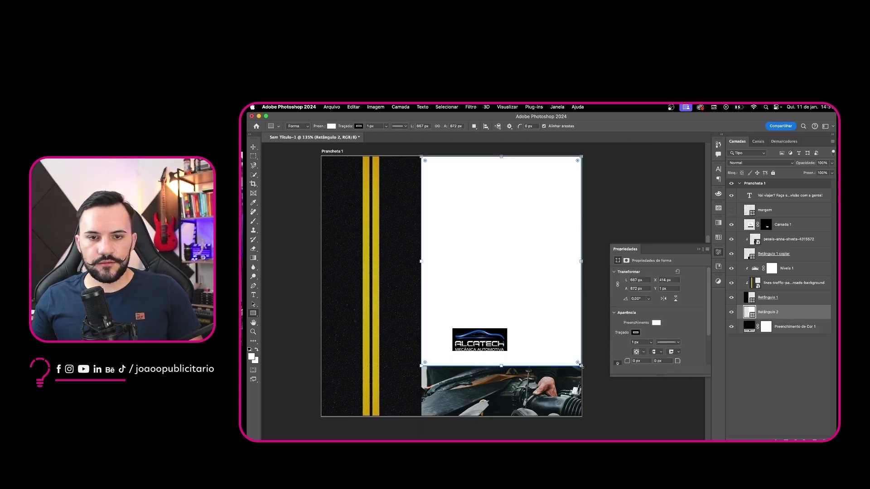
{"action": "key", "text": "v"}
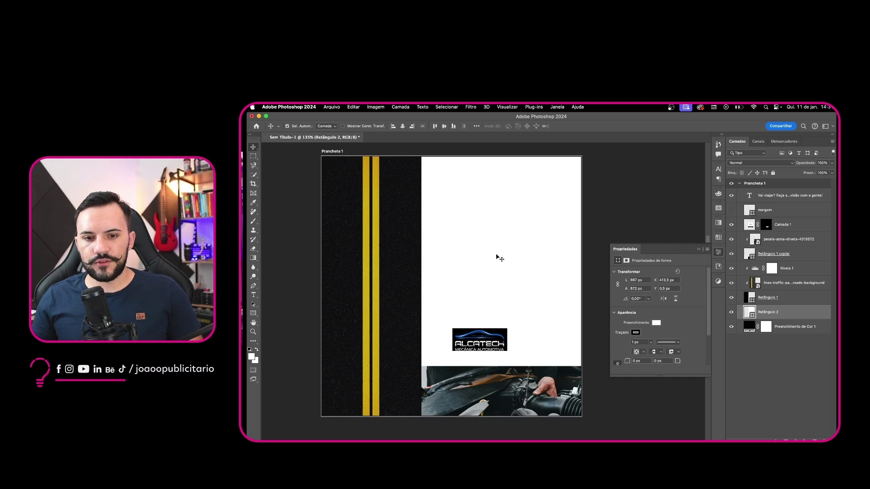
- Change the fill of the new Retângulo 2 shape to bright red
{"action": "double_click", "coordinate": [750, 312]}
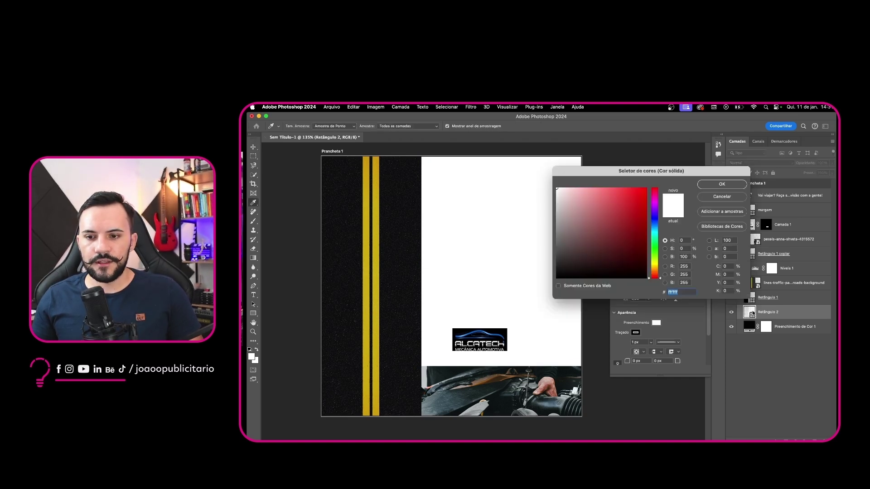
{"action": "left_click", "coordinate": [647, 193]}
{"action": "left_click", "coordinate": [707, 186]}
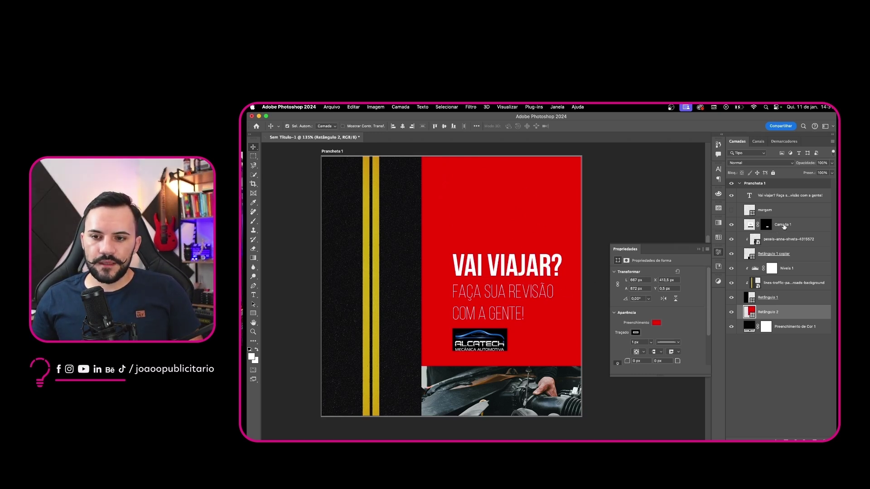
- Move the hidden margem layer above the headline text layer
{"action": "left_click_drag", "start_coordinate": [779, 217], "coordinate": [776, 195]}
{"action": "left_click", "coordinate": [766, 210]}
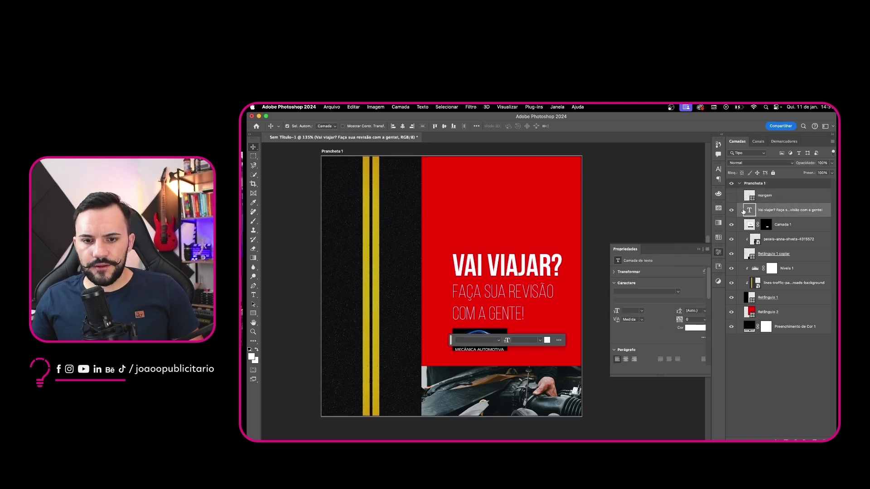
{"action": "key", "text": "super+t"}
{"action": "key", "text": "Escape"}
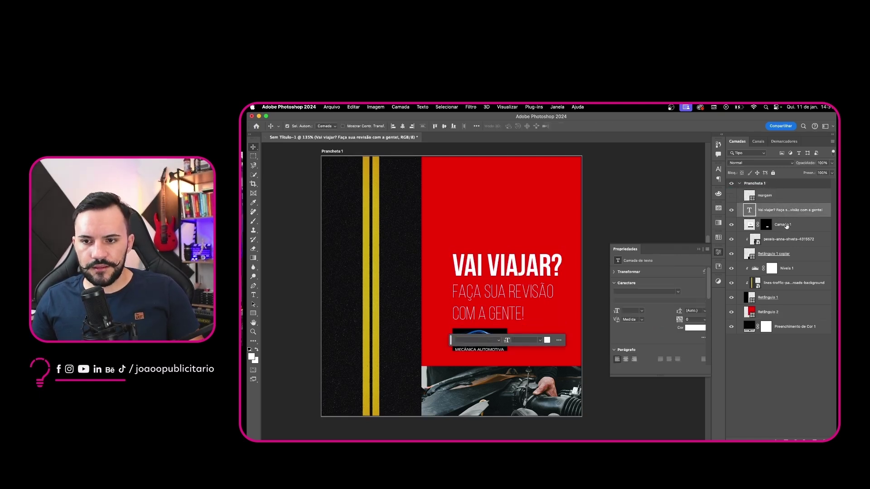
- Group the headline text and the logo layer under the name "chamada" and check the group by toggling its visibility
{"action": "left_click", "coordinate": [786, 227]}
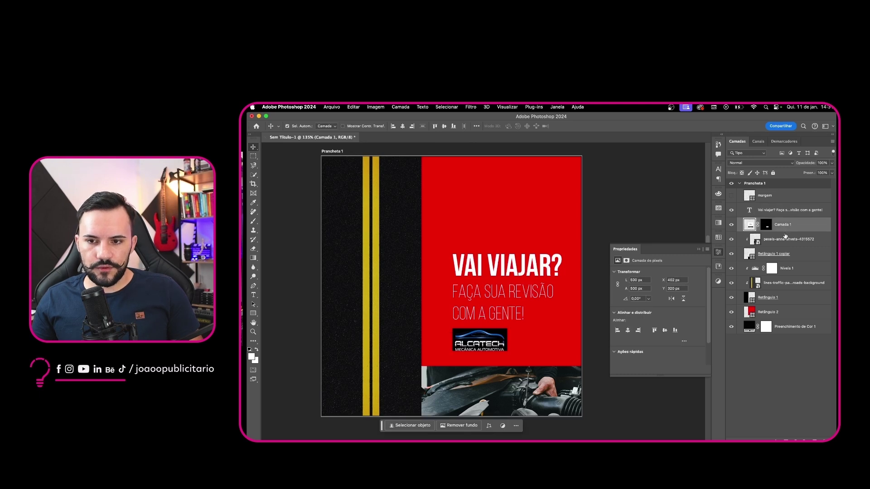
{"action": "left_click", "coordinate": [787, 215], "text": "shift"}
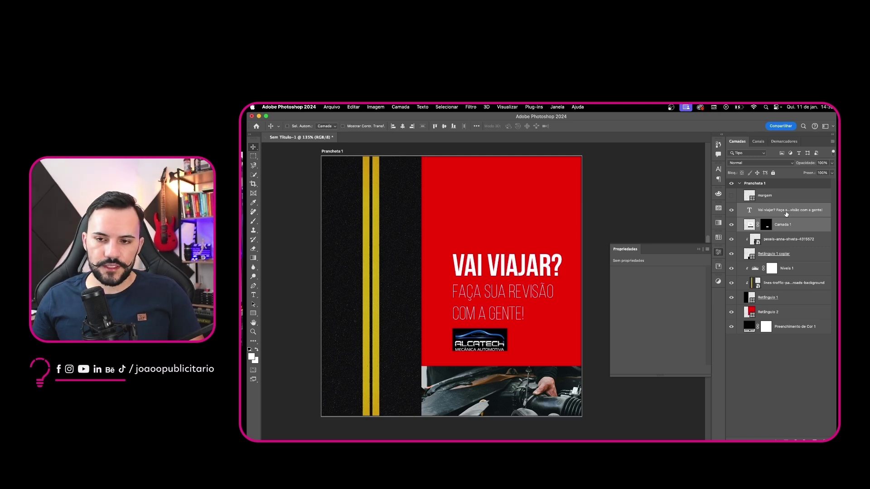
{"action": "key", "text": "super+g"}
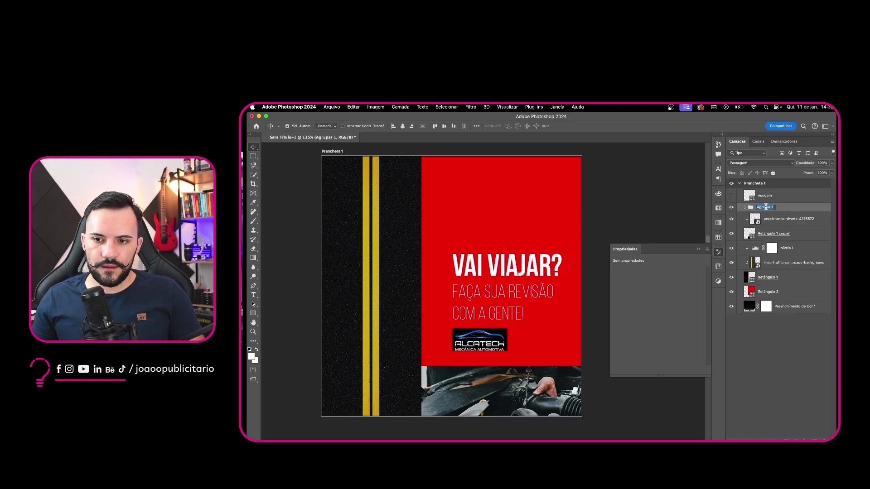
{"action": "type", "text": "chamada"}
{"action": "key", "text": "Return"}
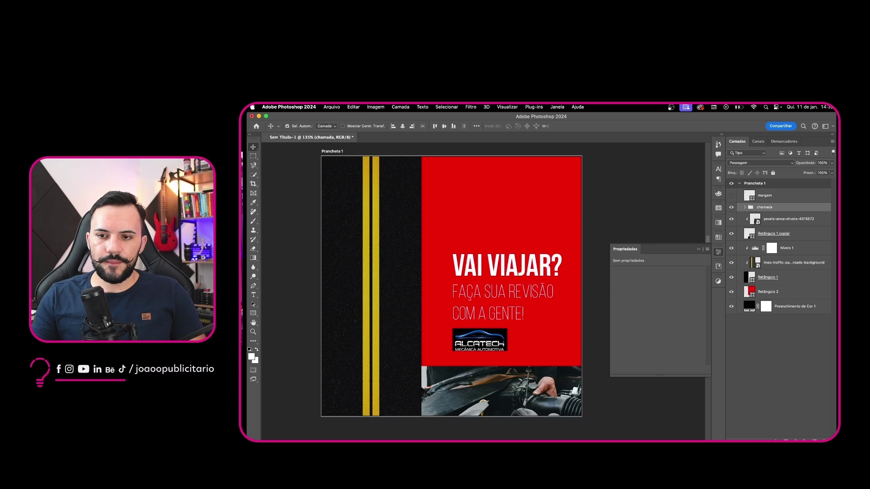
{"action": "left_click", "coordinate": [733, 207]}
{"action": "left_click", "coordinate": [733, 207]}
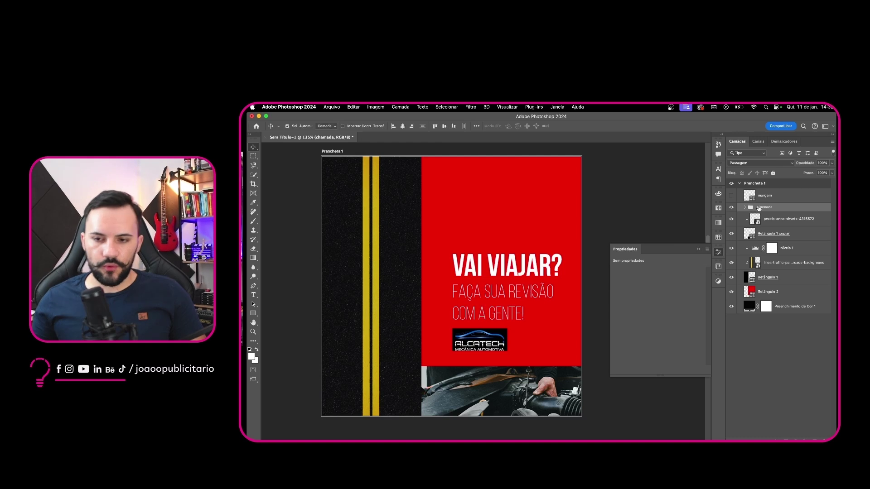
- Centre the chamada group vertically on the red rectangle and select only that rectangle's layer
{"action": "left_click", "coordinate": [767, 293]}
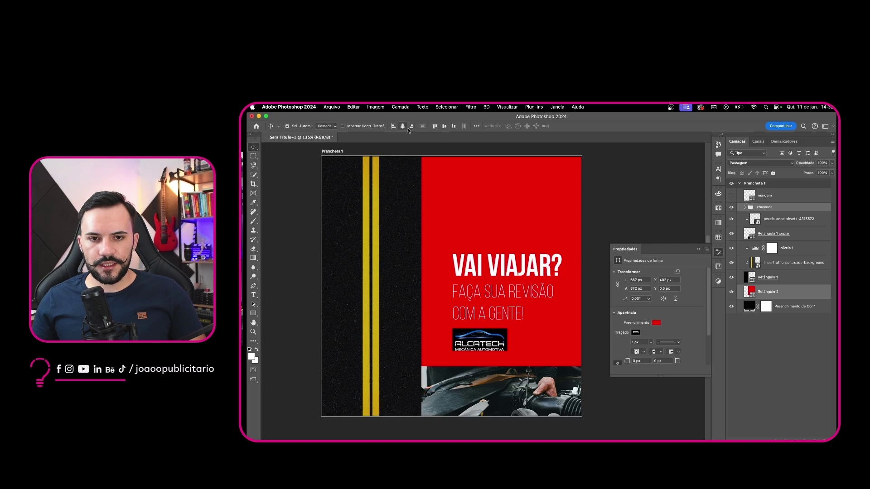
{"action": "left_click", "coordinate": [445, 126]}
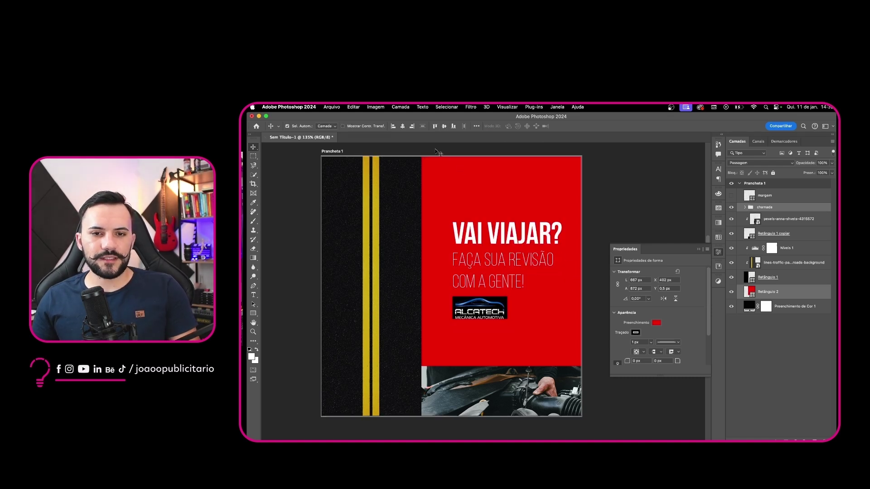
{"action": "left_click", "coordinate": [753, 294]}
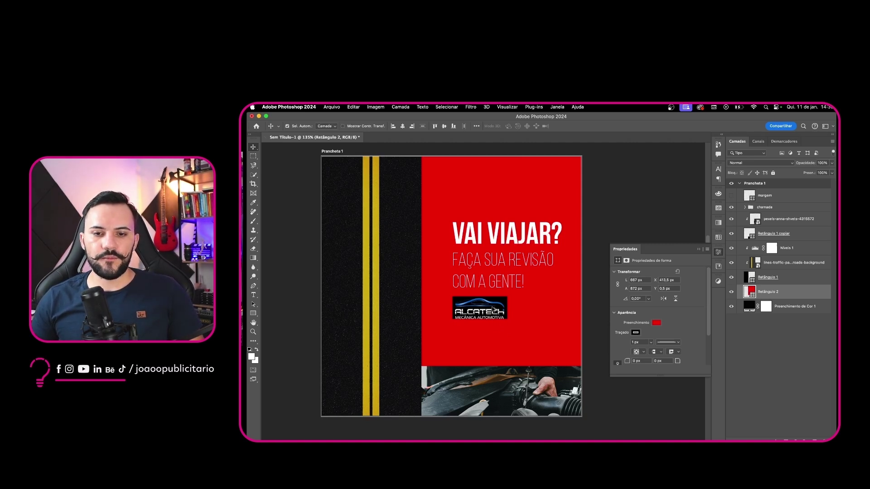
- Change the fill of the Retângulo 2 shape to the blue sampled from the car outline in the logo (#116bcc)
{"action": "scroll", "coordinate": [492, 307], "scroll_direction": "up", "scroll_amount": 15}
{"action": "scroll", "coordinate": [492, 306], "scroll_direction": "down", "scroll_amount": 8}
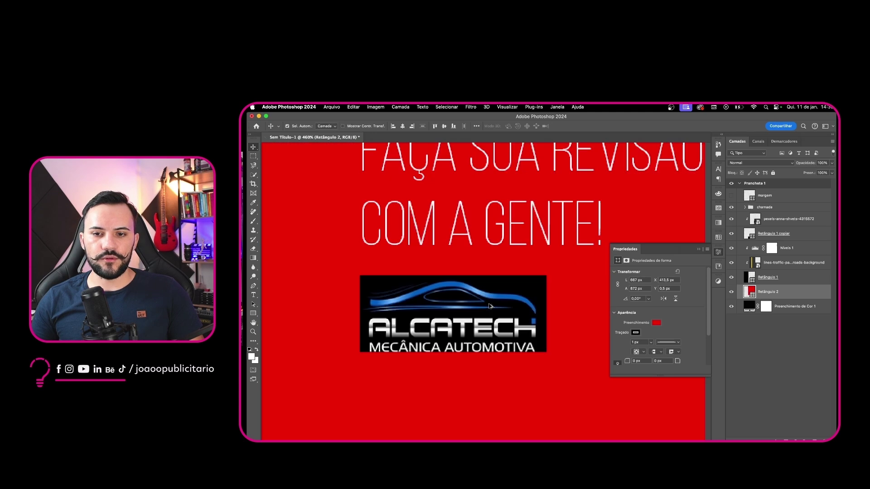
{"action": "left_click", "coordinate": [635, 333]}
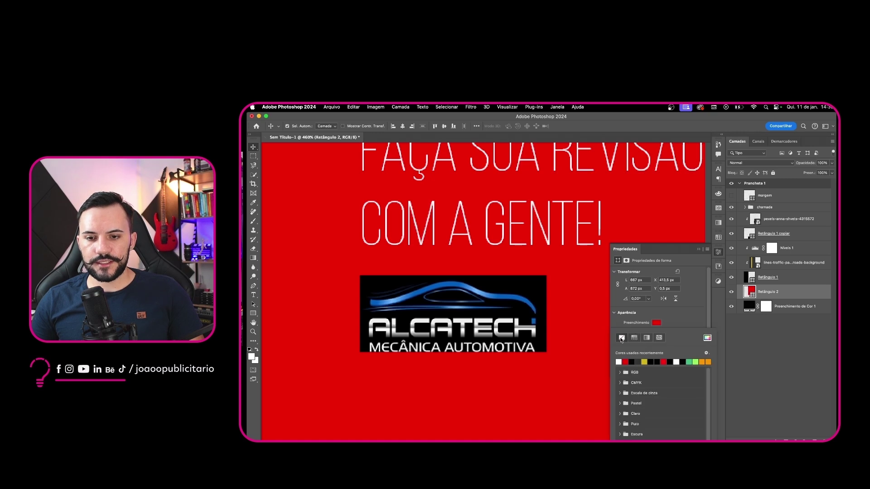
{"action": "left_click", "coordinate": [679, 316]}
{"action": "left_click", "coordinate": [659, 323]}
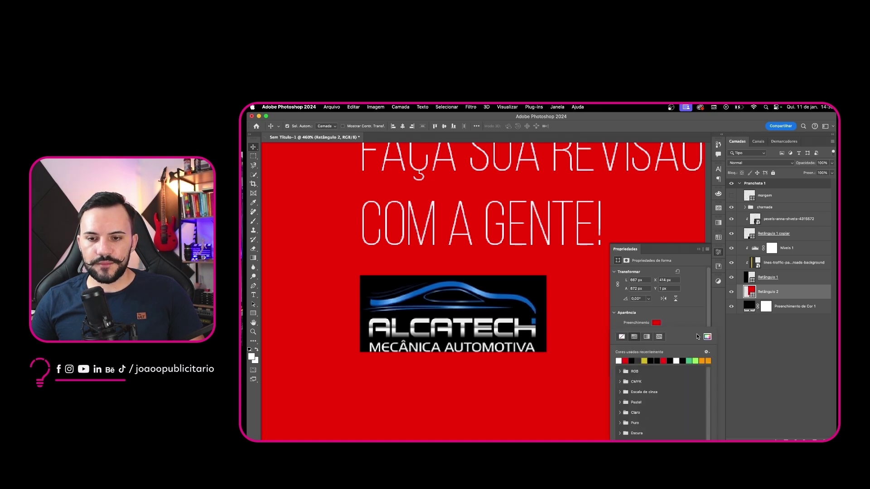
{"action": "left_click", "coordinate": [707, 338]}
{"action": "left_click", "coordinate": [494, 295]}
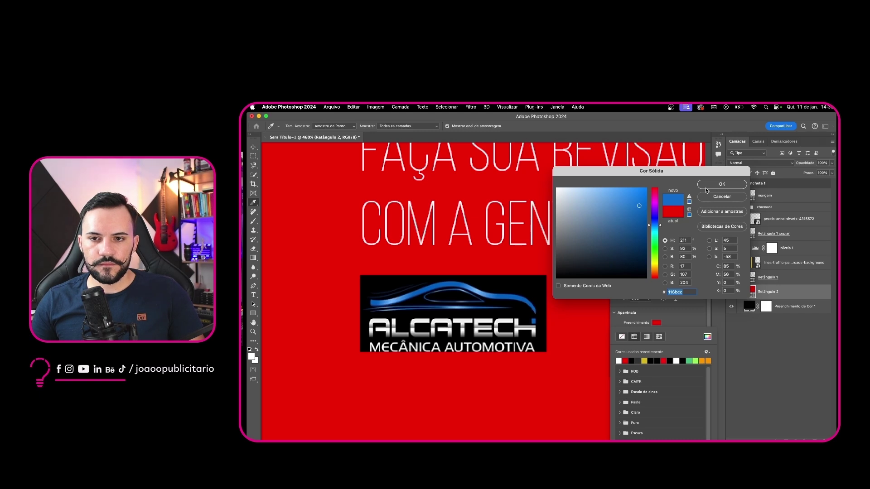
{"action": "left_click", "coordinate": [722, 185]}
{"action": "scroll", "coordinate": [517, 286], "scroll_direction": "down", "scroll_amount": 6}
{"action": "scroll", "coordinate": [516, 287], "scroll_direction": "up", "scroll_amount": 1}
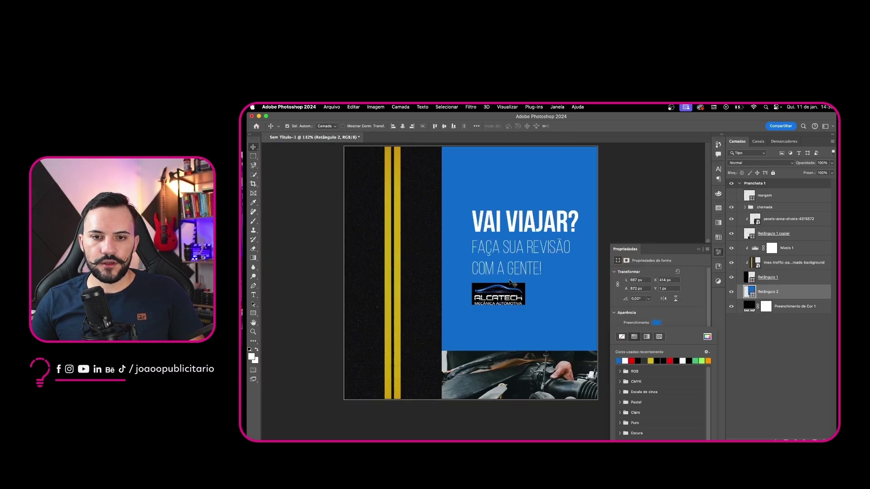
{"action": "left_click", "coordinate": [510, 280]}
- Examine how the workshop logo and headline look against the blue background, up close and in the full layout
{"action": "scroll", "coordinate": [510, 281], "scroll_direction": "up", "scroll_amount": 5}
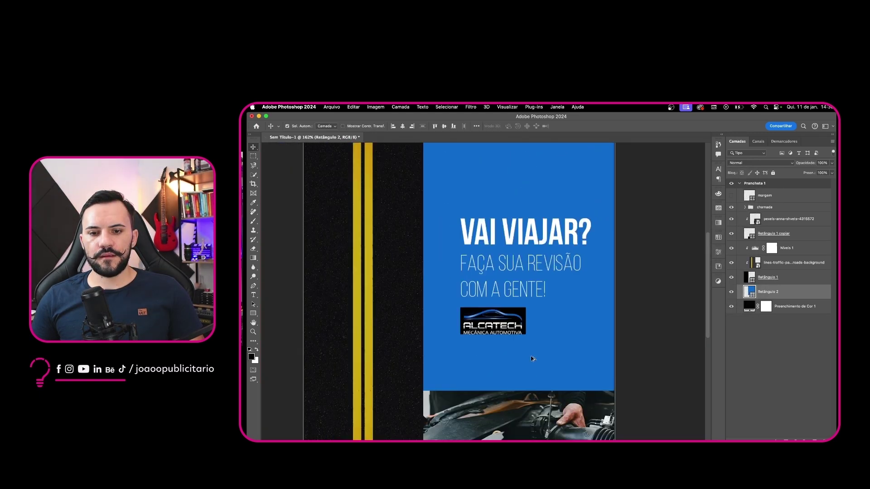
{"action": "scroll", "coordinate": [533, 358], "scroll_direction": "down", "scroll_amount": 2}
{"action": "scroll", "coordinate": [531, 357], "scroll_direction": "down", "scroll_amount": 1}
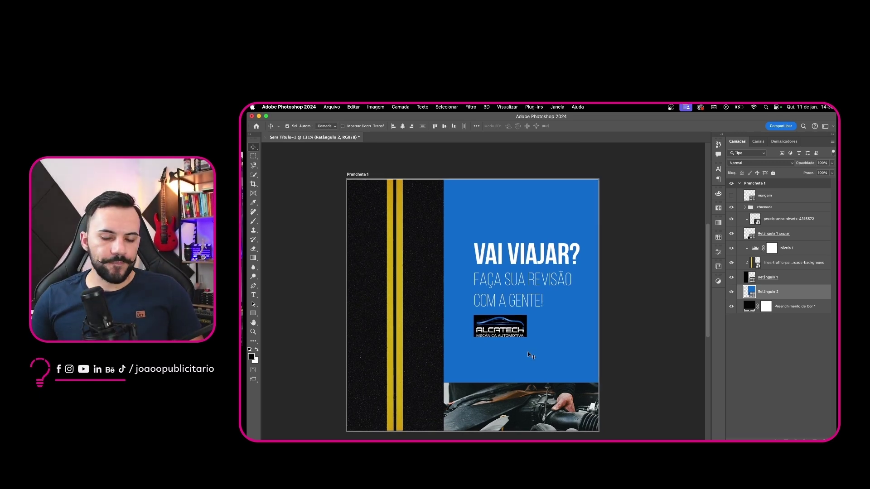
{"action": "scroll", "coordinate": [519, 337], "scroll_direction": "up", "scroll_amount": 4}
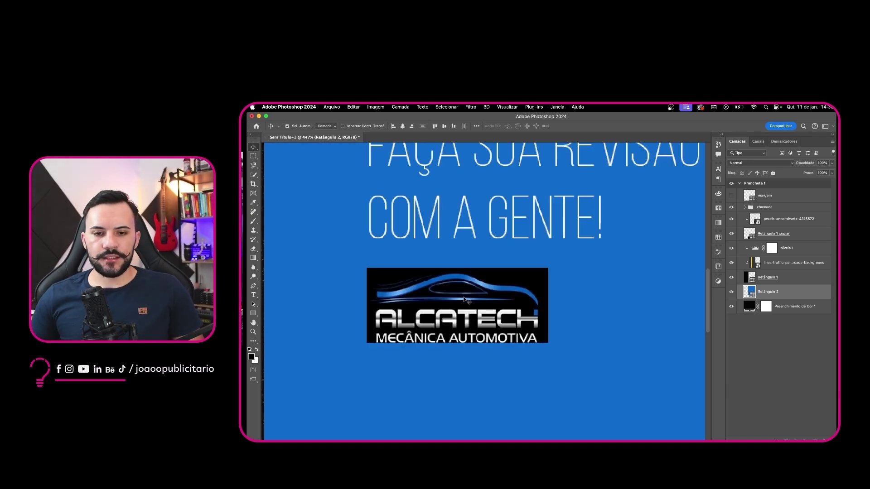
{"action": "scroll", "coordinate": [479, 308], "scroll_direction": "up", "scroll_amount": 1}
{"action": "scroll", "coordinate": [480, 308], "scroll_direction": "up", "scroll_amount": 3}
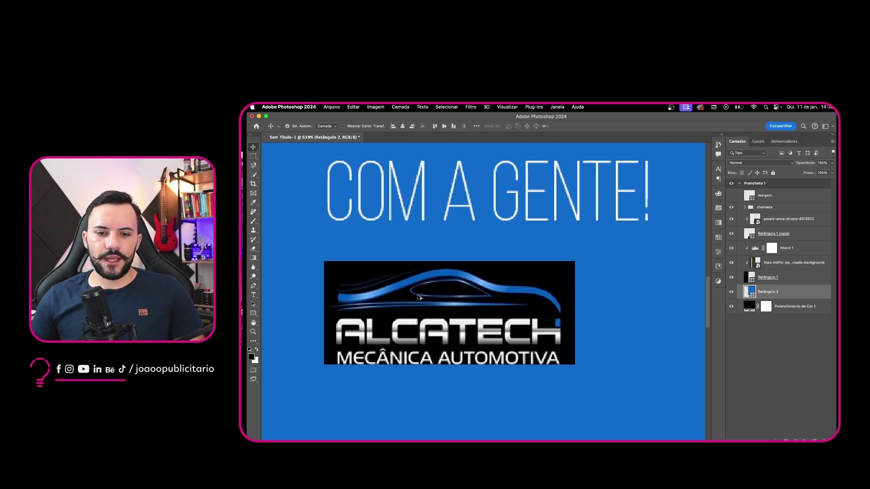
{"action": "scroll", "coordinate": [418, 297], "scroll_direction": "down", "scroll_amount": 5}
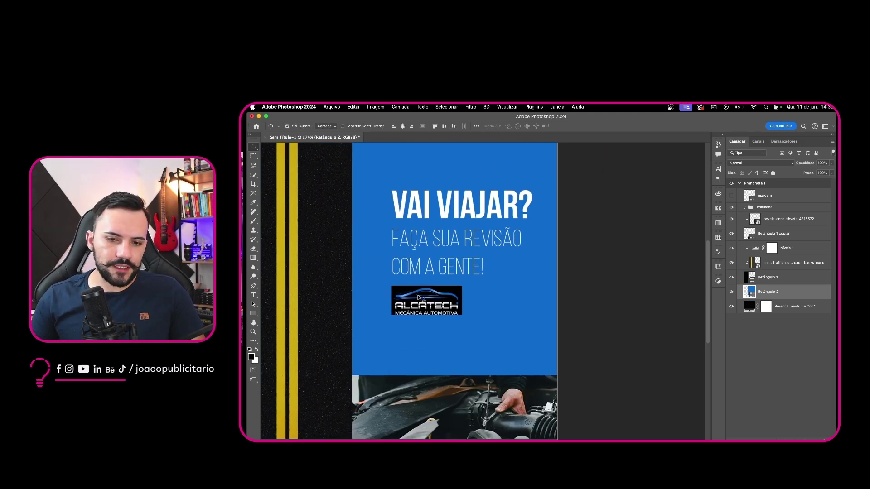
{"action": "scroll", "coordinate": [418, 296], "scroll_direction": "down", "scroll_amount": 3}
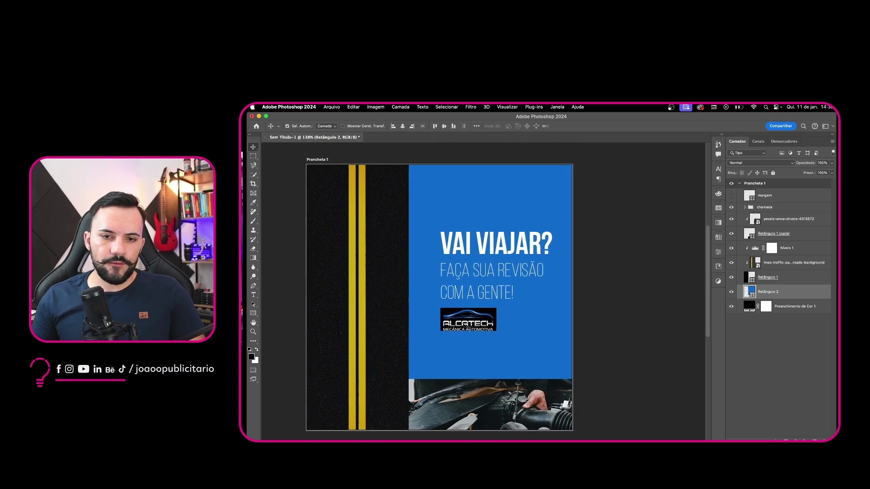
{"action": "left_click_drag", "start_coordinate": [466, 327], "coordinate": [470, 321]}
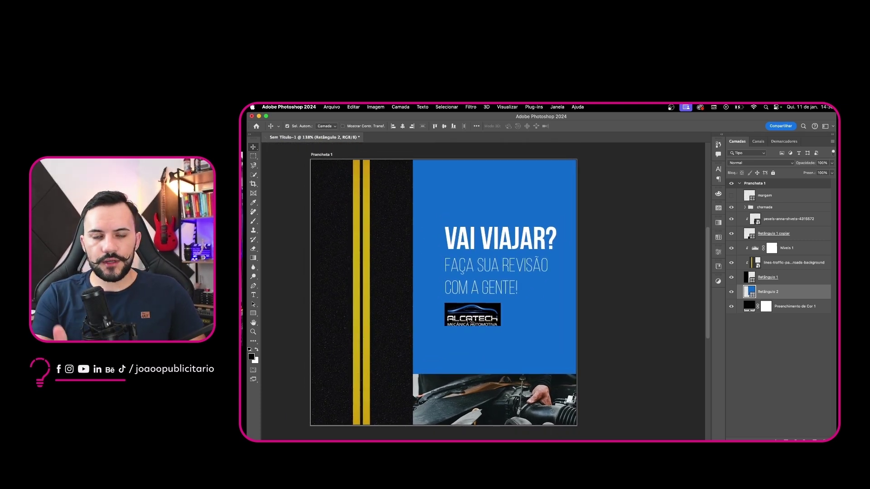
- Delete the mask of the Camada 1 logo layer and move the dark-lettered logo down over the mechanic photo bar
{"action": "left_click", "coordinate": [470, 321]}
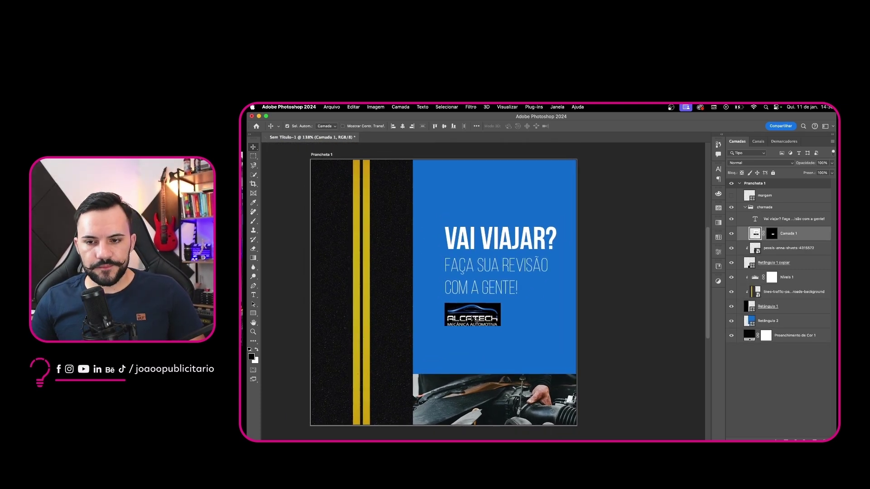
{"action": "left_click", "coordinate": [773, 235]}
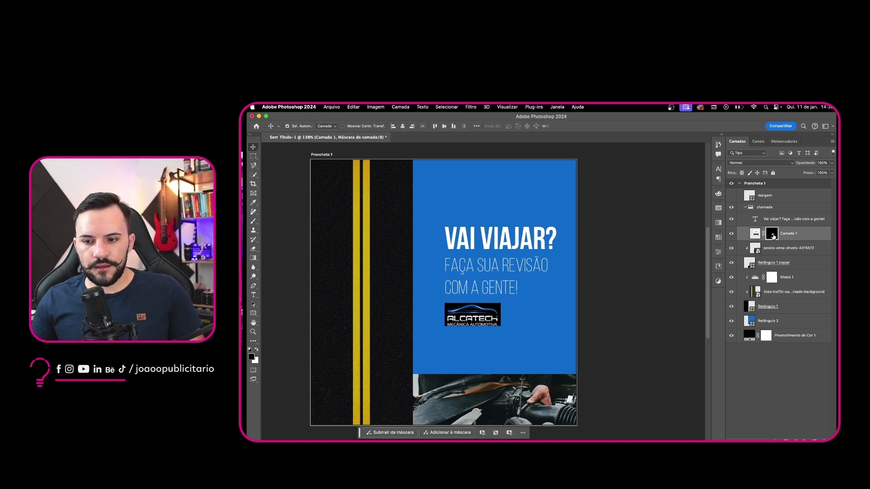
{"action": "key", "text": "Delete"}
{"action": "key", "text": "super+t"}
{"action": "left_click_drag", "start_coordinate": [501, 270], "coordinate": [530, 415]}
{"action": "key", "text": "Return"}
- Hide the mechanic photo layer and fill the Retângulo 1 copiar shape with white sampled from the logo's background
{"action": "left_click", "coordinate": [777, 251]}
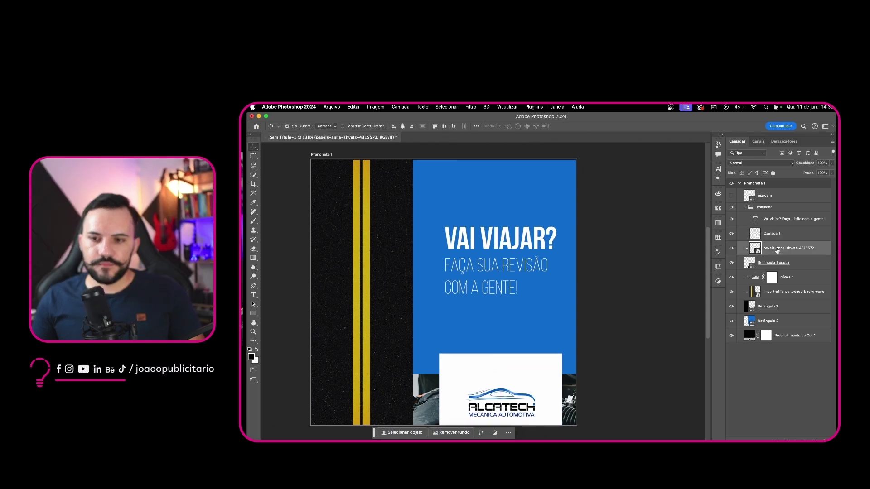
{"action": "left_click", "coordinate": [732, 249]}
{"action": "double_click", "coordinate": [751, 266]}
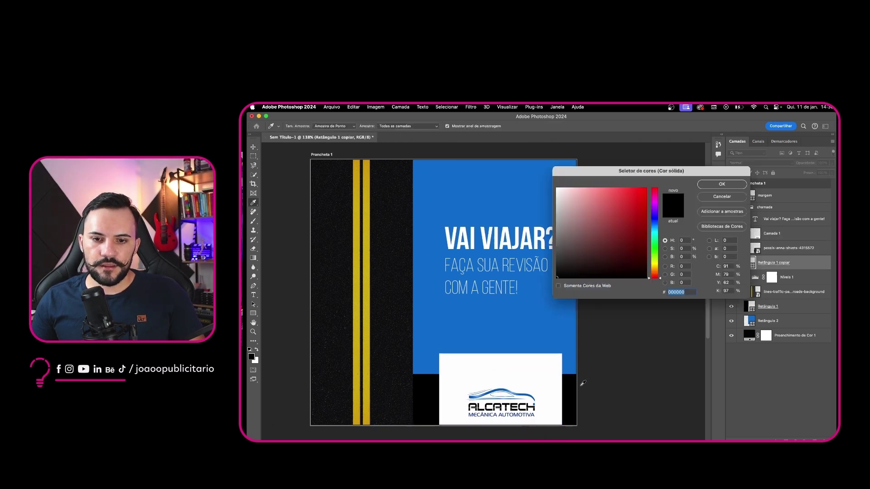
{"action": "left_click", "coordinate": [561, 390]}
{"action": "key", "text": "Return"}
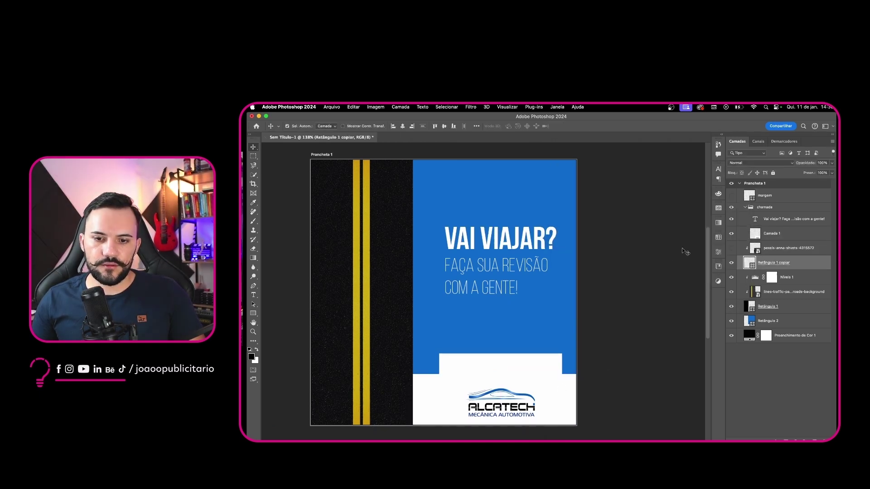
- Clip the Camada 1 logo layer to the white bar and shift the logo slightly left within it
{"action": "left_click", "coordinate": [777, 251]}
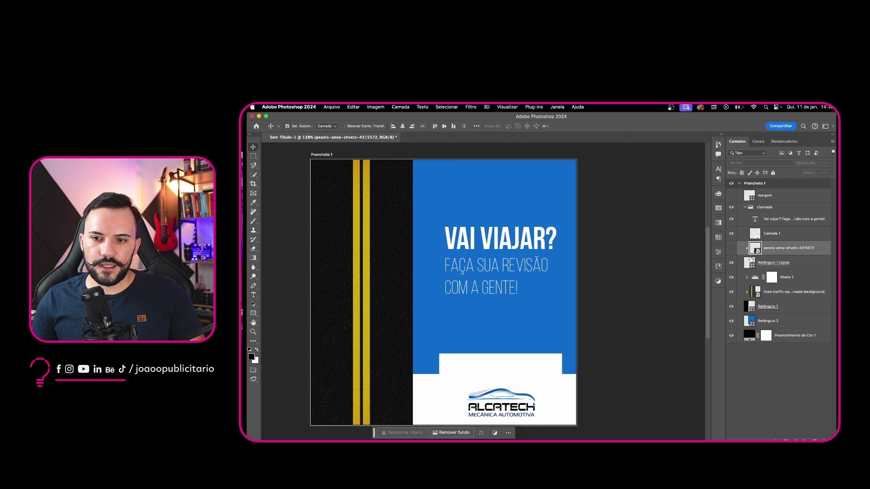
{"action": "left_click", "coordinate": [504, 382]}
{"action": "left_click_drag", "start_coordinate": [774, 235], "coordinate": [778, 253]}
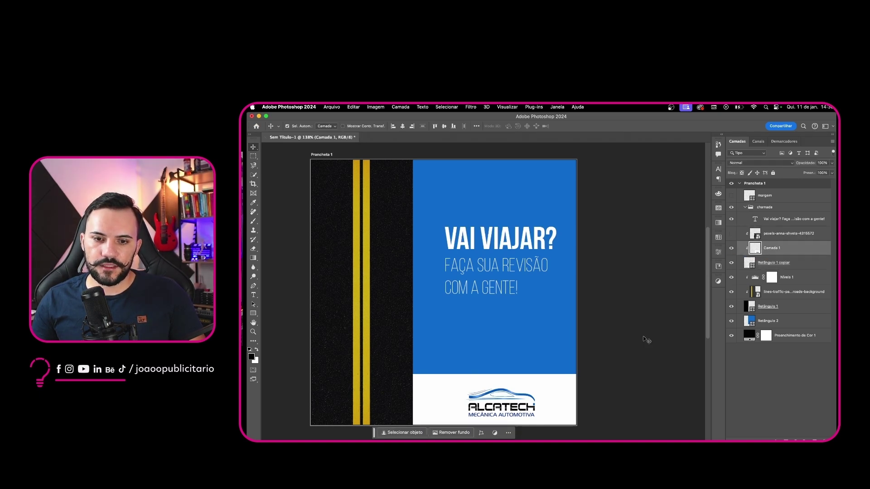
{"action": "key", "text": "super+t"}
{"action": "left_click_drag", "start_coordinate": [540, 381], "coordinate": [530, 380]}
{"action": "key", "text": "Return"}
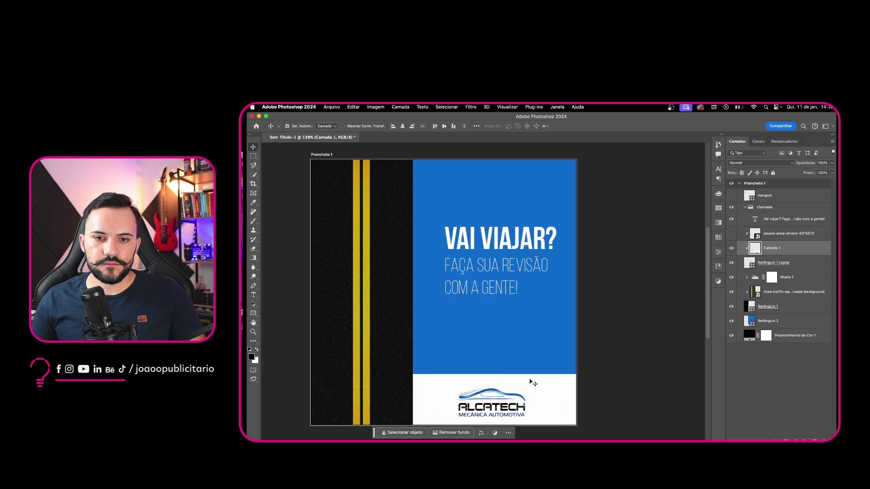
- Move the headline text slightly down and left on the blue area, roughly aligned with the logo's left edge
{"action": "left_click", "coordinate": [508, 239]}
{"action": "key", "text": "super+t"}
{"action": "mouse_move", "coordinate": [501, 268]}
{"action": "left_mouse_down"}
{"action": "mouse_move", "coordinate": [489, 271]}
{"action": "mouse_move", "coordinate": [494, 283]}
{"action": "left_mouse_up"}
{"action": "key", "text": "Return"}
{"action": "left_click", "coordinate": [522, 217]}
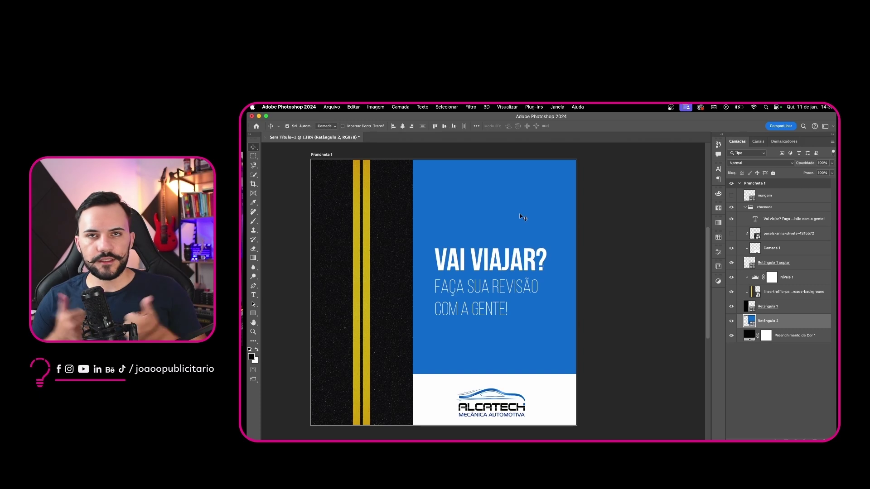
- Undo the white-bar variation back to the masked logo beneath the headline and the mechanic photo bar
{"action": "key", "text": "super"}
{"action": "key", "text": "super+z"}
{"action": "key", "text": "super+z"}
{"action": "key", "text": "super+z"}
{"action": "key", "text": "super+z"}
{"action": "key", "text": "super+z"}
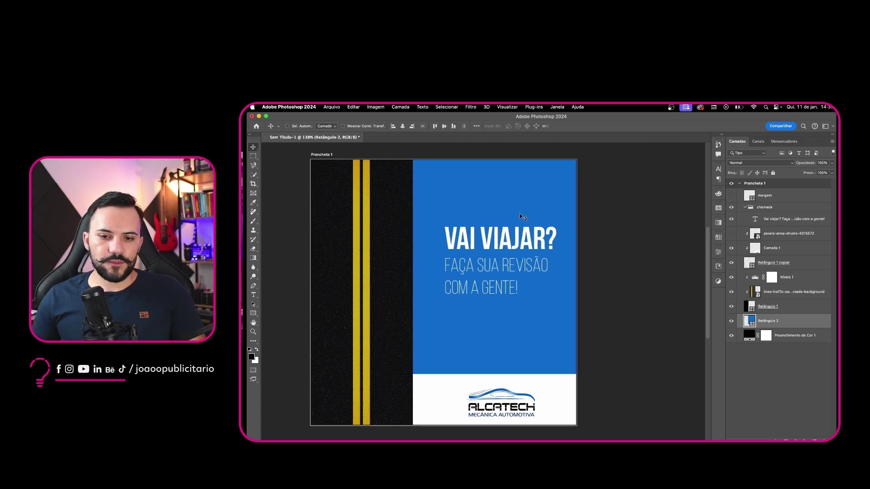
{"action": "key", "text": "super+z"}
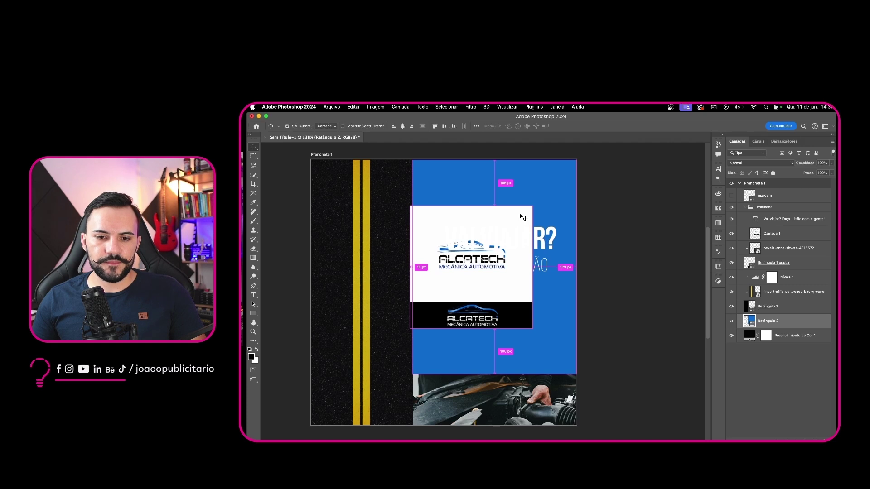
{"action": "key", "text": "super+z"}
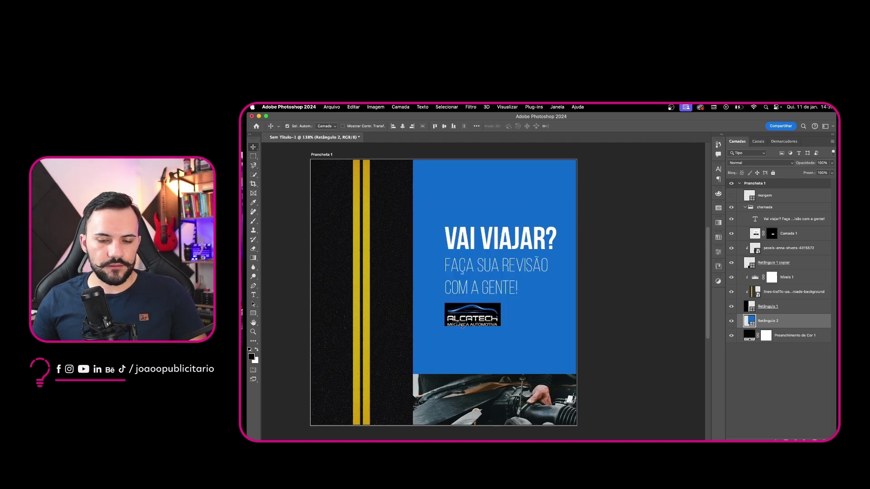
- Group the Níveis 1, road-texture and Retângulo 1 layers as "imagem 1" and check the group by toggling its visibility
{"action": "left_click", "coordinate": [792, 281]}
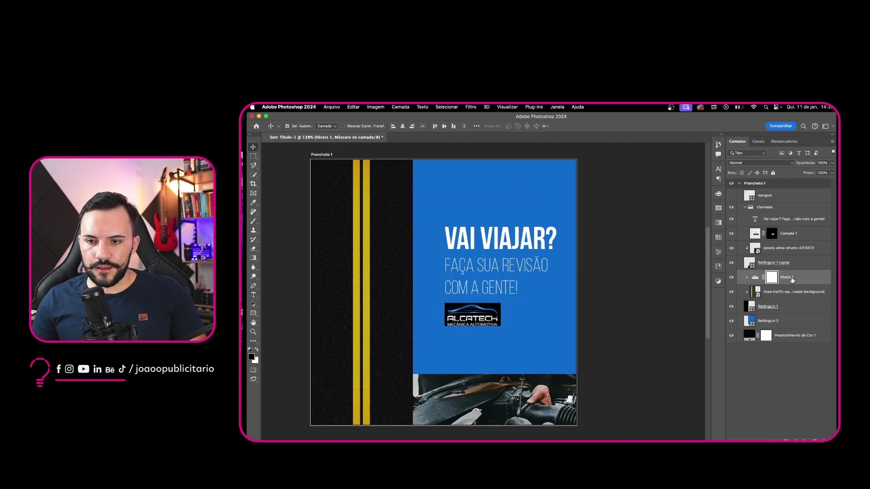
{"action": "left_click", "coordinate": [785, 309]}
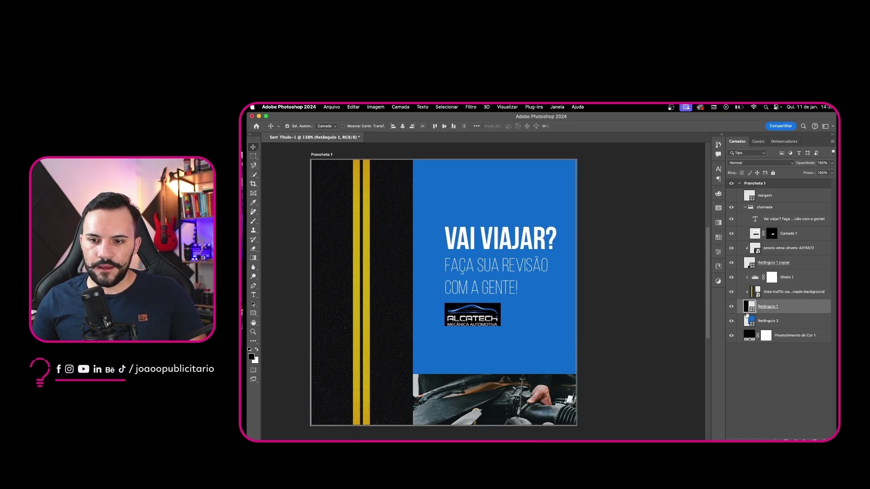
{"action": "left_click", "coordinate": [790, 278], "text": "shift"}
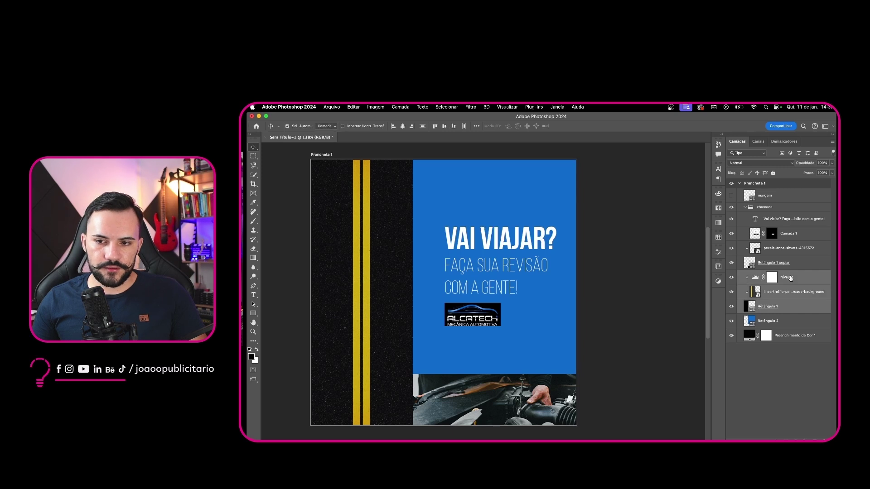
{"action": "key", "text": "super+g"}
{"action": "double_click", "coordinate": [765, 275]}
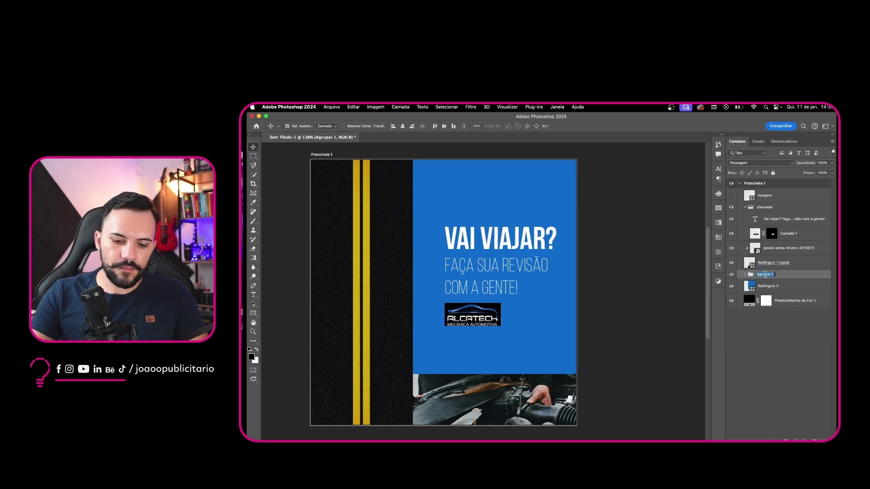
{"action": "type", "text": "imagem 1"}
{"action": "key", "text": "Return"}
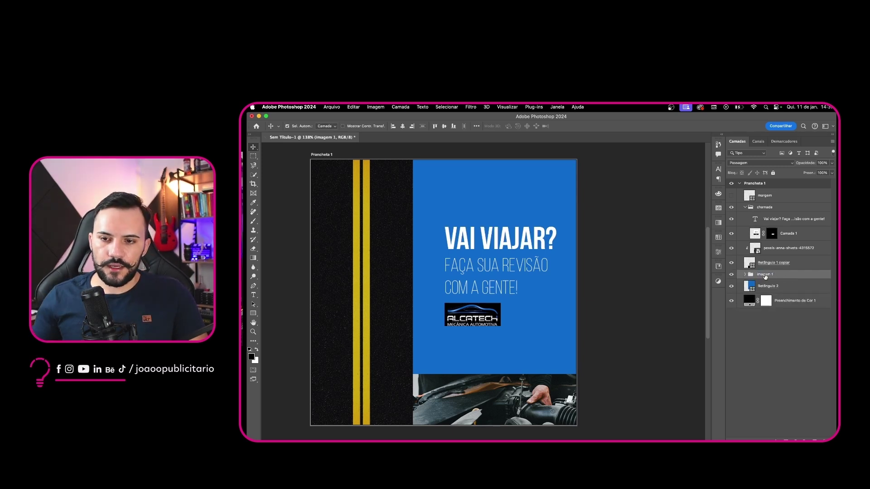
{"action": "left_click", "coordinate": [731, 275]}
{"action": "left_click", "coordinate": [733, 275]}
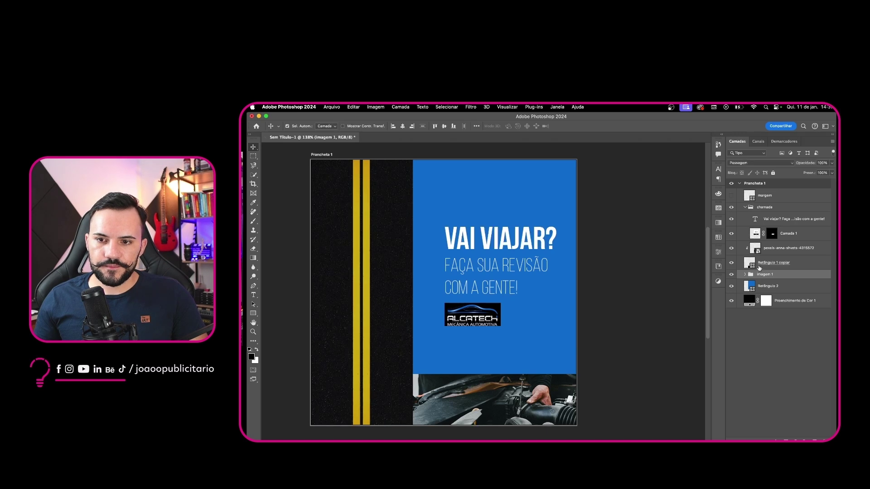
- Group the Retângulo 1 copiar and mechanic photo layers as "imagem 2" and check the group by toggling its visibility
{"action": "left_click", "coordinate": [770, 265]}
{"action": "left_click", "coordinate": [794, 253], "text": "shift"}
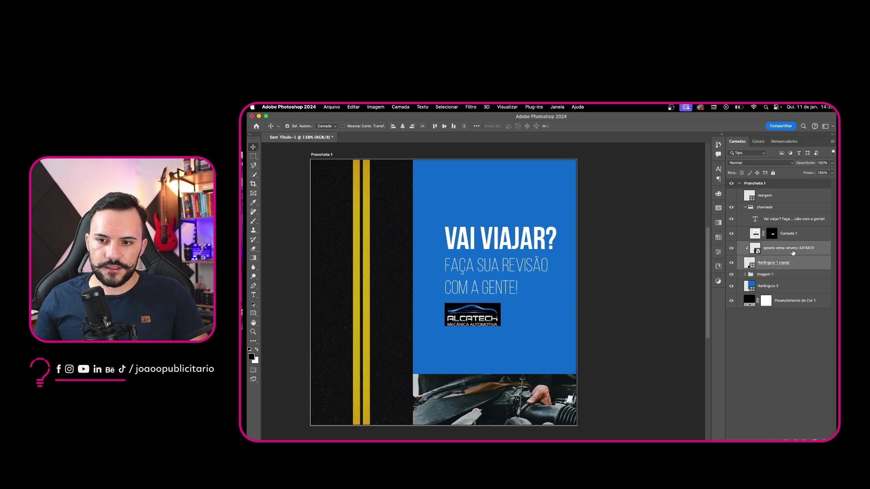
{"action": "key", "text": "super+g"}
{"action": "type", "text": "imagem 2"}
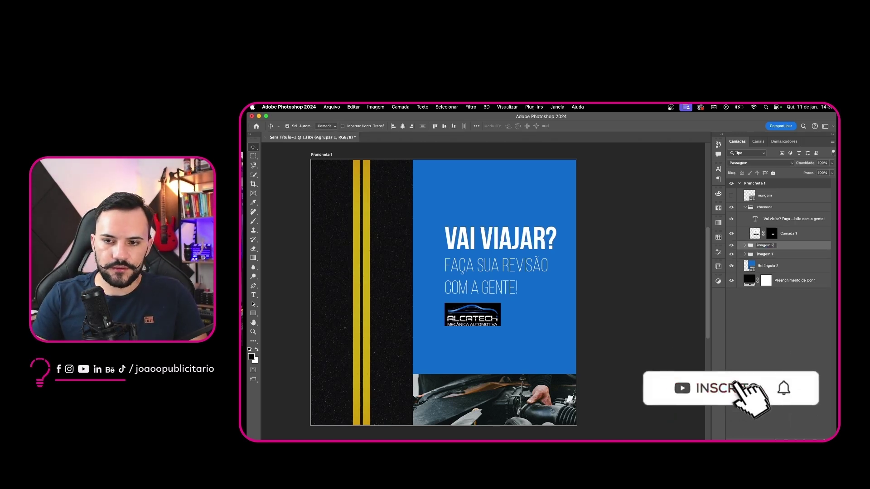
{"action": "key", "text": "Return"}
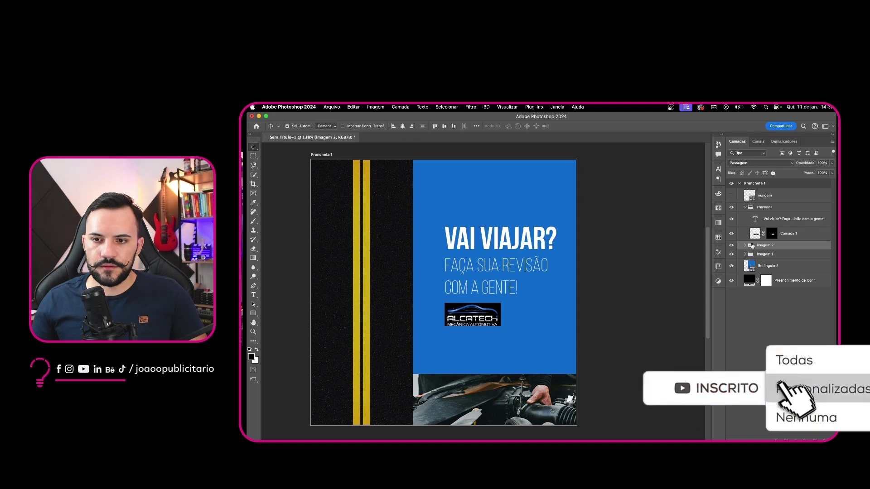
{"action": "left_click", "coordinate": [731, 245]}
{"action": "left_click", "coordinate": [732, 245]}
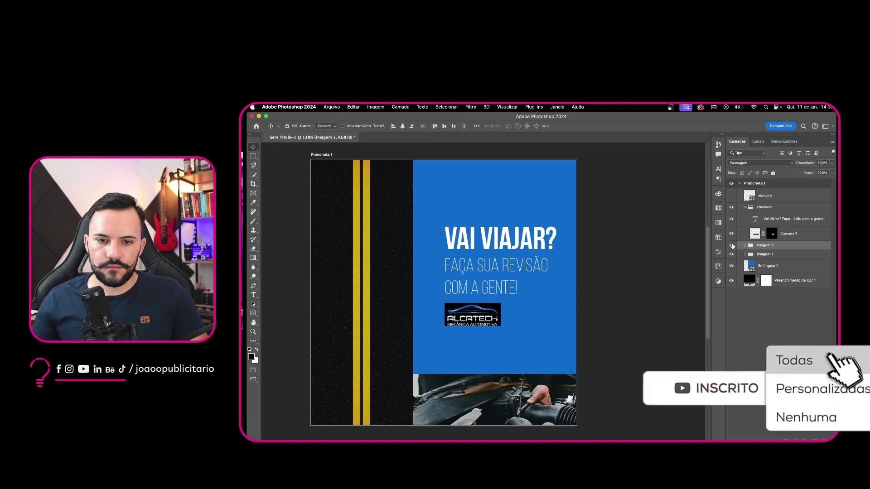
- Move the imagem 1 group above the chamada group, directly below the margem layer
{"action": "left_click", "coordinate": [768, 258]}
{"action": "left_click_drag", "start_coordinate": [768, 258], "coordinate": [771, 203]}
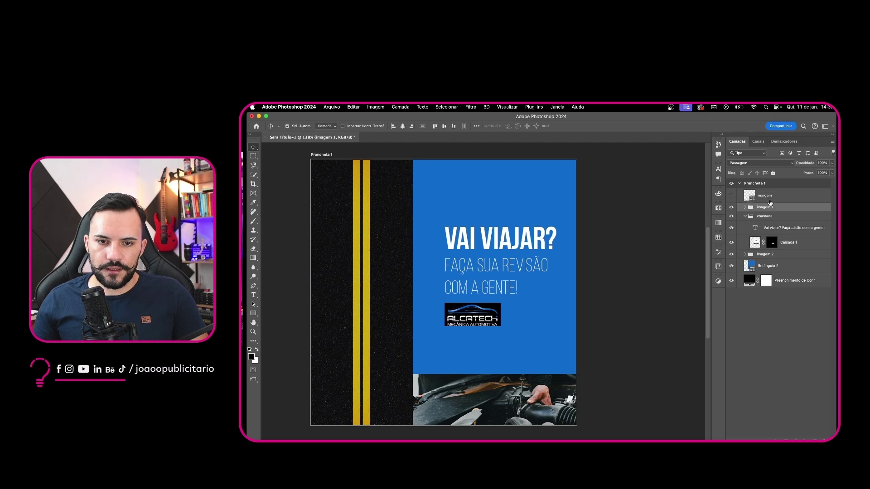
- Draw a black rectangle about 373 x 105 px over the logo in the chamada group, reaching across to the road-texture column
{"action": "left_click", "coordinate": [745, 218]}
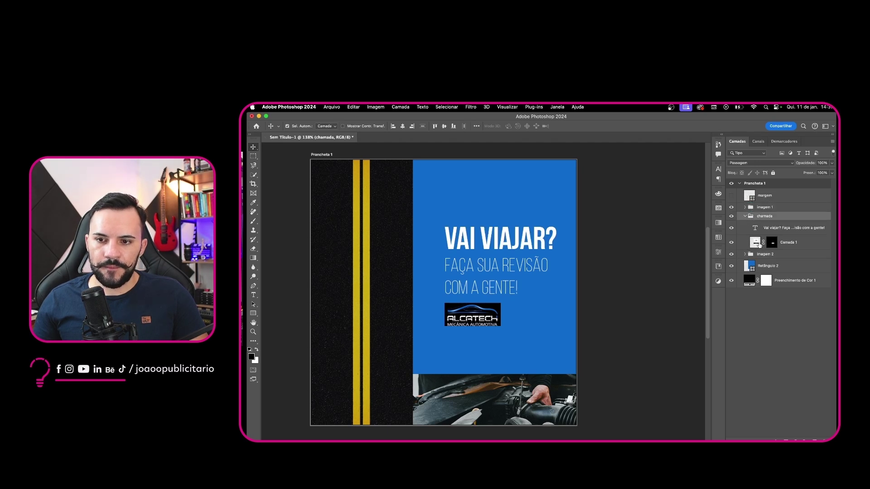
{"action": "scroll", "coordinate": [460, 303], "scroll_direction": "up", "scroll_amount": 2}
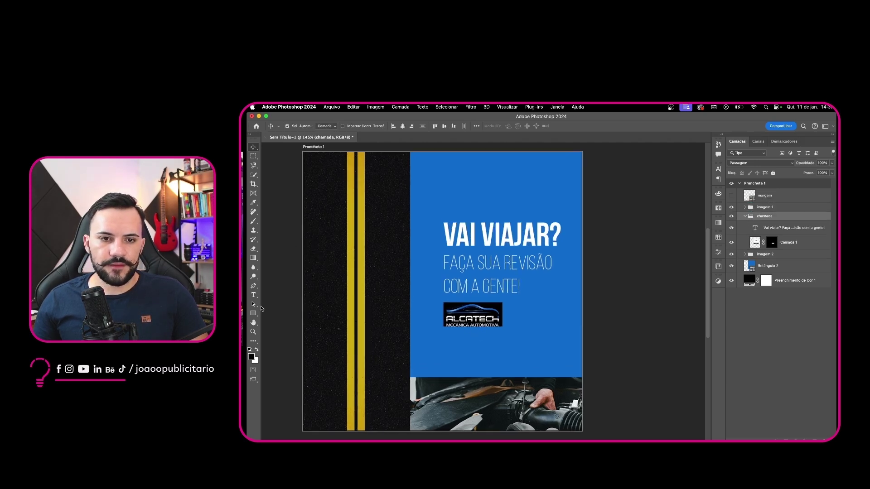
{"action": "left_click", "coordinate": [254, 314]}
{"action": "scroll", "coordinate": [439, 312], "scroll_direction": "up", "scroll_amount": 3}
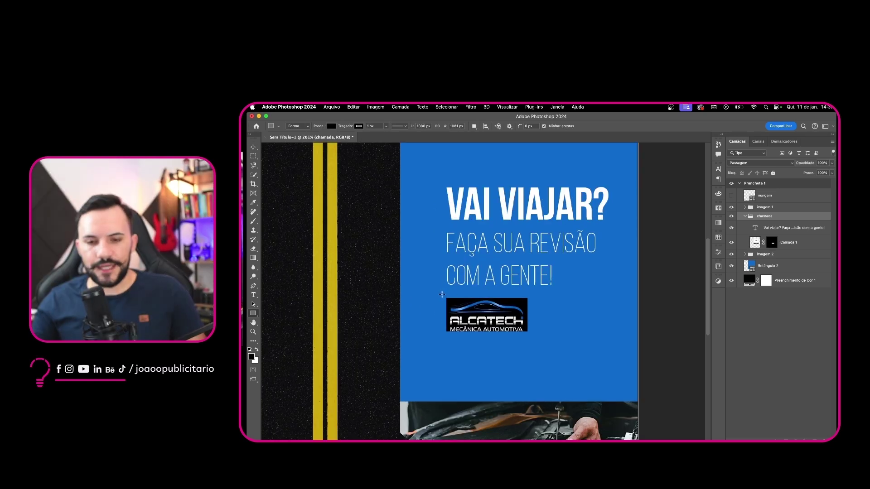
{"action": "scroll", "coordinate": [460, 320], "scroll_direction": "up", "scroll_amount": 5}
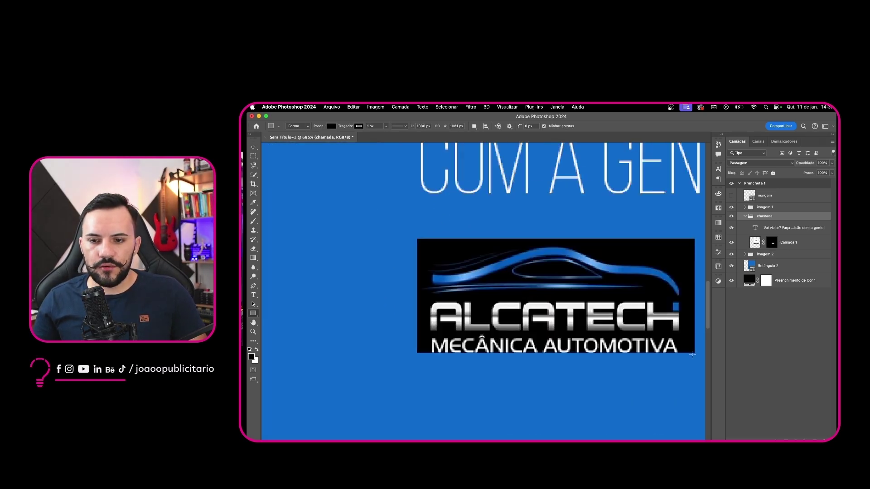
{"action": "left_click_drag", "start_coordinate": [698, 358], "coordinate": [617, 277]}
{"action": "left_click_drag", "start_coordinate": [414, 229], "coordinate": [357, 231]}
{"action": "scroll", "coordinate": [362, 239], "scroll_direction": "down", "scroll_amount": 3}
{"action": "left_click_drag", "start_coordinate": [359, 278], "coordinate": [279, 278]}
{"action": "key", "text": "v"}
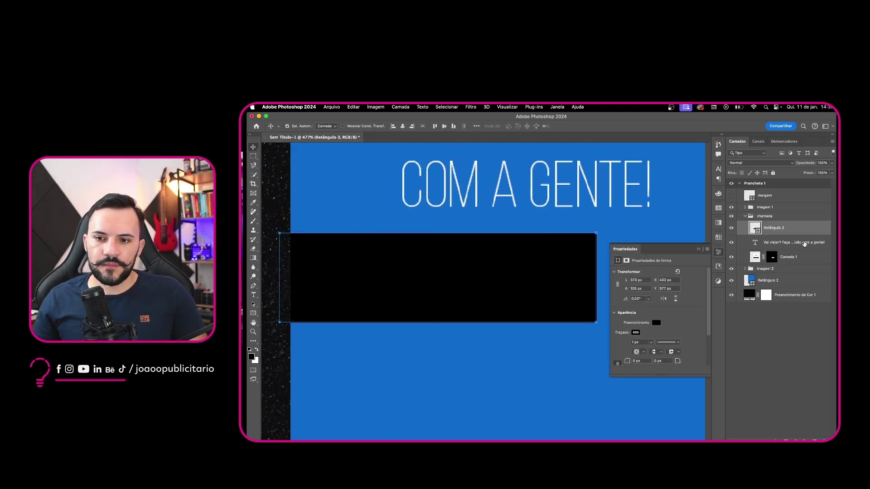
- Place the black rectangle beneath the logo layer and enlarge it rightward and downward to about 438 x 112 px
{"action": "left_click_drag", "start_coordinate": [775, 228], "coordinate": [774, 263]}
{"action": "left_click", "coordinate": [697, 250]}
{"action": "key", "text": "super+t"}
{"action": "left_click_drag", "start_coordinate": [596, 278], "coordinate": [653, 278]}
{"action": "key", "text": "Return"}
{"action": "key", "text": "super+t"}
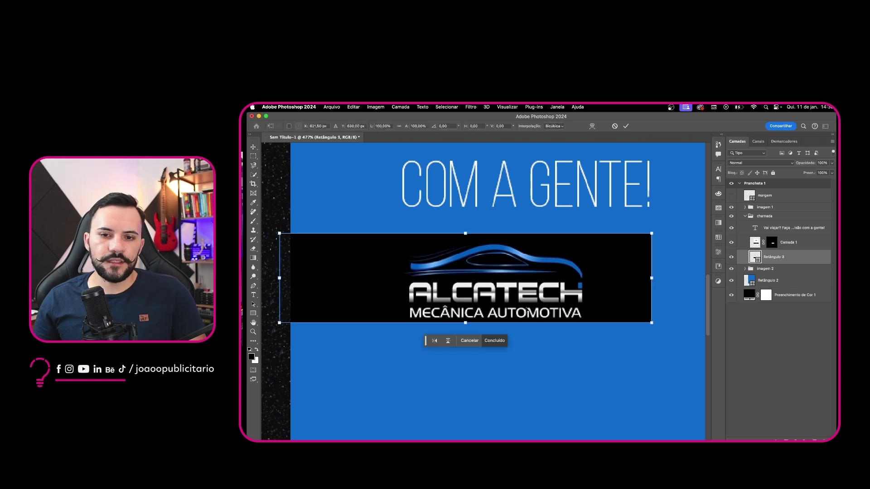
{"action": "left_click_drag", "start_coordinate": [466, 324], "coordinate": [466, 329]}
{"action": "key", "text": "Return"}
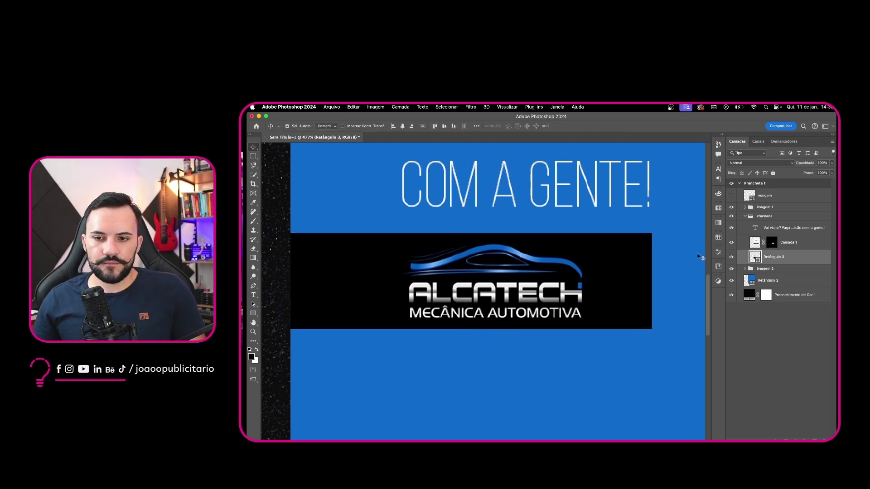
- Remove the black rectangle's outline and round its corners to 7 px
{"action": "left_click", "coordinate": [720, 253]}
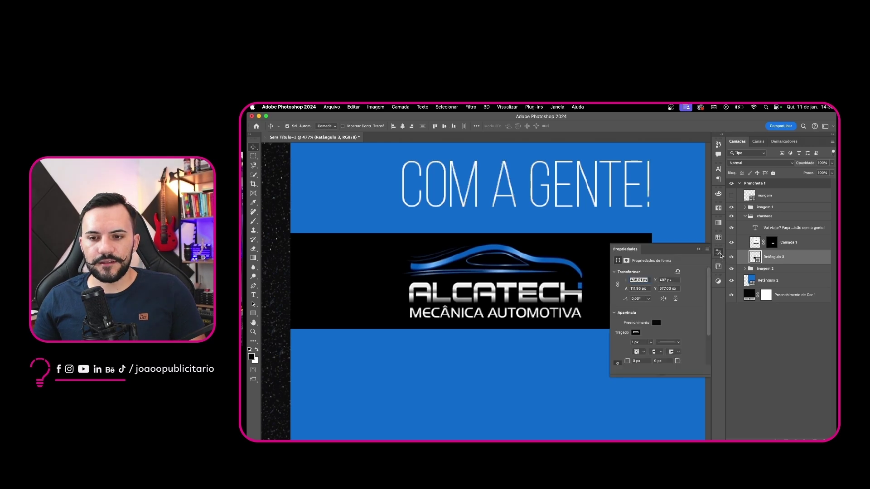
{"action": "left_click", "coordinate": [636, 334]}
{"action": "left_click", "coordinate": [622, 338]}
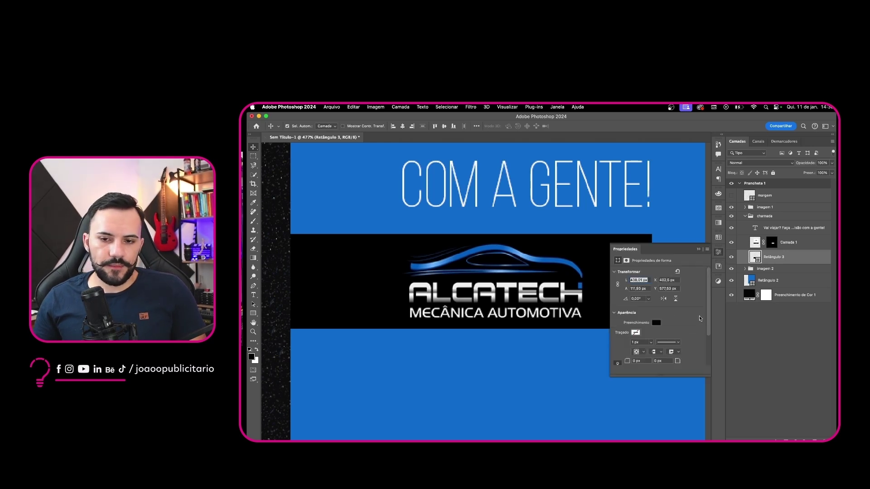
{"action": "left_click_drag", "start_coordinate": [628, 364], "coordinate": [631, 364]}
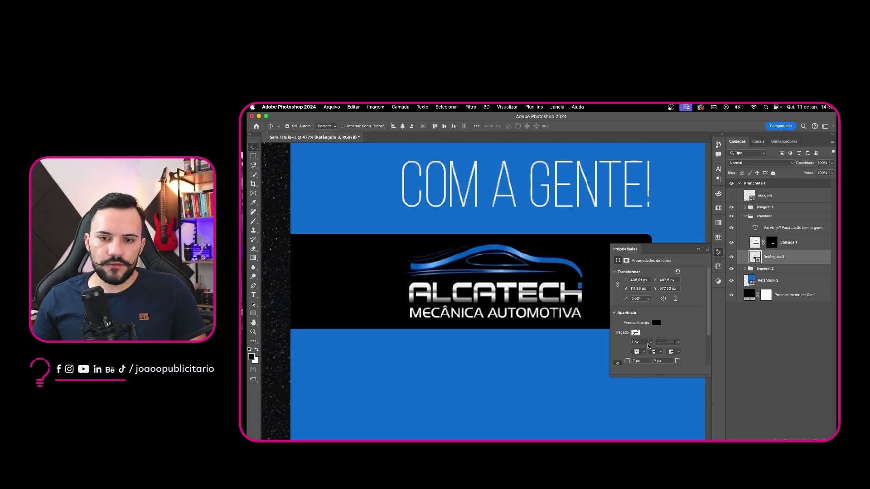
{"action": "left_click", "coordinate": [699, 250]}
- Move the logo and its black rectangle together down to rest directly above the mechanic photo bar
{"action": "scroll", "coordinate": [608, 289], "scroll_direction": "down", "scroll_amount": 6}
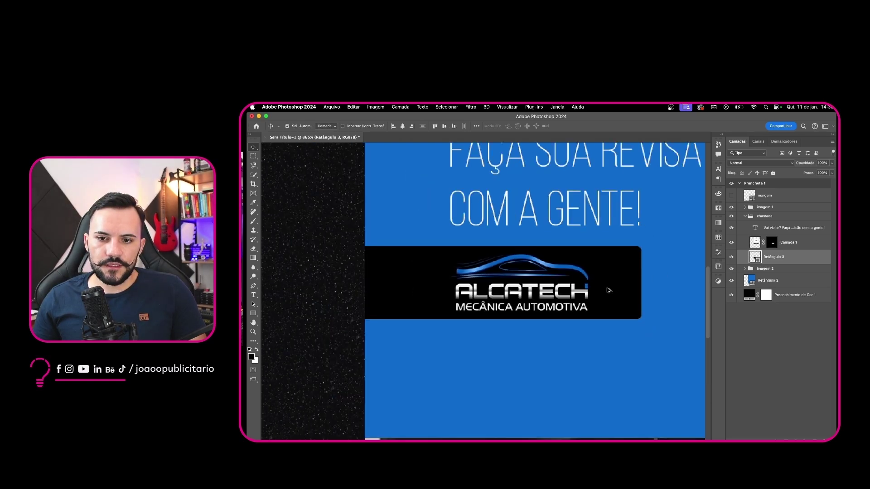
{"action": "left_click_drag", "start_coordinate": [608, 289], "coordinate": [552, 317]}
{"action": "scroll", "coordinate": [585, 272], "scroll_direction": "down", "scroll_amount": 2}
{"action": "scroll", "coordinate": [553, 319], "scroll_direction": "down", "scroll_amount": 1}
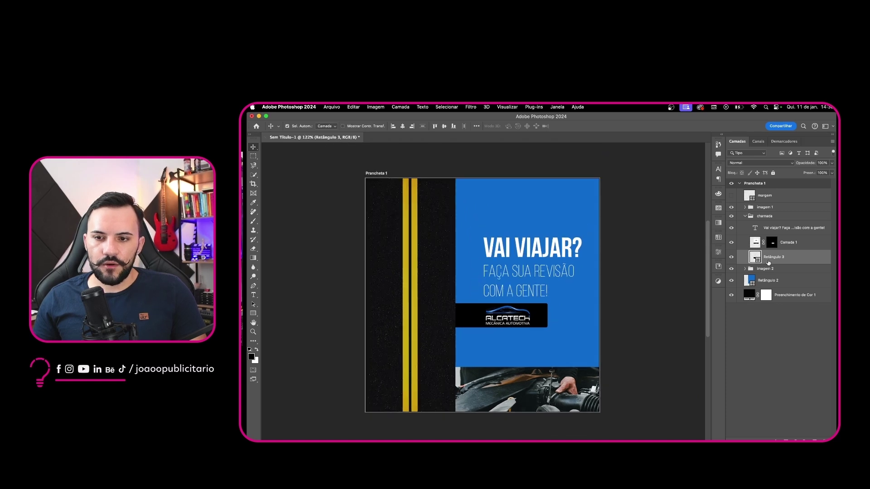
{"action": "left_click", "coordinate": [796, 247], "text": "shift"}
{"action": "key", "text": "super+t"}
{"action": "left_click_drag", "start_coordinate": [525, 312], "coordinate": [525, 352]}
{"action": "key", "text": "Return"}
{"action": "key", "text": "super+t"}
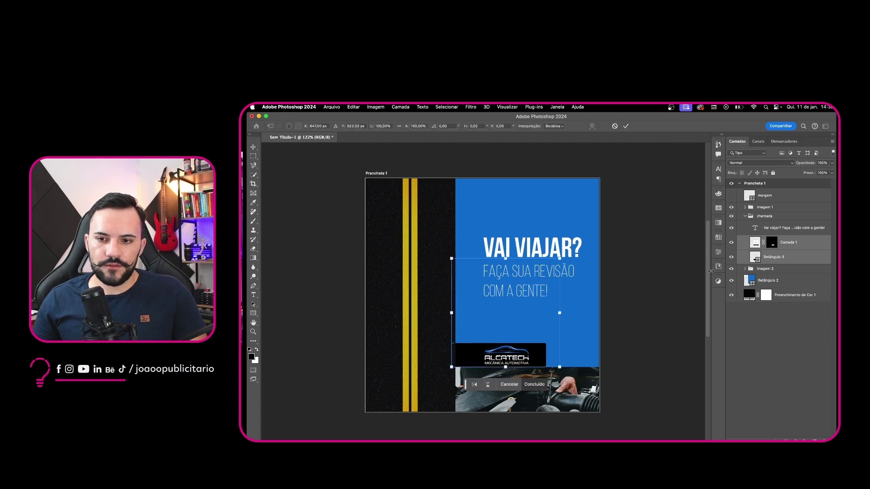
- Stretch the black rectangle to the artboard's right edge and centre the logo within the resulting strip
{"action": "left_click", "coordinate": [774, 259]}
{"action": "key", "text": "super+t"}
{"action": "left_click_drag", "start_coordinate": [546, 355], "coordinate": [602, 353]}
{"action": "key", "text": "Return"}
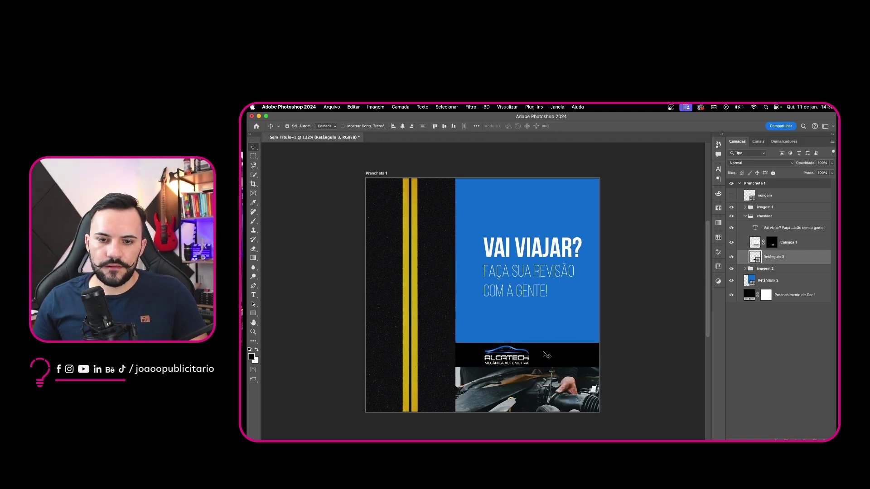
{"action": "left_click", "coordinate": [508, 355]}
{"action": "key", "text": "super+t"}
{"action": "left_click_drag", "start_coordinate": [508, 355], "coordinate": [527, 353]}
{"action": "key", "text": "Return"}
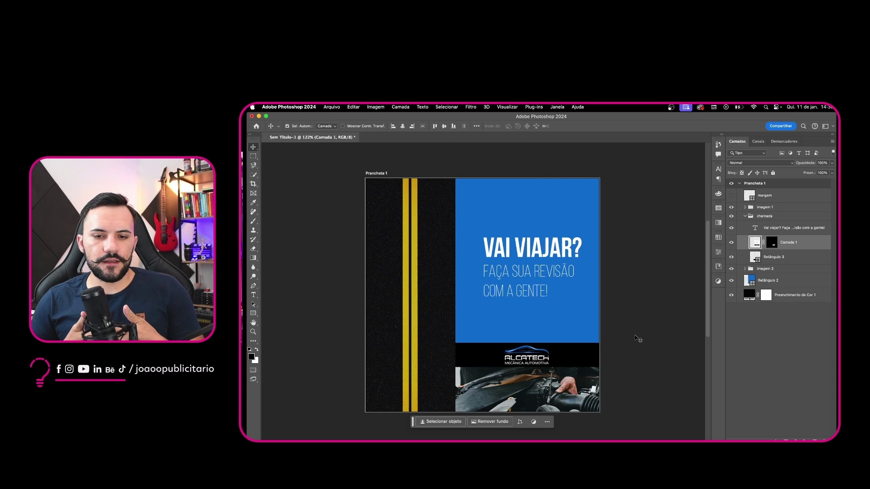
- Undo the full-width black strip variation back to the rounded logo box beneath the headline
{"action": "key", "text": "super+z"}
{"action": "key", "text": "super+z"}
{"action": "key", "text": "super+z"}
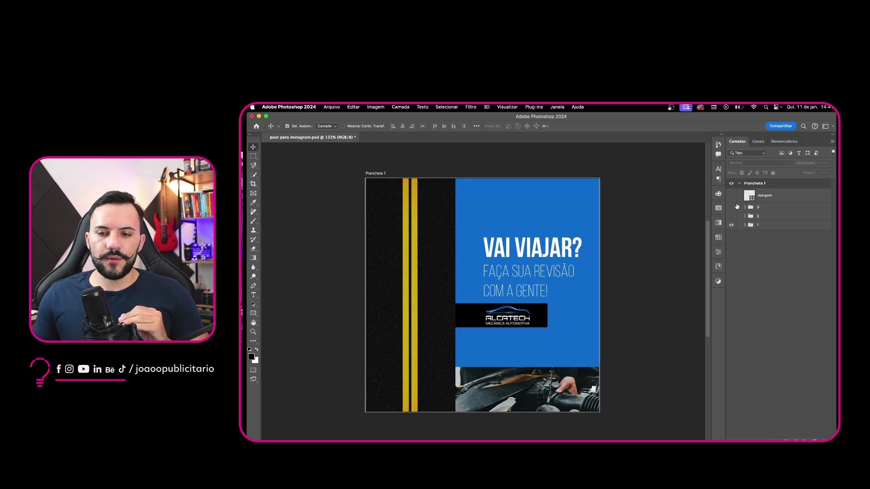
- Show groups 2 and 3 in turn to compare the layout versions, and inspect the layers inside group 3
{"action": "left_click", "coordinate": [731, 216]}
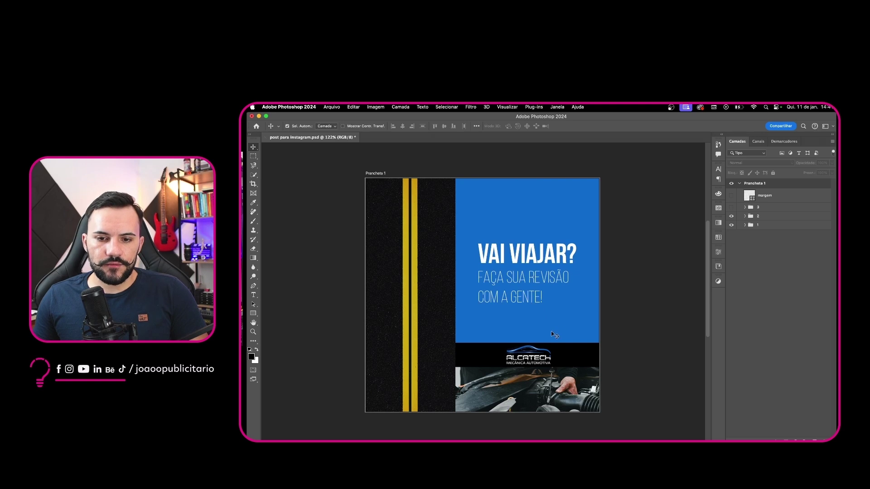
{"action": "left_click", "coordinate": [732, 208]}
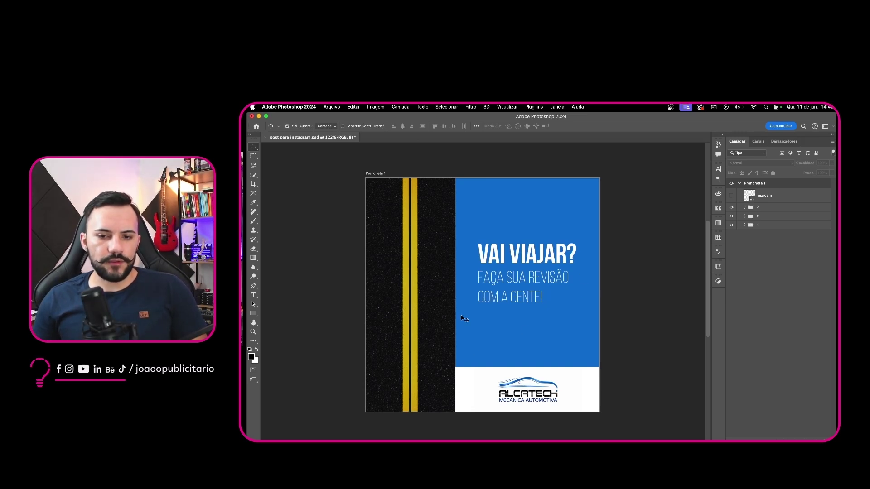
{"action": "left_click", "coordinate": [426, 315]}
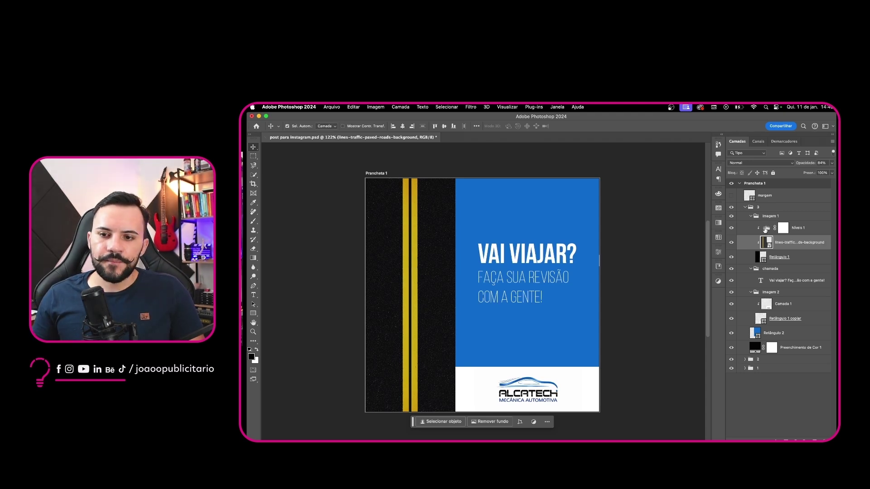
{"action": "left_click", "coordinate": [747, 208]}
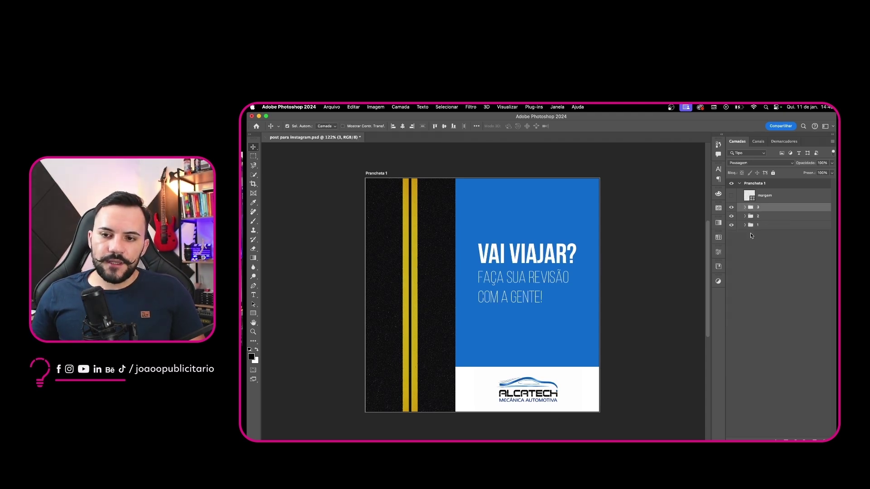
{"action": "left_click", "coordinate": [753, 255]}
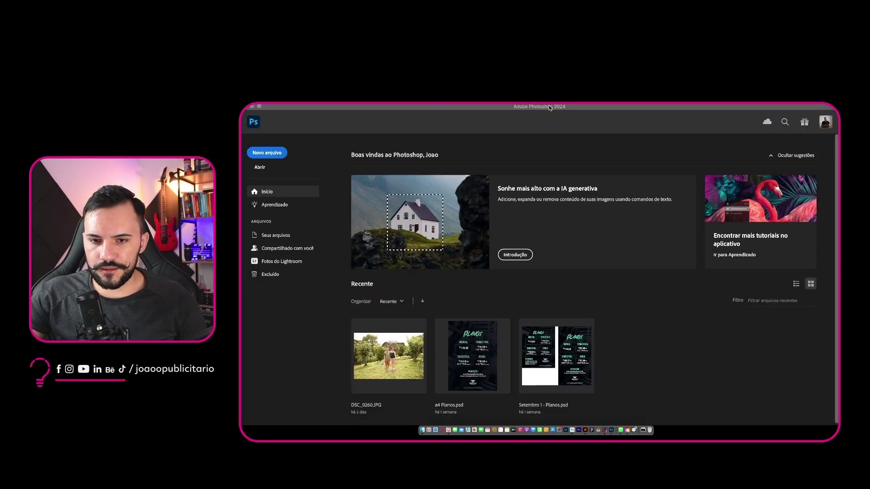
- Start a new document measured in pixels, 1080 wide by 1920 high, with a resolution of 72 pixels per inch
{"action": "left_click", "coordinate": [632, 302]}
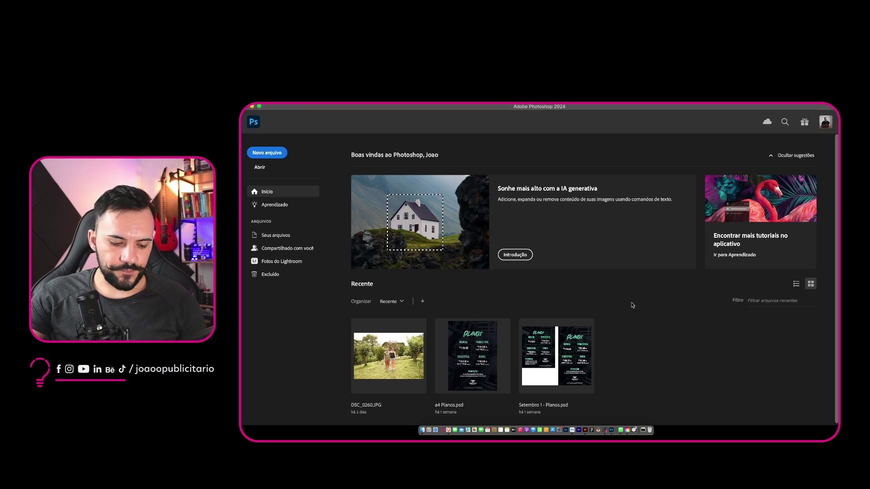
{"action": "left_click", "coordinate": [270, 158]}
{"action": "left_click_drag", "start_coordinate": [543, 116], "coordinate": [541, 138]}
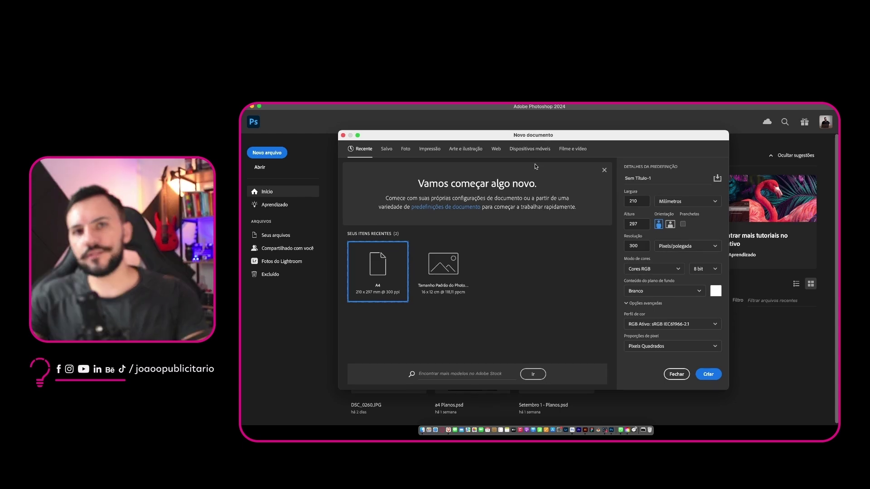
{"action": "left_click", "coordinate": [678, 200]}
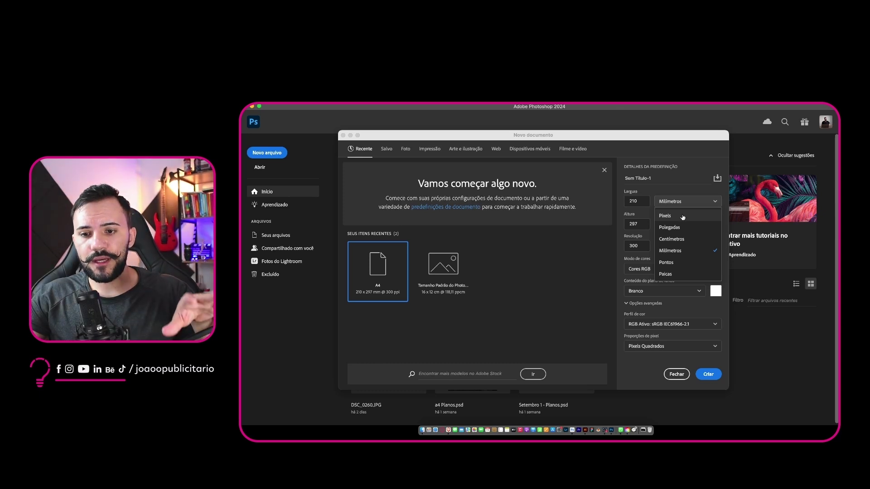
{"action": "left_click", "coordinate": [682, 217]}
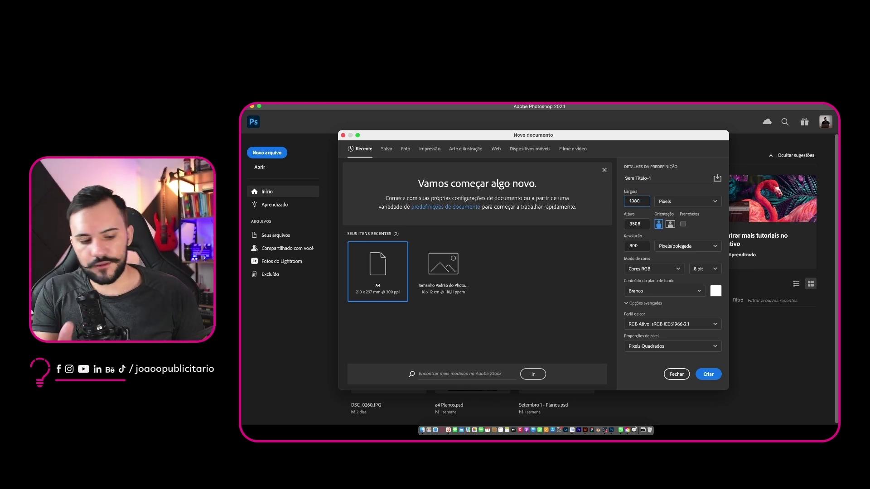
{"action": "type", "text": "1920"}
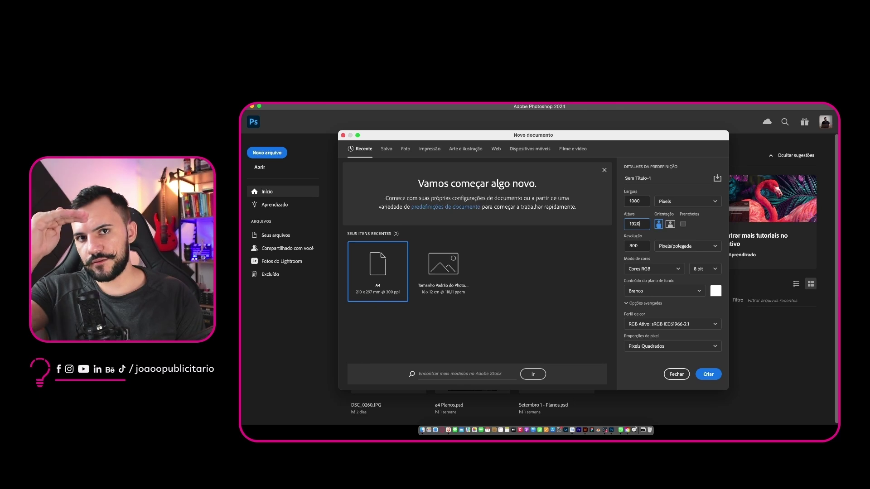
{"action": "double_click", "coordinate": [641, 245]}
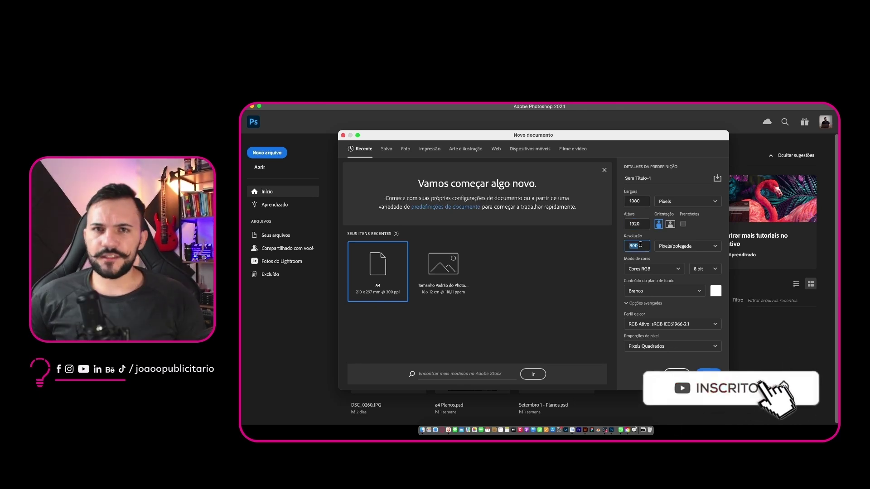
{"action": "type", "text": "72"}
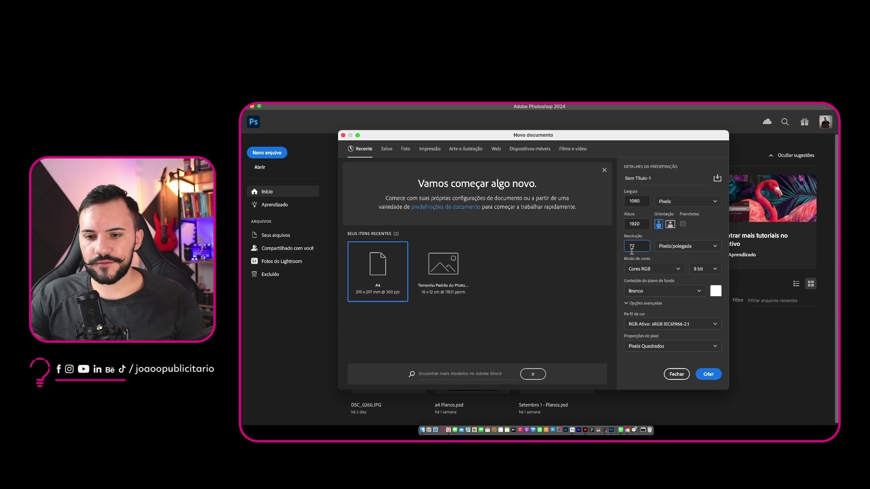
- Review the colour mode and profile options, keep RGB 8 bit with sRGB IEC61966-2.1, and create the document
{"action": "left_click", "coordinate": [661, 269]}
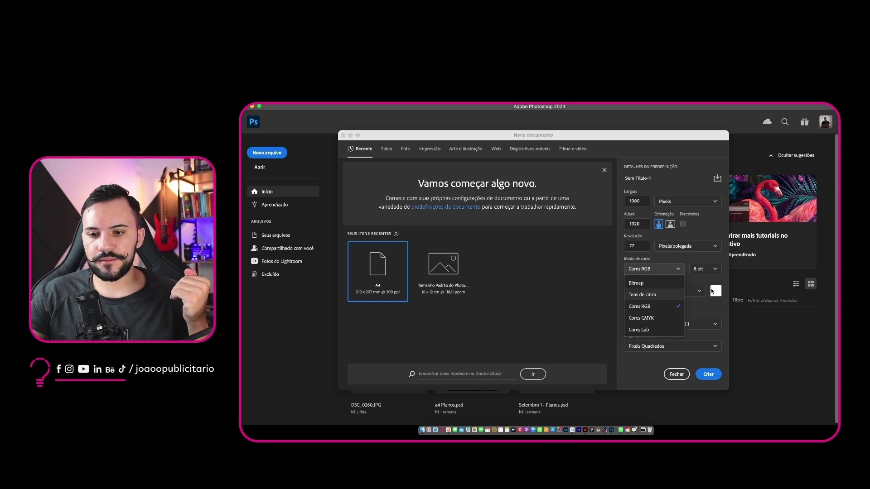
{"action": "left_click", "coordinate": [707, 274]}
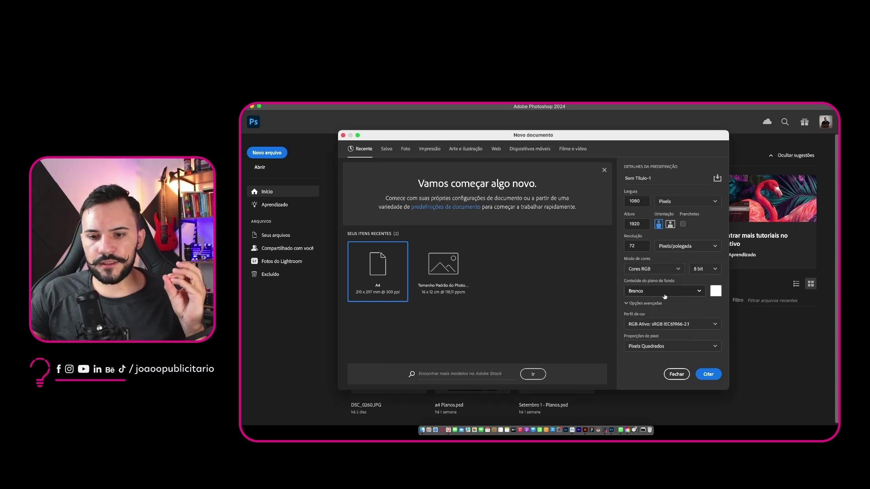
{"action": "left_click", "coordinate": [648, 326]}
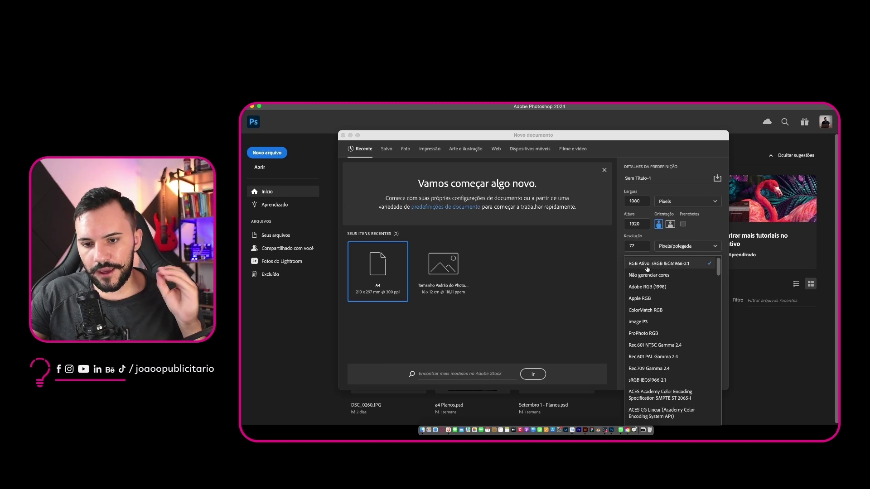
{"action": "left_click", "coordinate": [707, 232]}
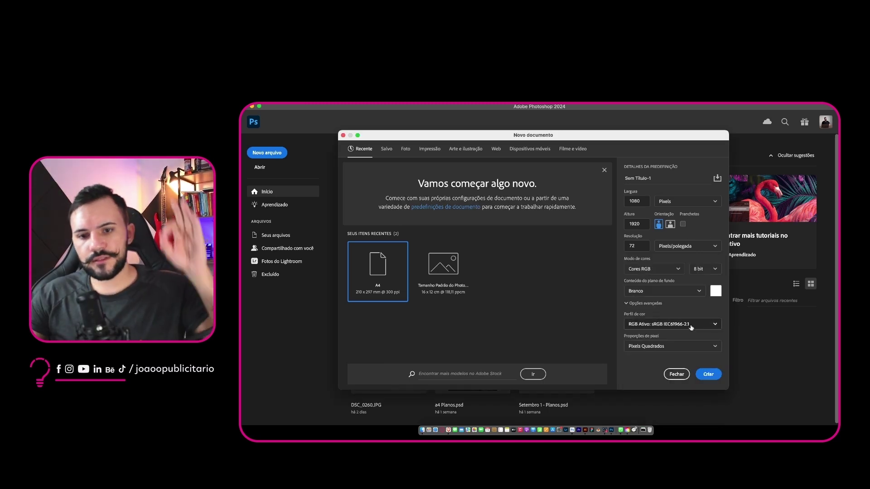
{"action": "left_click", "coordinate": [709, 375]}
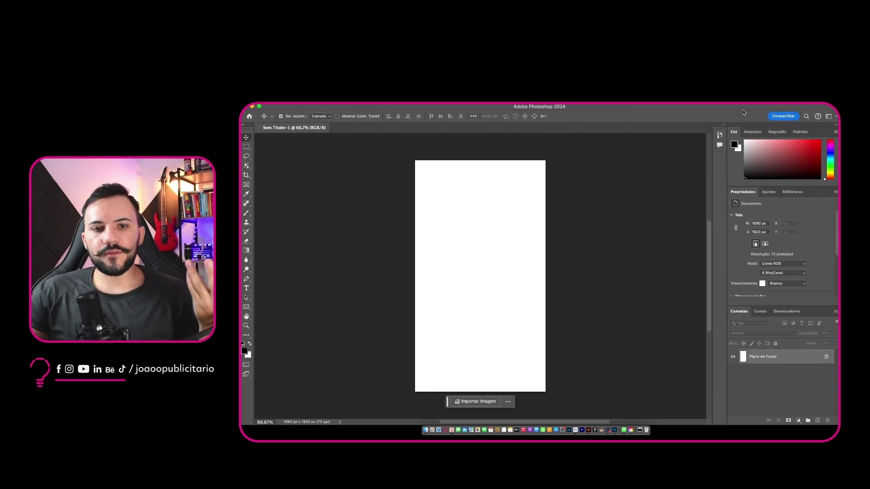
- Switch the workspace from Essenciais to Movimento
{"action": "left_click", "coordinate": [834, 116]}
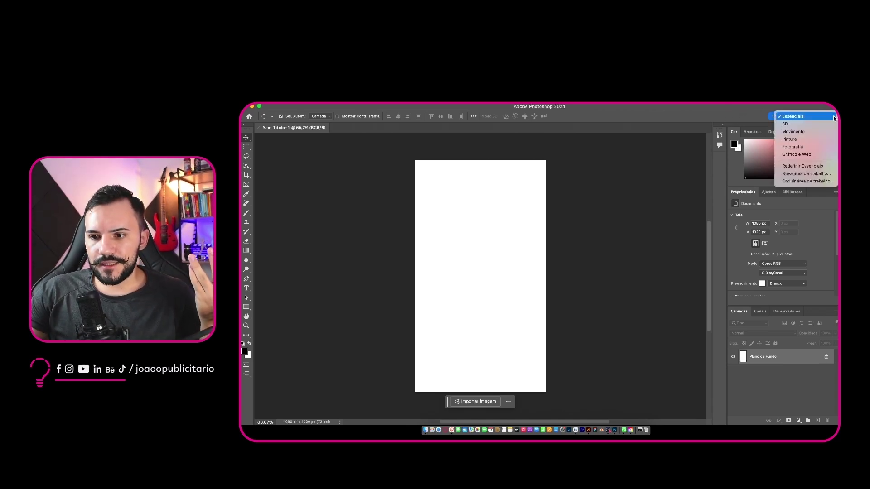
{"action": "left_click", "coordinate": [798, 131]}
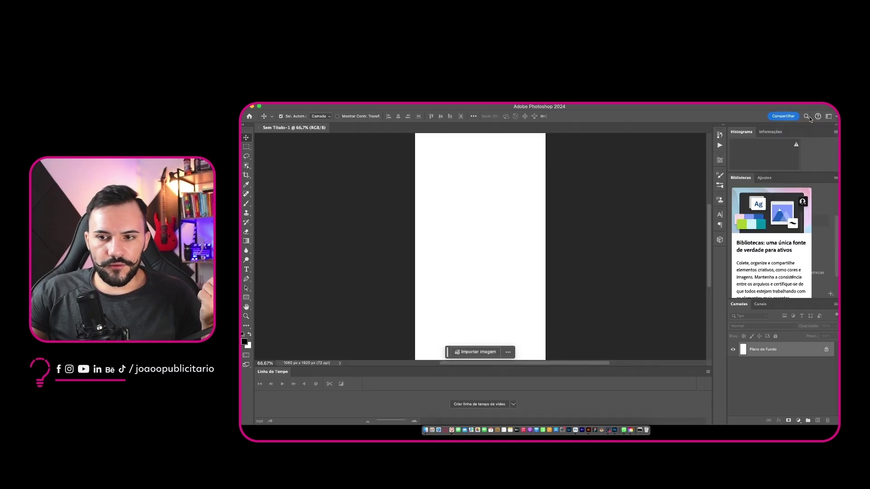
- Switch the workspace back to Essenciais and collapse the colour, swatch, gradient, pattern, properties, libraries and adjustments panels to icons, keeping Camadas open
{"action": "left_click", "coordinate": [833, 116]}
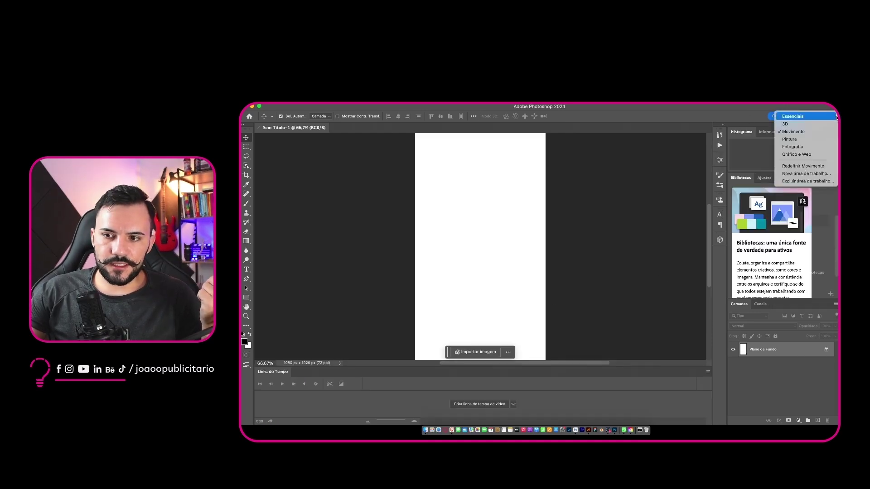
{"action": "left_click", "coordinate": [794, 117]}
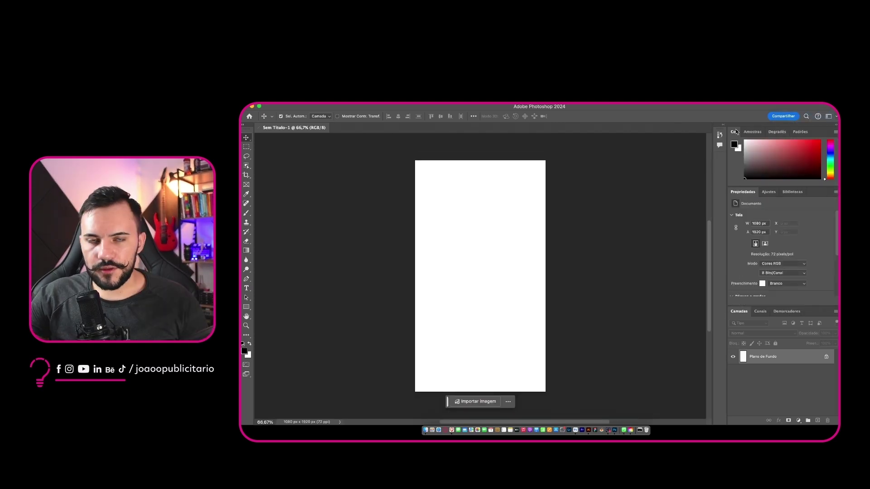
{"action": "left_click_drag", "start_coordinate": [734, 131], "coordinate": [722, 163]}
{"action": "left_click_drag", "start_coordinate": [787, 133], "coordinate": [720, 172]}
{"action": "left_click_drag", "start_coordinate": [764, 133], "coordinate": [724, 204]}
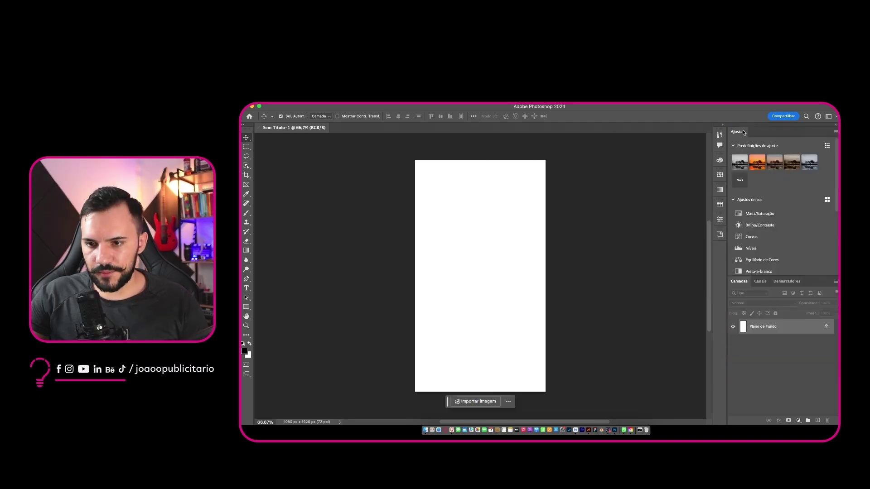
{"action": "left_click_drag", "start_coordinate": [743, 132], "coordinate": [723, 249]}
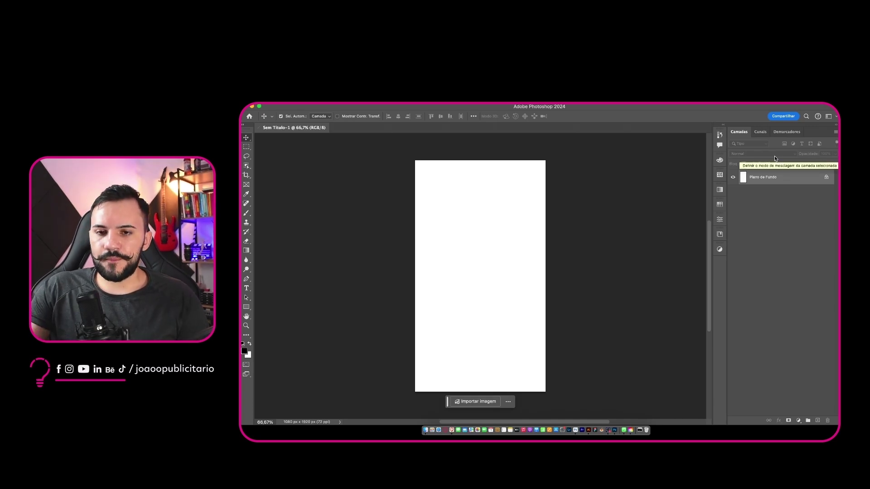
- Place the pexels-olena-bohovyk-19825164 coffee photo in the document and scale it up to cover the whole canvas
{"action": "left_click_drag", "start_coordinate": [522, 175], "coordinate": [471, 166]}
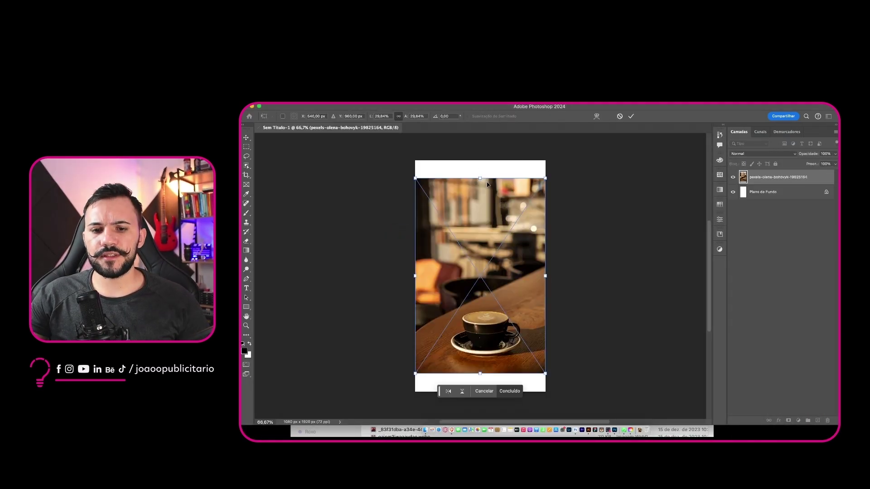
{"action": "mouse_move", "coordinate": [480, 178]}
{"action": "left_mouse_down"}
{"action": "mouse_move", "coordinate": [482, 194]}
{"action": "mouse_move", "coordinate": [488, 160]}
{"action": "mouse_move", "coordinate": [487, 187]}
{"action": "left_mouse_up"}
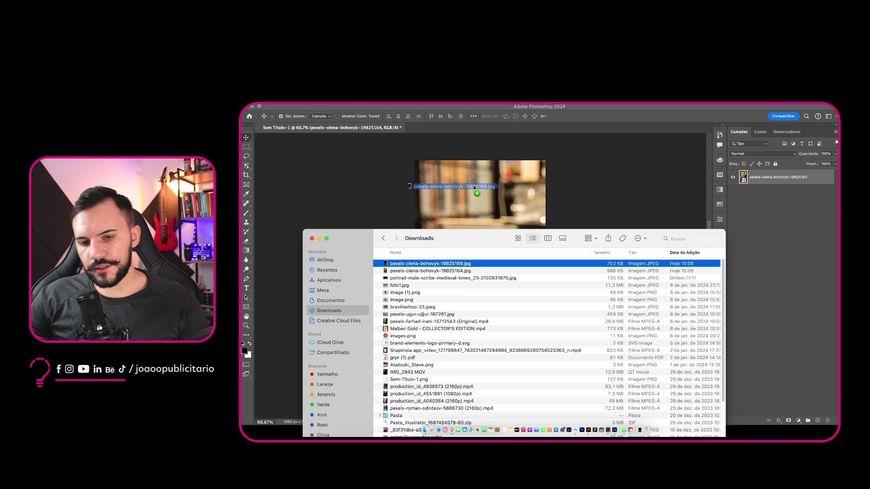
- Place pexels-olena-bohovyk-19825169.jpg above the first photo and scale it to the full canvas height
{"action": "left_click_drag", "start_coordinate": [474, 186], "coordinate": [482, 159]}
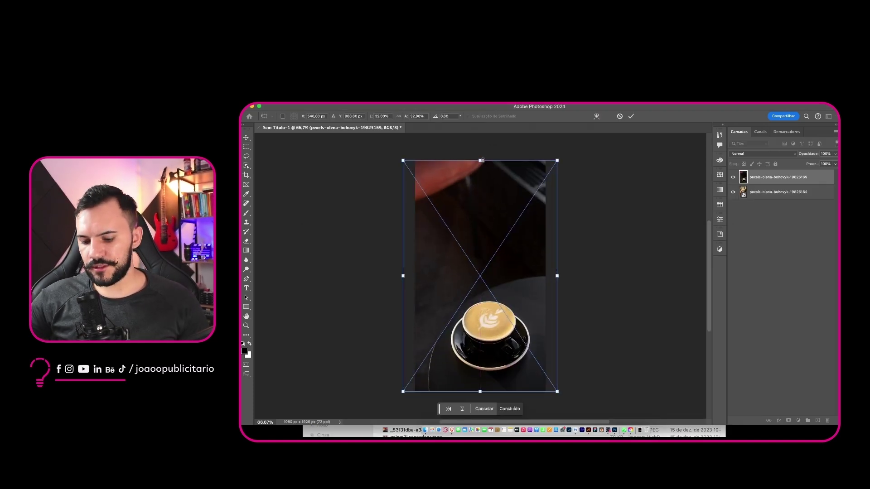
{"action": "key", "text": "Return"}
{"action": "left_click", "coordinate": [771, 193]}
{"action": "left_click", "coordinate": [768, 182]}
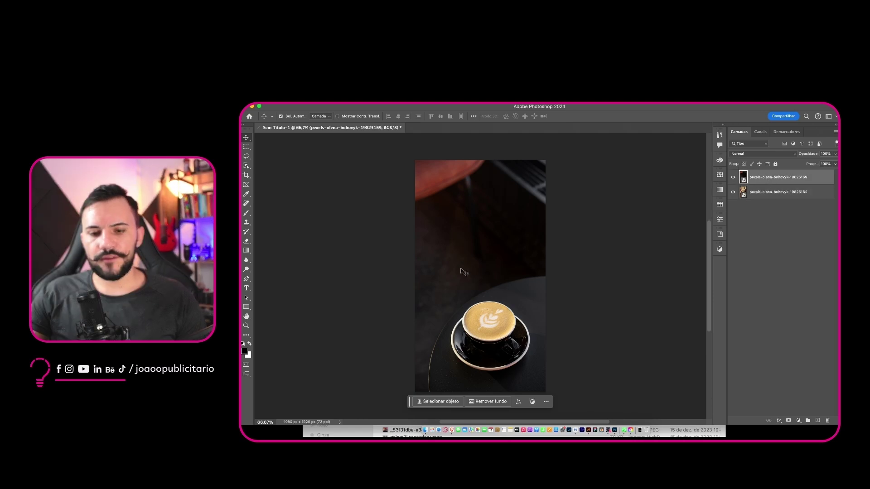
- Move the wooden-table coffee photo above the dark one and preview its blend modes, keeping Normal
{"action": "left_click_drag", "start_coordinate": [772, 189], "coordinate": [776, 174]}
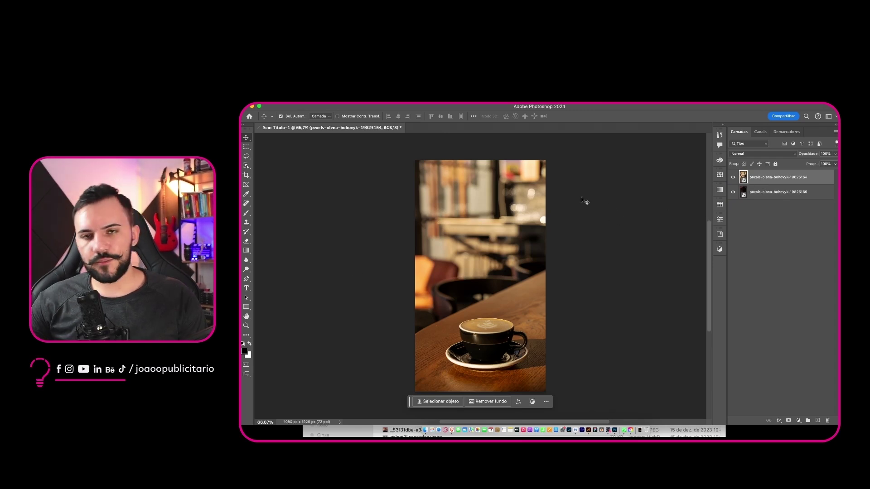
{"action": "left_click", "coordinate": [755, 154]}
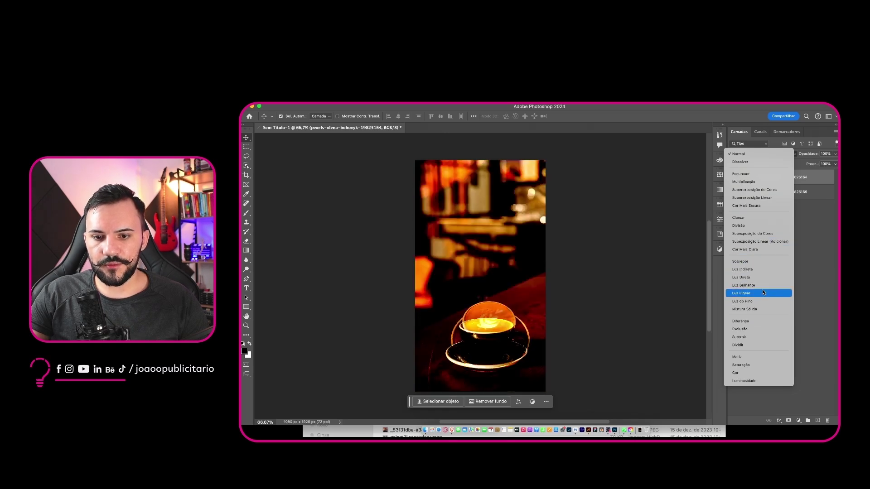
{"action": "left_click", "coordinate": [744, 154]}
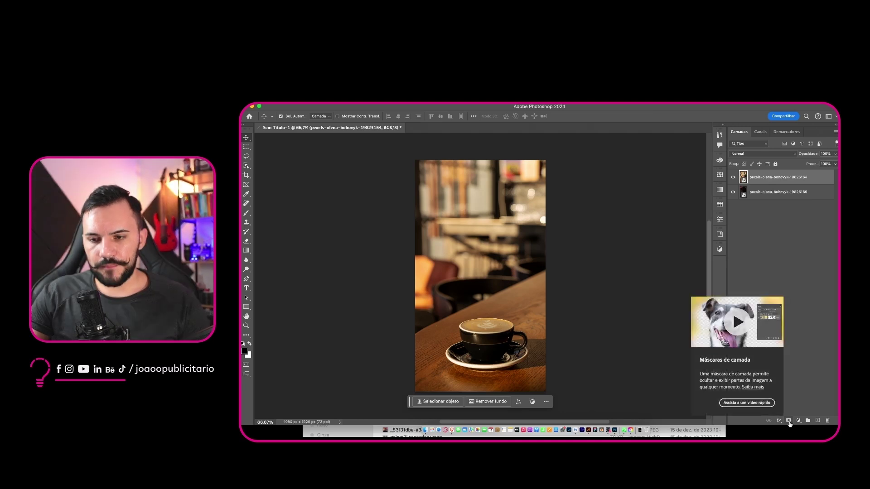
- Add a layer mask to the wooden-table photo and paint its upper half black with a 1000 px brush
{"action": "left_click", "coordinate": [789, 421]}
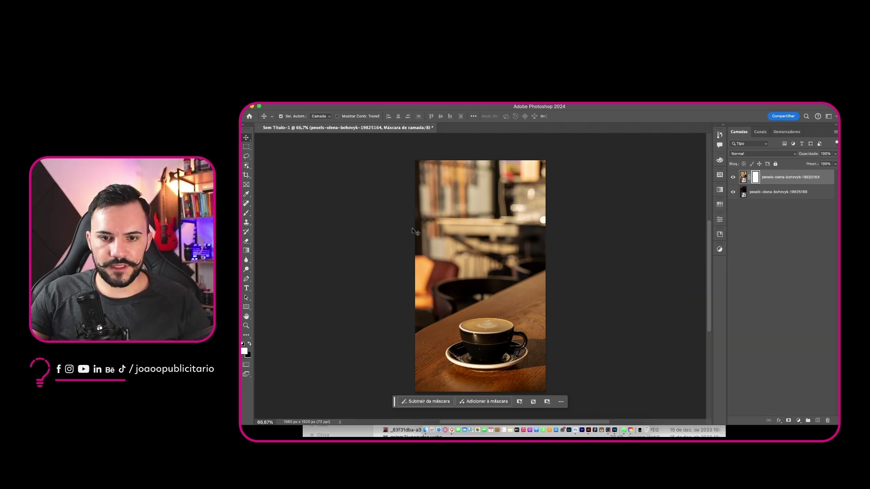
{"action": "key", "text": "b"}
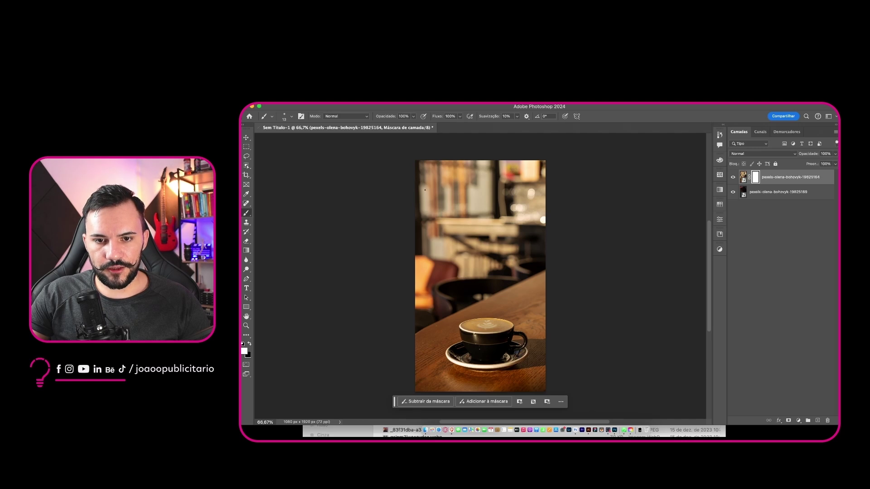
{"action": "key", "text": "x"}
{"action": "key", "text": "bracketright"}
{"action": "key", "text": "bracketright"}
{"action": "key", "text": "bracketright"}
{"action": "key", "text": "bracketright"}
{"action": "key", "text": "bracketright"}
{"action": "key", "text": "bracketright"}
{"action": "key", "text": "bracketright"}
{"action": "key", "text": "bracketright"}
{"action": "key", "text": "bracketright"}
{"action": "key", "text": "bracketright"}
{"action": "key", "text": "bracketright"}
{"action": "key", "text": "bracketright"}
{"action": "key", "text": "bracketright"}
{"action": "key", "text": "bracketright"}
{"action": "key", "text": "bracketright"}
{"action": "key", "text": "bracketright"}
{"action": "key", "text": "bracketright"}
{"action": "key", "text": "bracketright"}
{"action": "key", "text": "bracketright"}
{"action": "key", "text": "bracketright"}
{"action": "mouse_move", "coordinate": [426, 194]}
{"action": "left_mouse_down"}
{"action": "mouse_move", "coordinate": [542, 191]}
{"action": "mouse_move", "coordinate": [548, 233]}
{"action": "mouse_move", "coordinate": [362, 225]}
{"action": "mouse_move", "coordinate": [535, 220]}
{"action": "mouse_move", "coordinate": [492, 213]}
{"action": "left_mouse_up"}
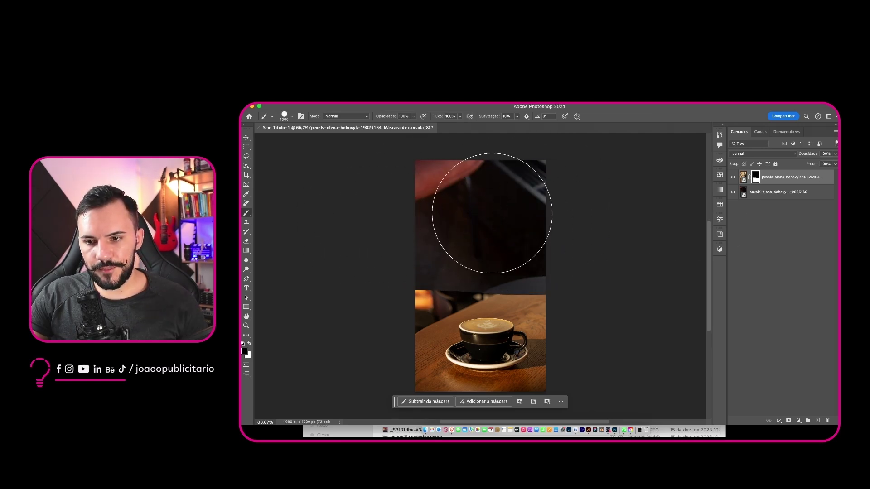
- Hide the dark photo's layer and mask out more of the wooden-table photo just above the cup
{"action": "left_click", "coordinate": [734, 192]}
{"action": "left_click_drag", "start_coordinate": [523, 243], "coordinate": [473, 247]}
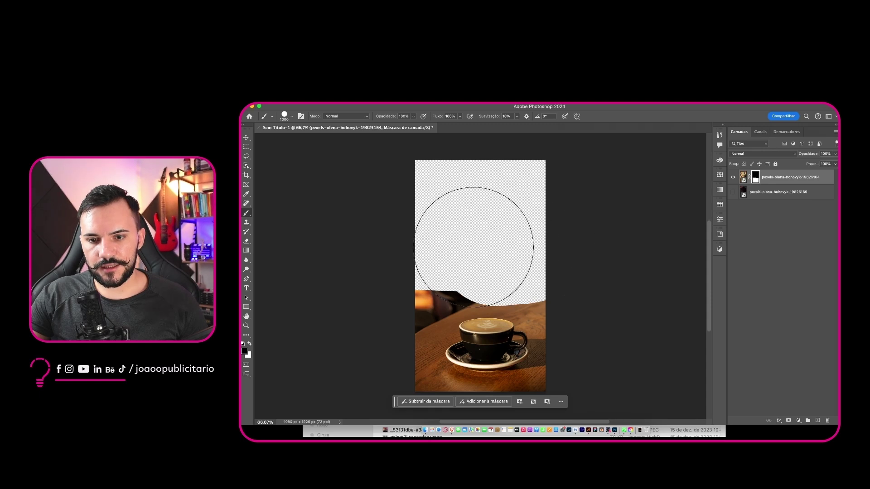
{"action": "key", "text": "v"}
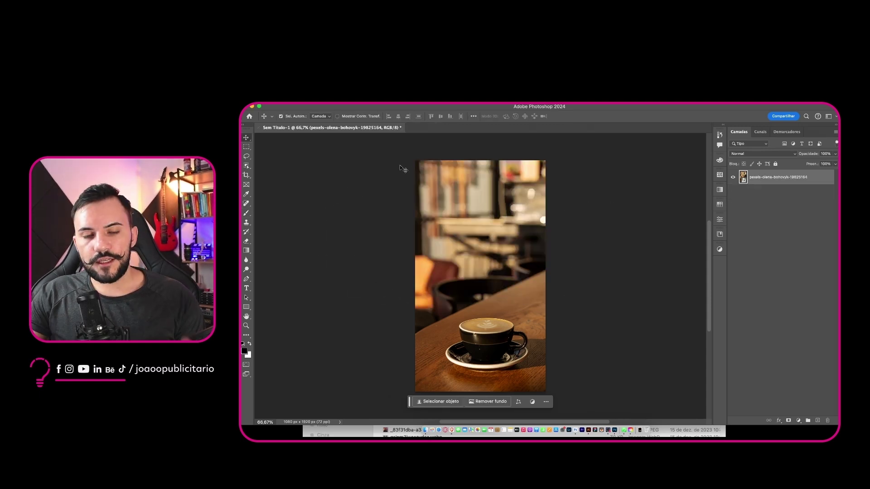
- Select the coffee cup and saucer with the Quick Selection tool and mask out the rest of the photo
{"action": "left_click", "coordinate": [245, 157]}
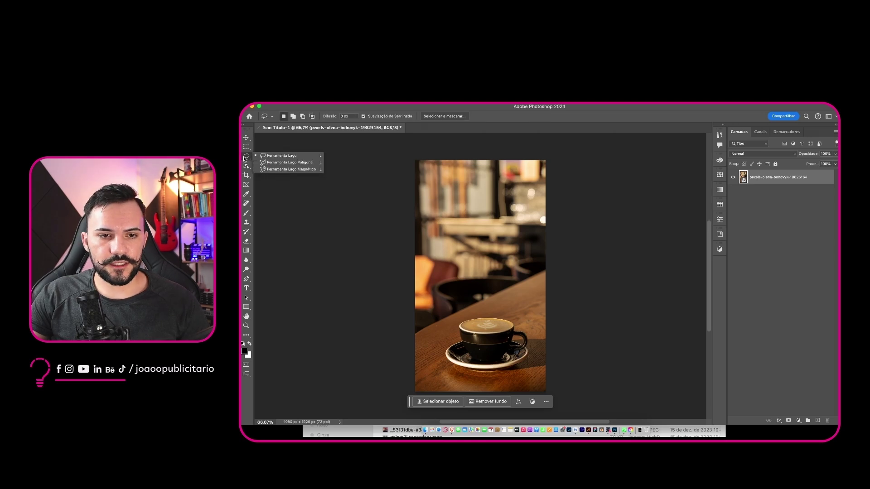
{"action": "left_click", "coordinate": [268, 164]}
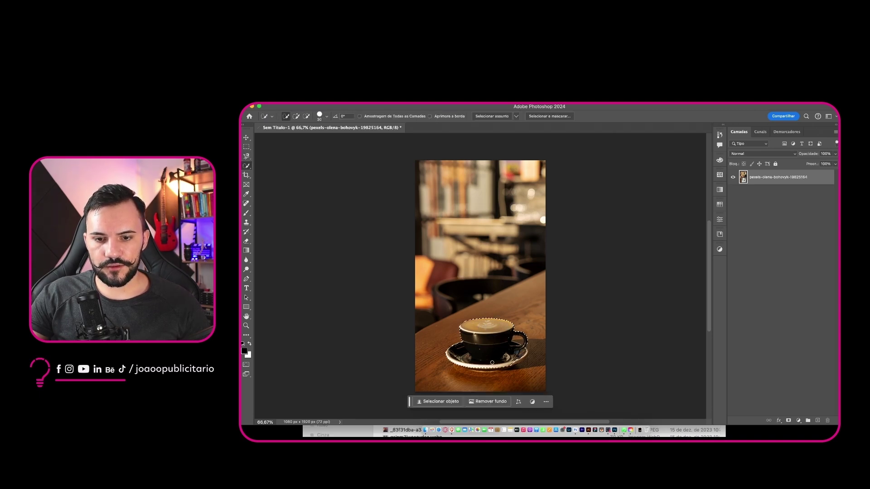
{"action": "left_click_drag", "start_coordinate": [517, 362], "coordinate": [518, 361]}
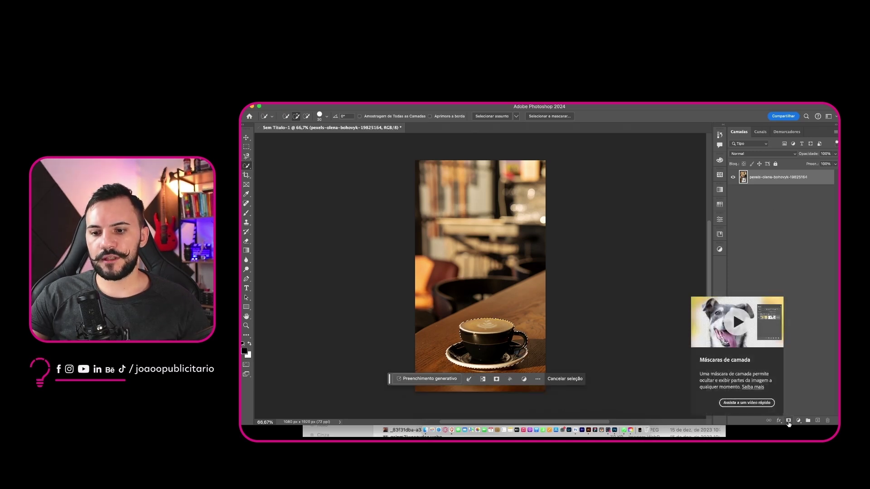
{"action": "left_click", "coordinate": [788, 421]}
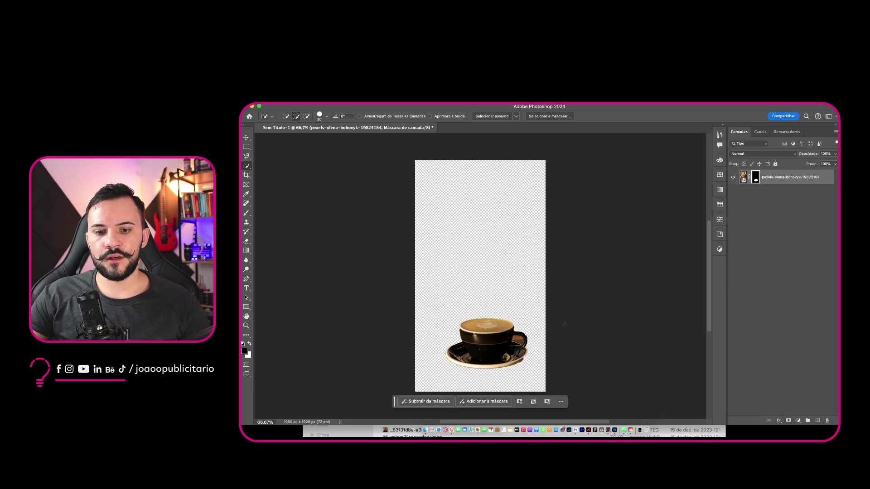
{"action": "key", "text": "v"}
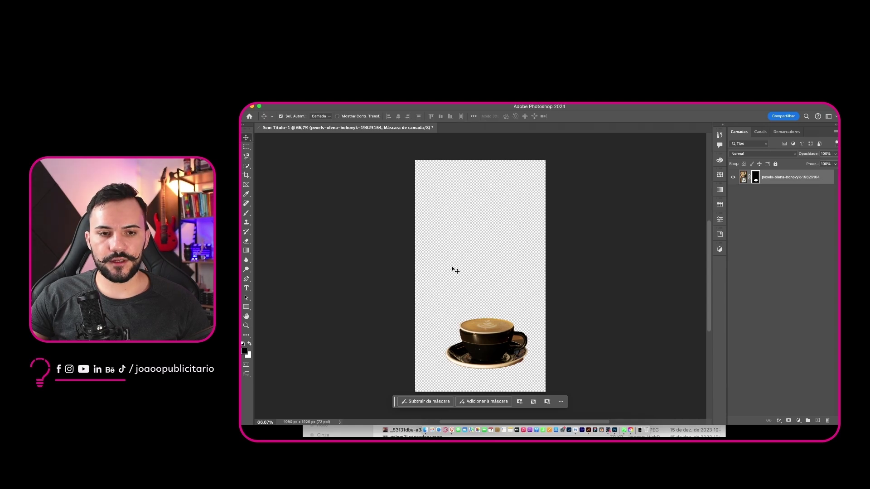
- Draw a black rectangle shape about 894 px square over the photo, above the cup and reaching past the right canvas edge
{"action": "left_click", "coordinate": [247, 308]}
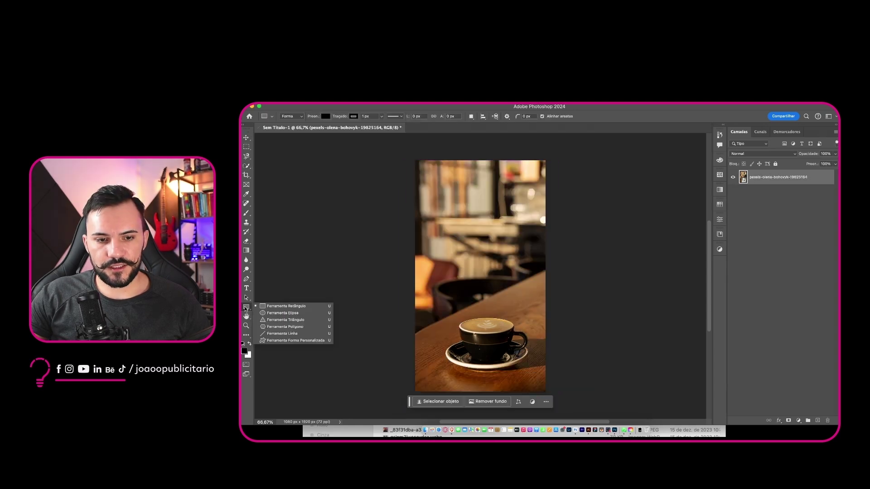
{"action": "left_click", "coordinate": [247, 309]}
{"action": "left_click", "coordinate": [248, 308]}
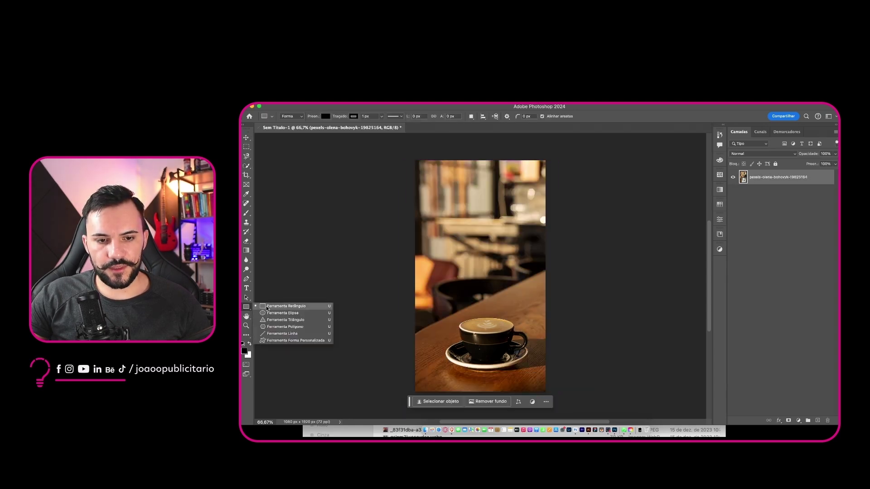
{"action": "left_click", "coordinate": [267, 308]}
{"action": "left_click_drag", "start_coordinate": [465, 183], "coordinate": [584, 292]}
{"action": "key", "text": "v"}
{"action": "left_click_drag", "start_coordinate": [520, 233], "coordinate": [532, 262]}
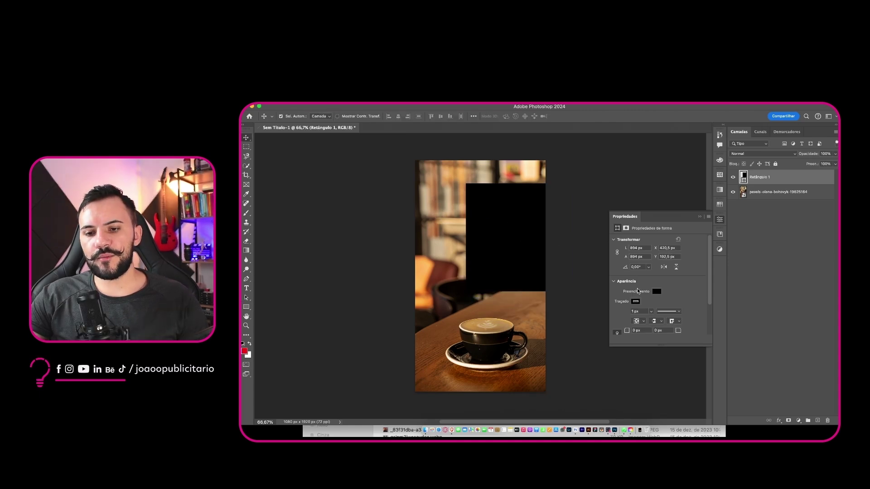
- Change the rectangle's fill to red
{"action": "left_click", "coordinate": [659, 293]}
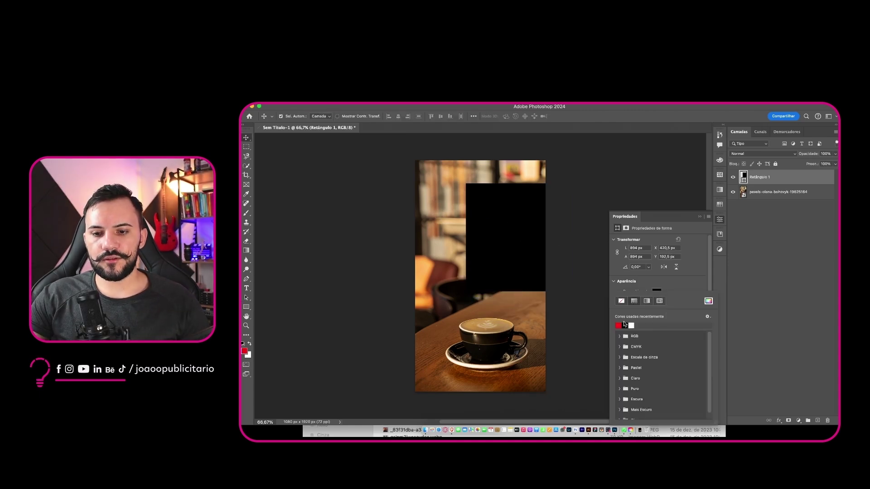
{"action": "left_click", "coordinate": [709, 302]}
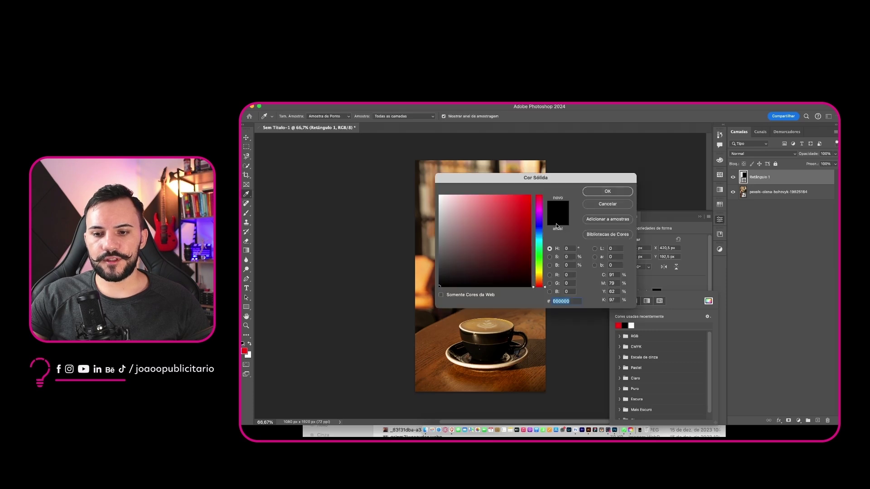
{"action": "left_click", "coordinate": [597, 193]}
{"action": "left_click", "coordinate": [685, 285]}
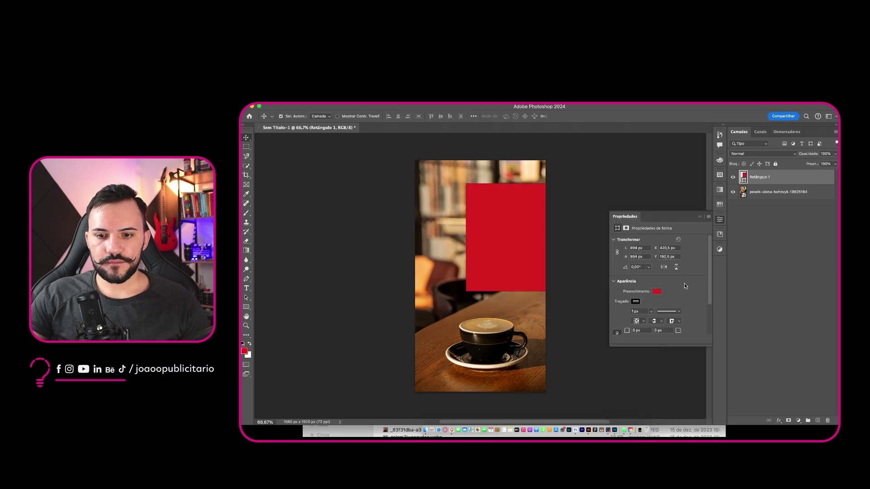
- Remove the rectangle's fill and give it a red stroke with a width of 5 px
{"action": "left_click", "coordinate": [656, 292]}
{"action": "left_click", "coordinate": [622, 300]}
{"action": "left_click", "coordinate": [686, 273]}
{"action": "left_click", "coordinate": [656, 292]}
{"action": "left_click", "coordinate": [624, 326]}
{"action": "left_click", "coordinate": [636, 306]}
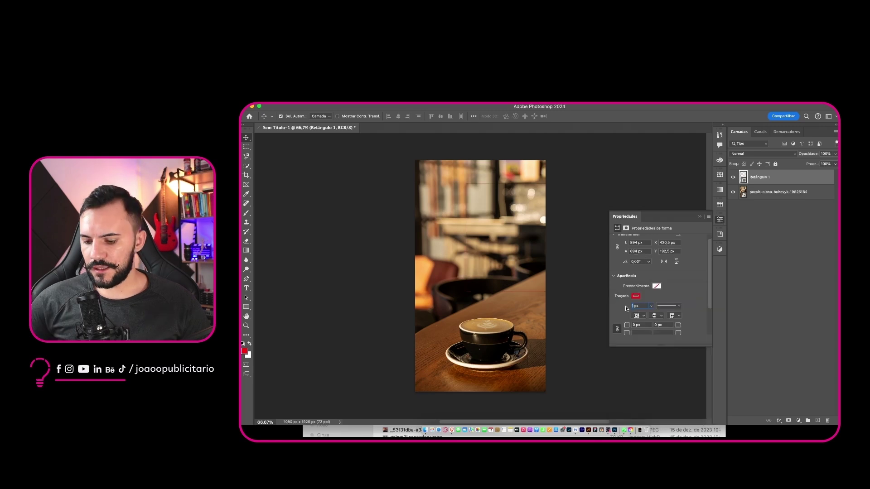
{"action": "type", "text": "5"}
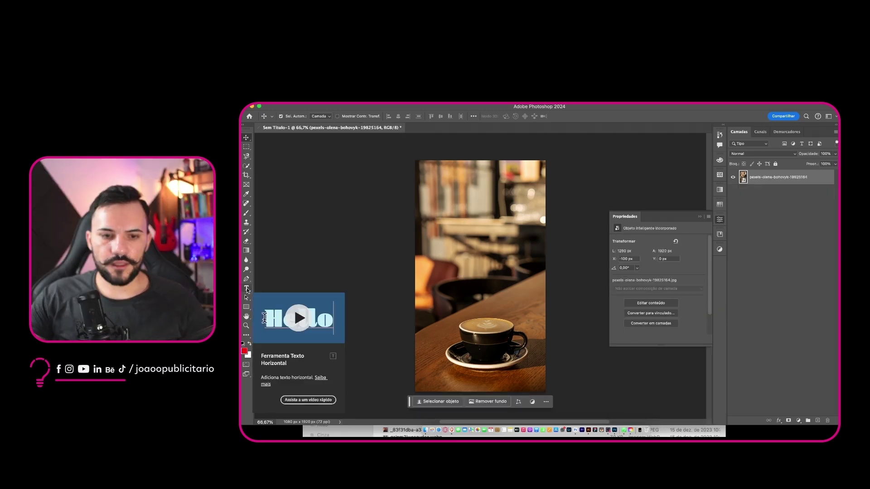
- Add the placeholder text "Texto" above the cup, set in Adelle Sans Devanagari at 150 pt
{"action": "left_click", "coordinate": [246, 289]}
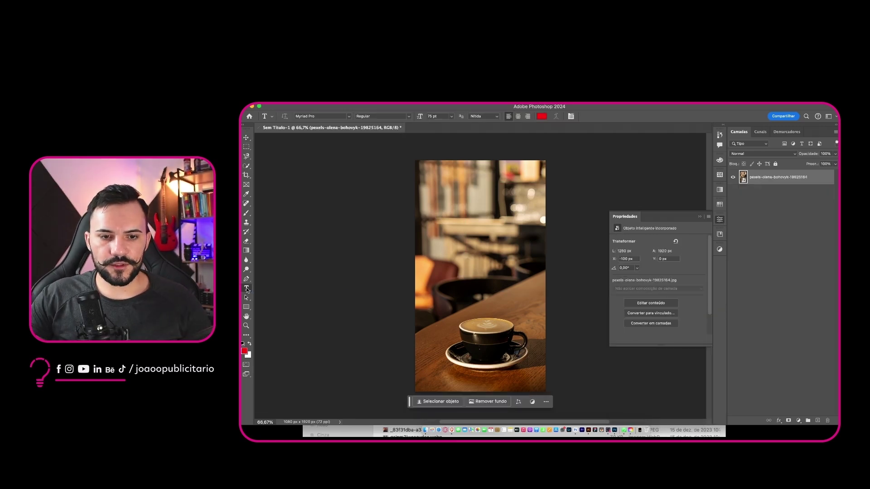
{"action": "left_click", "coordinate": [459, 224]}
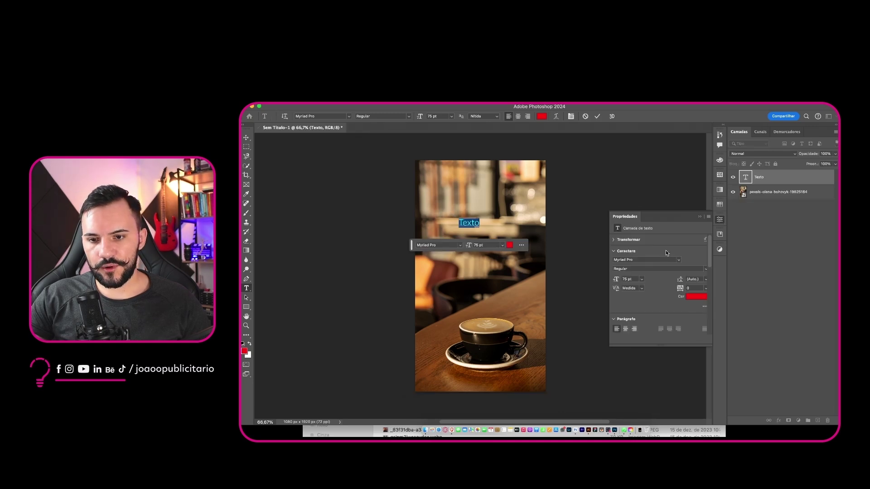
{"action": "left_click", "coordinate": [679, 259]}
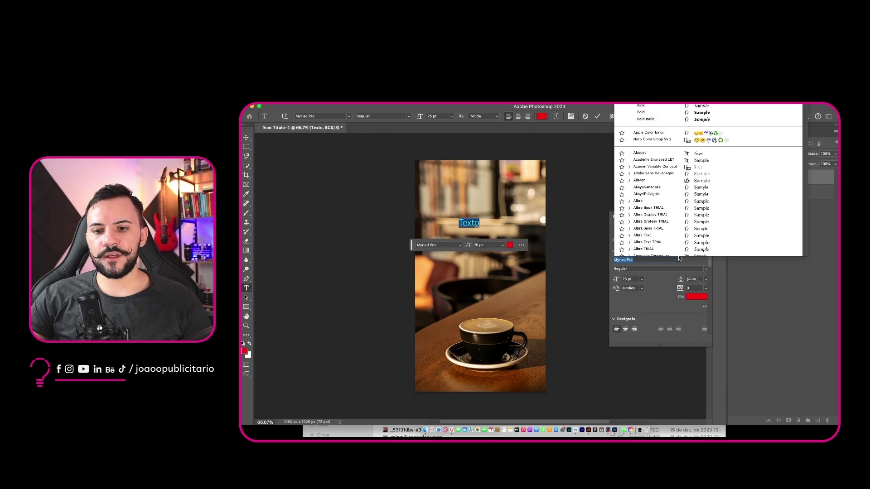
{"action": "left_click", "coordinate": [652, 174]}
{"action": "type", "text": "150"}
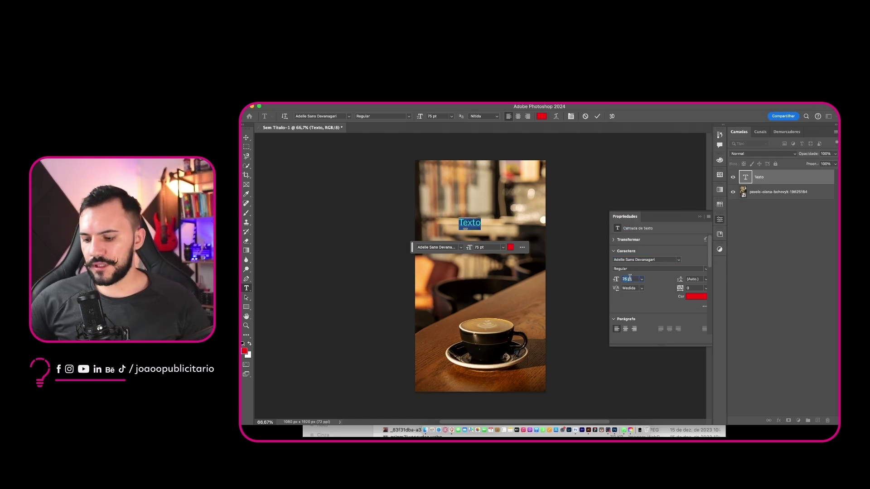
{"action": "key", "text": "Return"}
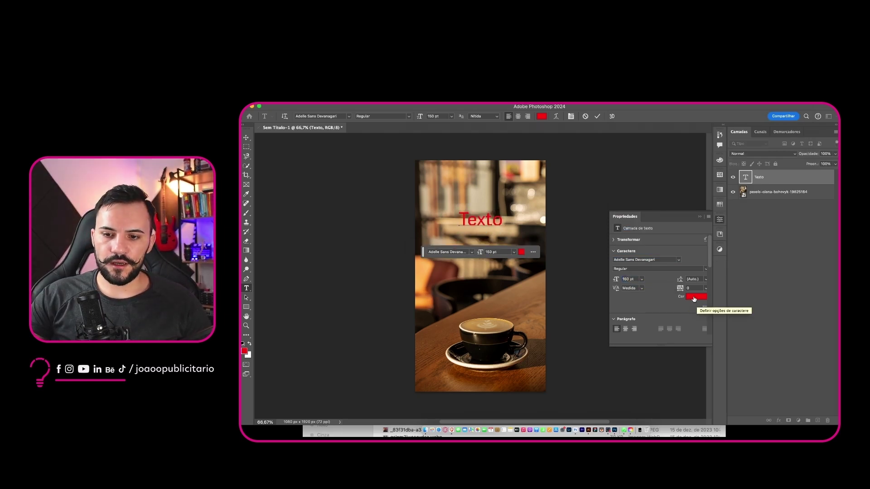
- Change the colour of the "Texto" text to white
{"action": "left_click", "coordinate": [695, 297]}
{"action": "left_click_drag", "start_coordinate": [474, 197], "coordinate": [431, 186]}
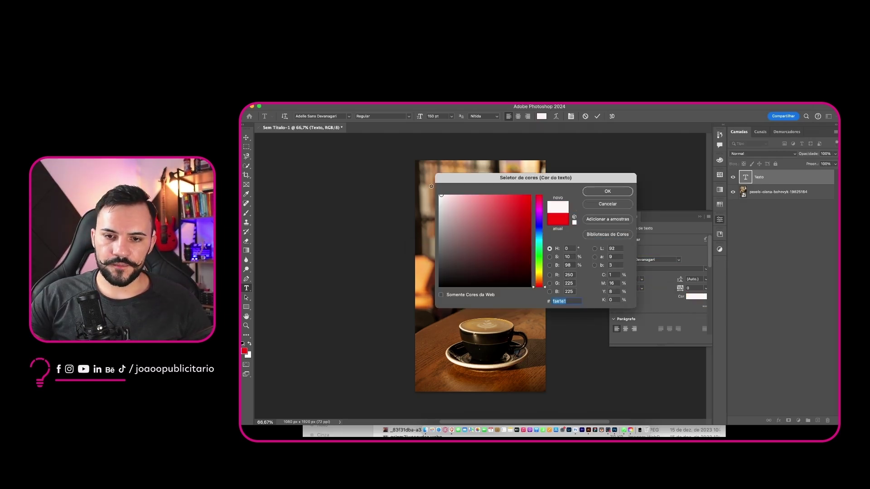
{"action": "left_click", "coordinate": [605, 192]}
{"action": "left_click", "coordinate": [568, 225]}
- Move the "Texto" text down to just above the cup and delete its layer
{"action": "key", "text": "v"}
{"action": "key", "text": "ctrl+t"}
{"action": "left_click_drag", "start_coordinate": [488, 222], "coordinate": [488, 257]}
{"action": "key", "text": "Return"}
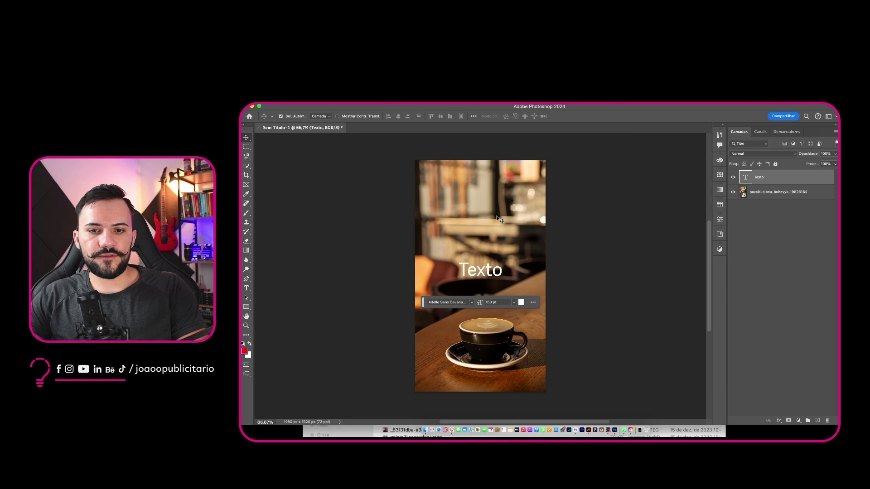
{"action": "key", "text": "Delete"}
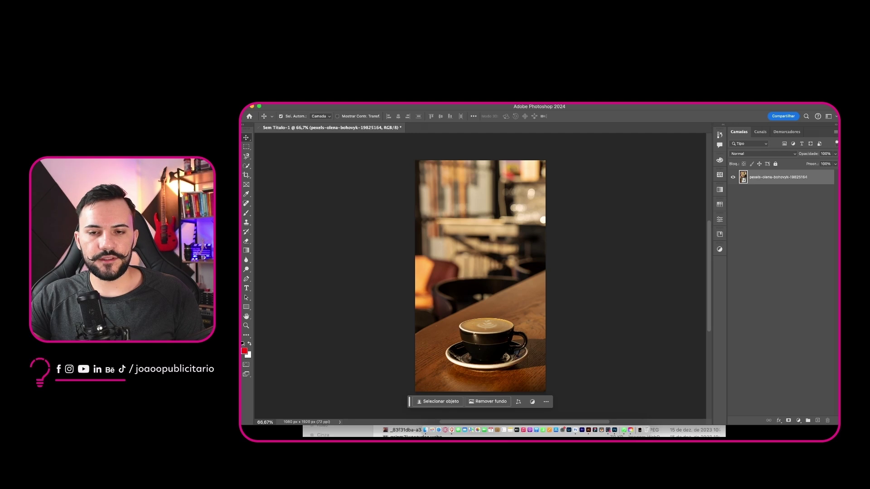
- Add the Character (Caractere) panel to the workspace and collapse it to an icon
{"action": "left_click", "coordinate": [546, 100]}
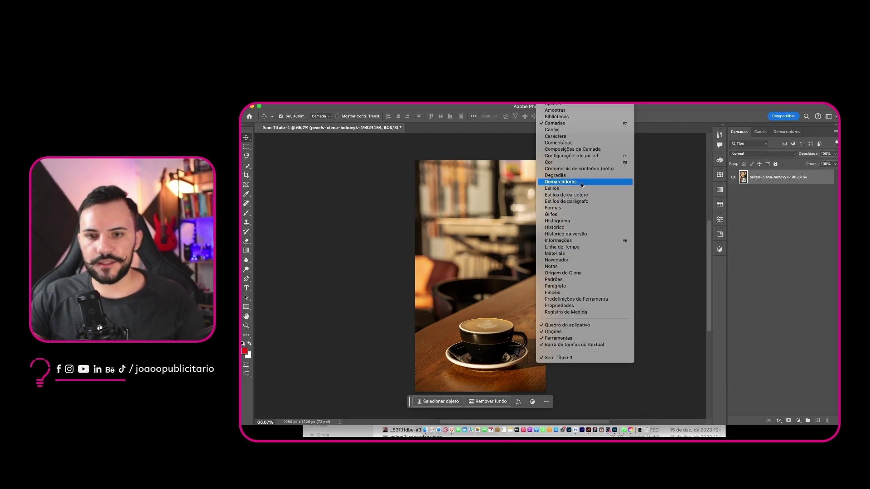
{"action": "left_click", "coordinate": [558, 137]}
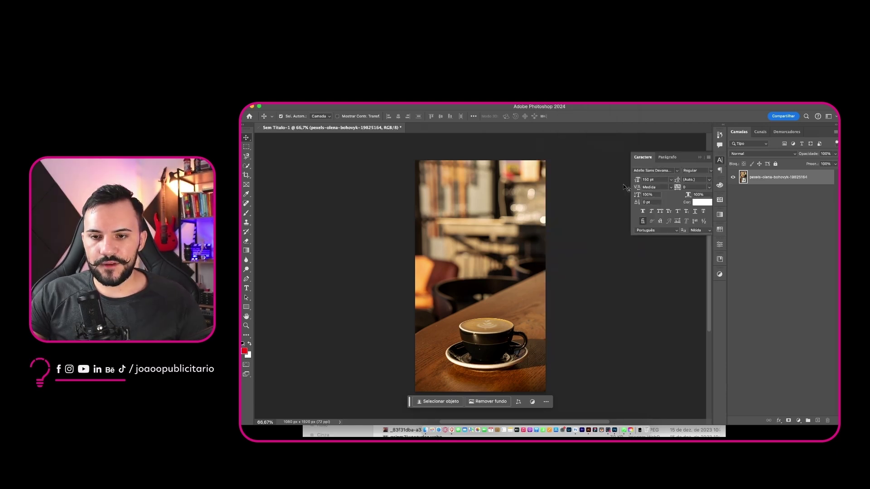
{"action": "left_click", "coordinate": [701, 158]}
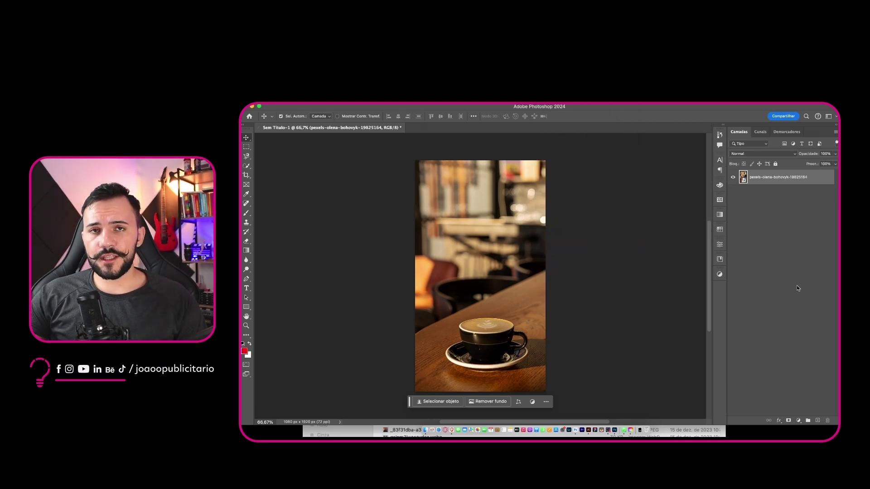
- Add a Black & White (Preto-e-branco) adjustment layer above the coffee photo
{"action": "left_click", "coordinate": [798, 420]}
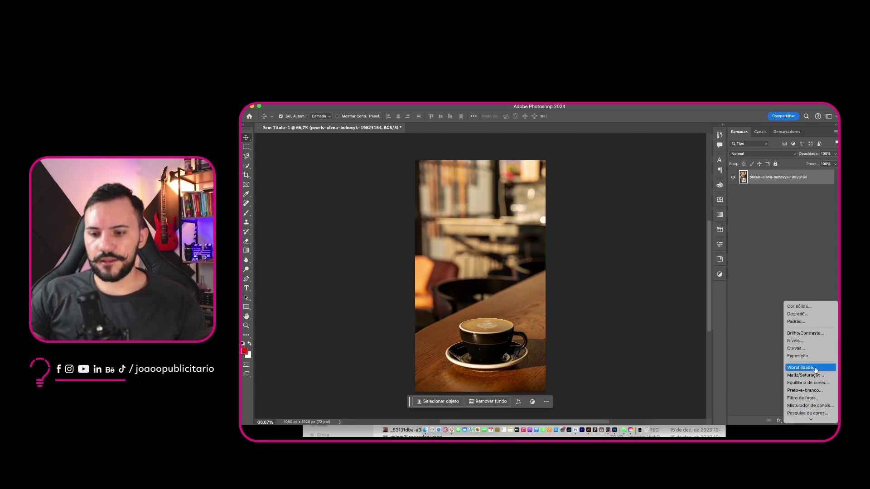
{"action": "scroll", "coordinate": [815, 369], "scroll_direction": "down", "scroll_amount": 2}
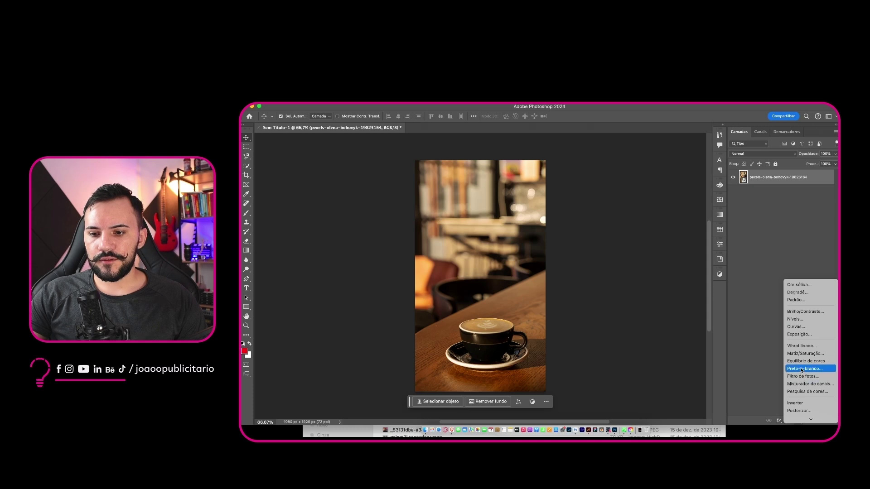
{"action": "left_click", "coordinate": [802, 370]}
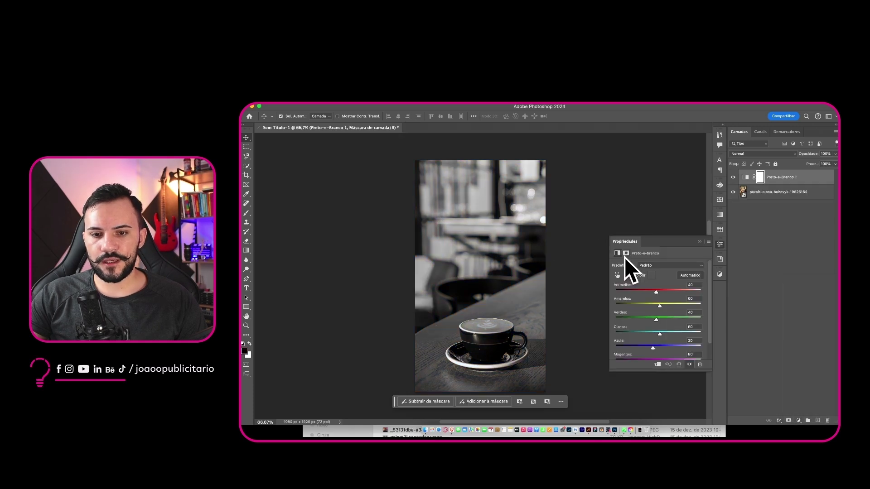
{"action": "left_click", "coordinate": [701, 242]}
{"action": "left_click", "coordinate": [799, 421]}
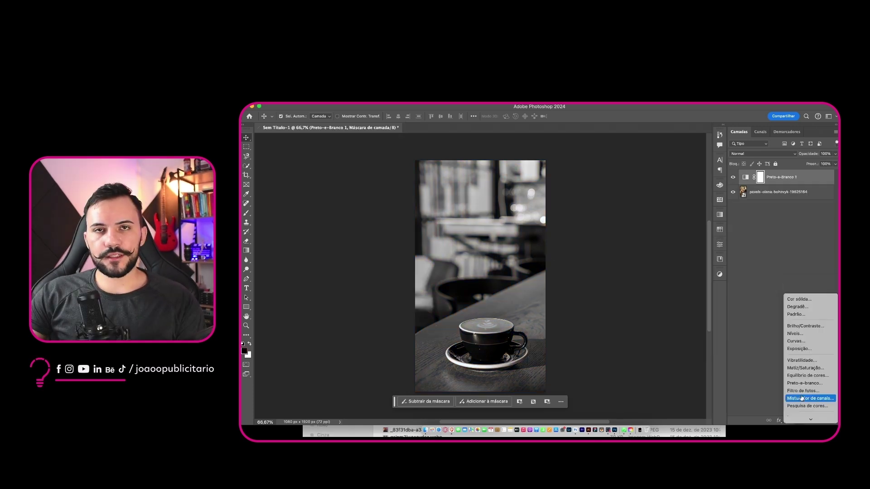
{"action": "left_click", "coordinate": [777, 378]}
{"action": "left_click", "coordinate": [779, 421]}
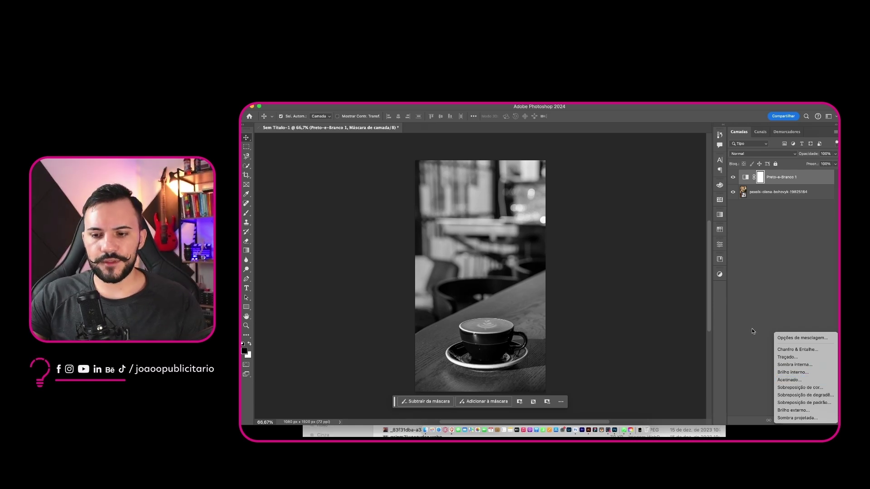
{"action": "left_click", "coordinate": [740, 318]}
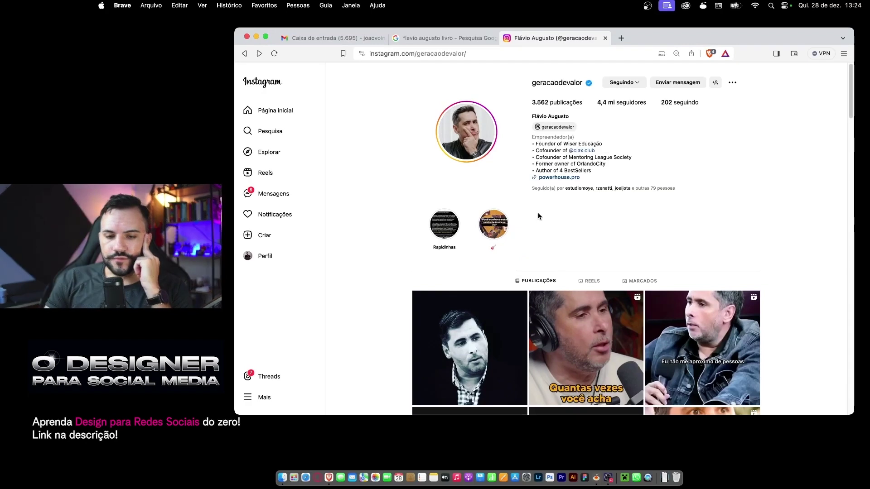
- View the geracaodevalor profile's Instagram stories, paging back and forth through the question-box answers, and return to the profile
{"action": "left_click", "coordinate": [493, 151]}
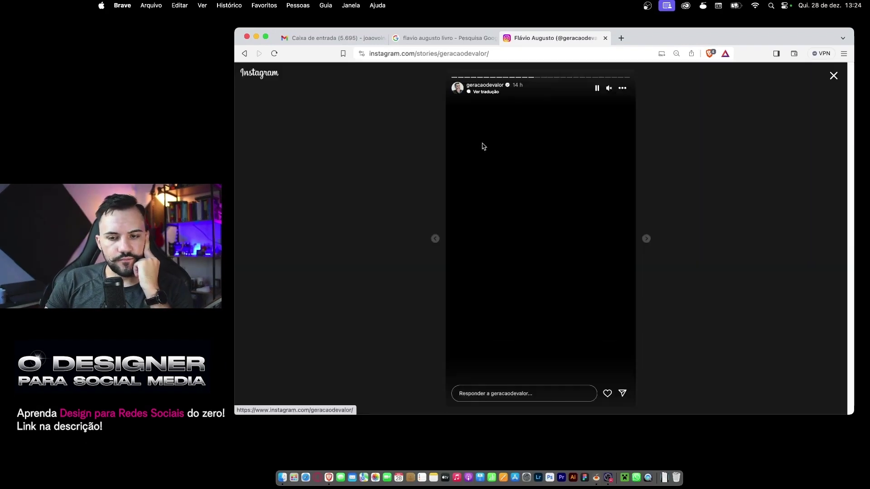
{"action": "left_click", "coordinate": [435, 239]}
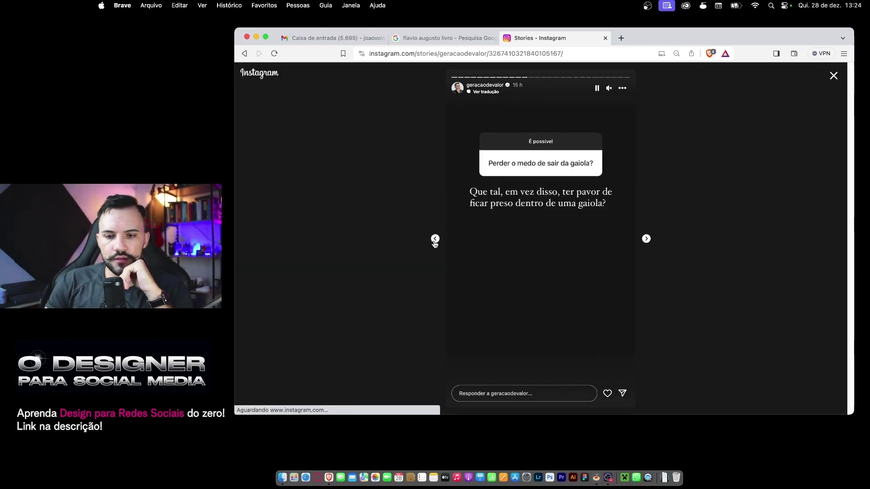
{"action": "left_click", "coordinate": [436, 240]}
{"action": "left_click", "coordinate": [435, 239]}
{"action": "left_click", "coordinate": [435, 239]}
{"action": "left_click", "coordinate": [435, 240]}
{"action": "left_click", "coordinate": [647, 239]}
{"action": "left_click", "coordinate": [646, 239]}
{"action": "left_click", "coordinate": [646, 239]}
{"action": "left_click", "coordinate": [647, 239]}
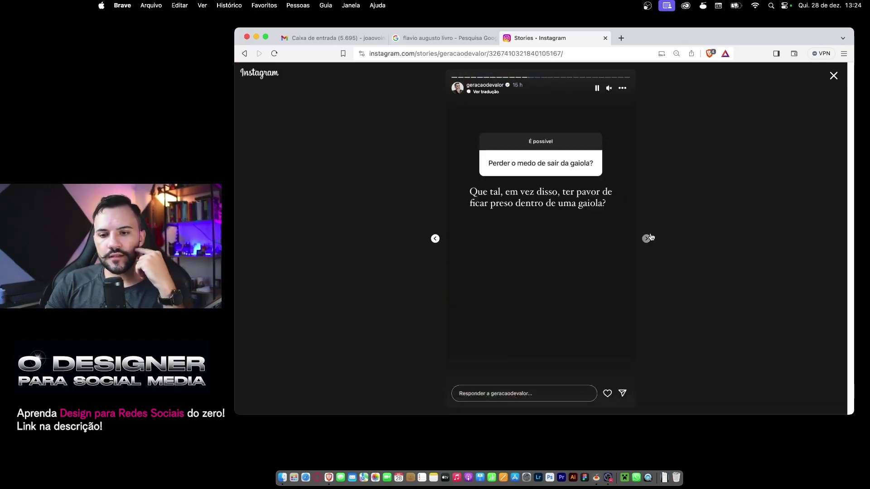
{"action": "left_click", "coordinate": [647, 239]}
{"action": "left_click", "coordinate": [834, 75]}
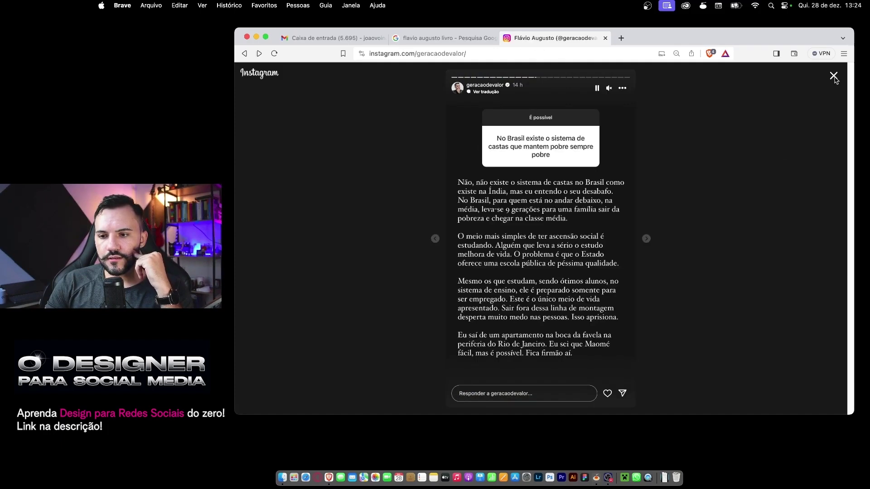
- Examine the geracaodevalor profile's post grid and its Reels
{"action": "scroll", "coordinate": [700, 193], "scroll_direction": "down", "scroll_amount": 5}
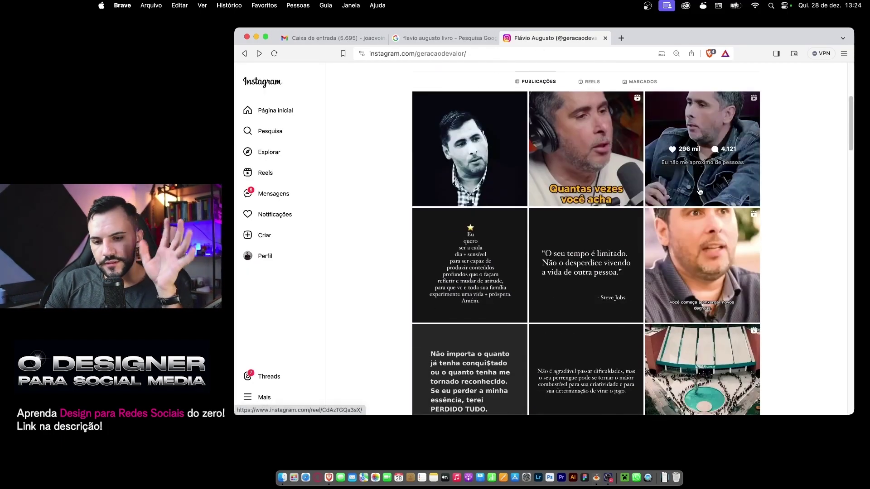
{"action": "scroll", "coordinate": [623, 195], "scroll_direction": "up", "scroll_amount": 1}
{"action": "scroll", "coordinate": [623, 195], "scroll_direction": "up", "scroll_amount": 1}
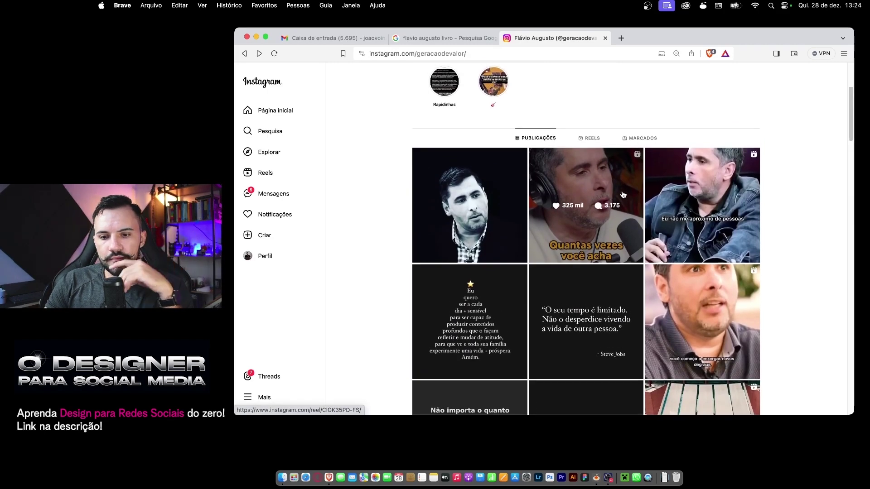
{"action": "left_click", "coordinate": [589, 139]}
{"action": "scroll", "coordinate": [638, 241], "scroll_direction": "down", "scroll_amount": 10}
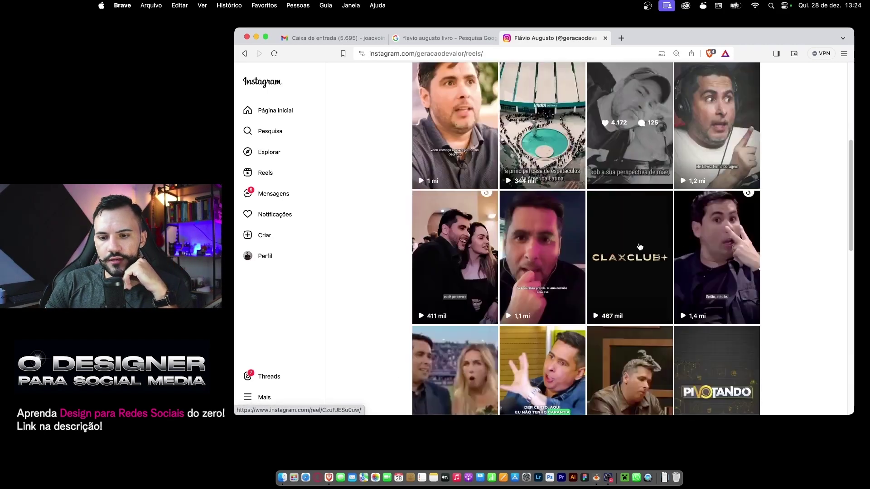
{"action": "scroll", "coordinate": [593, 218], "scroll_direction": "down", "scroll_amount": 6}
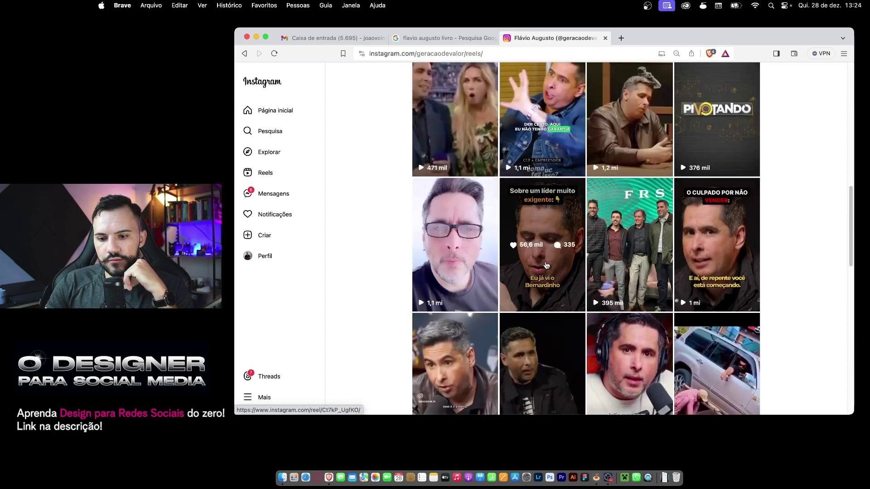
{"action": "scroll", "coordinate": [570, 236], "scroll_direction": "down", "scroll_amount": 4}
{"action": "scroll", "coordinate": [573, 265], "scroll_direction": "up", "scroll_amount": 5}
{"action": "scroll", "coordinate": [574, 265], "scroll_direction": "up", "scroll_amount": 12}
- Return to the profile's publications and examine the text-on-dark posts and photos further down the grid
{"action": "left_click", "coordinate": [537, 157]}
{"action": "scroll", "coordinate": [615, 245], "scroll_direction": "down", "scroll_amount": 5}
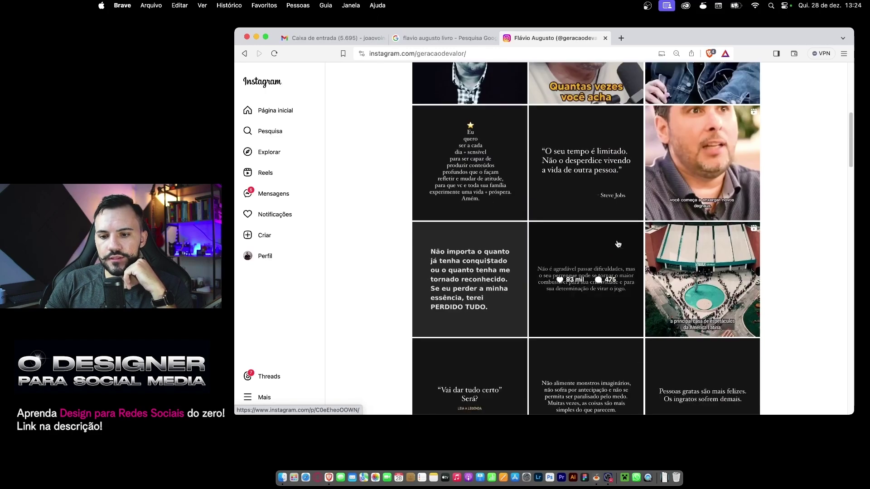
{"action": "scroll", "coordinate": [617, 245], "scroll_direction": "down", "scroll_amount": 6}
{"action": "scroll", "coordinate": [572, 236], "scroll_direction": "down", "scroll_amount": 3}
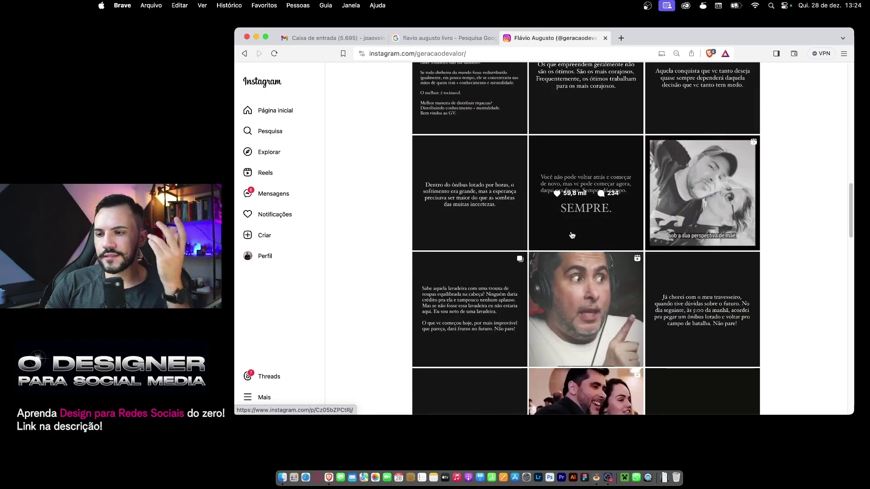
{"action": "scroll", "coordinate": [551, 171], "scroll_direction": "down", "scroll_amount": 6}
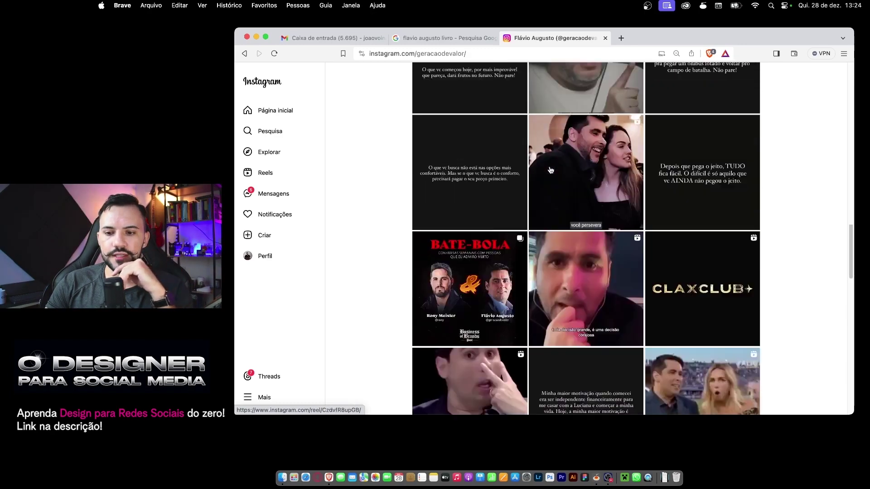
{"action": "scroll", "coordinate": [551, 170], "scroll_direction": "up", "scroll_amount": 15}
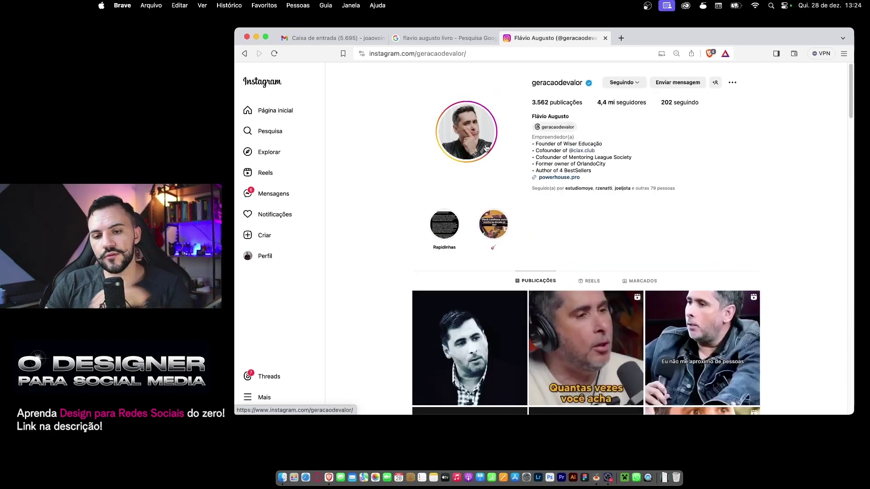
- View the first few stories of the Rapidinhas highlight and return to the profile
{"action": "left_click", "coordinate": [452, 226]}
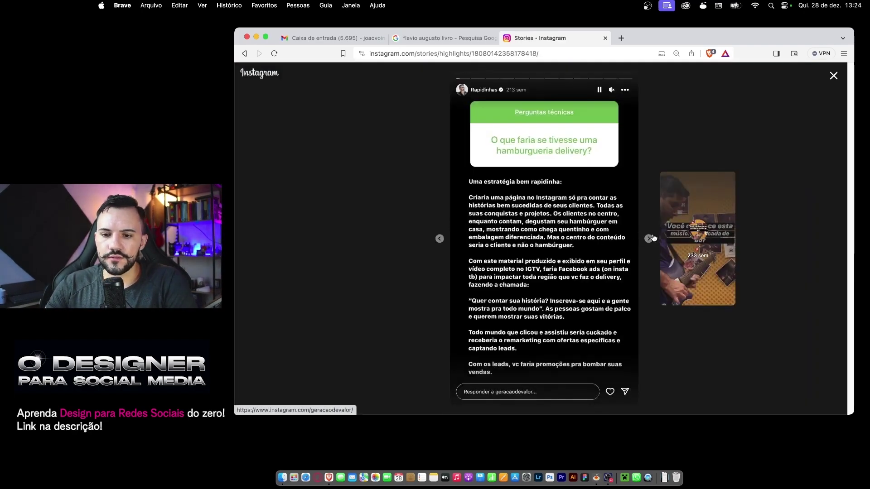
{"action": "left_click", "coordinate": [652, 239]}
{"action": "left_click", "coordinate": [652, 239]}
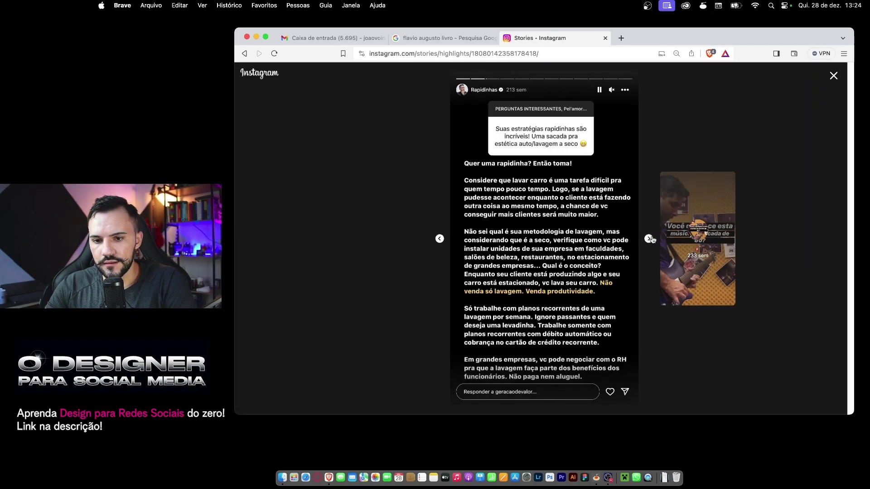
{"action": "left_click", "coordinate": [650, 239]}
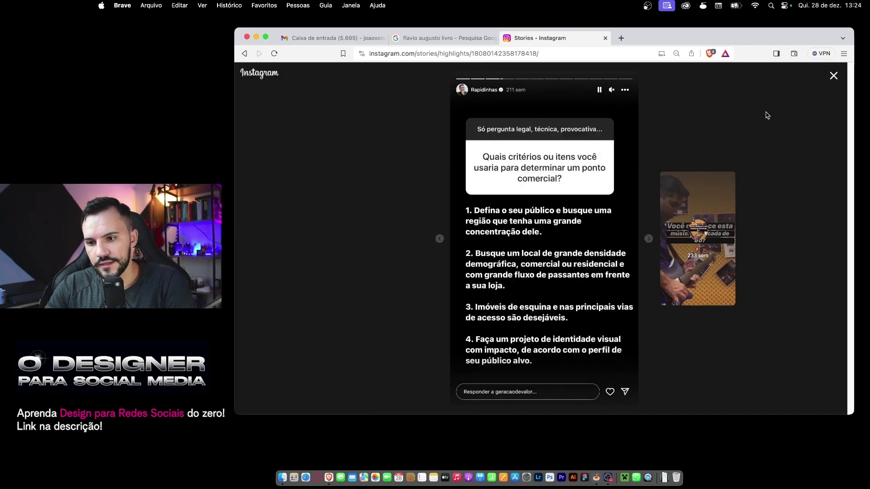
{"action": "left_click", "coordinate": [834, 76]}
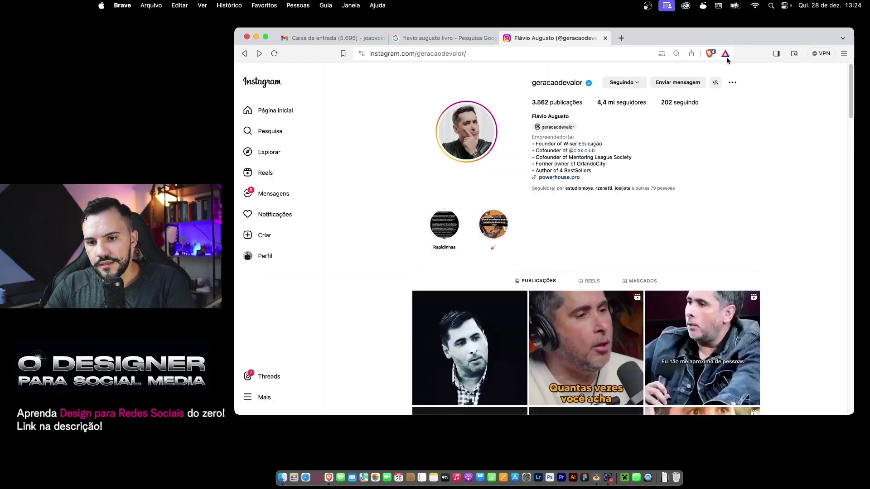
- Search the web for "flavio augusto livro" in a new tab and show the shopping results
{"action": "left_click", "coordinate": [624, 39]}
{"action": "type", "text": "flavio augusto livro"}
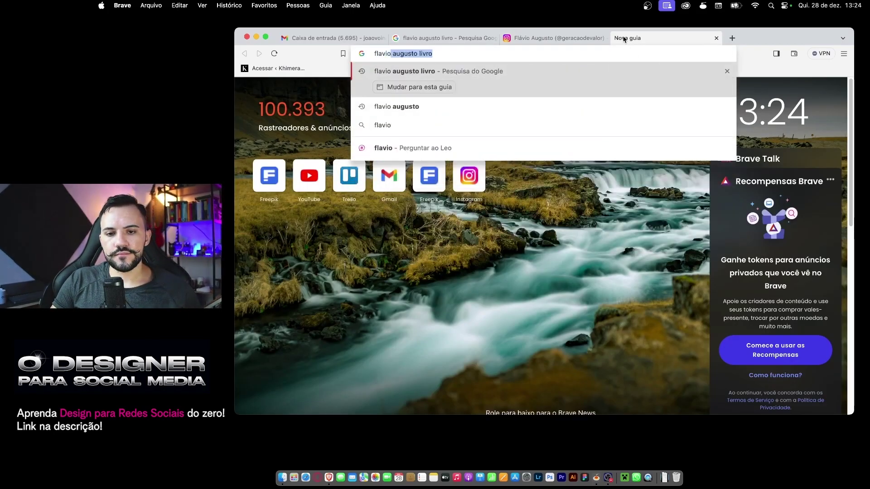
{"action": "key", "text": "Return"}
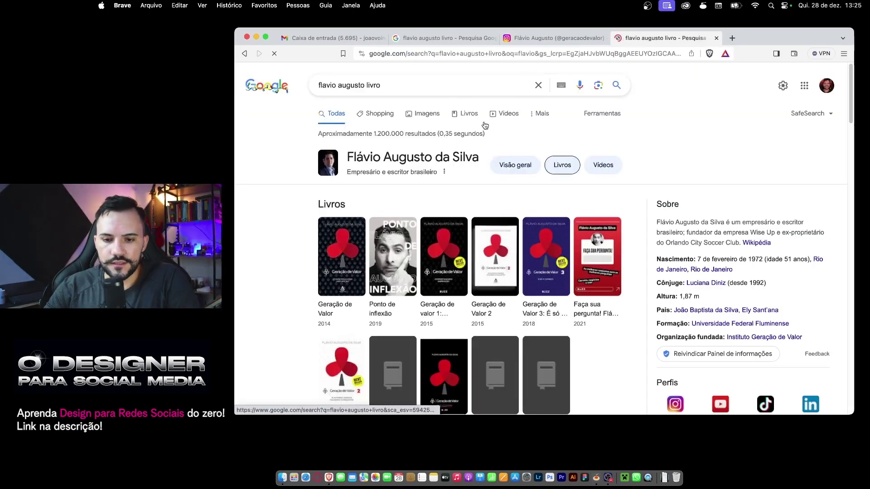
{"action": "left_click", "coordinate": [378, 114]}
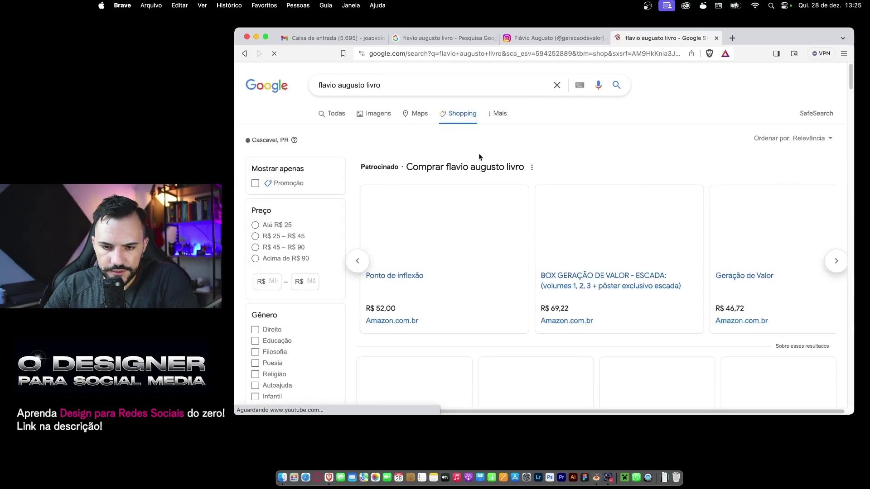
- Open the product details of the book "Faça Sua Pergunta!" and go back to the Instagram profile's posts
{"action": "scroll", "coordinate": [608, 176], "scroll_direction": "down", "scroll_amount": 2}
{"action": "scroll", "coordinate": [608, 176], "scroll_direction": "down", "scroll_amount": 3}
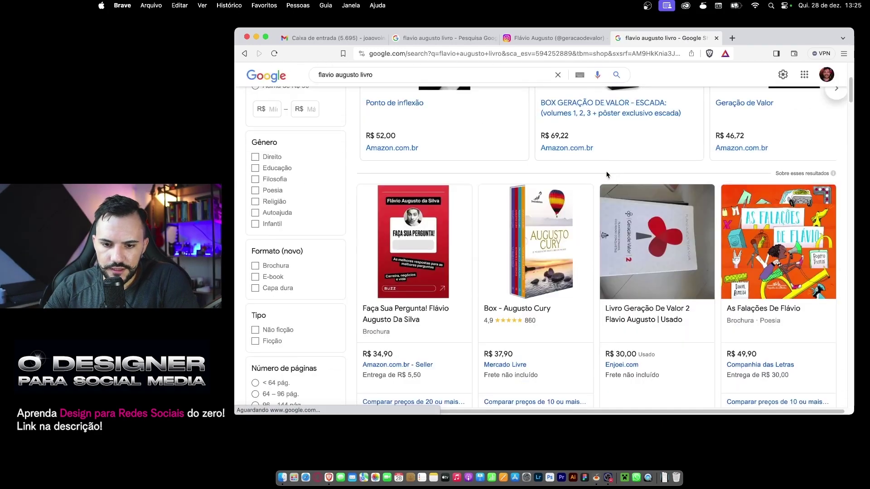
{"action": "left_click", "coordinate": [413, 255]}
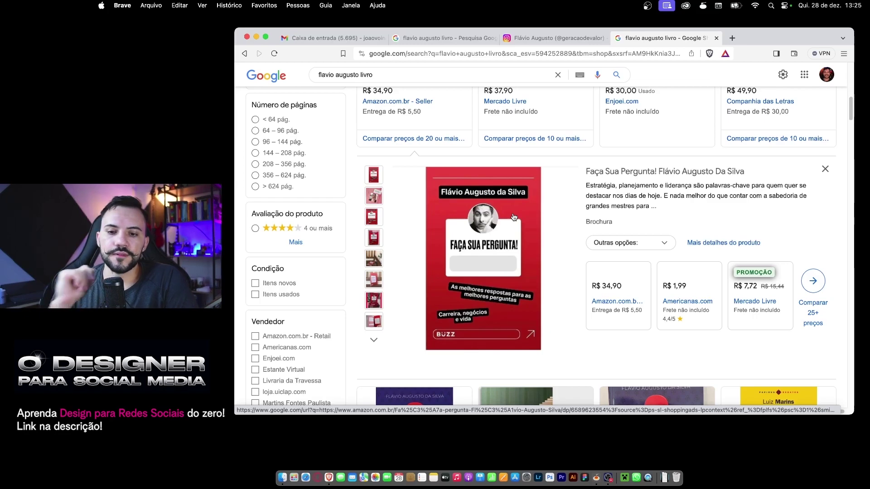
{"action": "left_click", "coordinate": [568, 40]}
{"action": "scroll", "coordinate": [521, 272], "scroll_direction": "down", "scroll_amount": 5}
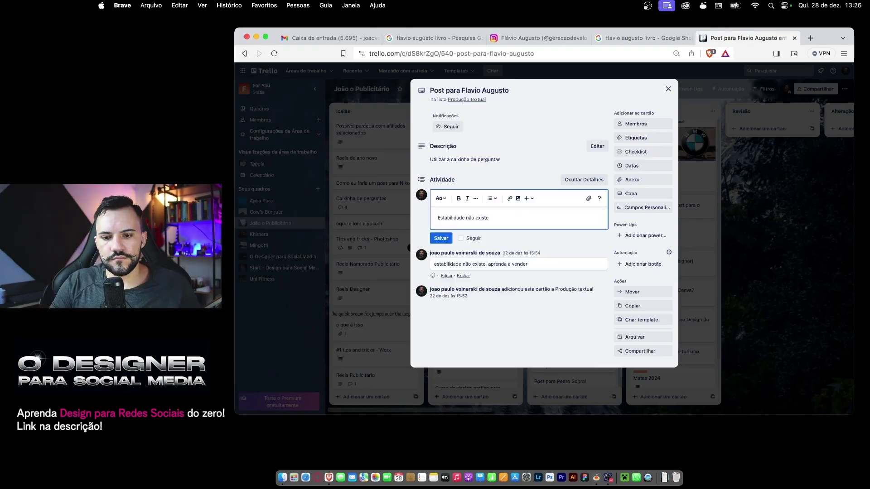
- Save the Trello card comment "Estabilidade não existe." / "Aprenda a vender." on two lines and rename the card "Criativo para Flavio Augusto"
{"action": "type", "text": "."}
{"action": "key", "text": "Return"}
{"action": "type", "text": "Aprenda a vend"}
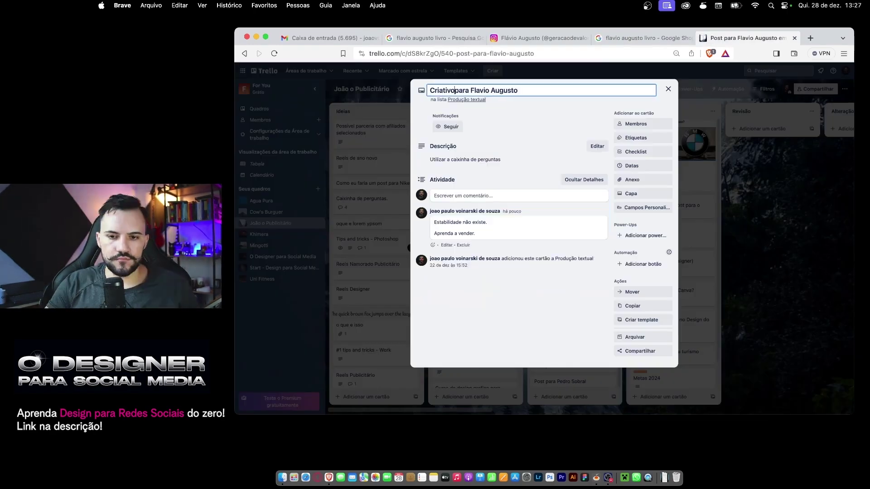
{"action": "key", "text": "Return"}
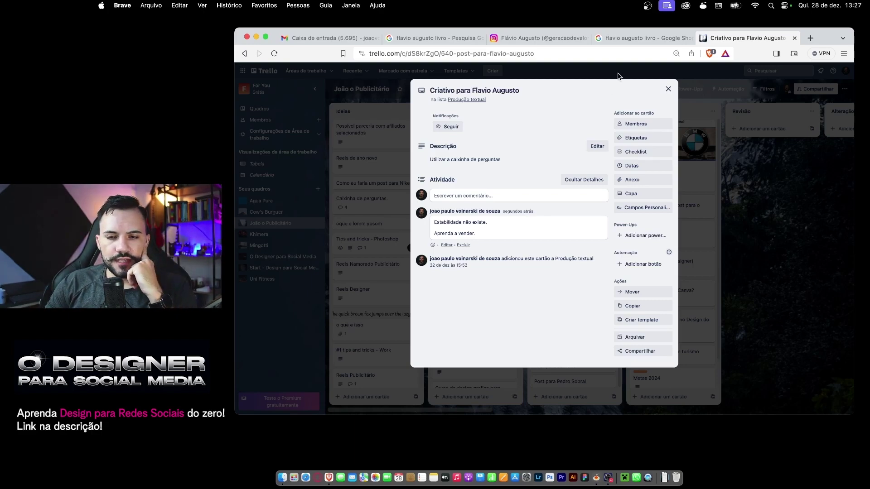
- Open YouTube in a new tab and search for "flavio augusto"
{"action": "left_click", "coordinate": [811, 38]}
{"action": "type", "text": "y"}
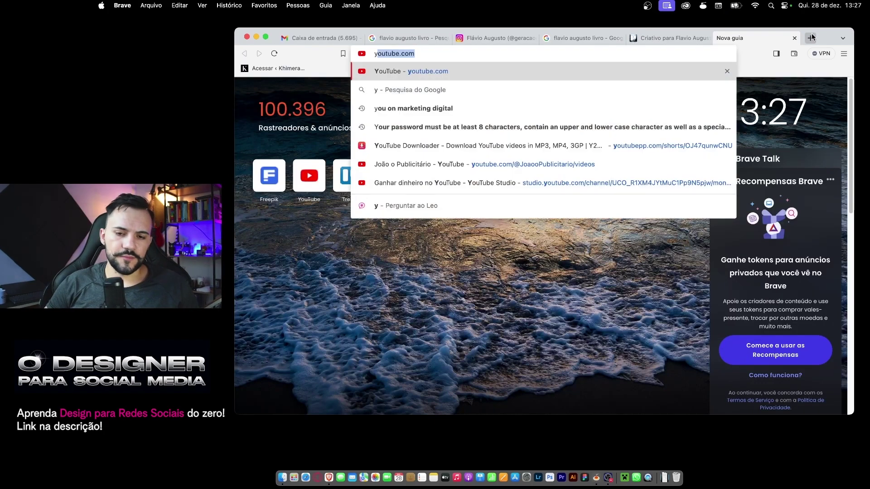
{"action": "key", "text": "Return"}
{"action": "left_click", "coordinate": [609, 75]}
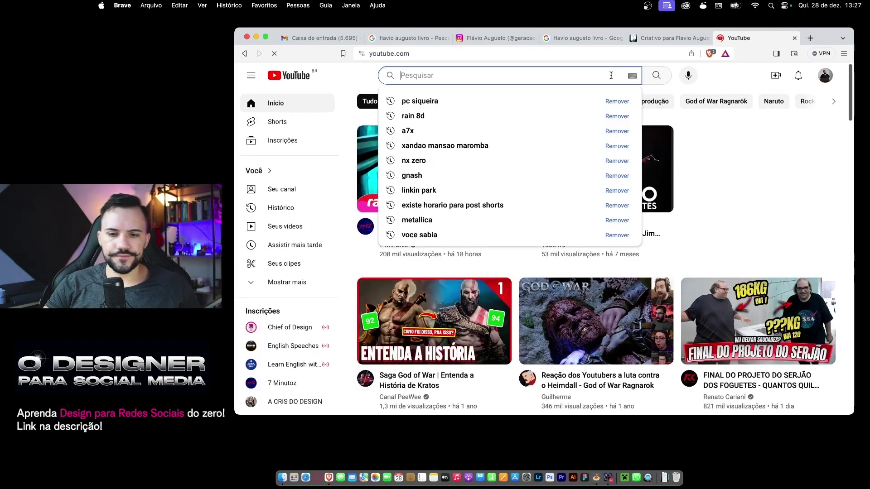
{"action": "type", "text": "flavio augusto"}
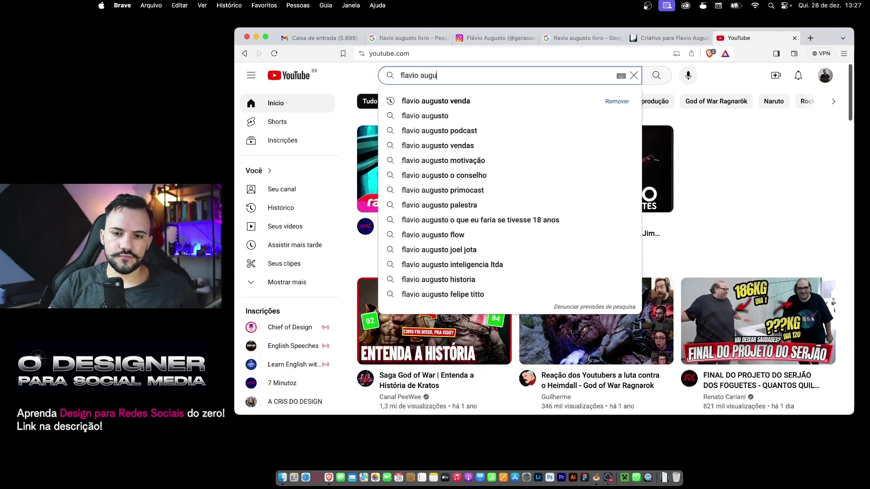
{"action": "key", "text": "Return"}
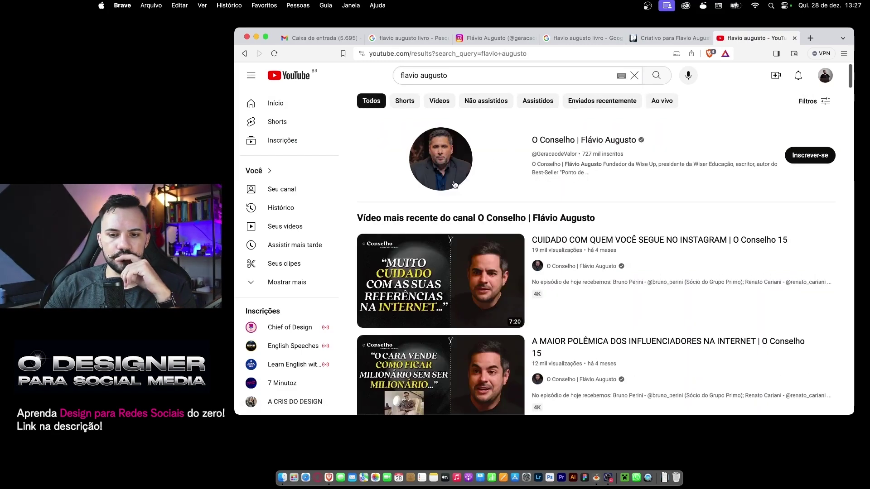
- Open the channel O Conselho | Flávio Augusto and look at its live broadcasts
{"action": "left_click", "coordinate": [458, 176]}
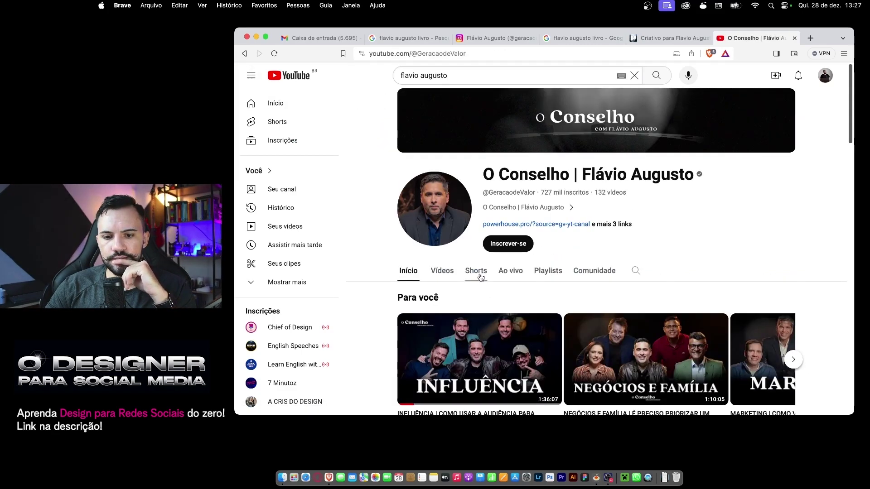
{"action": "left_click", "coordinate": [503, 271]}
{"action": "scroll", "coordinate": [741, 230], "scroll_direction": "down", "scroll_amount": 3}
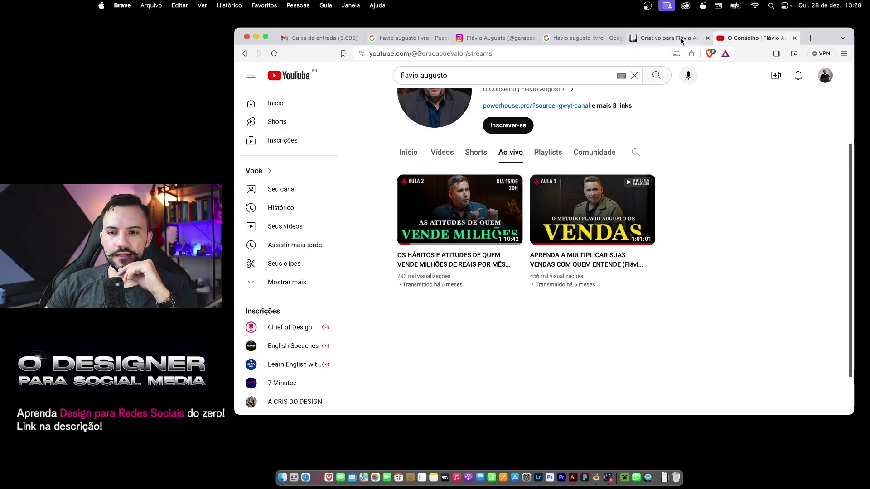
- Check the Trello card and search Google for "flavio augusto" in a new browser tab
{"action": "left_click", "coordinate": [646, 39]}
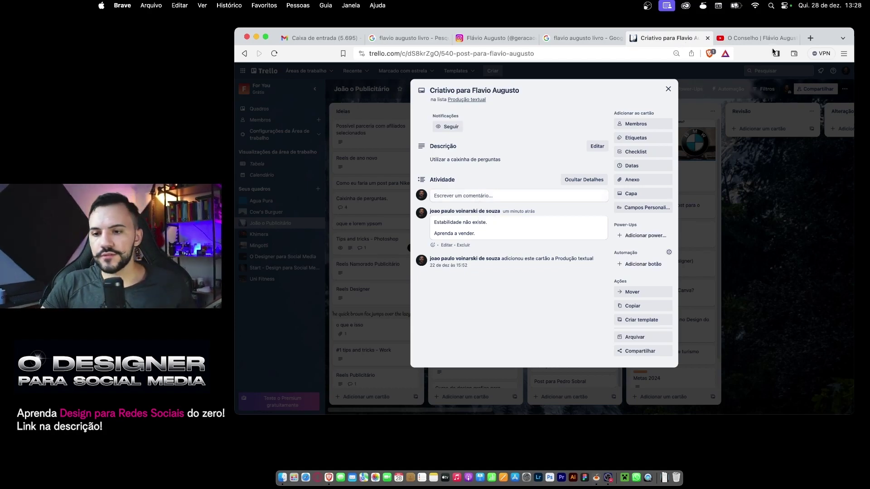
{"action": "left_click", "coordinate": [810, 39]}
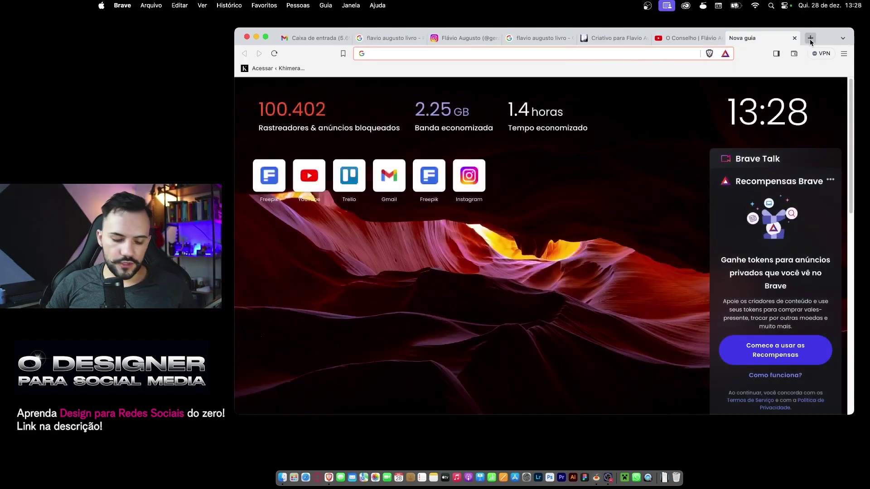
{"action": "type", "text": "flavio augusto livro"}
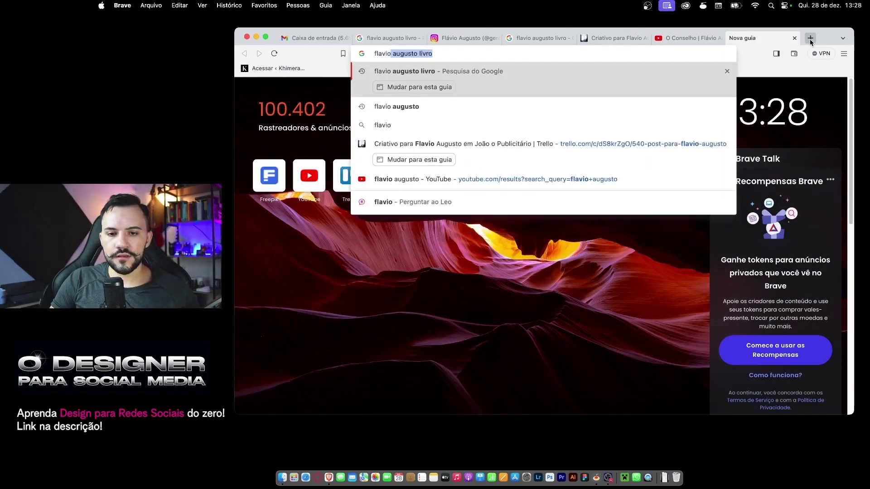
{"action": "key", "text": "Right"}
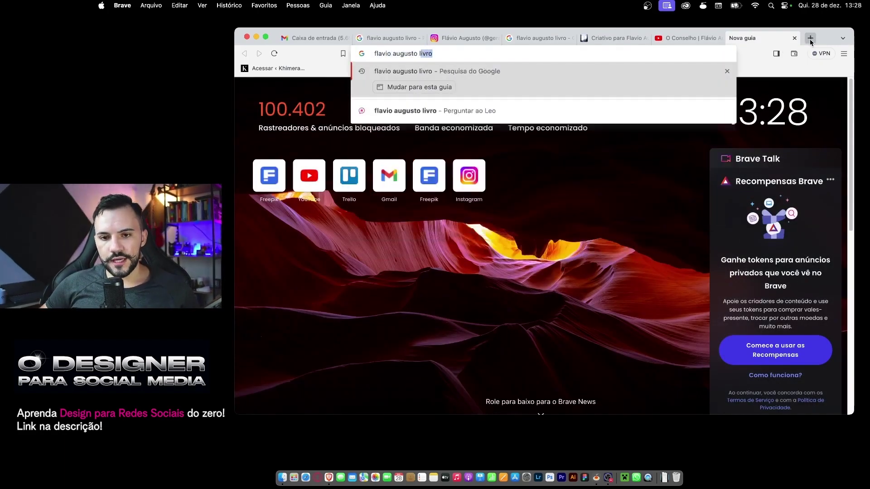
{"action": "key", "text": "BackSpace"}
{"action": "key", "text": "Return"}
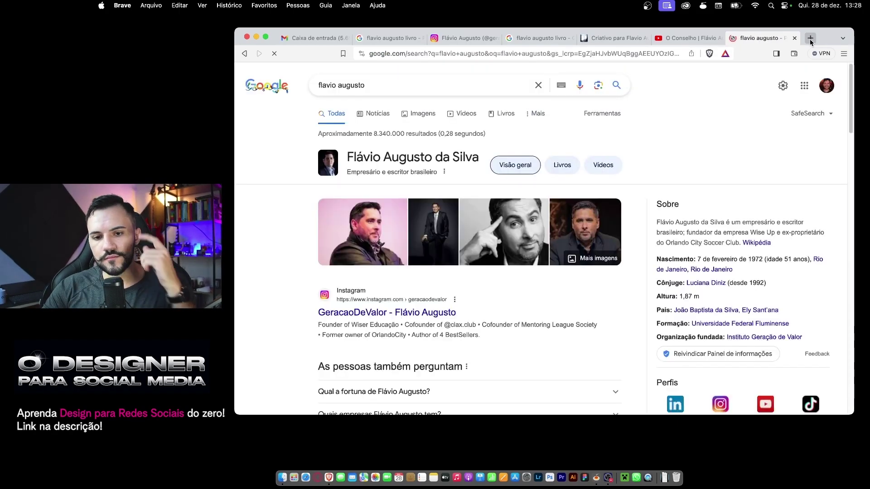
- Show the image results for "flavio augusto", filter them to size Grande and browse the photos
{"action": "left_click", "coordinate": [422, 115]}
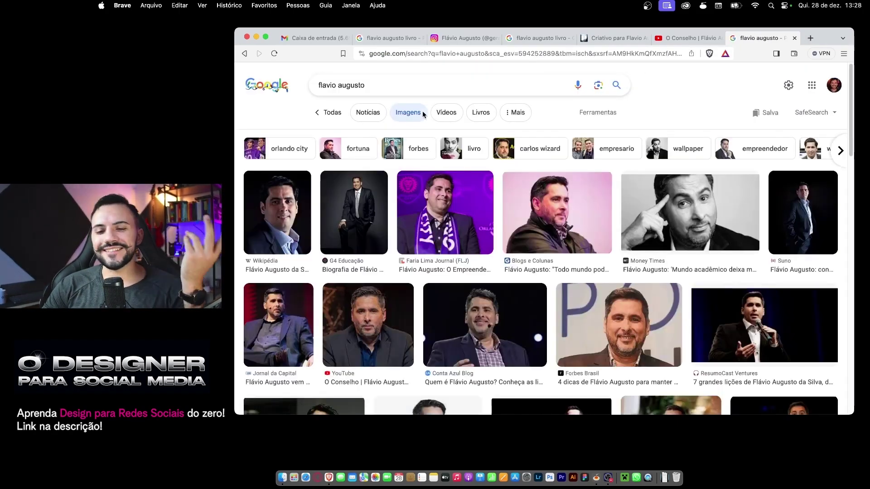
{"action": "left_click", "coordinate": [607, 116]}
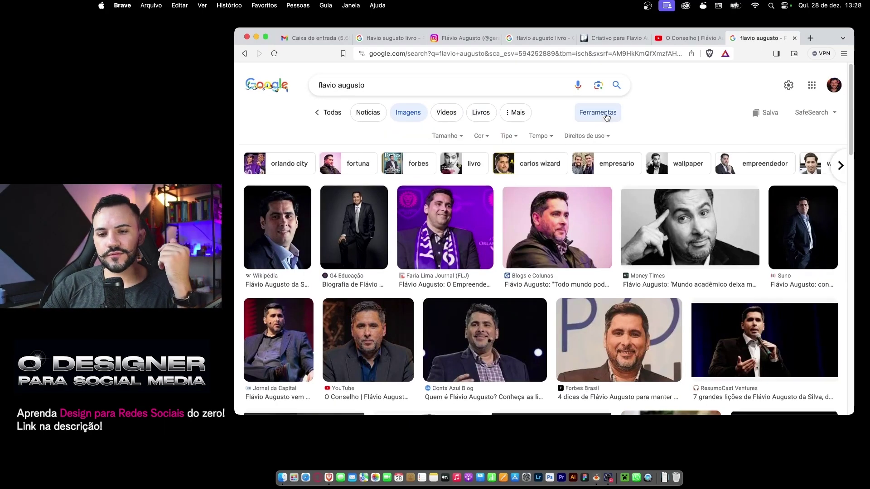
{"action": "left_click", "coordinate": [446, 137]}
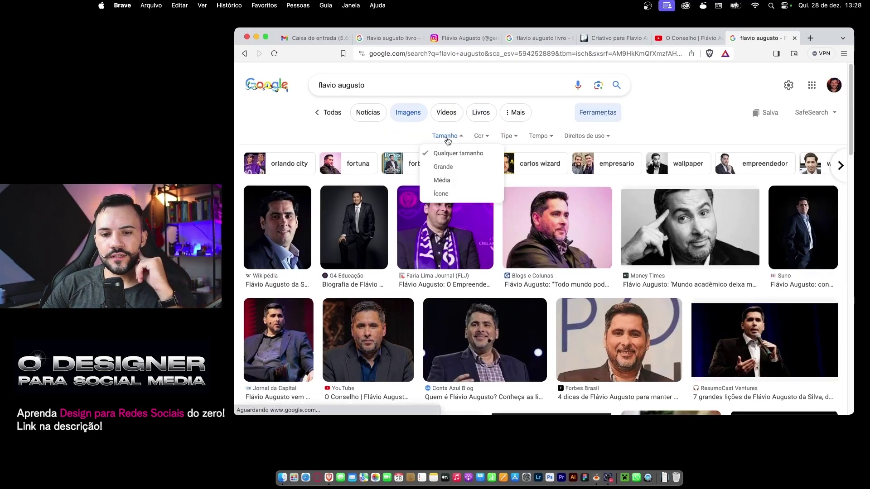
{"action": "left_click", "coordinate": [453, 168]}
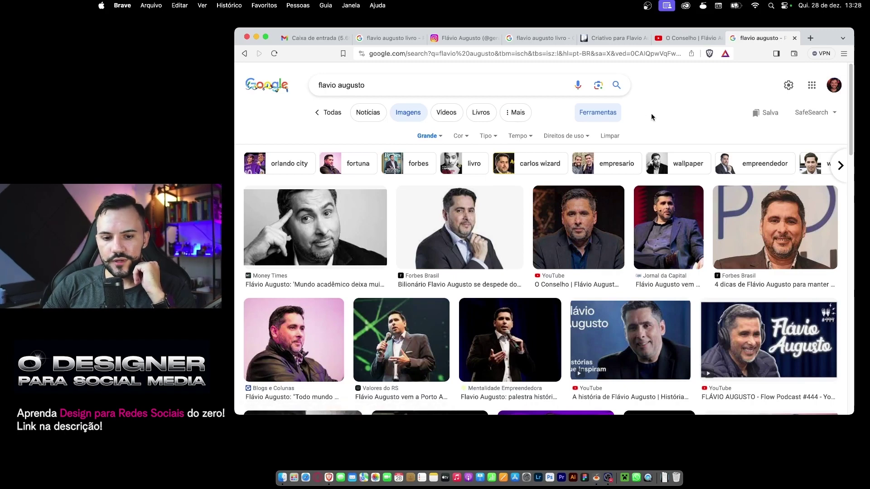
{"action": "scroll", "coordinate": [652, 115], "scroll_direction": "down", "scroll_amount": 1}
{"action": "scroll", "coordinate": [651, 117], "scroll_direction": "down", "scroll_amount": 1}
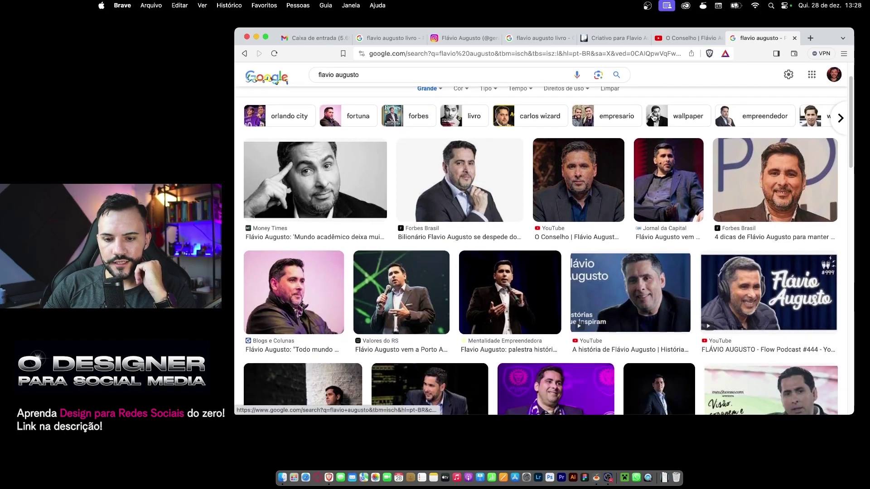
{"action": "scroll", "coordinate": [654, 118], "scroll_direction": "down", "scroll_amount": 10}
{"action": "scroll", "coordinate": [654, 118], "scroll_direction": "up", "scroll_amount": 15}
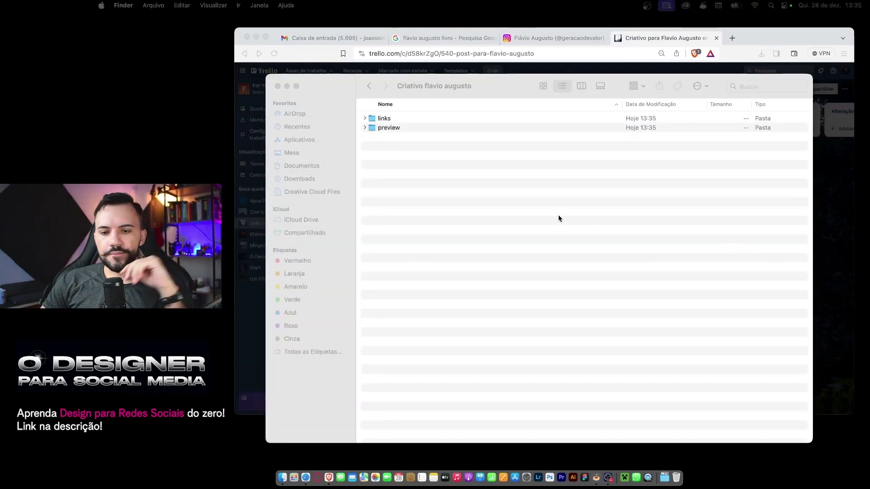
{"action": "double_click", "coordinate": [402, 117]}
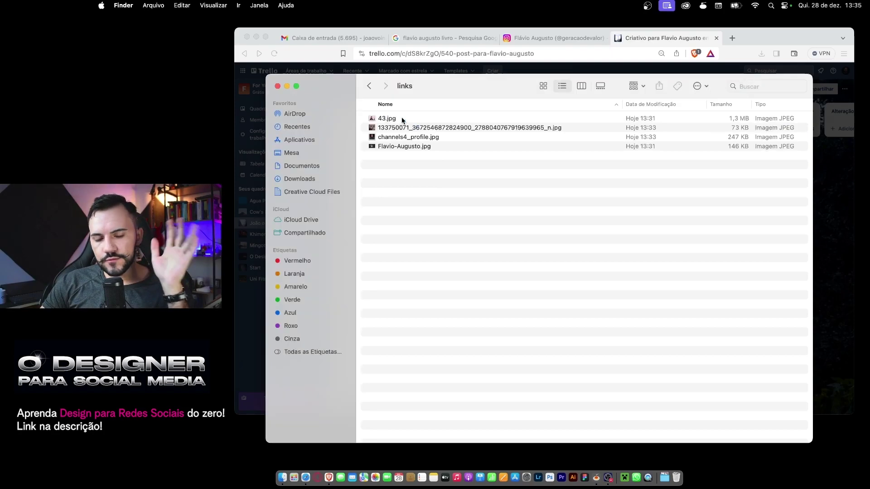
{"action": "left_click", "coordinate": [414, 121]}
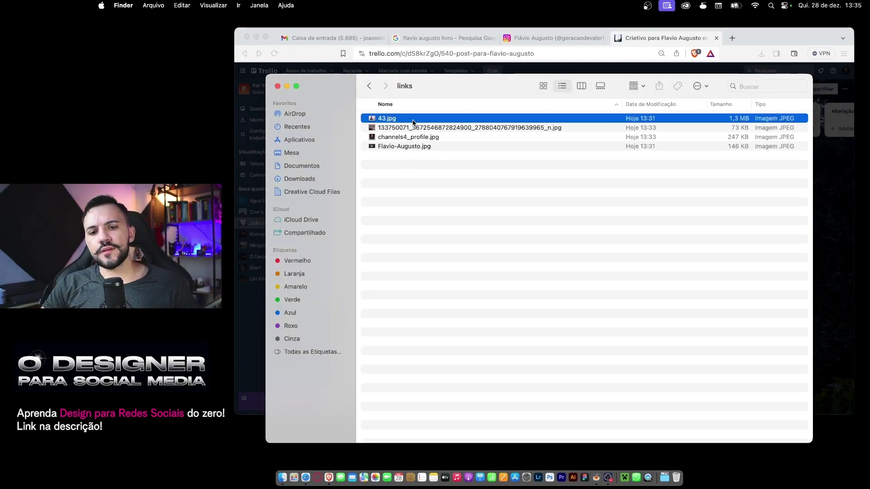
{"action": "key", "text": "Down"}
{"action": "key", "text": "Down"}
{"action": "key", "text": "Down"}
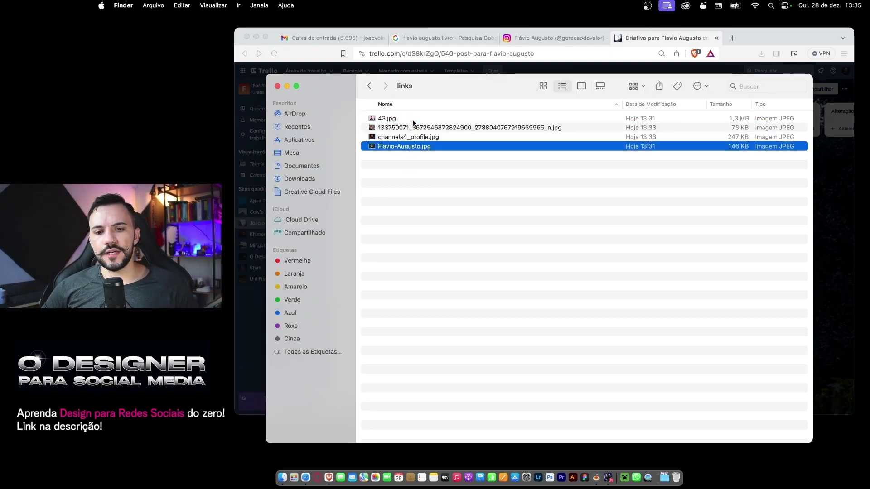
{"action": "left_click", "coordinate": [369, 86]}
{"action": "double_click", "coordinate": [403, 126]}
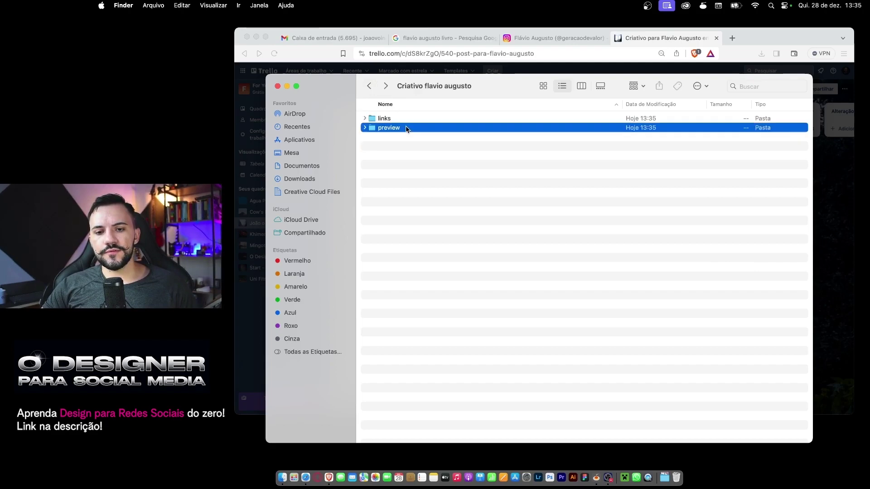
{"action": "left_click", "coordinate": [370, 85]}
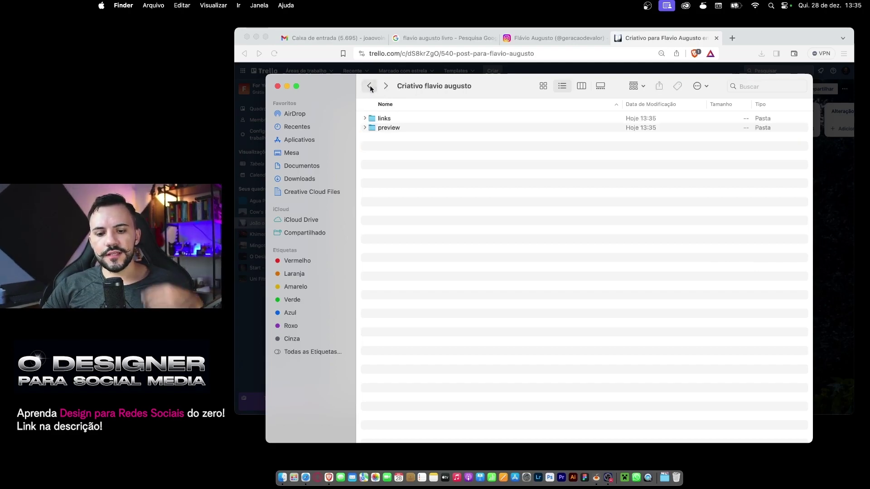
- Switch to Photoshop and create a new document 1080 px wide and 1920 px high
{"action": "left_click", "coordinate": [551, 479]}
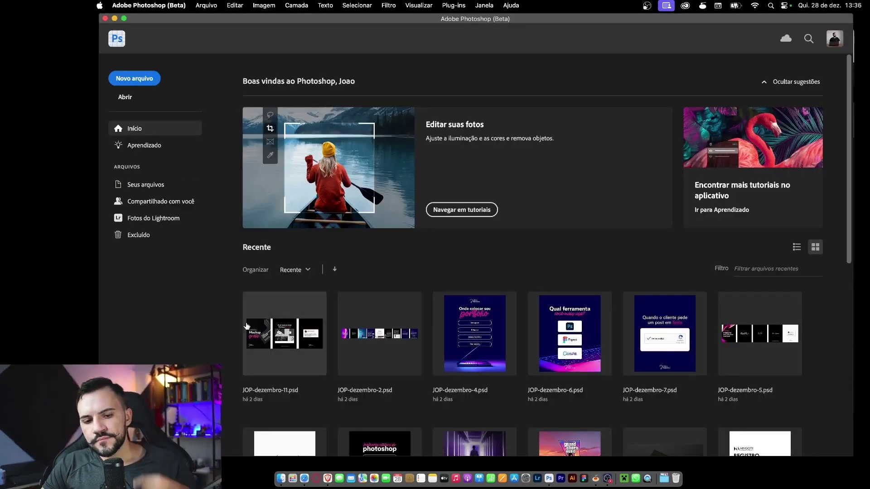
{"action": "key", "text": "super+n"}
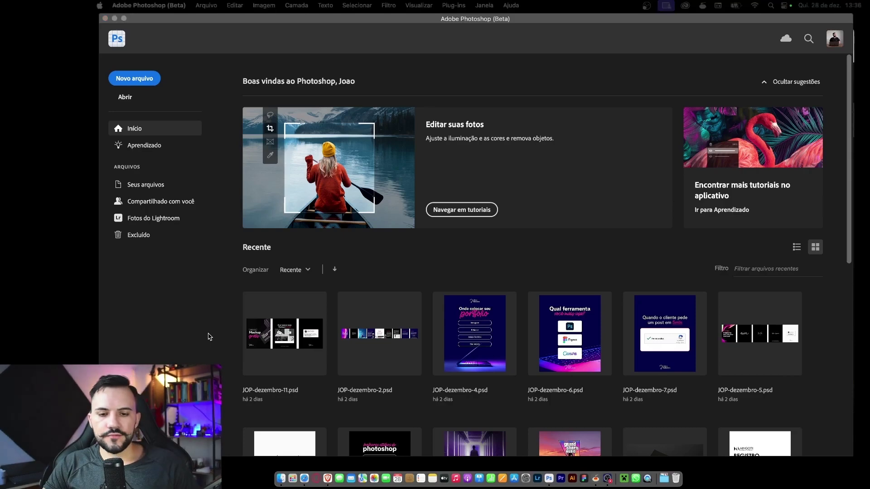
{"action": "left_click_drag", "start_coordinate": [869, 129], "coordinate": [382, 64]}
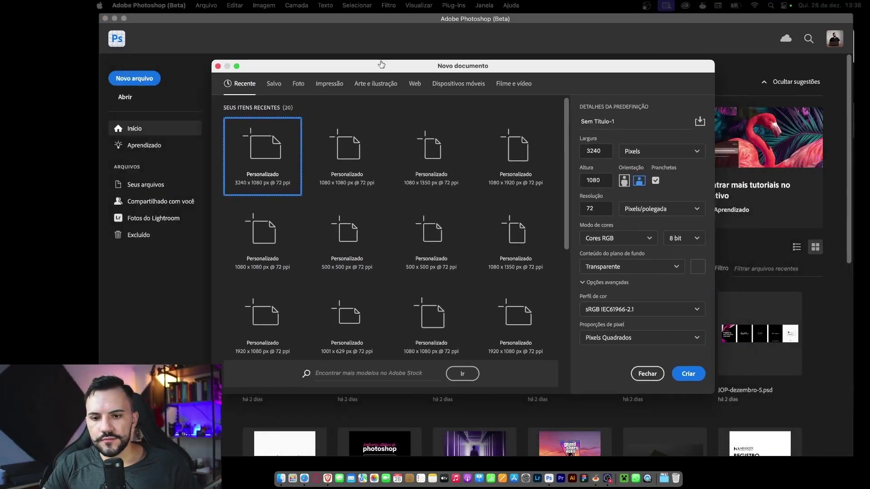
{"action": "double_click", "coordinate": [605, 156]}
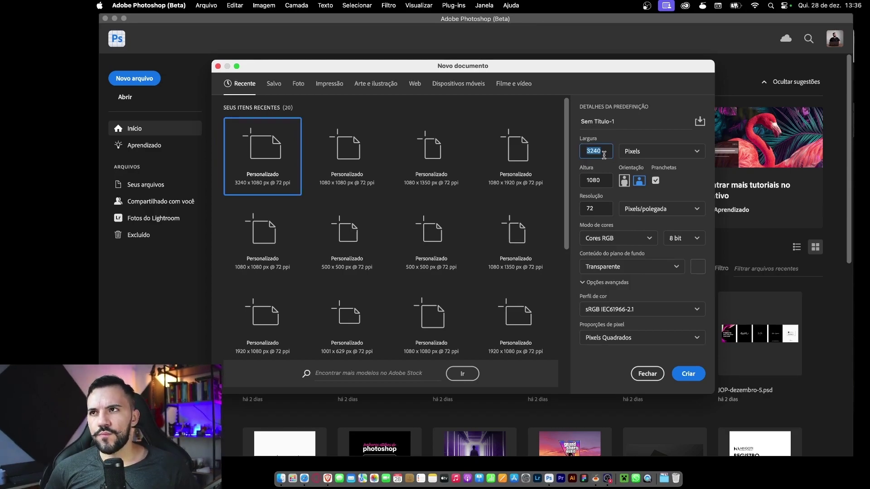
{"action": "type", "text": "1080"}
{"action": "key", "text": "Tab"}
{"action": "type", "text": "192"}
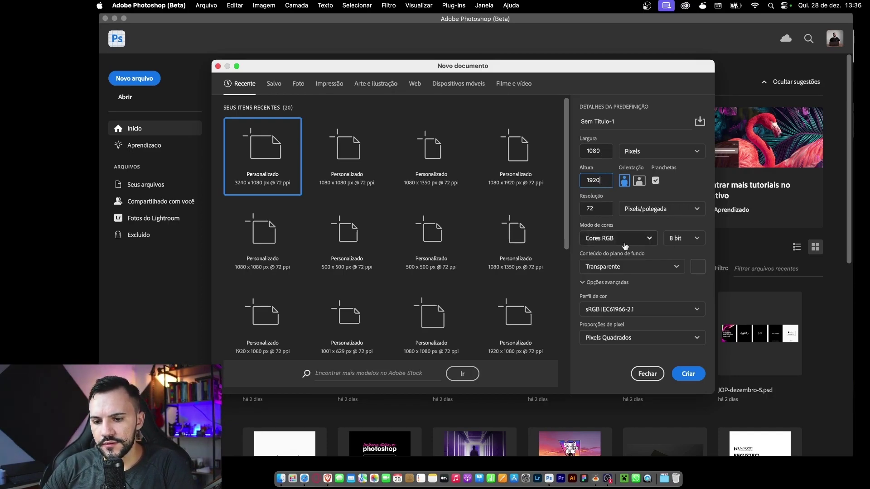
{"action": "left_click", "coordinate": [693, 374]}
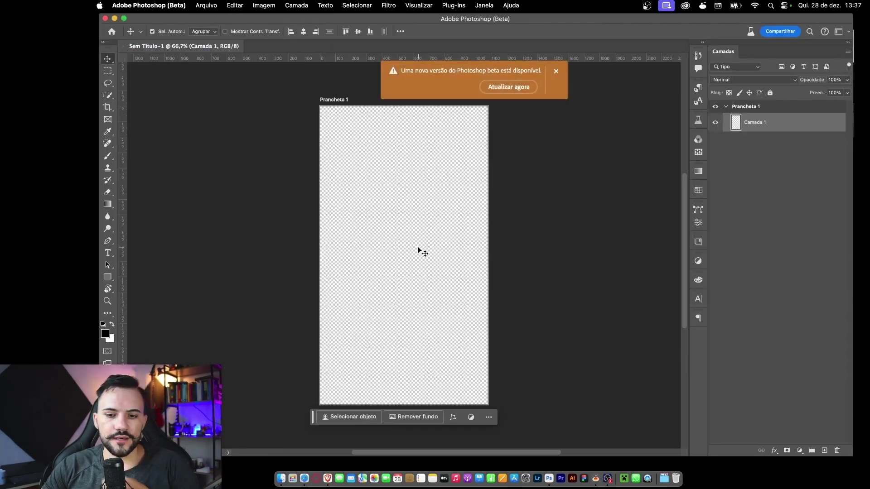
- Select the empty artboard Prancheta 1 and dismiss the Photoshop update notification
{"action": "left_click", "coordinate": [418, 250]}
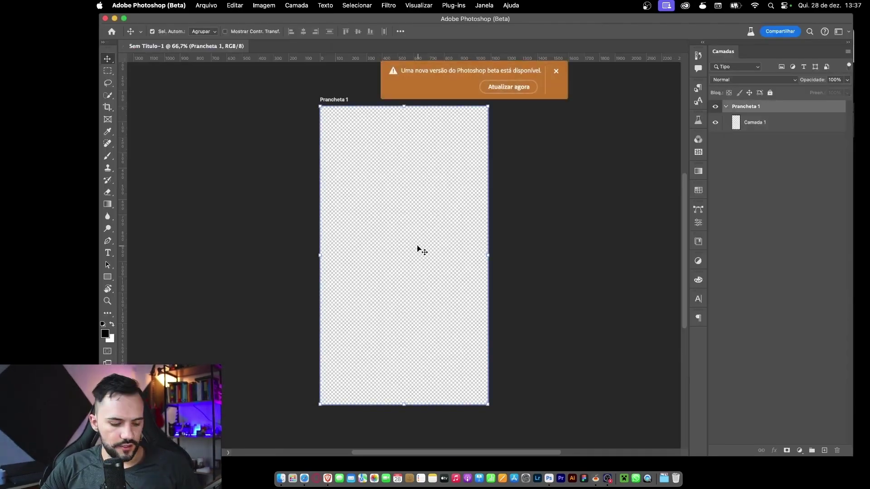
{"action": "scroll", "coordinate": [417, 249], "scroll_direction": "up", "scroll_amount": 4}
{"action": "scroll", "coordinate": [417, 250], "scroll_direction": "down", "scroll_amount": 2}
{"action": "scroll", "coordinate": [418, 249], "scroll_direction": "down", "scroll_amount": 1}
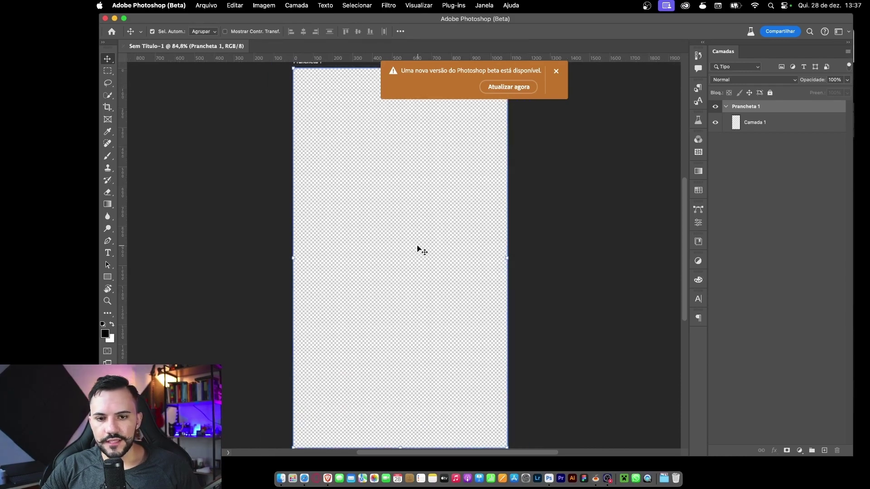
{"action": "scroll", "coordinate": [418, 249], "scroll_direction": "down", "scroll_amount": 1}
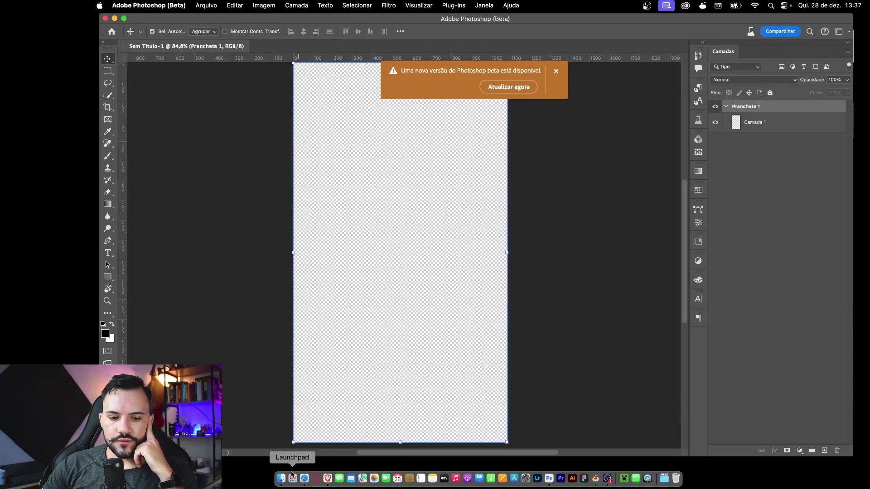
{"action": "left_click", "coordinate": [556, 71]}
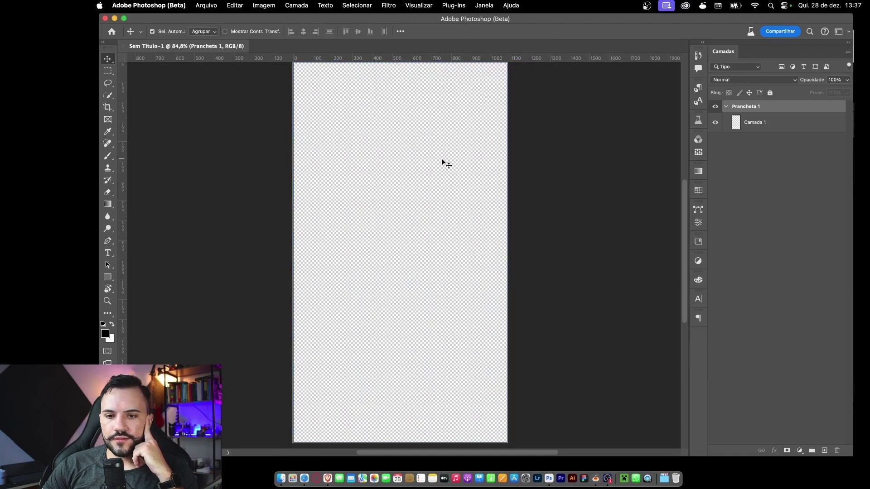
- Place the four photos from the links folder on the artboard as separate layers, keeping each at 100% scale
{"action": "left_click", "coordinate": [281, 479]}
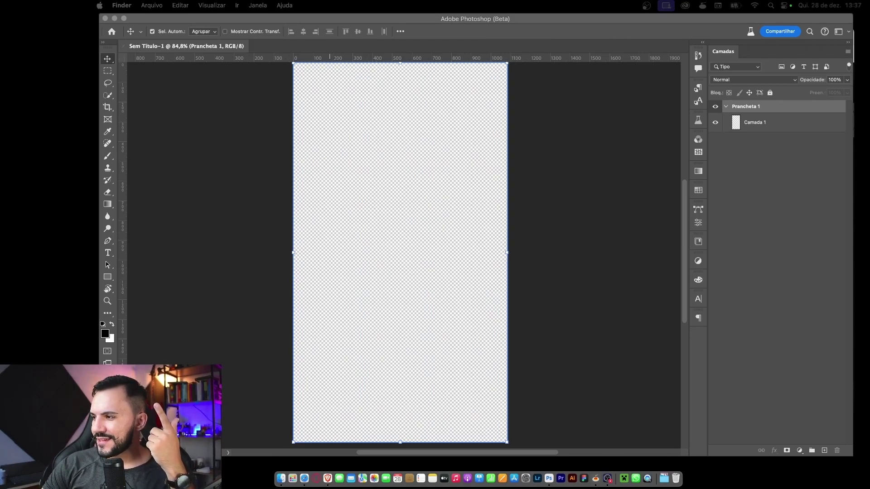
{"action": "left_click_drag", "start_coordinate": [868, 241], "coordinate": [496, 230]}
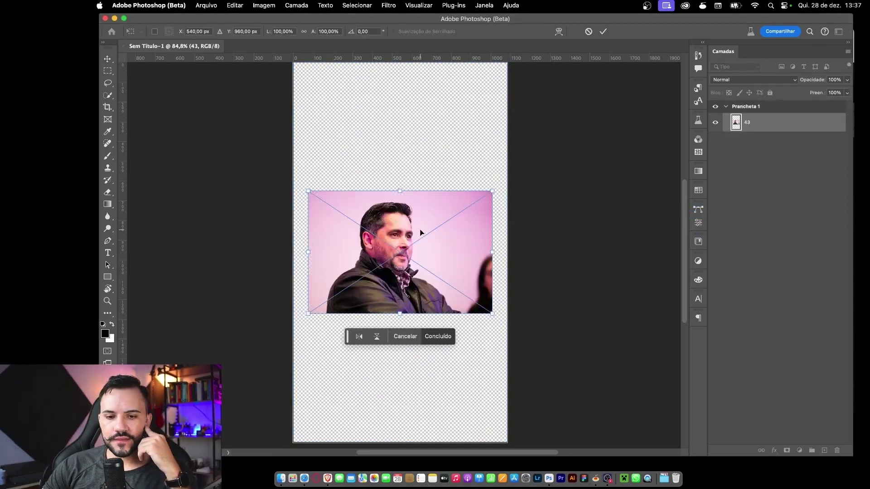
{"action": "key", "text": "Return"}
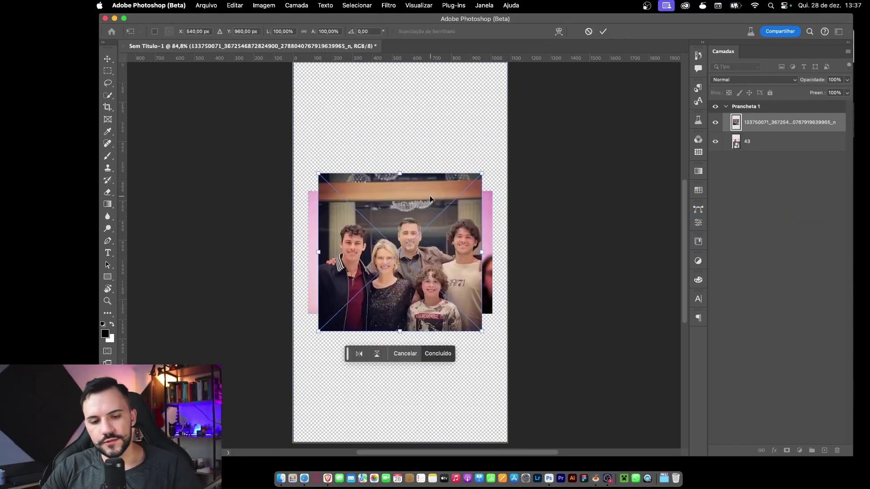
{"action": "key", "text": "Return"}
{"action": "key", "text": "Return"}
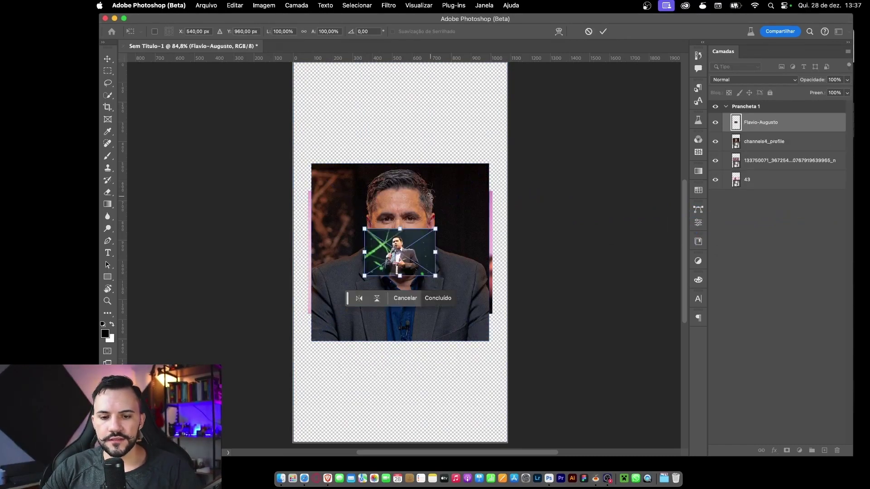
{"action": "key", "text": "Return"}
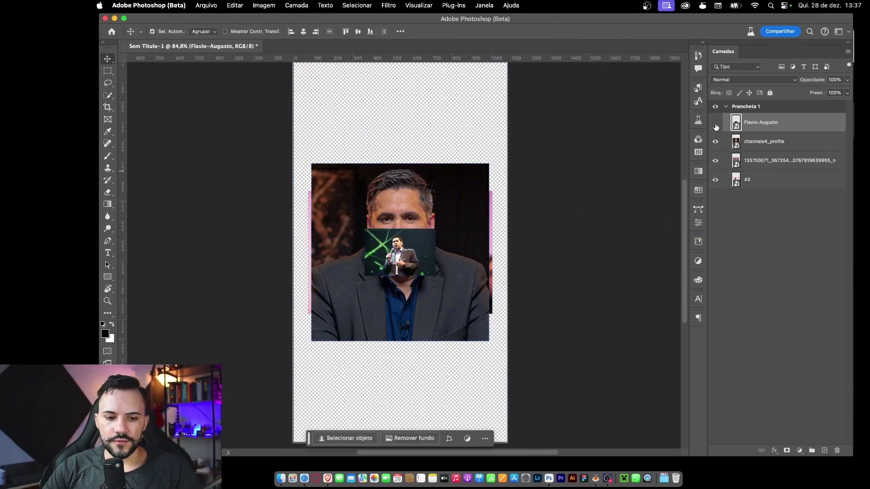
- Hide all the photo layers except channels4_profile and move that layer to the top of the artboard's stack
{"action": "left_click_drag", "start_coordinate": [715, 122], "coordinate": [714, 180]}
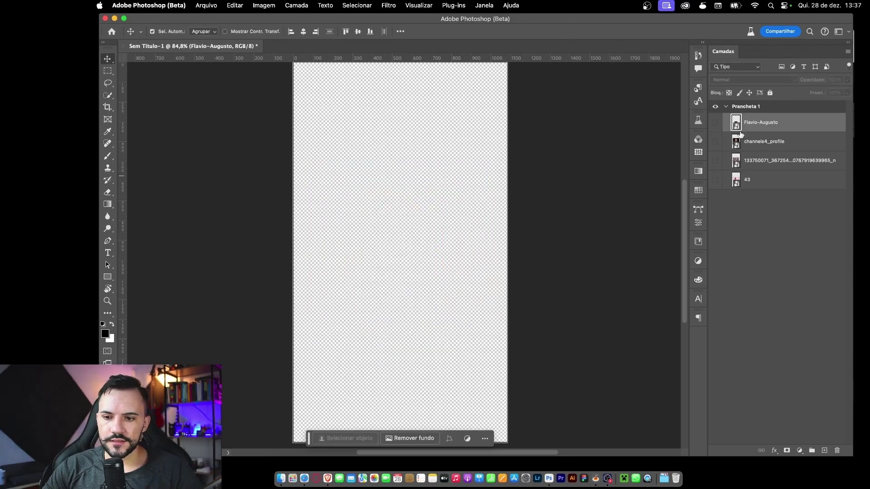
{"action": "left_click", "coordinate": [716, 142]}
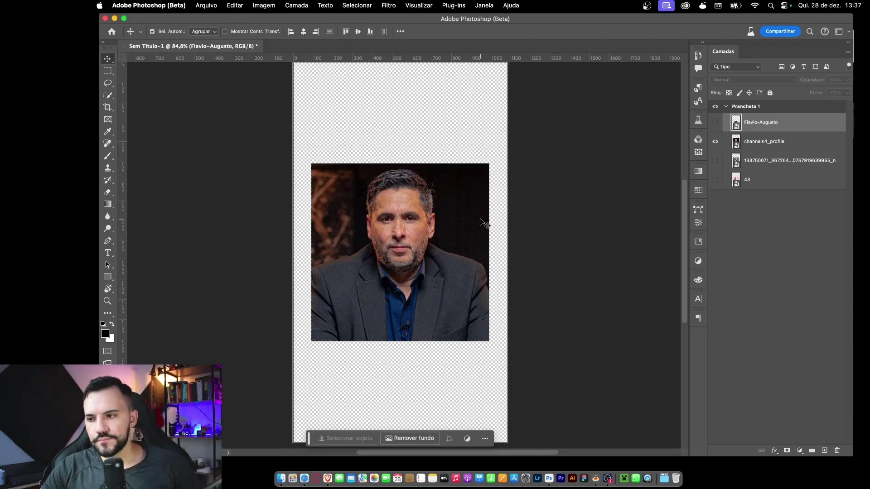
{"action": "scroll", "coordinate": [483, 220], "scroll_direction": "down", "scroll_amount": 1}
{"action": "left_click", "coordinate": [761, 149]}
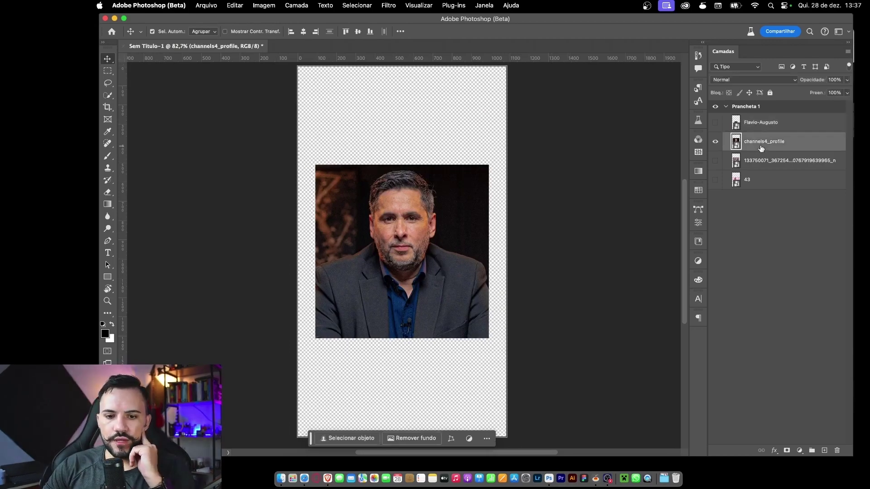
{"action": "left_click_drag", "start_coordinate": [761, 148], "coordinate": [758, 114]}
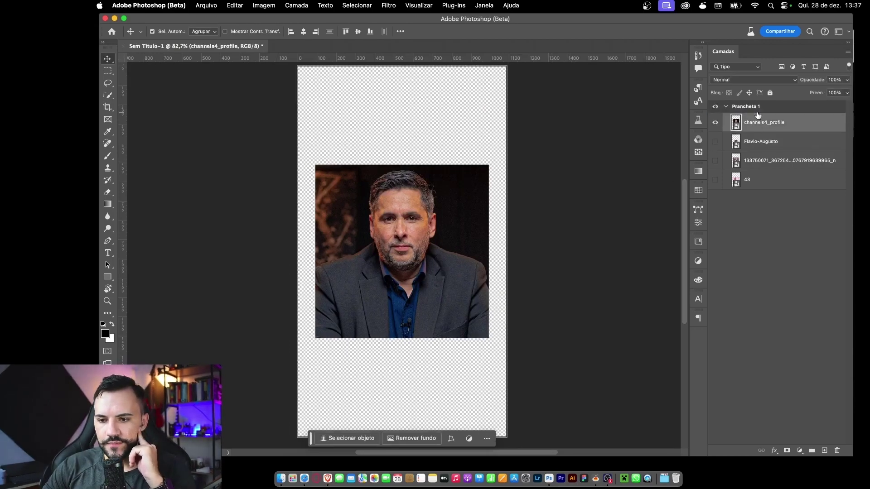
- Add a solid color fill layer beneath channels4_profile, using the near-black 080202 sampled from the photo's dark background
{"action": "left_click", "coordinate": [761, 144]}
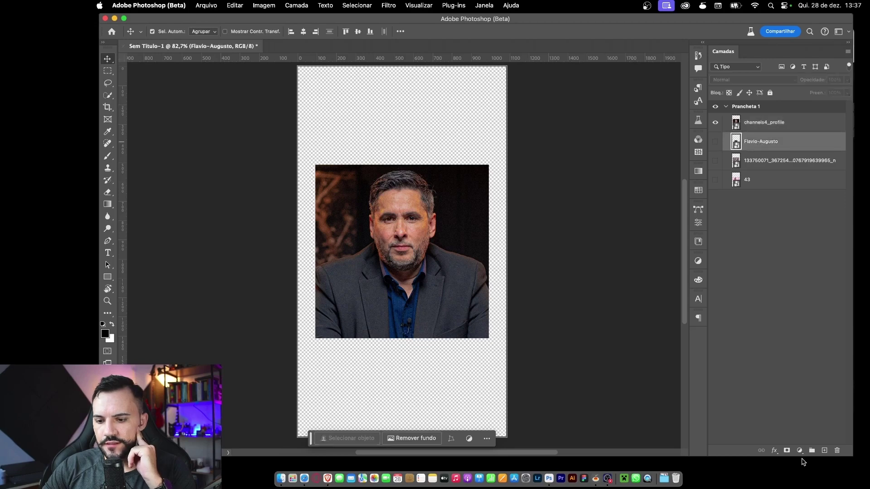
{"action": "left_click", "coordinate": [800, 451]}
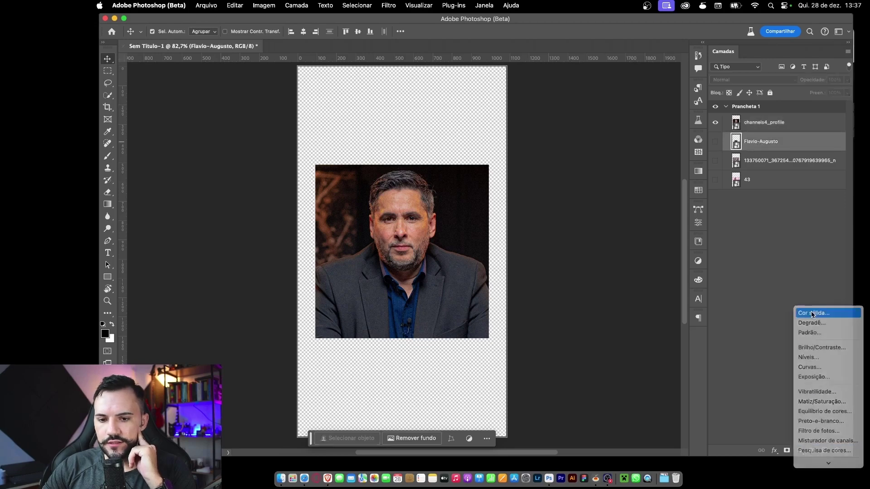
{"action": "left_click", "coordinate": [813, 314]}
{"action": "left_click", "coordinate": [488, 194]}
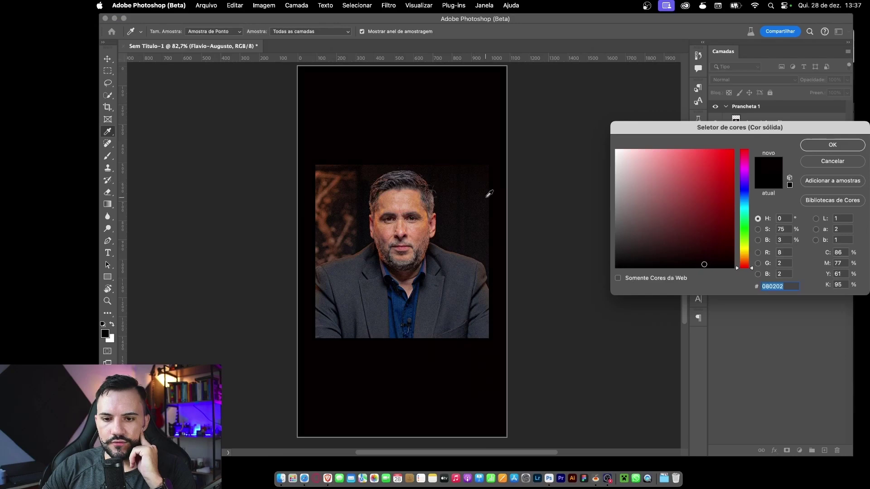
{"action": "left_click", "coordinate": [813, 145]}
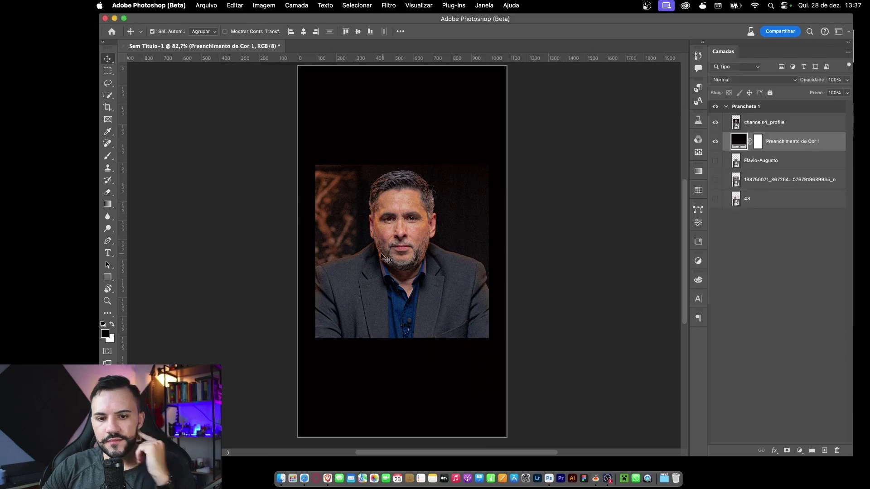
- Add the white two-line 60 pt text "Estabilidade não existe!" above the portrait
{"action": "left_click", "coordinate": [405, 253]}
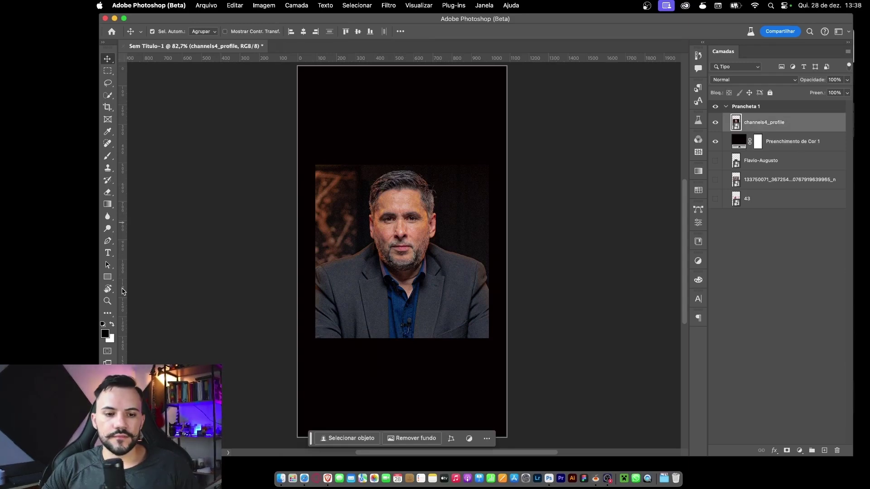
{"action": "left_click", "coordinate": [107, 253]}
{"action": "left_click", "coordinate": [377, 126]}
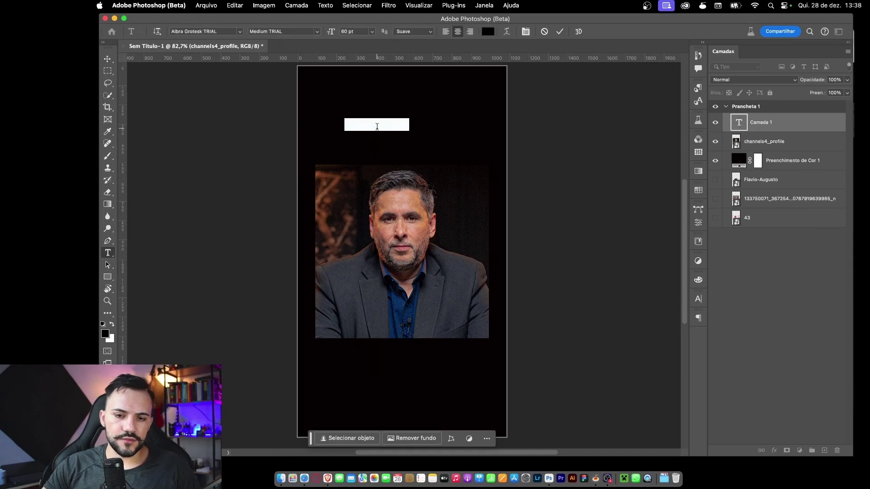
{"action": "key", "text": "BackSpace"}
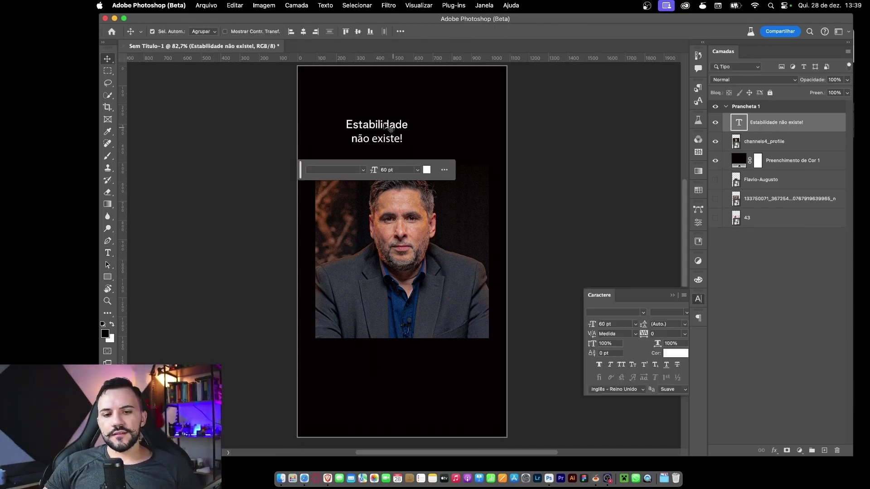
- Duplicate the "Estabilidade não existe!" text layer and move the copy down over the upper part of the portrait
{"action": "left_click", "coordinate": [387, 135]}
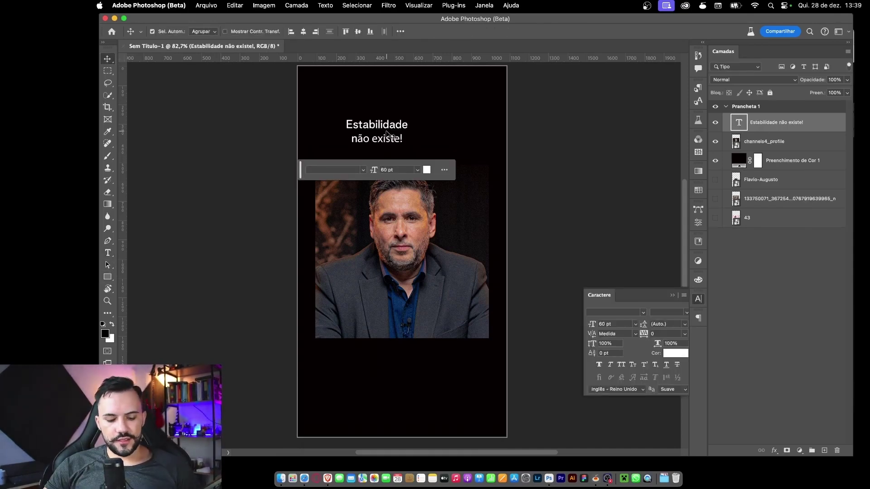
{"action": "key", "text": "super+j"}
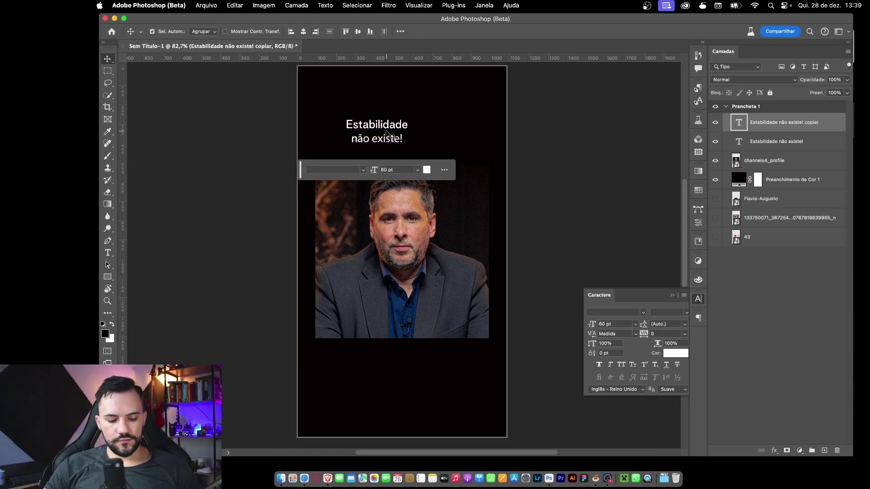
{"action": "key", "text": "super+t"}
{"action": "left_click_drag", "start_coordinate": [388, 135], "coordinate": [390, 189]}
{"action": "key", "text": "Return"}
- Replace the duplicated text's content with "Aprenda a vender"
{"action": "key", "text": "t"}
{"action": "left_click", "coordinate": [390, 188]}
{"action": "key", "text": "super+a"}
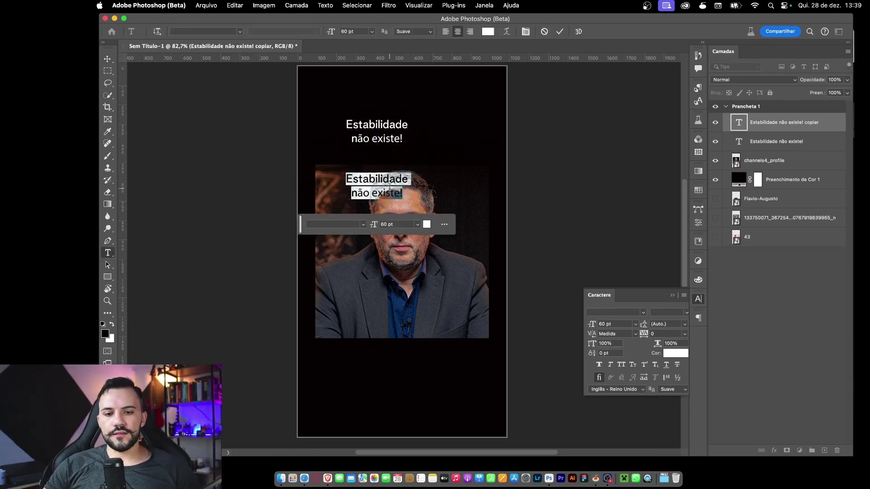
{"action": "type", "text": "Aprenda"}
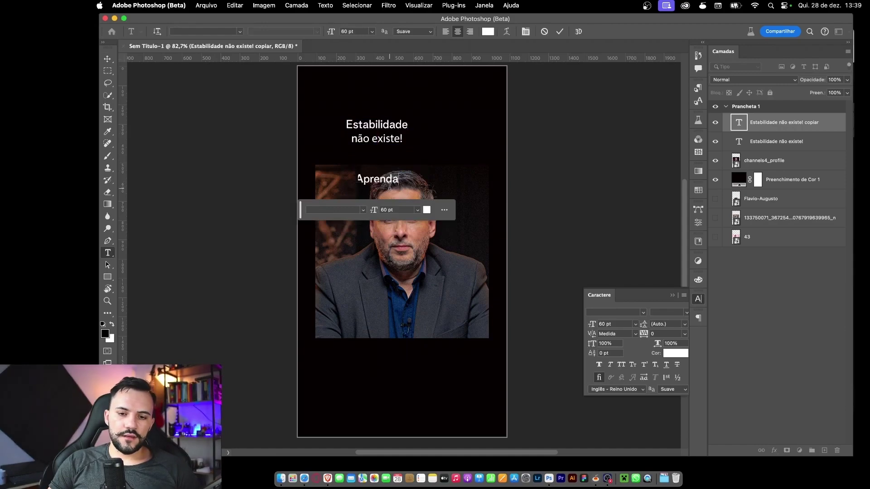
{"action": "type", "text": " a vender"}
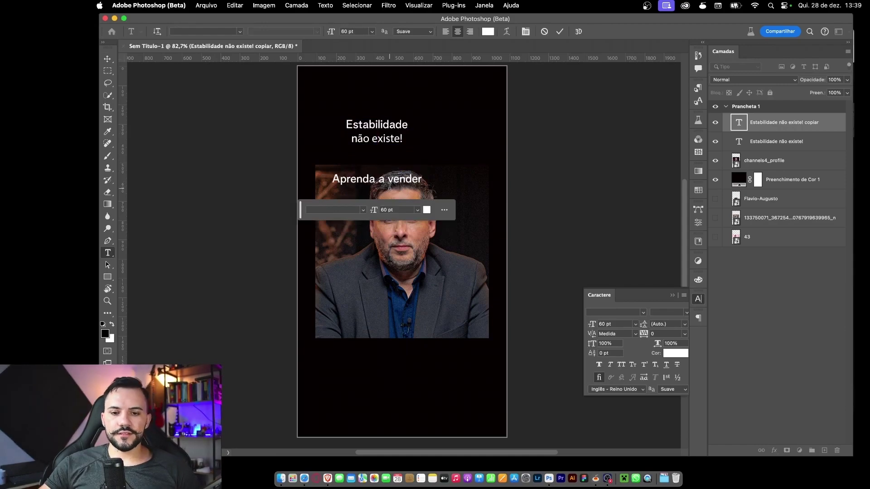
{"action": "key", "text": "super+Return"}
{"action": "key", "text": "v"}
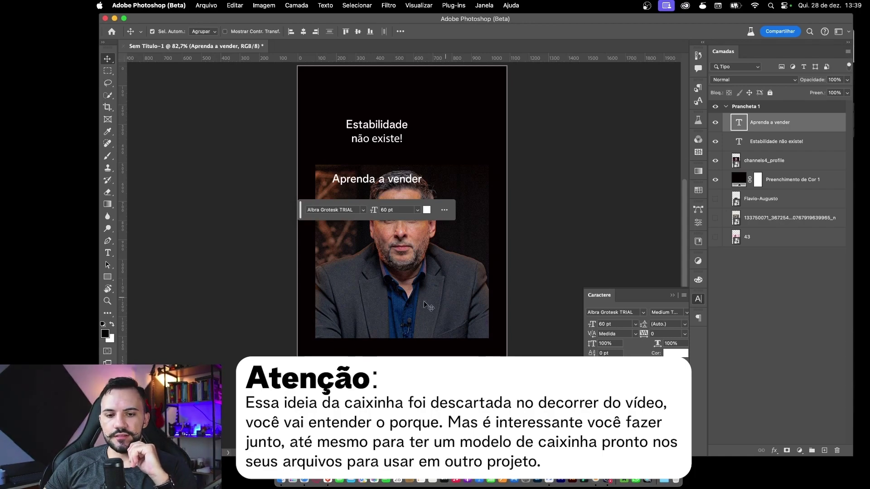
- Switch to Brave, search Google Images for "caixinha de perguntas" and open Canmore's pink "Faça uma pergunta" image
{"action": "left_click", "coordinate": [328, 482]}
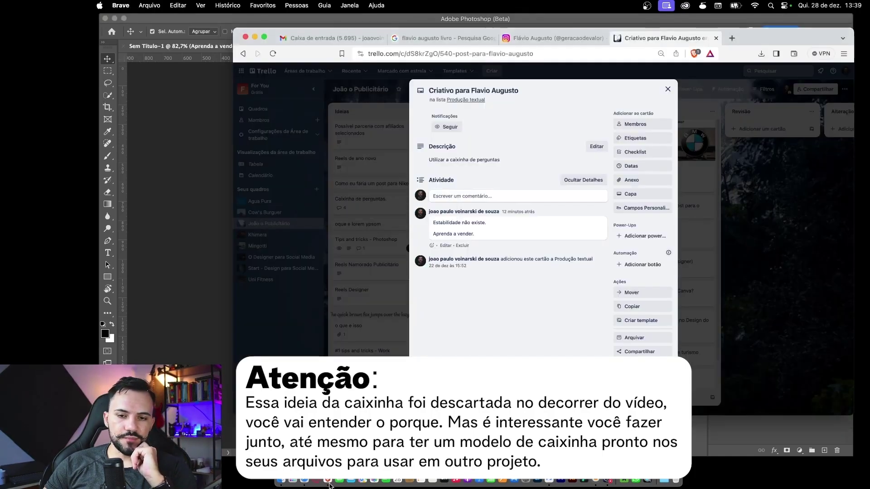
{"action": "left_click", "coordinate": [731, 38]}
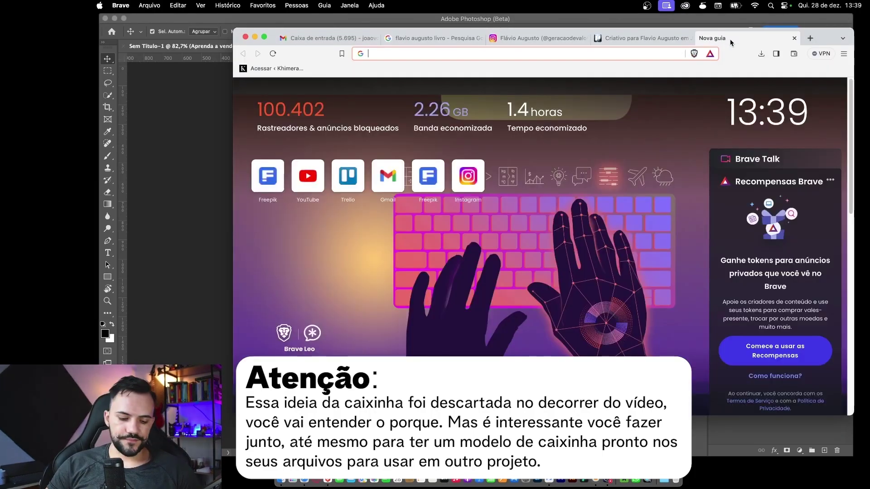
{"action": "type", "text": "caixinha"}
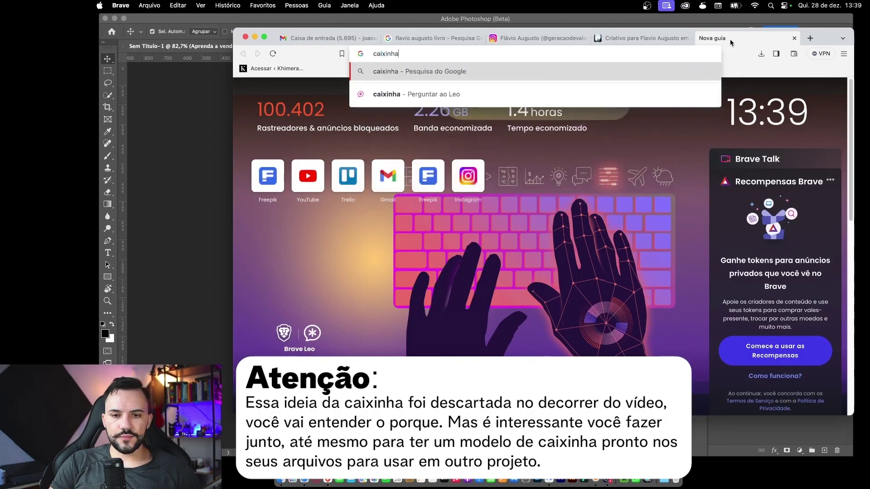
{"action": "type", "text": " de perguntas"}
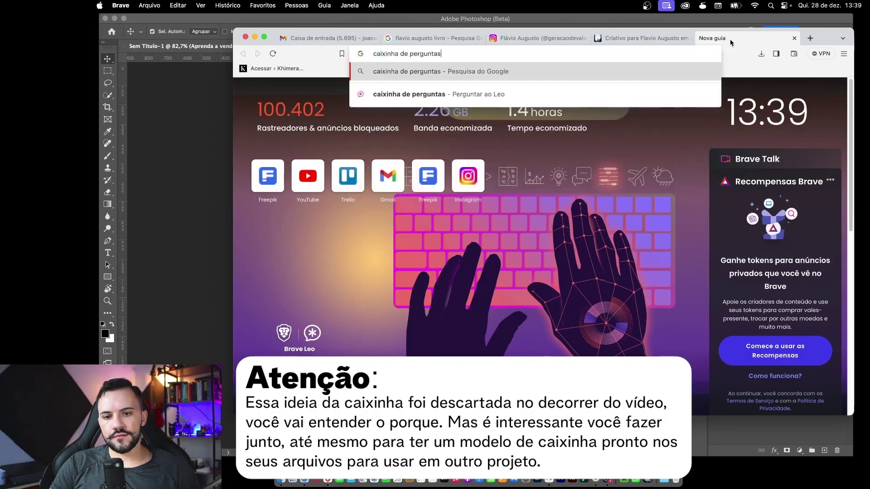
{"action": "key", "text": "Return"}
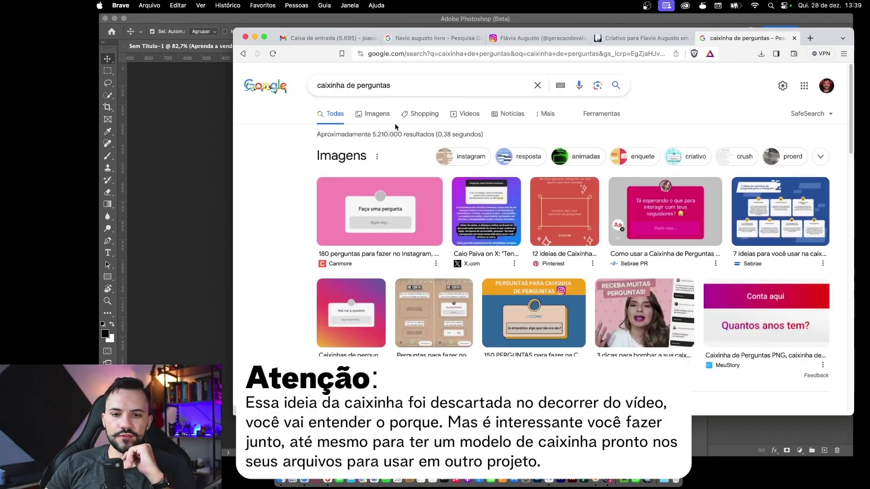
{"action": "left_click", "coordinate": [375, 114]}
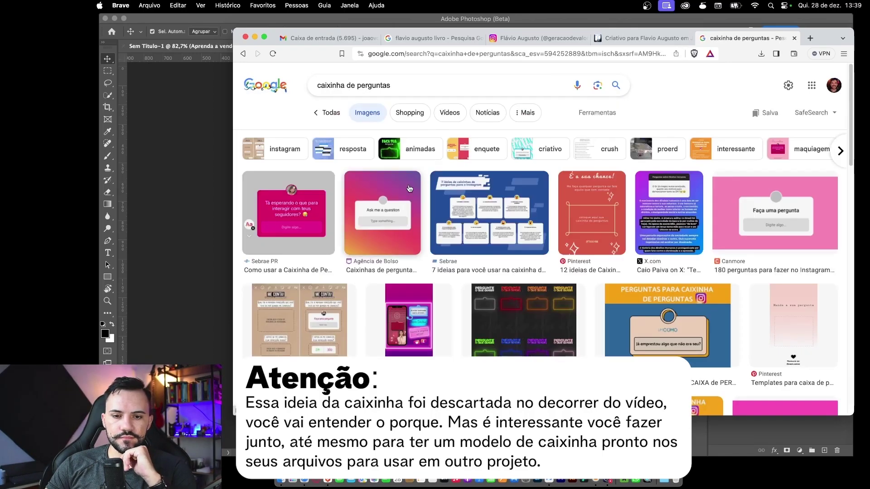
{"action": "left_click", "coordinate": [763, 210]}
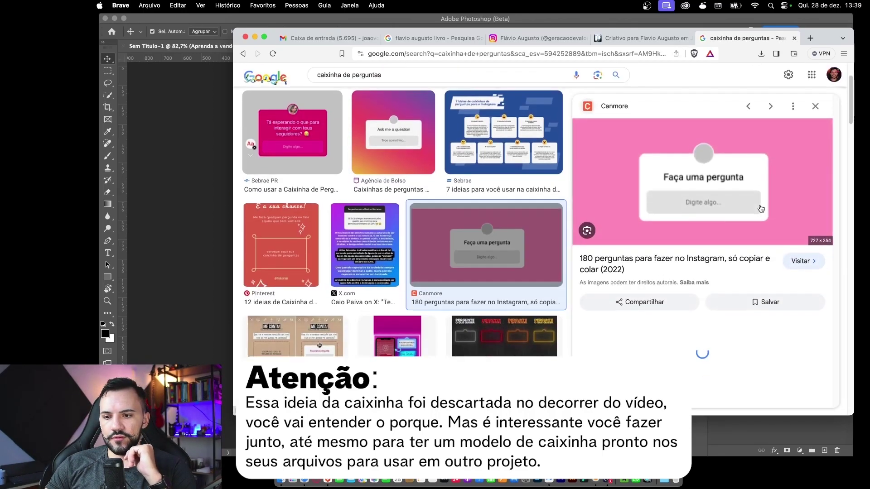
- Copy the "Faça uma pergunta" image and paste it into the Photoshop artboard as a reference layer
{"action": "right_click", "coordinate": [663, 193]}
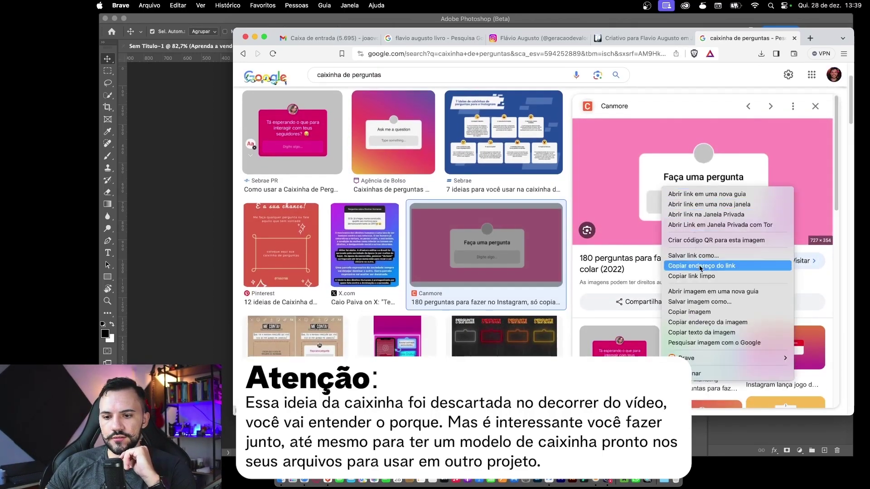
{"action": "left_click", "coordinate": [701, 312]}
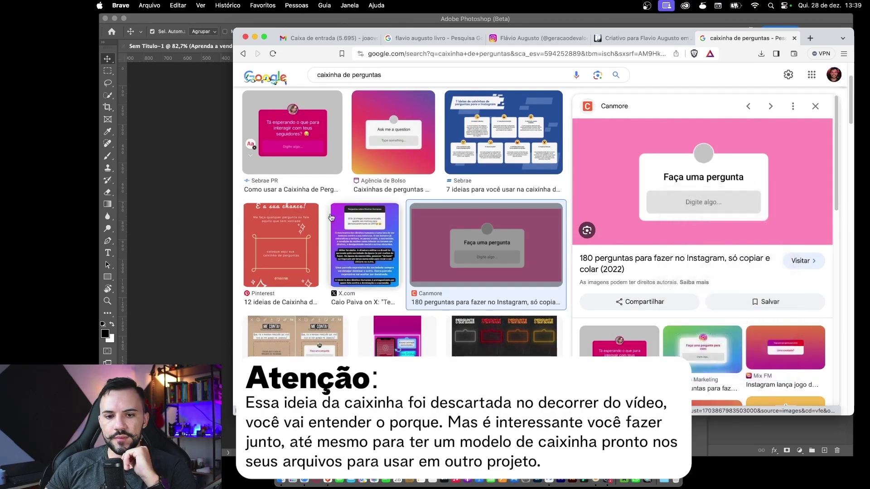
{"action": "left_click", "coordinate": [196, 210]}
{"action": "key", "text": "super+v"}
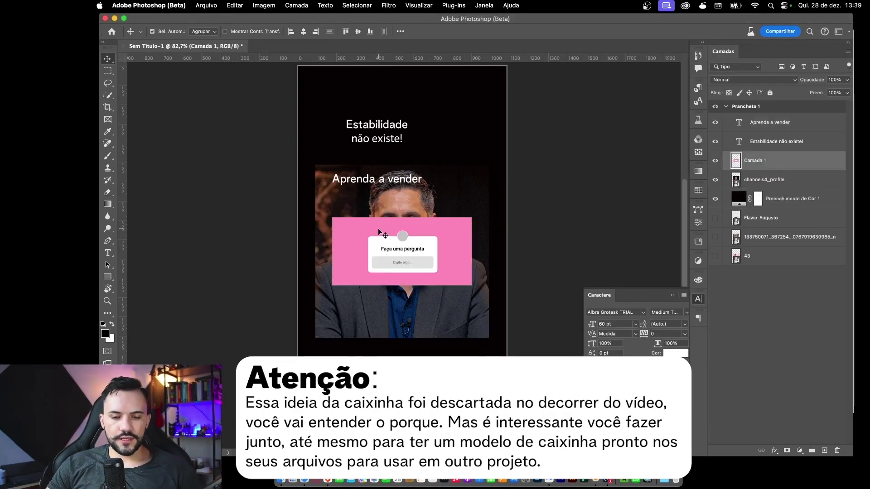
- Draw a black rectangle of 360 x 188 px over the reference's white question box, fitting its edges to the box
{"action": "scroll", "coordinate": [415, 257], "scroll_direction": "up", "scroll_amount": 5}
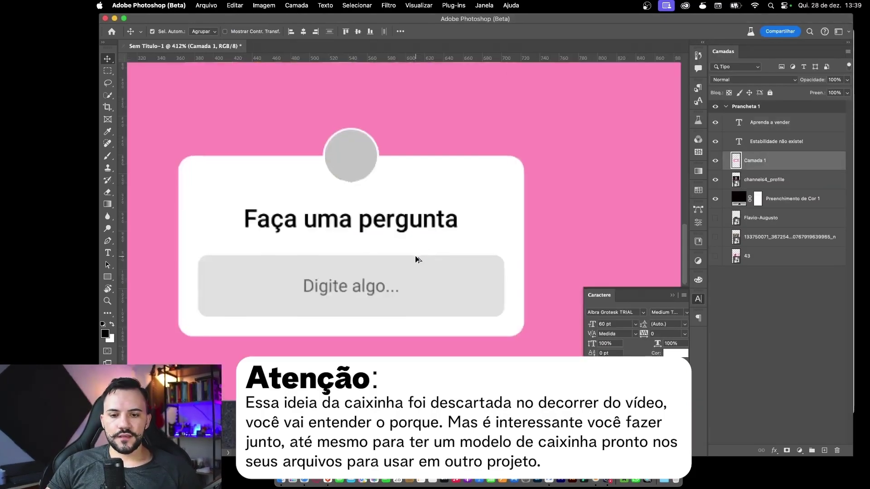
{"action": "left_click", "coordinate": [108, 278]}
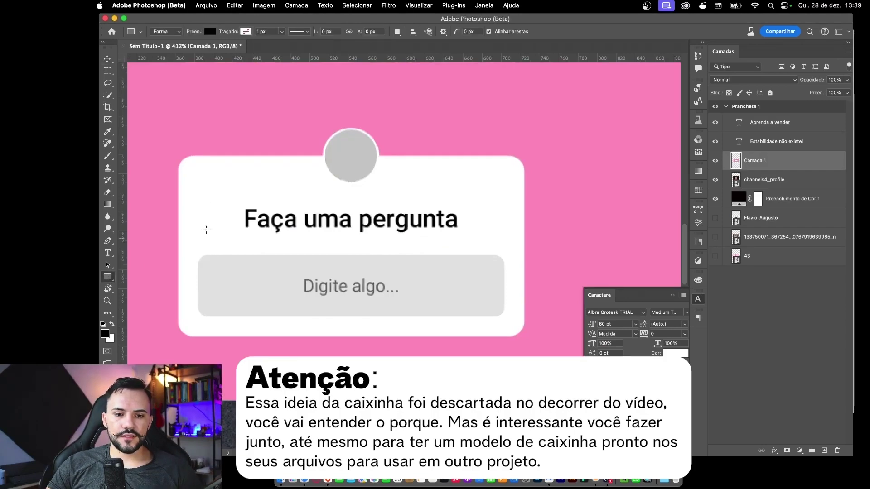
{"action": "left_click_drag", "start_coordinate": [177, 153], "coordinate": [522, 336]}
{"action": "key", "text": "super+t"}
{"action": "mouse_move", "coordinate": [170, 244]}
{"action": "left_mouse_down"}
{"action": "mouse_move", "coordinate": [204, 246]}
{"action": "mouse_move", "coordinate": [178, 245]}
{"action": "left_mouse_up"}
{"action": "left_click_drag", "start_coordinate": [350, 153], "coordinate": [350, 156]}
{"action": "mouse_move", "coordinate": [350, 336]}
{"action": "left_mouse_down"}
{"action": "mouse_move", "coordinate": [350, 327]}
{"action": "mouse_move", "coordinate": [350, 336]}
{"action": "left_mouse_up"}
{"action": "key", "text": "Return"}
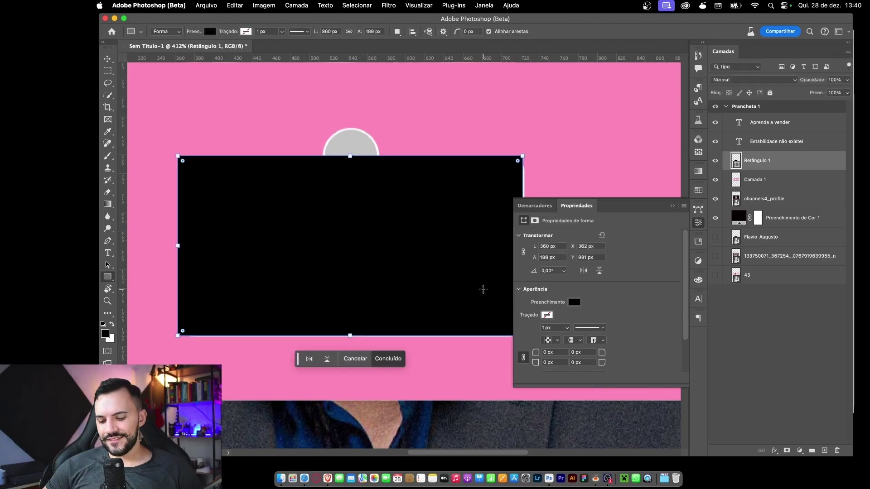
- Round all four corners of the black rectangle to a 15 px radius
{"action": "mouse_move", "coordinate": [537, 353]}
{"action": "left_mouse_down"}
{"action": "mouse_move", "coordinate": [553, 352]}
{"action": "mouse_move", "coordinate": [527, 356]}
{"action": "left_mouse_up"}
{"action": "left_click", "coordinate": [524, 358]}
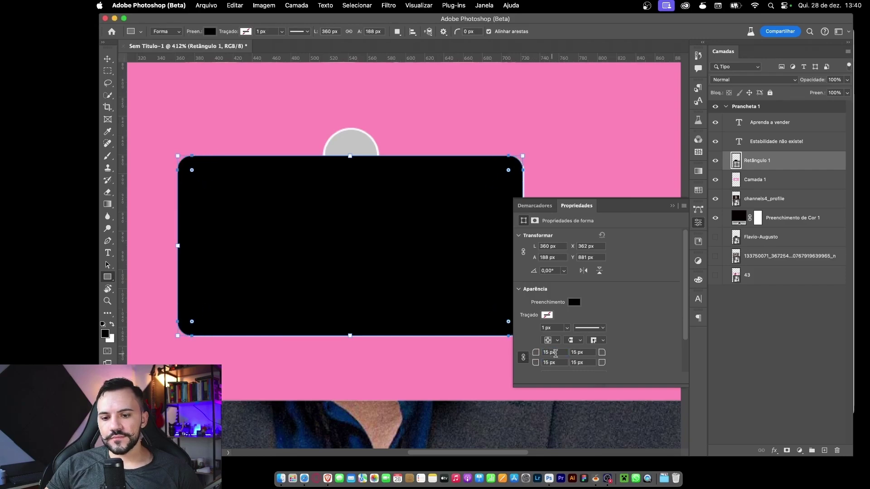
{"action": "left_click", "coordinate": [673, 206]}
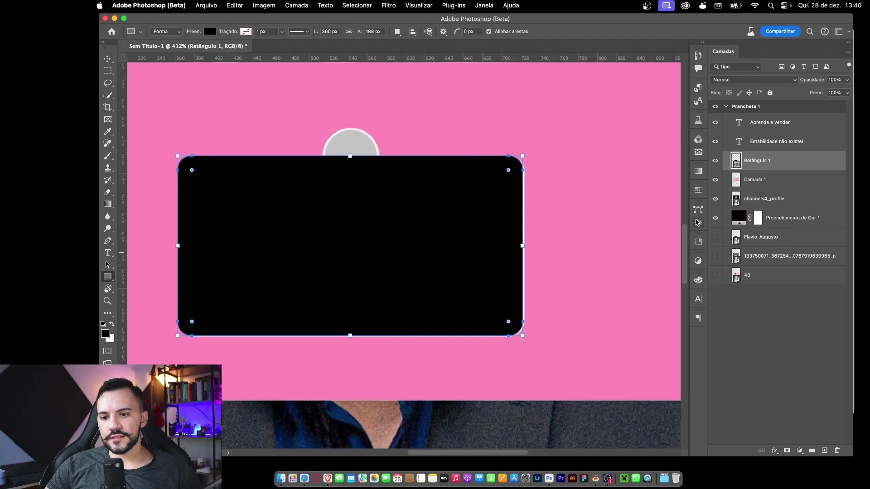
{"action": "left_click", "coordinate": [698, 223]}
{"action": "left_click", "coordinate": [703, 224]}
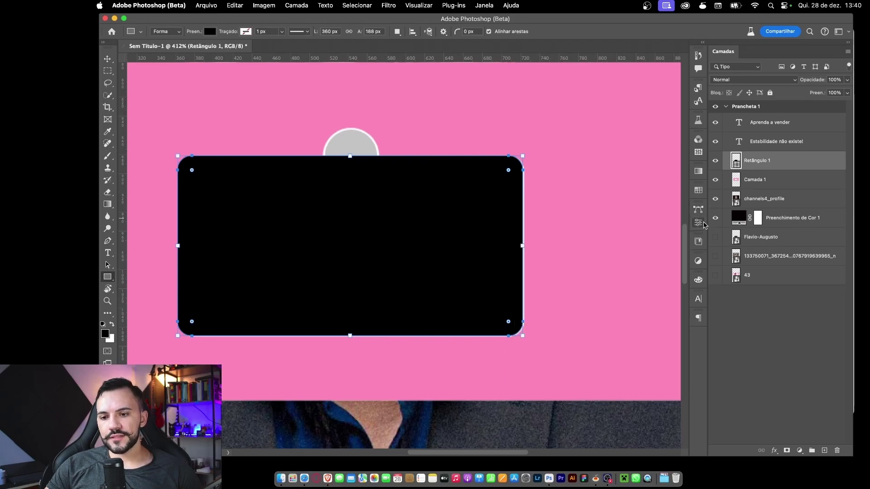
{"action": "left_click", "coordinate": [484, 6]}
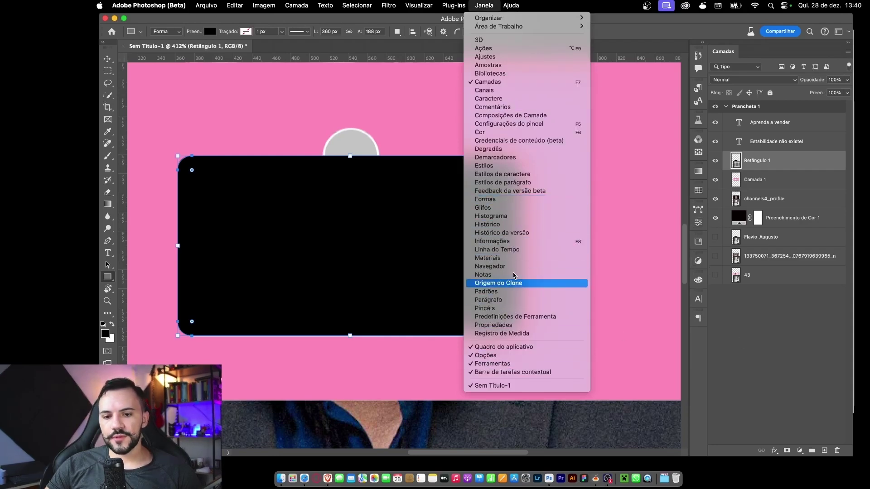
{"action": "left_click", "coordinate": [391, 203]}
- Change the fill color of Retângulo 1 to white, ffffff
{"action": "key", "text": "v"}
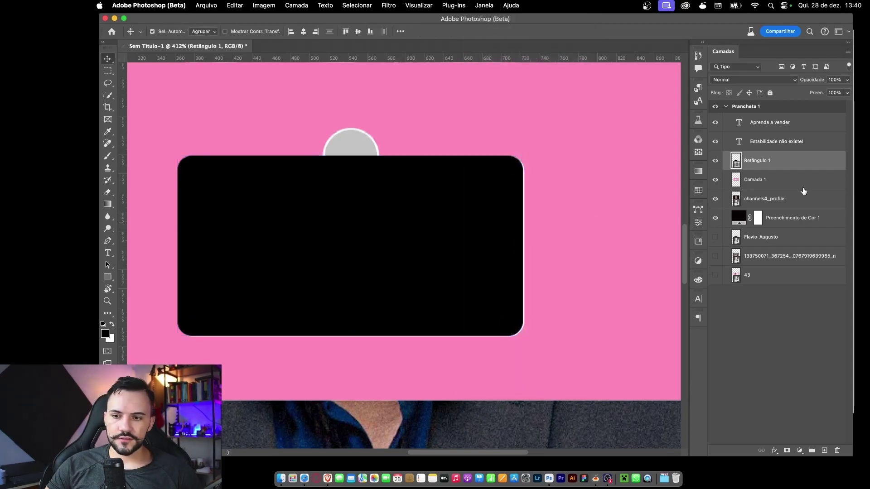
{"action": "double_click", "coordinate": [736, 164]}
{"action": "left_click_drag", "start_coordinate": [643, 175], "coordinate": [577, 117]}
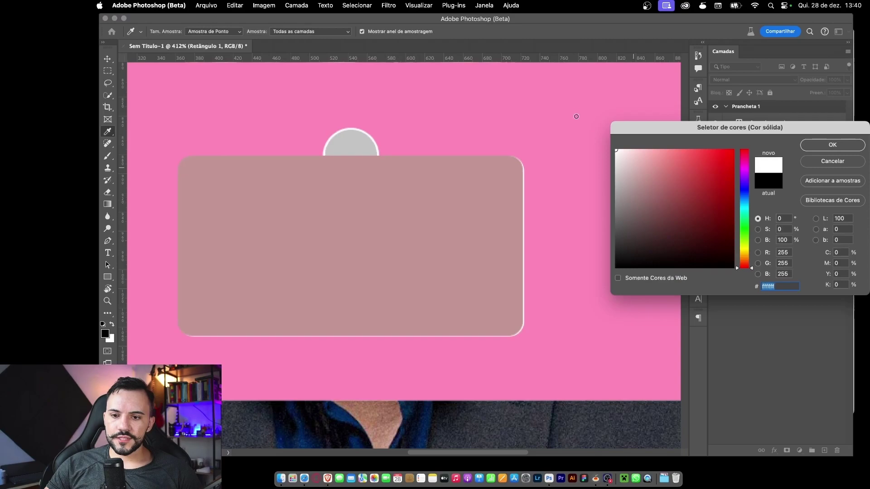
{"action": "left_click", "coordinate": [825, 144]}
- Move the white rectangle straight down to just beneath the reference question box, leaving a small gap
{"action": "key", "text": "super+t"}
{"action": "left_click_drag", "start_coordinate": [398, 218], "coordinate": [393, 328]}
{"action": "scroll", "coordinate": [393, 329], "scroll_direction": "down", "scroll_amount": 3}
{"action": "scroll", "coordinate": [393, 328], "scroll_direction": "down", "scroll_amount": 5}
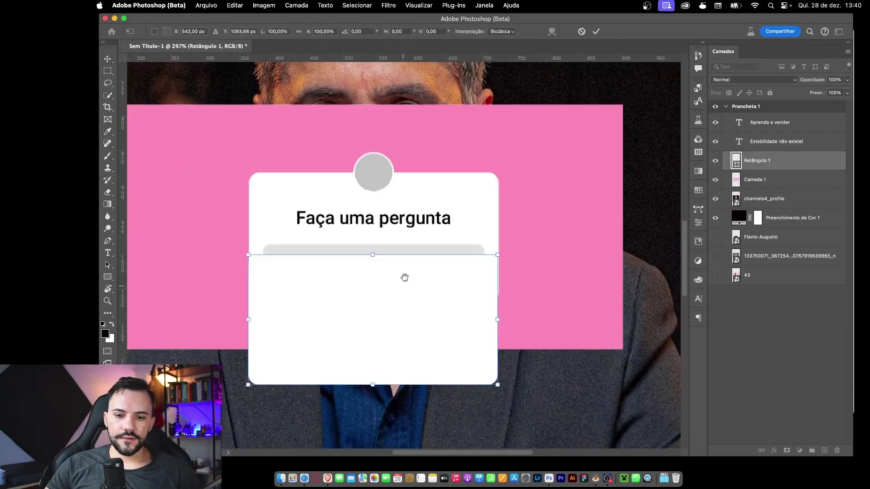
{"action": "left_click_drag", "start_coordinate": [423, 213], "coordinate": [424, 262]}
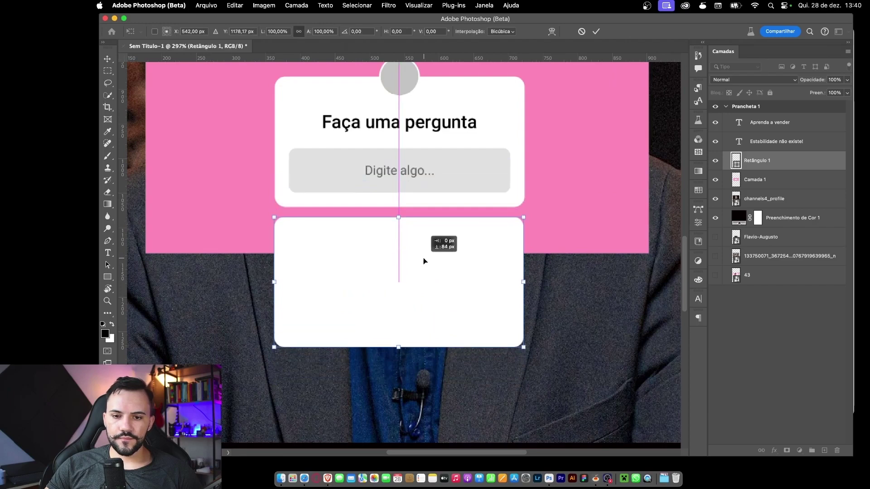
{"action": "key", "text": "Return"}
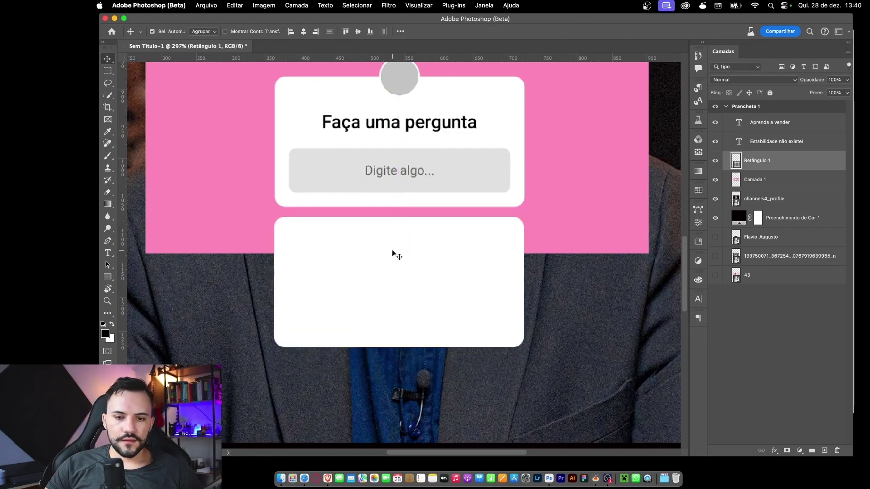
- Duplicate the white rectangle and resize the copy to about 88% width and 35% height to cover the reference's gray text field
{"action": "key", "text": "super+j"}
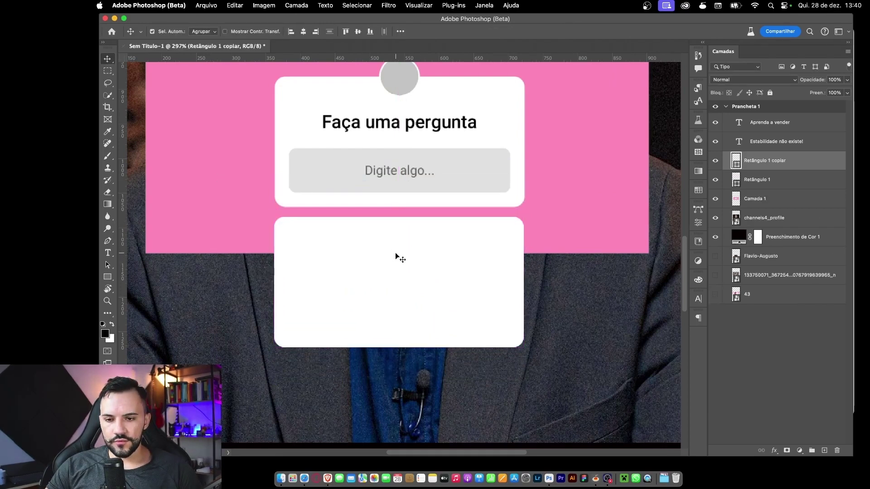
{"action": "key", "text": "super+t"}
{"action": "left_click_drag", "start_coordinate": [386, 292], "coordinate": [442, 203]}
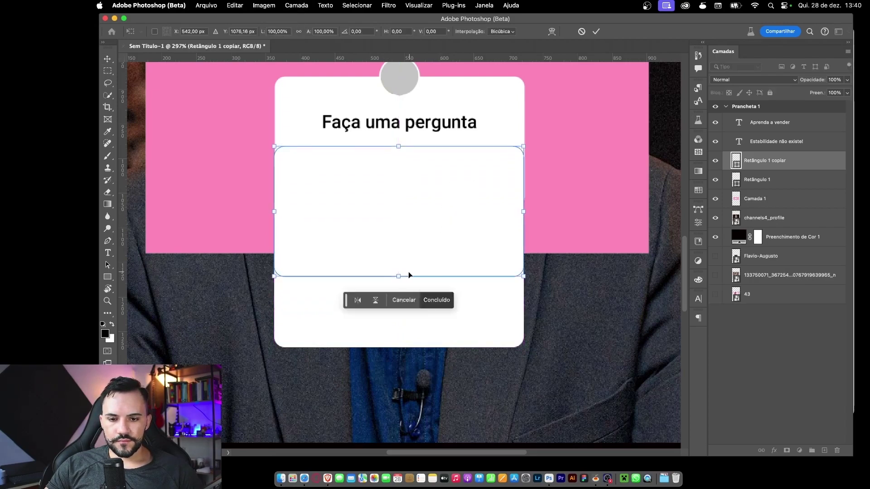
{"action": "left_click_drag", "start_coordinate": [398, 277], "coordinate": [401, 193]}
{"action": "mouse_move", "coordinate": [276, 174]}
{"action": "left_mouse_down"}
{"action": "mouse_move", "coordinate": [326, 168]}
{"action": "mouse_move", "coordinate": [290, 168]}
{"action": "left_mouse_up"}
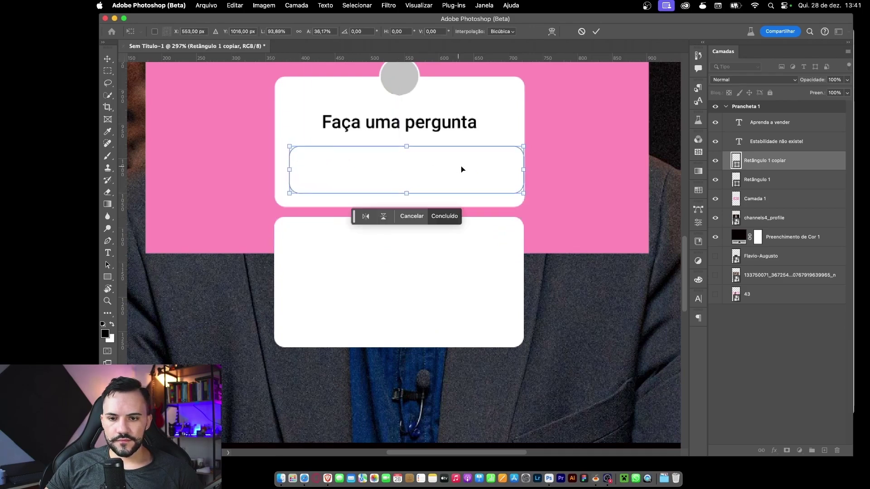
{"action": "mouse_move", "coordinate": [523, 171]}
{"action": "left_mouse_down"}
{"action": "mouse_move", "coordinate": [438, 172]}
{"action": "mouse_move", "coordinate": [510, 171]}
{"action": "left_mouse_up"}
{"action": "left_click_drag", "start_coordinate": [396, 145], "coordinate": [400, 147]}
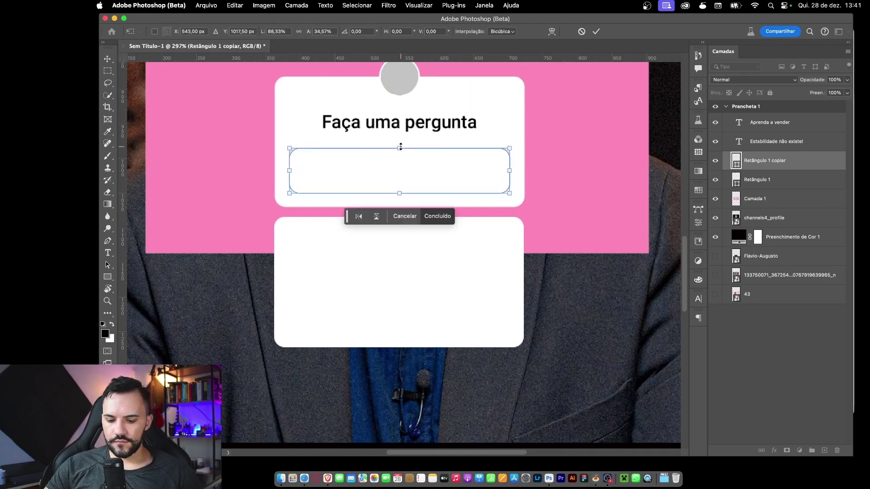
{"action": "key", "text": "Return"}
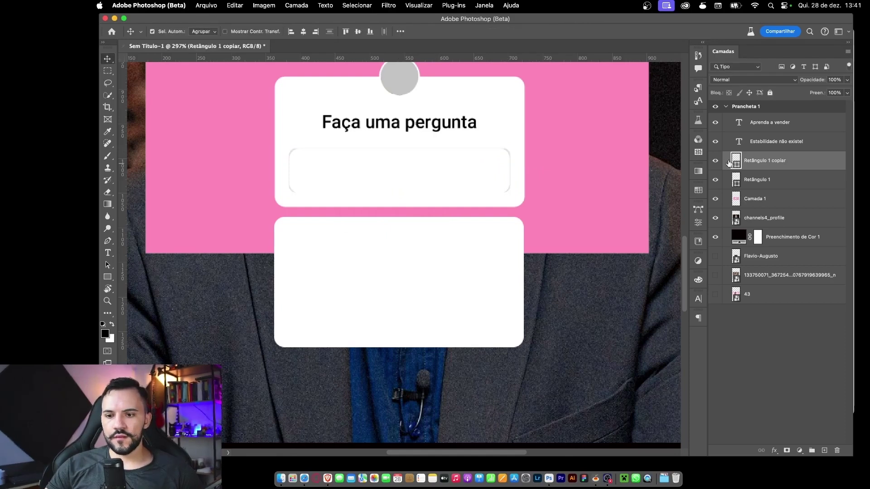
{"action": "left_click", "coordinate": [716, 161]}
{"action": "double_click", "coordinate": [736, 164]}
{"action": "left_click", "coordinate": [485, 168]}
{"action": "left_click", "coordinate": [514, 190]}
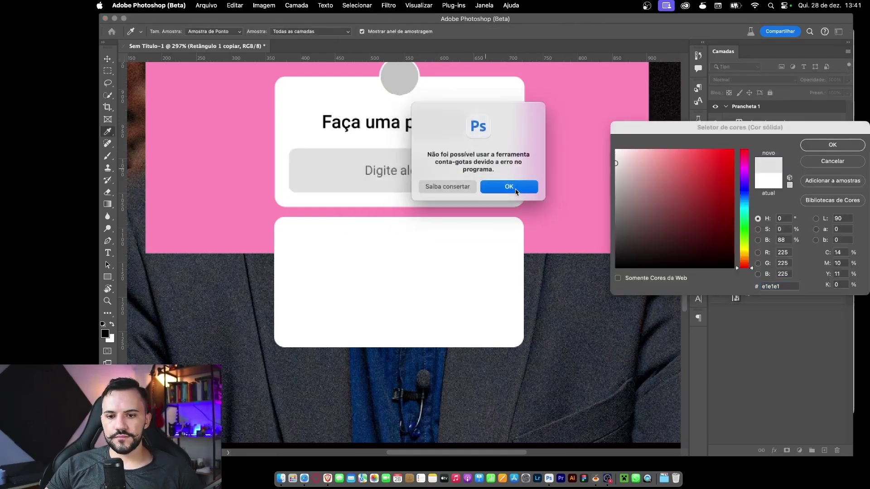
{"action": "left_click", "coordinate": [715, 165]}
- Move the copied rectangle down to uncover the reference's text field, and fill the copy with the field's sampled gray
{"action": "key", "text": "super+t"}
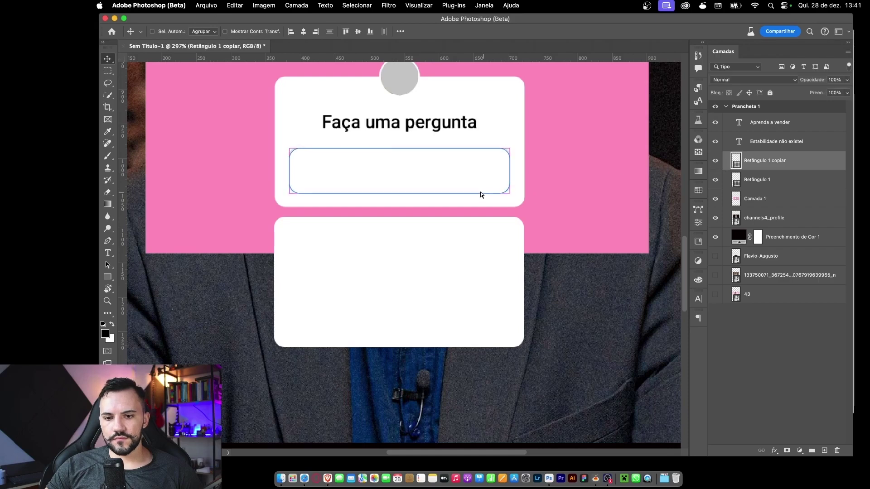
{"action": "left_click_drag", "start_coordinate": [477, 181], "coordinate": [475, 211]}
{"action": "key", "text": "Return"}
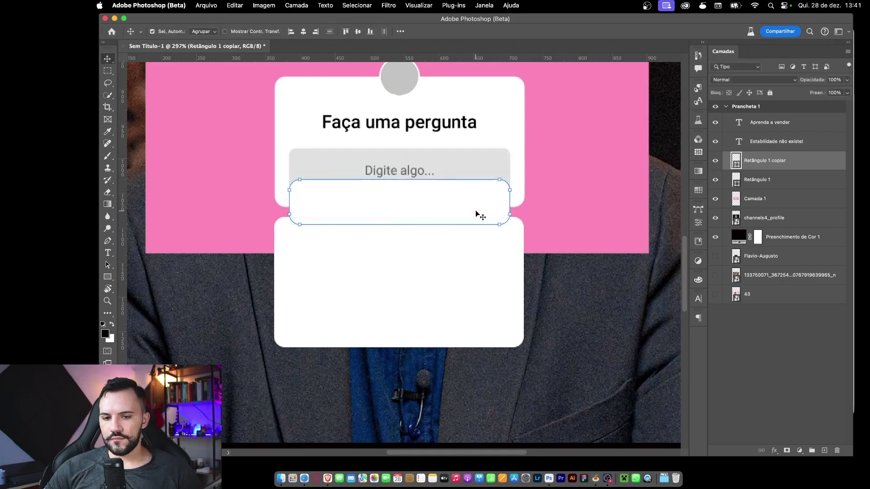
{"action": "key", "text": "i"}
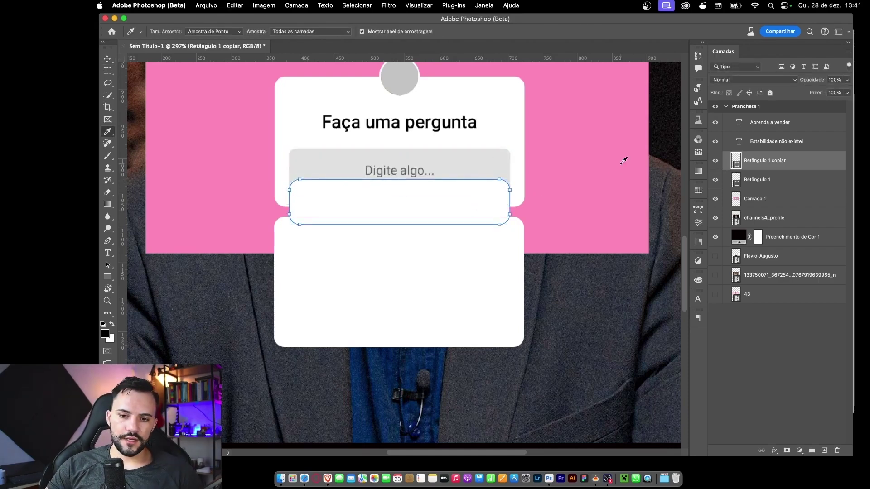
{"action": "left_click", "coordinate": [491, 158]}
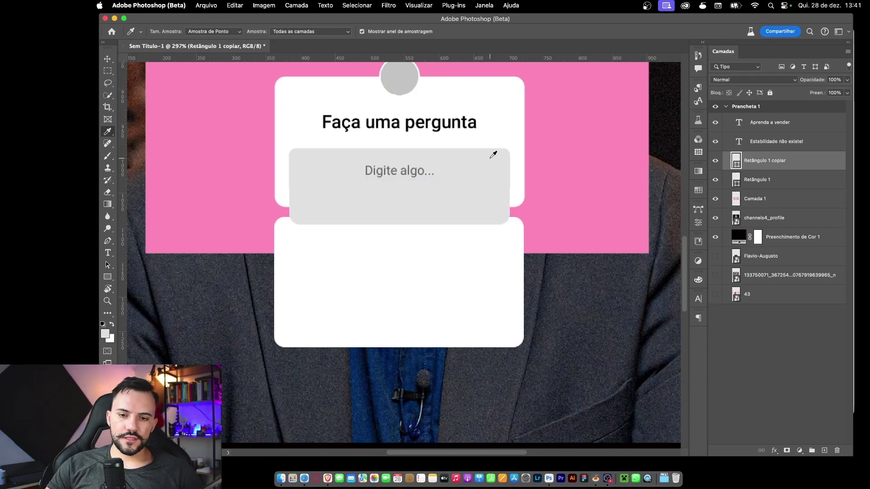
{"action": "key", "text": "v"}
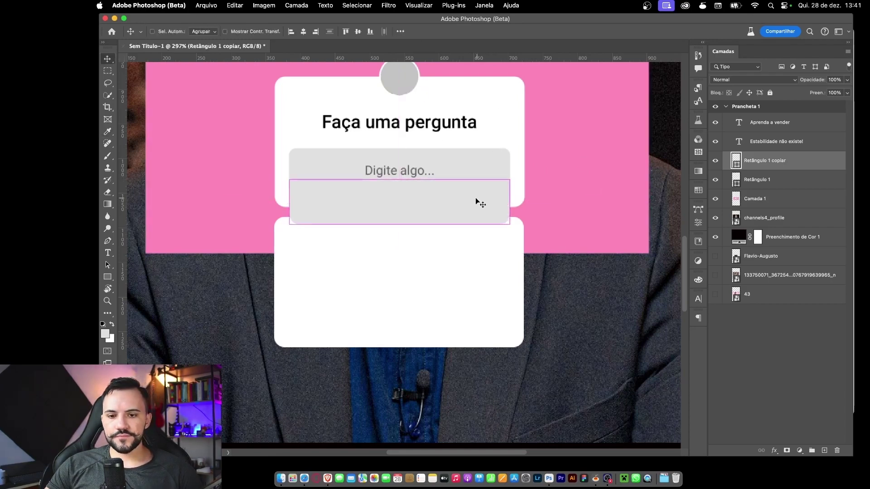
- Move the gray rectangle back over the reference's text field and the white rectangle back over the reference's question box
{"action": "key", "text": "super+t"}
{"action": "left_click_drag", "start_coordinate": [467, 200], "coordinate": [469, 171]}
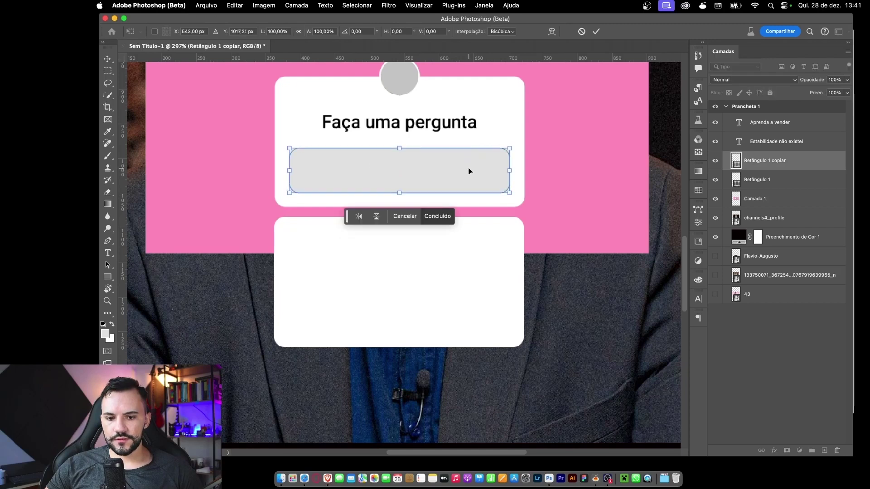
{"action": "key", "text": "Return"}
{"action": "left_click", "coordinate": [475, 265]}
{"action": "key", "text": "super+t"}
{"action": "left_click_drag", "start_coordinate": [476, 268], "coordinate": [472, 144]}
{"action": "key", "text": "Return"}
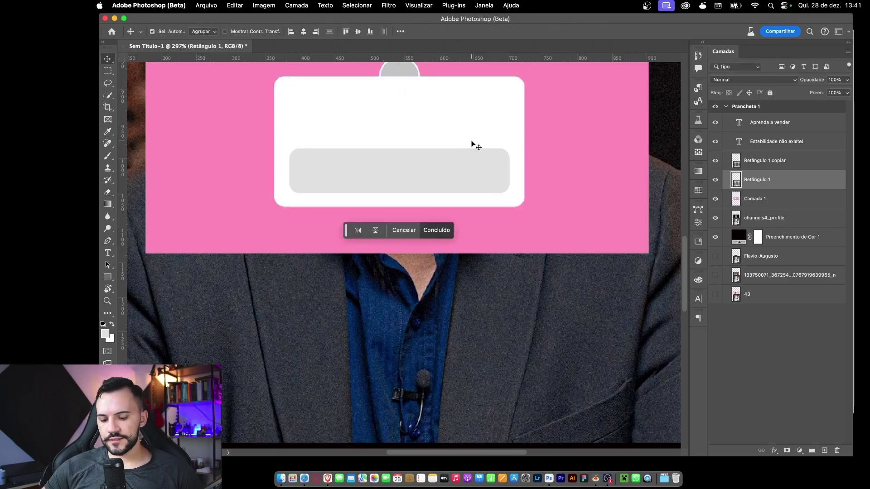
{"action": "left_click", "coordinate": [779, 167], "text": "shift"}
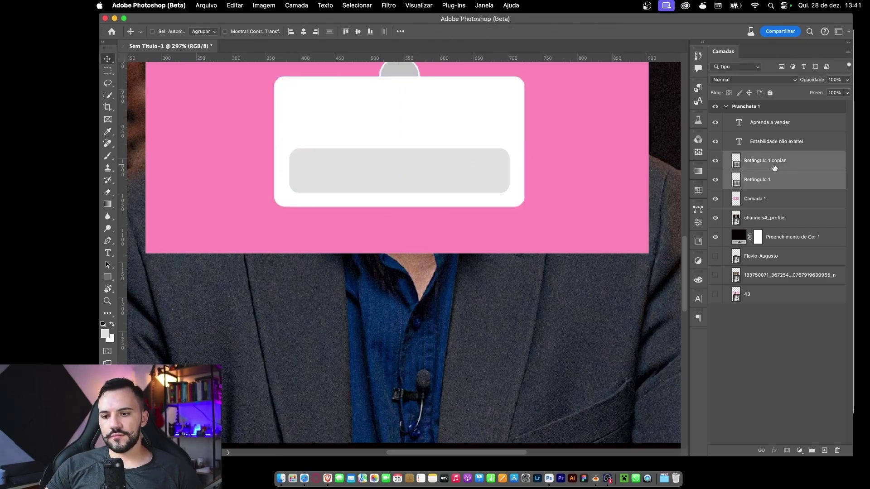
{"action": "key", "text": "super+t"}
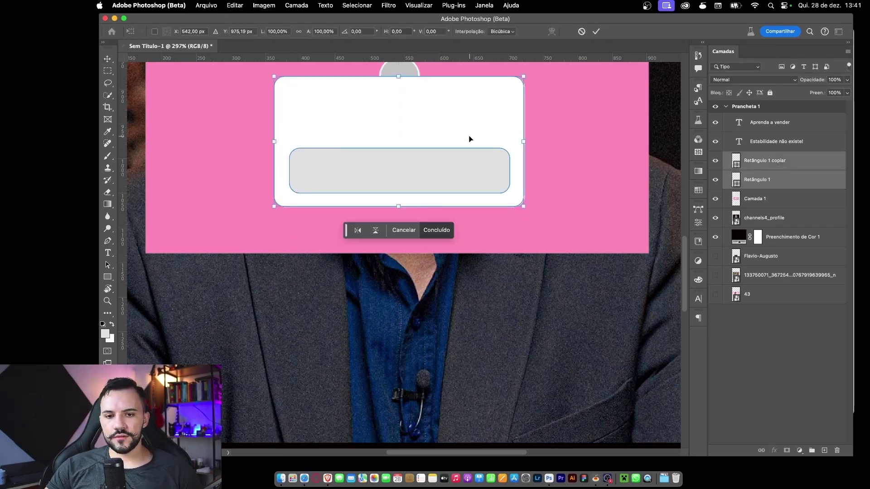
{"action": "scroll", "coordinate": [469, 139], "scroll_direction": "up", "scroll_amount": 2}
{"action": "key", "text": "Return"}
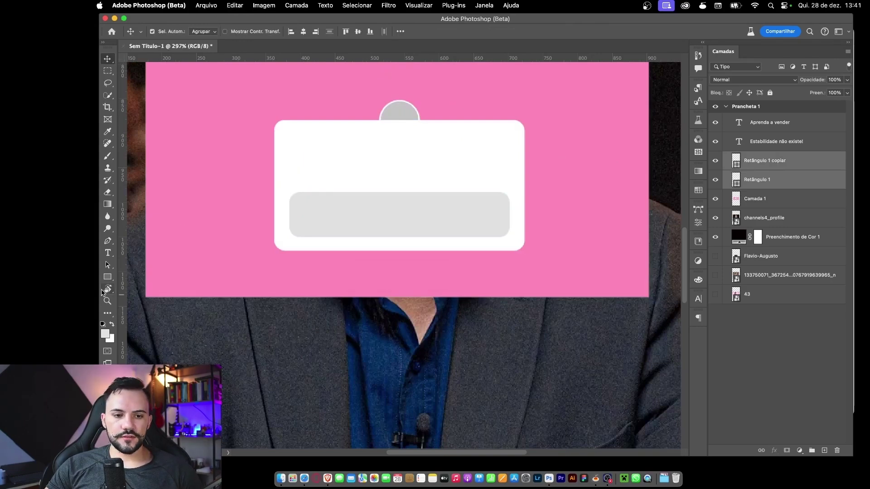
- Draw a gray circle with the Ellipse tool and scale it to about 52 px over the reference's profile circle
{"action": "left_click", "coordinate": [107, 277]}
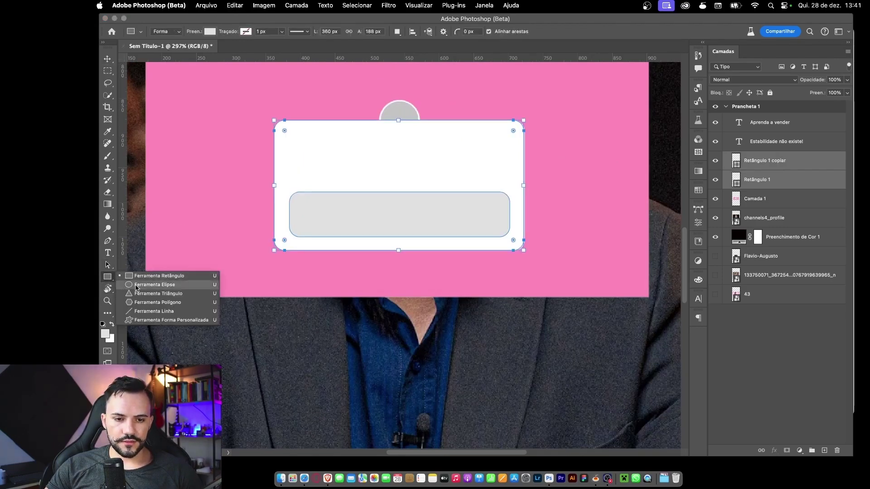
{"action": "left_click", "coordinate": [136, 285]}
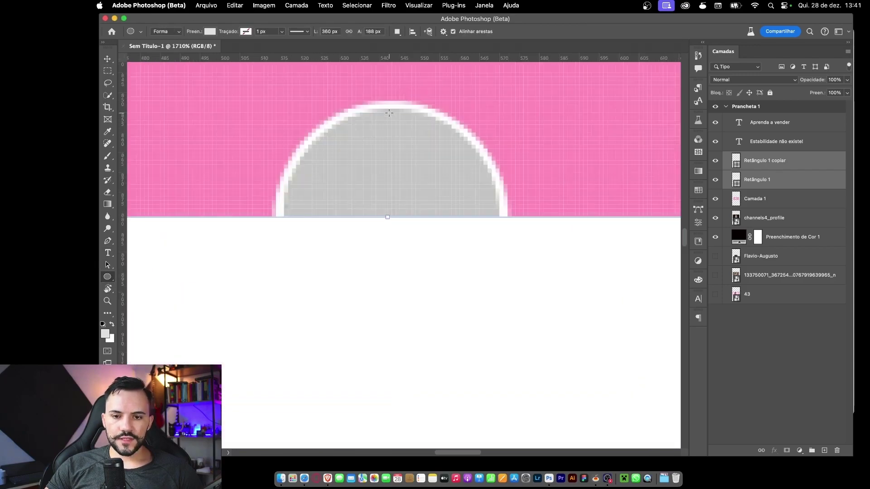
{"action": "left_click_drag", "start_coordinate": [388, 110], "coordinate": [524, 355]}
{"action": "key", "text": "super+t"}
{"action": "left_click_drag", "start_coordinate": [476, 176], "coordinate": [400, 164]}
{"action": "left_click_drag", "start_coordinate": [389, 255], "coordinate": [394, 316]}
{"action": "left_click_drag", "start_coordinate": [379, 208], "coordinate": [380, 207]}
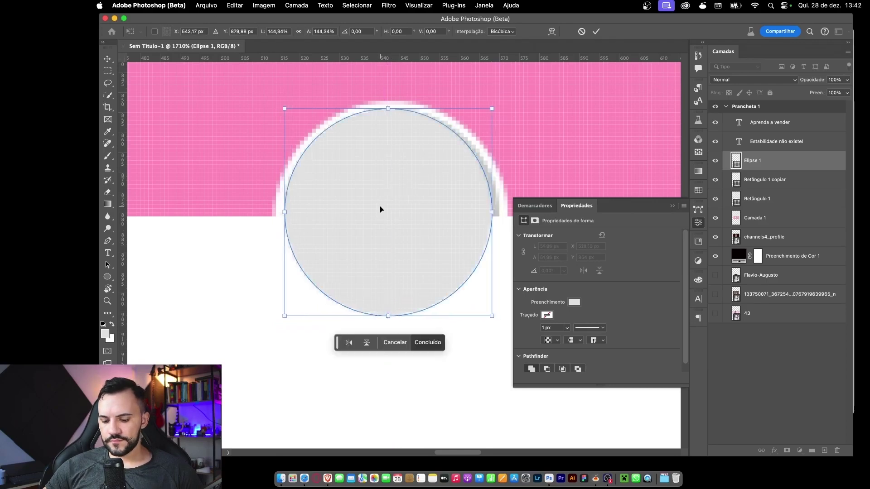
{"action": "key", "text": "Return"}
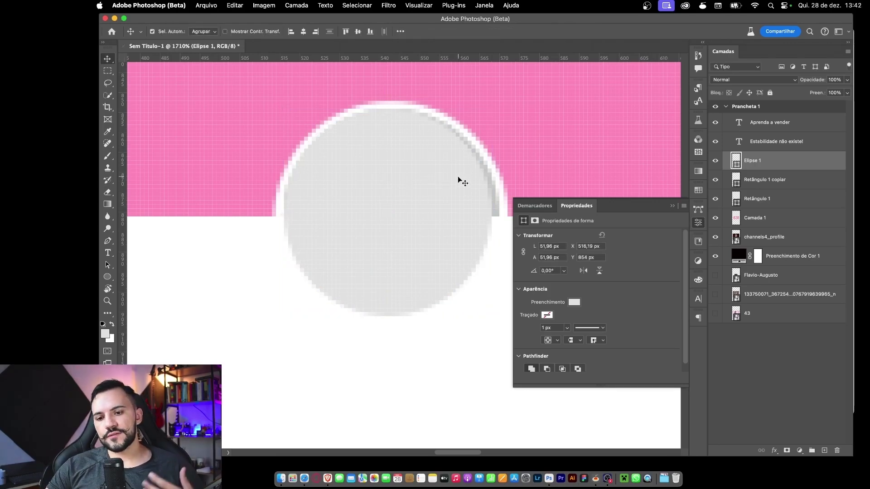
- Give the gray circle a white stroke 2 px wide
{"action": "left_click", "coordinate": [546, 316]}
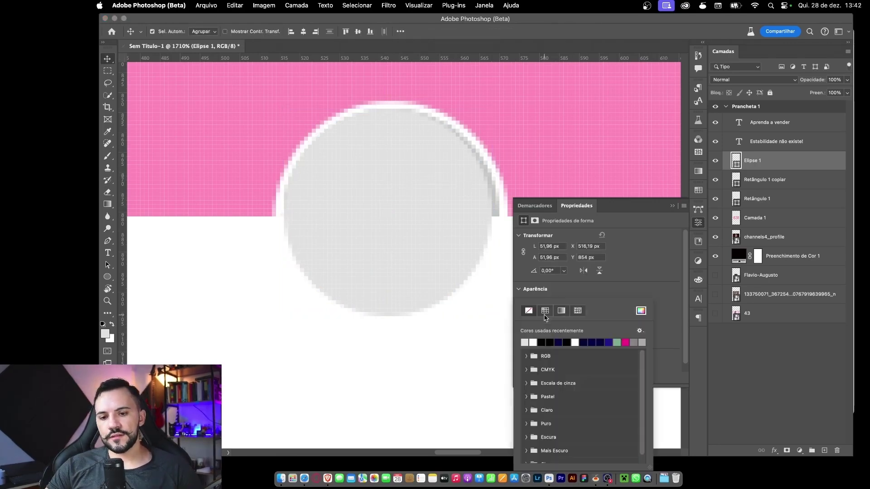
{"action": "left_click", "coordinate": [534, 342]}
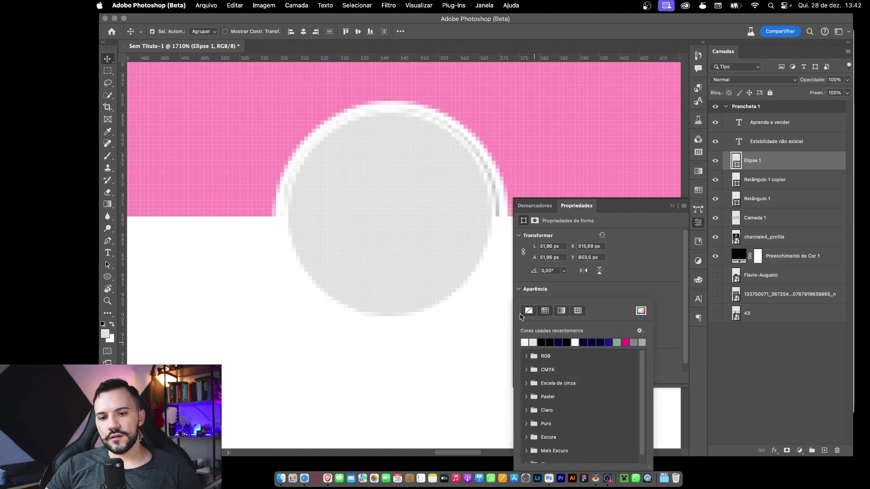
{"action": "left_click", "coordinate": [636, 285]}
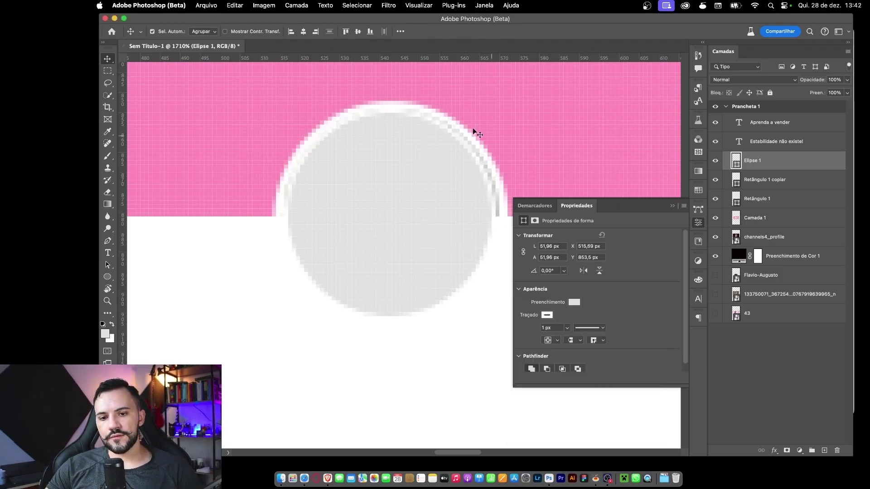
{"action": "left_click", "coordinate": [548, 316]}
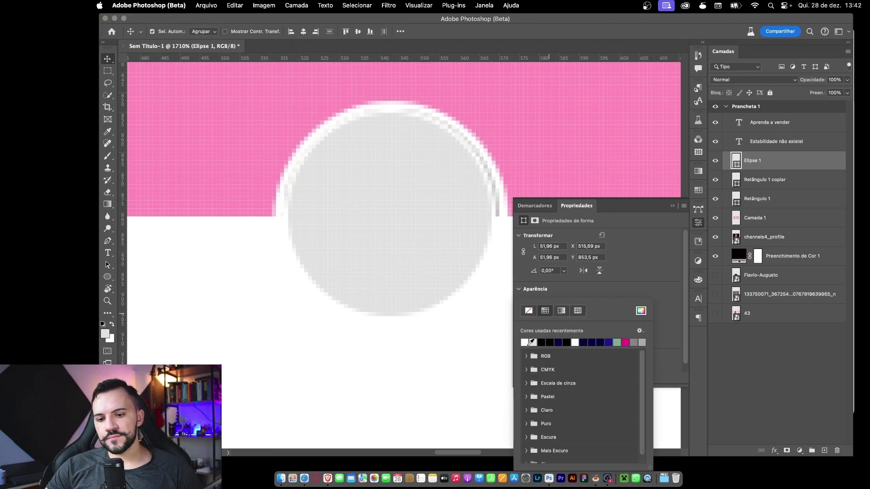
{"action": "left_click", "coordinate": [636, 312]}
{"action": "left_click", "coordinate": [817, 148]}
{"action": "left_click", "coordinate": [644, 278]}
{"action": "left_click_drag", "start_coordinate": [545, 328], "coordinate": [519, 325]}
{"action": "type", "text": "2"}
{"action": "key", "text": "Return"}
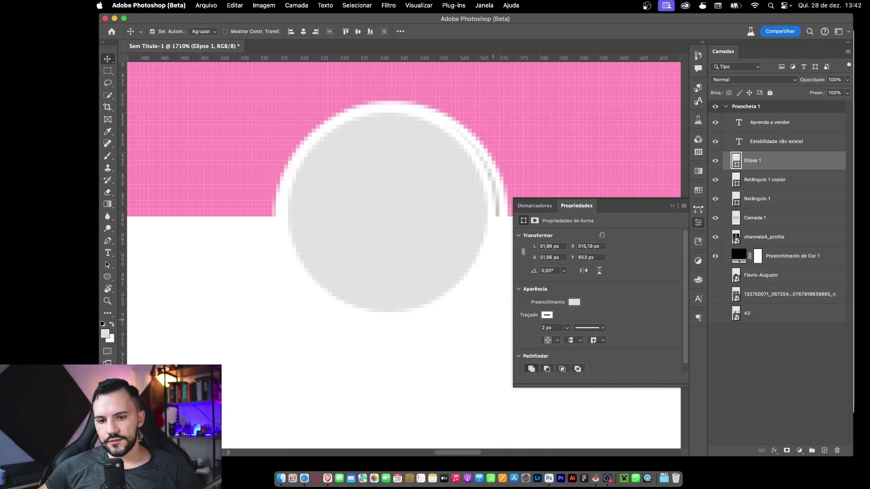
- Delete the pink reference image layer, Camada 1
{"action": "left_click", "coordinate": [764, 223]}
{"action": "key", "text": "Delete"}
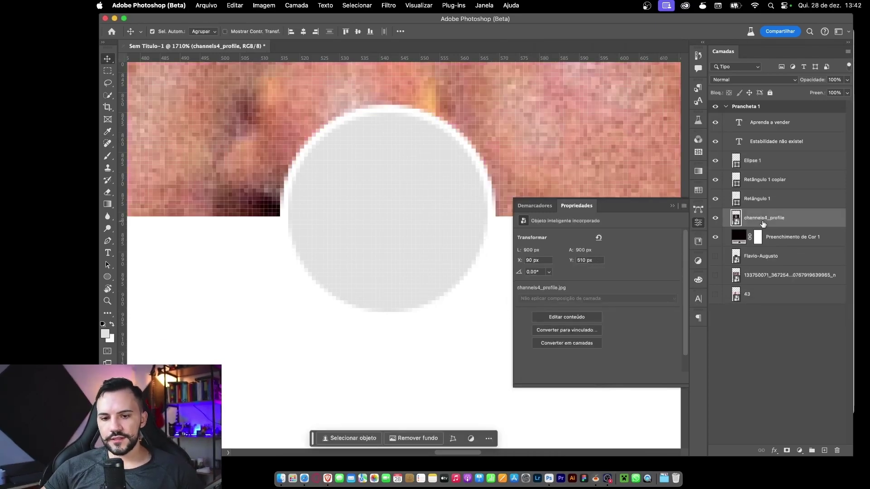
{"action": "scroll", "coordinate": [405, 261], "scroll_direction": "down", "scroll_amount": 10}
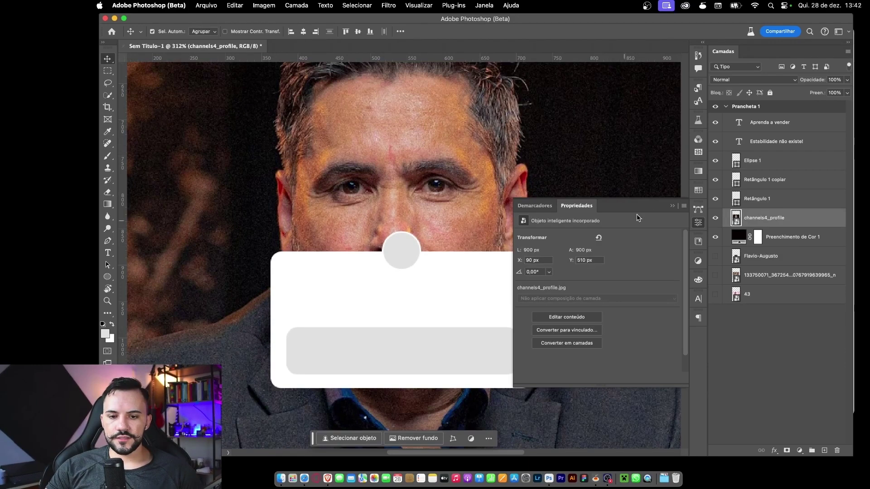
{"action": "left_click", "coordinate": [672, 206]}
{"action": "scroll", "coordinate": [443, 215], "scroll_direction": "down", "scroll_amount": 5}
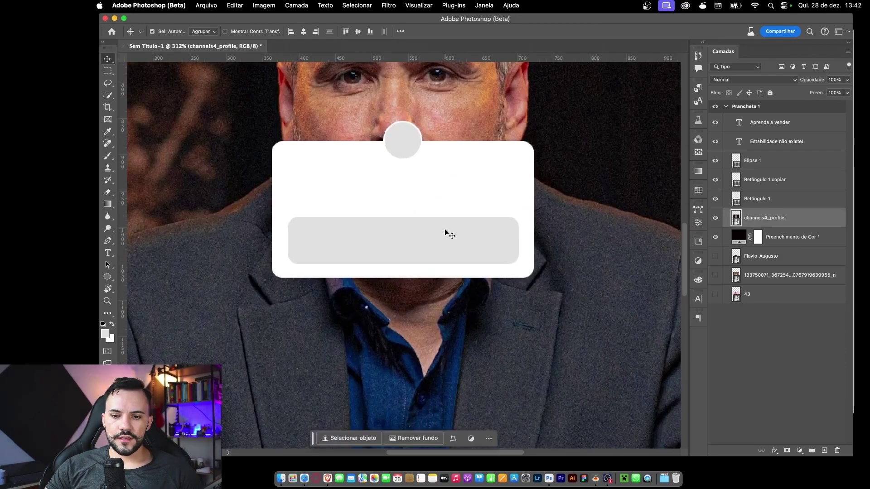
- Set all four corner radii of the gray text-field rectangle, Retângulo 1 copiar, to 8 px
{"action": "left_click", "coordinate": [445, 229]}
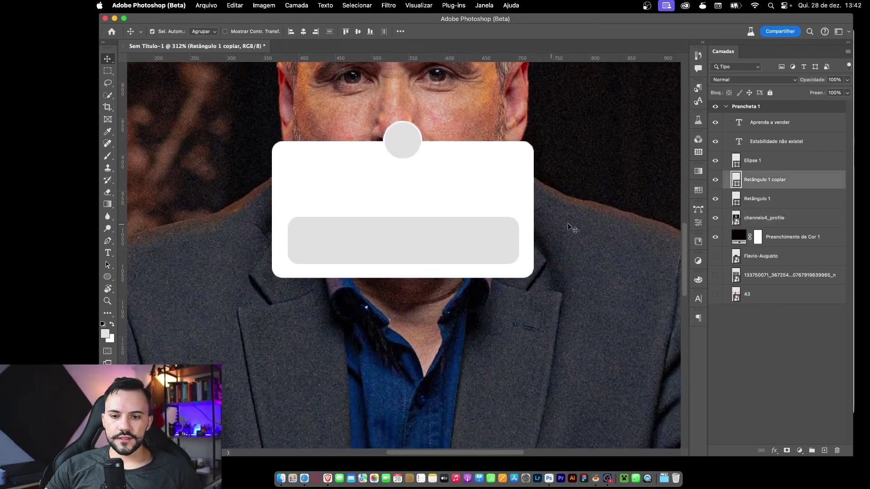
{"action": "left_click", "coordinate": [698, 223]}
{"action": "left_click_drag", "start_coordinate": [536, 355], "coordinate": [532, 356]}
{"action": "left_click", "coordinate": [535, 352]}
{"action": "type", "text": "8"}
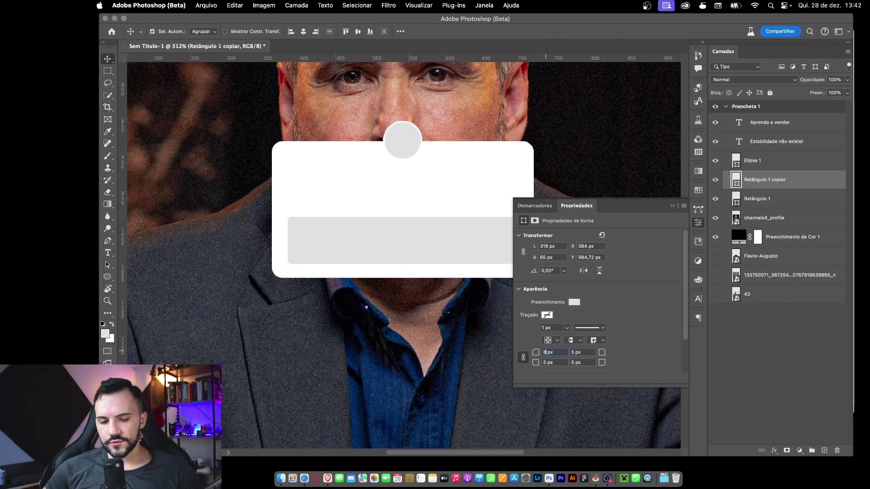
{"action": "key", "text": "Return"}
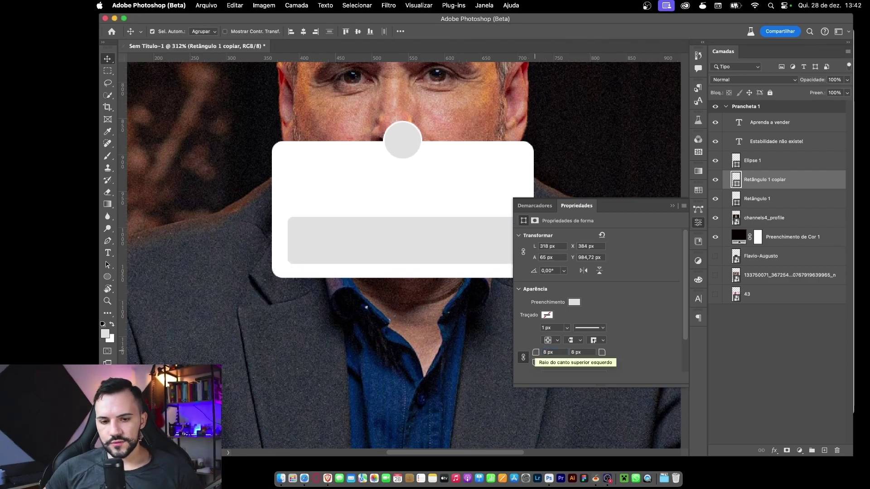
{"action": "left_click", "coordinate": [671, 207]}
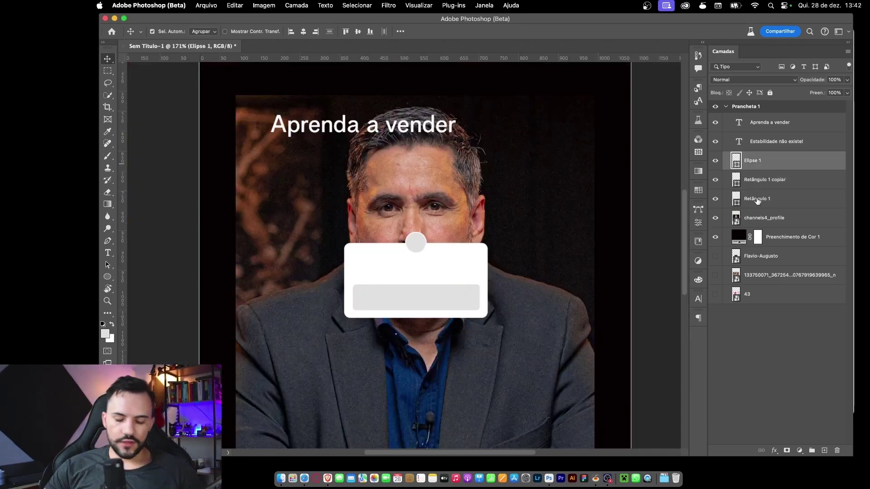
- Group the layers Elipse 1, Retângulo 1 copiar and Retângulo 1
{"action": "left_click", "coordinate": [745, 200]}
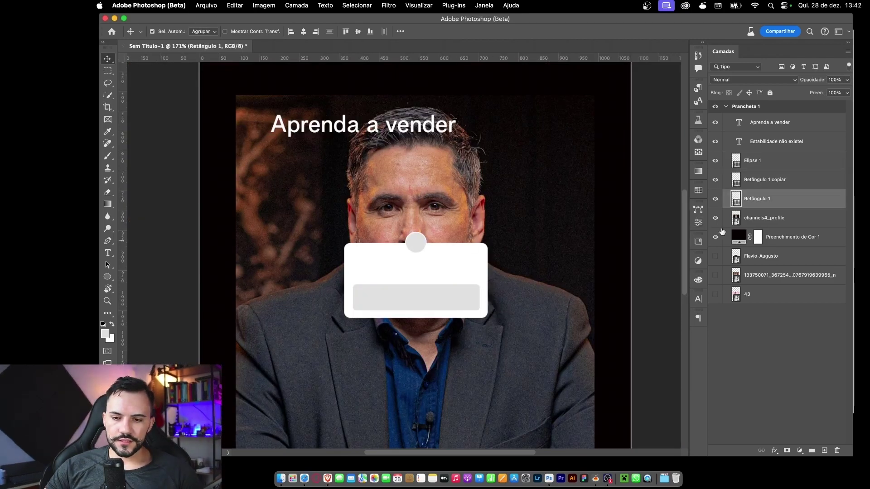
{"action": "left_click", "coordinate": [770, 166], "text": "shift"}
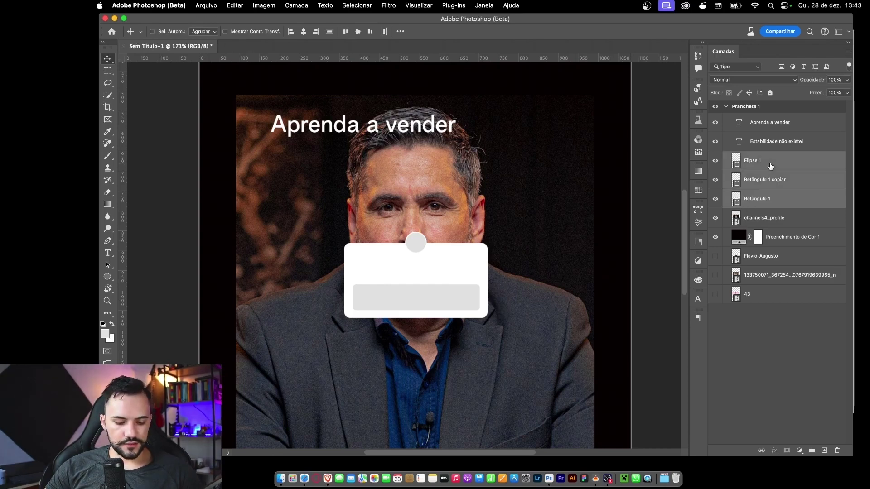
{"action": "key", "text": "super+g"}
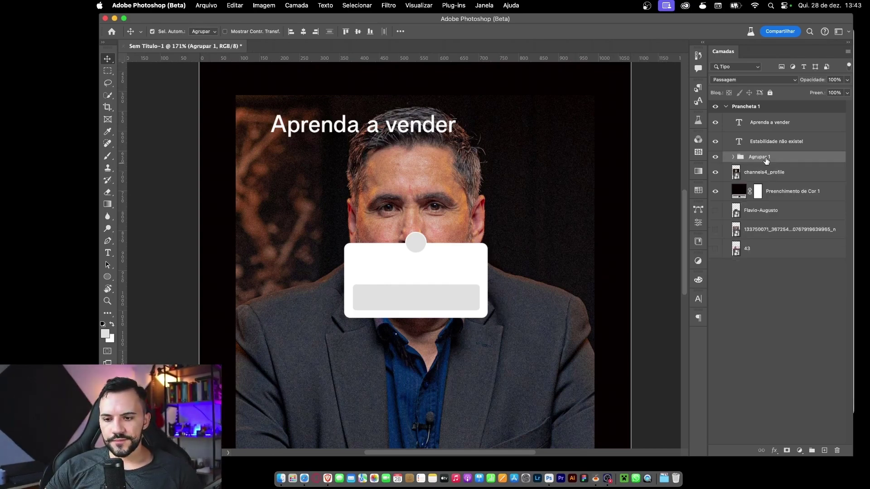
- Rename the group of question-box shapes as "caixinha de perguntas"
{"action": "key", "text": "super+t"}
{"action": "left_click_drag", "start_coordinate": [477, 281], "coordinate": [421, 241]}
{"action": "key", "text": "Return"}
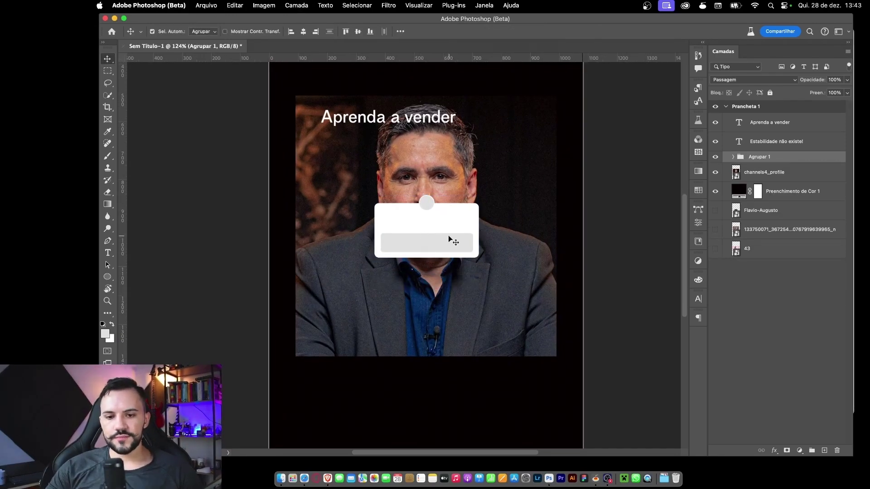
{"action": "double_click", "coordinate": [760, 157]}
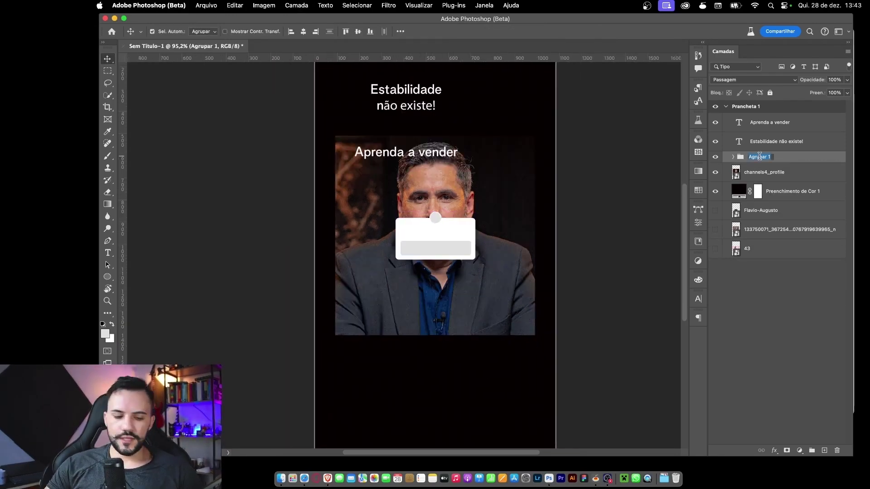
{"action": "type", "text": "caixinha de perguntas"}
{"action": "key", "text": "Return"}
- Scale the caixinha de perguntas group up proportionally from its centre, about one and a half times larger
{"action": "key", "text": "cmd+t"}
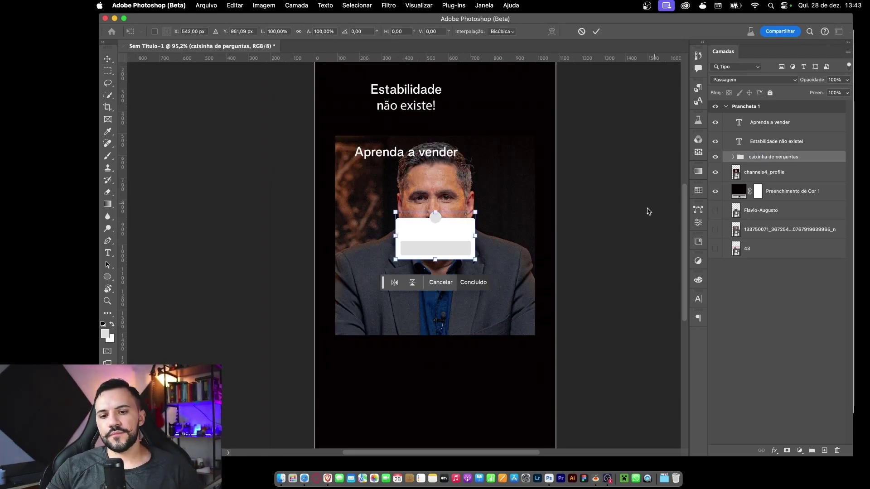
{"action": "left_click_drag", "start_coordinate": [475, 235], "coordinate": [500, 233]}
{"action": "key", "text": "Return"}
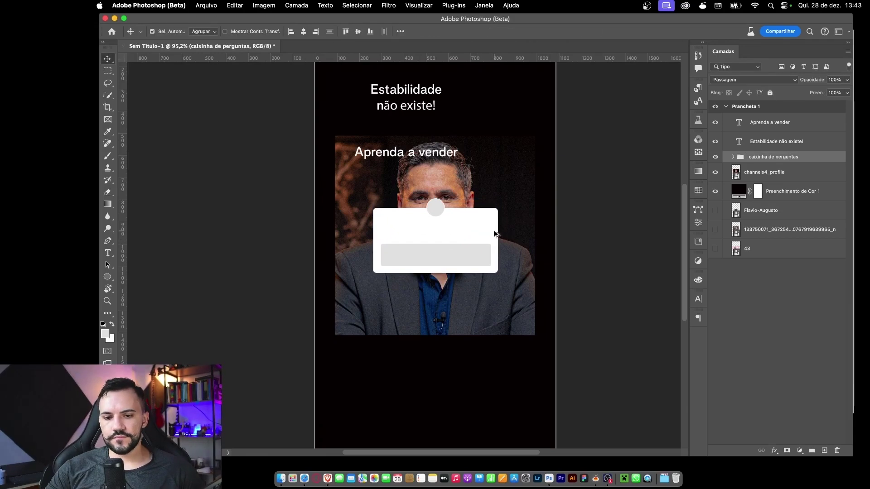
- Enlarge the gray circle, Elipse 1, slightly from its centre on the upper edge of the question box
{"action": "scroll", "coordinate": [493, 231], "scroll_direction": "down", "scroll_amount": 3}
{"action": "scroll", "coordinate": [444, 219], "scroll_direction": "up", "scroll_amount": 5}
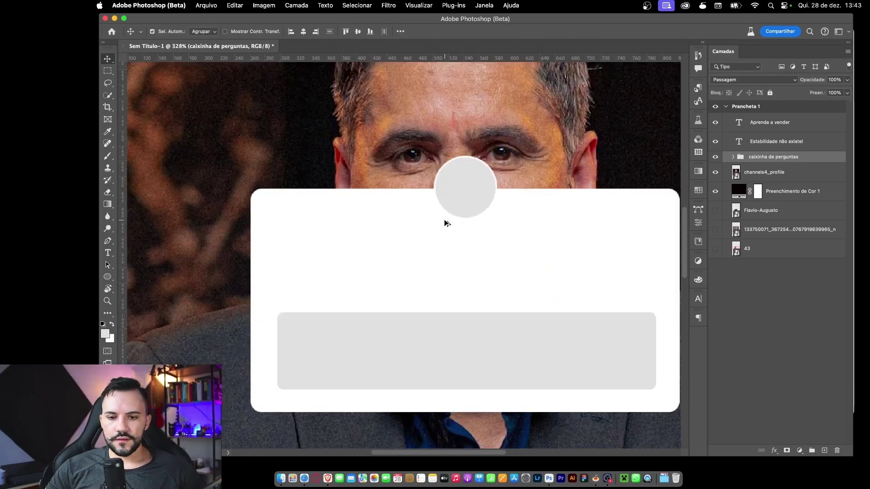
{"action": "left_click", "coordinate": [733, 157]}
{"action": "left_click", "coordinate": [767, 179]}
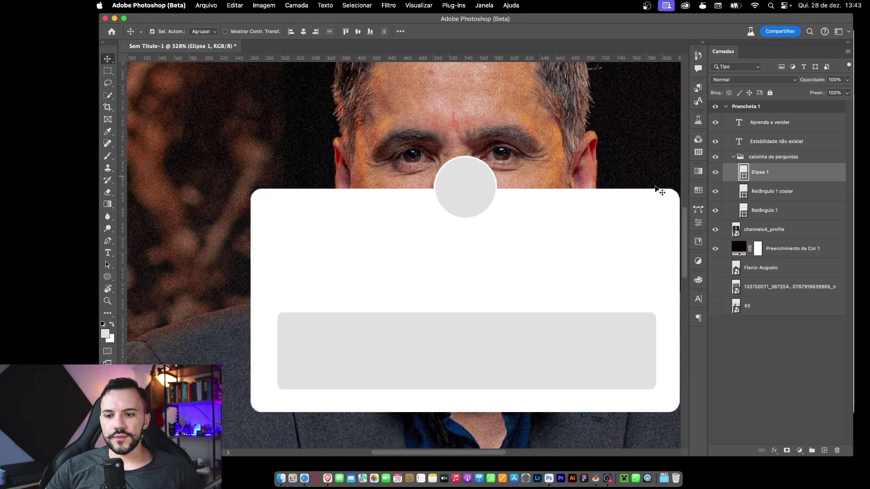
{"action": "key", "text": "super+t"}
{"action": "left_click_drag", "start_coordinate": [496, 187], "coordinate": [475, 189]}
{"action": "key", "text": "Return"}
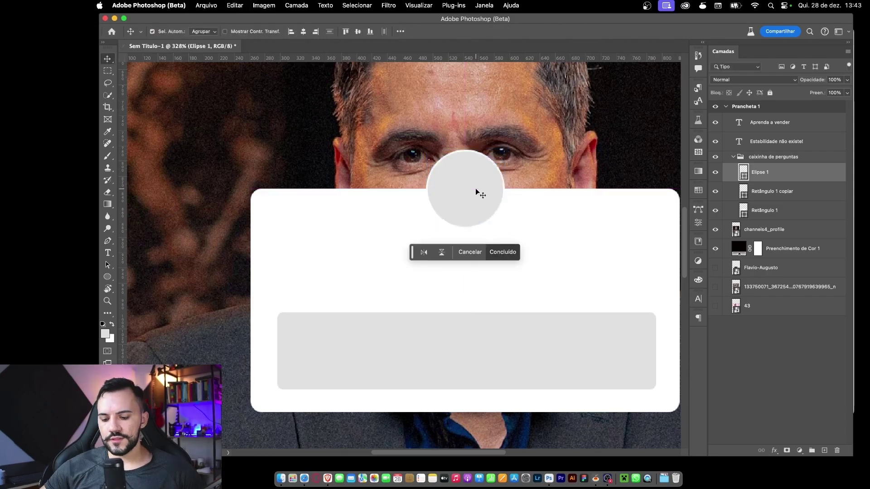
{"action": "scroll", "coordinate": [475, 189], "scroll_direction": "down", "scroll_amount": 10}
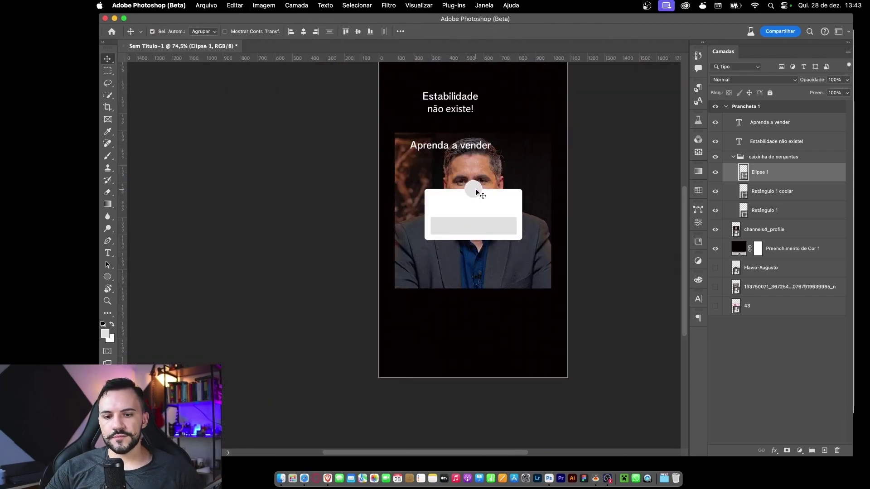
{"action": "scroll", "coordinate": [475, 189], "scroll_direction": "up", "scroll_amount": 4}
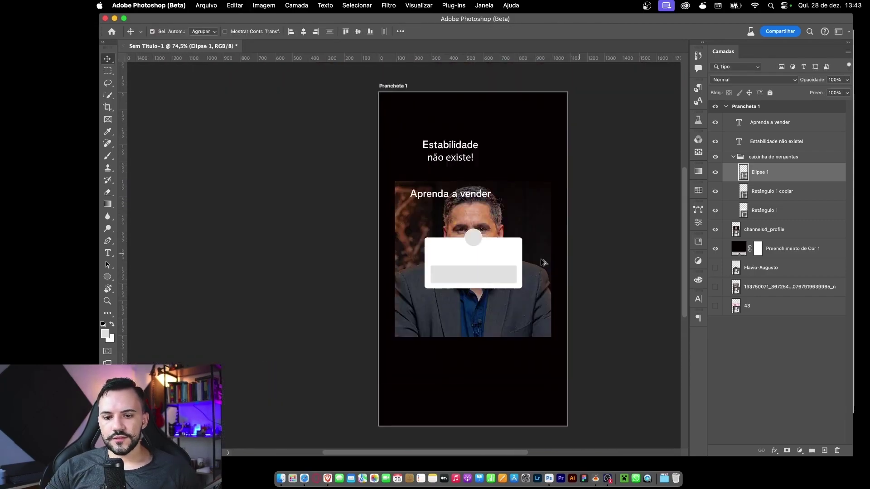
{"action": "scroll", "coordinate": [463, 284], "scroll_direction": "up", "scroll_amount": 3}
{"action": "scroll", "coordinate": [463, 281], "scroll_direction": "down", "scroll_amount": 1}
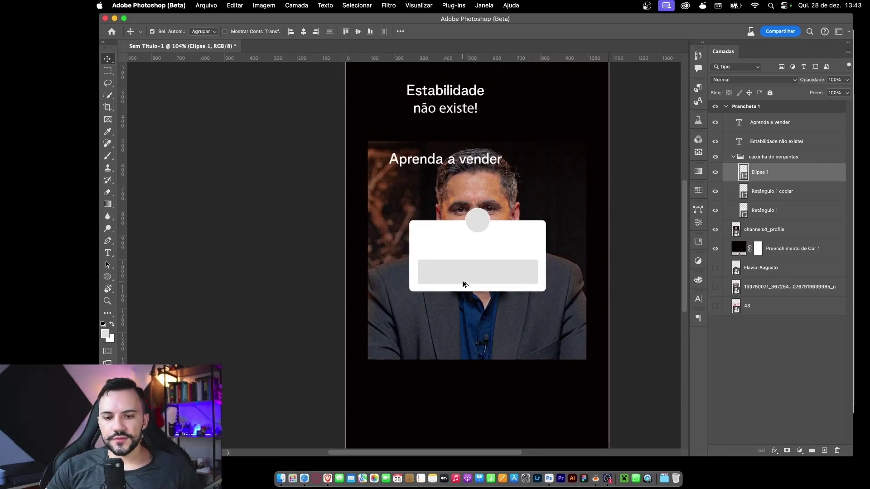
{"action": "left_click_drag", "start_coordinate": [509, 263], "coordinate": [475, 266]}
{"action": "scroll", "coordinate": [475, 265], "scroll_direction": "down", "scroll_amount": 2}
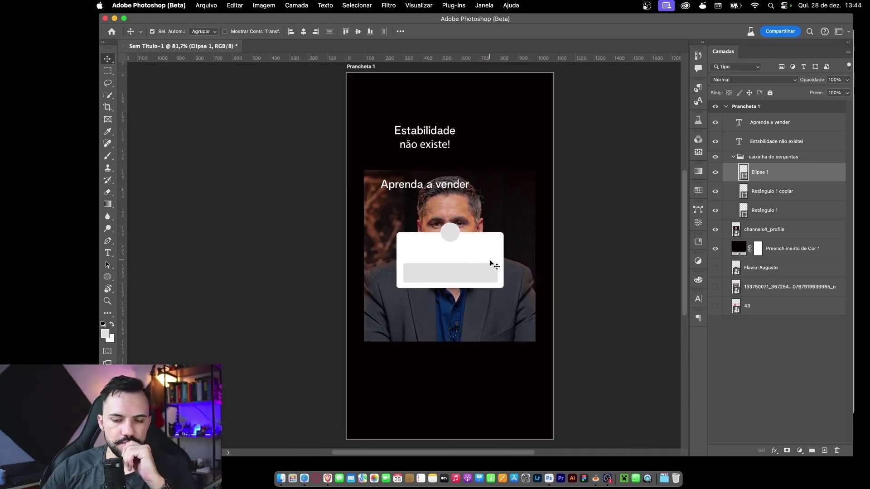
- Collapse the caixinha de perguntas group and hide it together with the two text layers
{"action": "left_click", "coordinate": [733, 157]}
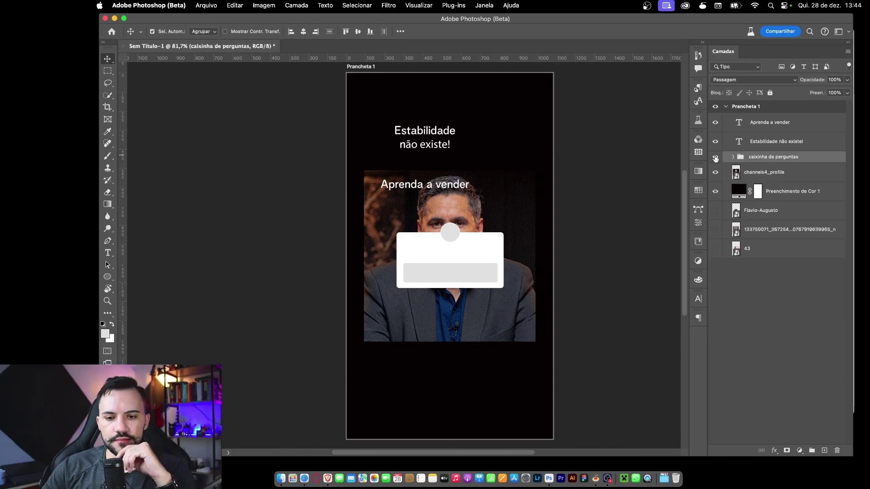
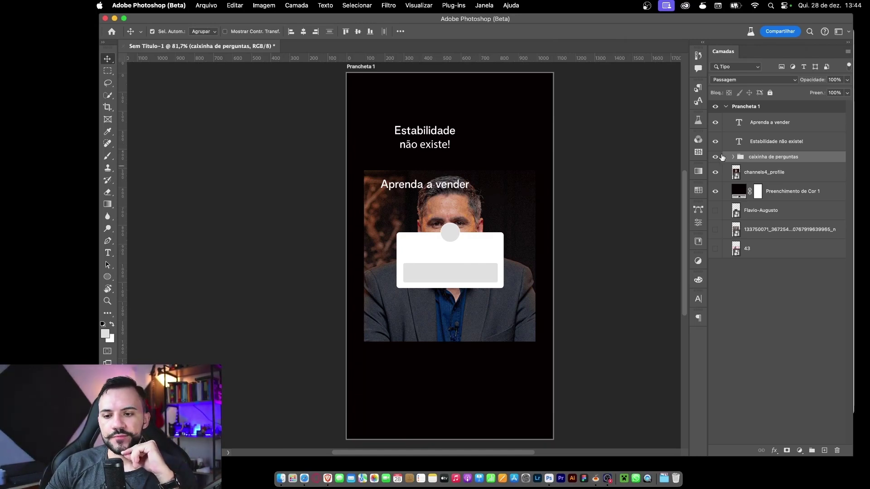
{"action": "left_click_drag", "start_coordinate": [714, 143], "coordinate": [715, 129]}
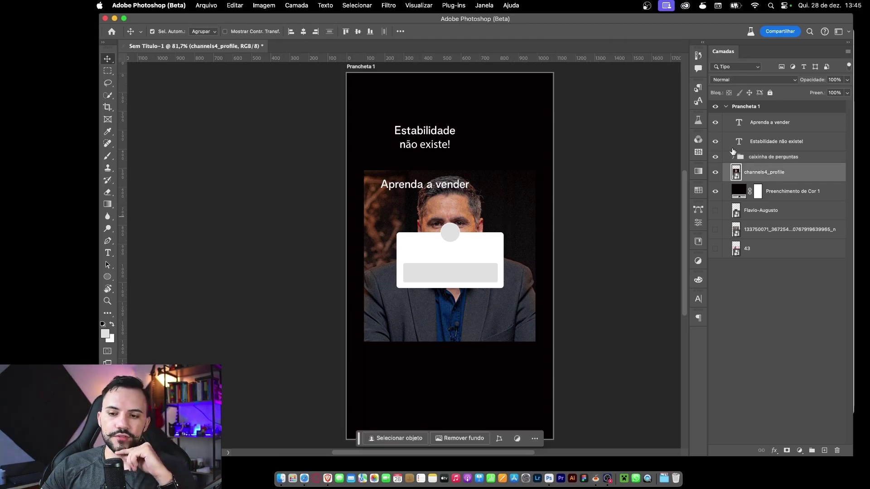
{"action": "left_click_drag", "start_coordinate": [716, 157], "coordinate": [716, 123]}
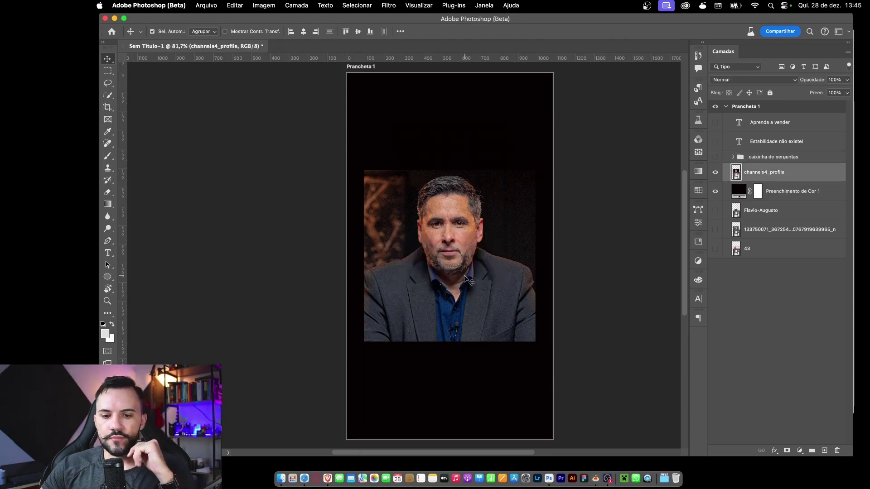
- Scale the channels4_profile photo proportionally until it spans the full width of the artboard
{"action": "key", "text": "super+t"}
{"action": "left_click_drag", "start_coordinate": [535, 257], "coordinate": [552, 260]}
{"action": "mouse_move", "coordinate": [499, 253]}
{"action": "left_mouse_down"}
{"action": "mouse_move", "coordinate": [499, 265]}
{"action": "mouse_move", "coordinate": [498, 257]}
{"action": "left_mouse_up"}
{"action": "key", "text": "Return"}
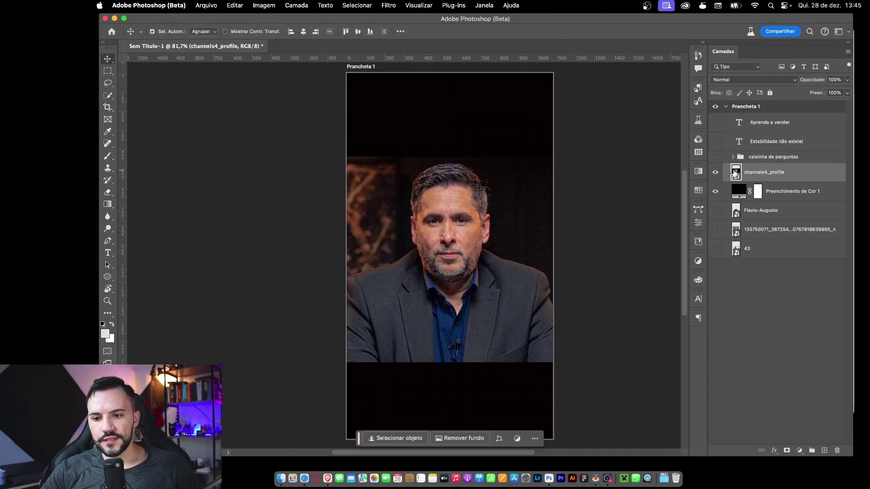
- Select the empty area below the photo down to the artboard's lower edge and extend the image with promptless Generative Fill
{"action": "left_click", "coordinate": [108, 71]}
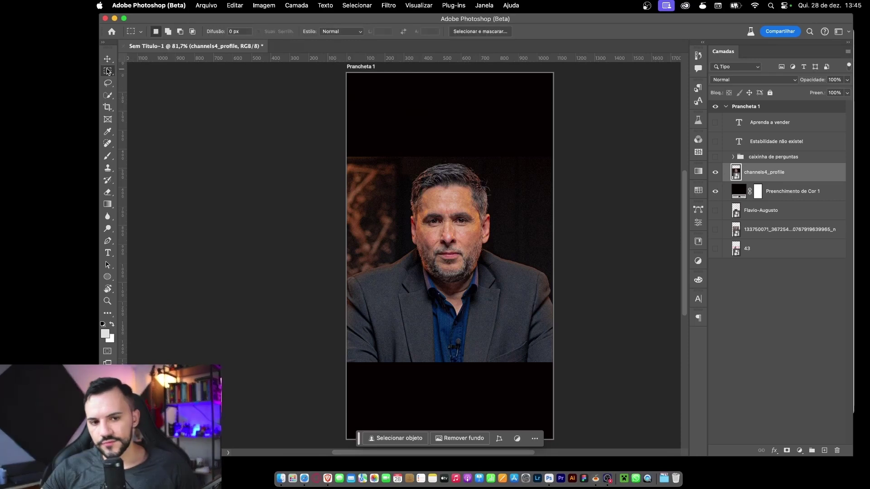
{"action": "left_click_drag", "start_coordinate": [346, 361], "coordinate": [555, 452]}
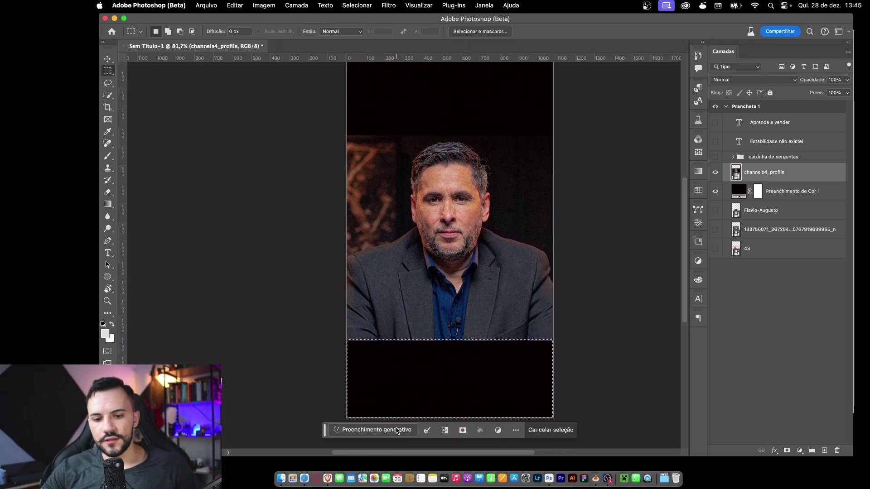
{"action": "left_click", "coordinate": [397, 431]}
{"action": "left_click", "coordinate": [570, 430]}
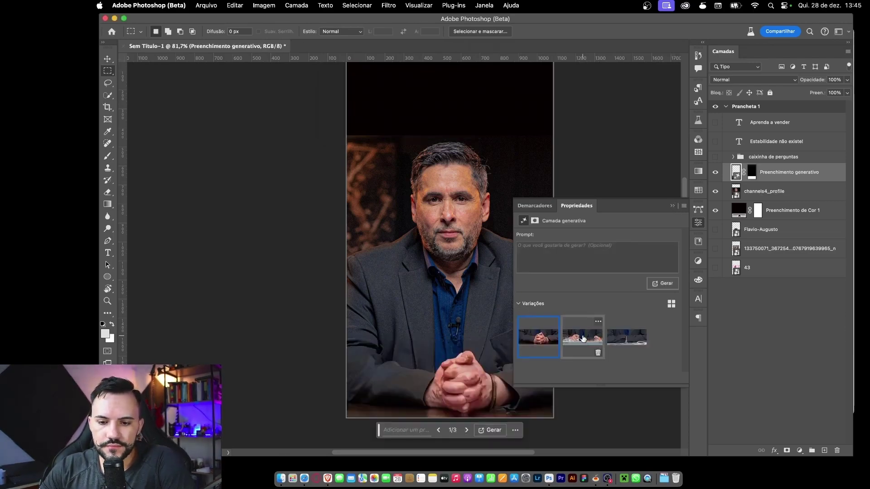
- Preview the generated fill variations, then generate a new set without a prompt and use variation 3 of 6
{"action": "left_click", "coordinate": [583, 339]}
{"action": "left_click", "coordinate": [636, 341]}
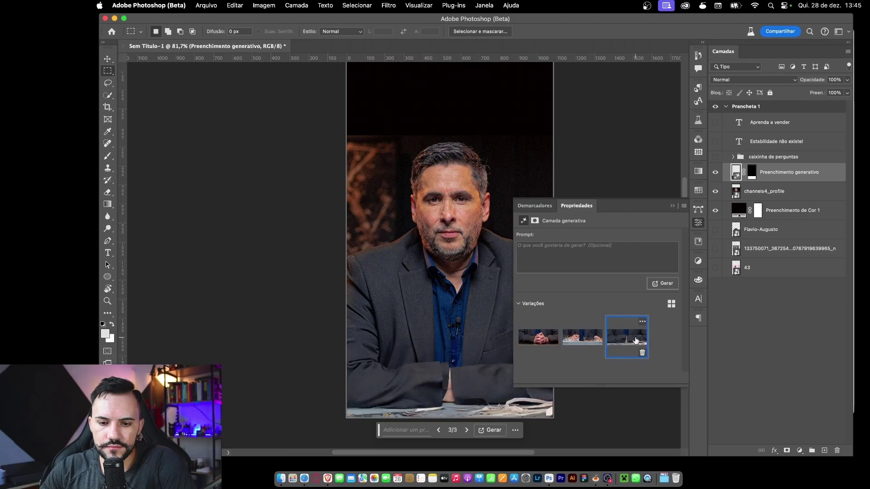
{"action": "left_click", "coordinate": [539, 342]}
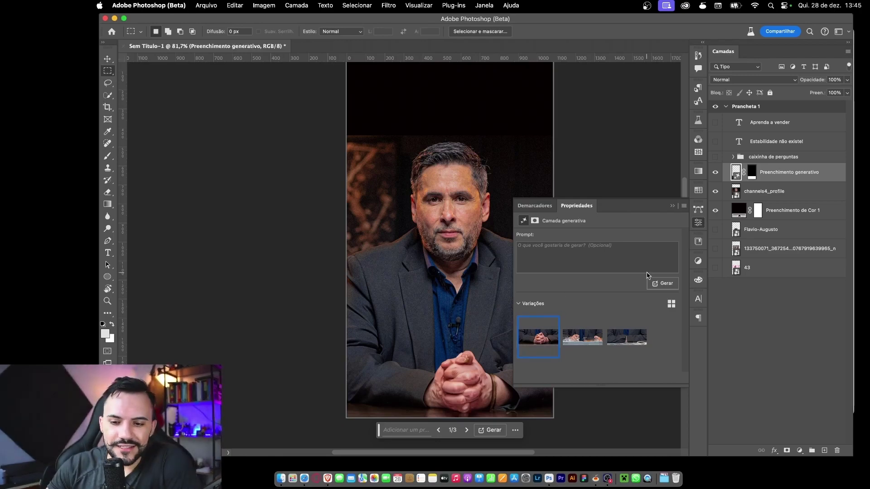
{"action": "left_click", "coordinate": [664, 285]}
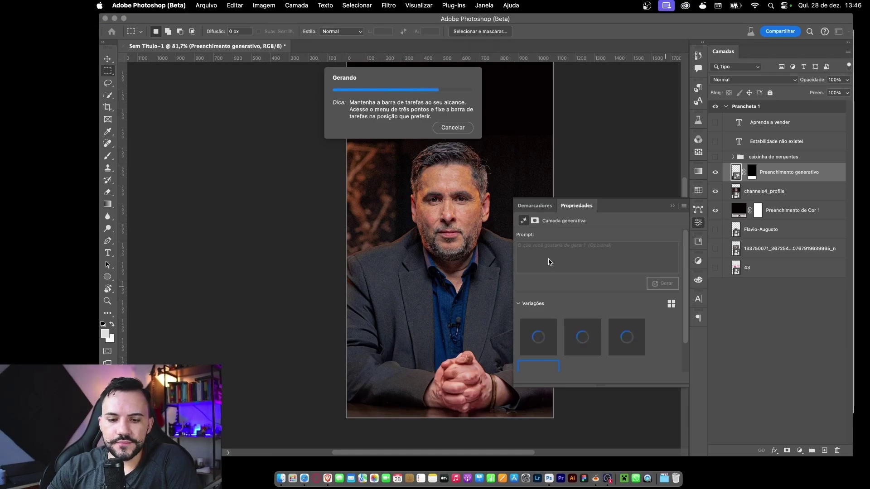
{"action": "left_click", "coordinate": [674, 207]}
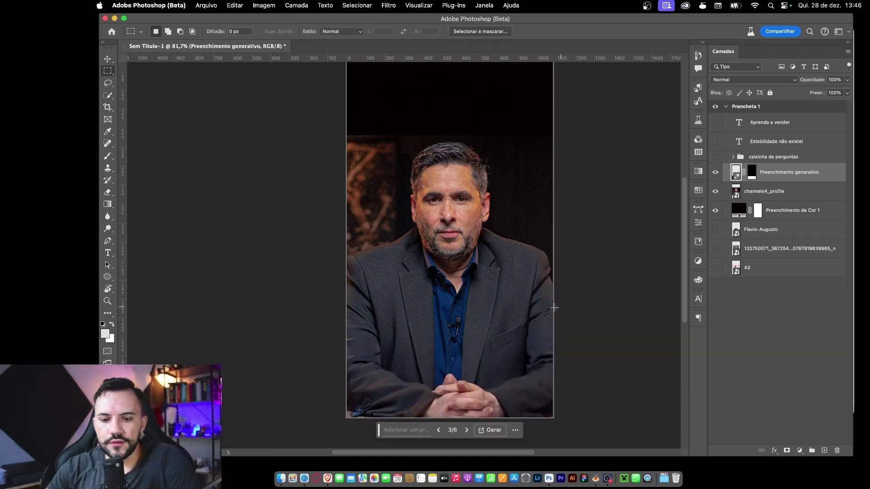
- Group the Preenchimento generativo and channels4_profile layers and add a layer mask to the group
{"action": "key", "text": "v"}
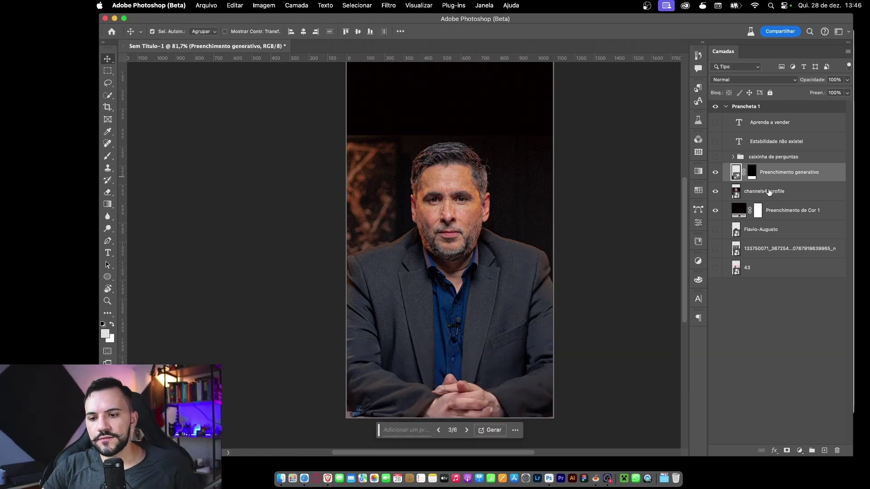
{"action": "left_click", "coordinate": [769, 192]}
{"action": "left_click", "coordinate": [752, 176]}
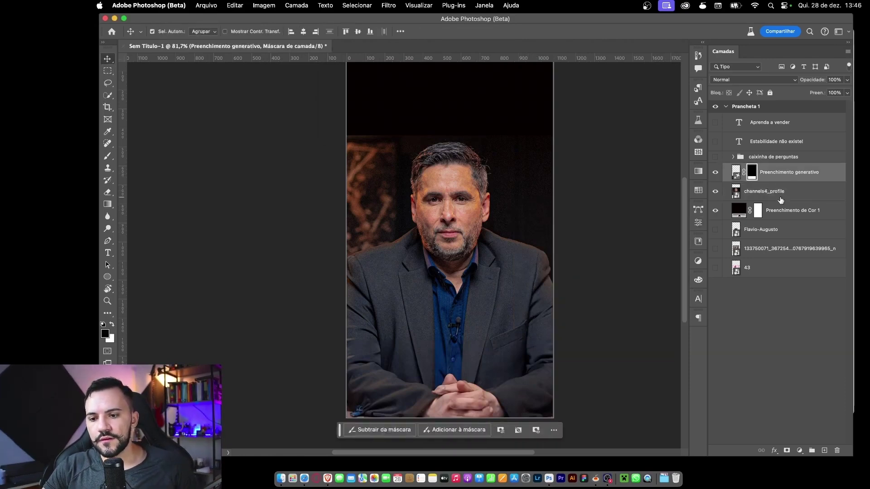
{"action": "left_click", "coordinate": [781, 199], "text": "shift"}
{"action": "key", "text": "super+g"}
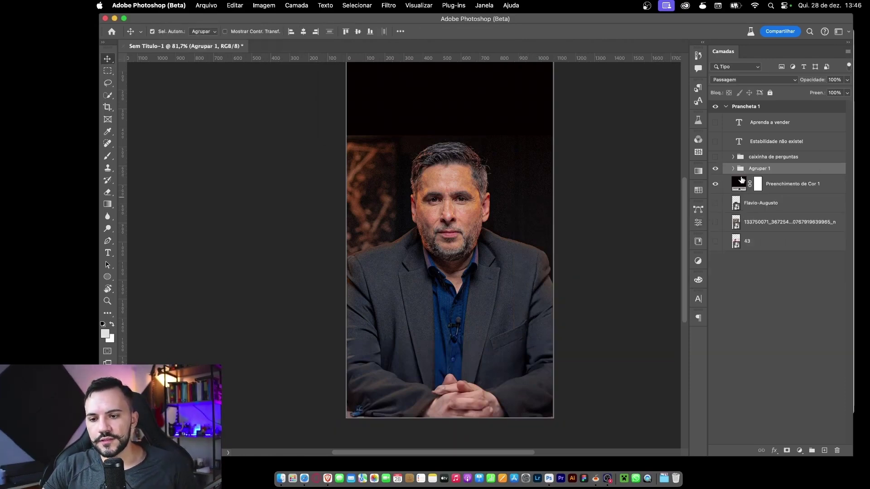
{"action": "left_click", "coordinate": [787, 451]}
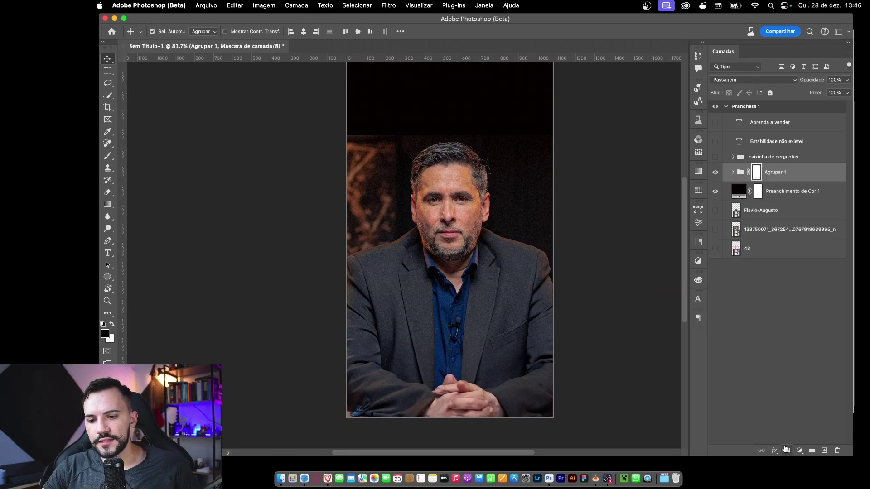
- Choose the soft round brush (Redondo macio) for the group mask and set its opacity to 31%
{"action": "key", "text": "b"}
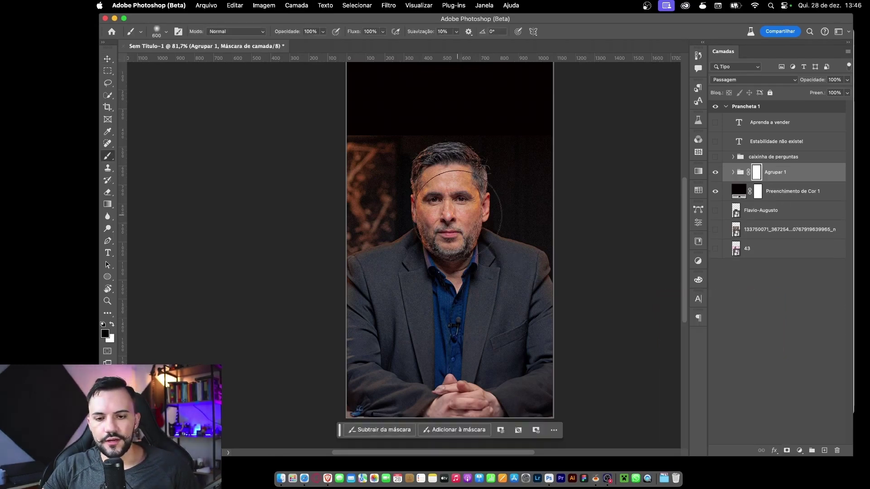
{"action": "right_click", "coordinate": [461, 221]}
{"action": "left_click", "coordinate": [519, 333]}
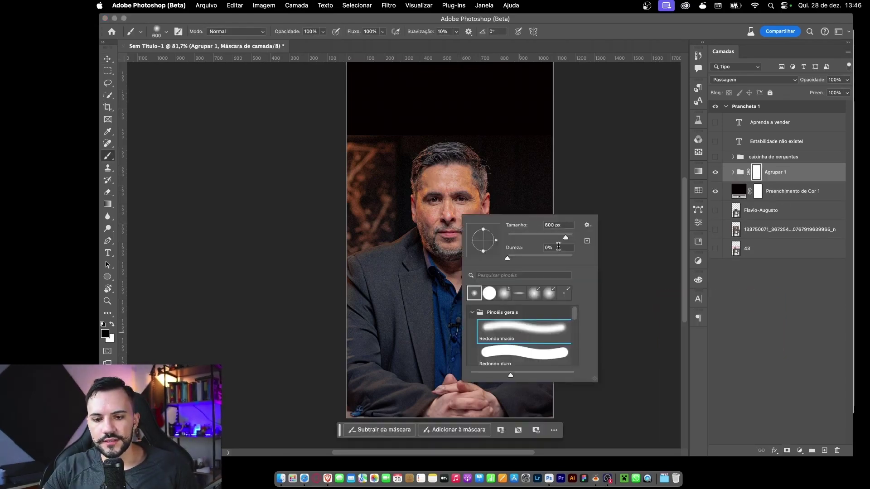
{"action": "left_click", "coordinate": [448, 162]}
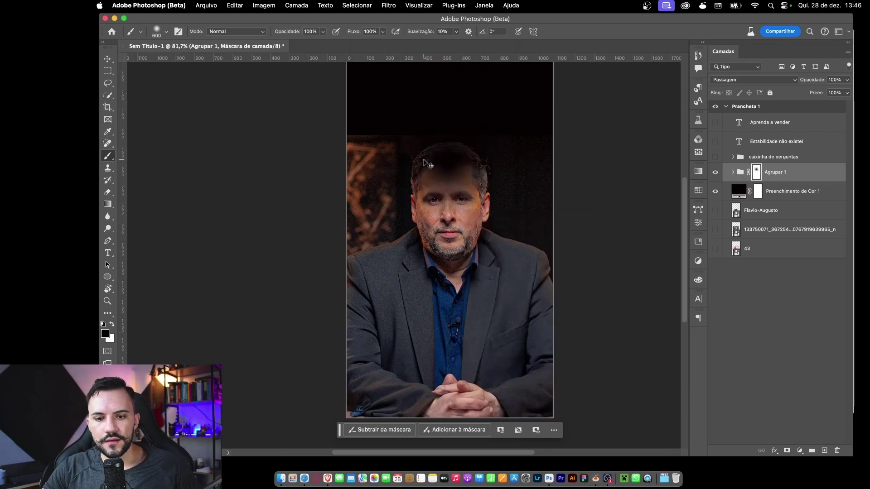
{"action": "key", "text": "super+z"}
{"action": "left_click_drag", "start_coordinate": [324, 36], "coordinate": [294, 45]}
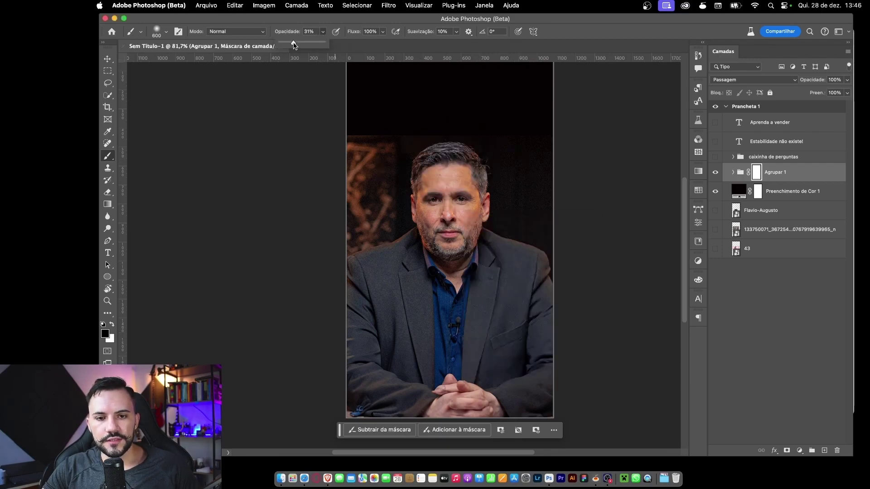
- Enlarge the mask brush to 1000 px and try darkening the photo's lower-right corner
{"action": "scroll", "coordinate": [522, 349], "scroll_direction": "down", "scroll_amount": 5}
{"action": "left_click_drag", "start_coordinate": [523, 349], "coordinate": [494, 294]}
{"action": "key", "text": "bracketright"}
{"action": "key", "text": "bracketright"}
{"action": "key", "text": "bracketright"}
{"action": "key", "text": "bracketright"}
{"action": "left_click", "coordinate": [525, 357]}
{"action": "left_click", "coordinate": [513, 330]}
{"action": "left_click", "coordinate": [522, 327]}
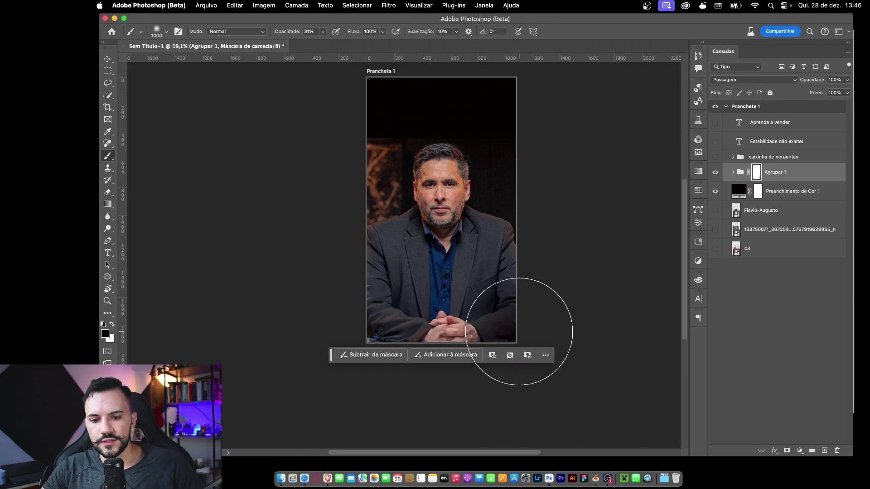
- Hide the contextual task bar and paint black on the group mask to fade the photo's edges and lower part into the background
{"action": "left_click", "coordinate": [546, 356]}
{"action": "left_click", "coordinate": [575, 409]}
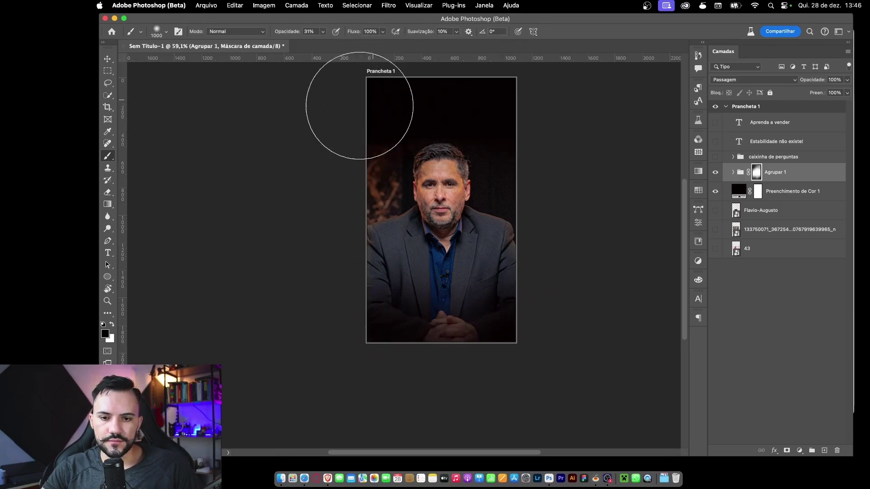
{"action": "mouse_move", "coordinate": [362, 354]}
{"action": "left_mouse_down"}
{"action": "mouse_move", "coordinate": [497, 375]}
{"action": "mouse_move", "coordinate": [385, 369]}
{"action": "mouse_move", "coordinate": [491, 347]}
{"action": "mouse_move", "coordinate": [552, 304]}
{"action": "mouse_move", "coordinate": [432, 365]}
{"action": "mouse_move", "coordinate": [506, 359]}
{"action": "mouse_move", "coordinate": [383, 375]}
{"action": "mouse_move", "coordinate": [457, 365]}
{"action": "mouse_move", "coordinate": [324, 362]}
{"action": "mouse_move", "coordinate": [505, 367]}
{"action": "mouse_move", "coordinate": [287, 376]}
{"action": "mouse_move", "coordinate": [498, 391]}
{"action": "mouse_move", "coordinate": [363, 387]}
{"action": "mouse_move", "coordinate": [485, 330]}
{"action": "left_mouse_up"}
{"action": "key", "text": "v"}
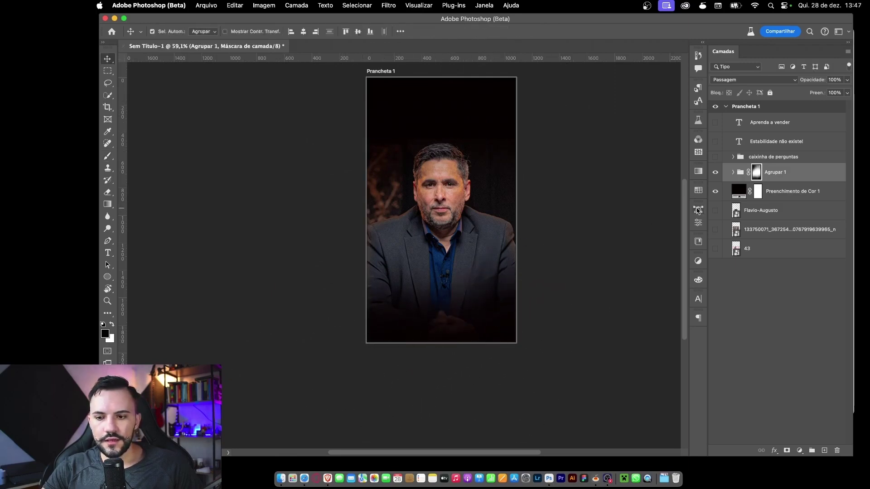
- Expand the masked photo group and toggle the Preenchimento generativo layer's visibility to compare the image with and without it
{"action": "left_click", "coordinate": [733, 173]}
{"action": "left_click", "coordinate": [716, 195]}
{"action": "left_click", "coordinate": [715, 195]}
{"action": "left_click", "coordinate": [716, 195]}
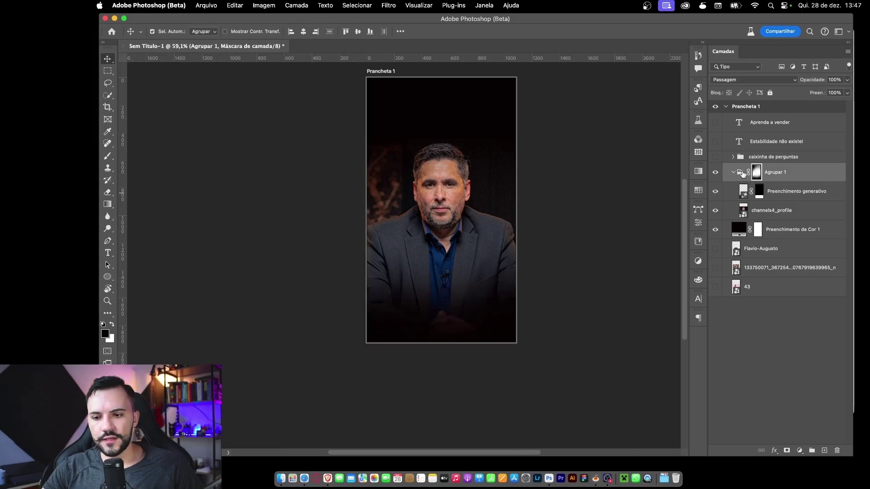
- Show the caixinha de perguntas group, enlarge it slightly and place it over the man's chest, just below his chin
{"action": "left_click", "coordinate": [733, 173]}
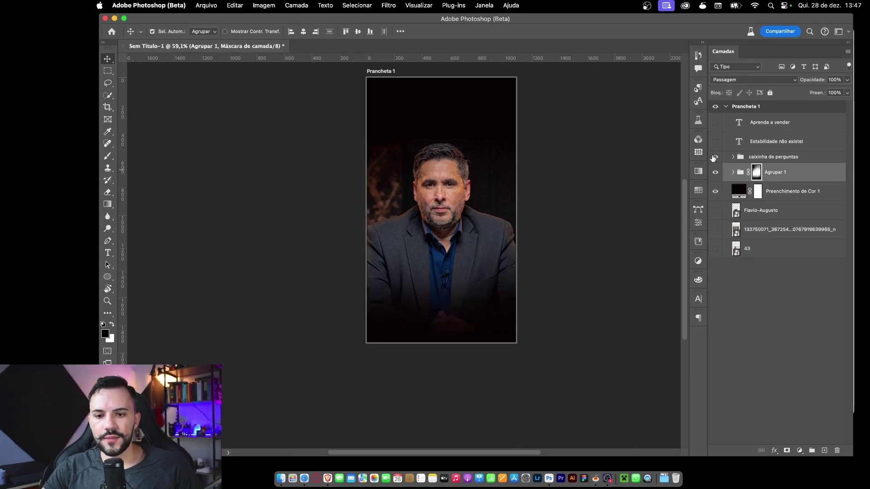
{"action": "left_click", "coordinate": [716, 157]}
{"action": "scroll", "coordinate": [406, 250], "scroll_direction": "up", "scroll_amount": 1}
{"action": "key", "text": "super+t"}
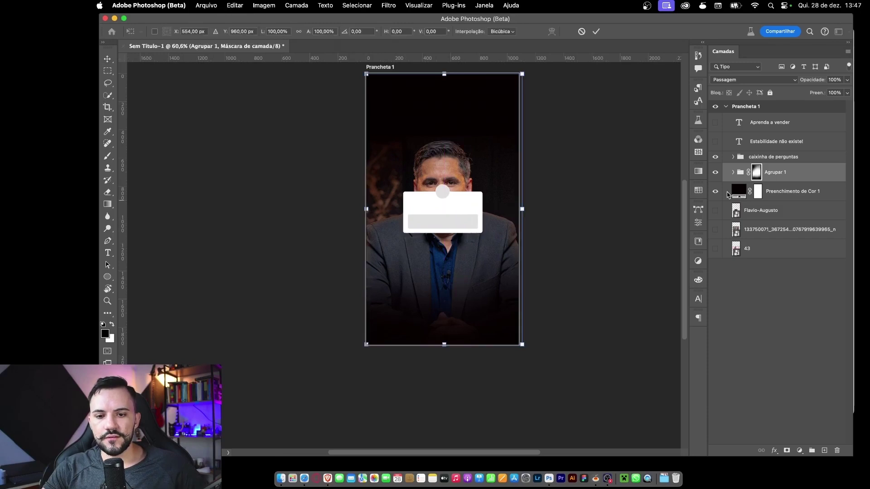
{"action": "key", "text": "Escape"}
{"action": "left_click", "coordinate": [783, 158]}
{"action": "key", "text": "super+t"}
{"action": "left_click_drag", "start_coordinate": [483, 212], "coordinate": [444, 251]}
{"action": "key", "text": "Return"}
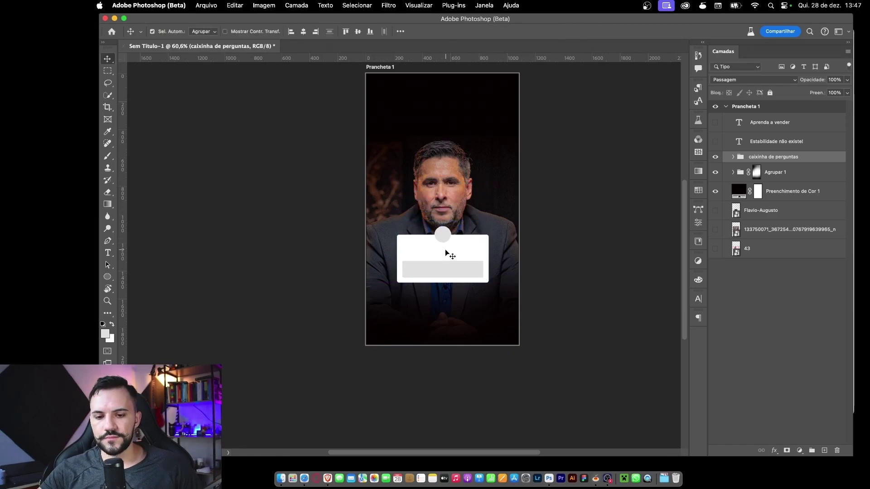
- Scale the masked photo group Agrupar 1 to 97.26%, keeping it aligned with the artboard's sides
{"action": "left_click", "coordinate": [791, 180]}
{"action": "key", "text": "super+t"}
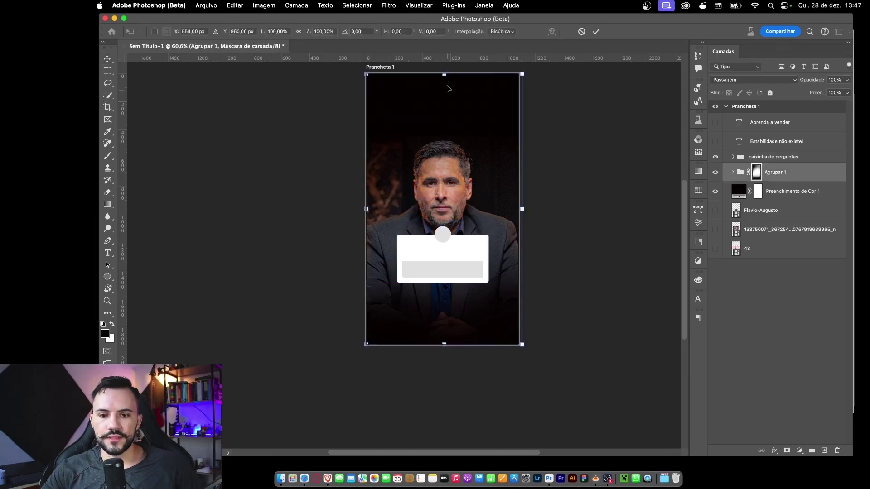
{"action": "key", "text": "Return"}
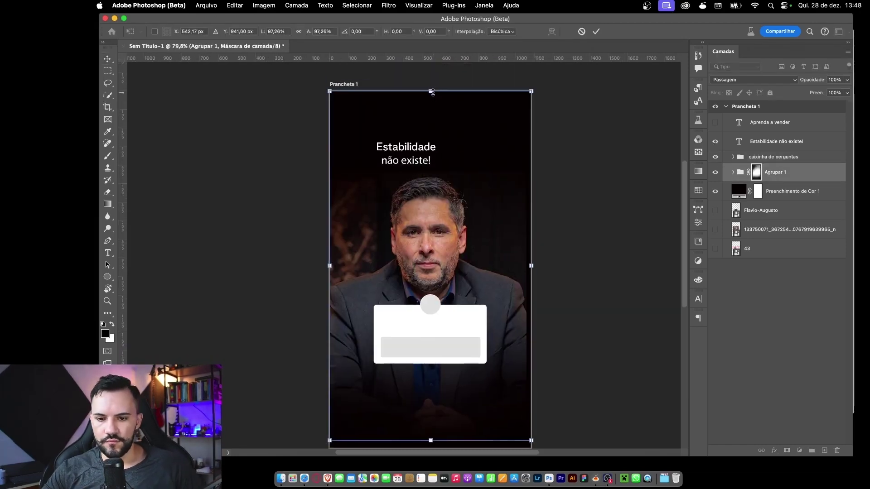
- Split the headline by moving "Estabilidade" into its own text layer above and placing "não existe!" lower beside the man's head
{"action": "double_click", "coordinate": [403, 120]}
{"action": "key", "text": "super+c"}
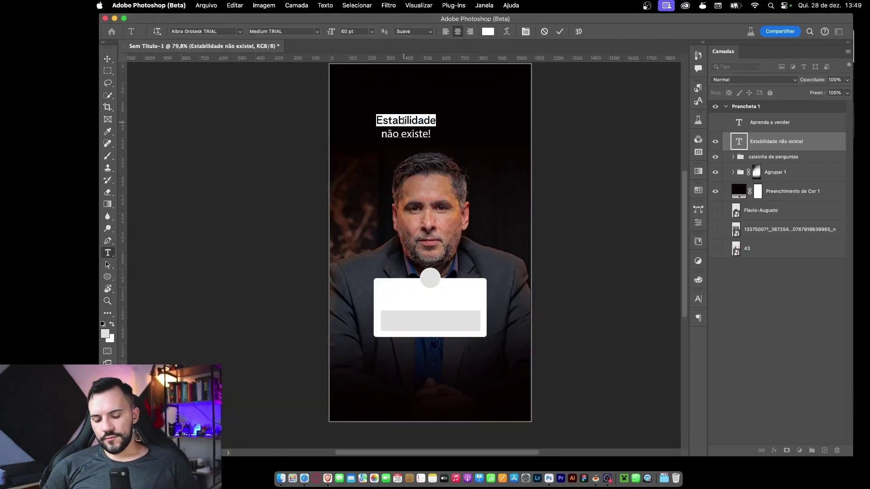
{"action": "key", "text": "BackSpace"}
{"action": "key", "text": "super+Return"}
{"action": "key", "text": "v"}
{"action": "left_click_drag", "start_coordinate": [412, 133], "coordinate": [380, 167]}
{"action": "left_click", "coordinate": [430, 124]}
{"action": "key", "text": "t"}
{"action": "left_click", "coordinate": [400, 109]}
{"action": "key", "text": "super+v"}
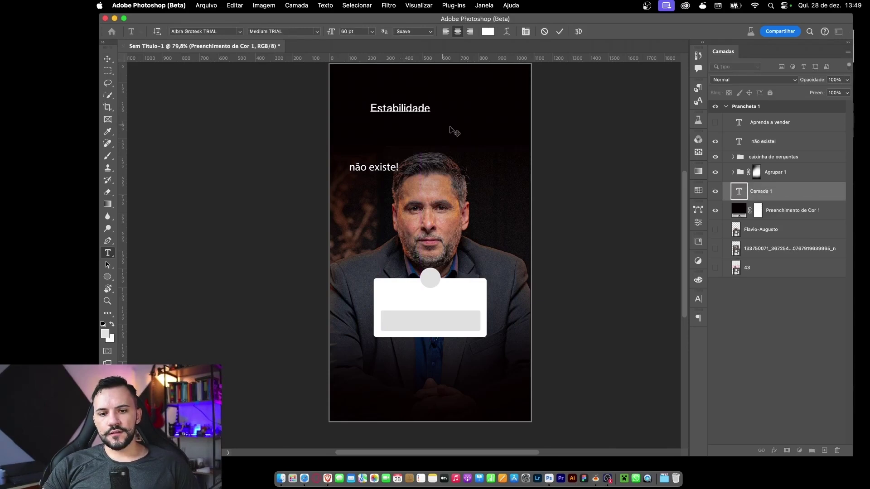
- Preview the installed fonts on the word "Estabilidade" in all caps
{"action": "key", "text": "super+a"}
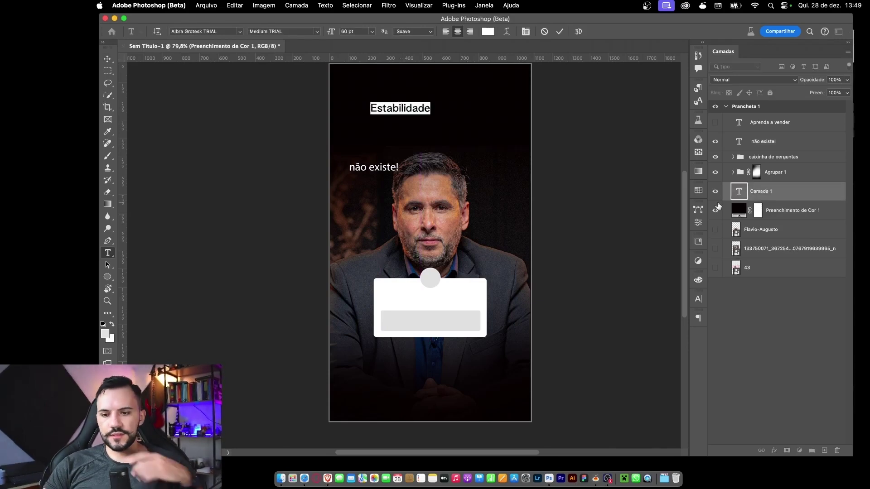
{"action": "left_click", "coordinate": [699, 299]}
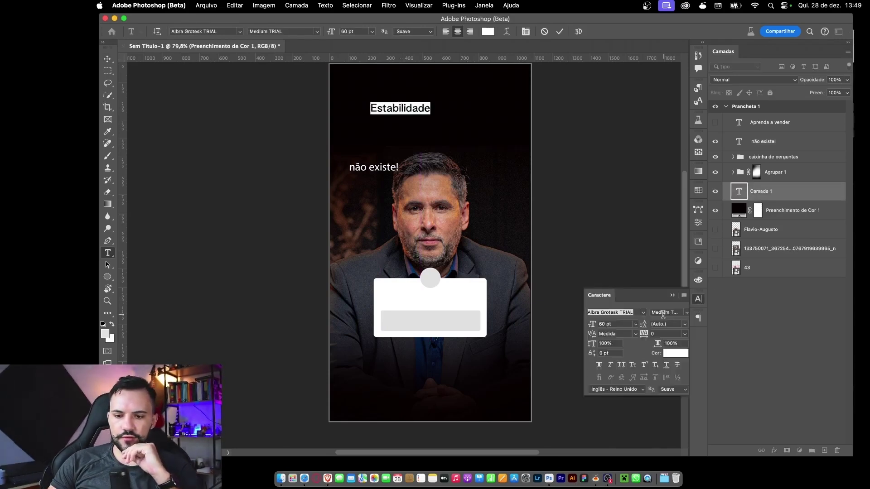
{"action": "left_click", "coordinate": [644, 312]}
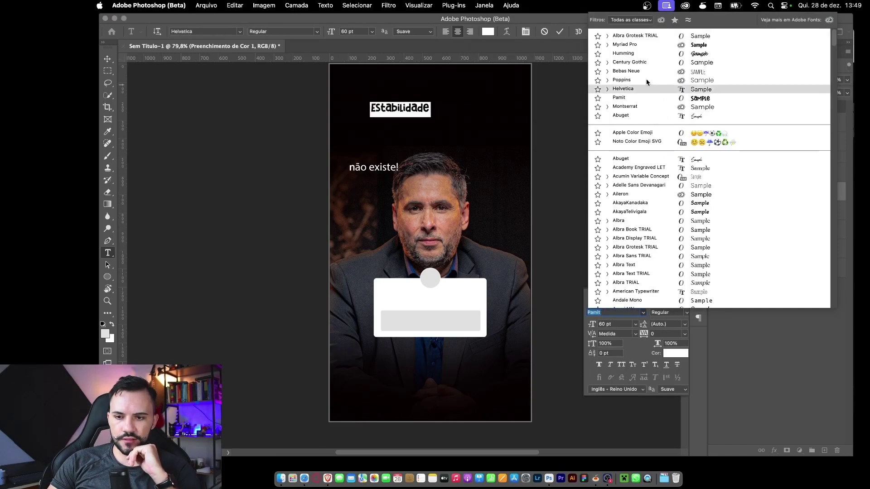
{"action": "scroll", "coordinate": [647, 171], "scroll_direction": "down", "scroll_amount": 5}
{"action": "scroll", "coordinate": [701, 204], "scroll_direction": "down", "scroll_amount": 15}
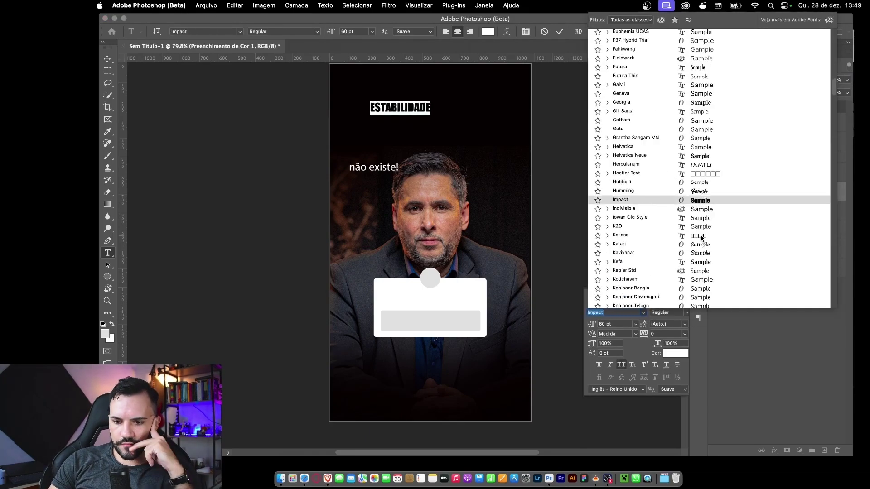
{"action": "scroll", "coordinate": [630, 170], "scroll_direction": "down", "scroll_amount": 3}
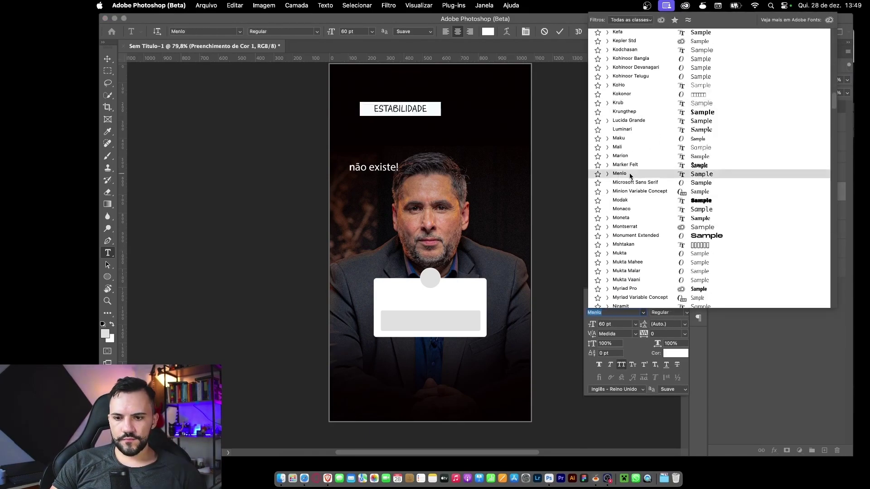
- Switch to Brave, browse the thumbnails on the O Conselho YouTube channel and capture a screenshot of the INFLUÊNCIA thumbnail
{"action": "left_click", "coordinate": [327, 479]}
{"action": "left_click", "coordinate": [443, 272]}
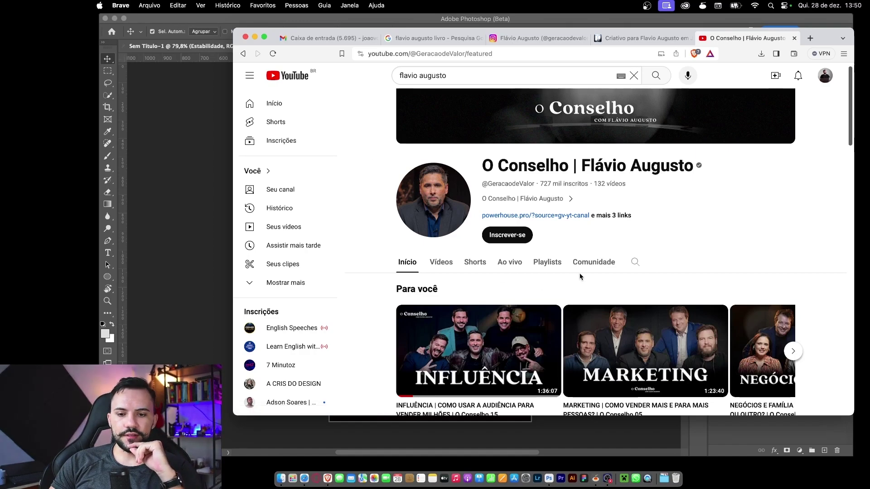
{"action": "scroll", "coordinate": [579, 274], "scroll_direction": "down", "scroll_amount": 2}
{"action": "scroll", "coordinate": [580, 276], "scroll_direction": "down", "scroll_amount": 2}
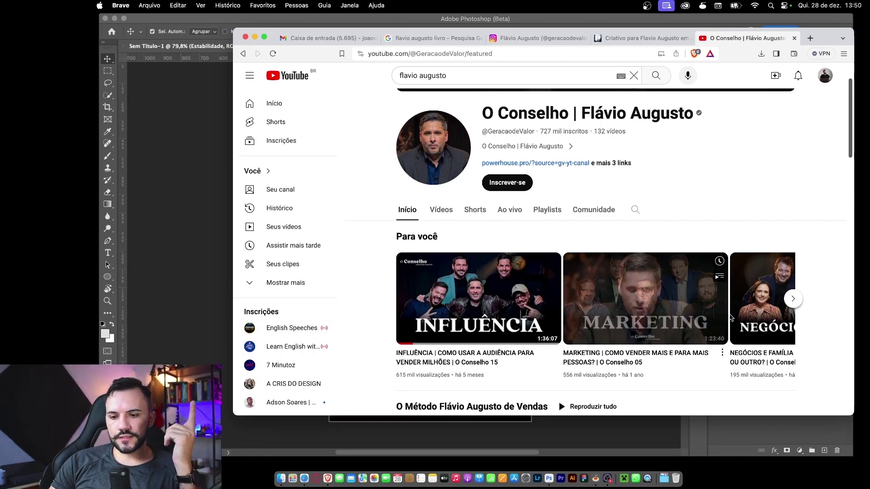
{"action": "left_click", "coordinate": [792, 300]}
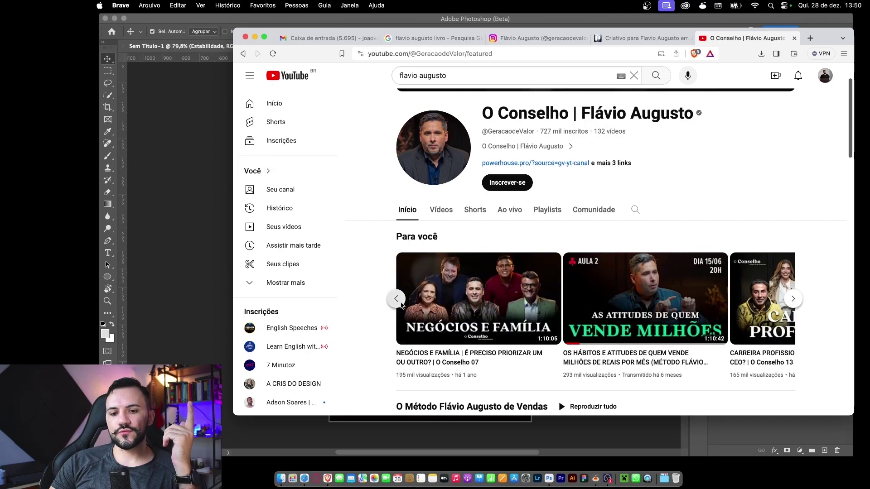
{"action": "left_click", "coordinate": [397, 300]}
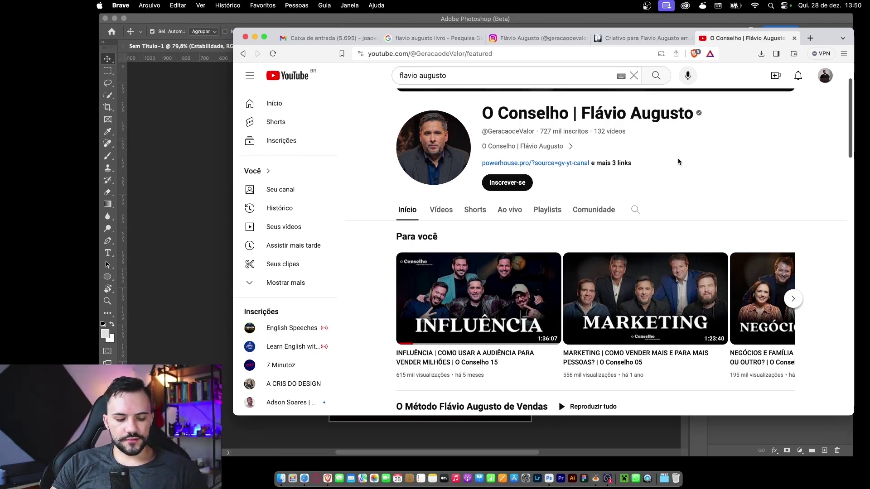
{"action": "key", "text": "super+shift+5"}
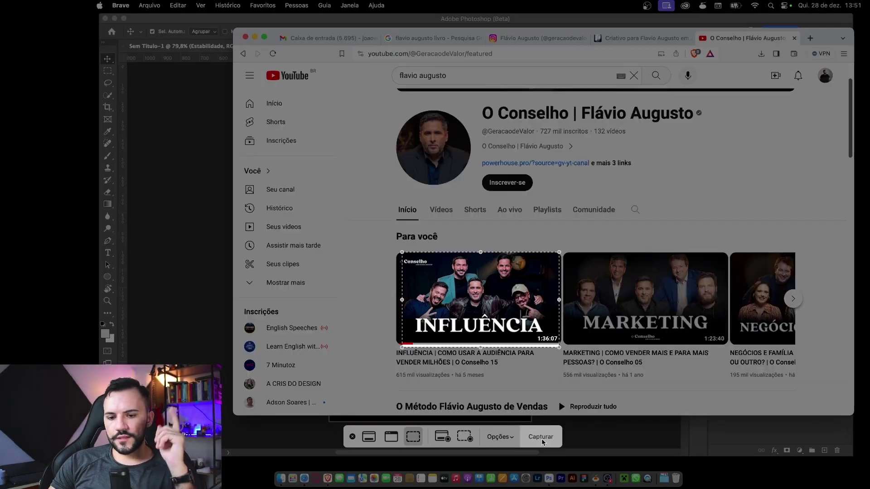
{"action": "left_click", "coordinate": [542, 442]}
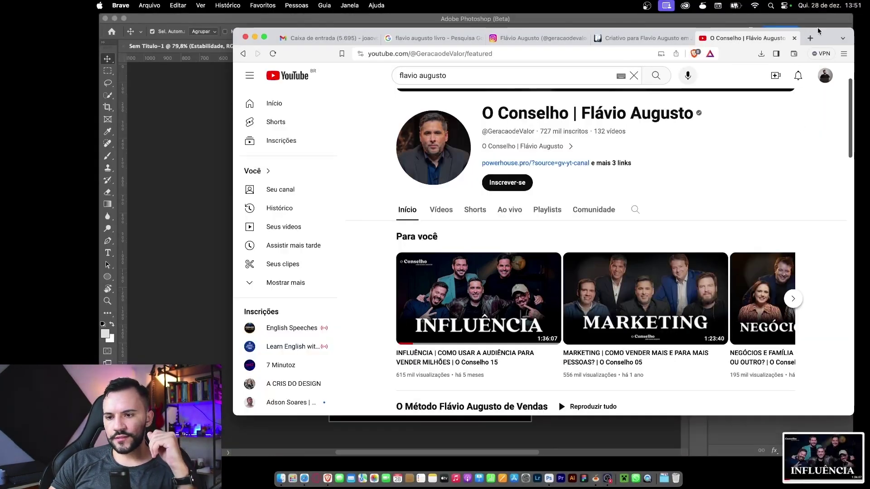
- Search for "what the font" in a new browser tab, open the WhatTheFont page and upload the thumbnail screenshot
{"action": "left_click", "coordinate": [811, 39]}
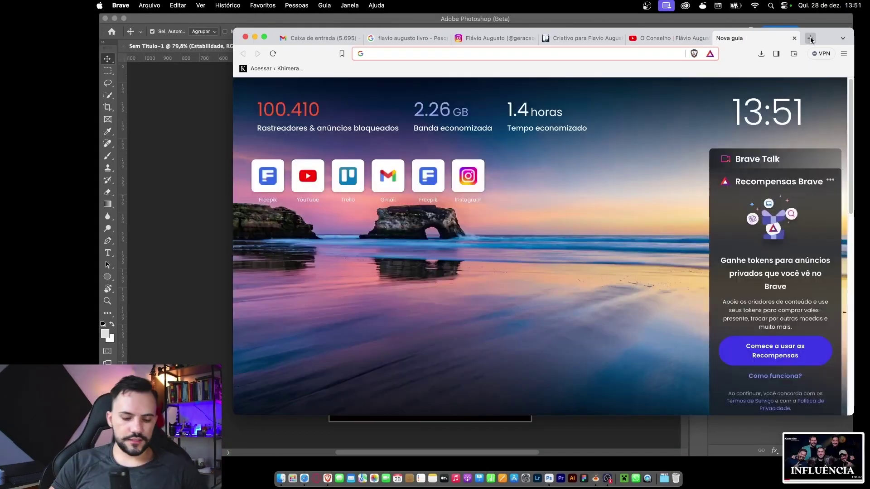
{"action": "type", "text": "what the font"}
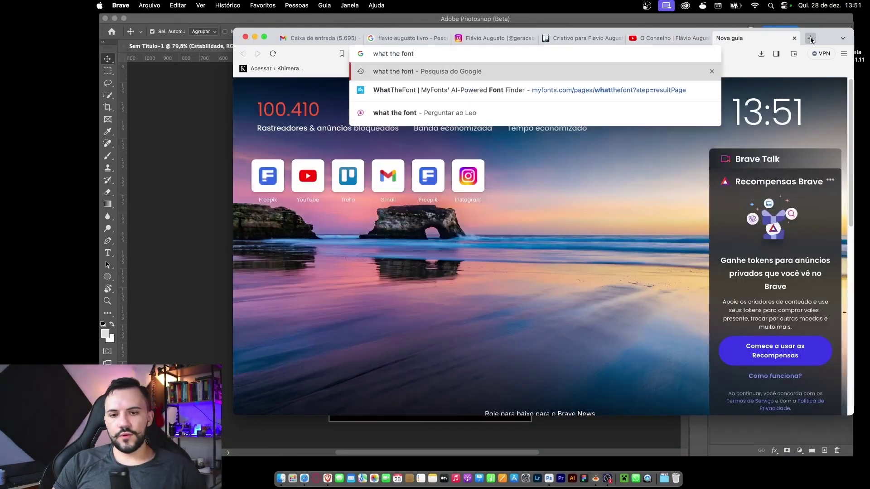
{"action": "key", "text": "Return"}
{"action": "left_click", "coordinate": [462, 200]}
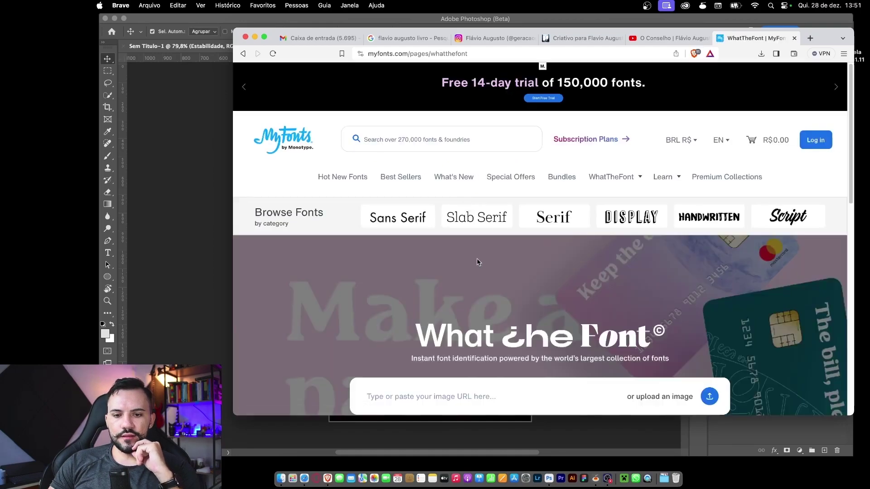
{"action": "scroll", "coordinate": [476, 261], "scroll_direction": "down", "scroll_amount": 3}
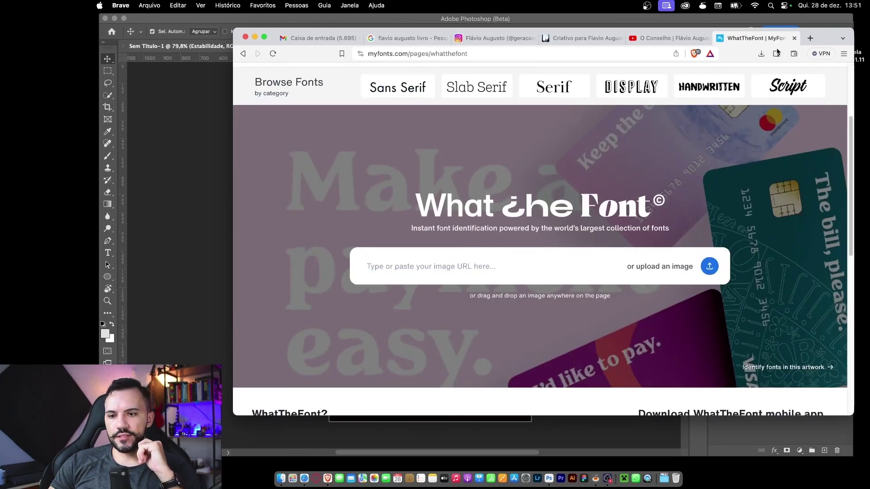
{"action": "left_click", "coordinate": [115, 18]}
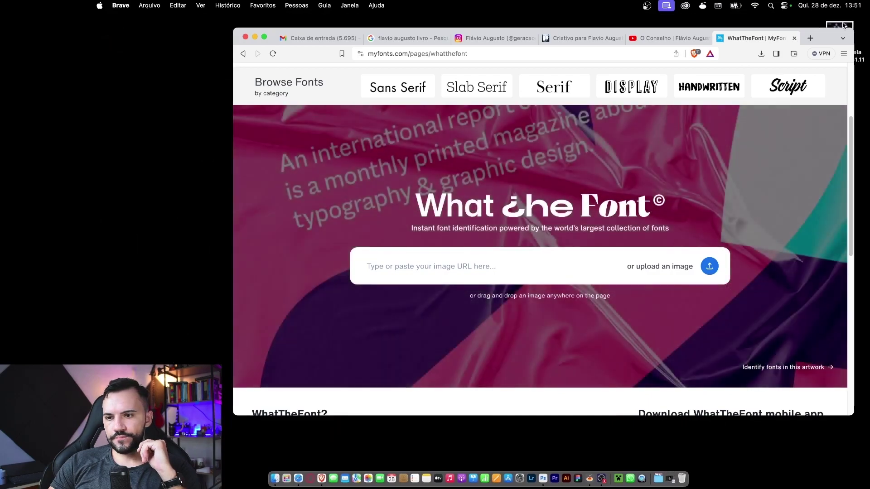
{"action": "left_click_drag", "start_coordinate": [844, 25], "coordinate": [532, 239]}
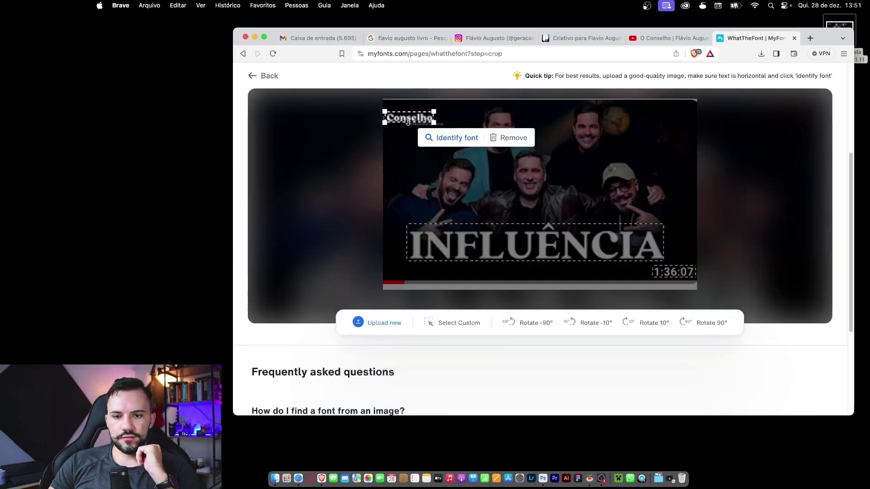
- Fit the selection around the word "Conselho" in the uploaded image and identify its font
{"action": "left_click_drag", "start_coordinate": [408, 121], "coordinate": [411, 121]}
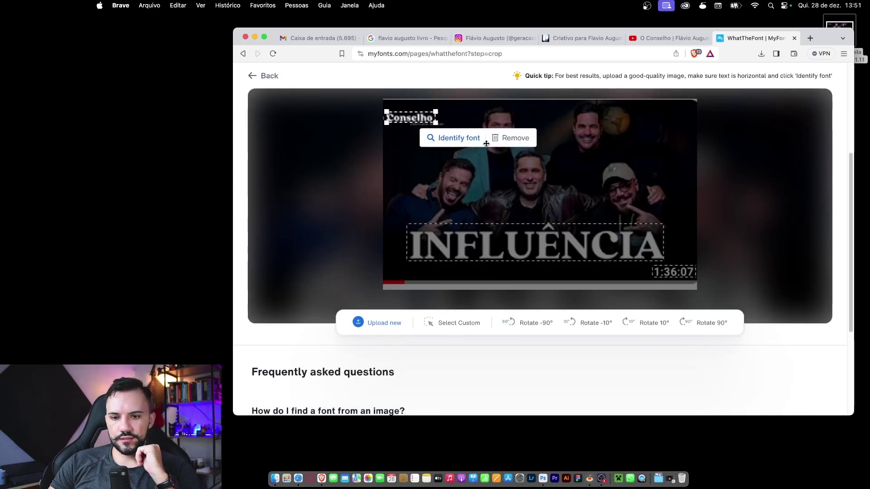
{"action": "left_click", "coordinate": [459, 138]}
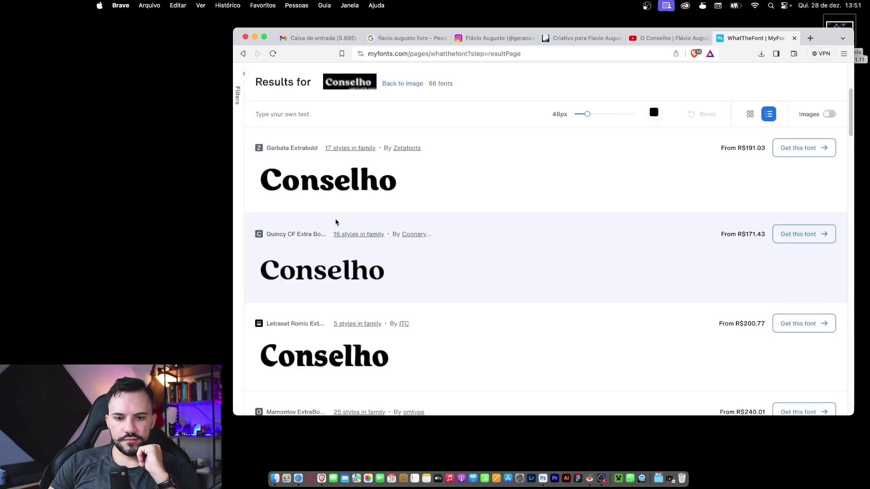
{"action": "scroll", "coordinate": [335, 222], "scroll_direction": "up", "scroll_amount": 4}
- Return to the uploaded image, identify the font of the word "INFLUÊNCIA" and examine the matching fonts
{"action": "left_click", "coordinate": [389, 256]}
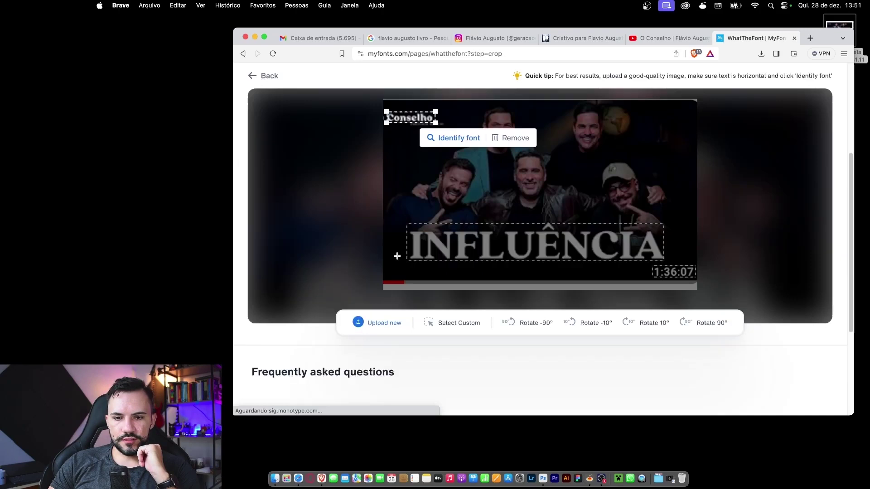
{"action": "left_click", "coordinate": [538, 247]}
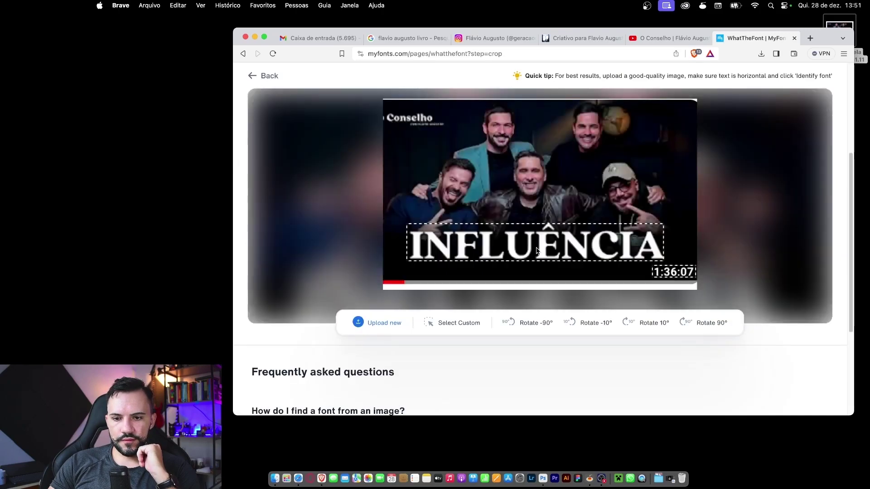
{"action": "left_click", "coordinate": [568, 283]}
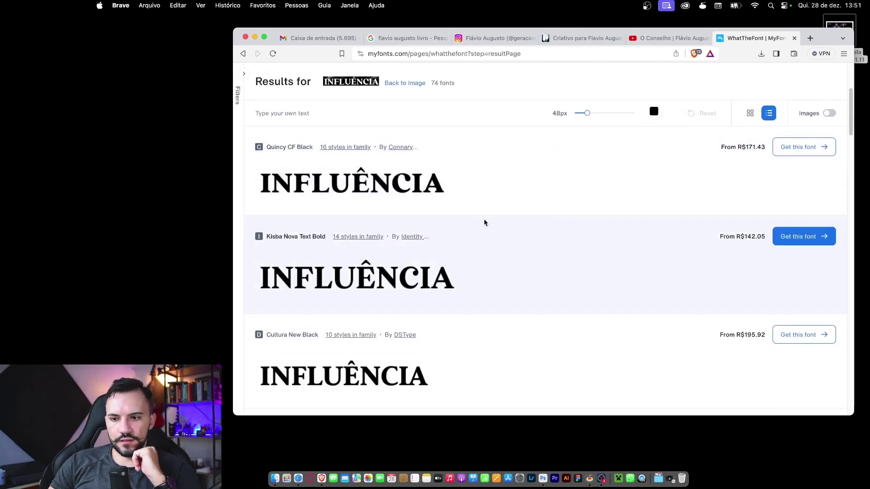
{"action": "scroll", "coordinate": [484, 223], "scroll_direction": "down", "scroll_amount": 2}
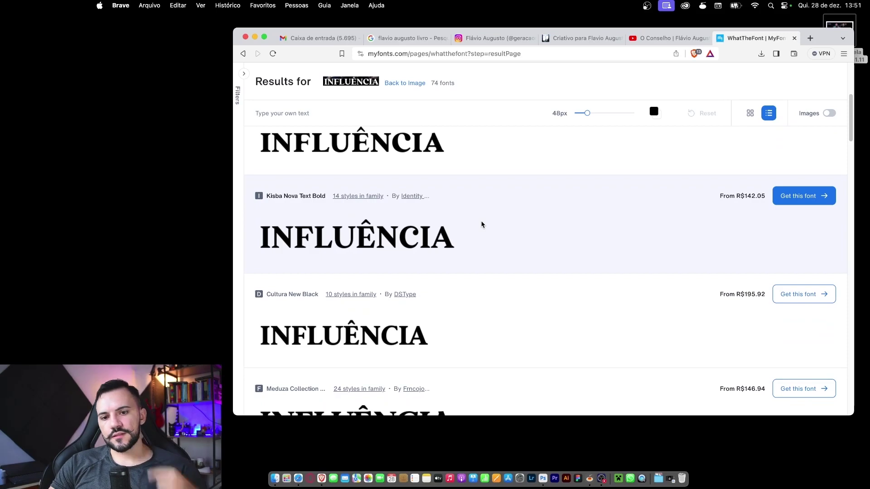
{"action": "scroll", "coordinate": [482, 225], "scroll_direction": "up", "scroll_amount": 5}
- Search Google for "Quincy CF Black download font" and add the Quincy CF family from its Adobe Fonts page
{"action": "left_click_drag", "start_coordinate": [444, 304], "coordinate": [303, 302]}
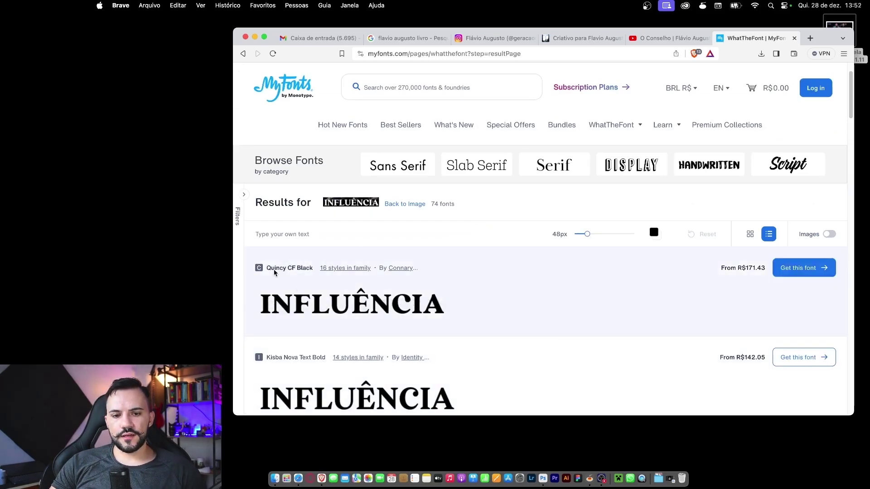
{"action": "left_click_drag", "start_coordinate": [267, 270], "coordinate": [303, 272]}
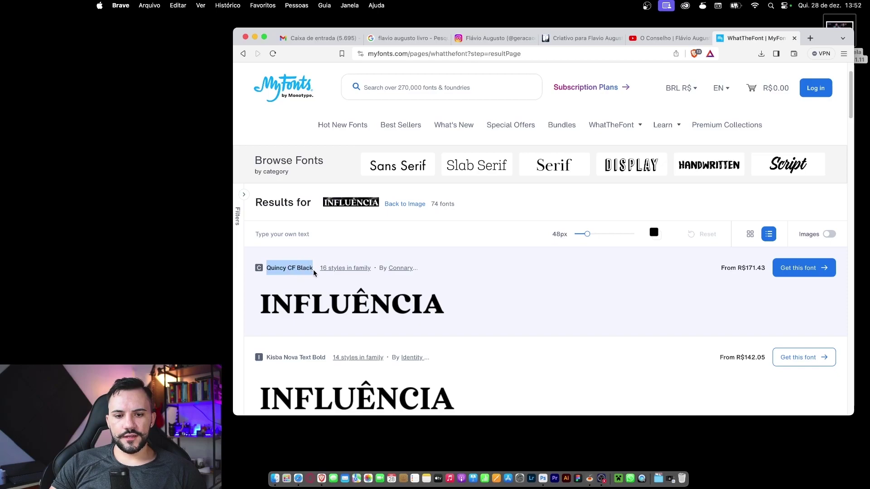
{"action": "right_click", "coordinate": [313, 272]}
{"action": "left_click", "coordinate": [344, 300]}
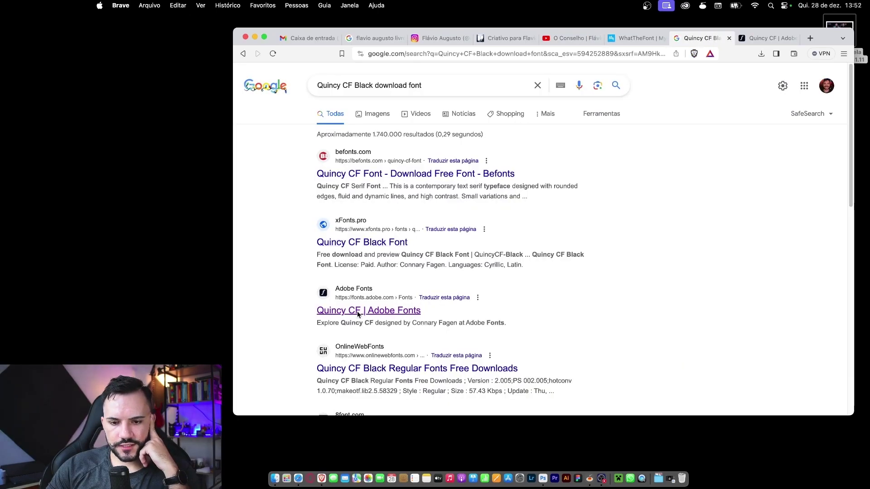
{"action": "left_click", "coordinate": [768, 38]}
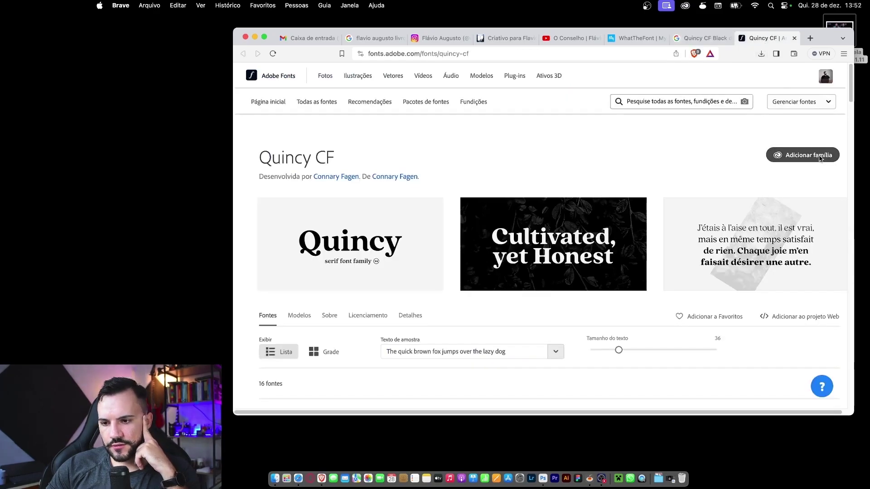
{"action": "left_click", "coordinate": [819, 158]}
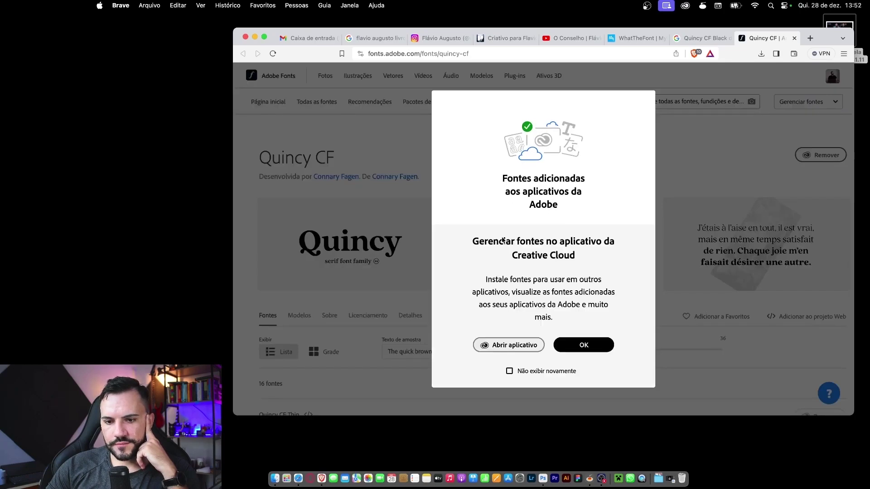
- Dismiss the added-fonts dialog, switch to Photoshop and set the "ESTABILIDADE" headline to Quincy CF Bold
{"action": "left_click", "coordinate": [584, 346]}
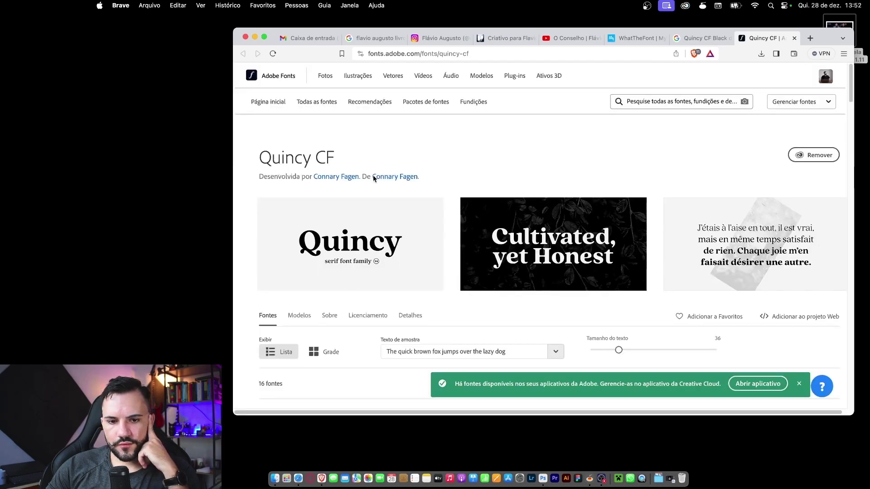
{"action": "left_click", "coordinate": [543, 480]}
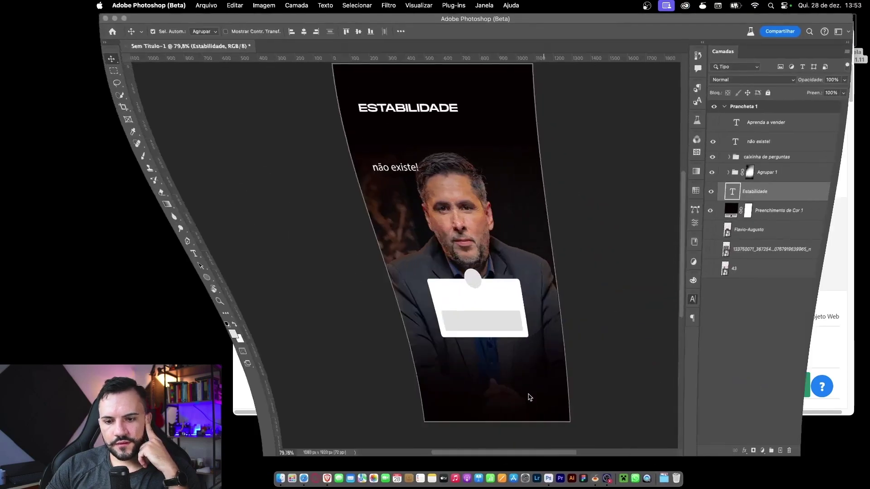
{"action": "double_click", "coordinate": [415, 110]}
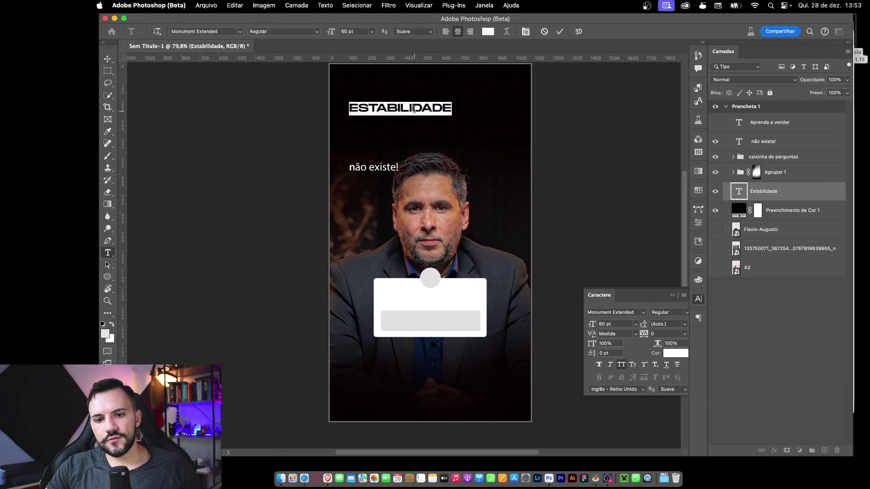
{"action": "left_click", "coordinate": [617, 314]}
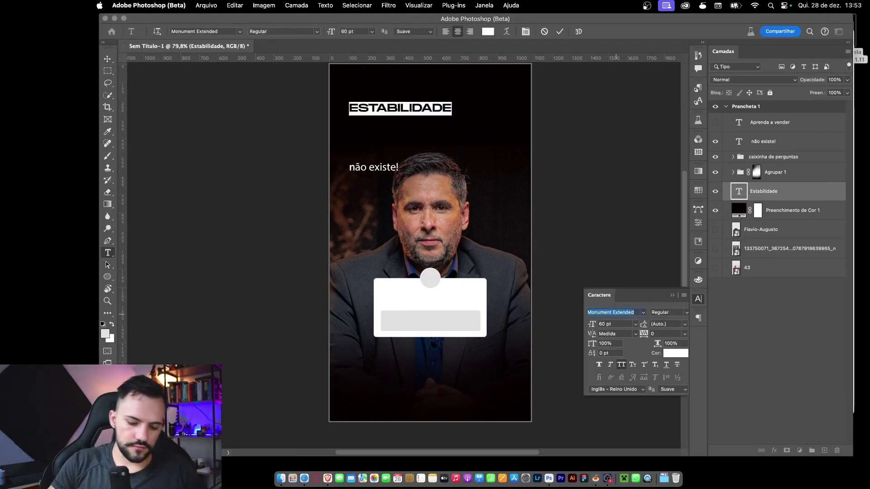
{"action": "type", "text": "qui"}
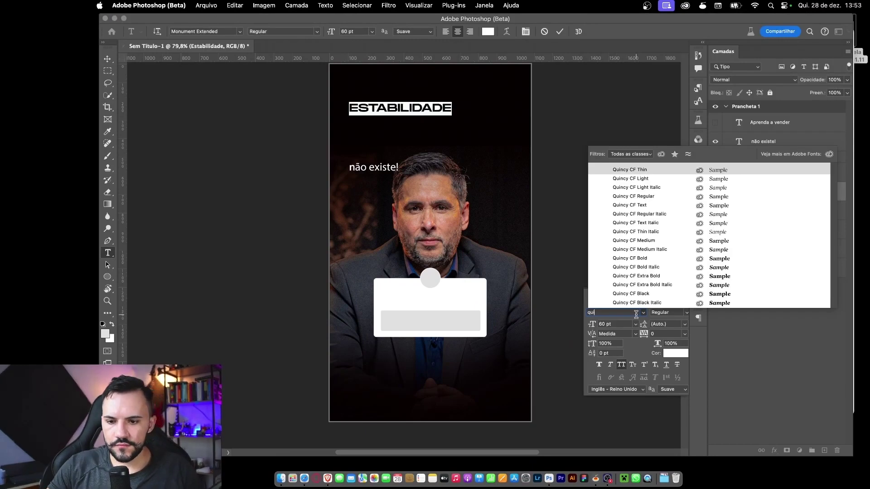
{"action": "left_click", "coordinate": [652, 258]}
{"action": "left_click", "coordinate": [543, 176]}
{"action": "key", "text": "v"}
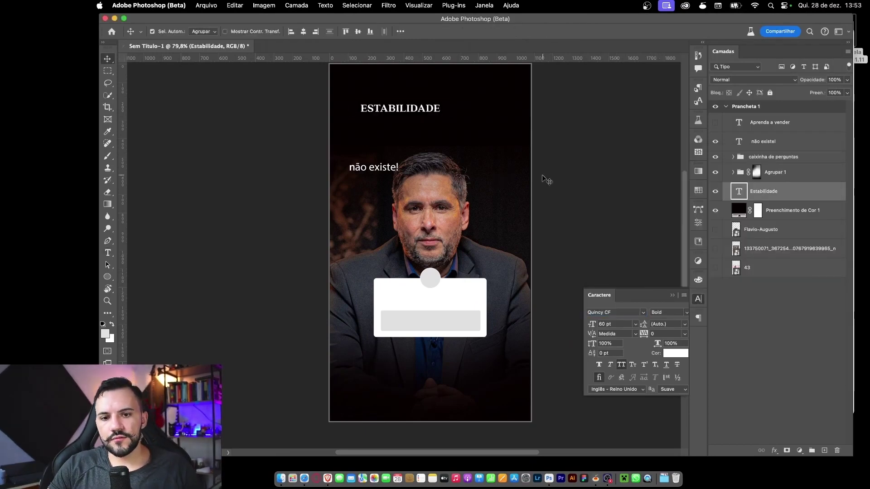
- Enlarge the "ESTABILIDADE" headline to about 105 pt across the top of the artboard
{"action": "key", "text": "super+t"}
{"action": "left_click_drag", "start_coordinate": [443, 108], "coordinate": [506, 112]}
{"action": "key", "text": "Return"}
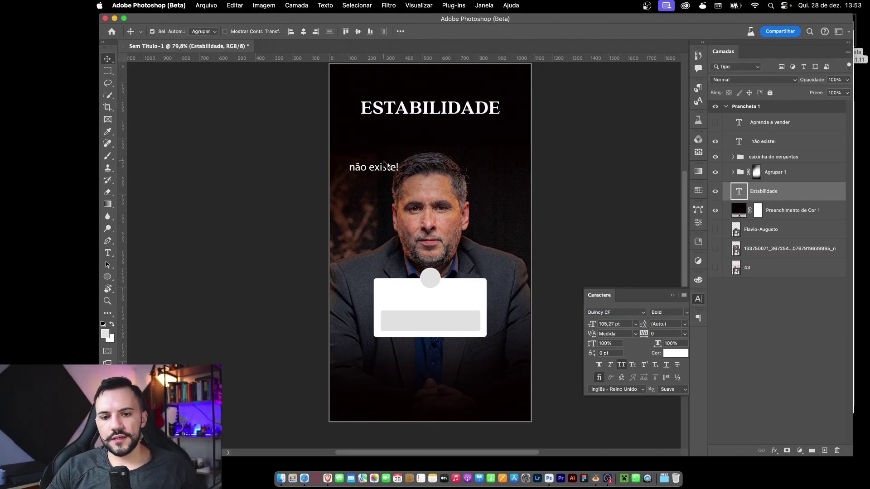
- Remove the blank line above "não existe!" and set that text to Quincy CF Bold
{"action": "double_click", "coordinate": [383, 165]}
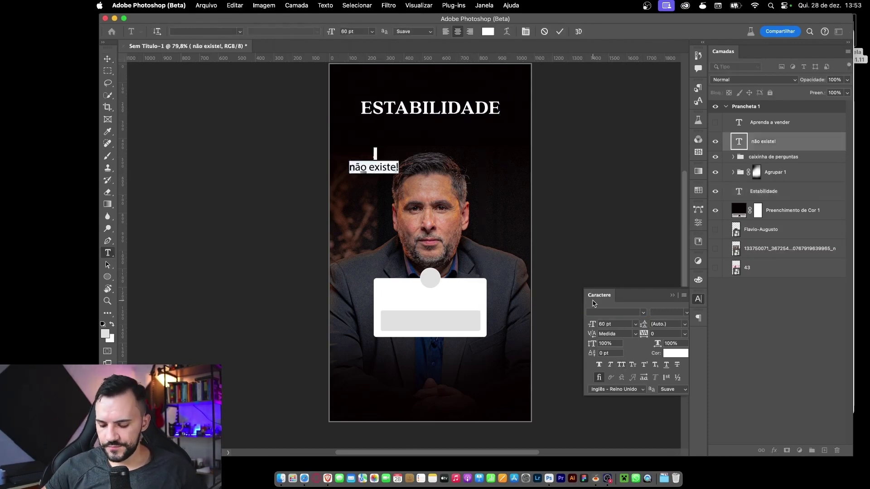
{"action": "key", "text": "Right"}
{"action": "key", "text": "Up"}
{"action": "key", "text": "Delete"}
{"action": "key", "text": "super+a"}
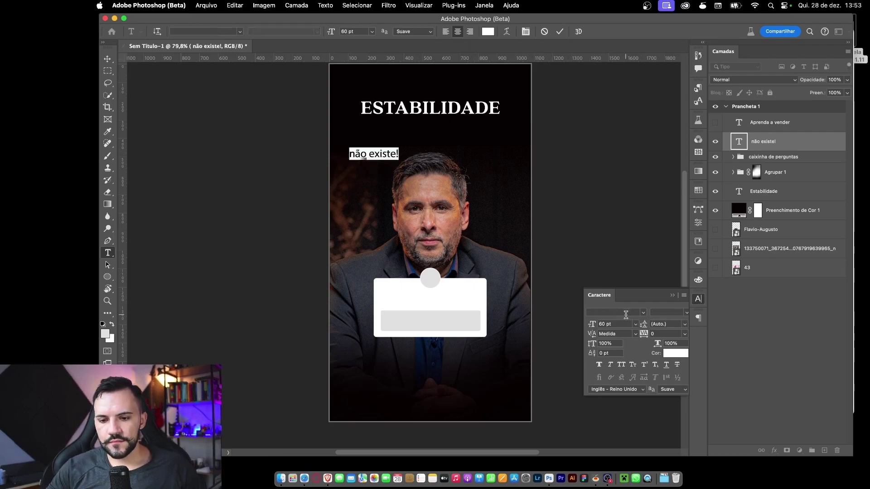
{"action": "left_click", "coordinate": [643, 313]}
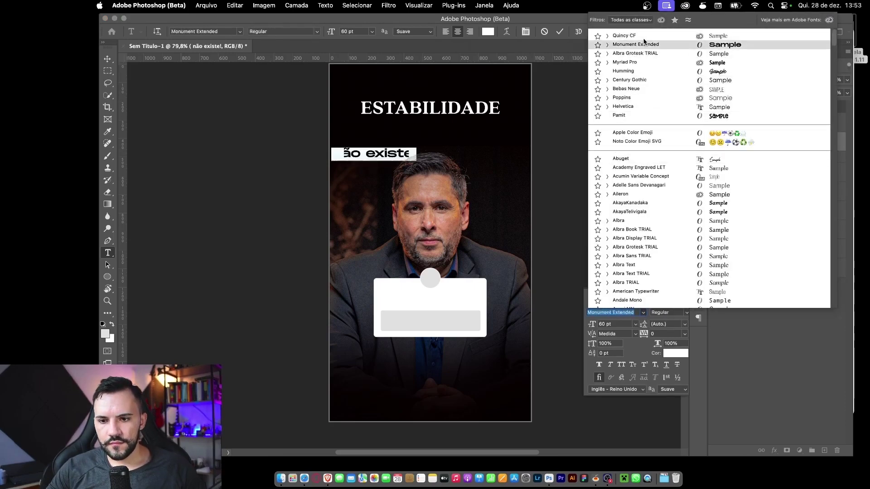
{"action": "left_click", "coordinate": [645, 37]}
{"action": "key", "text": "super+Return"}
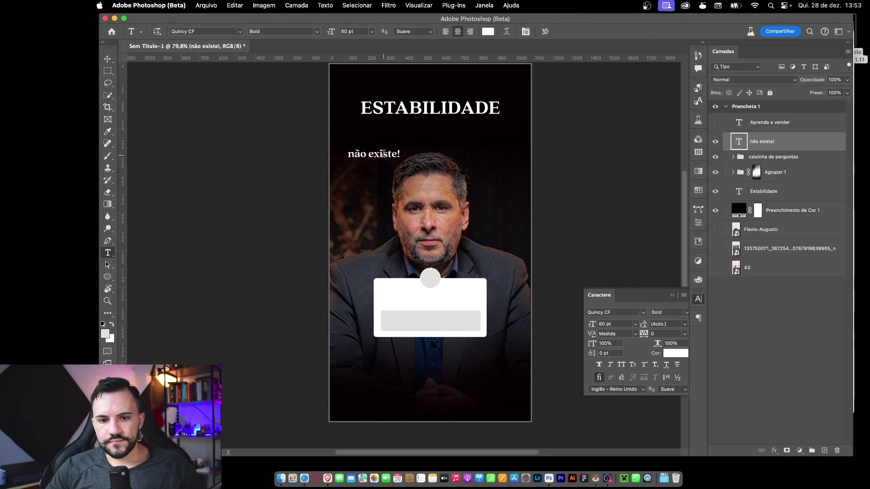
- Enlarge "não existe!" to about 113 pt and place it directly beneath "ESTABILIDADE"
{"action": "key", "text": "super+t"}
{"action": "left_click_drag", "start_coordinate": [378, 157], "coordinate": [437, 131]}
{"action": "key", "text": "Escape"}
{"action": "key", "text": "super+t"}
{"action": "left_click_drag", "start_coordinate": [390, 159], "coordinate": [488, 128]}
{"action": "key", "text": "Return"}
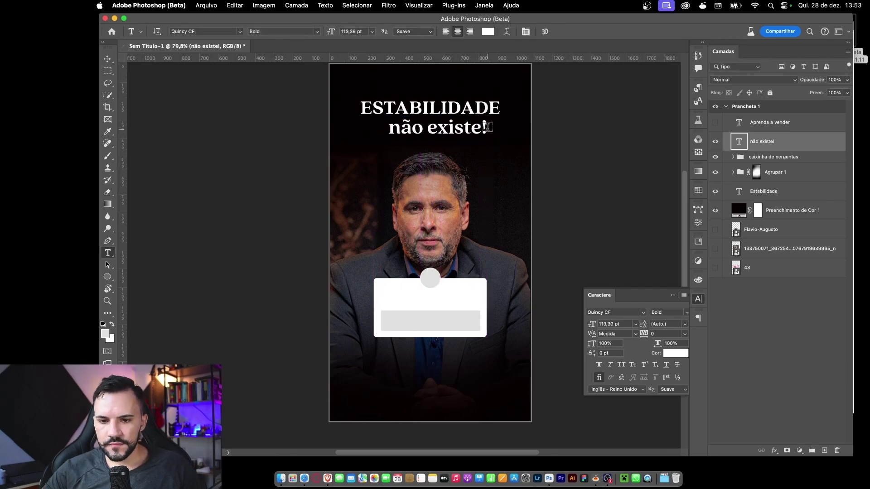
- Try other fonts on the "não existe!" text, including the script font Apalu with all caps turned off
{"action": "triple_click", "coordinate": [471, 132]}
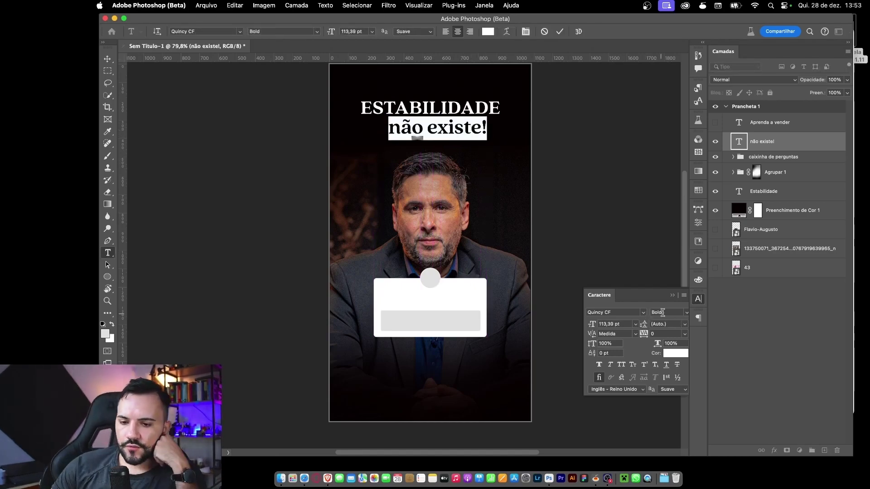
{"action": "left_click", "coordinate": [652, 312]}
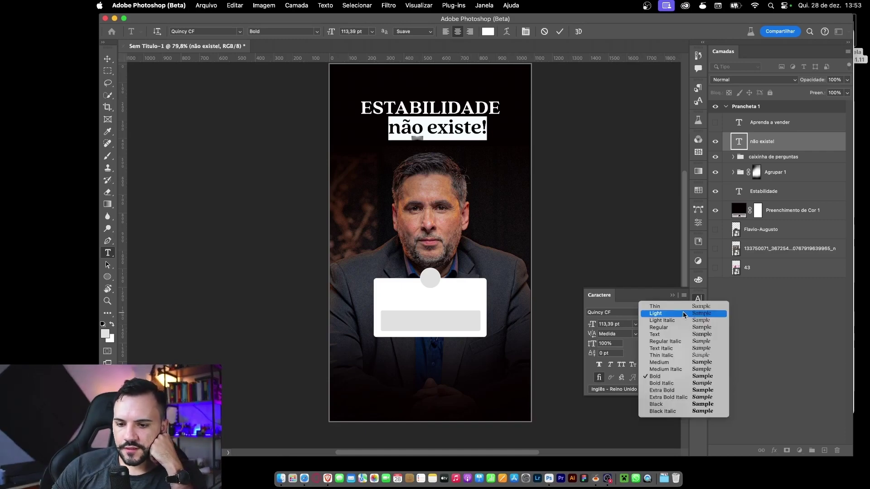
{"action": "left_click", "coordinate": [689, 314]}
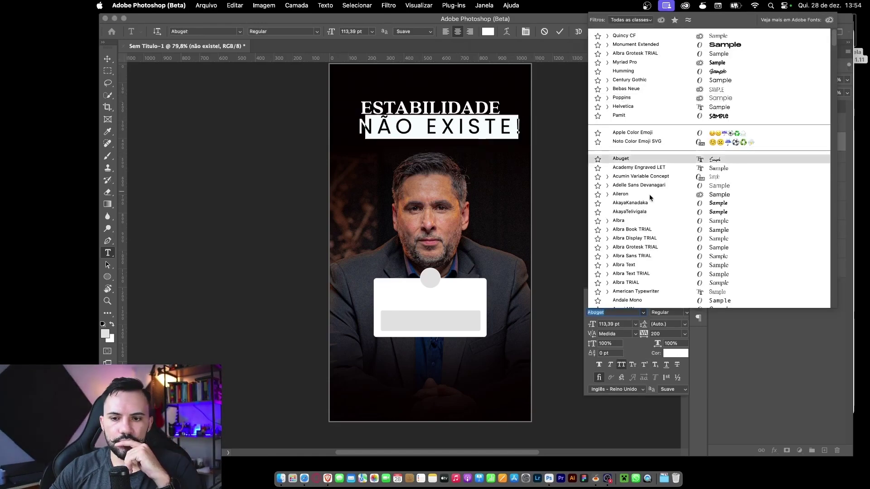
{"action": "scroll", "coordinate": [650, 193], "scroll_direction": "down", "scroll_amount": 8}
{"action": "left_click", "coordinate": [639, 105]}
{"action": "left_click", "coordinate": [621, 365]}
{"action": "key", "text": "Escape"}
{"action": "key", "text": "ctrl+z"}
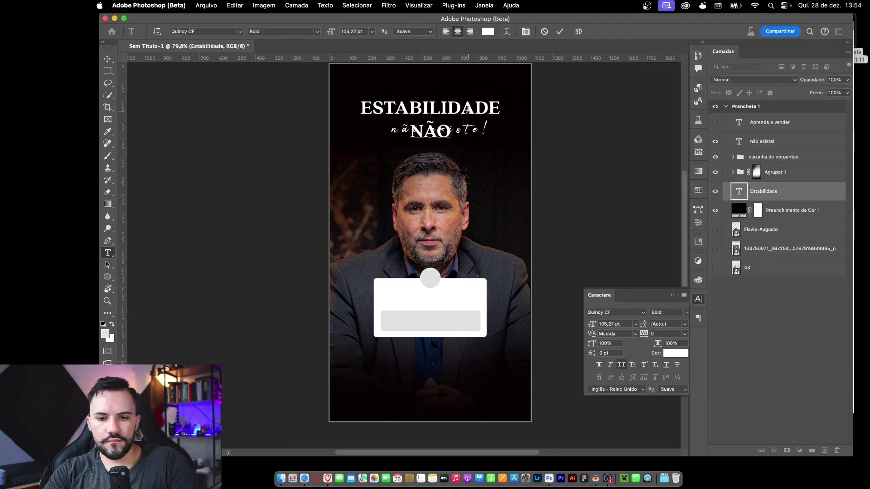
{"action": "key", "text": "ctrl+shift+z"}
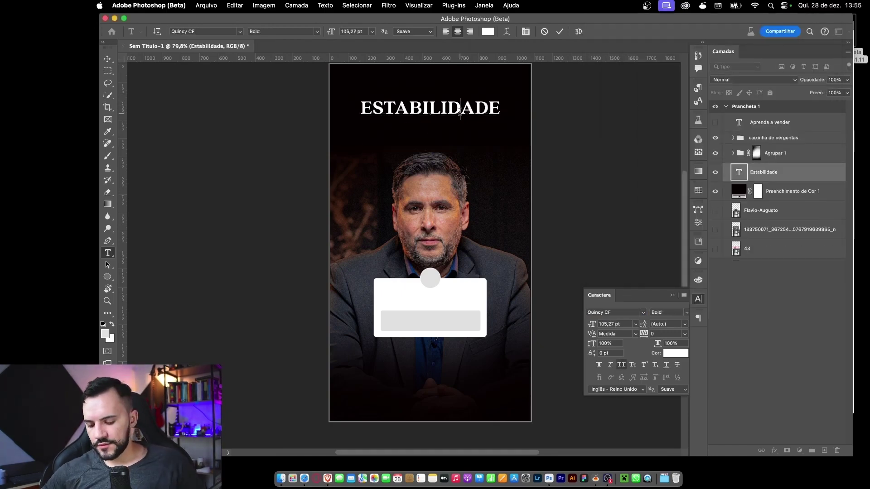
- Add the second line "NÃO EXISTE!" to the "ESTABILIDADE" headline text
{"action": "key", "text": "Down"}
{"action": "key", "text": "Return"}
{"action": "type", "text": "na"}
{"action": "key", "text": "BackSpace"}
{"action": "type", "text": "±ao"}
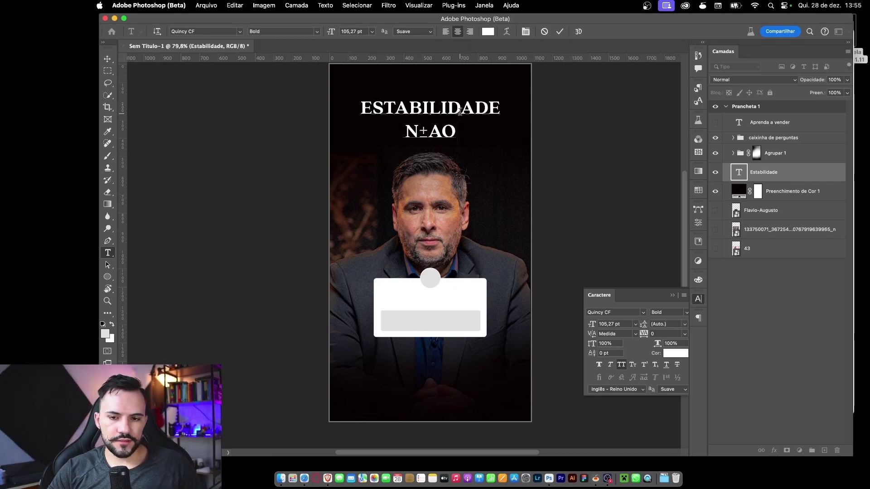
{"action": "key", "text": "BackSpace"}
{"action": "key", "text": "BackSpace"}
{"action": "key", "text": "BackSpace"}
{"action": "type", "text": "ão ex "}
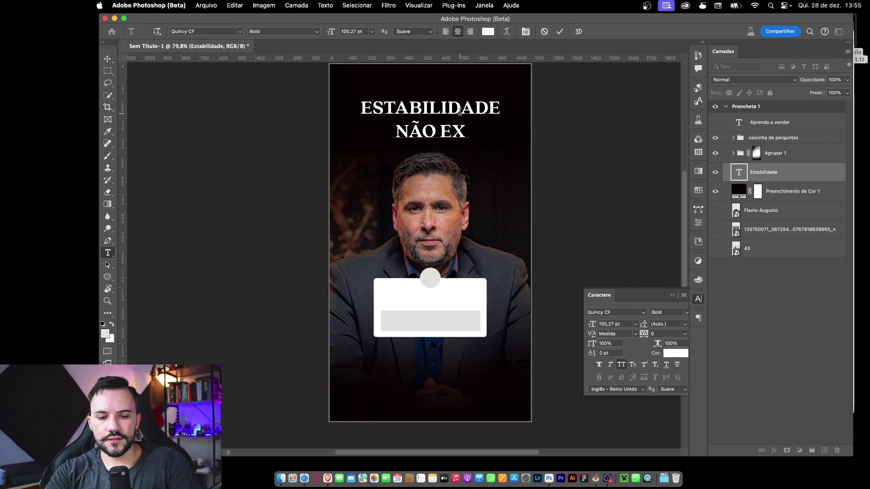
{"action": "type", "text": "ISTE"}
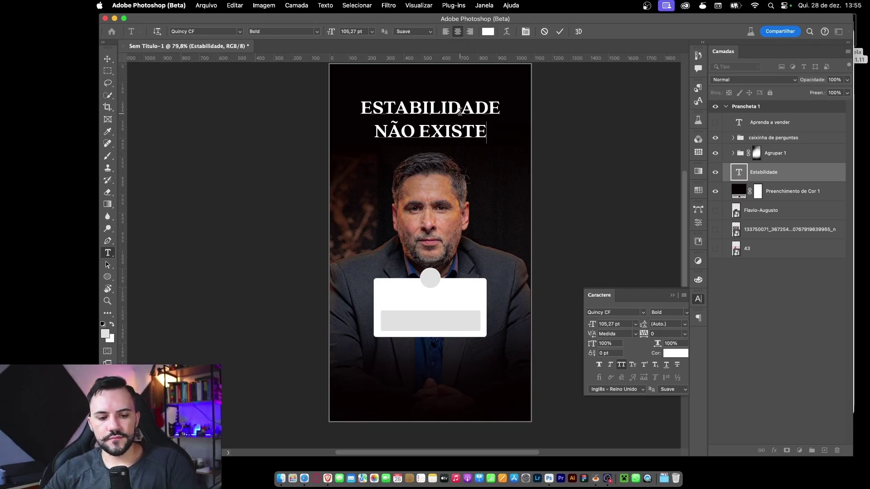
{"action": "type", "text": "!"}
- Move "NÃO EXISTE!" to its own text layer and fit "ESTABILIDADE" at about 87 pt closely above it
{"action": "double_click", "coordinate": [460, 112]}
{"action": "left_click", "coordinate": [608, 324]}
{"action": "key", "text": "super+x"}
{"action": "key", "text": "super+t"}
{"action": "key", "text": "super+v"}
{"action": "key", "text": "super+t"}
{"action": "left_click_drag", "start_coordinate": [372, 94], "coordinate": [373, 96]}
{"action": "key", "text": "Return"}
{"action": "left_click", "coordinate": [762, 191]}
{"action": "key", "text": "super+t"}
{"action": "key", "text": "Return"}
- Toggle the visibility of the "caixinha de perguntas" group and leave it hidden
{"action": "left_click", "coordinate": [715, 137]}
{"action": "left_click", "coordinate": [715, 137]}
{"action": "key", "text": "t"}
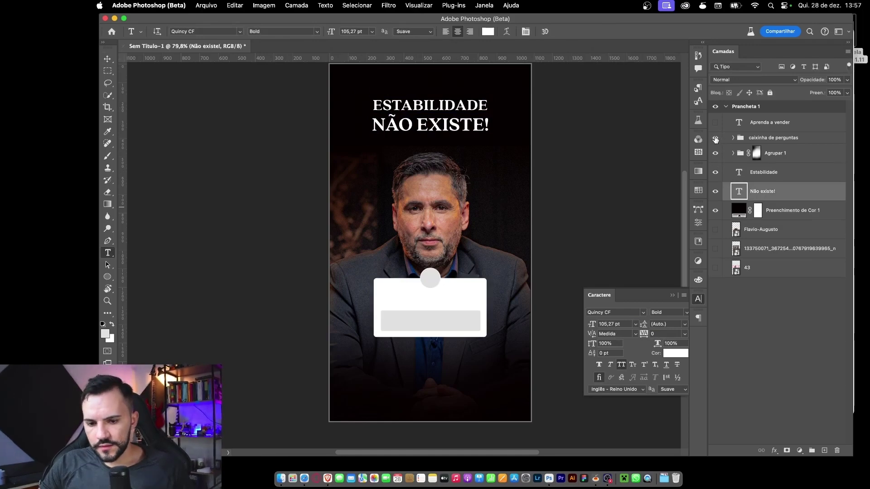
{"action": "left_click", "coordinate": [715, 138]}
{"action": "key", "text": "v"}
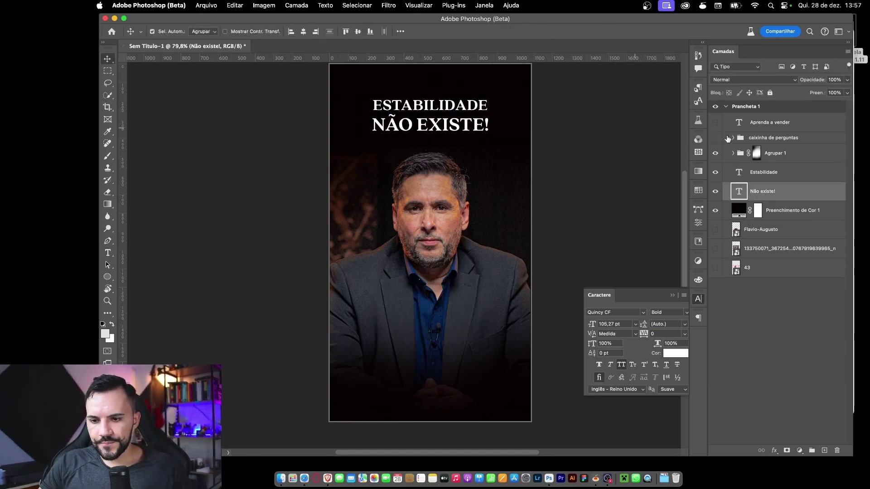
- Group the "Estabilidade" and "Não existe!" text layers and name the group "titulo"
{"action": "left_click", "coordinate": [773, 177], "text": "shift"}
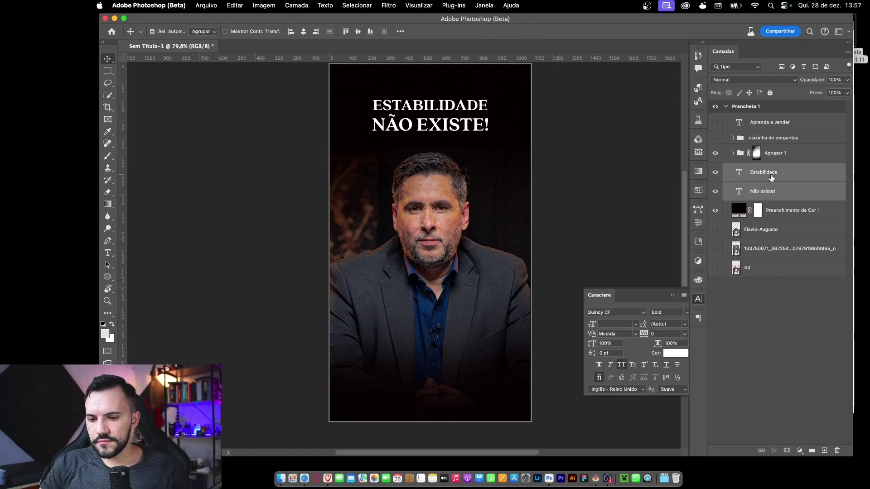
{"action": "left_click", "coordinate": [762, 177]}
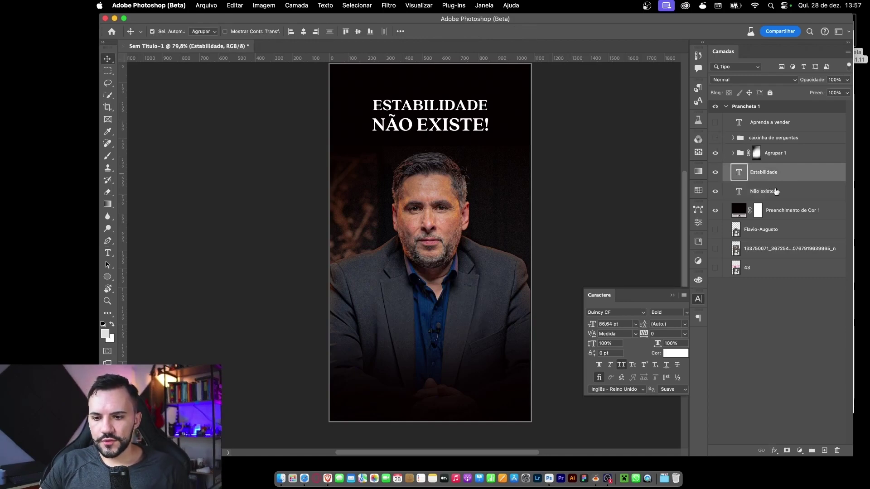
{"action": "left_click", "coordinate": [774, 191], "text": "shift"}
{"action": "key", "text": "super+t"}
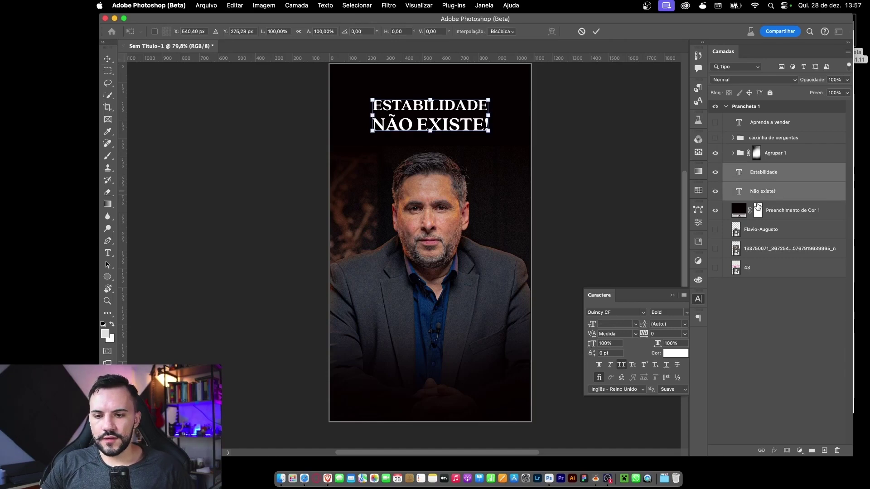
{"action": "key", "text": "Escape"}
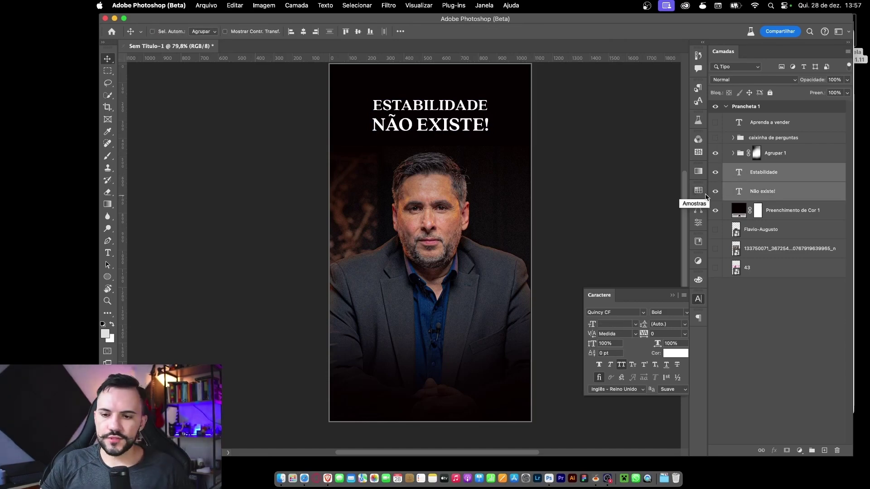
{"action": "key", "text": "super+g"}
{"action": "double_click", "coordinate": [768, 169]}
{"action": "type", "text": "titulo"}
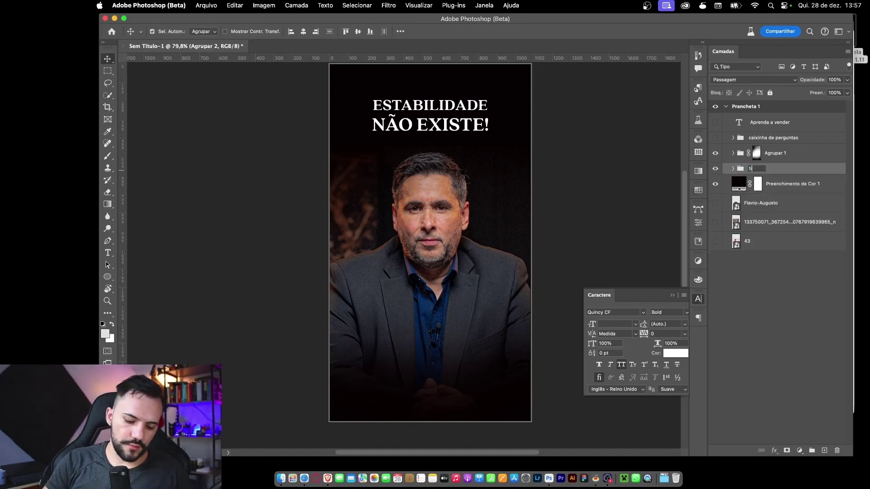
{"action": "key", "text": "Return"}
- Place the "titulo" group above "caixinha de perguntas" in the layer order, and enlarge the headline over the portrait's chest
{"action": "left_click_drag", "start_coordinate": [759, 171], "coordinate": [760, 148]}
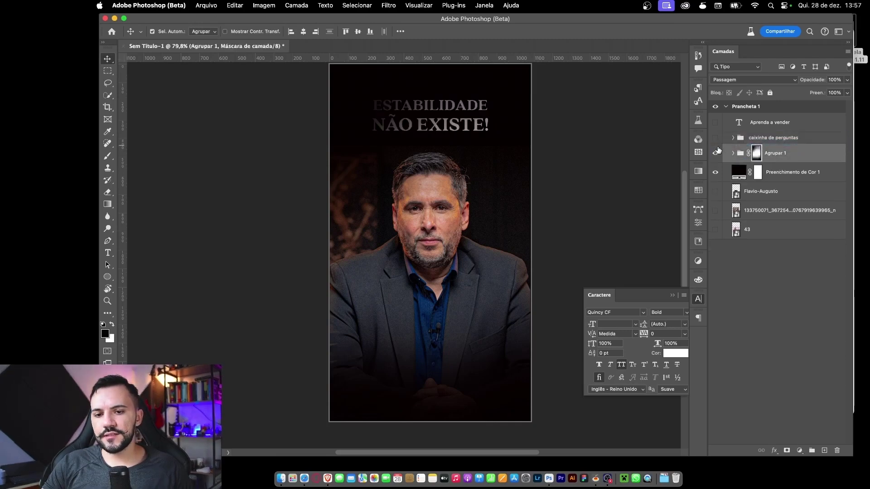
{"action": "key", "text": "super+z"}
{"action": "left_click_drag", "start_coordinate": [775, 173], "coordinate": [767, 136]}
{"action": "key", "text": "super+t"}
{"action": "left_click_drag", "start_coordinate": [489, 115], "coordinate": [477, 305]}
{"action": "key", "text": "Return"}
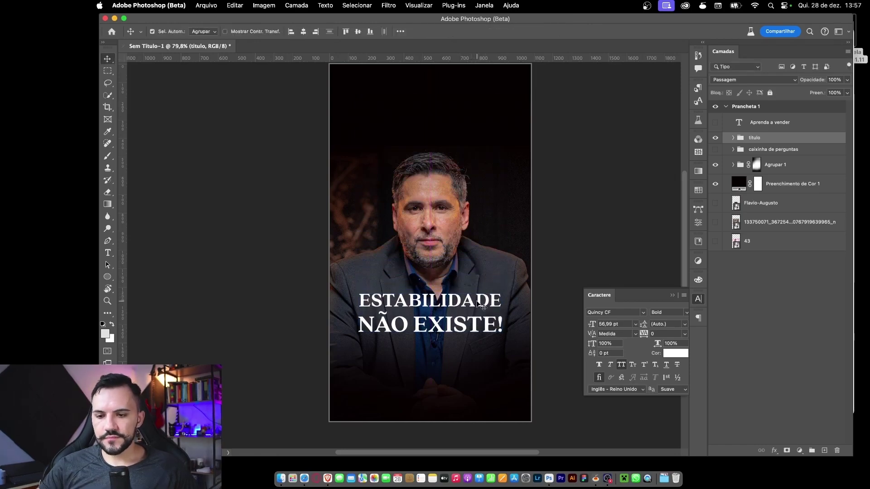
- Show the "Aprenda a vender" text layer and change its initial letter to a lowercase "a"
{"action": "left_click", "coordinate": [717, 123]}
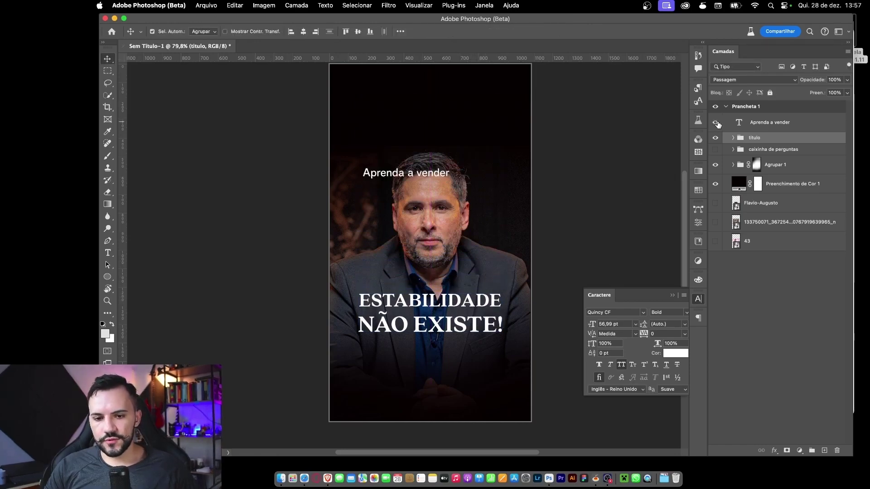
{"action": "left_click", "coordinate": [417, 175]}
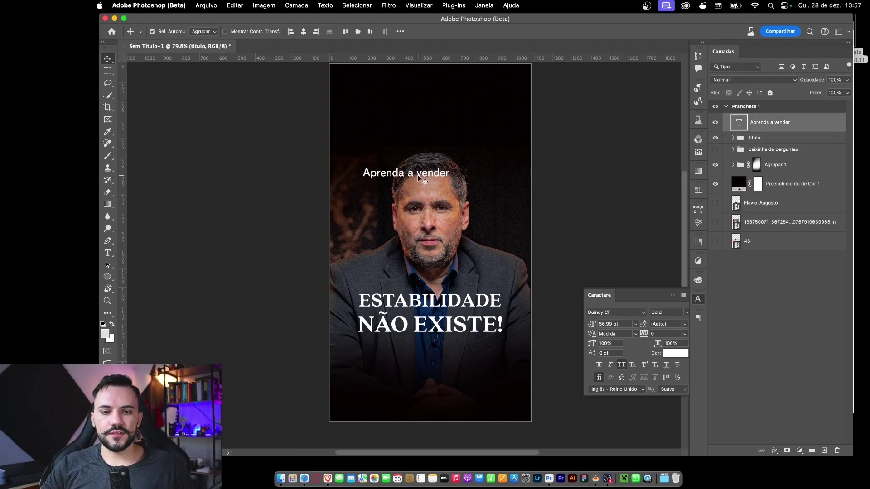
{"action": "key", "text": "t"}
{"action": "left_click_drag", "start_coordinate": [372, 173], "coordinate": [331, 170]}
{"action": "type", "text": "a"}
- Set the "aprenda a vender" text to Quincy CF Light with a tracking of 200
{"action": "left_click", "coordinate": [424, 317]}
{"action": "left_click", "coordinate": [420, 304]}
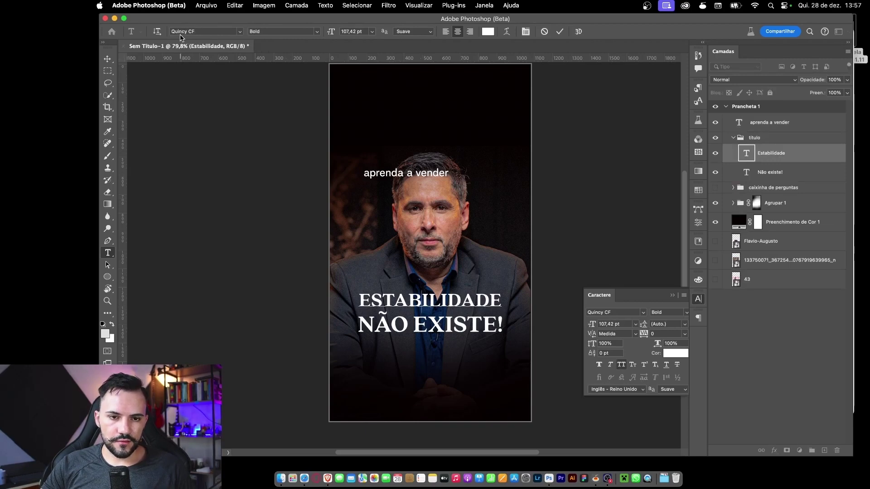
{"action": "left_click", "coordinate": [421, 176]}
{"action": "triple_click", "coordinate": [422, 172]}
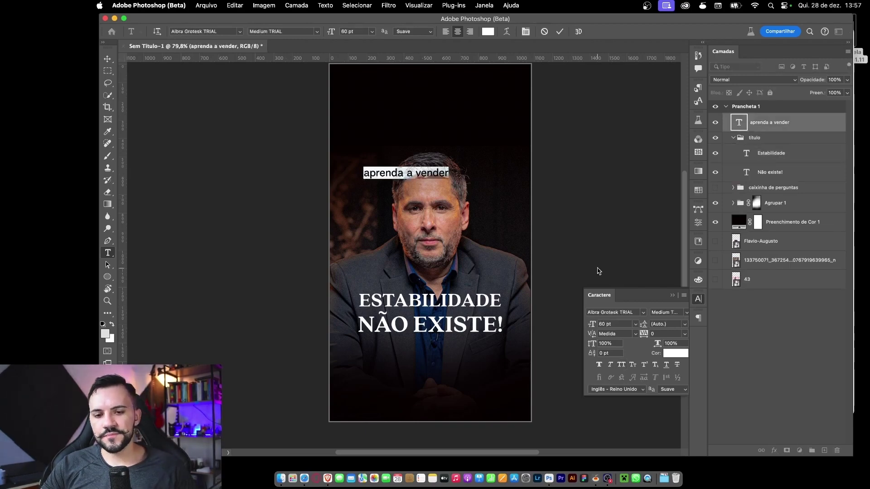
{"action": "left_click", "coordinate": [621, 312]}
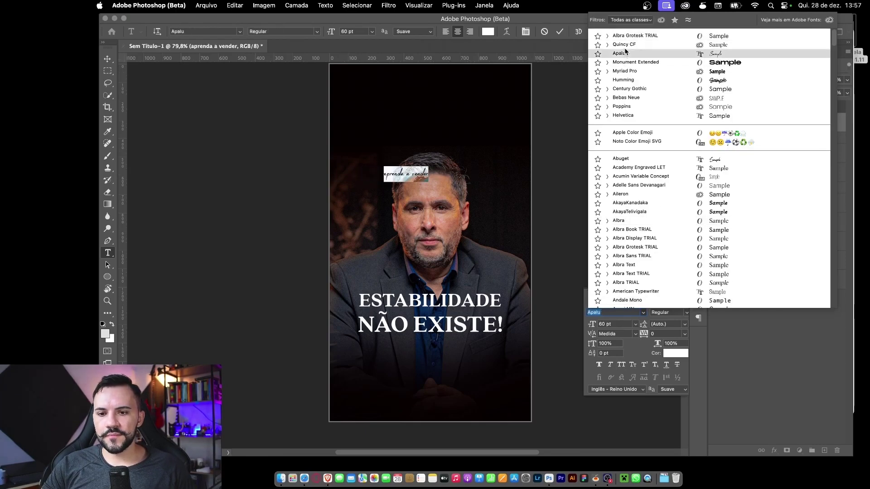
{"action": "left_click", "coordinate": [626, 46]}
{"action": "left_click", "coordinate": [688, 312]}
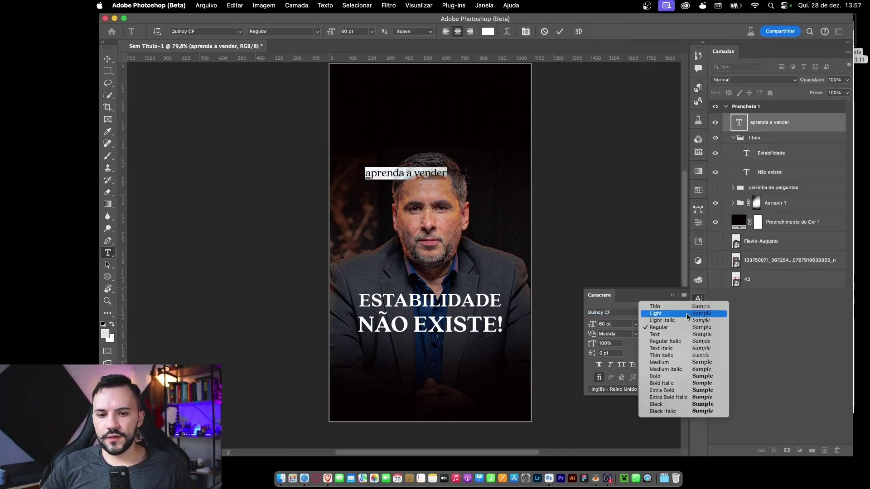
{"action": "left_click", "coordinate": [668, 314]}
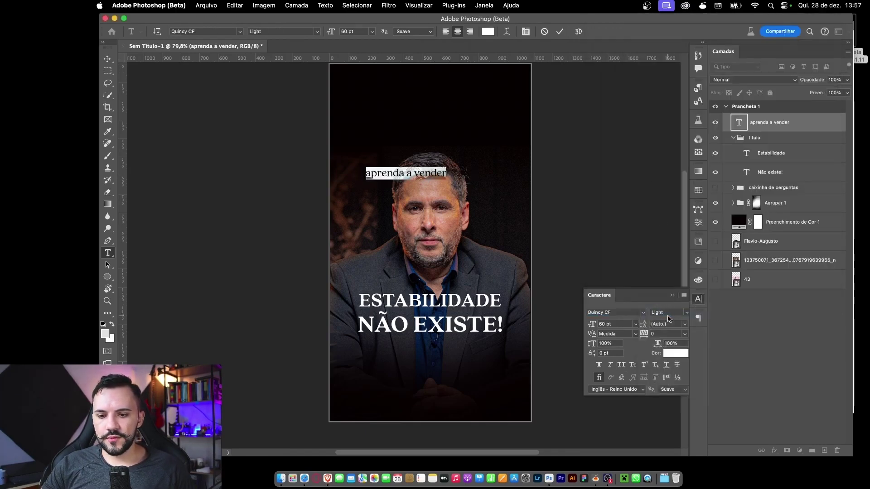
{"action": "left_click", "coordinate": [685, 334]}
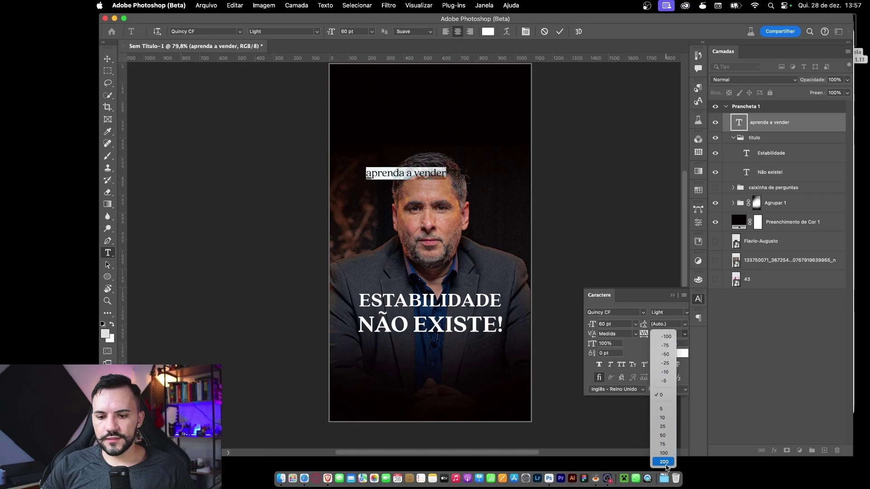
{"action": "left_click", "coordinate": [664, 462]}
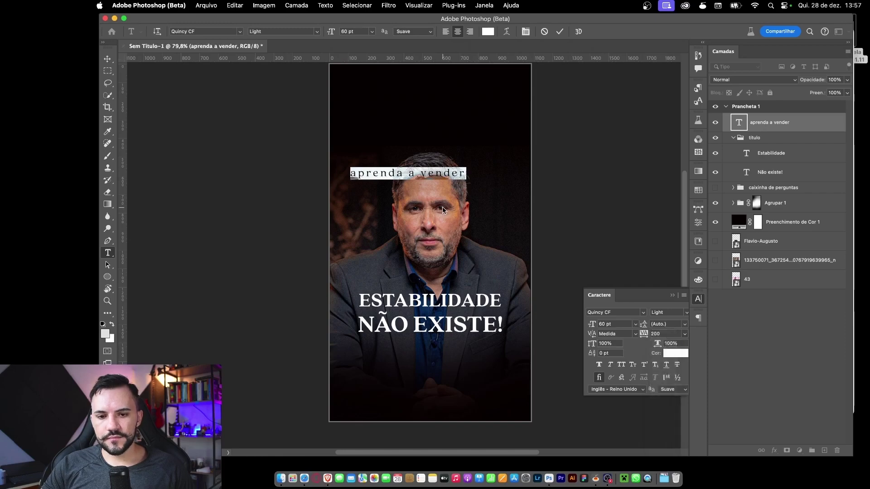
- Place the "aprenda a vender" text centred just below the headline and enlarge it to 66,77 pt
{"action": "key", "text": "super+t"}
{"action": "left_click_drag", "start_coordinate": [441, 176], "coordinate": [463, 348]}
{"action": "key", "text": "Return"}
{"action": "key", "text": "super+t"}
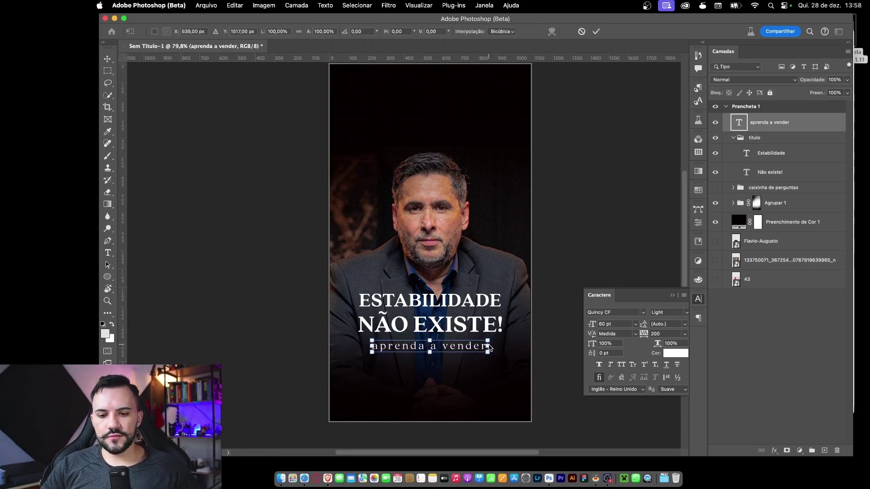
{"action": "left_click_drag", "start_coordinate": [488, 346], "coordinate": [495, 346]}
{"action": "key", "text": "Return"}
{"action": "key", "text": "t"}
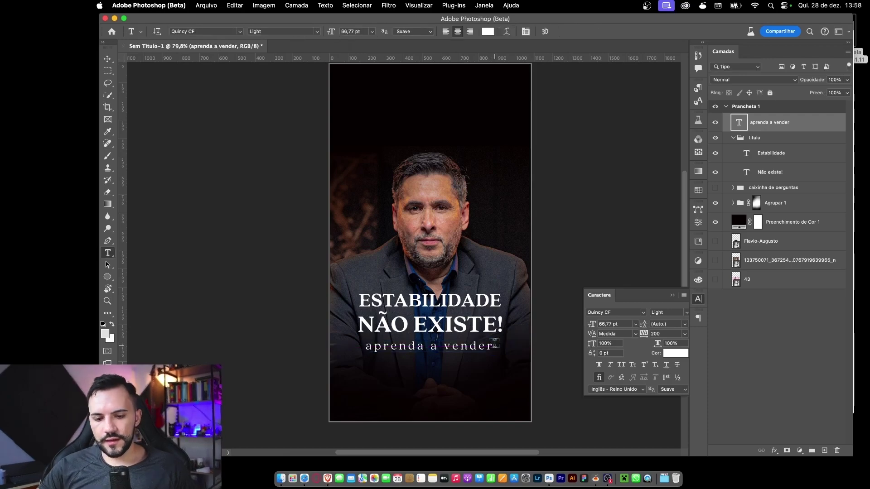
{"action": "triple_click", "coordinate": [481, 347]}
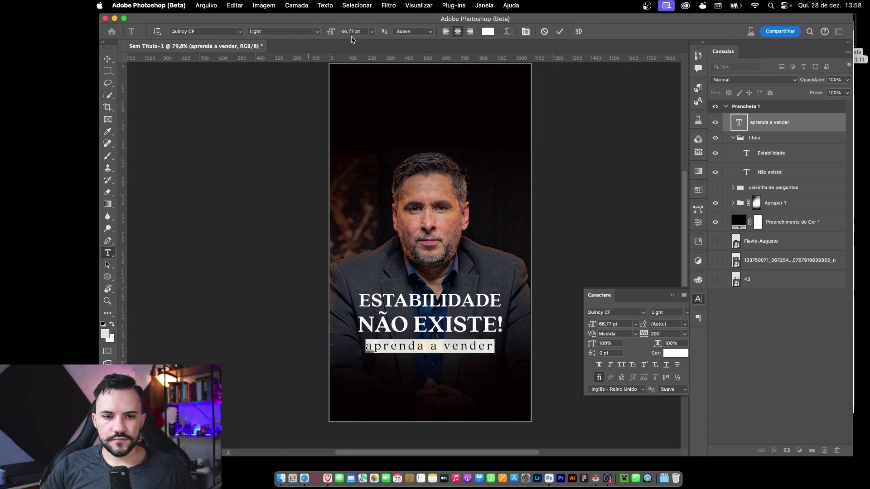
{"action": "left_click", "coordinate": [401, 156]}
{"action": "key", "text": "v"}
{"action": "left_click", "coordinate": [492, 176]}
{"action": "key", "text": "super+t"}
{"action": "left_click_drag", "start_coordinate": [470, 256], "coordinate": [467, 197]}
{"action": "key", "text": "Escape"}
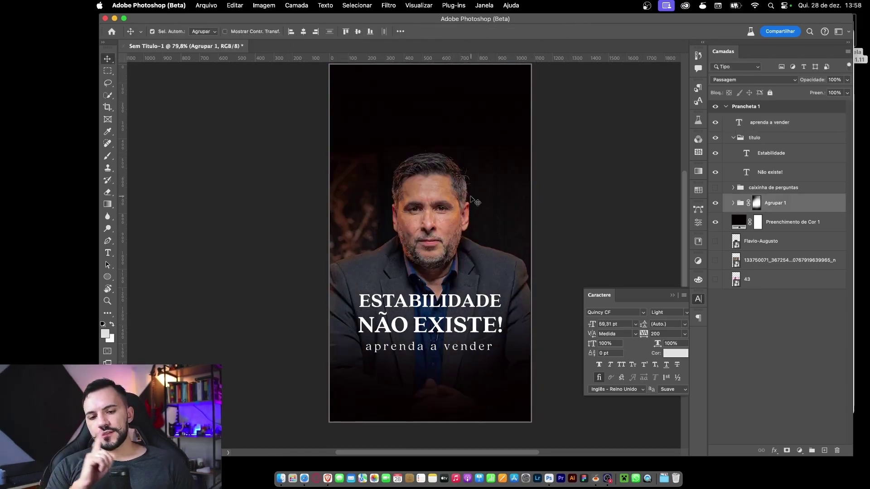
- Move the "Agrupar 1" portrait group up so the face and shoulders sit above the headline
{"action": "key", "text": "super"}
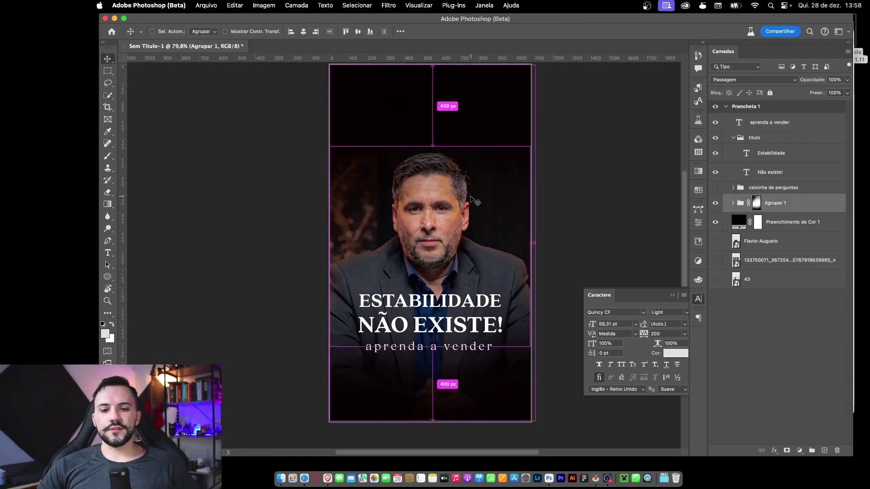
{"action": "key", "text": "super+t"}
{"action": "left_click_drag", "start_coordinate": [466, 248], "coordinate": [474, 187]}
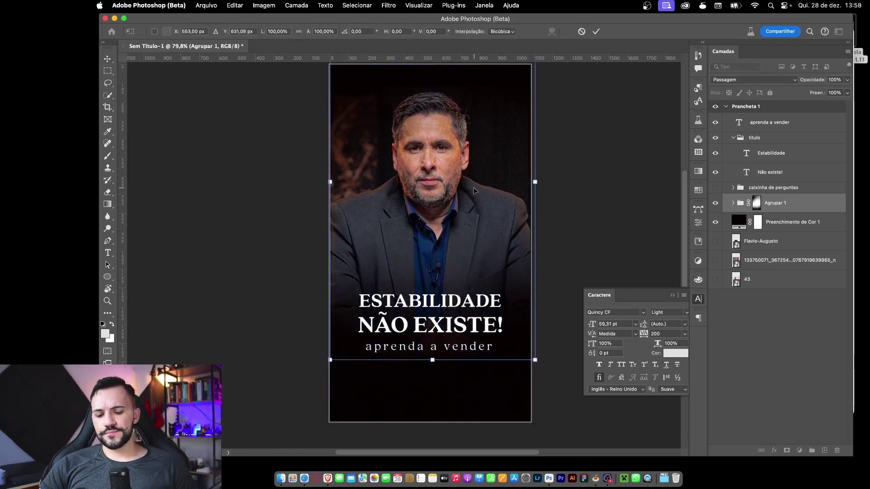
{"action": "key", "text": "Return"}
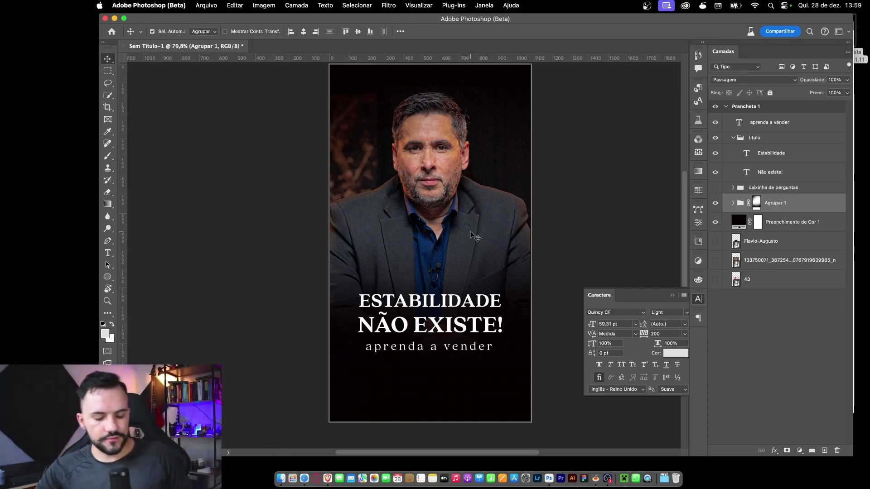
- Save the document in Photoshop format as "criativi-flaviopsd" in the "Criativo flavio augusto" folder, with maximum compatibility
{"action": "key", "text": "super+s"}
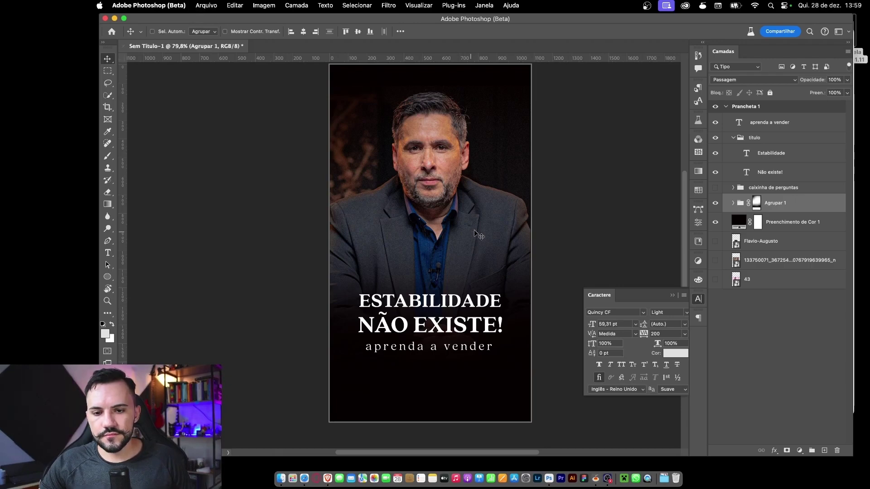
{"action": "left_click", "coordinate": [594, 281]}
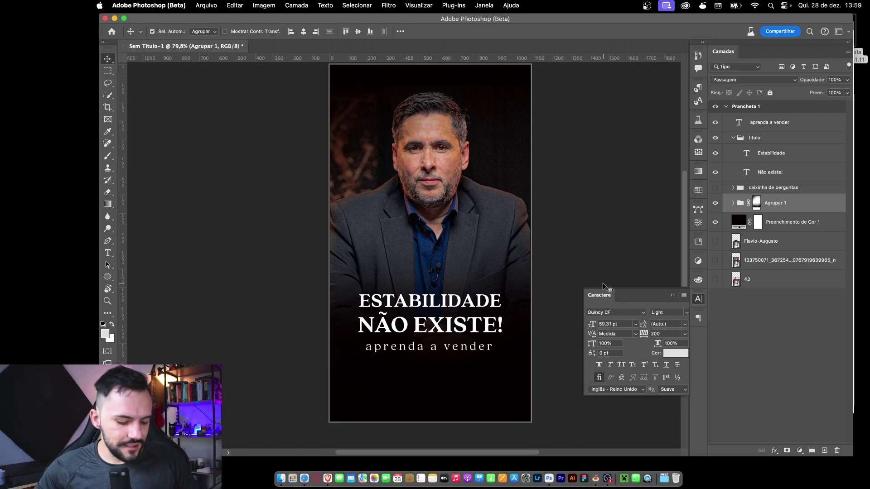
{"action": "key", "text": "super+s"}
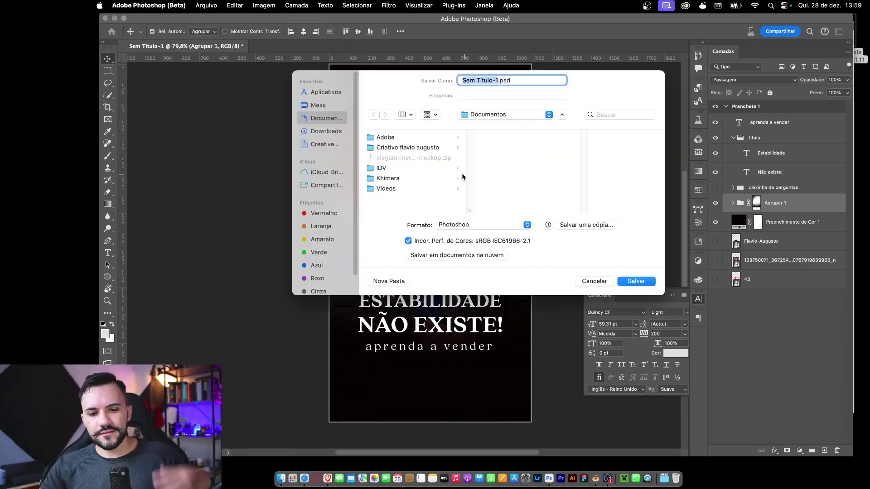
{"action": "left_click", "coordinate": [426, 149]}
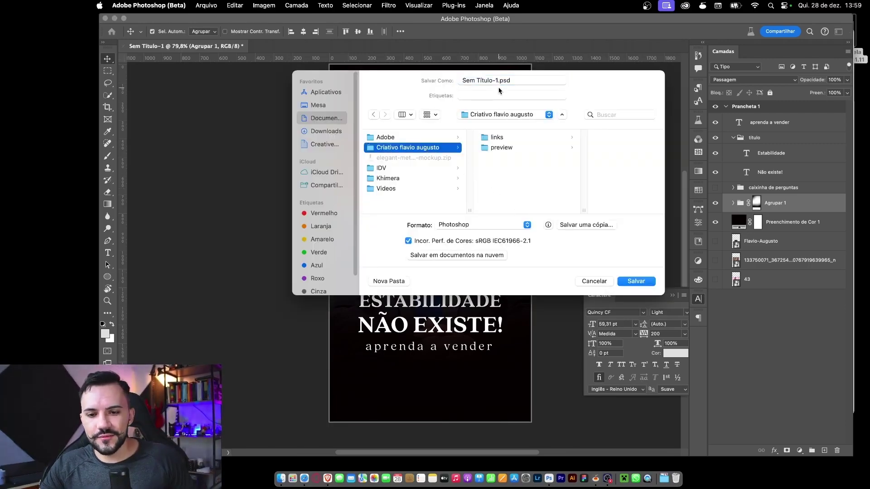
{"action": "left_click_drag", "start_coordinate": [499, 80], "coordinate": [368, 80]}
{"action": "type", "text": "criativ"}
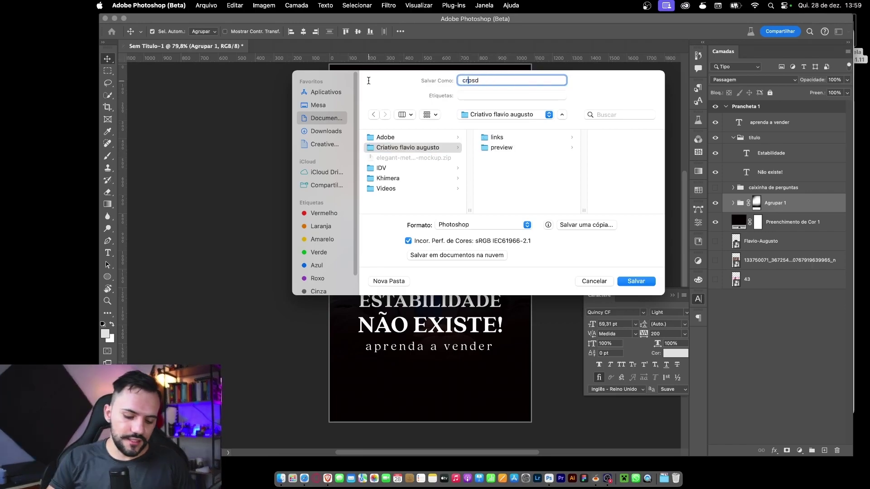
{"action": "type", "text": "io flavio"}
{"action": "key", "text": "Return"}
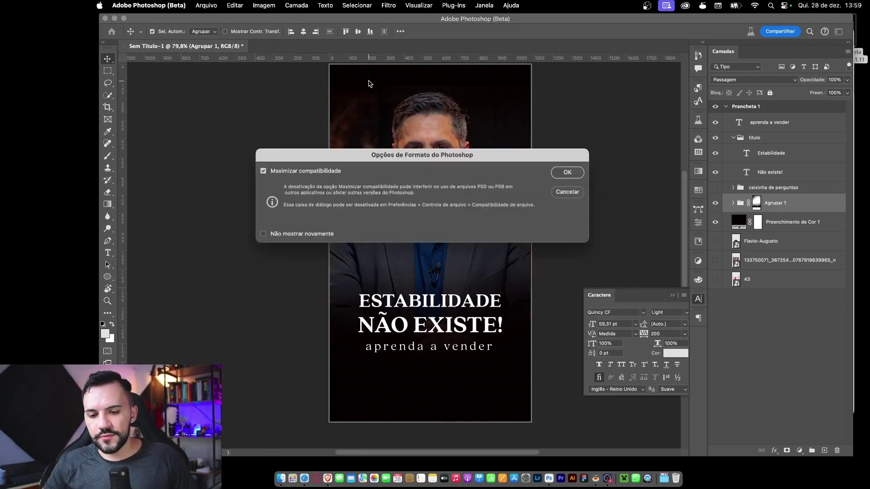
{"action": "key", "text": "Return"}
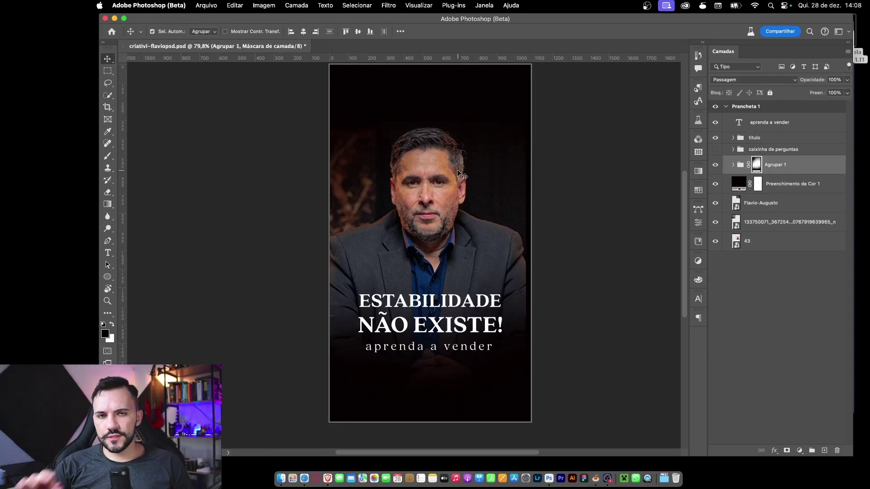
- Scale the masked "Agrupar 1" portrait group down around its centre to leave side margins, including a final reduction to 97,61%
{"action": "key", "text": "super+t"}
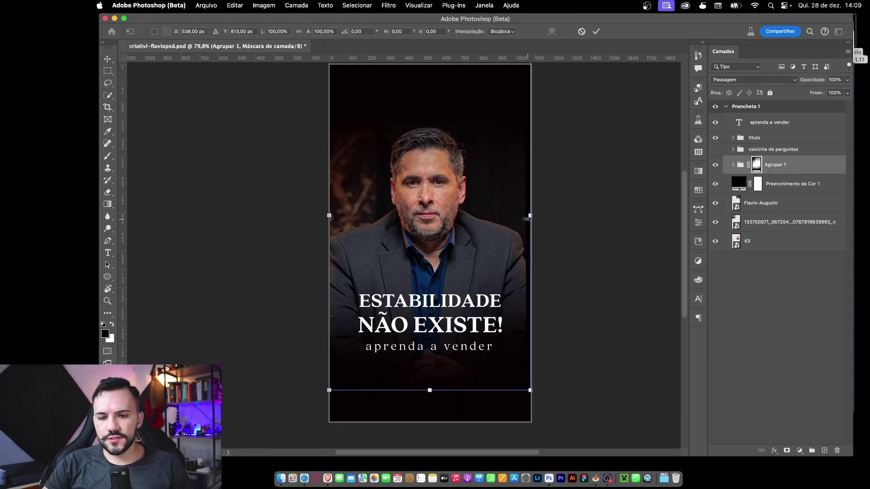
{"action": "left_click_drag", "start_coordinate": [528, 215], "coordinate": [508, 217]}
{"action": "key", "text": "Return"}
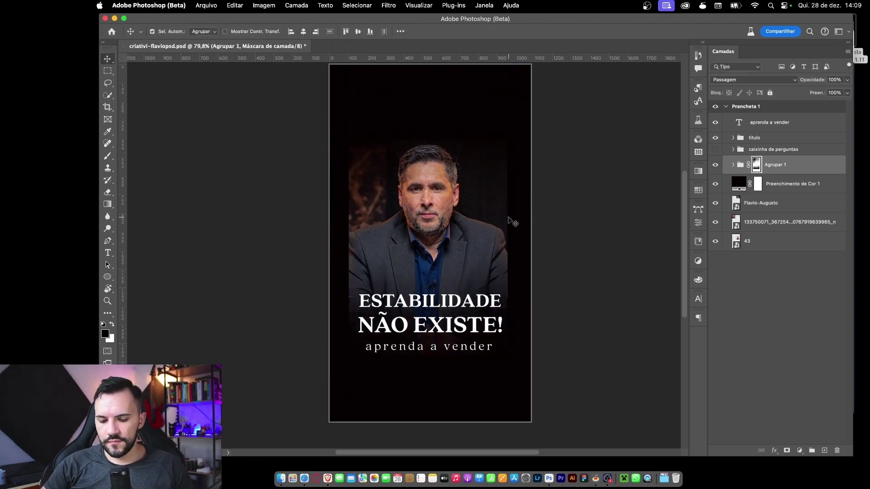
{"action": "key", "text": "super+t"}
{"action": "left_click_drag", "start_coordinate": [429, 75], "coordinate": [431, 80]}
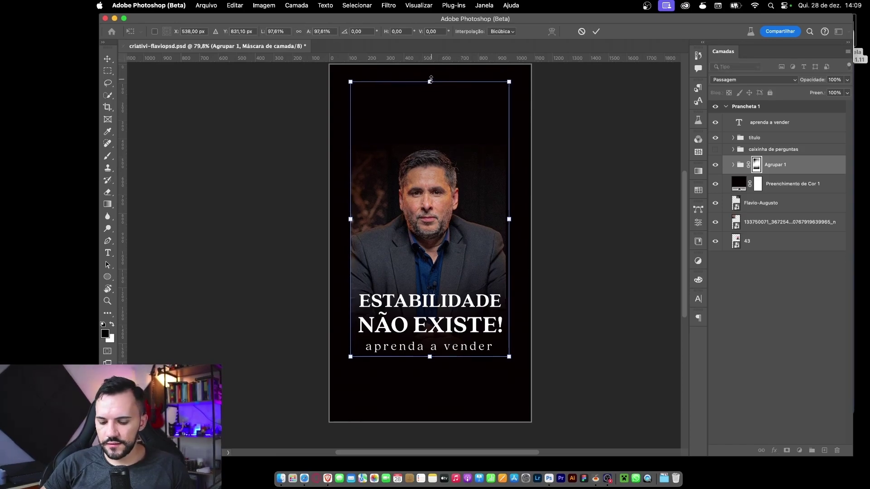
{"action": "key", "text": "Return"}
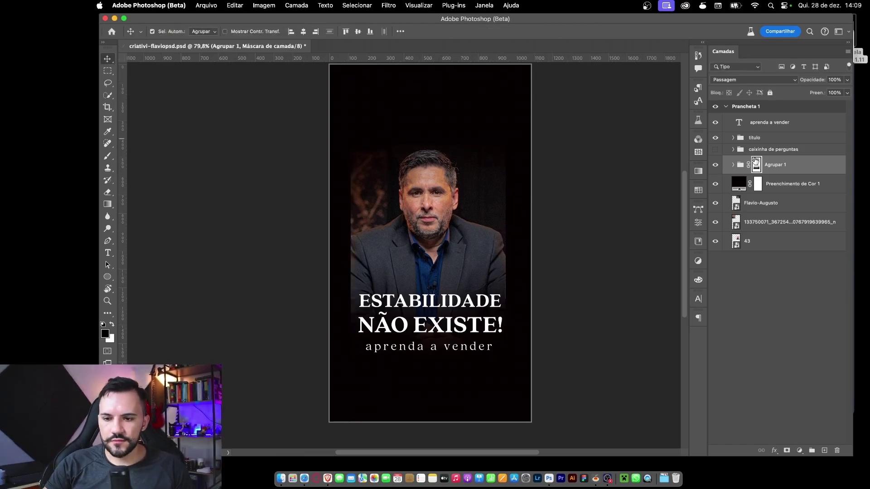
- Delete the layer mask of "Agrupar 1" and hide the "aprenda a vender" layer and the "titulo" group
{"action": "key", "text": "Delete"}
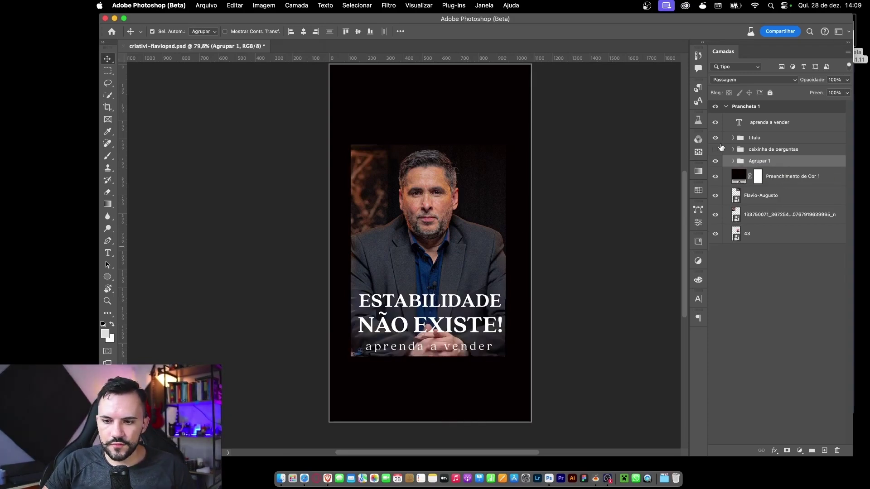
{"action": "left_click", "coordinate": [715, 122]}
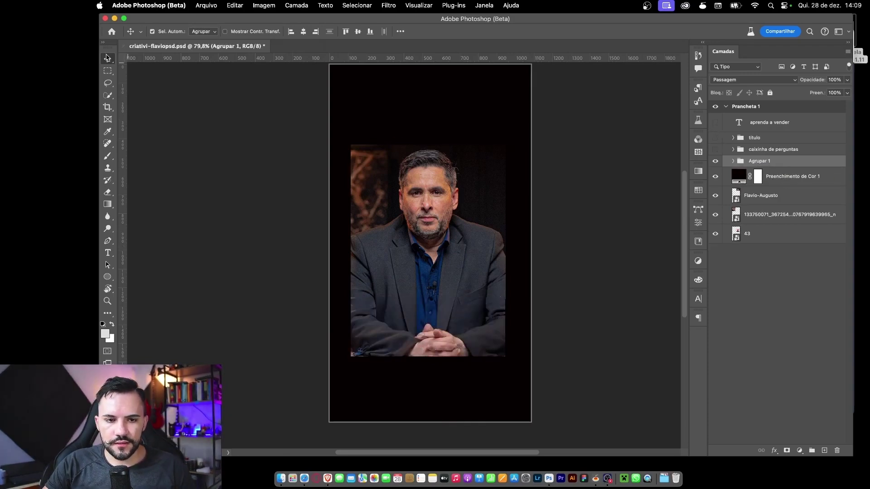
- Extend the photo's right side to the artboard edge with a promptless Generative Fill on a full-height strip, using the second variation
{"action": "left_click", "coordinate": [107, 70]}
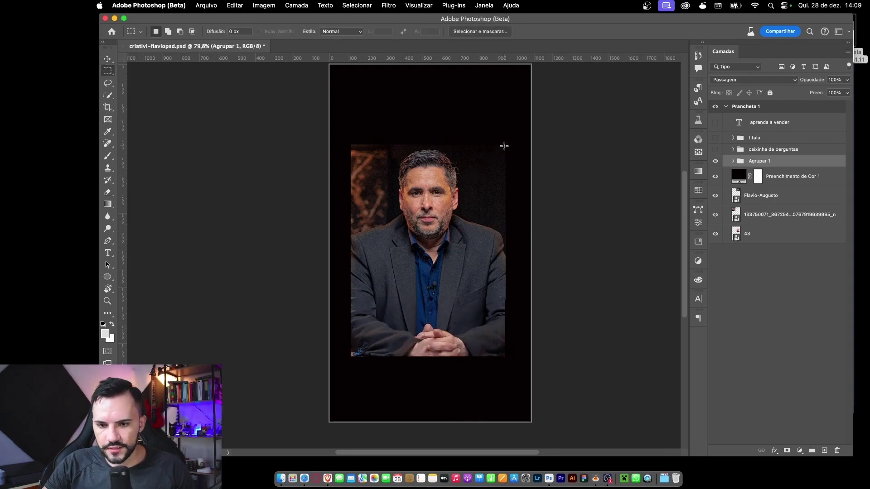
{"action": "left_click_drag", "start_coordinate": [503, 147], "coordinate": [530, 355]}
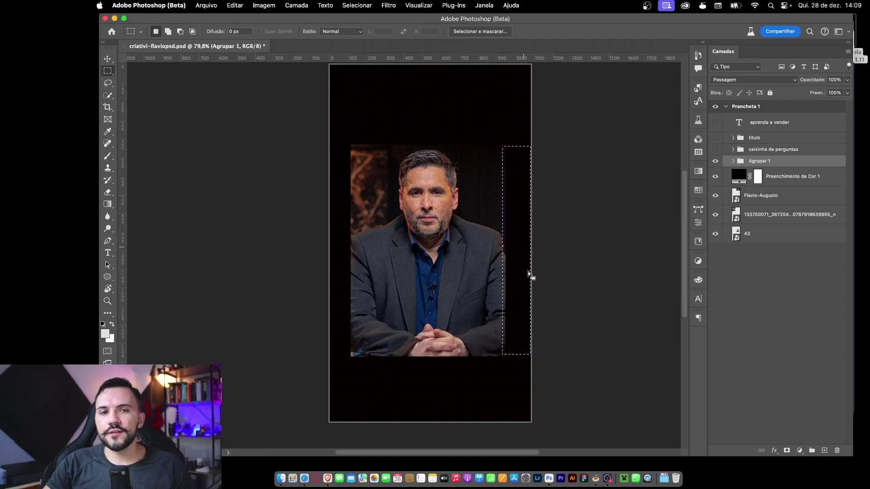
{"action": "right_click", "coordinate": [518, 243]}
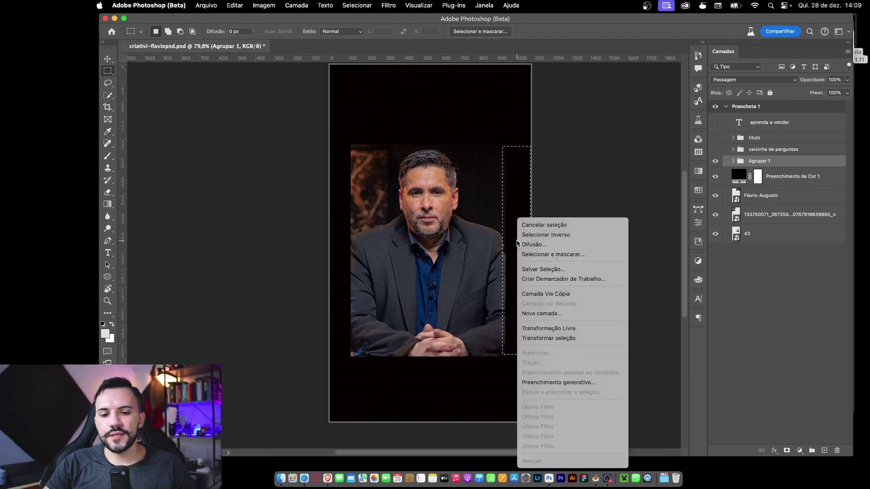
{"action": "left_click", "coordinate": [572, 385]}
{"action": "left_click", "coordinate": [515, 268]}
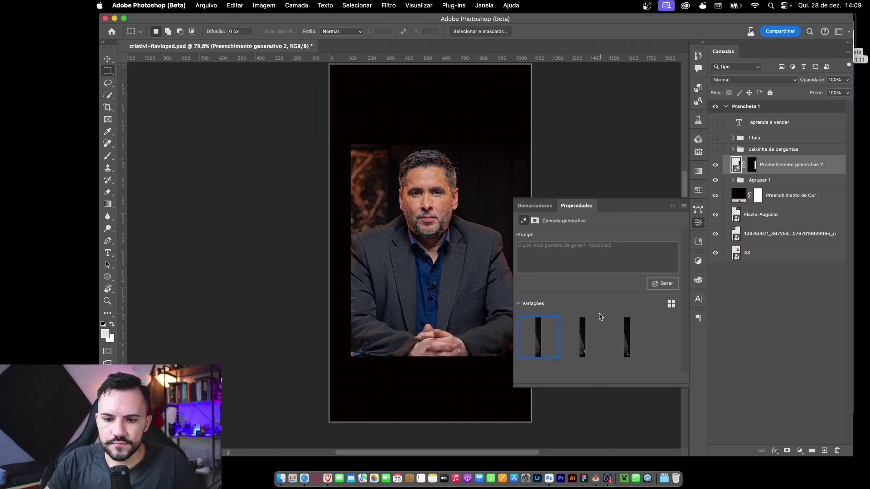
{"action": "left_click", "coordinate": [672, 206]}
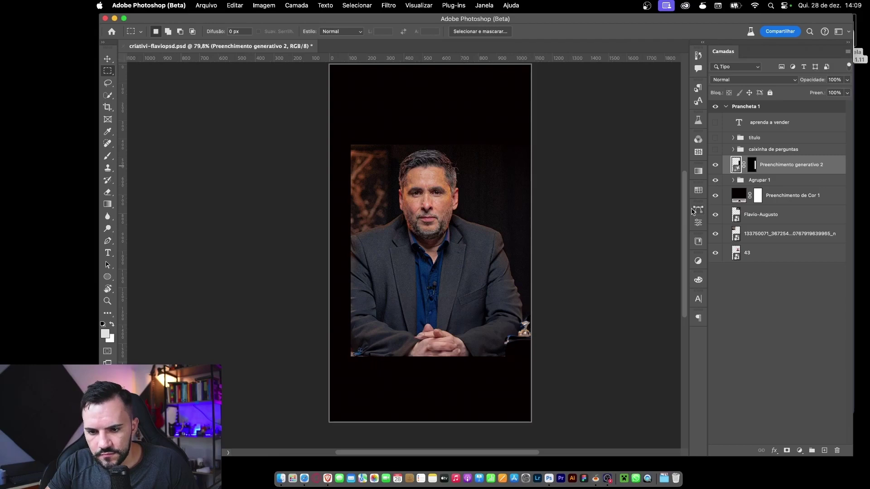
- Compare the three generated variations of the right-side layer "Preenchimento generativo 2" on the photo
{"action": "double_click", "coordinate": [736, 171]}
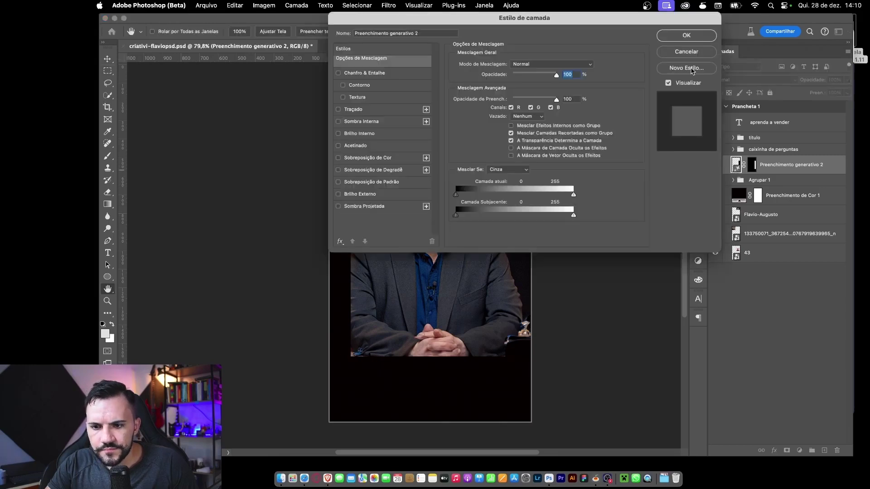
{"action": "left_click", "coordinate": [687, 51]}
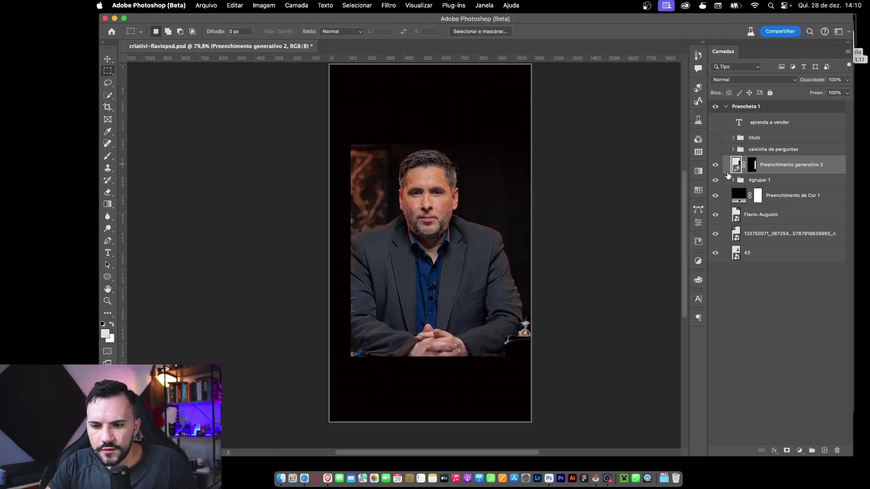
{"action": "left_click", "coordinate": [699, 223]}
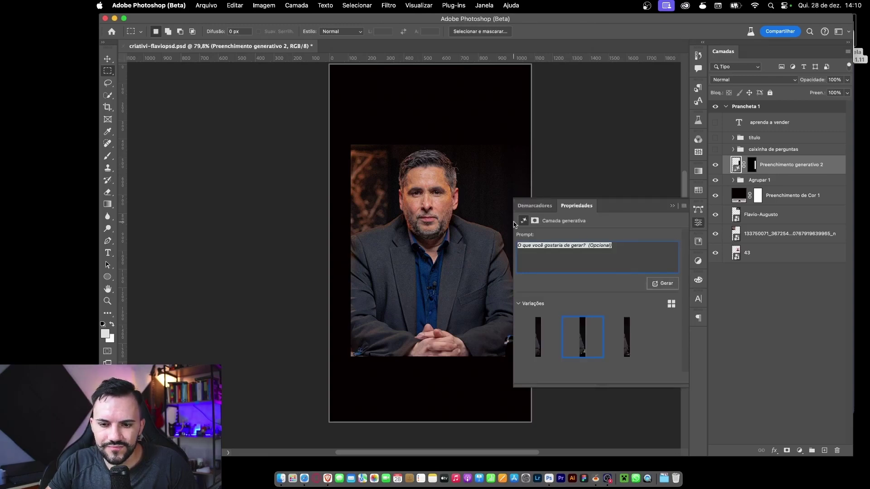
{"action": "left_click_drag", "start_coordinate": [511, 222], "coordinate": [546, 223]}
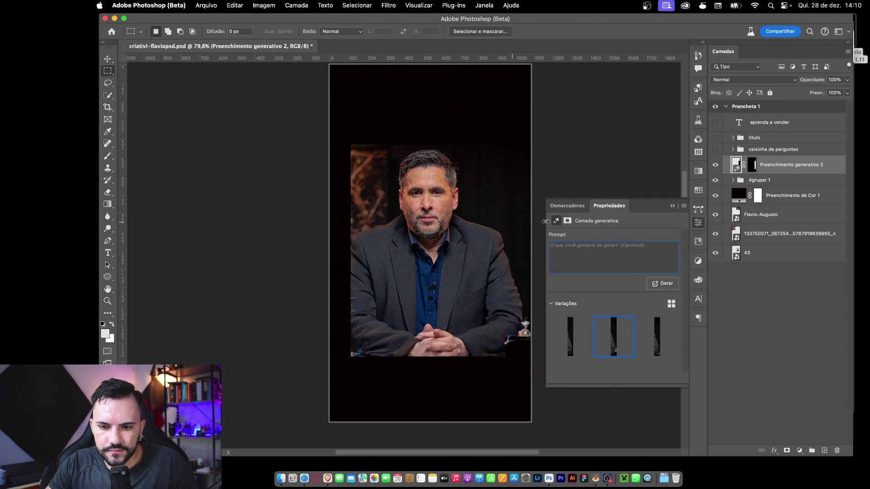
{"action": "left_click", "coordinate": [577, 339]}
{"action": "left_click", "coordinate": [610, 340]}
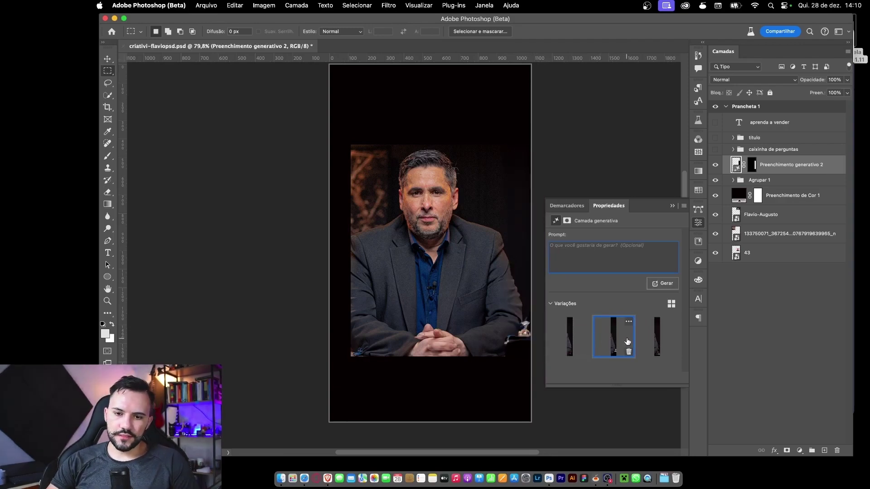
{"action": "left_click", "coordinate": [653, 342]}
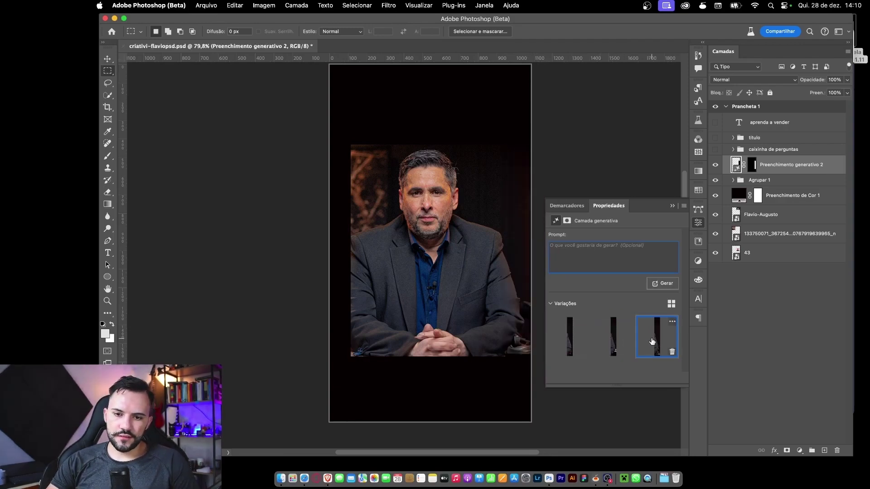
{"action": "left_click", "coordinate": [620, 344]}
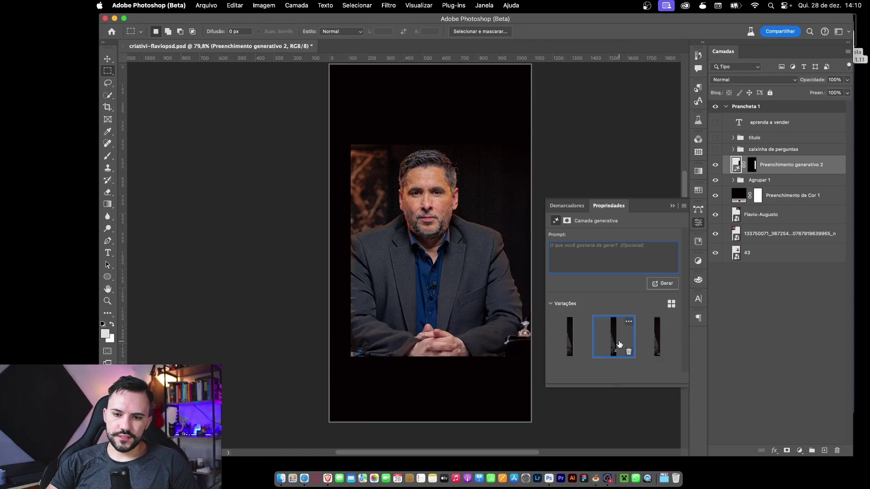
- Generate a new set of promptless variations for "Preenchimento generativo 2" and keep the first one
{"action": "left_click", "coordinate": [662, 284]}
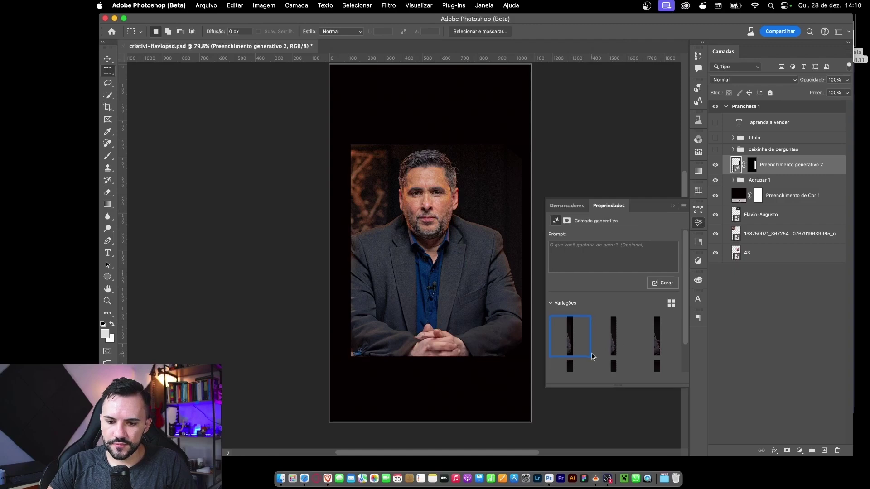
{"action": "scroll", "coordinate": [592, 357], "scroll_direction": "down", "scroll_amount": 1}
{"action": "left_click", "coordinate": [672, 206]}
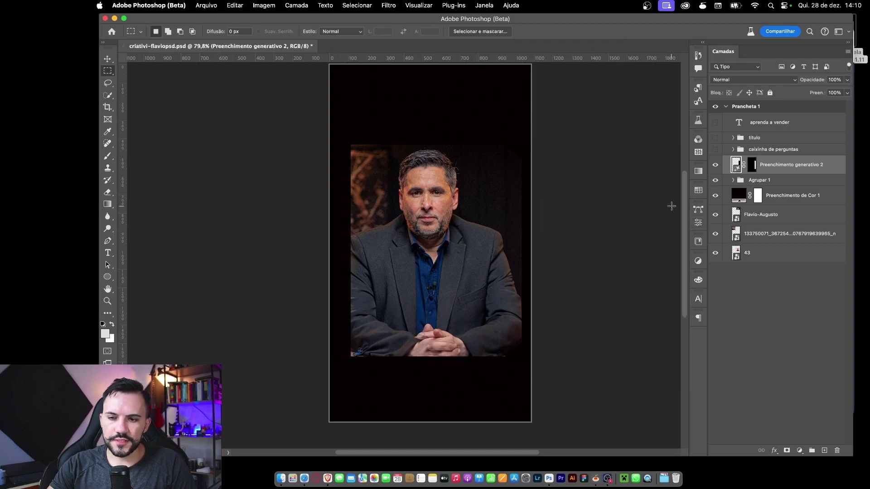
- Extend the photo's left side to the artboard edge with a promptless Generative Fill above "Agrupar 1", using the first variation
{"action": "left_click", "coordinate": [753, 180]}
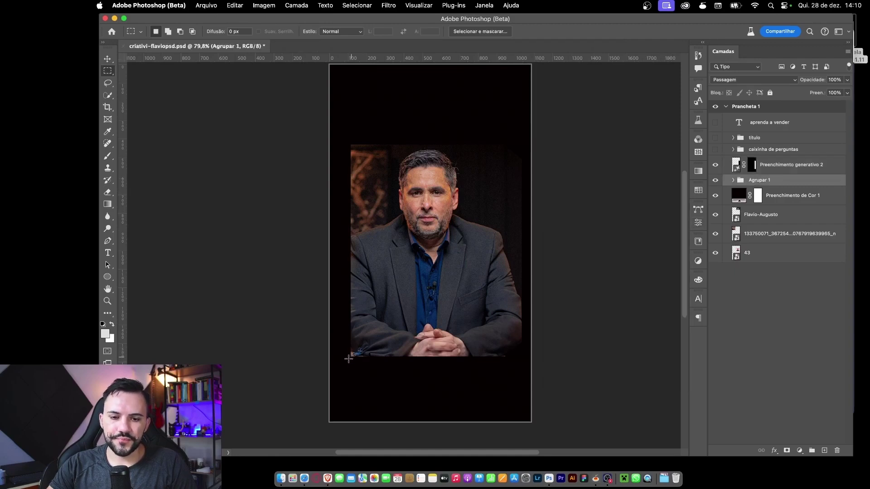
{"action": "left_click_drag", "start_coordinate": [351, 356], "coordinate": [315, 145]}
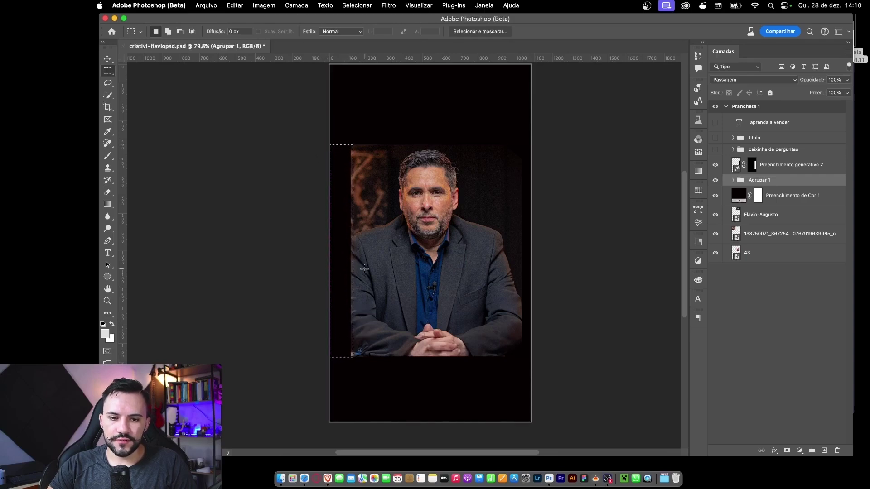
{"action": "right_click", "coordinate": [343, 268]}
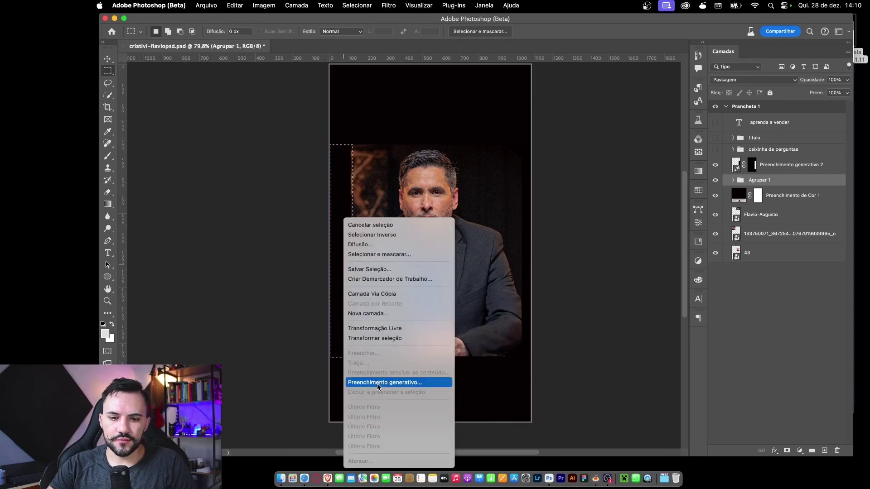
{"action": "left_click", "coordinate": [378, 386]}
{"action": "left_click", "coordinate": [516, 267]}
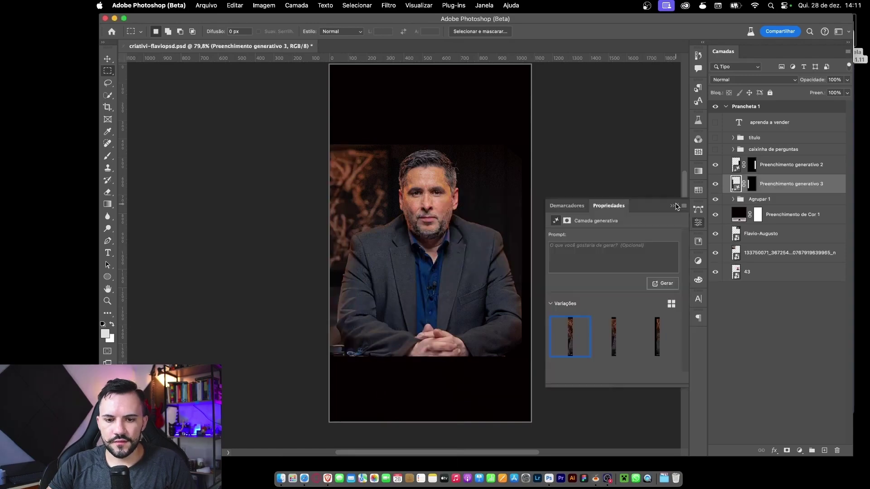
{"action": "left_click", "coordinate": [673, 207]}
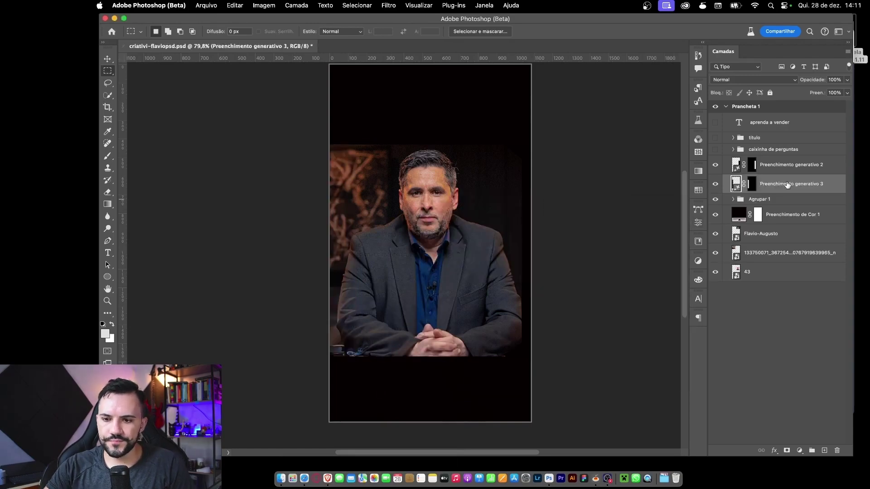
- Move "Preenchimento generativo 2" and "Preenchimento generativo 3" into "Agrupar 1", and show the "titulo" group and "aprenda a vender" layer
{"action": "left_click", "coordinate": [734, 200]}
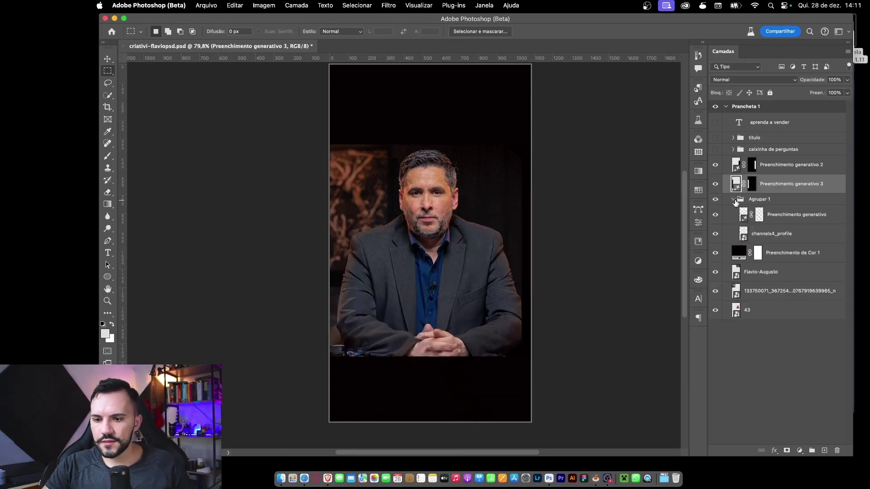
{"action": "left_click", "coordinate": [787, 171], "text": "shift"}
{"action": "left_click_drag", "start_coordinate": [773, 171], "coordinate": [776, 212]}
{"action": "left_click", "coordinate": [733, 162]}
{"action": "left_click", "coordinate": [716, 162]}
{"action": "left_click", "coordinate": [716, 161]}
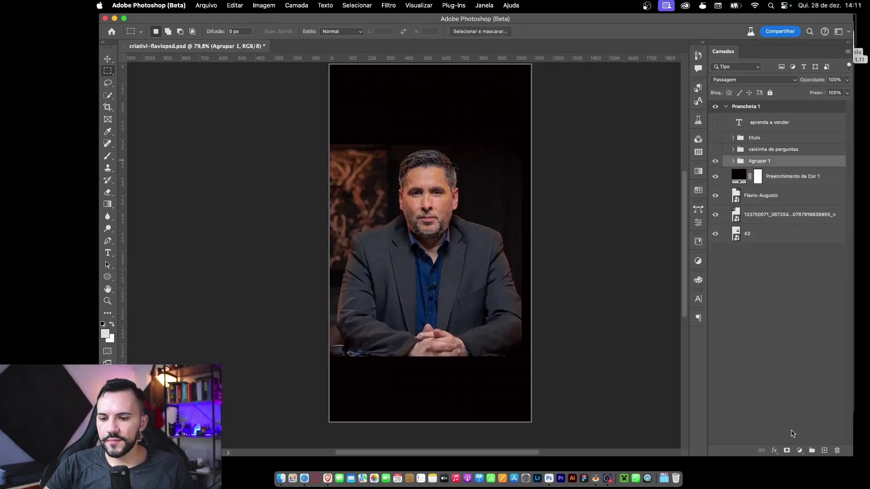
{"action": "left_click", "coordinate": [716, 139]}
{"action": "left_click", "coordinate": [716, 123]}
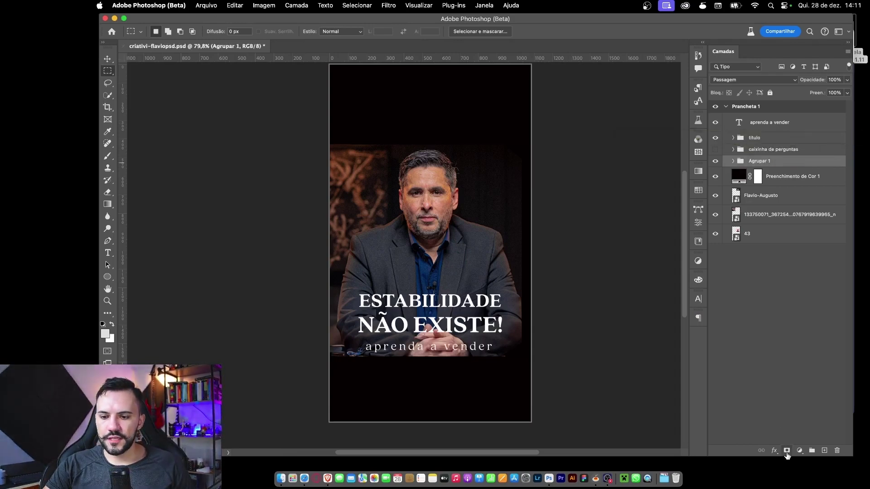
- Add a layer mask to "Agrupar 1" and fade the photo's outer edges into the background with a soft black brush at 31% opacity
{"action": "left_click", "coordinate": [787, 450]}
{"action": "key", "text": "b"}
{"action": "key", "text": "d"}
{"action": "key", "text": "bracketright"}
{"action": "key", "text": "bracketright"}
{"action": "key", "text": "bracketright"}
{"action": "key", "text": "bracketright"}
{"action": "key", "text": "bracketright"}
{"action": "key", "text": "bracketright"}
{"action": "key", "text": "bracketright"}
{"action": "key", "text": "bracketleft"}
{"action": "mouse_move", "coordinate": [565, 190]}
{"action": "left_mouse_down"}
{"action": "mouse_move", "coordinate": [549, 144]}
{"action": "mouse_move", "coordinate": [562, 218]}
{"action": "mouse_move", "coordinate": [563, 328]}
{"action": "mouse_move", "coordinate": [526, 400]}
{"action": "mouse_move", "coordinate": [418, 407]}
{"action": "mouse_move", "coordinate": [525, 389]}
{"action": "mouse_move", "coordinate": [394, 384]}
{"action": "mouse_move", "coordinate": [509, 387]}
{"action": "mouse_move", "coordinate": [327, 393]}
{"action": "mouse_move", "coordinate": [635, 382]}
{"action": "mouse_move", "coordinate": [284, 362]}
{"action": "mouse_move", "coordinate": [541, 370]}
{"action": "mouse_move", "coordinate": [360, 361]}
{"action": "mouse_move", "coordinate": [493, 374]}
{"action": "mouse_move", "coordinate": [353, 382]}
{"action": "mouse_move", "coordinate": [310, 328]}
{"action": "mouse_move", "coordinate": [302, 113]}
{"action": "mouse_move", "coordinate": [315, 118]}
{"action": "mouse_move", "coordinate": [302, 144]}
{"action": "mouse_move", "coordinate": [338, 107]}
{"action": "mouse_move", "coordinate": [342, 119]}
{"action": "mouse_move", "coordinate": [316, 161]}
{"action": "mouse_move", "coordinate": [317, 183]}
{"action": "mouse_move", "coordinate": [342, 142]}
{"action": "mouse_move", "coordinate": [391, 123]}
{"action": "mouse_move", "coordinate": [324, 130]}
{"action": "mouse_move", "coordinate": [493, 119]}
{"action": "left_mouse_up"}
{"action": "key", "text": "bracketleft"}
{"action": "key", "text": "bracketleft"}
{"action": "key", "text": "bracketleft"}
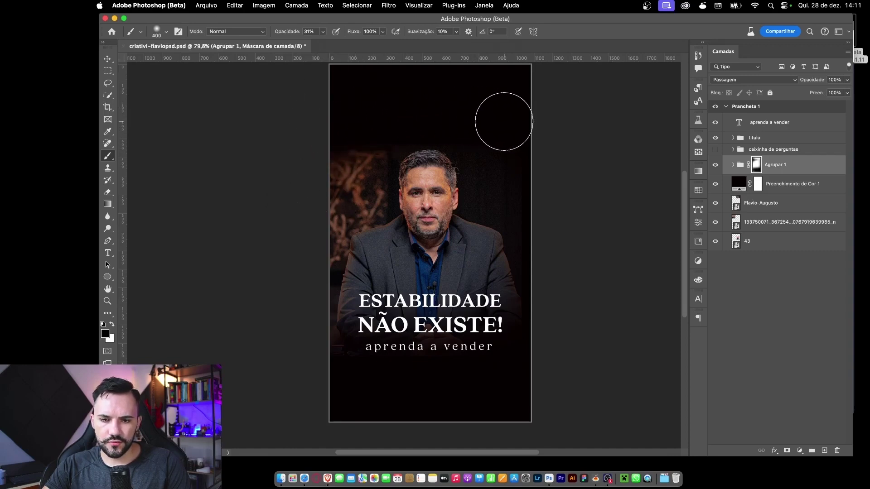
{"action": "key", "text": "v"}
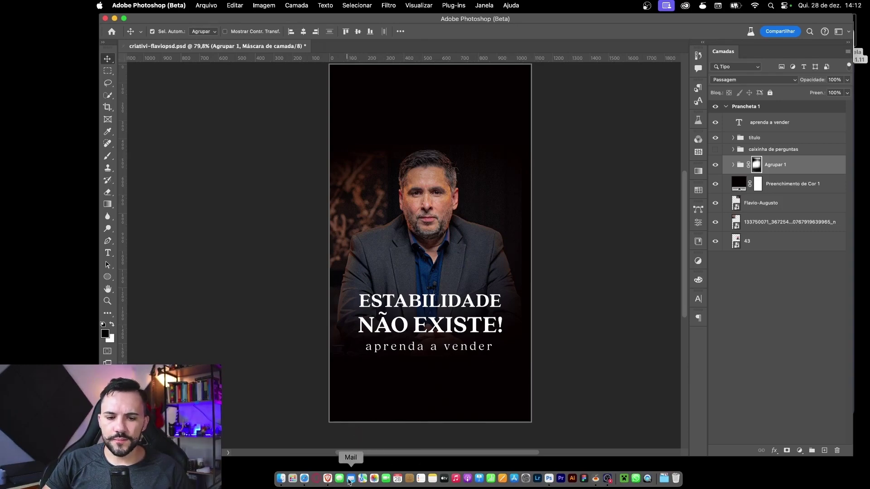
- Switch to Brave and look through Freepik's photo results for "light" for a suitable light-effect image
{"action": "left_click", "coordinate": [328, 478]}
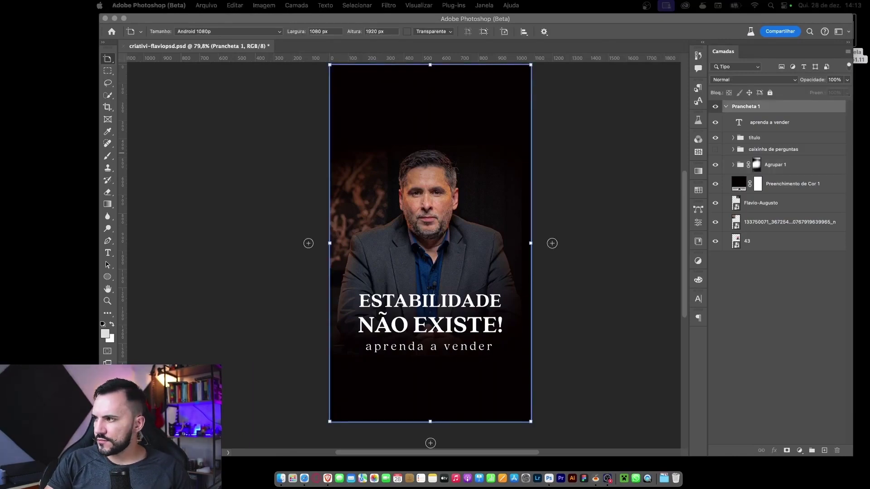
{"action": "left_click_drag", "start_coordinate": [856, 184], "coordinate": [722, 27]}
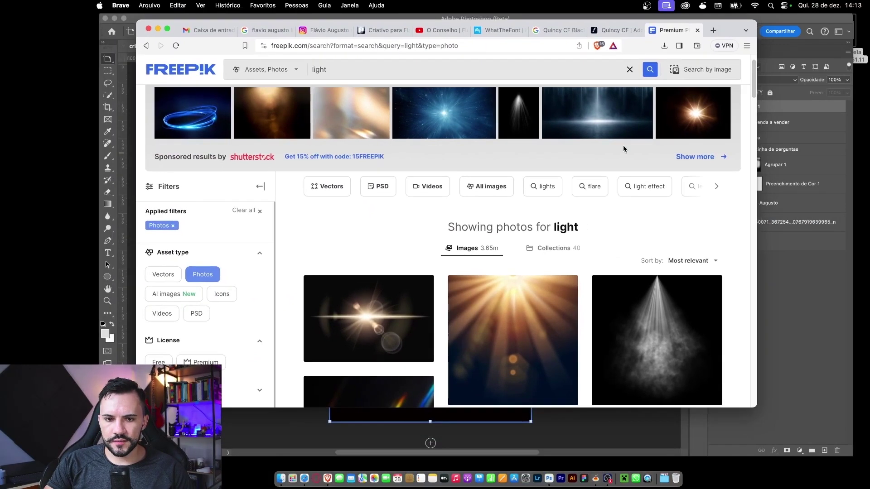
{"action": "scroll", "coordinate": [441, 242], "scroll_direction": "down", "scroll_amount": 10}
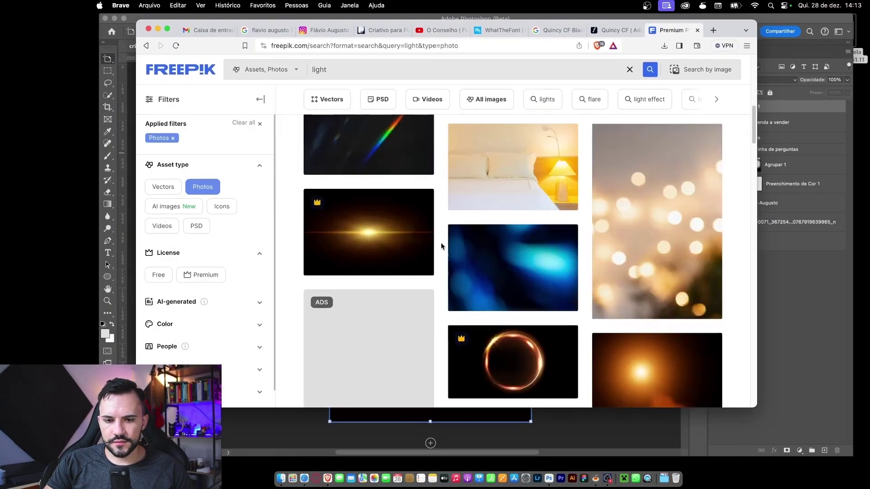
{"action": "scroll", "coordinate": [441, 243], "scroll_direction": "down", "scroll_amount": 10}
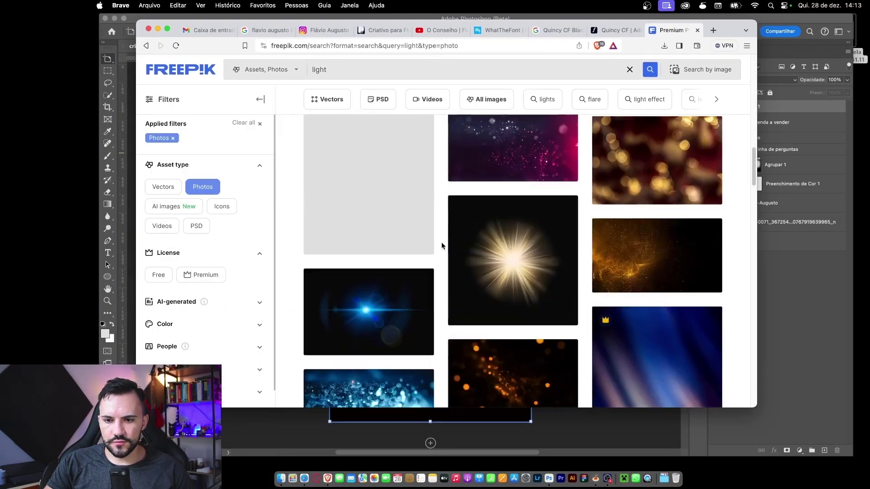
{"action": "scroll", "coordinate": [442, 245], "scroll_direction": "down", "scroll_amount": 10}
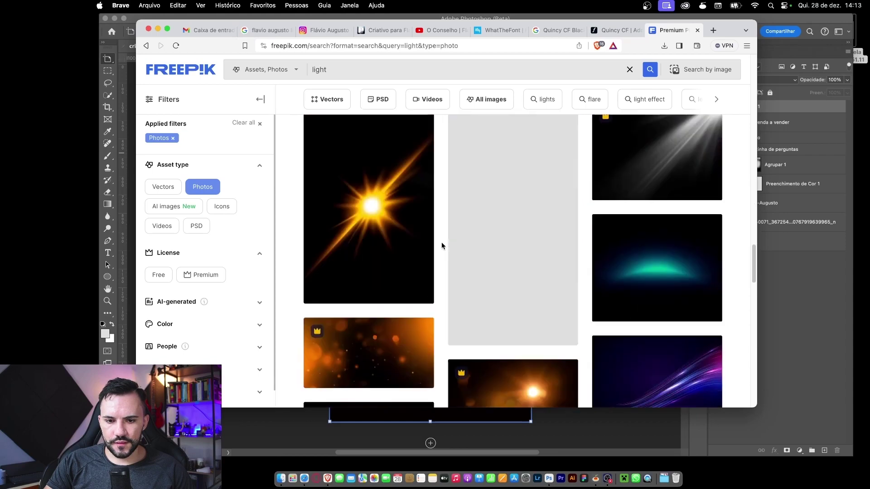
{"action": "scroll", "coordinate": [441, 243], "scroll_direction": "down", "scroll_amount": 11}
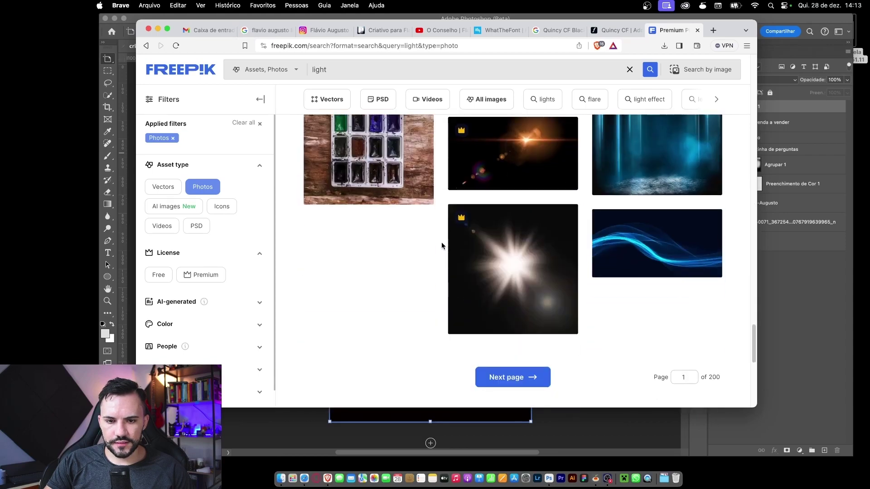
{"action": "scroll", "coordinate": [441, 243], "scroll_direction": "up", "scroll_amount": 4}
{"action": "scroll", "coordinate": [441, 246], "scroll_direction": "up", "scroll_amount": 3}
{"action": "scroll", "coordinate": [442, 246], "scroll_direction": "down", "scroll_amount": 4}
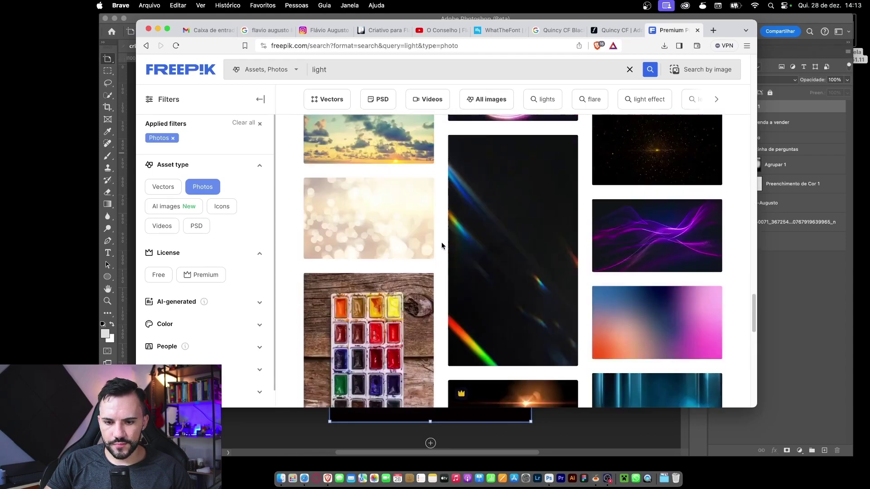
{"action": "scroll", "coordinate": [441, 242], "scroll_direction": "down", "scroll_amount": 3}
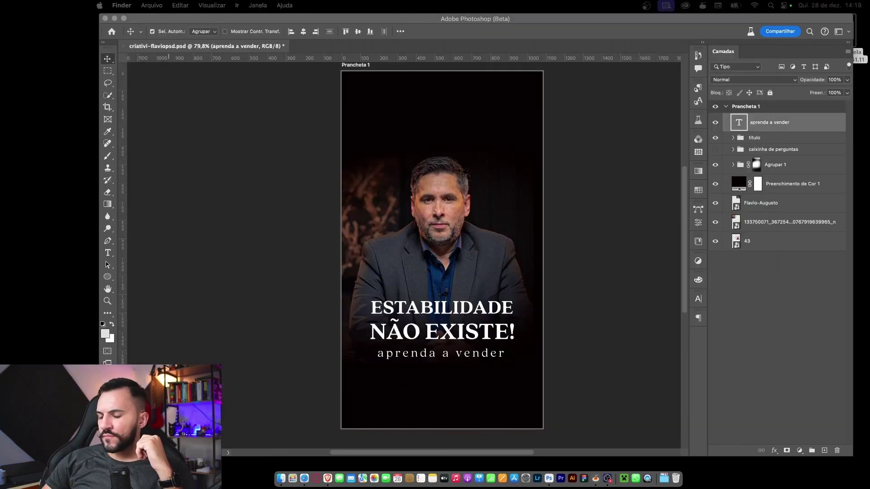
- Place the "abstract-natural-sun-flare-black" image as the top layer, rotated -90° and aligned to the artboard's upper-left corner
{"action": "left_click_drag", "start_coordinate": [869, 324], "coordinate": [486, 163]}
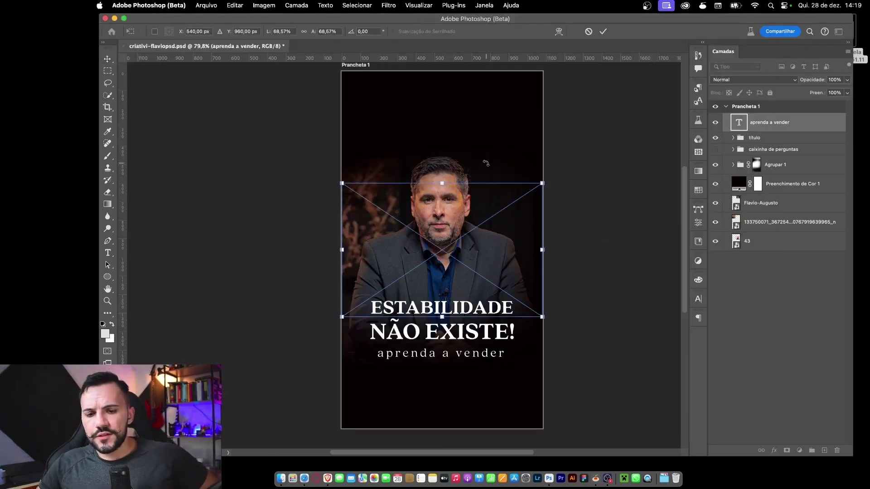
{"action": "key", "text": "Return"}
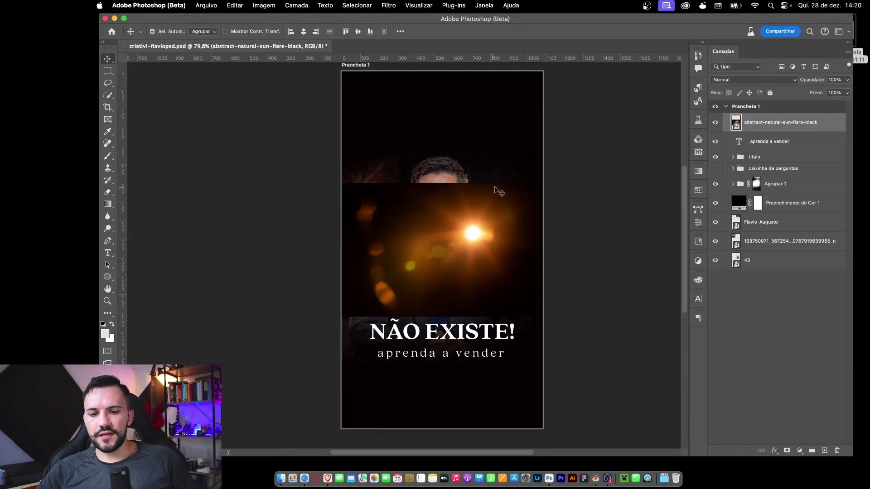
{"action": "key", "text": "super+t"}
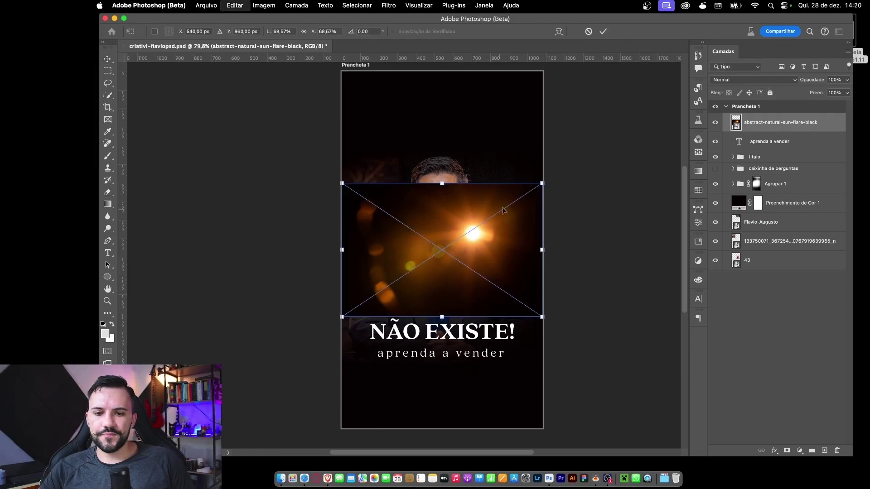
{"action": "left_click_drag", "start_coordinate": [557, 163], "coordinate": [388, 149]}
{"action": "left_click_drag", "start_coordinate": [457, 233], "coordinate": [423, 155]}
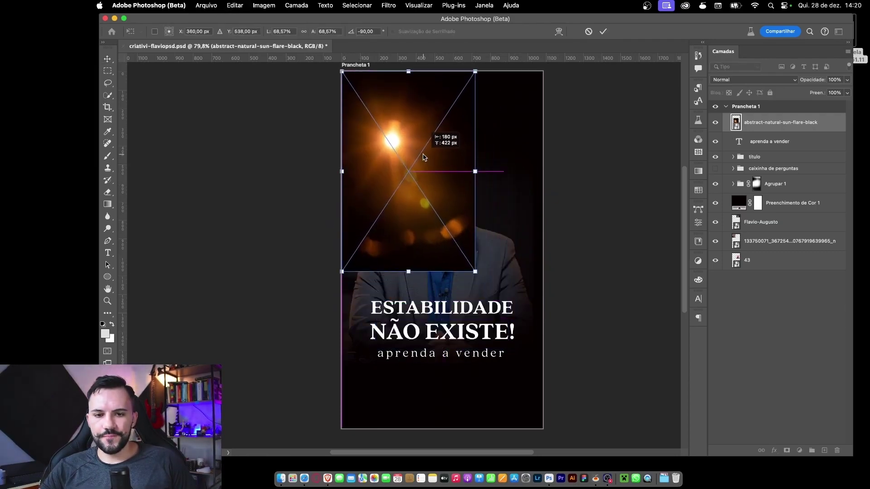
{"action": "key", "text": "Return"}
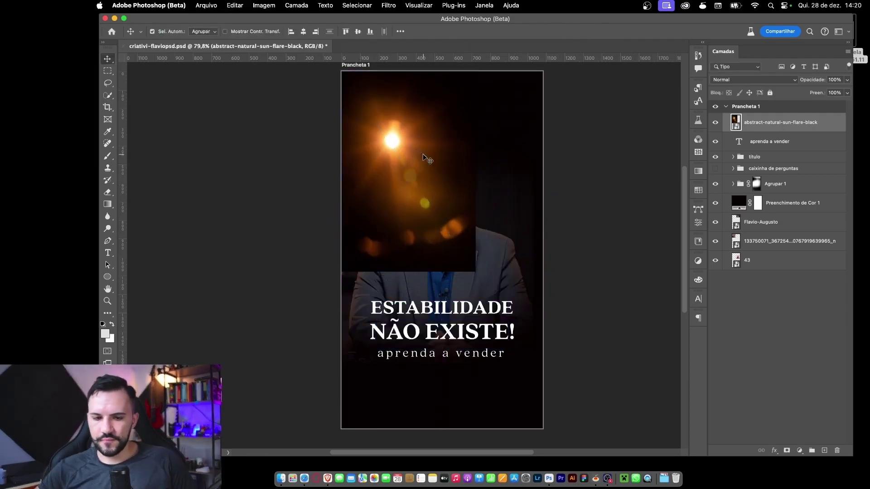
- Set the sun flare's blend mode to Divisão and transform it to 102,86% scale and 0° rotation across the artboard's upper area
{"action": "left_click", "coordinate": [741, 81]}
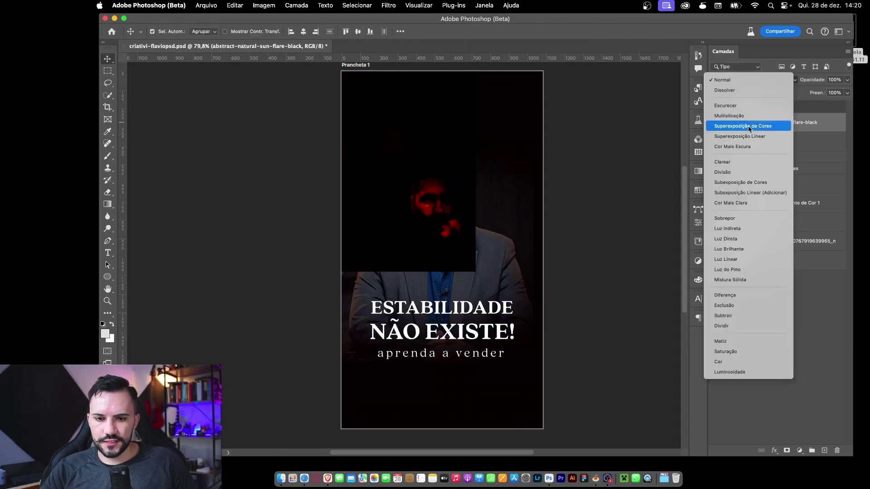
{"action": "left_click", "coordinate": [747, 174]}
{"action": "key", "text": "super+t"}
{"action": "left_click_drag", "start_coordinate": [481, 172], "coordinate": [546, 167]}
{"action": "left_click_drag", "start_coordinate": [488, 195], "coordinate": [492, 123]}
{"action": "left_click_drag", "start_coordinate": [568, 115], "coordinate": [386, 294]}
{"action": "mouse_move", "coordinate": [485, 165]}
{"action": "left_mouse_down"}
{"action": "mouse_move", "coordinate": [513, 161]}
{"action": "mouse_move", "coordinate": [499, 166]}
{"action": "left_mouse_up"}
{"action": "left_click_drag", "start_coordinate": [519, 122], "coordinate": [520, 140]}
{"action": "mouse_move", "coordinate": [453, 141]}
{"action": "left_mouse_down"}
{"action": "mouse_move", "coordinate": [485, 140]}
{"action": "mouse_move", "coordinate": [465, 147]}
{"action": "left_mouse_up"}
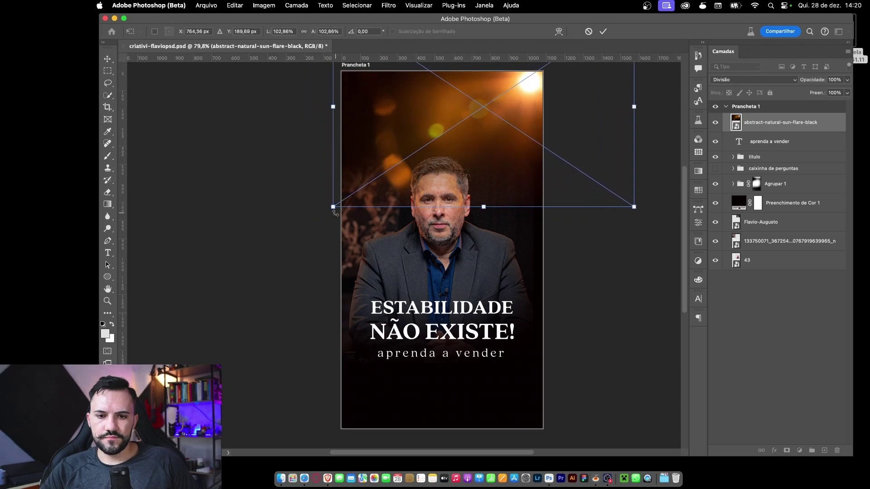
- Enlarge the sun flare further and raise it so its bright light sits at the artboard's upper-right edge
{"action": "left_click_drag", "start_coordinate": [334, 207], "coordinate": [303, 249]}
{"action": "left_click_drag", "start_coordinate": [504, 159], "coordinate": [507, 121]}
{"action": "key", "text": "Return"}
{"action": "key", "text": "super+z"}
{"action": "key", "text": "super+shift+z"}
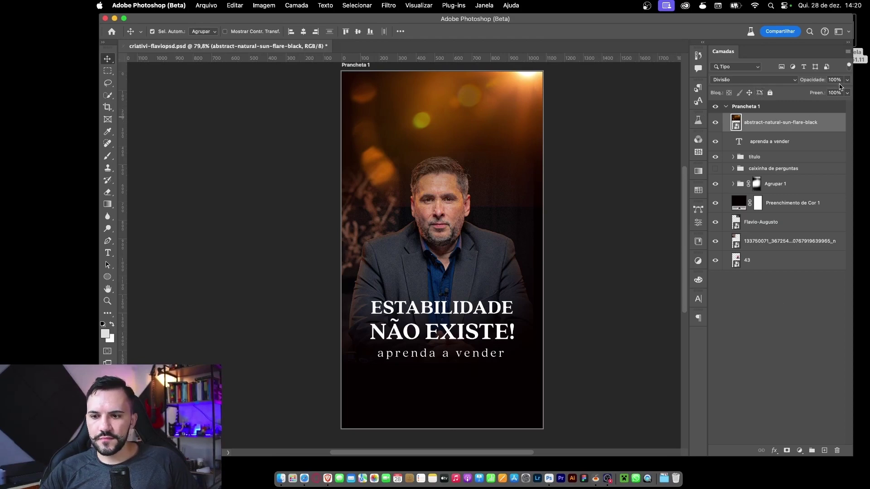
- Lower the sun flare layer's opacity to 60%, give it a layer mask and place it below the "caixinha de perguntas" group
{"action": "type", "text": "50"}
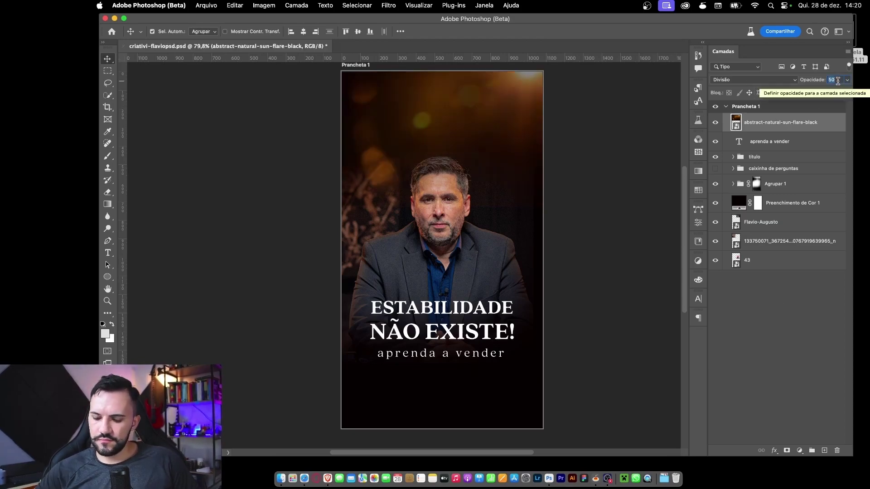
{"action": "type", "text": "60"}
{"action": "key", "text": "Return"}
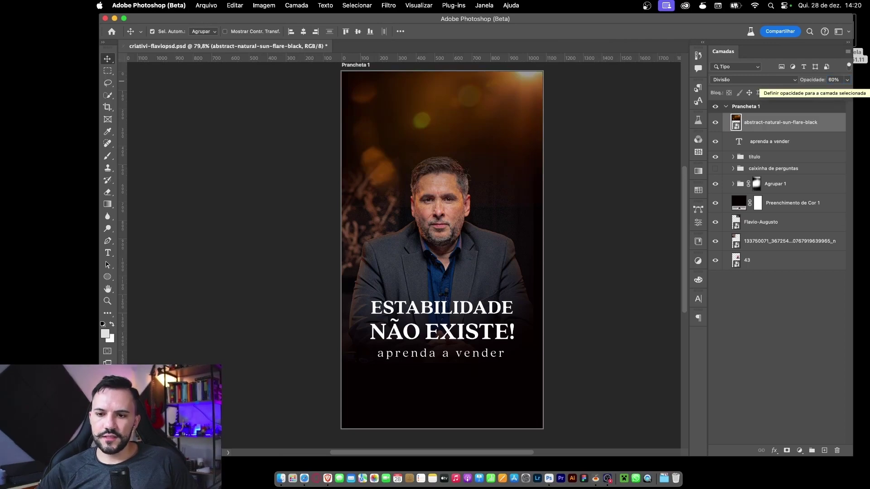
{"action": "left_click", "coordinate": [788, 450]}
{"action": "left_click_drag", "start_coordinate": [786, 123], "coordinate": [784, 175]}
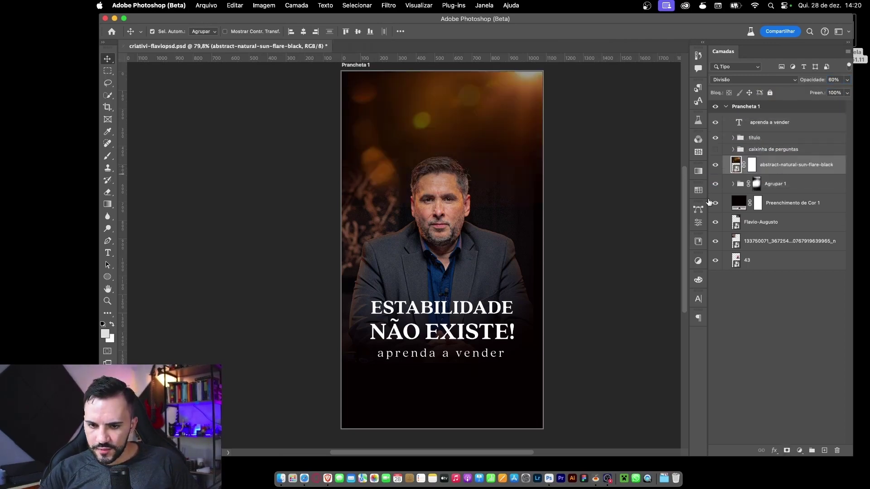
- Paint black on the sun flare's mask with a 300 px brush at 31% opacity to soften the flare around the man's head
{"action": "left_click", "coordinate": [748, 164]}
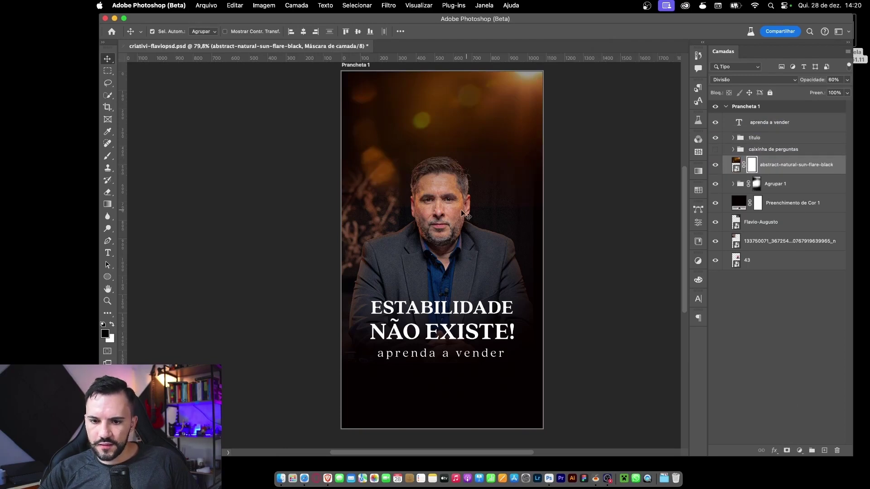
{"action": "key", "text": "b"}
{"action": "key", "text": "bracketleft"}
{"action": "key", "text": "bracketleft"}
{"action": "key", "text": "bracketleft"}
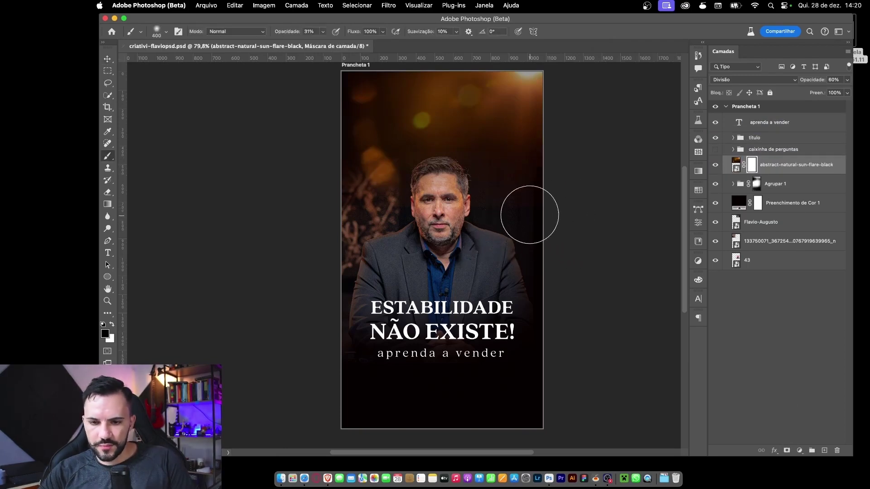
{"action": "mouse_move", "coordinate": [379, 206]}
{"action": "left_mouse_down"}
{"action": "mouse_move", "coordinate": [357, 192]}
{"action": "mouse_move", "coordinate": [474, 203]}
{"action": "mouse_move", "coordinate": [352, 184]}
{"action": "mouse_move", "coordinate": [414, 201]}
{"action": "mouse_move", "coordinate": [376, 147]}
{"action": "mouse_move", "coordinate": [363, 154]}
{"action": "mouse_move", "coordinate": [389, 161]}
{"action": "left_mouse_up"}
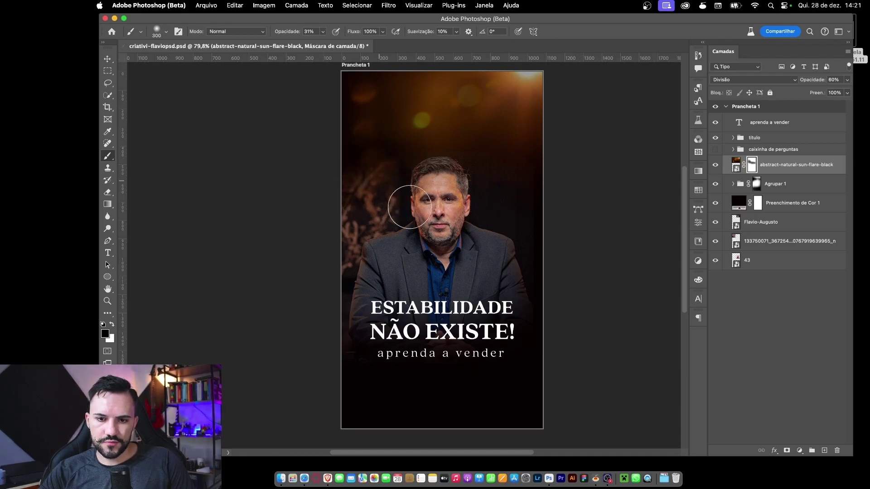
{"action": "key", "text": "bracketright"}
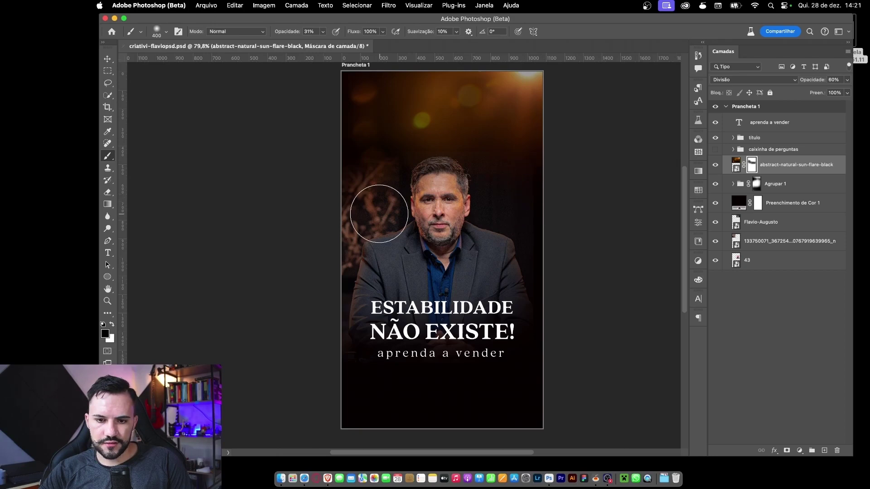
- Paint black on the Agrupar 1 group's mask with a 400 px brush at 31% opacity to fade the bright plants beside the man
{"action": "key", "text": "v"}
{"action": "left_click", "coordinate": [734, 184]}
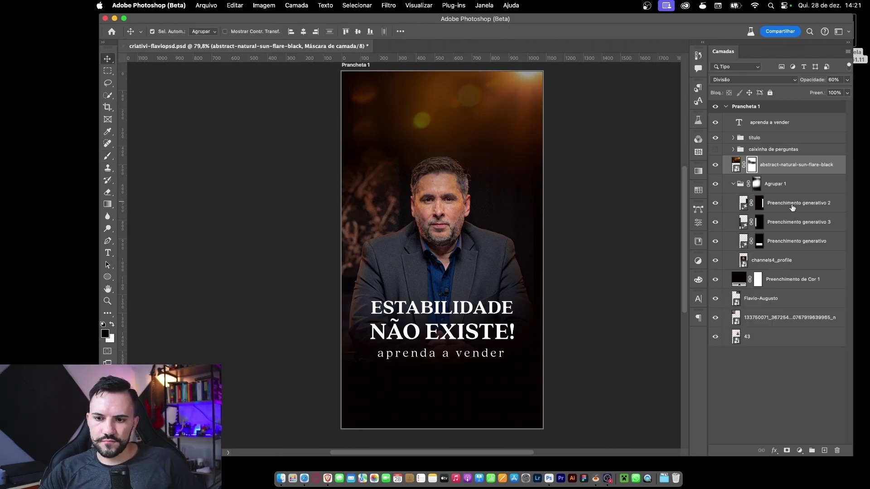
{"action": "left_click", "coordinate": [717, 222]}
{"action": "left_click", "coordinate": [757, 185]}
{"action": "key", "text": "b"}
{"action": "left_click", "coordinate": [374, 208]}
{"action": "mouse_move", "coordinate": [385, 171]}
{"action": "left_mouse_down"}
{"action": "mouse_move", "coordinate": [368, 200]}
{"action": "mouse_move", "coordinate": [338, 214]}
{"action": "mouse_move", "coordinate": [357, 178]}
{"action": "mouse_move", "coordinate": [345, 226]}
{"action": "mouse_move", "coordinate": [372, 190]}
{"action": "mouse_move", "coordinate": [388, 206]}
{"action": "mouse_move", "coordinate": [323, 240]}
{"action": "left_mouse_up"}
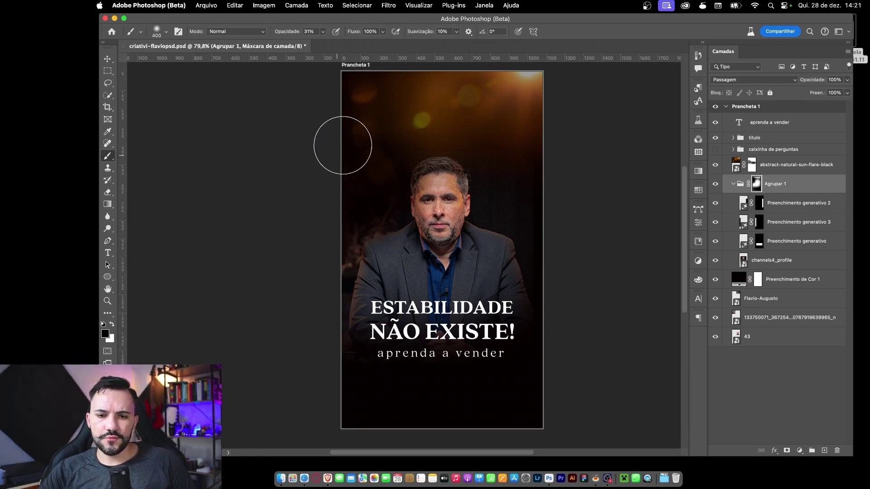
{"action": "key", "text": "x"}
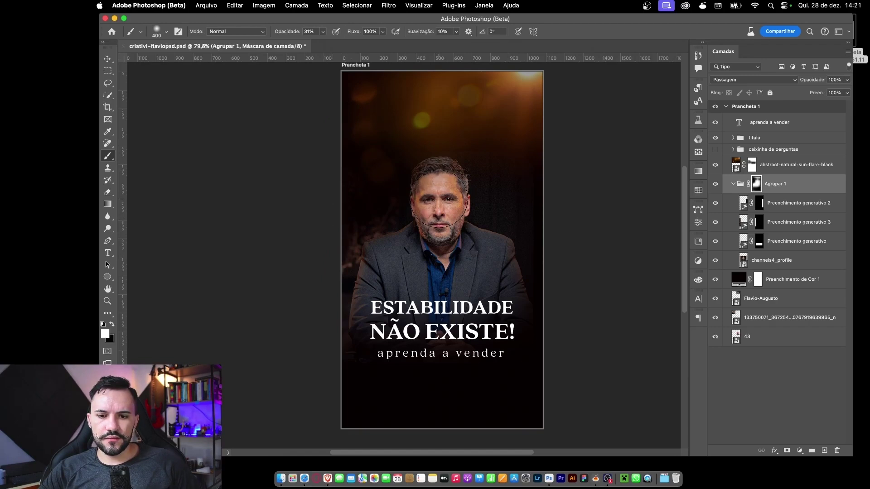
{"action": "key", "text": "v"}
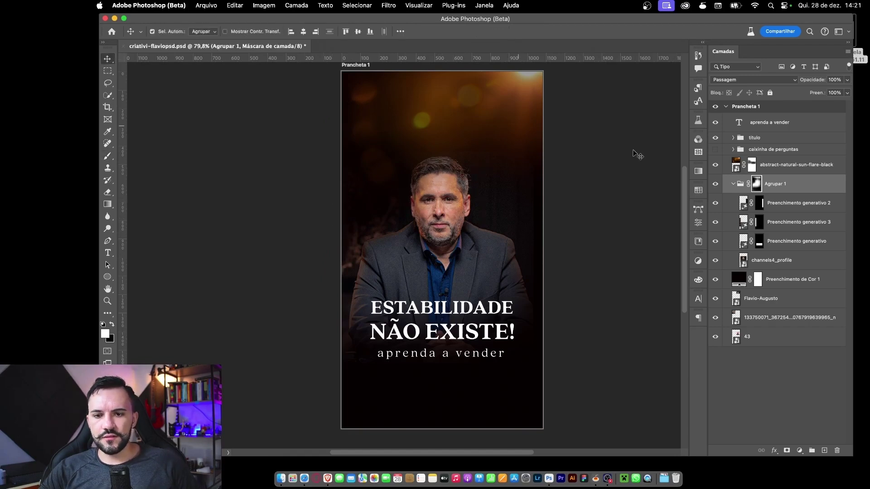
- Transform the sun flare image to sit slightly lower on the artboard
{"action": "left_click", "coordinate": [769, 169]}
{"action": "key", "text": "super+t"}
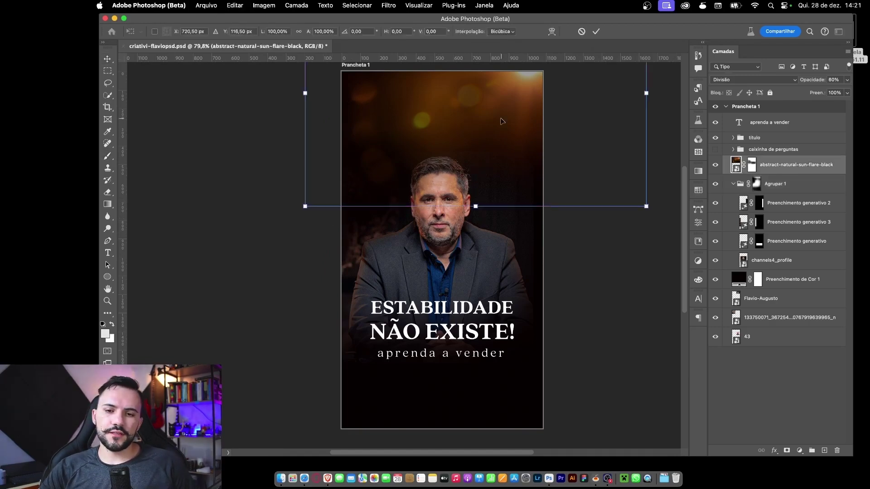
{"action": "key", "text": "Return"}
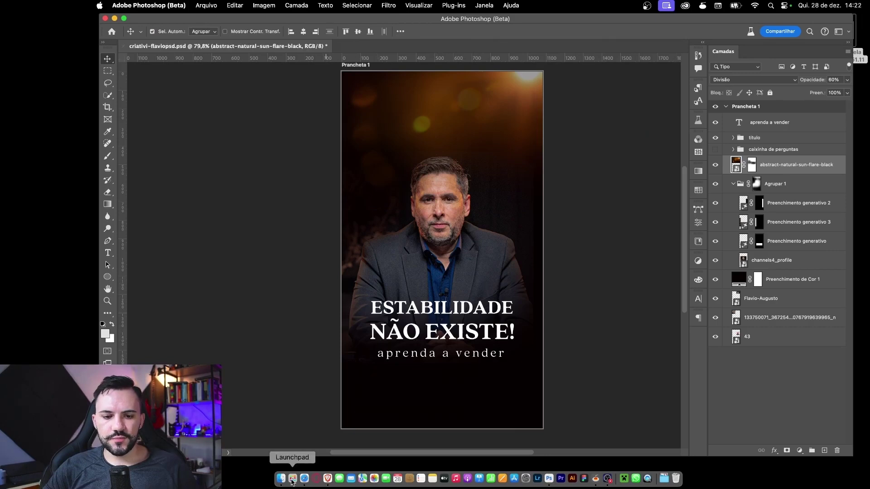
- Switch to Brave, look through Freepik's "prata" results and pick the grey and black gradient studio background
{"action": "left_click", "coordinate": [329, 484]}
{"action": "scroll", "coordinate": [542, 208], "scroll_direction": "down", "scroll_amount": 10}
{"action": "scroll", "coordinate": [543, 212], "scroll_direction": "down", "scroll_amount": 3}
{"action": "scroll", "coordinate": [543, 211], "scroll_direction": "up", "scroll_amount": 3}
{"action": "left_click", "coordinate": [625, 211]}
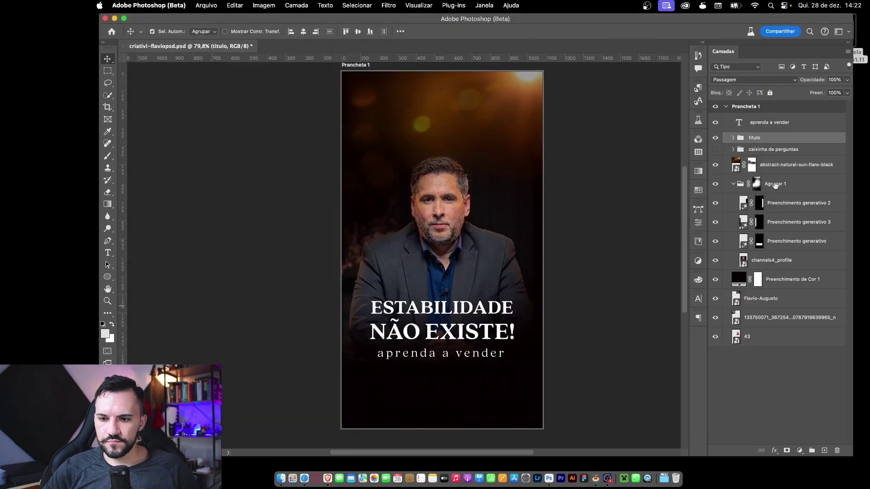
- Paste the grey gradient into the artwork above the "titulo" group, size it over the title and clip it to the group
{"action": "key", "text": "super+v"}
{"action": "left_click_drag", "start_coordinate": [384, 299], "coordinate": [362, 299]}
{"action": "left_click_drag", "start_coordinate": [476, 291], "coordinate": [476, 315]}
{"action": "key", "text": "Return"}
{"action": "left_click", "coordinate": [753, 80]}
{"action": "left_click", "coordinate": [553, 235]}
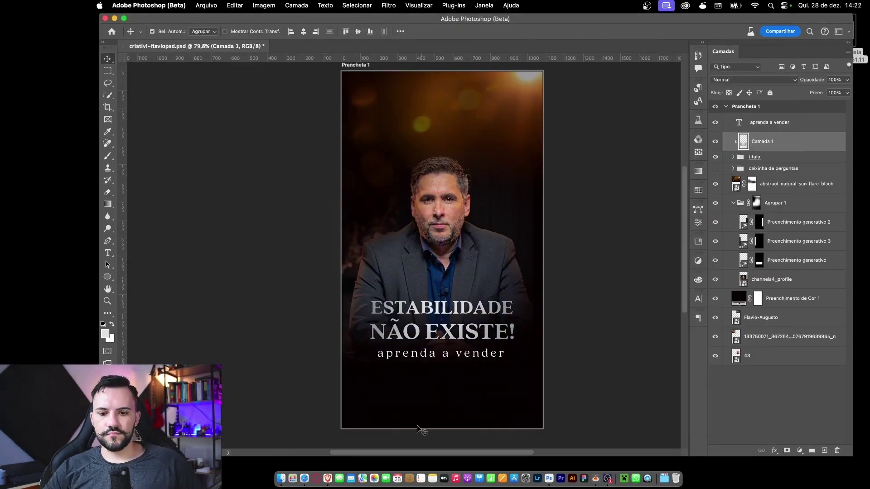
- Switch to Brave, search Freepik for "dourado" and look through the results for a gold texture
{"action": "left_click", "coordinate": [328, 478]}
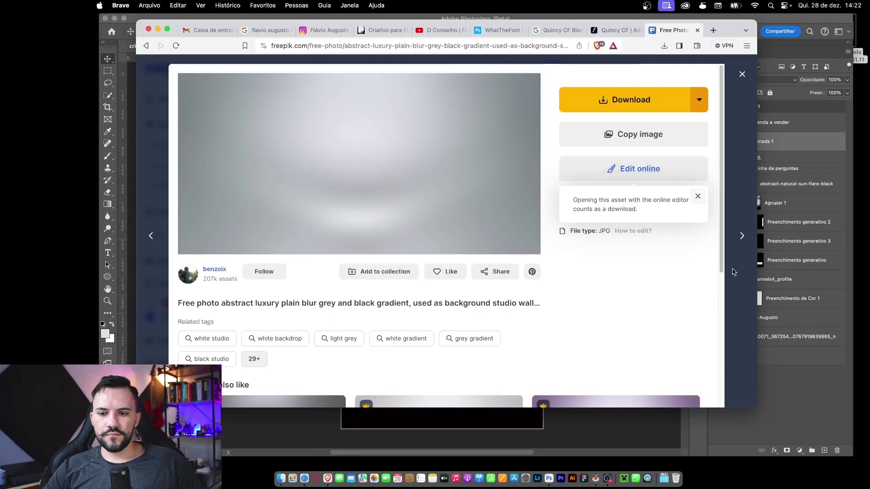
{"action": "left_click", "coordinate": [739, 282]}
{"action": "triple_click", "coordinate": [476, 71]}
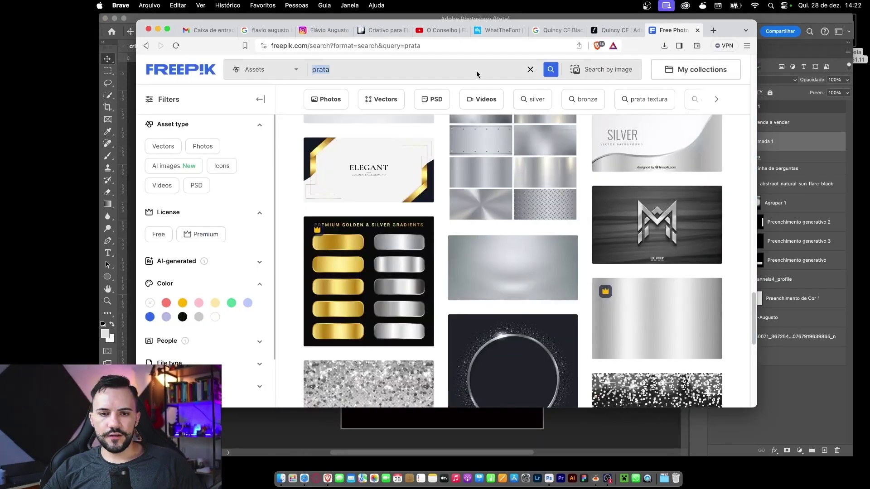
{"action": "type", "text": "dourado"}
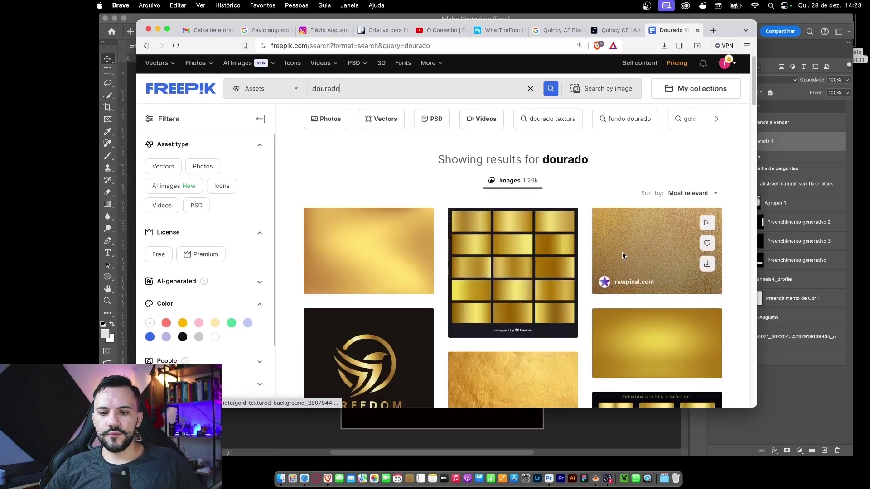
{"action": "scroll", "coordinate": [623, 255], "scroll_direction": "down", "scroll_amount": 4}
{"action": "scroll", "coordinate": [673, 168], "scroll_direction": "down", "scroll_amount": 5}
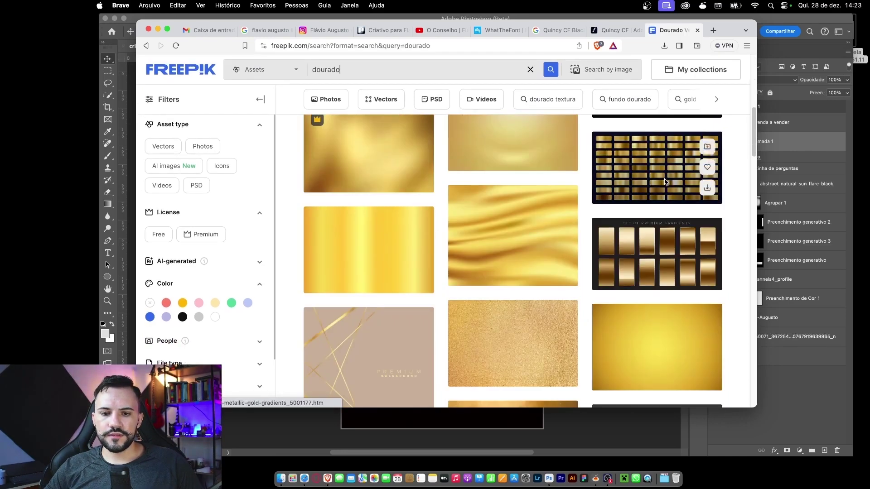
{"action": "scroll", "coordinate": [665, 181], "scroll_direction": "down", "scroll_amount": 5}
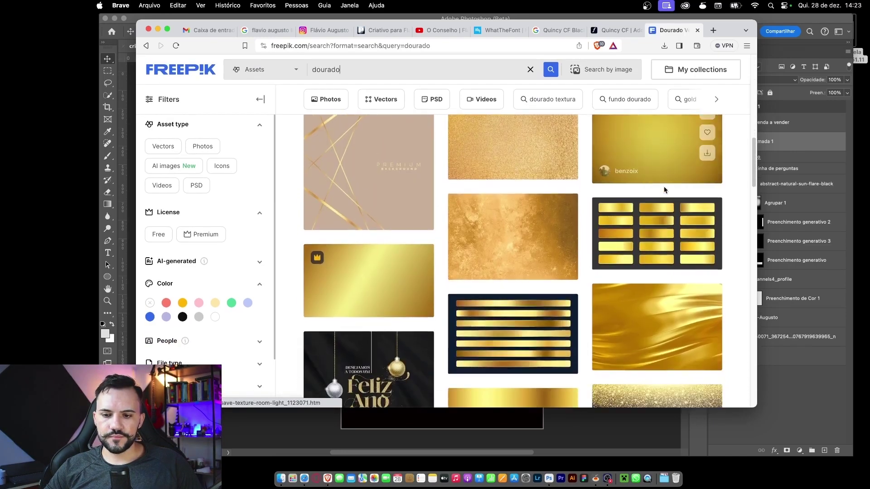
{"action": "scroll", "coordinate": [664, 188], "scroll_direction": "down", "scroll_amount": 3}
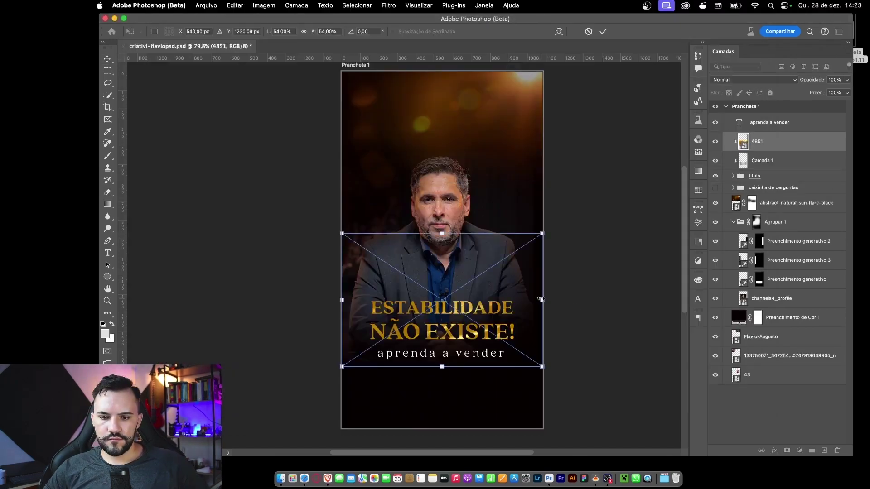
- Place the golden wave image 4851 at 54% scale, clipped to the title text
{"action": "key", "text": "Return"}
{"action": "left_click", "coordinate": [752, 79]}
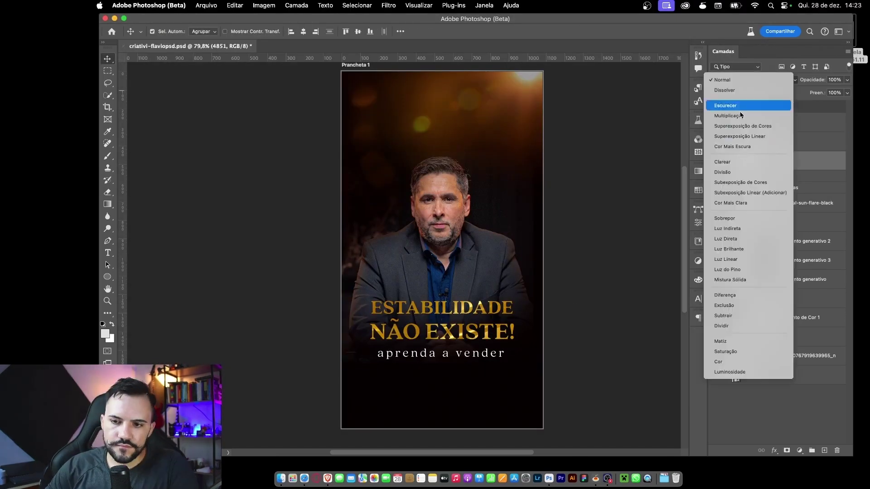
- Switch to Brave, return to the "dourado" results and pick the shiny retro gold wall texture
{"action": "left_click", "coordinate": [328, 478]}
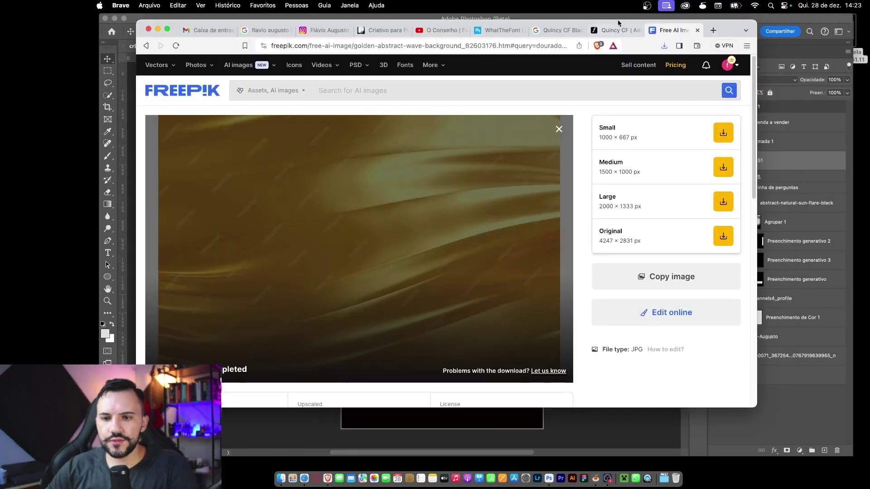
{"action": "left_click", "coordinate": [148, 45]}
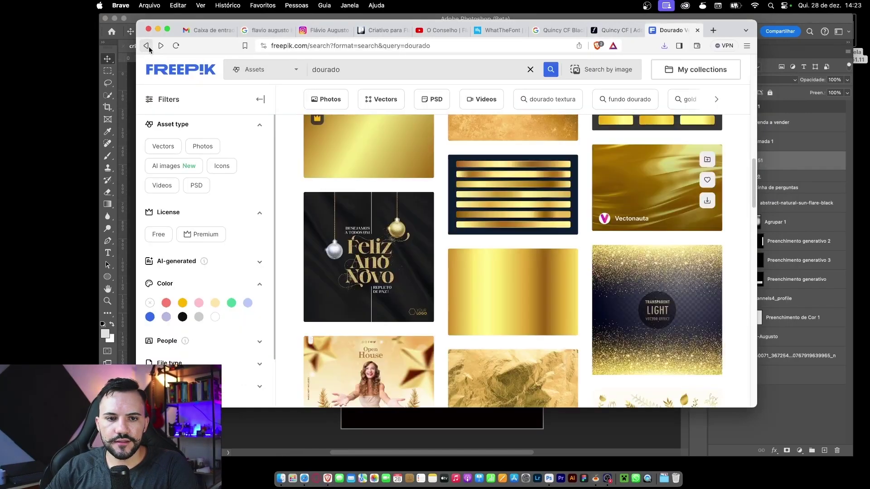
{"action": "scroll", "coordinate": [508, 218], "scroll_direction": "down", "scroll_amount": 10}
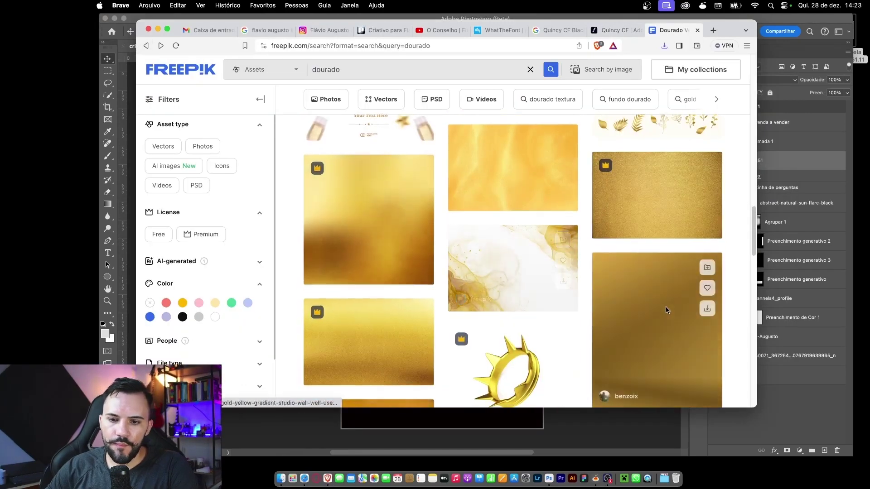
{"action": "scroll", "coordinate": [666, 310], "scroll_direction": "down", "scroll_amount": 4}
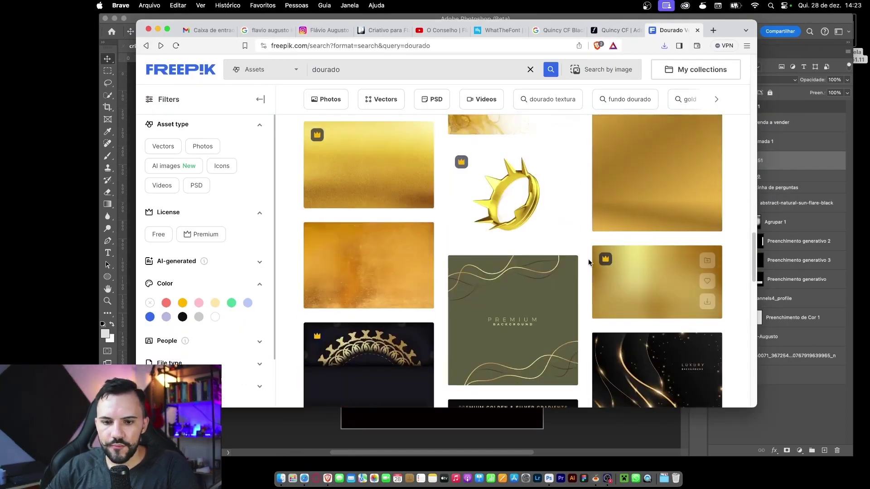
{"action": "scroll", "coordinate": [584, 267], "scroll_direction": "up", "scroll_amount": 3}
{"action": "left_click", "coordinate": [412, 282]}
- Replace the 4851 and Camada 1 layers with the pasted gold texture, clipped to the "titulo" group and positioned over the title
{"action": "left_click", "coordinate": [763, 179]}
{"action": "key", "text": "super+v"}
{"action": "left_click", "coordinate": [781, 164]}
{"action": "key", "text": "Delete"}
{"action": "left_click", "coordinate": [766, 143]}
{"action": "key", "text": "Delete"}
{"action": "key", "text": "super+t"}
{"action": "left_click_drag", "start_coordinate": [469, 246], "coordinate": [513, 307]}
{"action": "key", "text": "Return"}
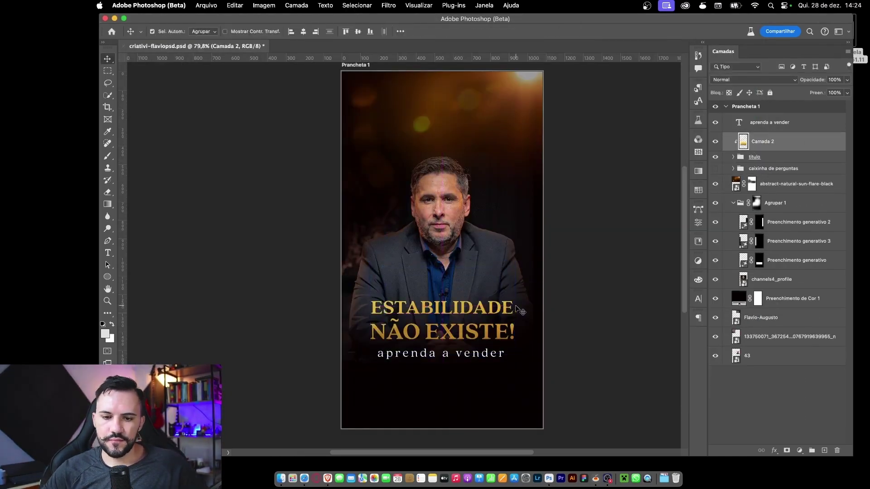
- Switch to Brave and download the "gold-texture-background-retro-golden-shiny-wall-surface" image into the project's links folder
{"action": "left_click", "coordinate": [328, 478]}
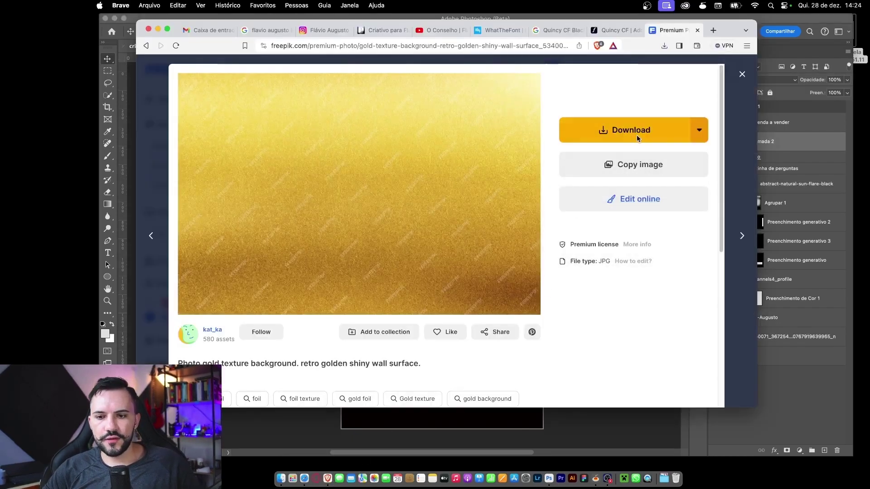
{"action": "left_click", "coordinate": [637, 135]}
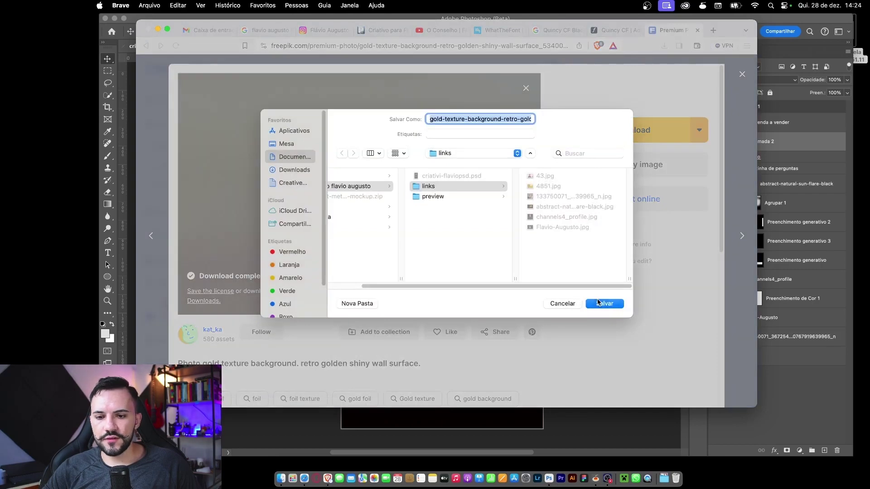
{"action": "left_click", "coordinate": [598, 302]}
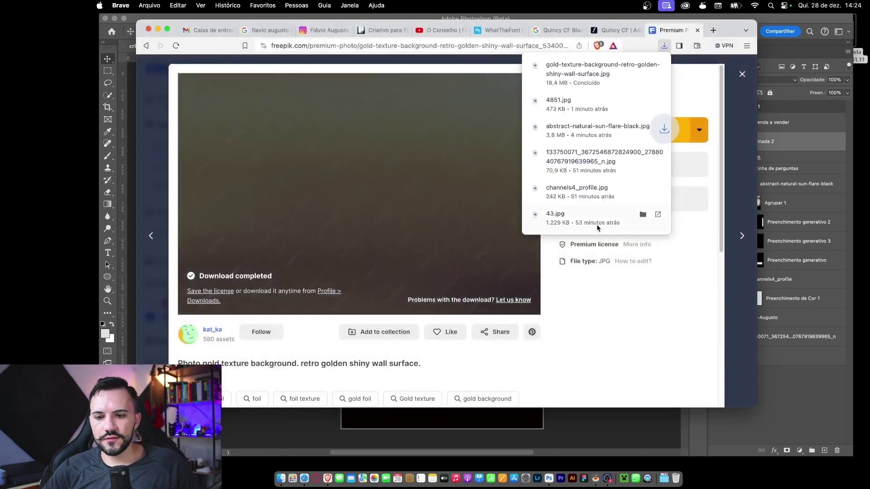
- Place the downloaded gold texture image in the artwork above Camada 2, spanning the artboard's width over the title
{"action": "left_click", "coordinate": [807, 420]}
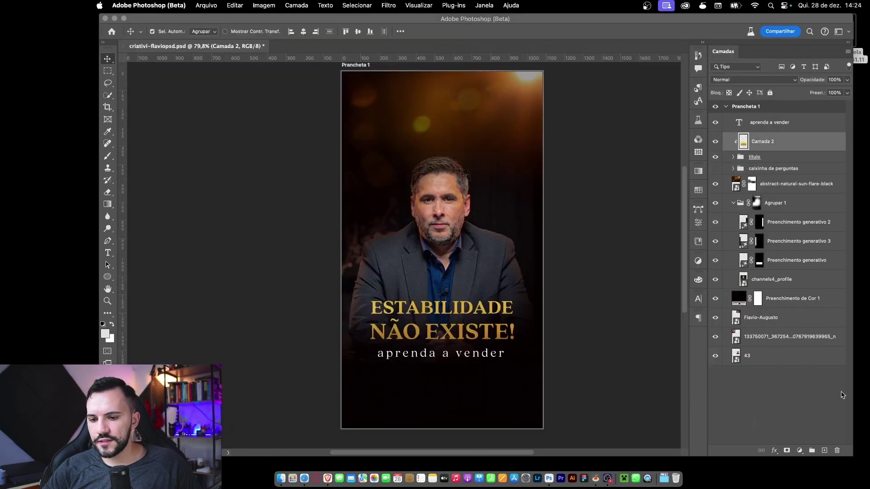
{"action": "left_click_drag", "start_coordinate": [869, 274], "coordinate": [448, 294]}
{"action": "left_click_drag", "start_coordinate": [483, 257], "coordinate": [491, 288]}
{"action": "key", "text": "Return"}
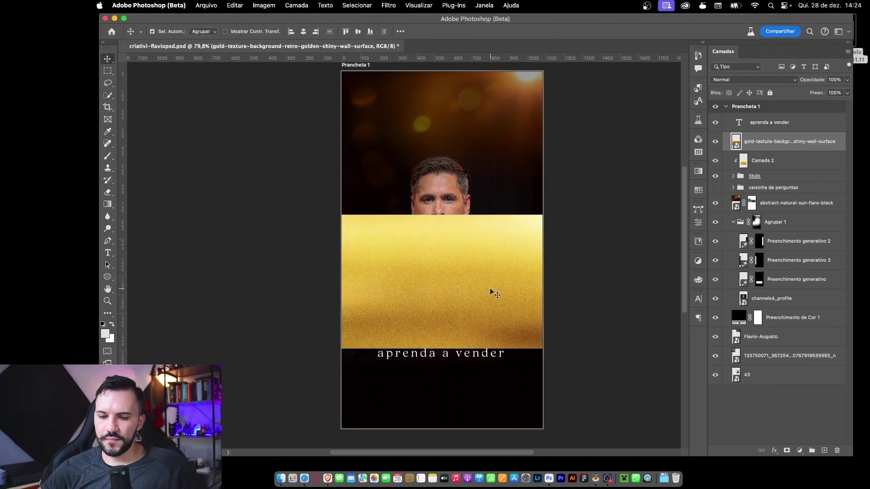
- Delete the Camada 2 layer and clip the placed gold texture to the "titulo" group
{"action": "left_click", "coordinate": [781, 162]}
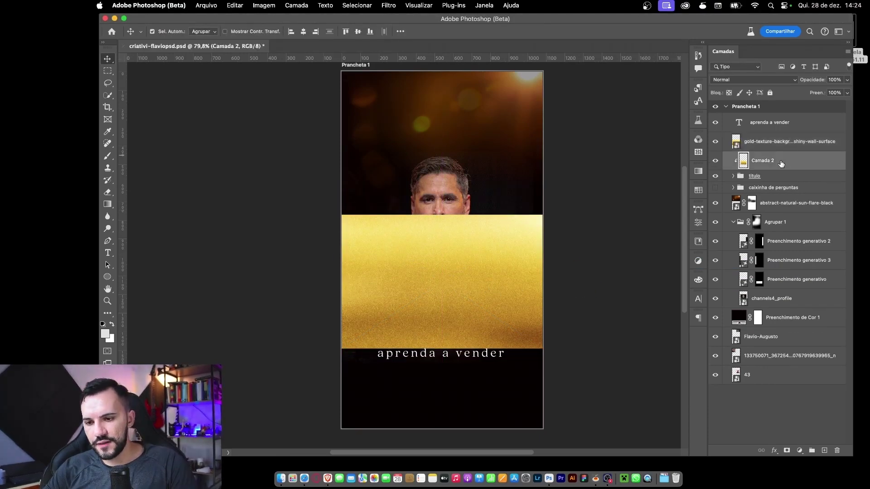
{"action": "key", "text": "Delete"}
{"action": "left_click", "coordinate": [766, 147]}
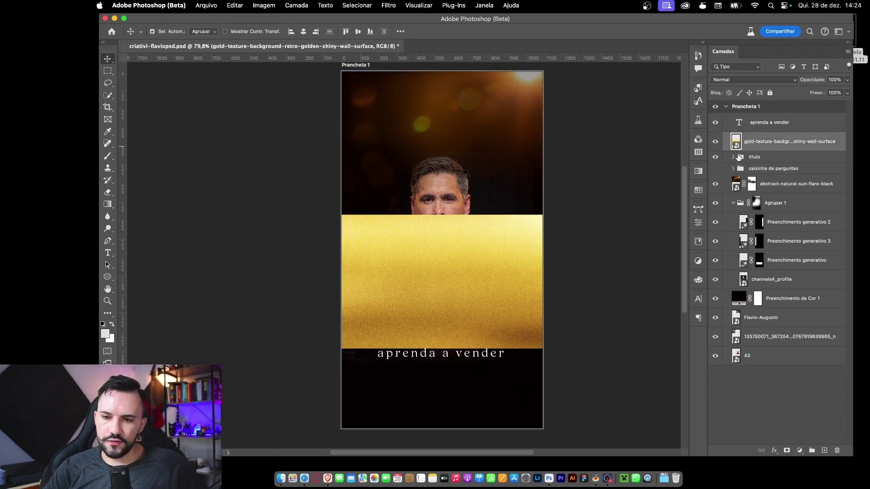
{"action": "left_click", "coordinate": [739, 154], "text": "alt"}
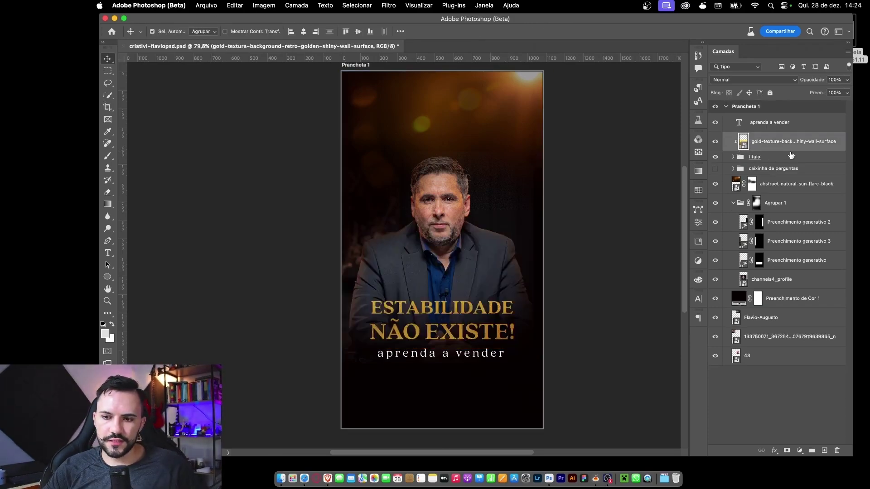
- Shift the clipped gold texture slightly down over the "titulo" group to adjust the shine on the title lettering
{"action": "key", "text": "super+t"}
{"action": "mouse_move", "coordinate": [478, 294]}
{"action": "left_mouse_down"}
{"action": "mouse_move", "coordinate": [479, 315]}
{"action": "mouse_move", "coordinate": [480, 306]}
{"action": "left_mouse_up"}
{"action": "key", "text": "Return"}
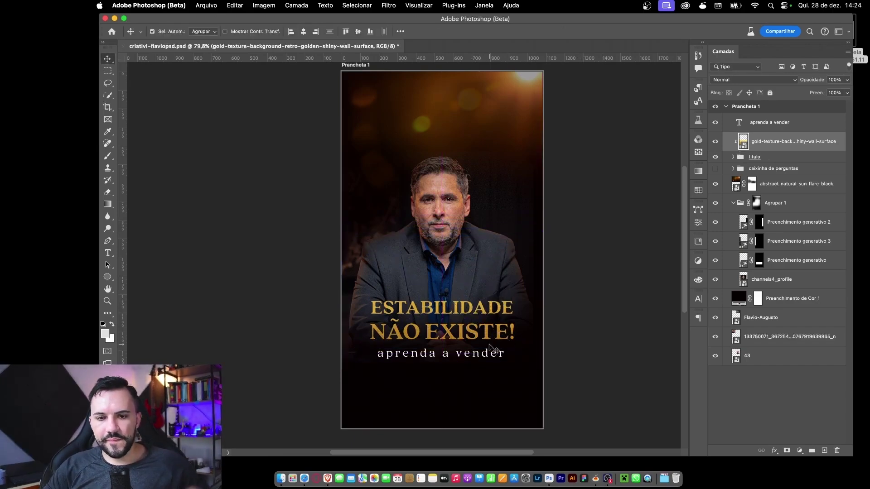
- Switch to Brave, look through image results for "logo flavio augusto o conselho", previewing the Spotify podcast cover, and return to Photoshop
{"action": "left_click", "coordinate": [328, 479]}
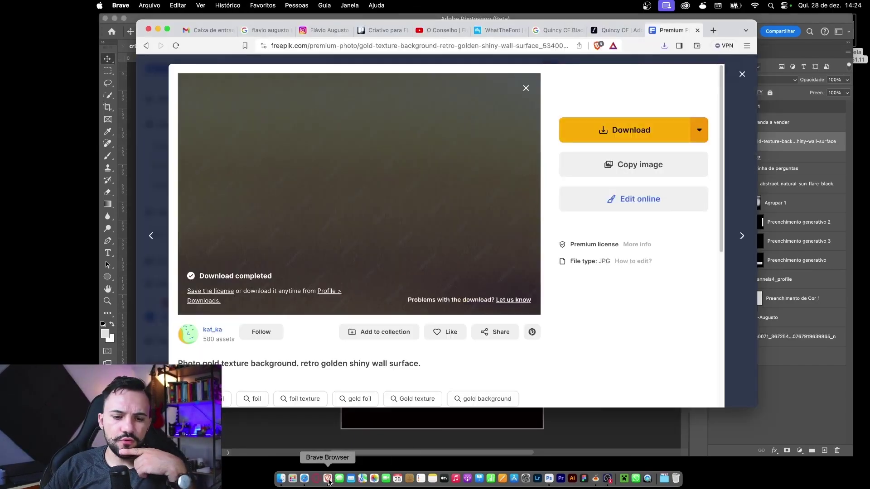
{"action": "left_click", "coordinate": [714, 30]}
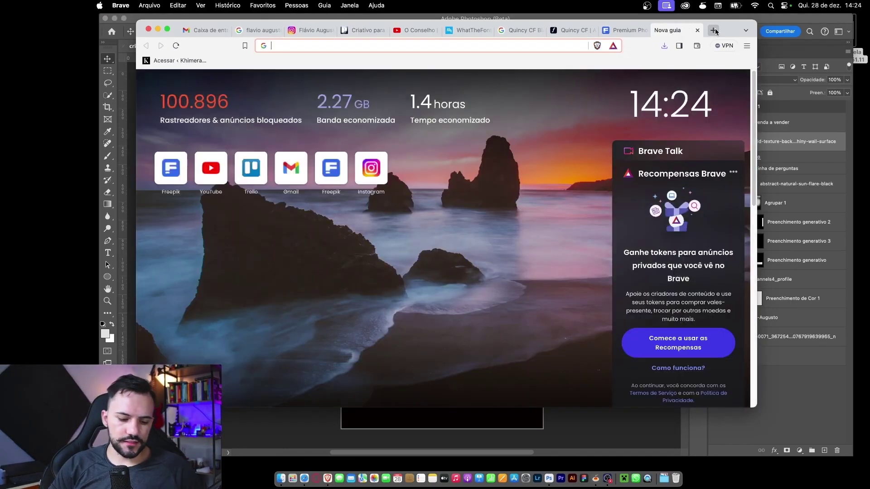
{"action": "type", "text": "l"}
{"action": "left_click", "coordinate": [181, 136]}
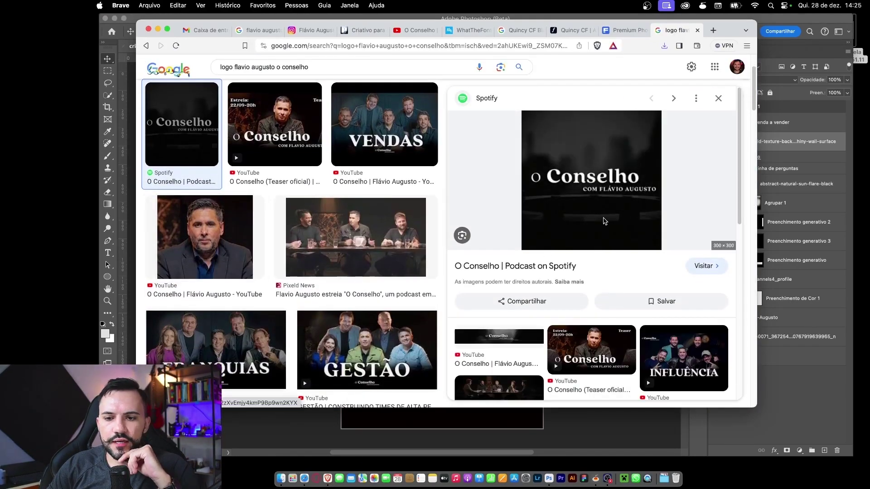
{"action": "left_click", "coordinate": [719, 98]}
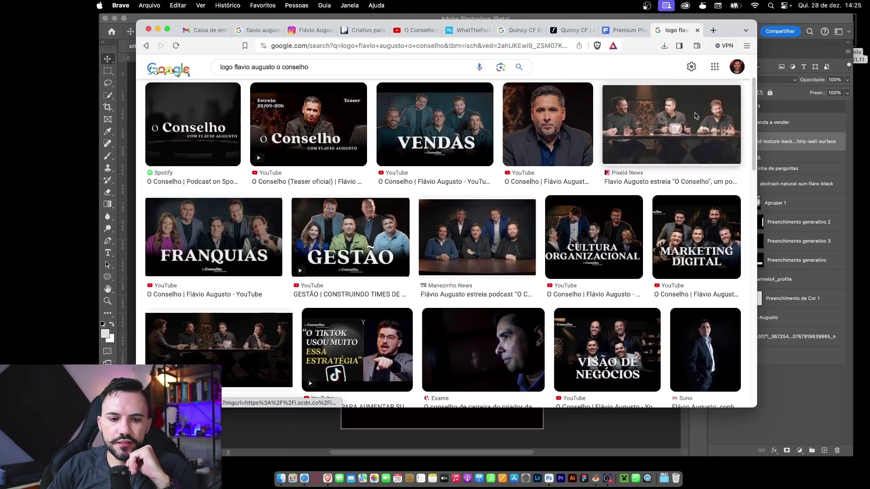
{"action": "scroll", "coordinate": [565, 170], "scroll_direction": "down", "scroll_amount": 3}
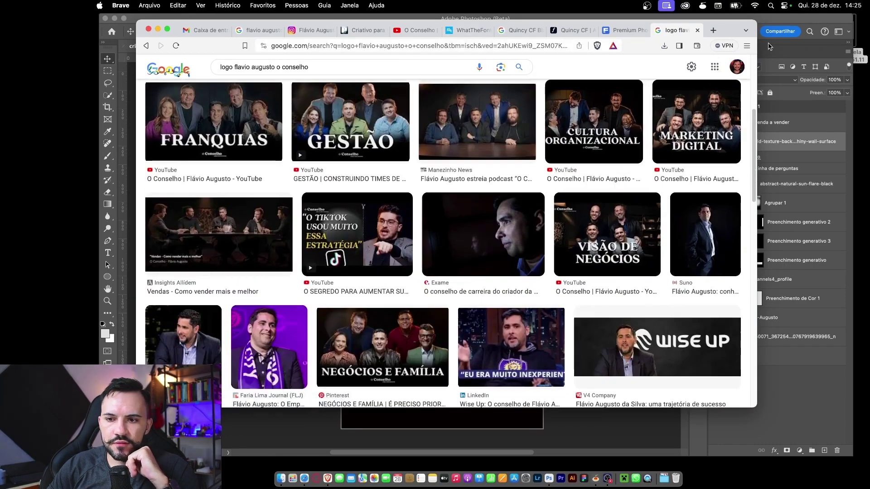
{"action": "left_click", "coordinate": [778, 56]}
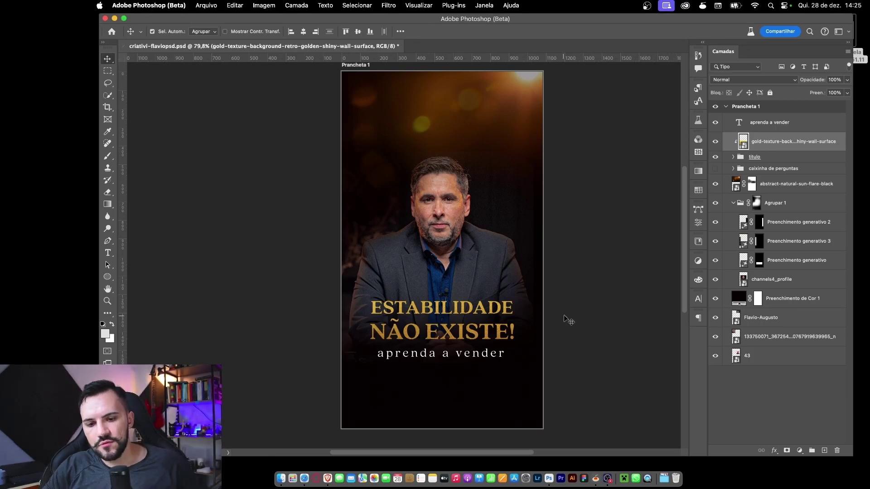
- Move the "titulo" group, its gold texture and the "aprenda a vender" text down together by about 55 px, and clear the layer selection
{"action": "left_click", "coordinate": [768, 158]}
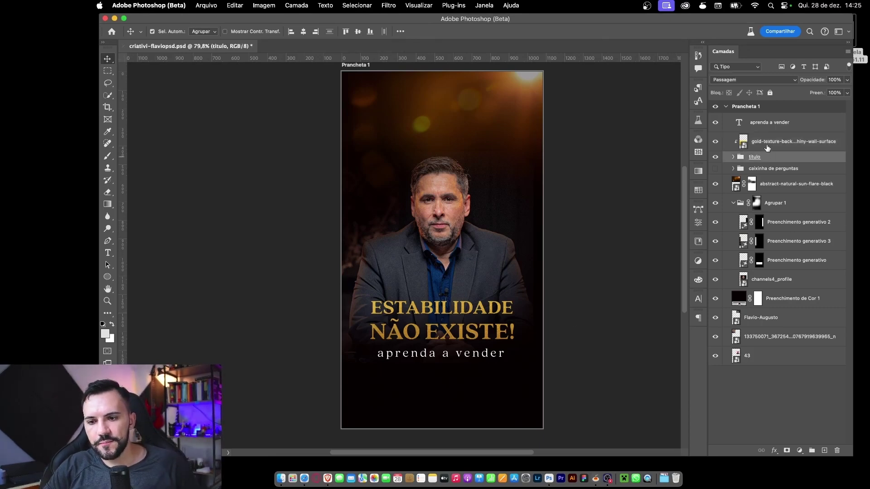
{"action": "left_click", "coordinate": [764, 126], "text": "shift"}
{"action": "key", "text": "super+t"}
{"action": "key", "text": "shift+Down"}
{"action": "key", "text": "shift+Down"}
{"action": "key", "text": "shift+Down"}
{"action": "key", "text": "shift+Down"}
{"action": "key", "text": "shift+Down"}
{"action": "key", "text": "shift+Down"}
{"action": "key", "text": "shift+Down"}
{"action": "key", "text": "Up"}
{"action": "key", "text": "Up"}
{"action": "key", "text": "Up"}
{"action": "key", "text": "shift+Up"}
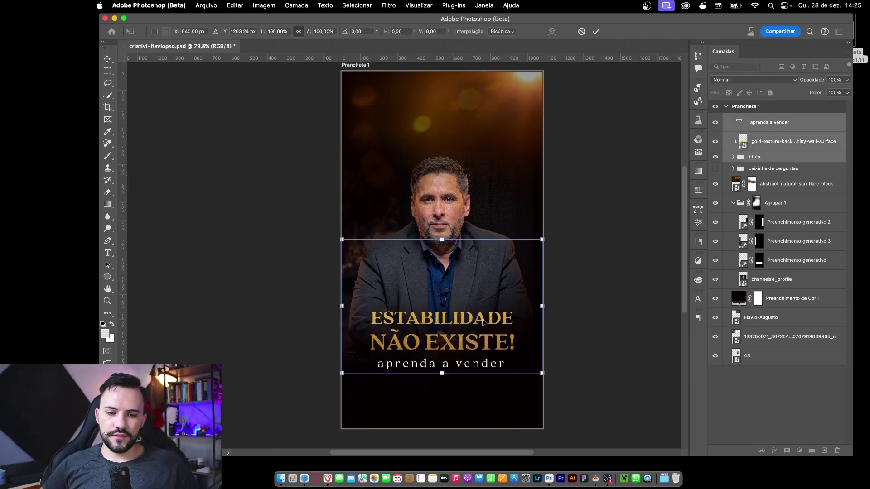
{"action": "key", "text": "Return"}
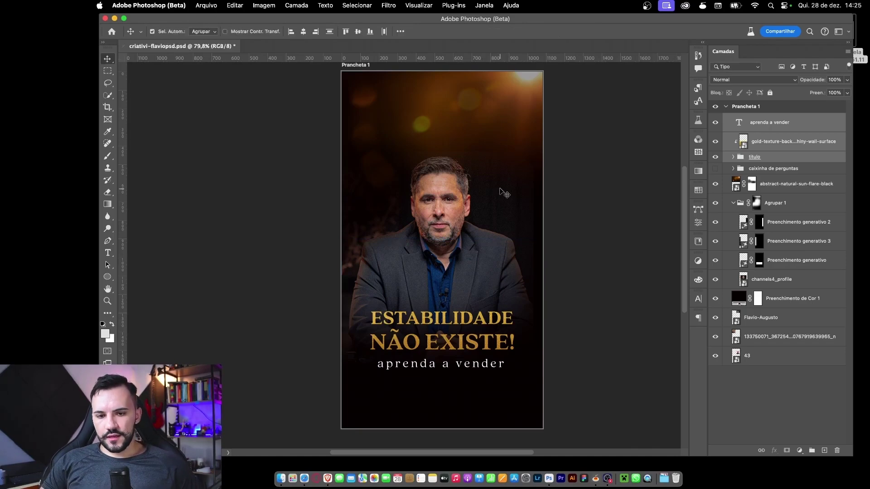
{"action": "left_click", "coordinate": [501, 189]}
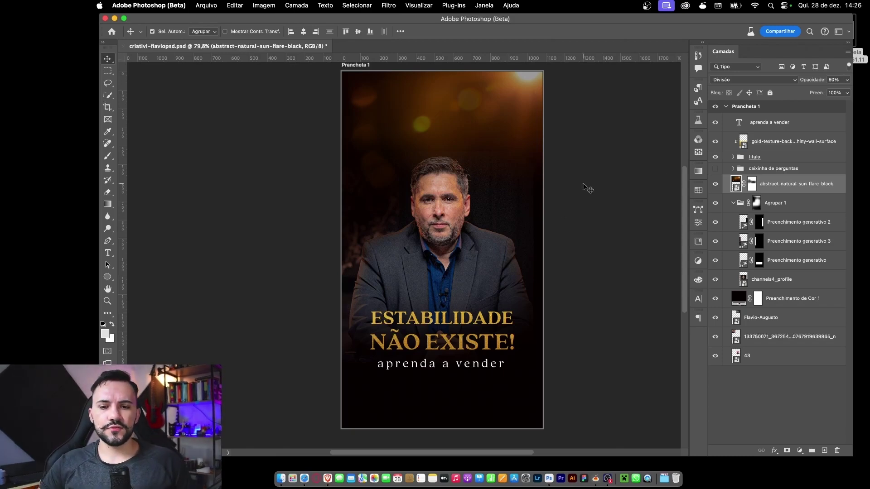
{"action": "left_click", "coordinate": [583, 185]}
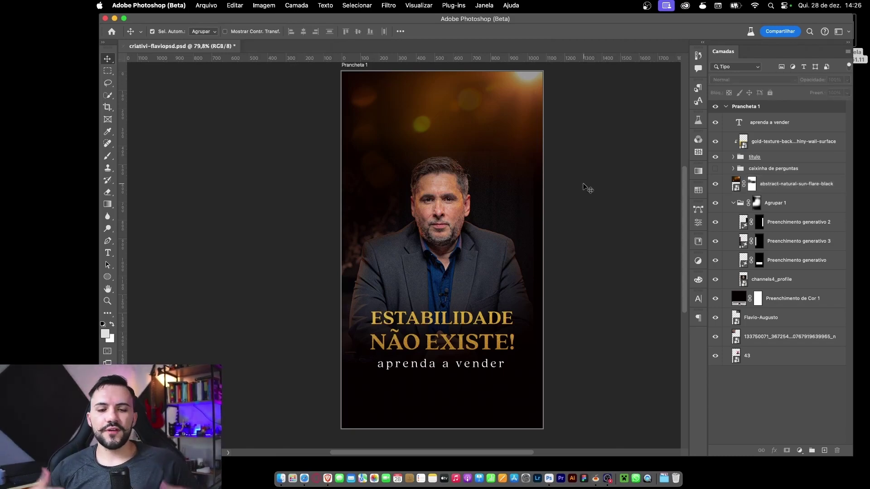